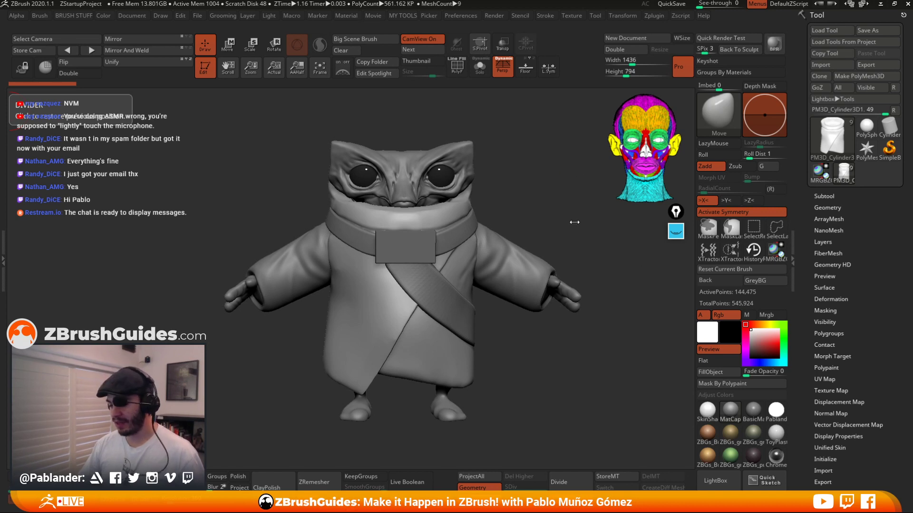
Examine the sketch-over and rendered reference images of the robed character, zooming and panning around them.
alt+drag(541, 183, 550, 177)
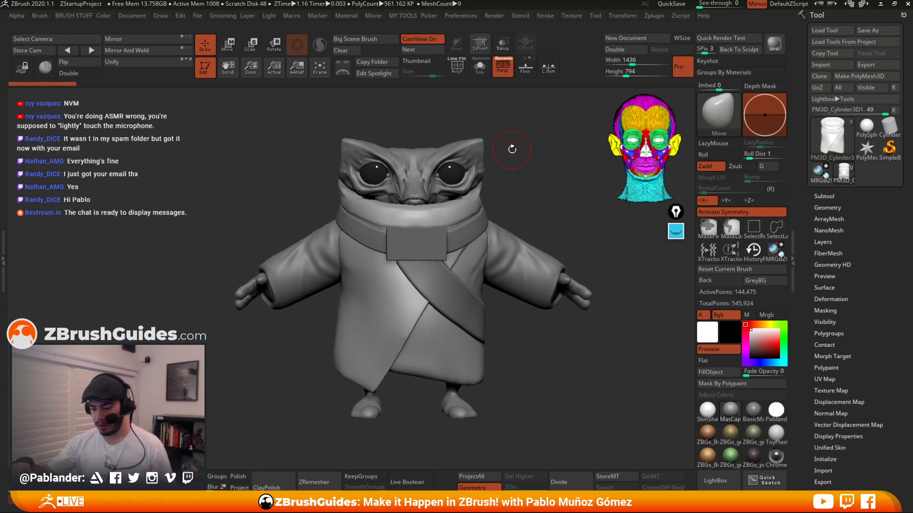
click(679, 233)
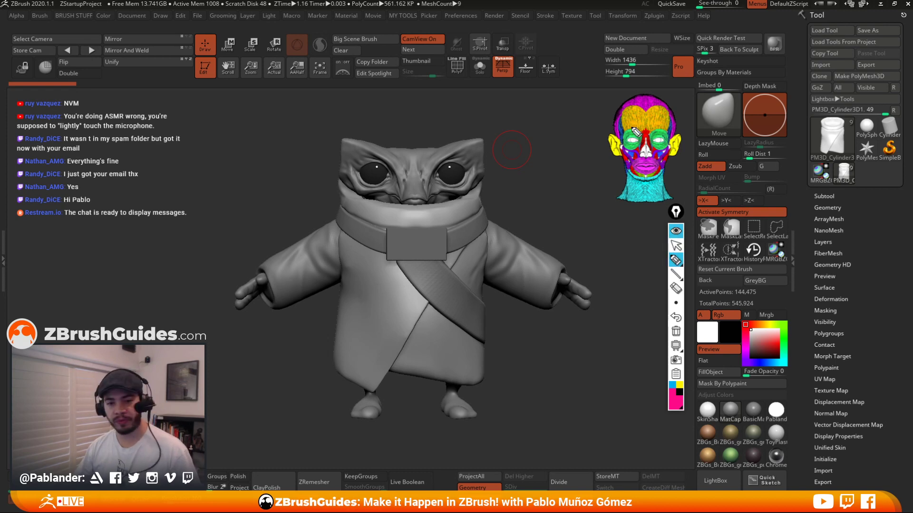
click(682, 244)
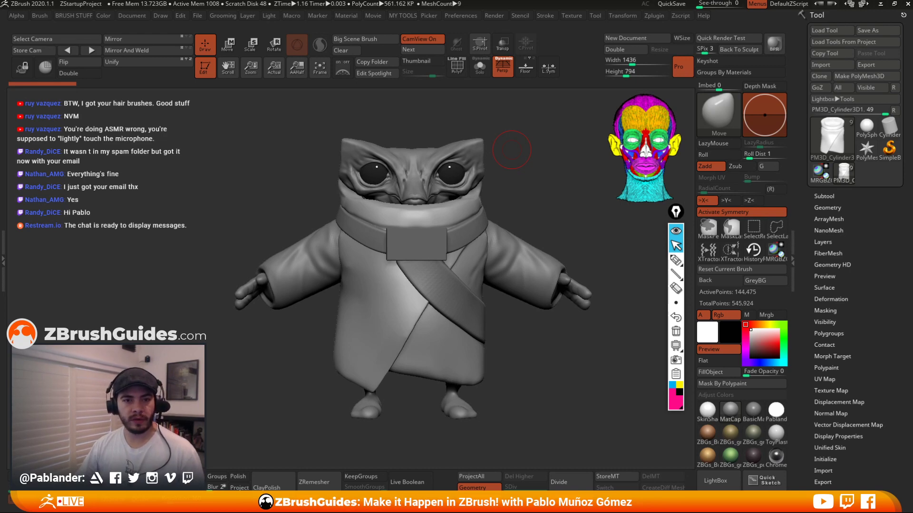
mouse_move(0, 252)
right_down()
mouse_move(299, 189)
mouse_move(413, 200)
mouse_move(501, 186)
right_up()
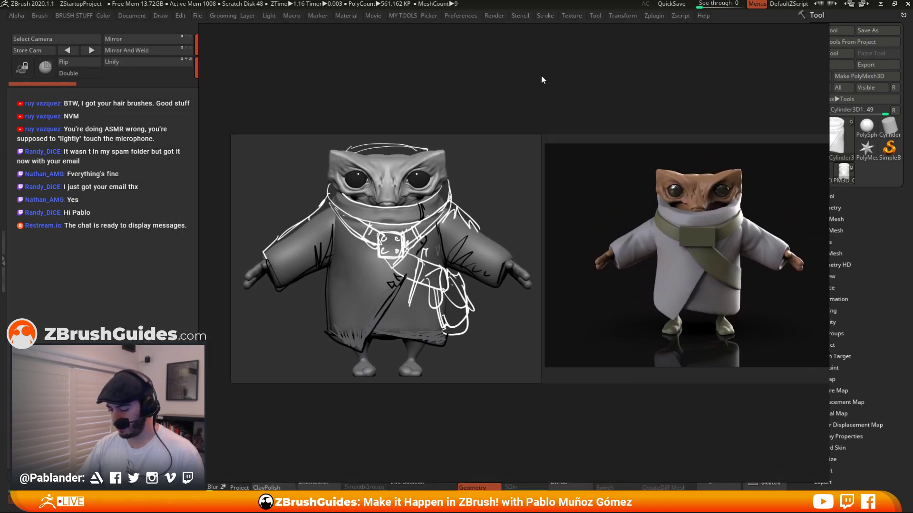
scroll(430, 116, up, 2)
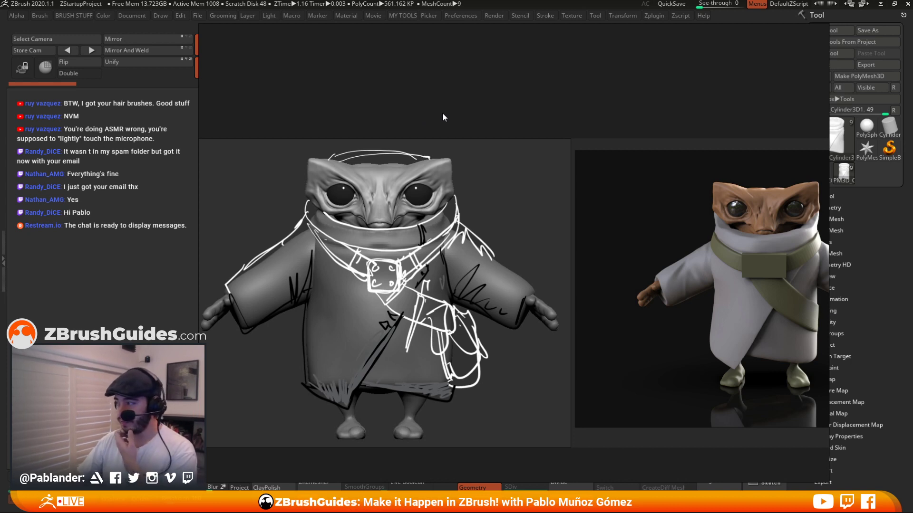
mouse_move(357, 197)
right_down()
mouse_move(439, 145)
mouse_move(478, 138)
right_up()
scroll(574, 169, up, 2)
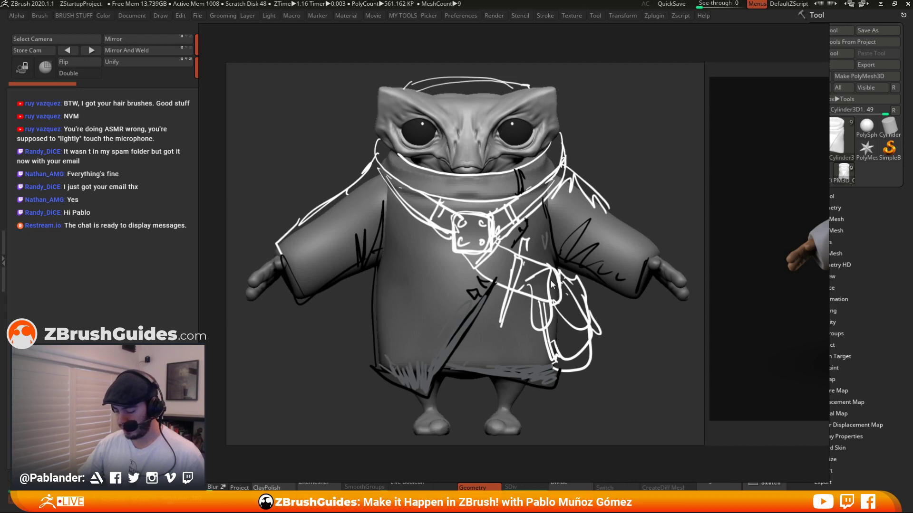
mouse_move(375, 197)
mouse_down()
mouse_move(571, 247)
mouse_move(738, 261)
mouse_up()
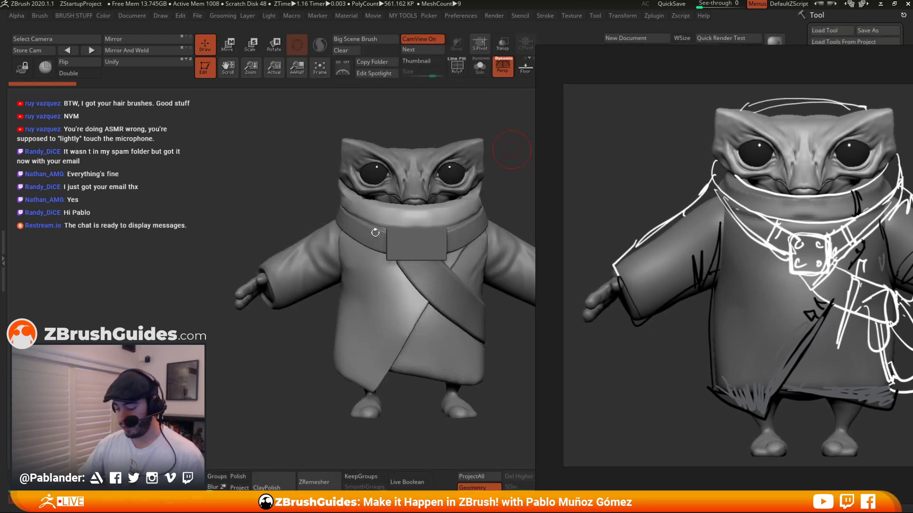
right_drag(767, 286, 425, 269)
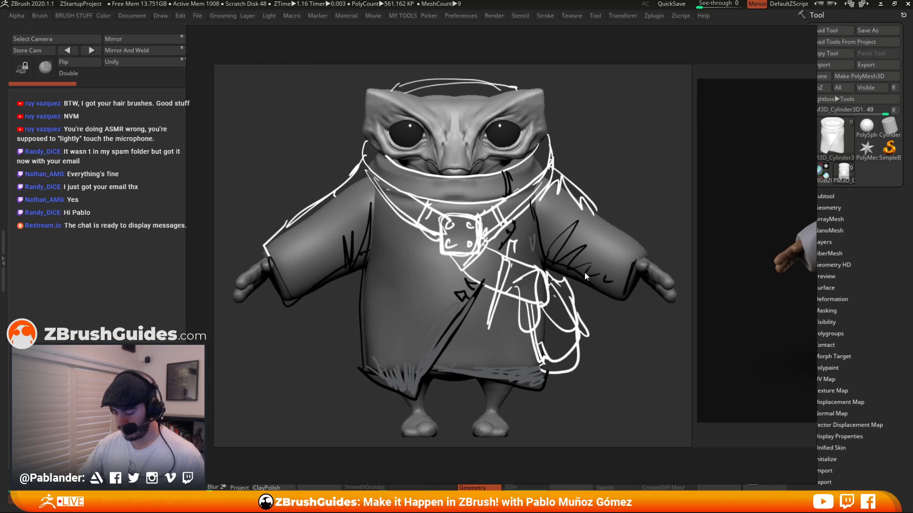
middle_drag(590, 274, 560, 266)
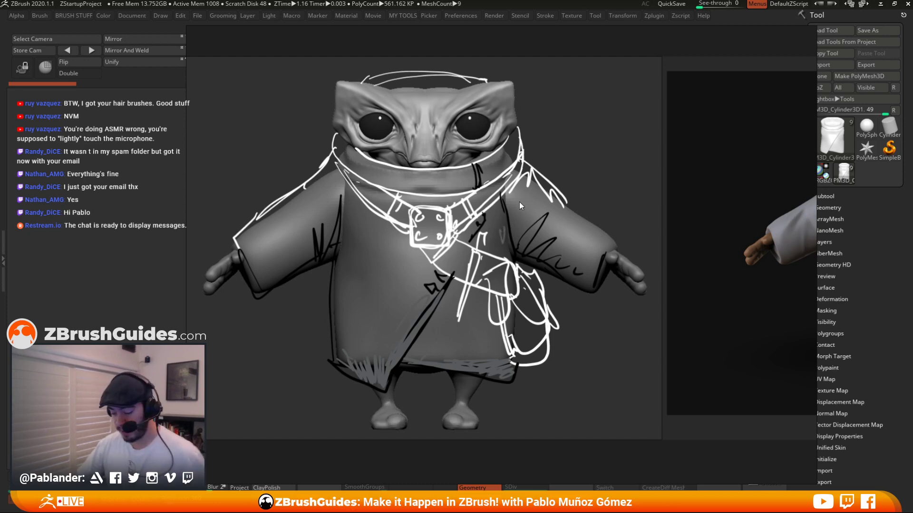
middle_drag(759, 239, 387, 206)
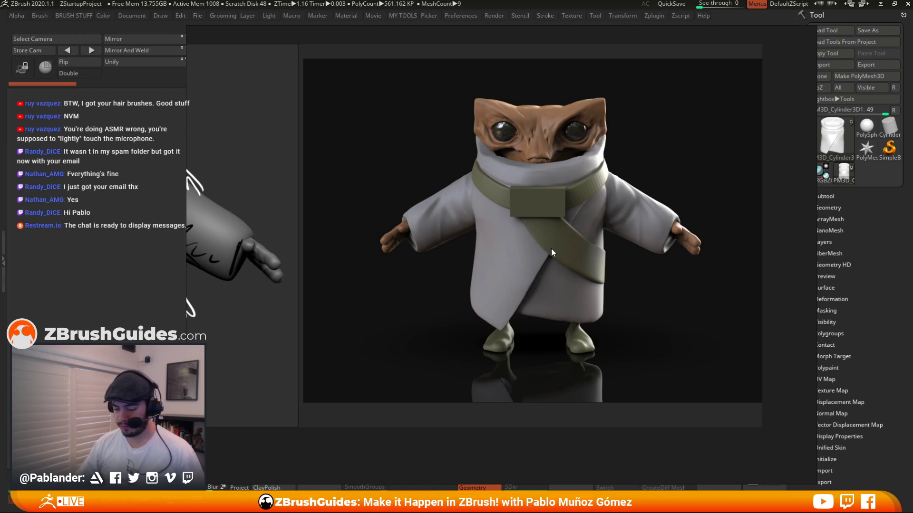
scroll(597, 193, up, 2)
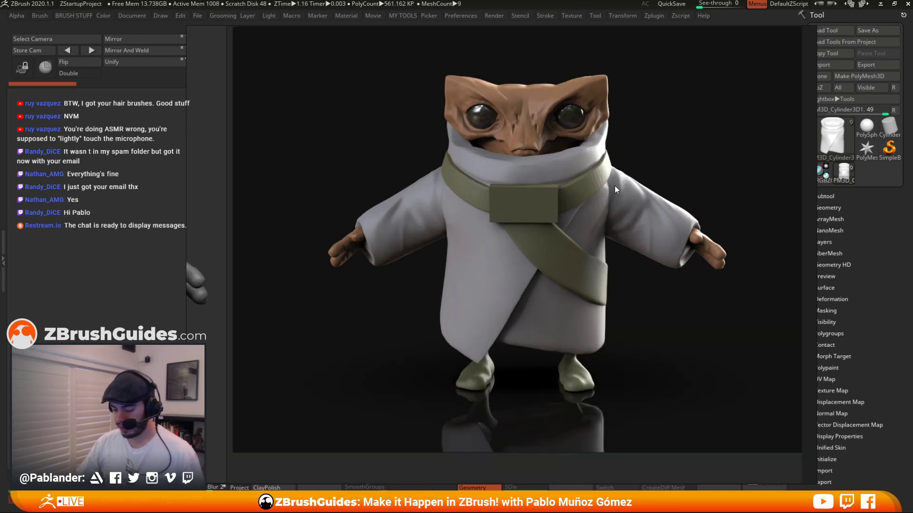
key(alt+Tab)
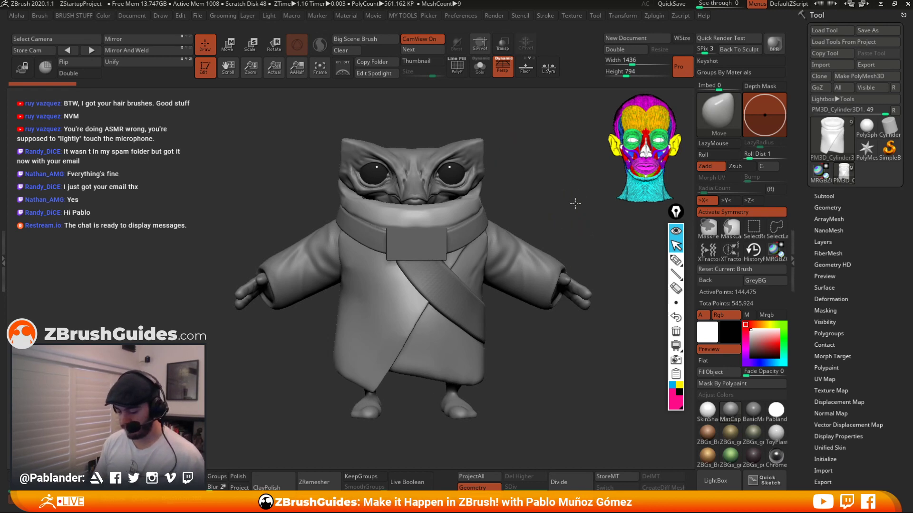
alt+drag(575, 204, 564, 183)
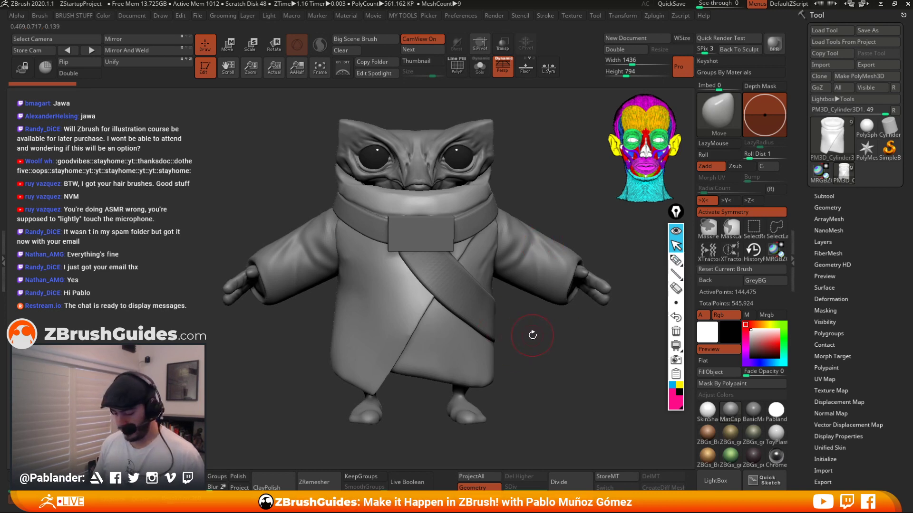
shift+drag(530, 333, 535, 334)
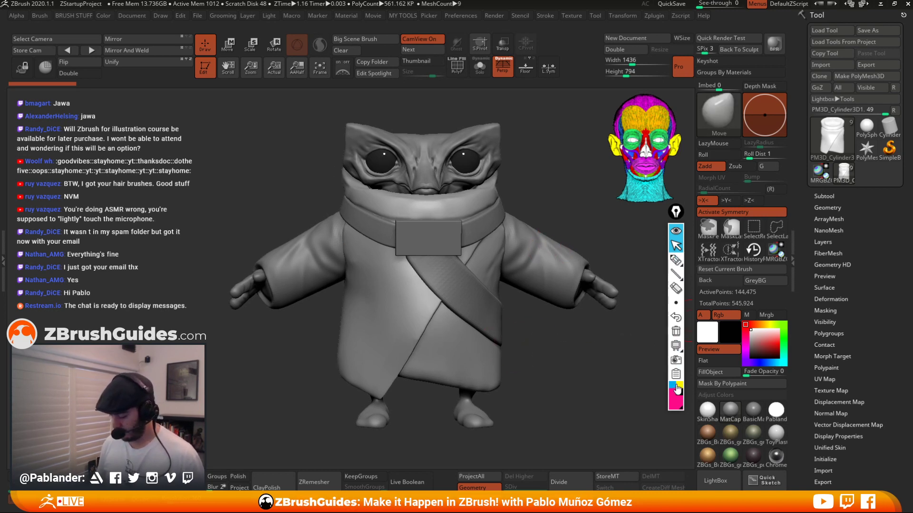
click(675, 260)
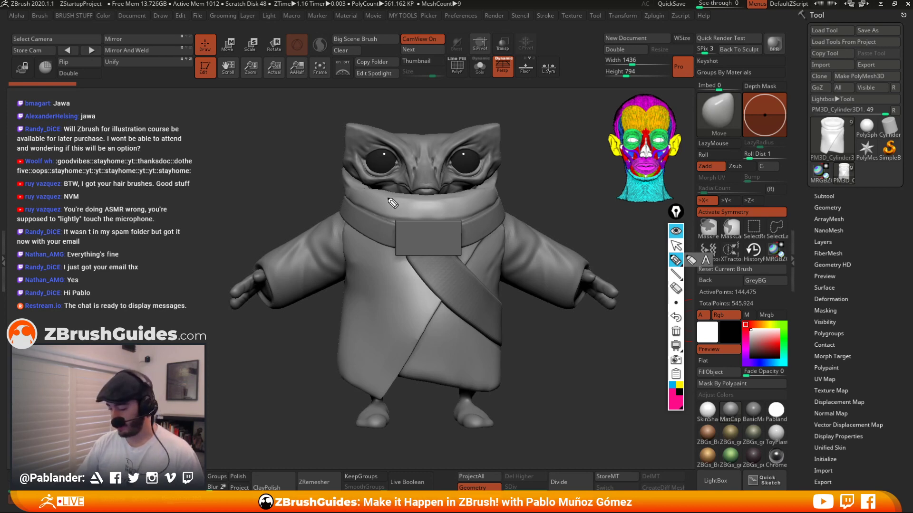
click(676, 245)
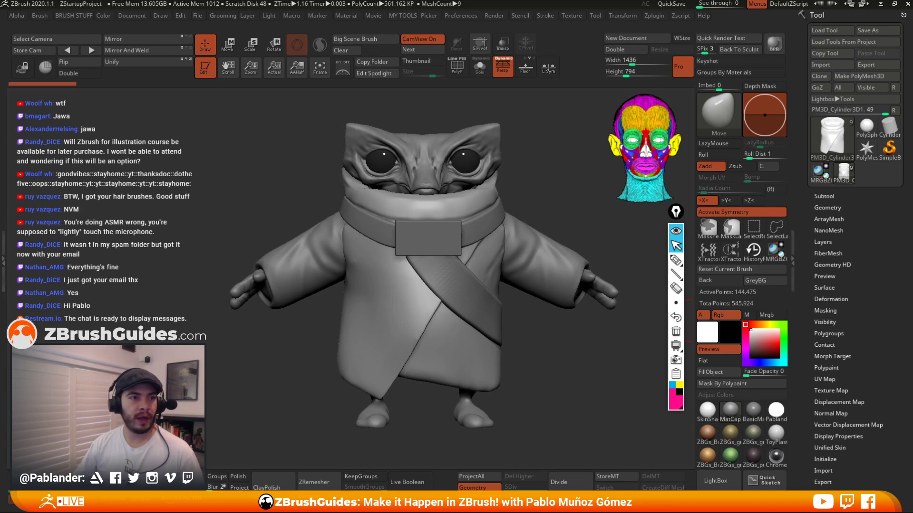
Browse the ZBrush for Illustrators workshop page on the 3dconceptartist.com site, then close the sign-in tab.
drag(270, 190, 516, 2)
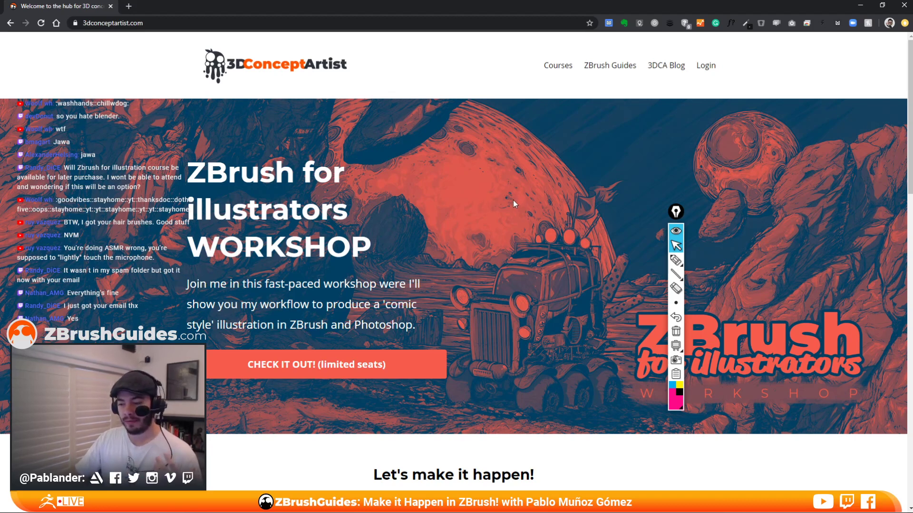
scroll(419, 264, down, 4)
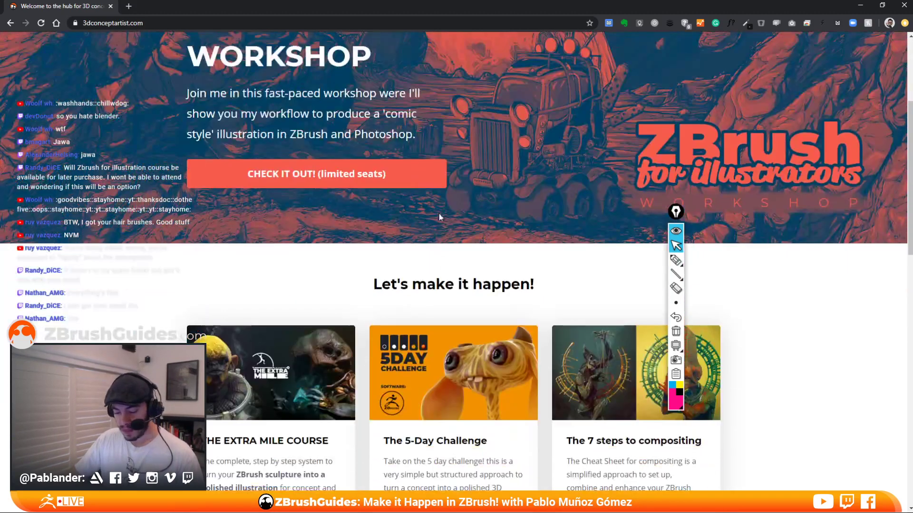
click(344, 174)
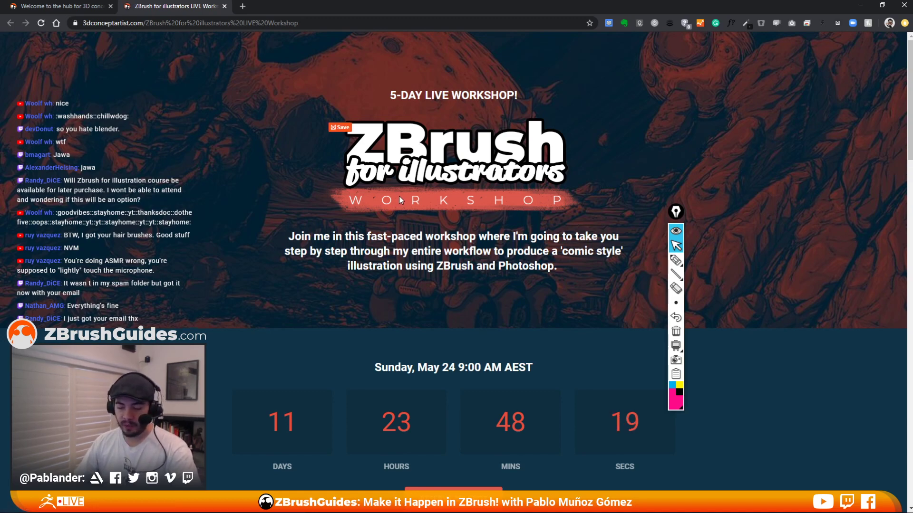
scroll(398, 195, down, 9)
scroll(357, 171, down, 4)
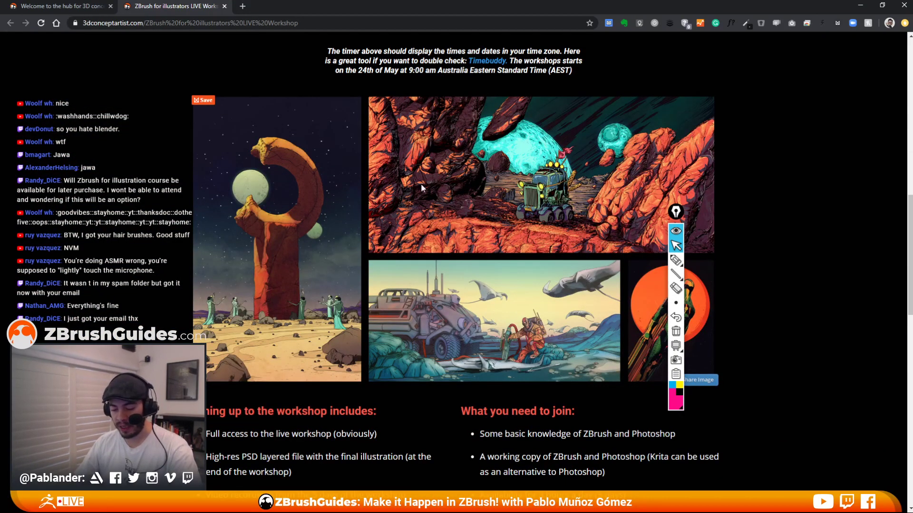
scroll(363, 320, down, 5)
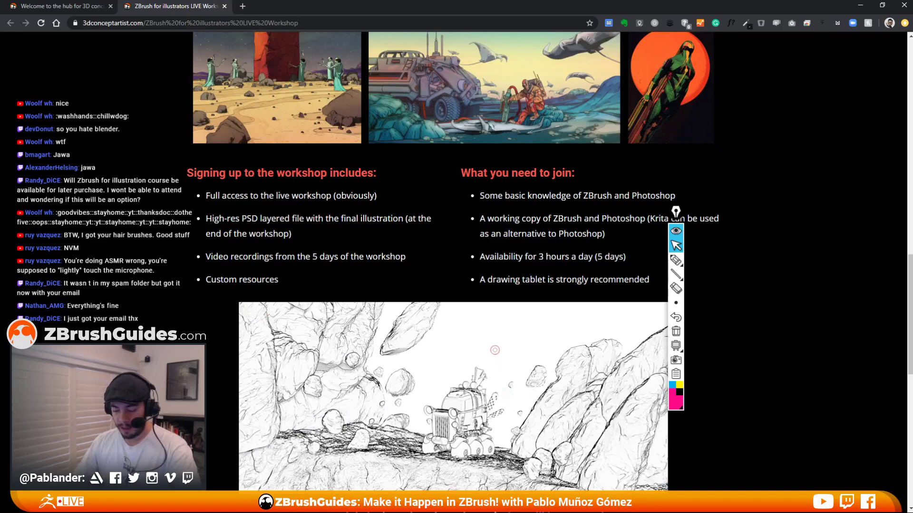
scroll(363, 321, up, 15)
scroll(449, 360, down, 3)
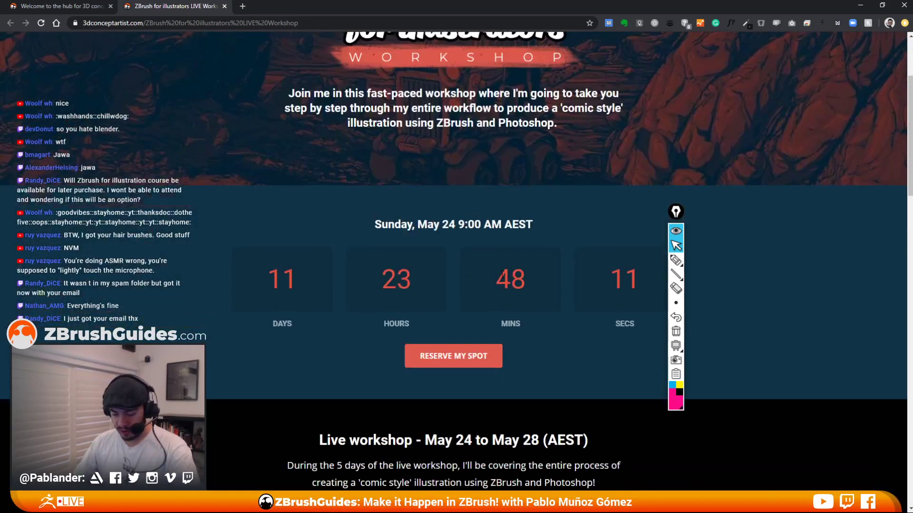
click(449, 360)
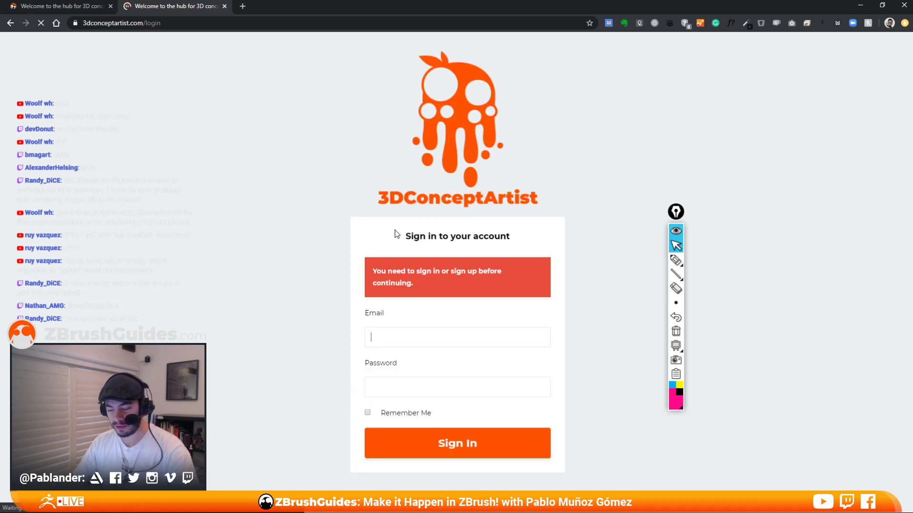
click(225, 7)
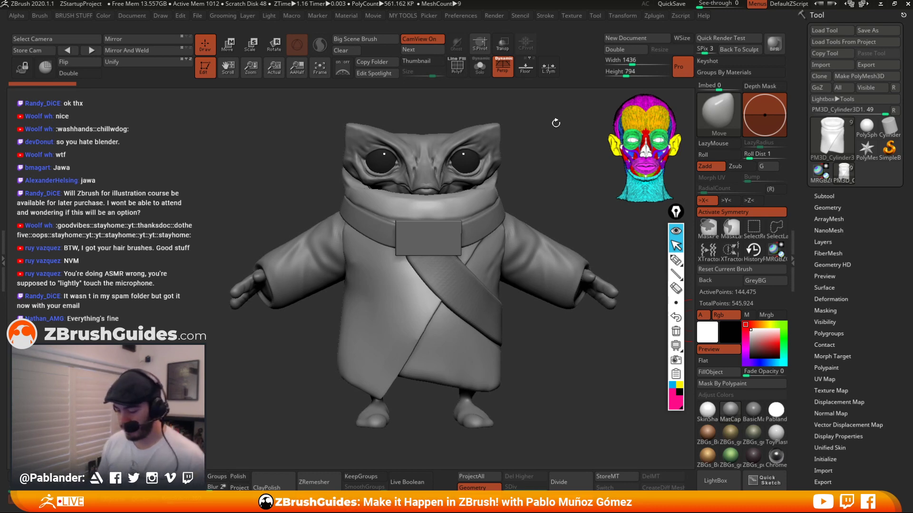
With the screen annotation pen, draw magenta lines over the robe's lower front opening and left leg.
click(676, 261)
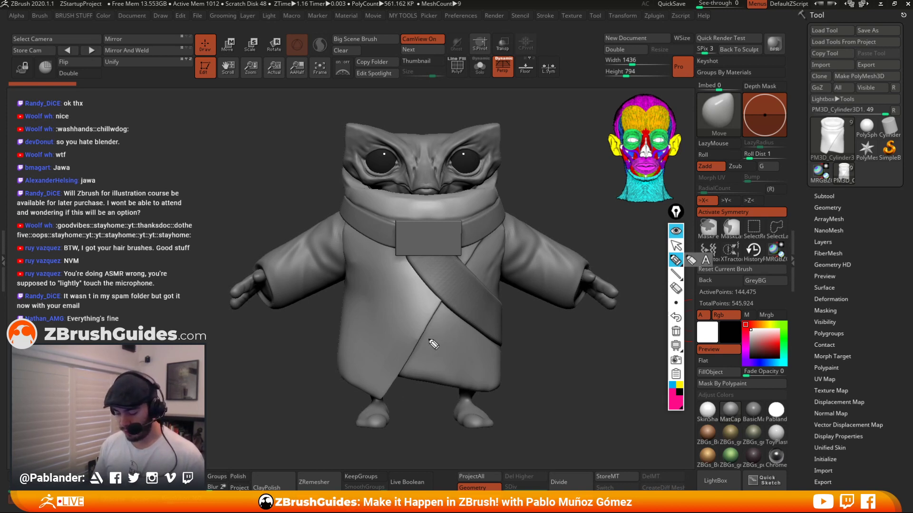
drag(416, 346, 382, 397)
mouse_move(341, 299)
mouse_down()
mouse_move(337, 366)
mouse_move(368, 396)
mouse_move(400, 382)
mouse_move(439, 311)
mouse_up()
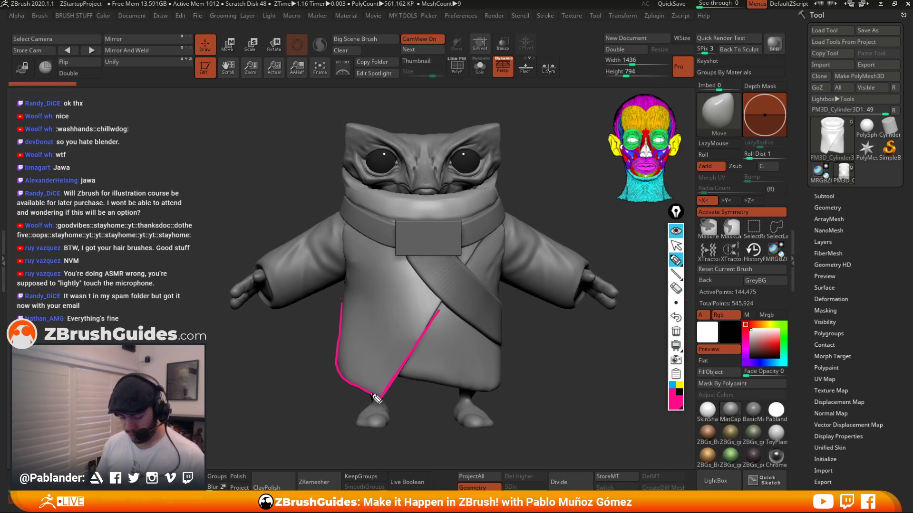
mouse_move(367, 418)
mouse_down()
mouse_move(388, 408)
mouse_move(380, 428)
mouse_move(377, 408)
mouse_up()
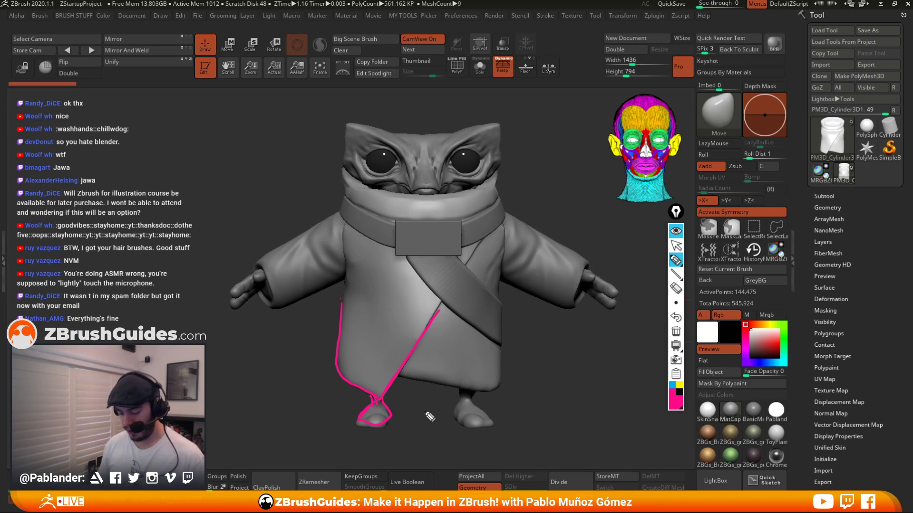
Switch the annotation pen to yellow and draw lines along both robe front edges down to the feet.
click(679, 386)
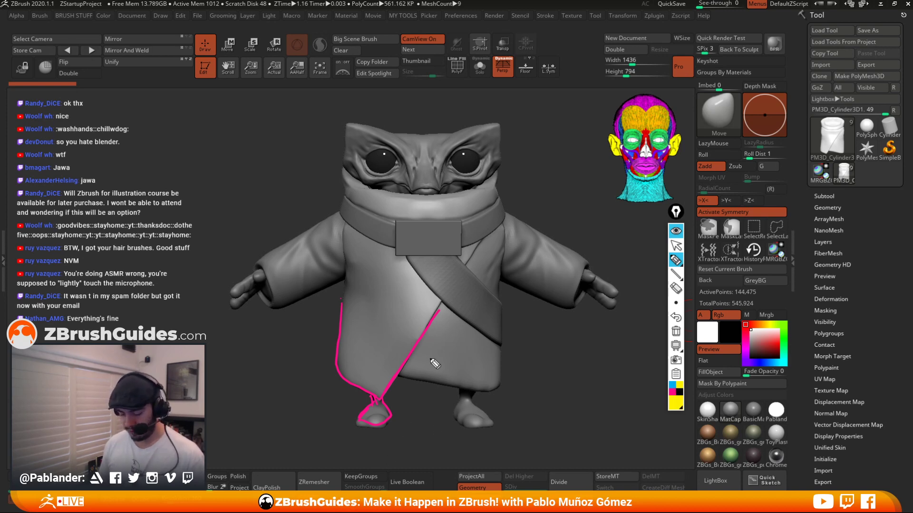
drag(445, 302, 401, 397)
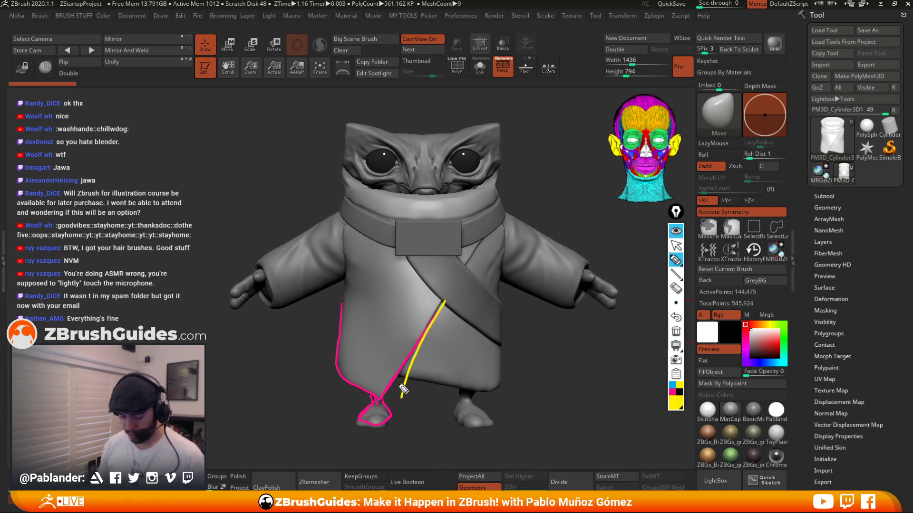
mouse_move(348, 284)
mouse_down()
mouse_move(339, 355)
mouse_move(403, 397)
mouse_move(373, 403)
mouse_move(384, 405)
mouse_up()
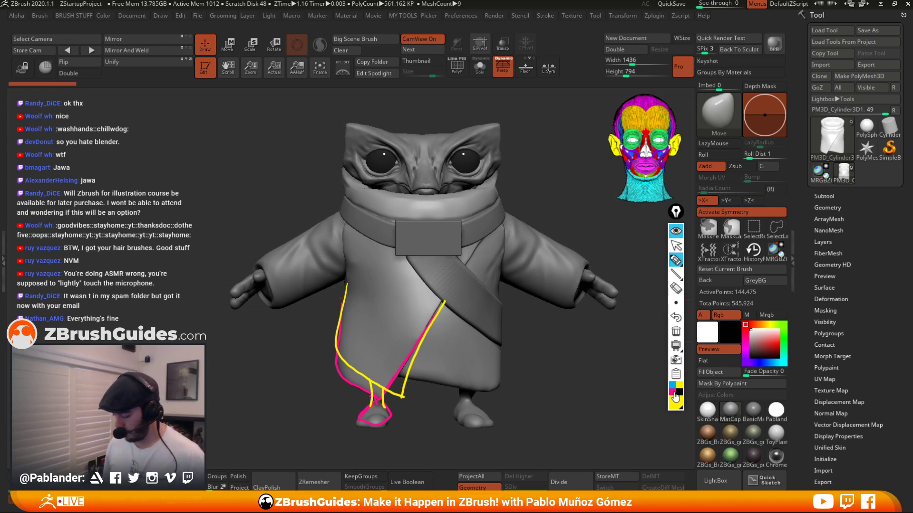
Switch the pen to blue and outline the collar around the character's neck.
click(672, 386)
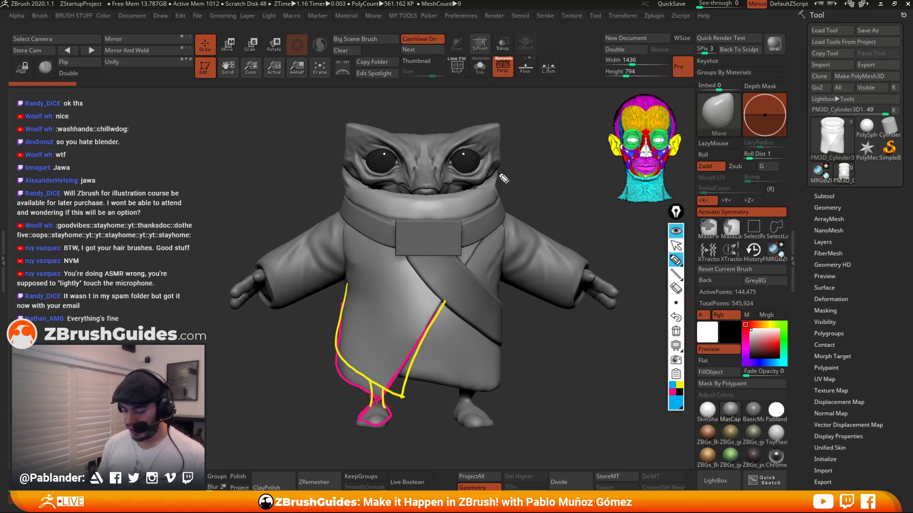
mouse_move(501, 175)
mouse_down()
mouse_move(487, 214)
mouse_move(423, 223)
mouse_move(346, 192)
mouse_move(459, 197)
mouse_move(497, 171)
mouse_up()
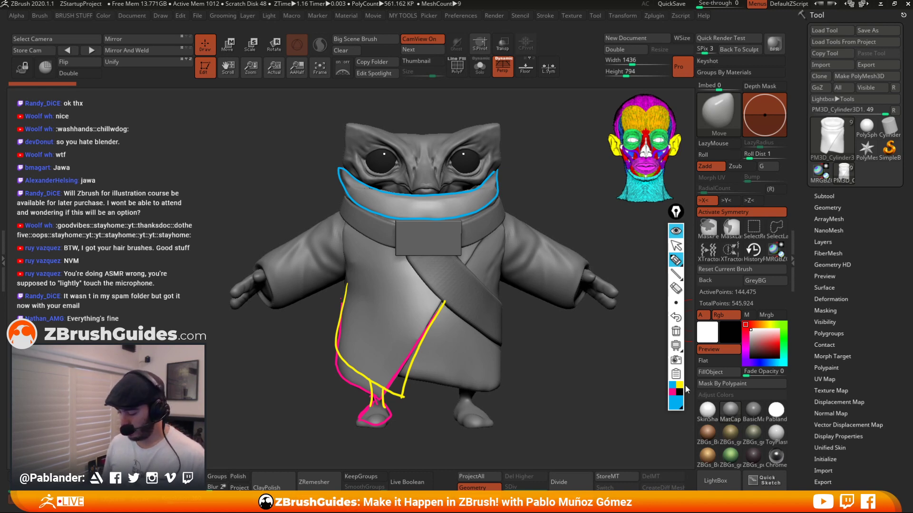
Pick white and sketch scarf folds around the collar plus a strap hanging down the chest.
click(676, 402)
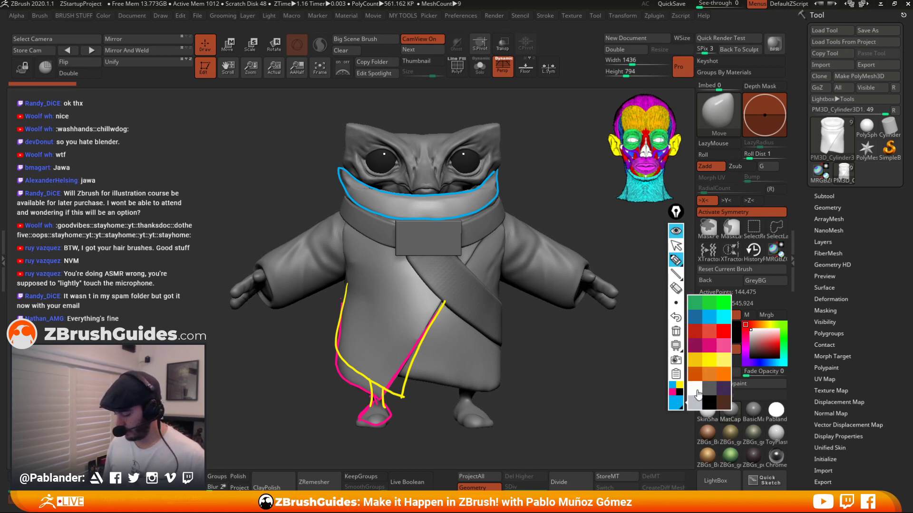
click(697, 394)
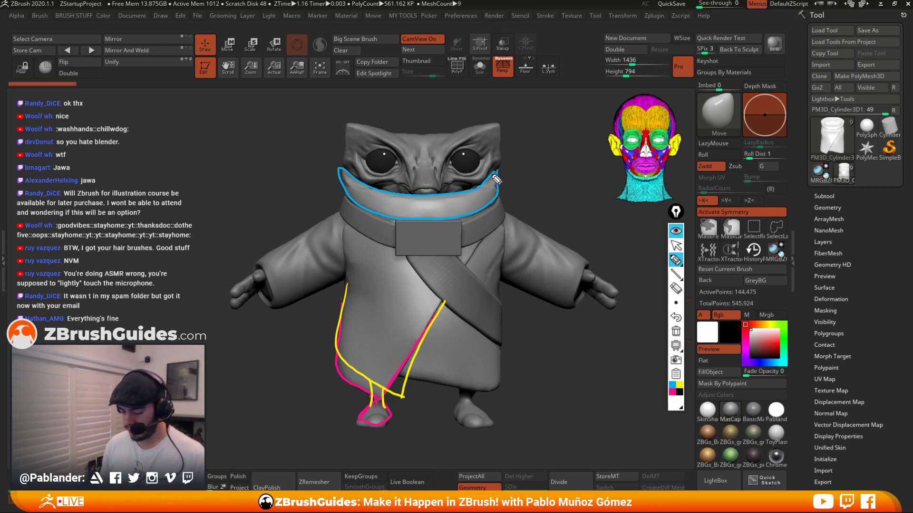
drag(494, 170, 437, 217)
mouse_move(495, 176)
mouse_down()
mouse_move(445, 215)
mouse_move(454, 209)
mouse_move(454, 227)
mouse_move(472, 218)
mouse_up()
mouse_move(341, 172)
mouse_down()
mouse_move(387, 219)
mouse_move(393, 213)
mouse_up()
drag(354, 187, 399, 218)
mouse_move(343, 172)
mouse_down()
mouse_move(409, 215)
mouse_move(363, 201)
mouse_up()
mouse_move(341, 165)
mouse_down()
mouse_move(420, 217)
mouse_move(447, 208)
mouse_move(398, 248)
mouse_move(395, 263)
mouse_up()
drag(461, 219, 464, 258)
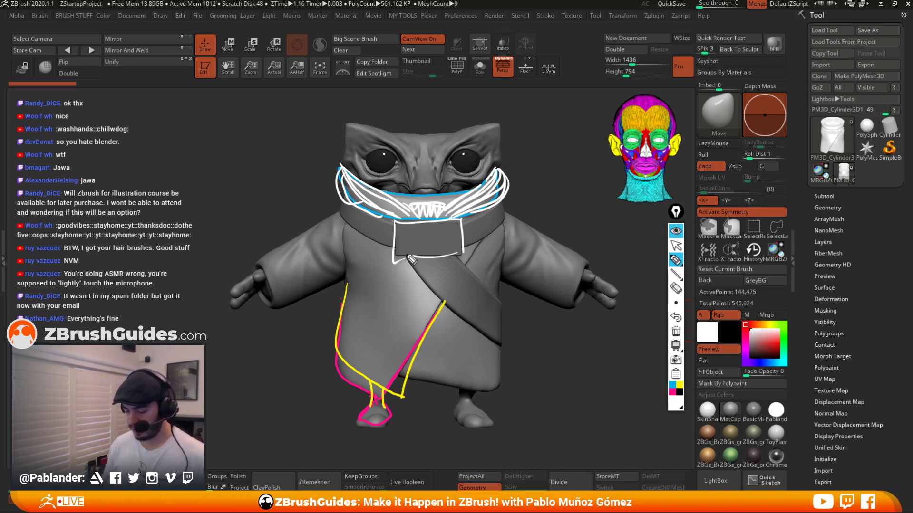
Switch the annotation pen to yellow and sketch shoulder pad shapes over both shoulders, adding an arrow pointing at one.
drag(394, 262, 462, 256)
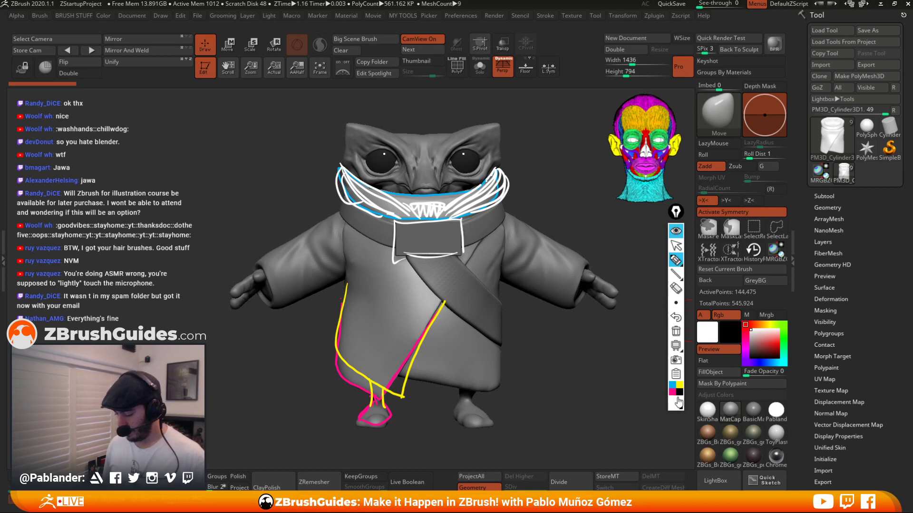
click(678, 387)
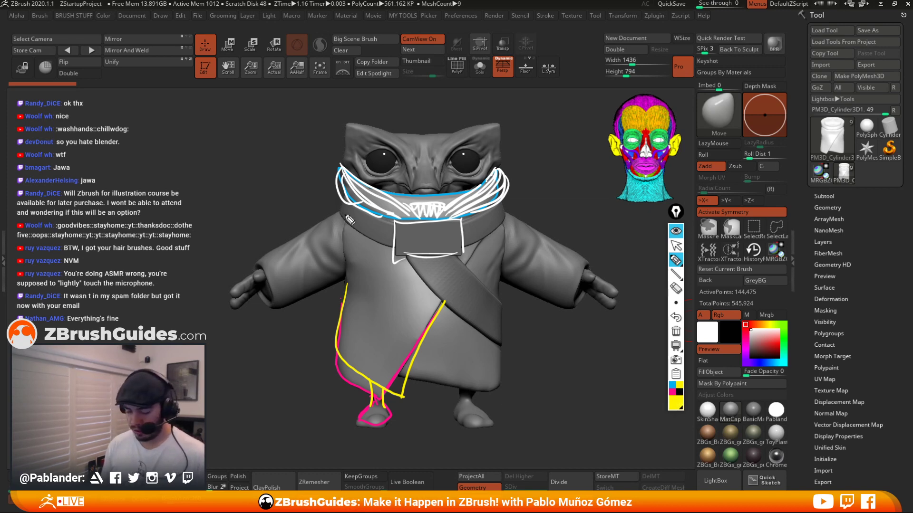
mouse_move(340, 206)
mouse_down()
mouse_move(314, 238)
mouse_move(331, 275)
mouse_move(385, 272)
mouse_up()
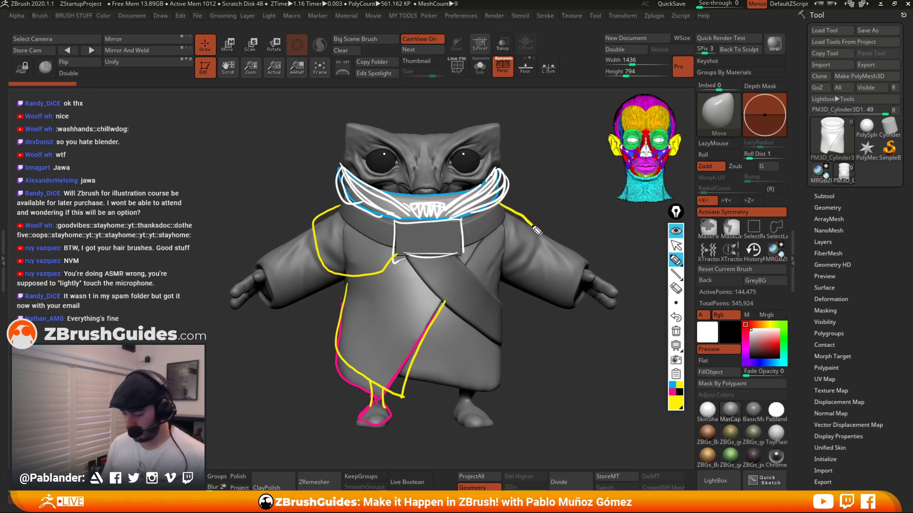
mouse_move(500, 205)
mouse_down()
mouse_move(510, 277)
mouse_move(465, 257)
mouse_up()
mouse_move(339, 222)
mouse_down()
mouse_move(332, 229)
mouse_move(366, 270)
mouse_up()
mouse_move(531, 220)
mouse_down()
mouse_move(494, 269)
mouse_move(481, 237)
mouse_up()
mouse_move(327, 219)
mouse_down()
mouse_move(381, 264)
mouse_move(392, 261)
mouse_up()
mouse_move(500, 207)
mouse_down()
mouse_move(480, 243)
mouse_move(499, 228)
mouse_move(511, 238)
mouse_move(522, 219)
mouse_up()
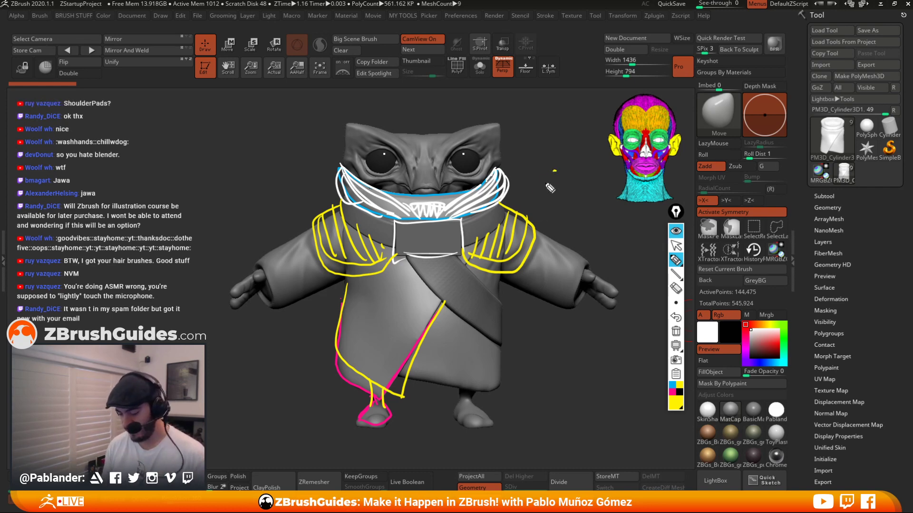
drag(555, 171, 525, 209)
drag(526, 191, 539, 203)
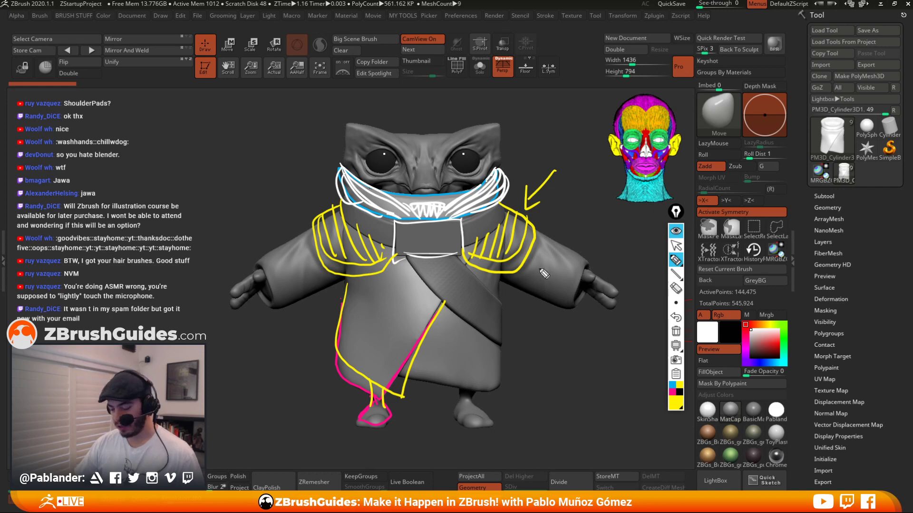
Switch the pen to green and sketch a pouch hanging from the robe at the character's right hip.
click(679, 396)
click(726, 307)
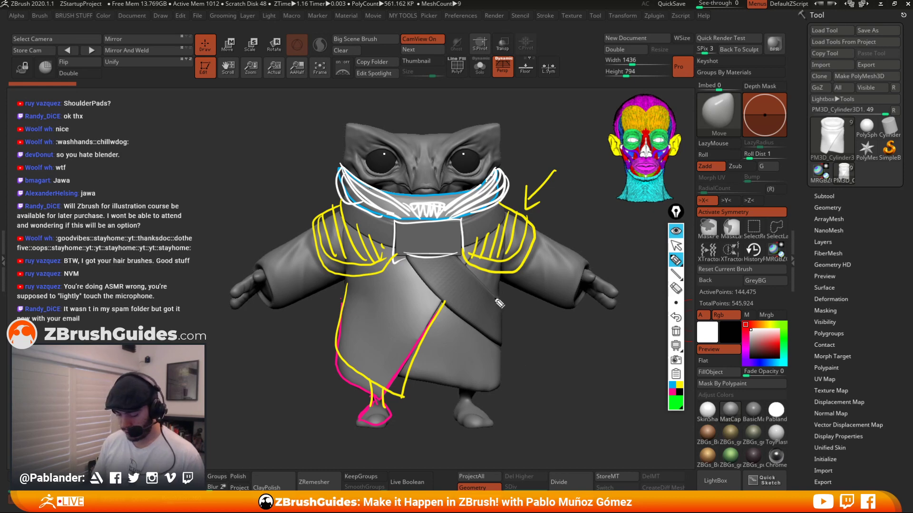
drag(489, 294, 514, 361)
mouse_move(492, 297)
mouse_down()
mouse_move(503, 326)
mouse_move(522, 336)
mouse_move(513, 361)
mouse_move(519, 329)
mouse_up()
drag(505, 315, 508, 329)
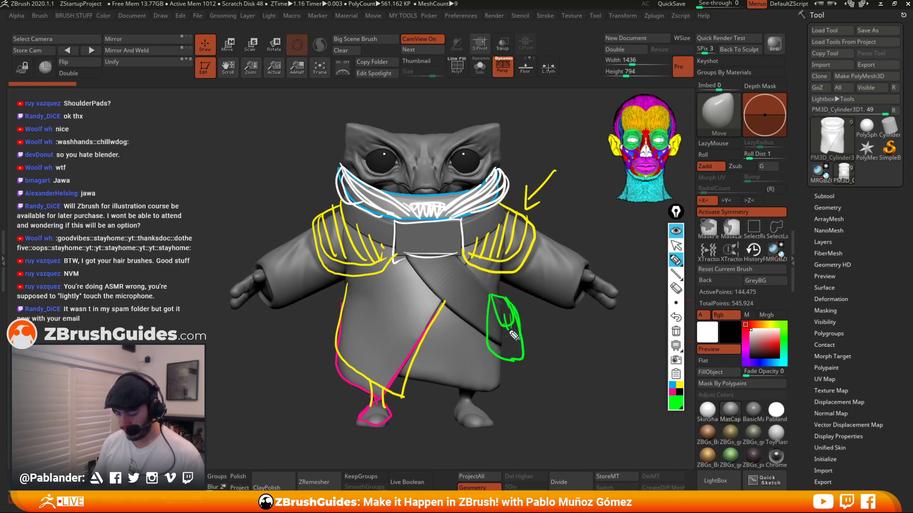
mouse_move(479, 283)
mouse_down()
mouse_move(477, 324)
mouse_move(466, 328)
mouse_up()
mouse_move(460, 315)
mouse_down()
mouse_move(478, 320)
mouse_move(476, 344)
mouse_up()
drag(476, 272, 480, 287)
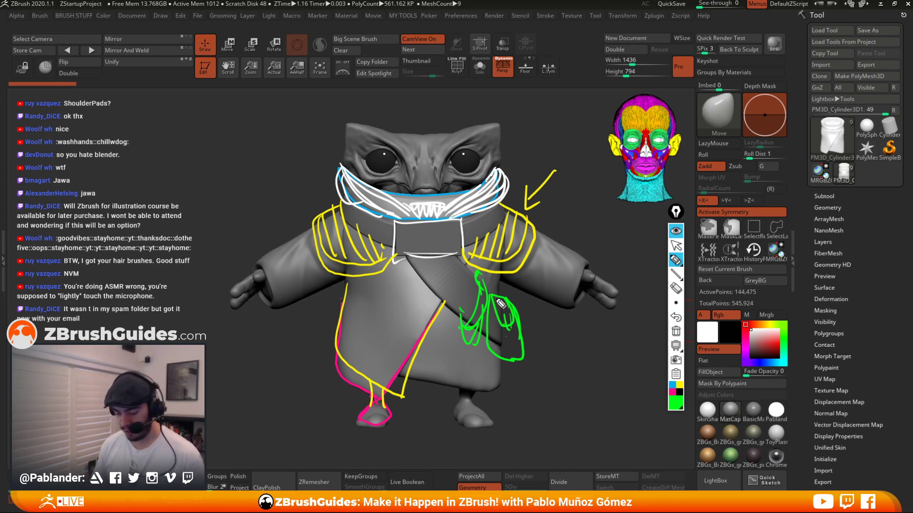
Draw green marks on the collar's front panel and lines along the collar's side.
mouse_move(402, 226)
mouse_down()
mouse_move(450, 235)
mouse_move(452, 250)
mouse_up()
drag(397, 244, 432, 251)
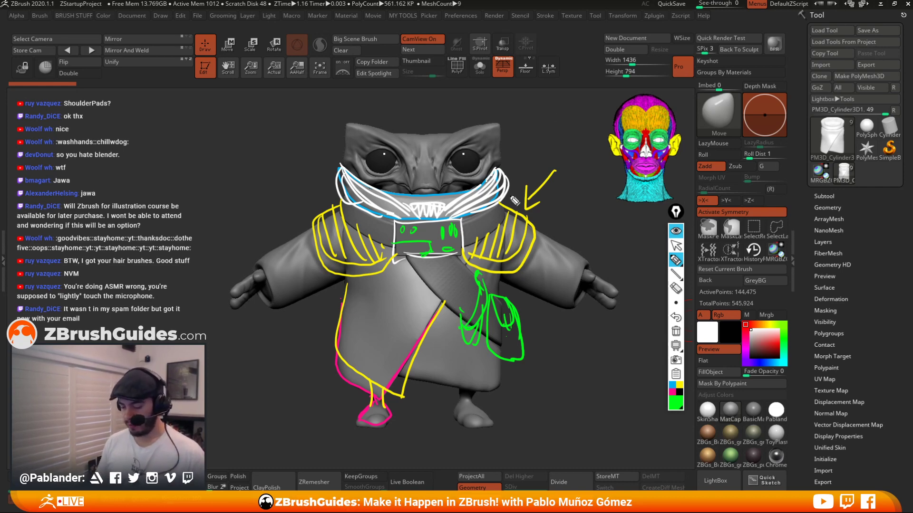
mouse_move(508, 169)
mouse_down()
mouse_move(499, 219)
mouse_move(515, 166)
mouse_up()
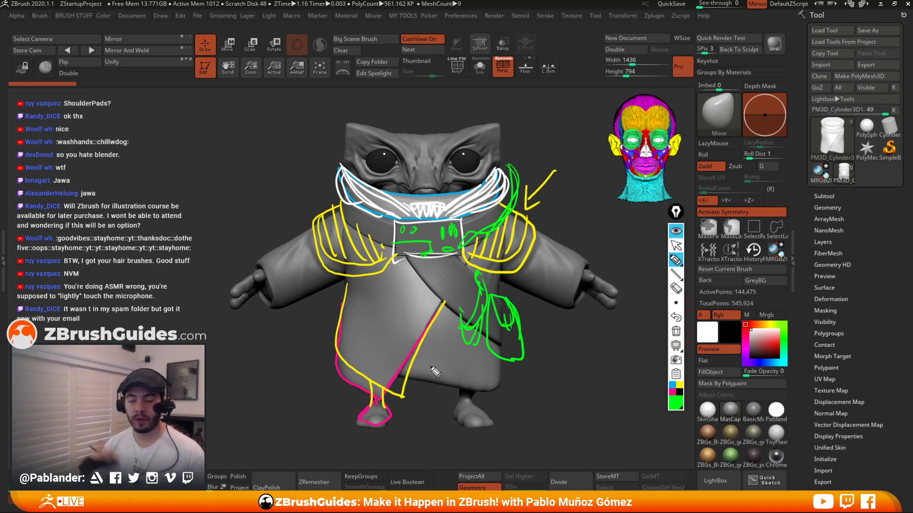
Clear the screen annotations and turn off symmetry.
click(681, 241)
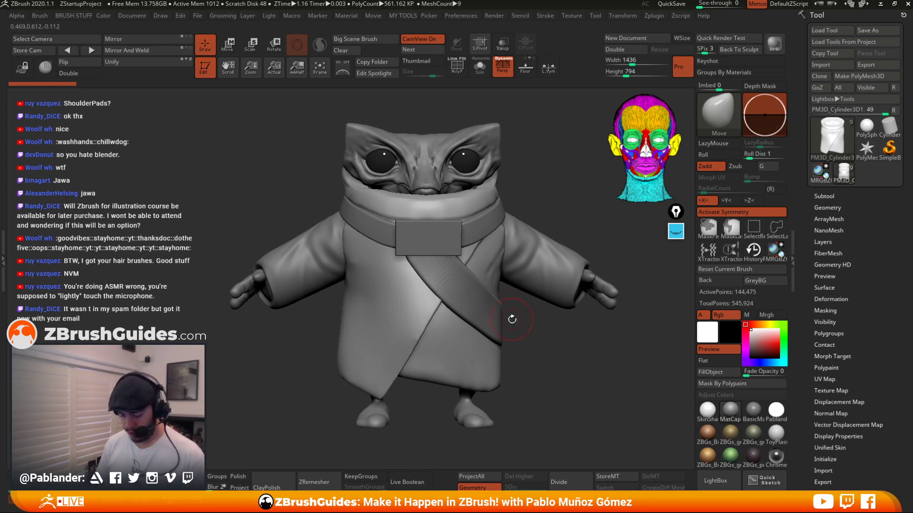
click(715, 214)
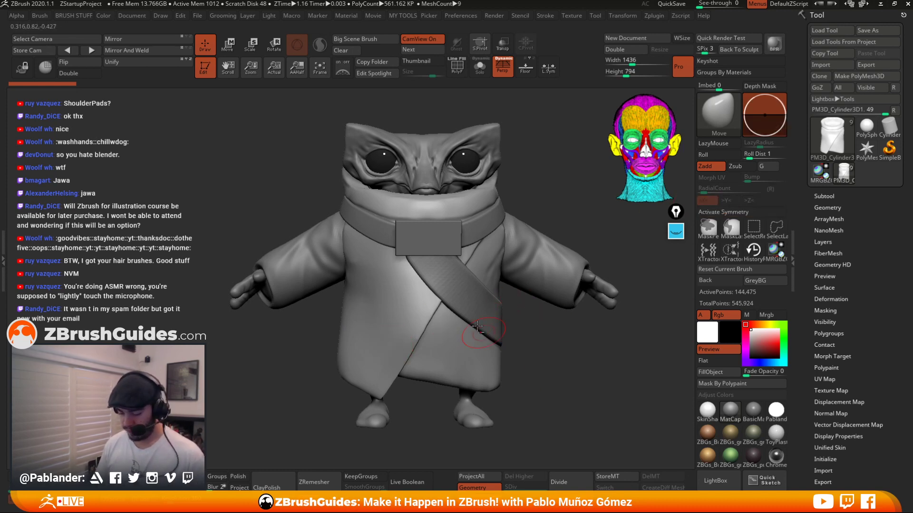
With an enlarged Move brush, reshape the robe's overlapping front flap so its hem hangs down over the left leg.
alt+right_drag(464, 351, 502, 287)
alt+right_drag(488, 249, 493, 274)
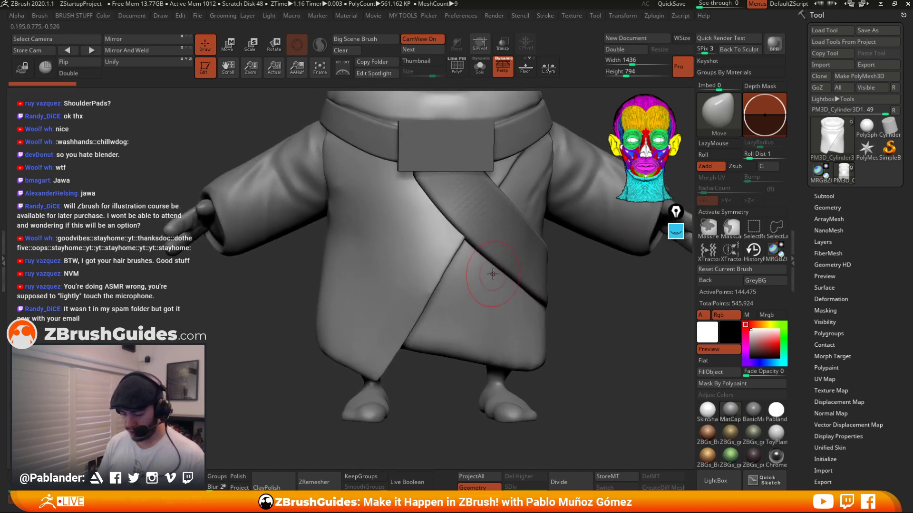
key(space)
drag(422, 333, 430, 332)
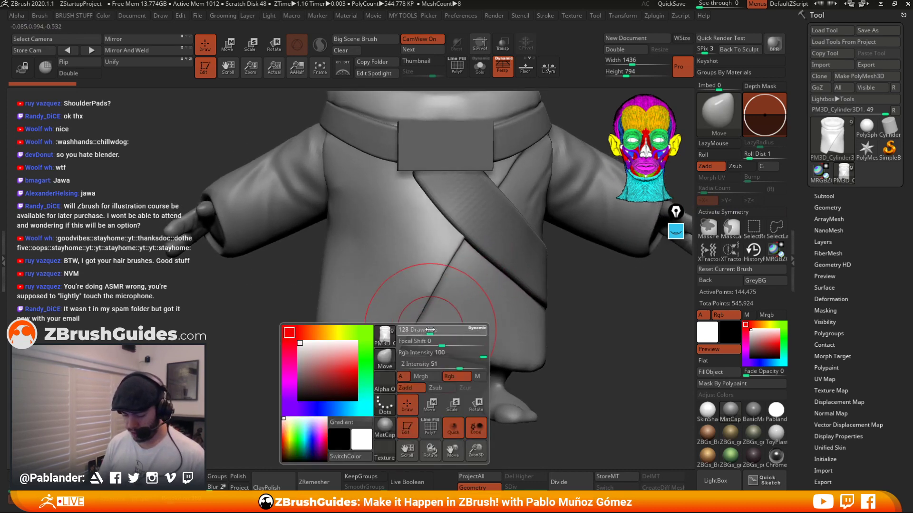
drag(374, 381, 385, 384)
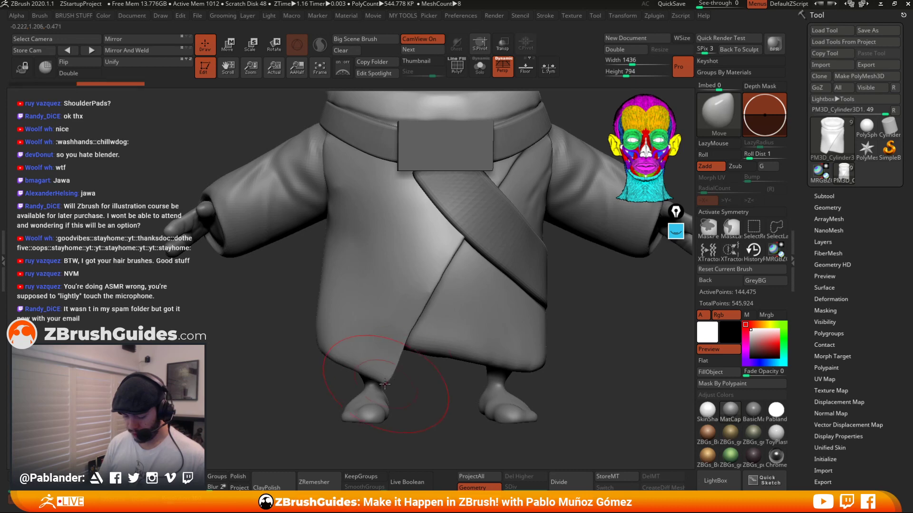
key(b)
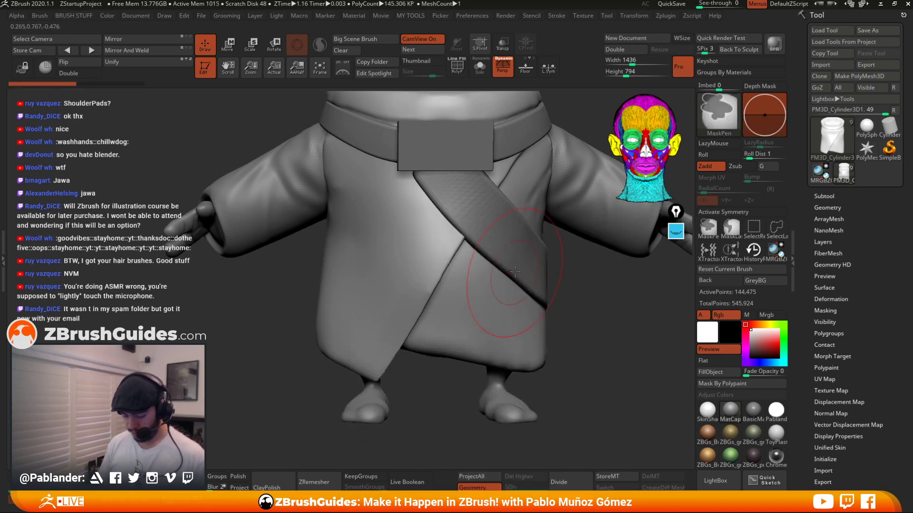
key(b)
click(496, 263)
mouse_move(452, 343)
right_down()
mouse_move(483, 279)
mouse_move(449, 284)
right_up()
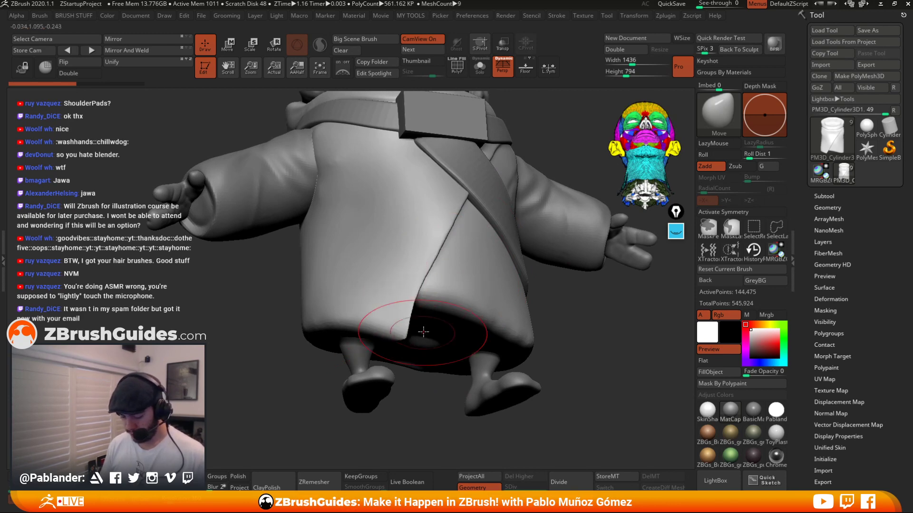
right_drag(397, 333, 386, 351)
drag(380, 350, 388, 355)
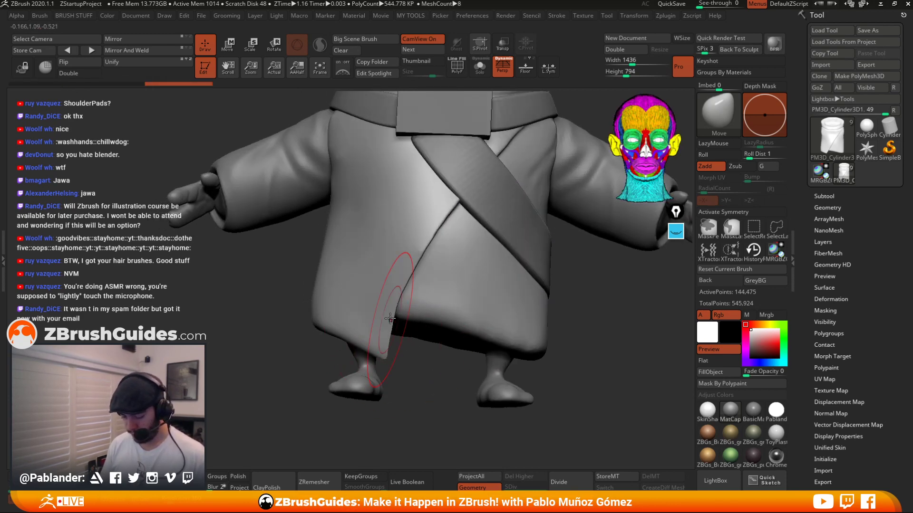
mouse_move(394, 302)
mouse_down()
mouse_move(409, 285)
mouse_move(424, 231)
mouse_up()
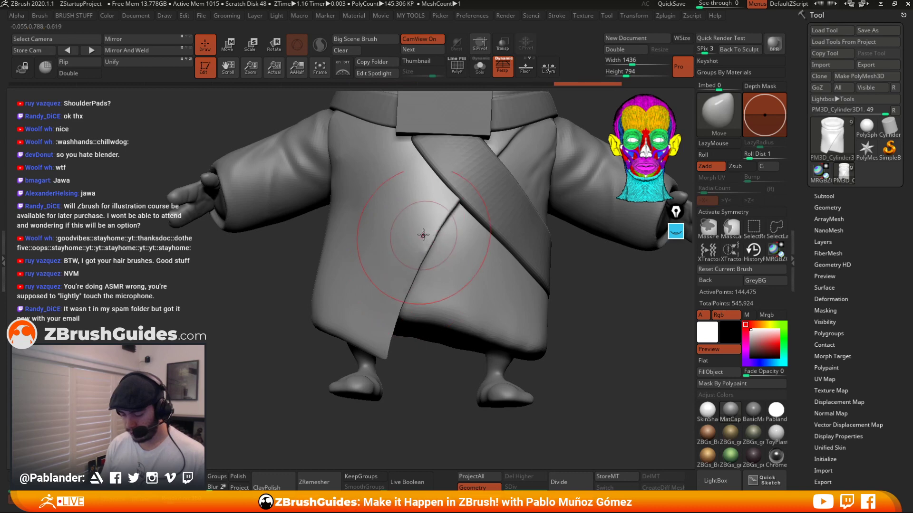
right_drag(445, 259, 452, 280)
alt+right_drag(426, 307, 443, 303)
drag(407, 321, 412, 318)
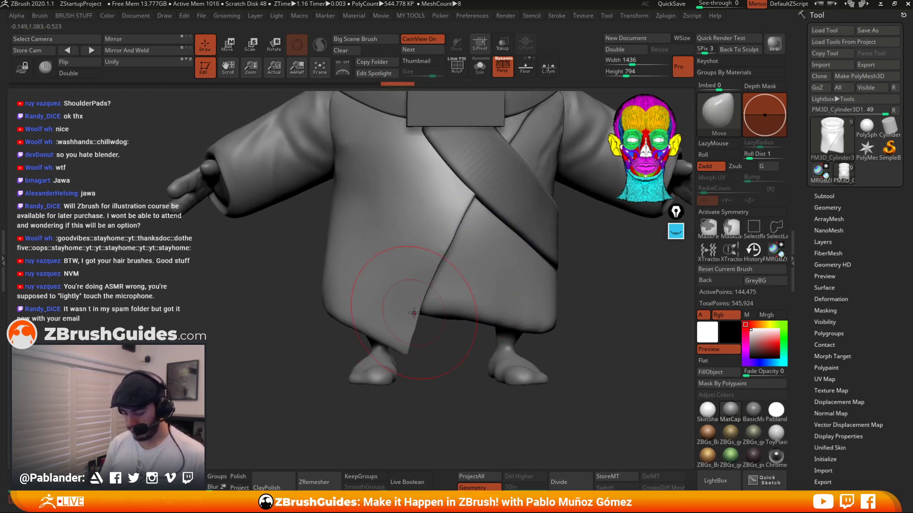
drag(440, 250, 443, 248)
right_drag(444, 248, 467, 266)
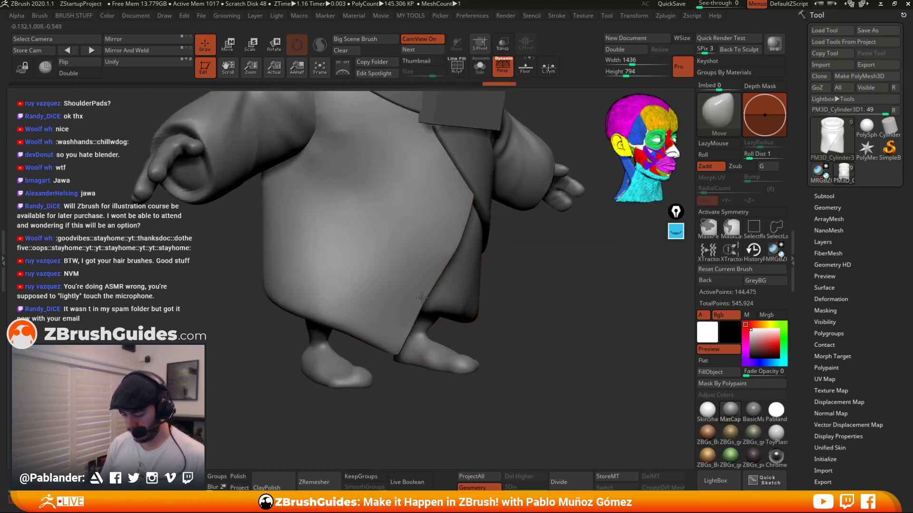
drag(422, 298, 416, 315)
drag(446, 259, 468, 216)
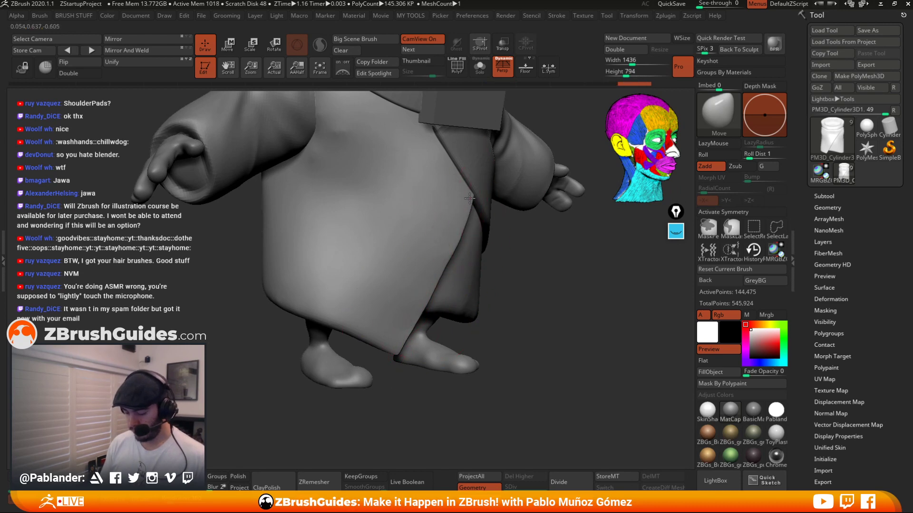
right_drag(470, 209, 440, 280)
mouse_move(416, 326)
mouse_down()
mouse_move(408, 346)
mouse_move(392, 340)
mouse_up()
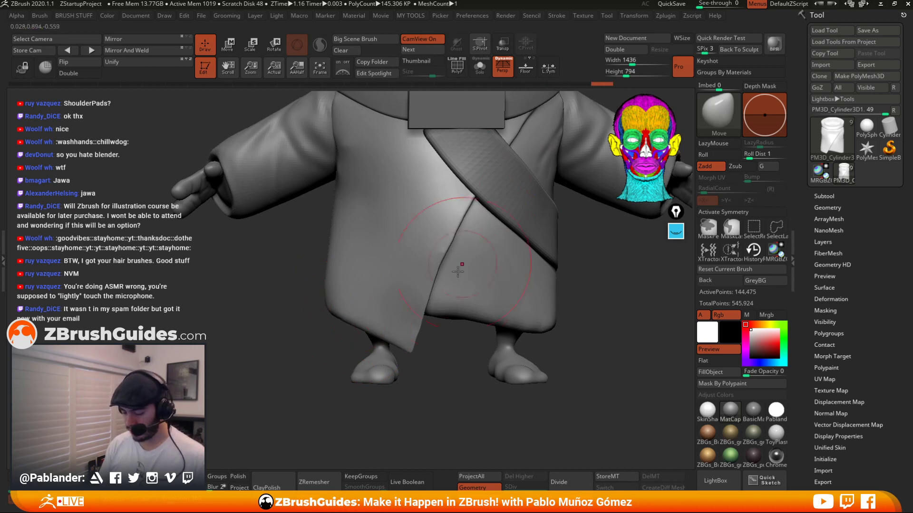
Pull the robe's bottom hem around the feet into shape with the Move brush.
mouse_move(430, 287)
mouse_down()
mouse_move(420, 341)
mouse_move(354, 340)
mouse_move(352, 358)
mouse_move(539, 313)
mouse_up()
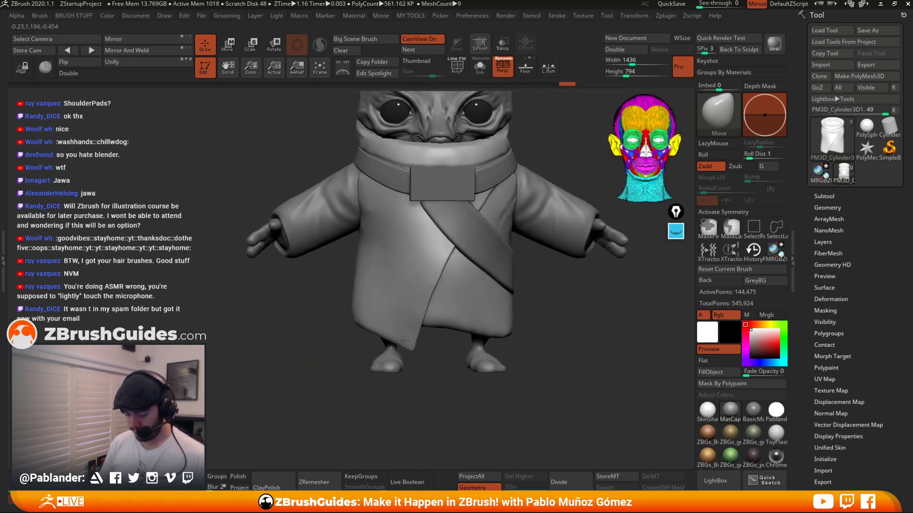
drag(403, 341, 403, 344)
drag(527, 326, 518, 329)
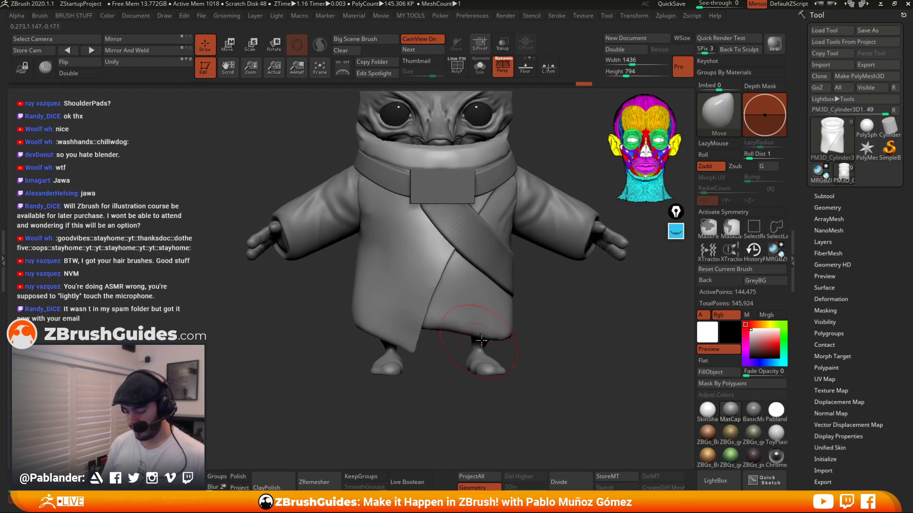
drag(447, 326, 448, 330)
mouse_move(507, 338)
mouse_down()
mouse_move(547, 331)
mouse_move(444, 360)
mouse_move(417, 353)
mouse_move(427, 334)
mouse_up()
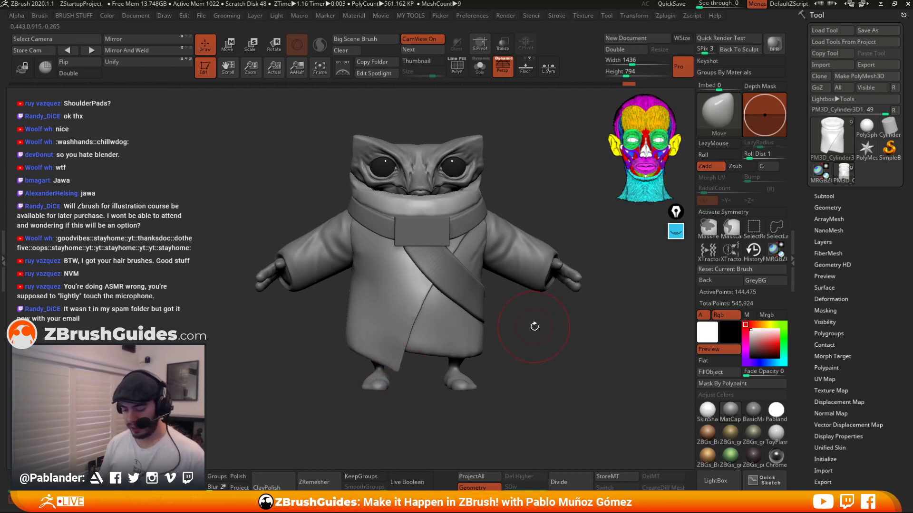
drag(535, 327, 544, 316)
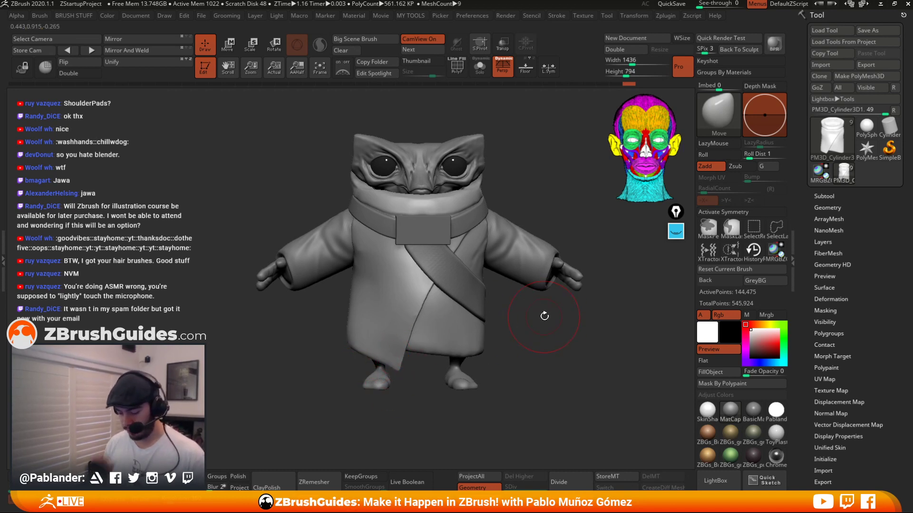
Turn symmetry back on and smooth the back of the collar with the Smooth brush from a side view.
click(753, 210)
mouse_move(504, 156)
mouse_down()
mouse_move(474, 196)
mouse_move(530, 223)
mouse_move(526, 214)
mouse_move(557, 253)
mouse_up()
drag(566, 295, 520, 283)
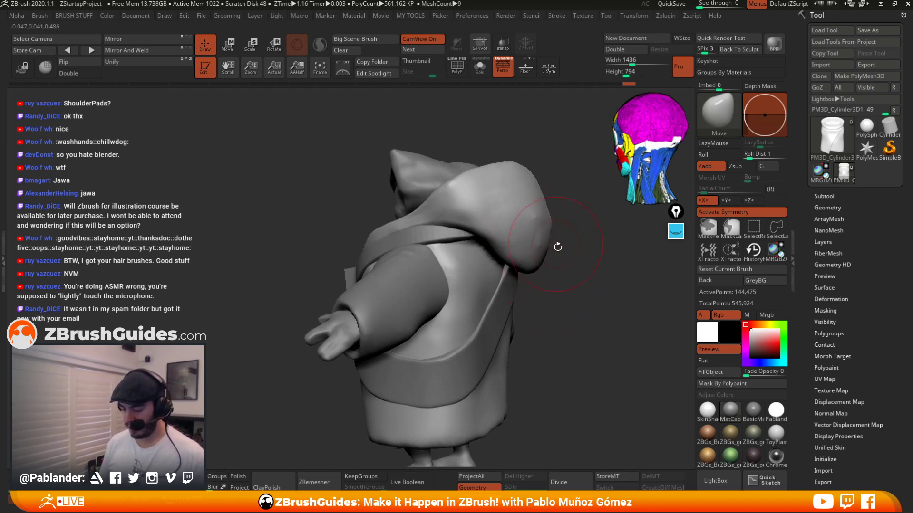
drag(558, 247, 578, 254)
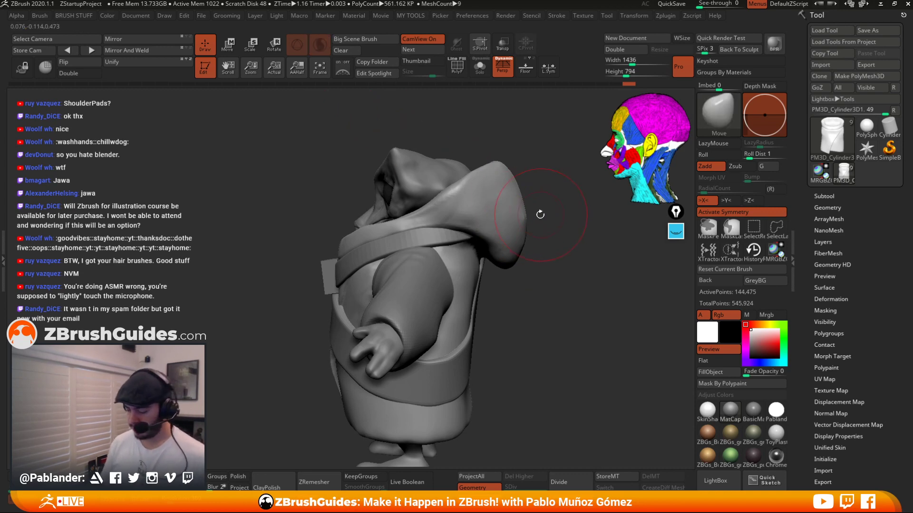
key(space)
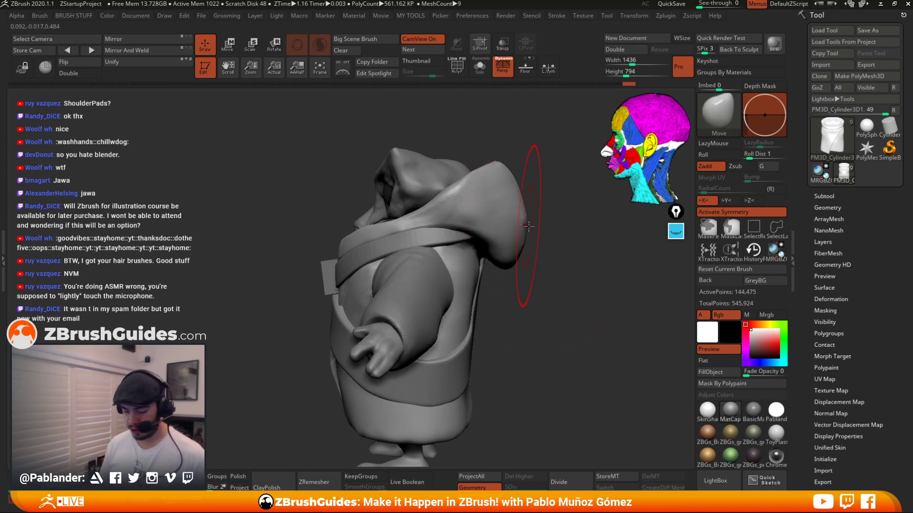
shift+drag(529, 227, 513, 229)
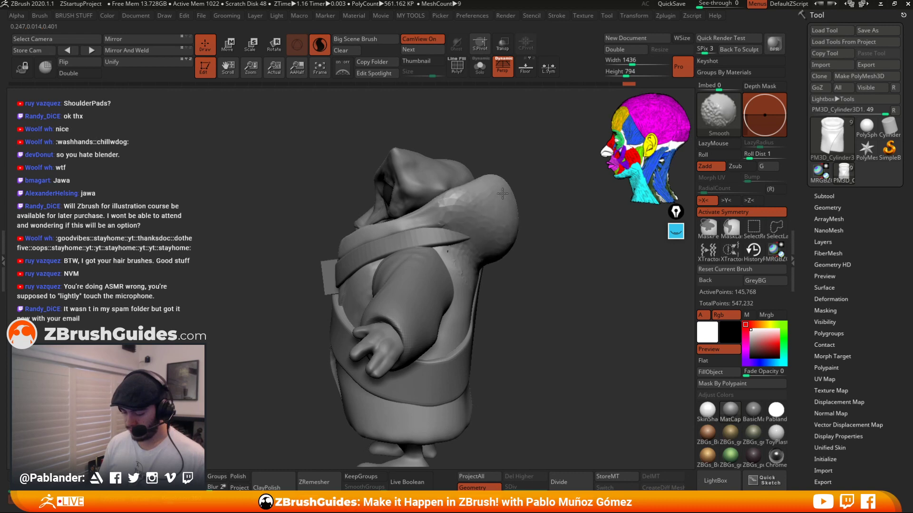
mouse_move(493, 208)
shift+mouse_down()
mouse_move(479, 212)
mouse_move(491, 224)
mouse_move(512, 188)
mouse_move(532, 227)
shift+mouse_up()
Pull the back of the collar outward with the Move brush from a rear view.
key(space)
shift+drag(457, 226, 428, 214)
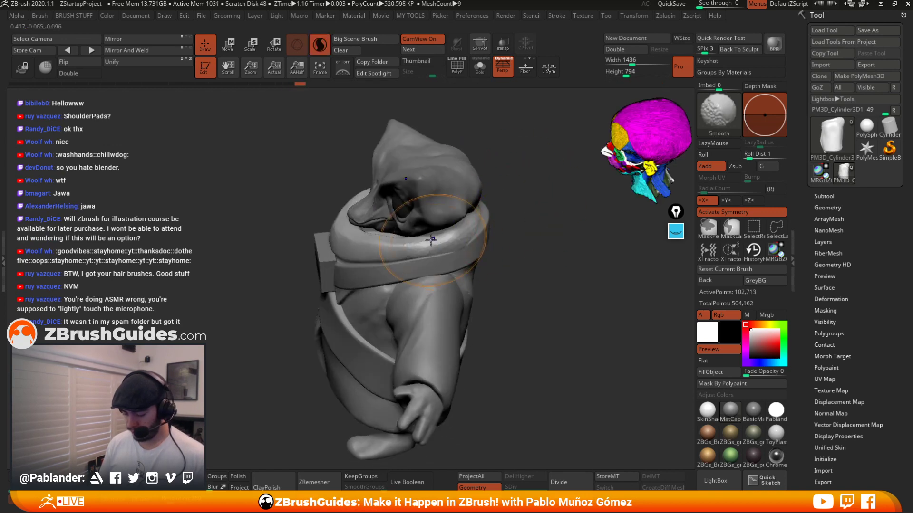
mouse_move(566, 210)
mouse_down()
mouse_move(511, 209)
mouse_move(466, 228)
mouse_up()
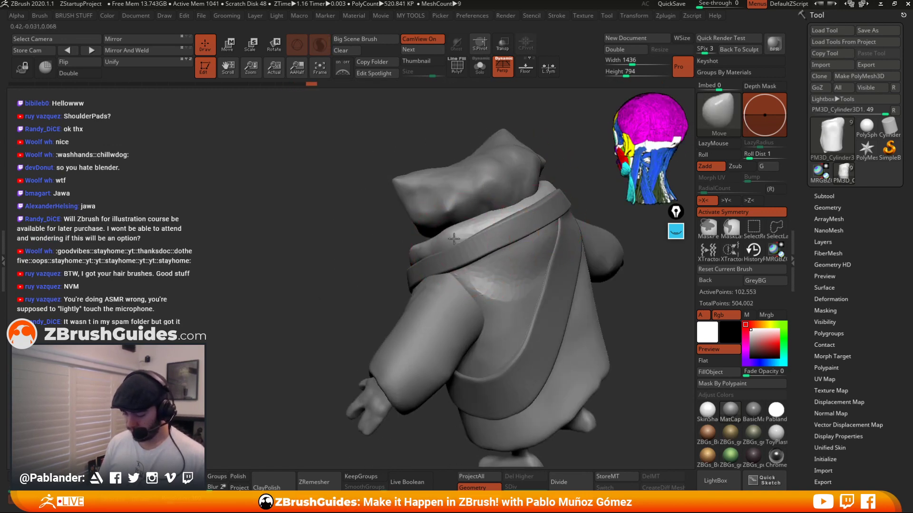
mouse_move(571, 228)
mouse_down()
mouse_move(528, 236)
mouse_move(509, 226)
mouse_move(514, 195)
mouse_move(530, 224)
mouse_move(495, 219)
mouse_up()
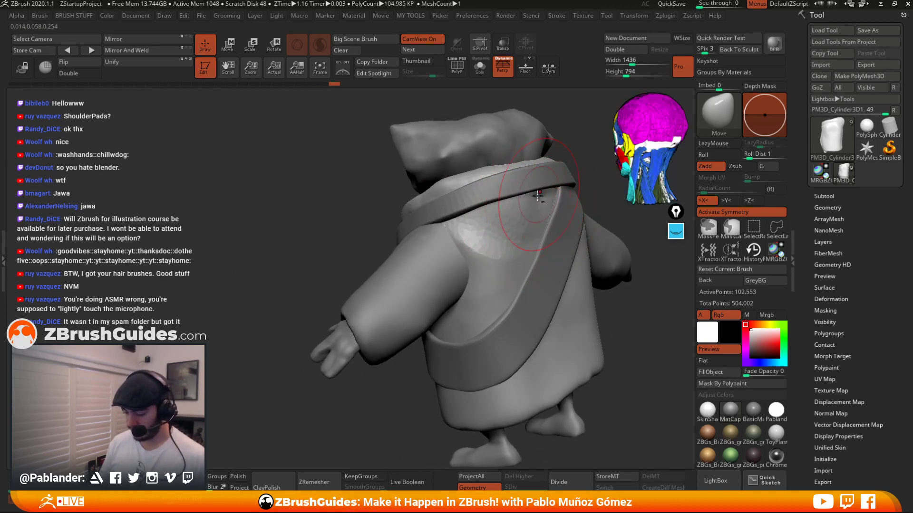
mouse_move(538, 195)
shift+mouse_down()
mouse_move(505, 218)
mouse_move(547, 204)
mouse_move(493, 198)
mouse_move(543, 209)
mouse_move(542, 180)
mouse_move(536, 190)
mouse_move(523, 177)
shift+mouse_up()
drag(532, 336, 532, 341)
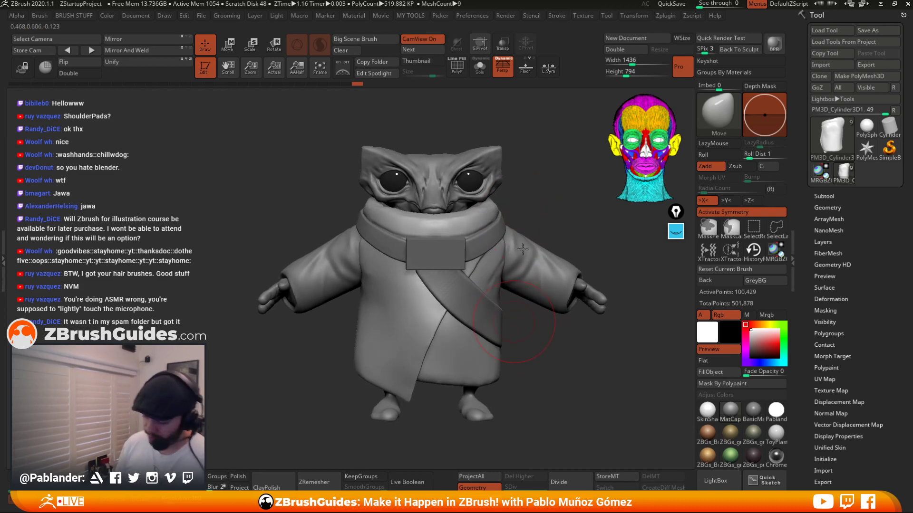
Reshape the collar around the neck with the Move brush from several angles.
mouse_move(539, 200)
alt+mouse_down()
mouse_move(542, 224)
mouse_move(534, 195)
mouse_move(555, 204)
mouse_move(520, 202)
alt+mouse_up()
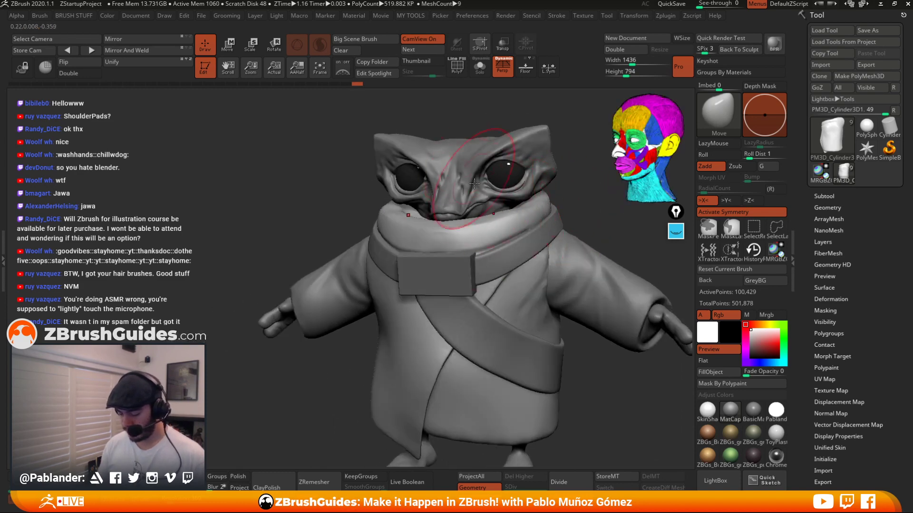
key(space)
drag(578, 214, 534, 232)
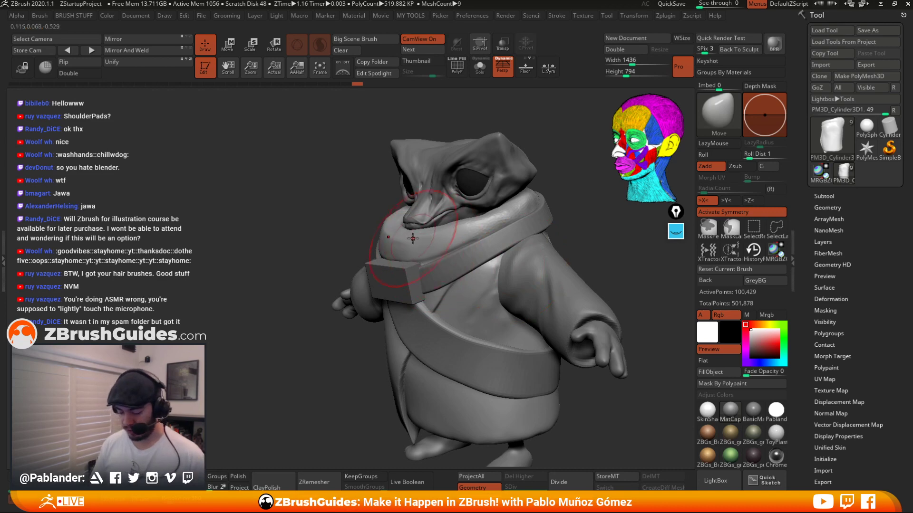
drag(554, 185, 545, 191)
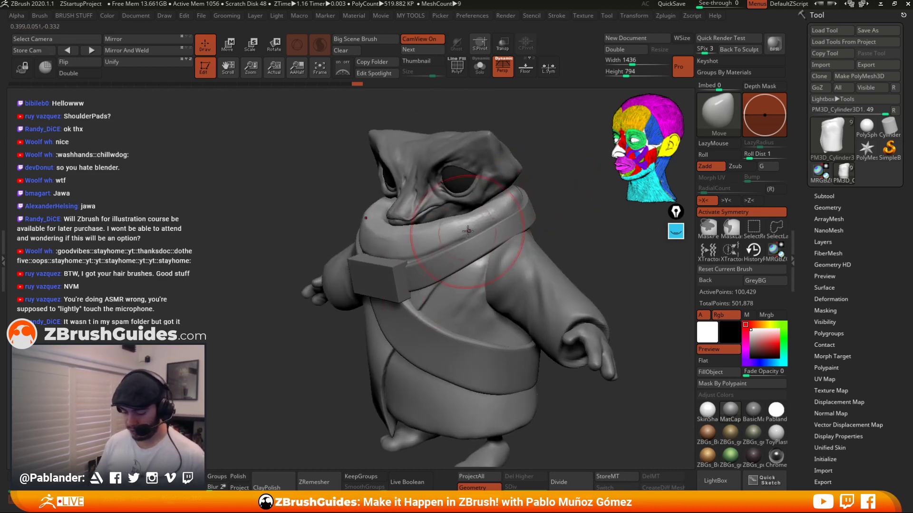
right_drag(468, 231, 497, 223)
mouse_move(449, 220)
shift+mouse_down()
mouse_move(458, 211)
mouse_move(410, 234)
mouse_move(458, 217)
shift+mouse_up()
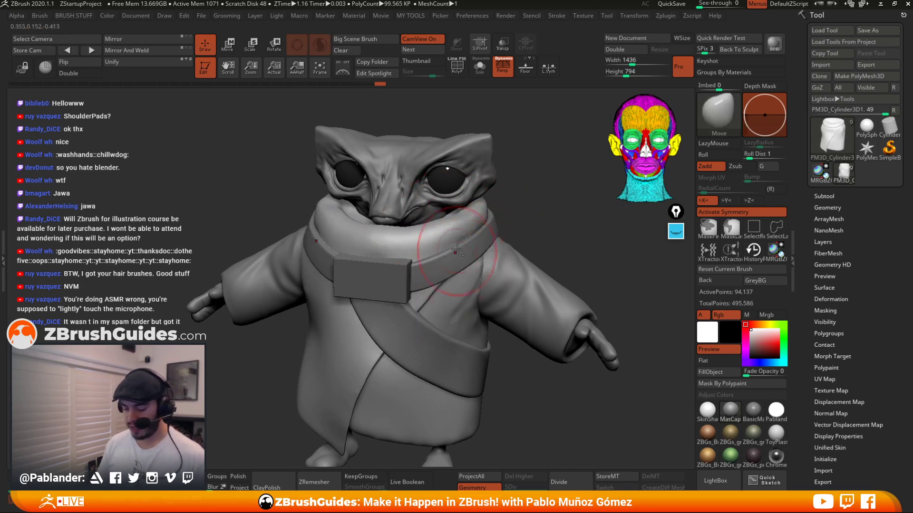
Pull the collar's front edge with the Move brush and smooth it with the Smooth brush.
alt+right_drag(520, 196, 530, 204)
alt+drag(535, 197, 549, 200)
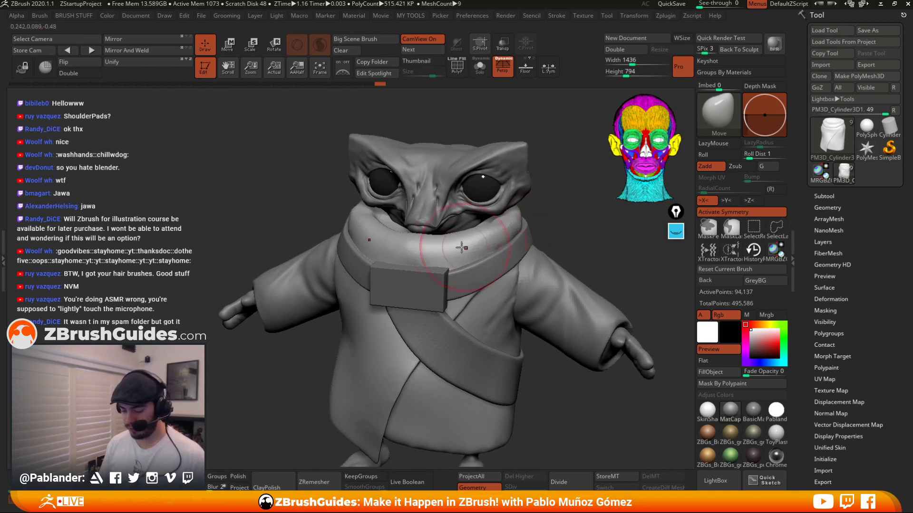
shift+drag(412, 241, 418, 242)
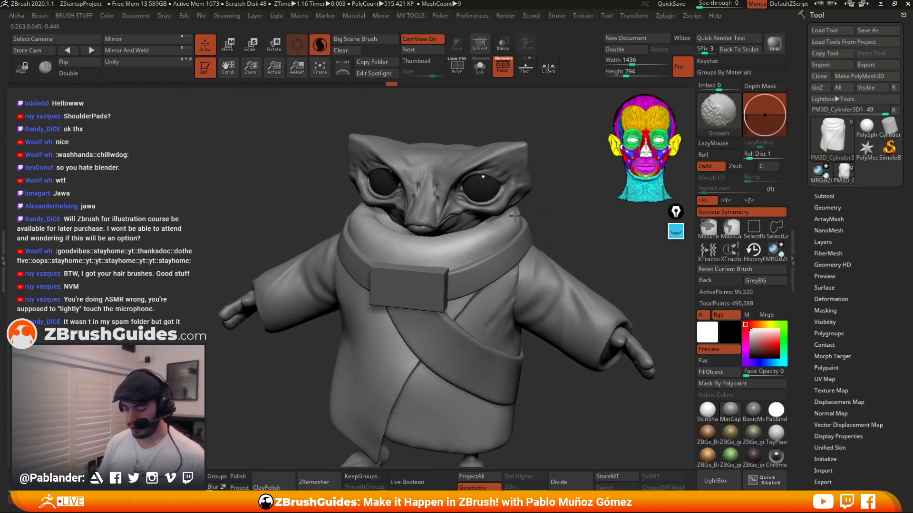
right_drag(552, 211, 589, 207)
alt+right_drag(479, 280, 520, 241)
shift+drag(477, 206, 477, 203)
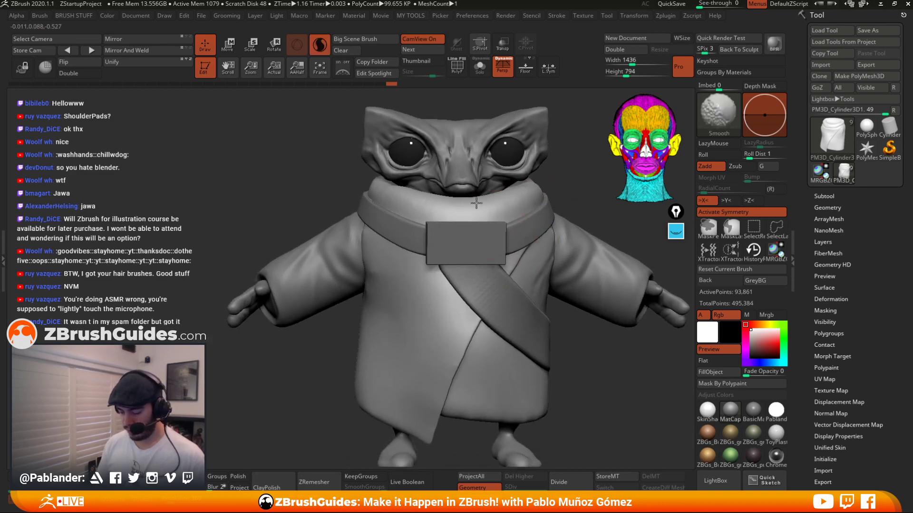
Push the collar's sides and back into shape with the Move brush from front and side views.
alt+right_drag(510, 194, 489, 215)
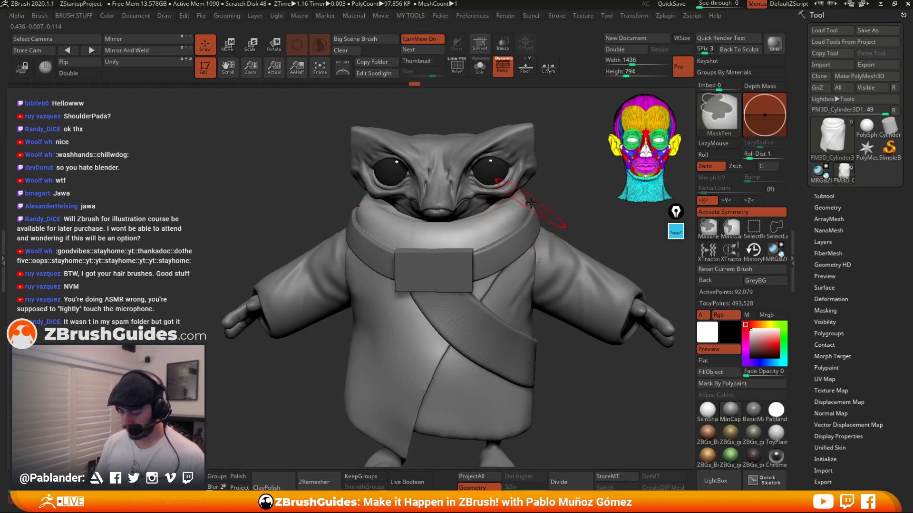
mouse_move(540, 195)
right_down()
mouse_move(561, 200)
mouse_move(495, 204)
mouse_move(527, 204)
mouse_move(455, 193)
right_up()
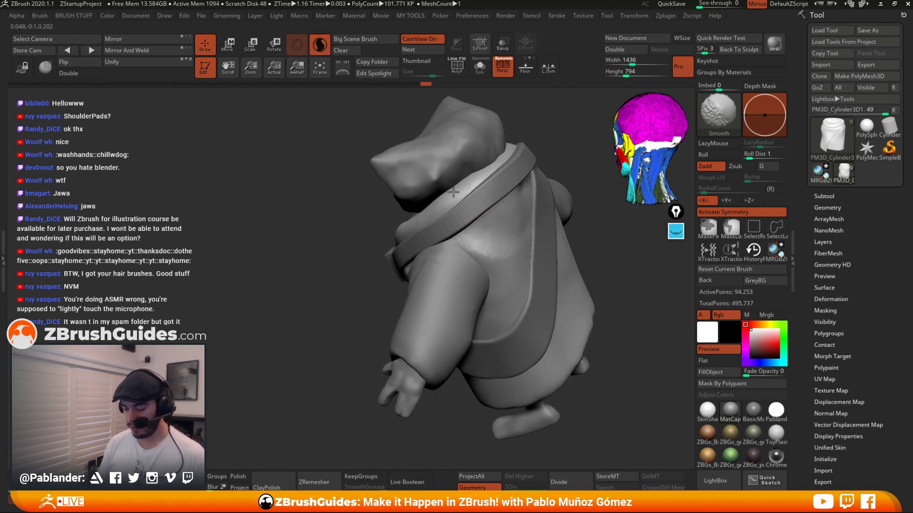
right_drag(408, 223, 518, 202)
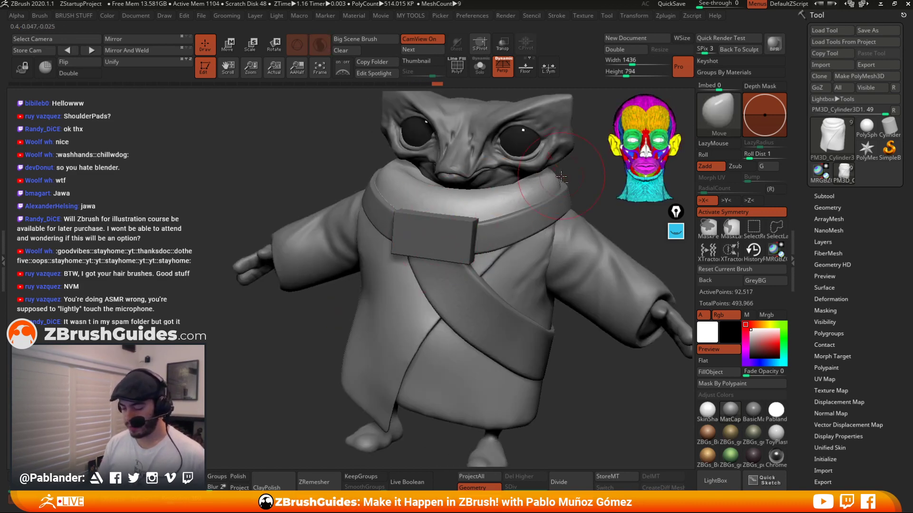
mouse_move(563, 154)
right_down()
mouse_move(571, 186)
mouse_move(546, 167)
mouse_move(567, 198)
right_up()
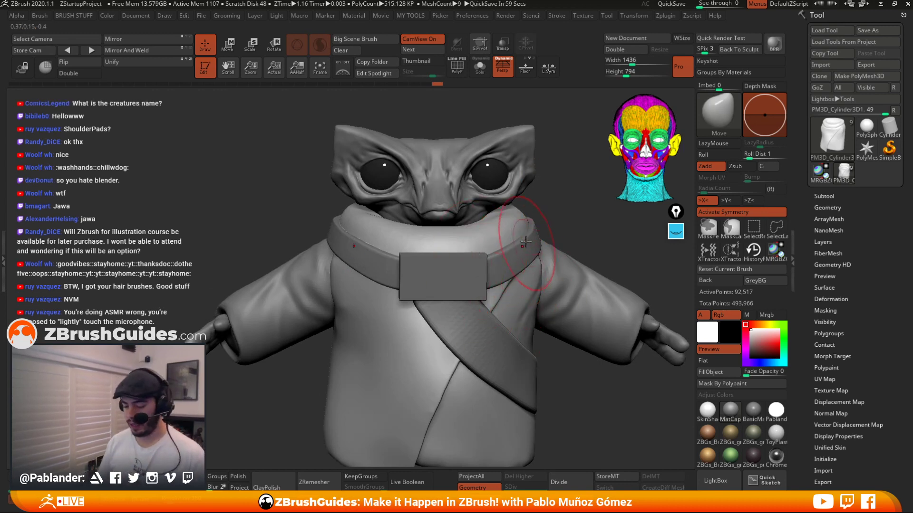
right_click(438, 237)
mouse_move(437, 236)
right_down()
mouse_move(532, 202)
mouse_move(533, 194)
mouse_move(478, 207)
mouse_move(480, 195)
mouse_move(510, 208)
mouse_move(510, 170)
mouse_move(495, 190)
mouse_move(504, 203)
right_up()
right_click(445, 234)
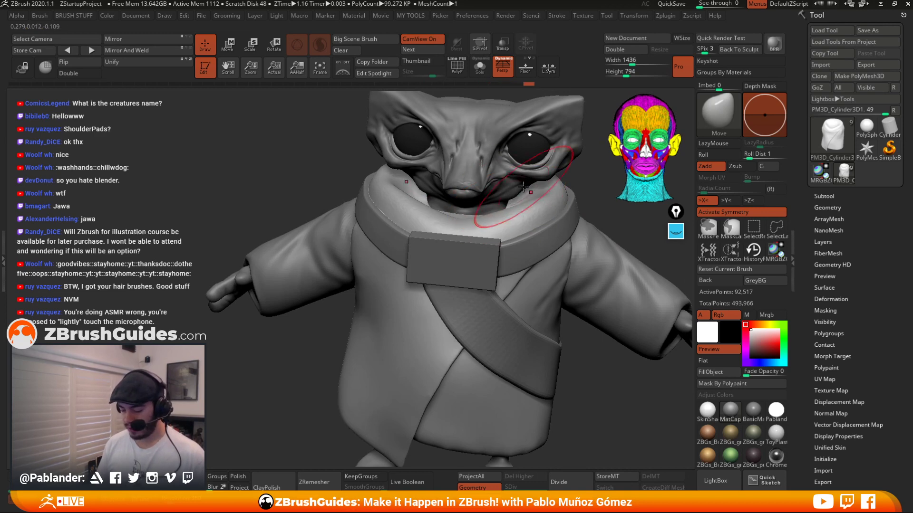
right_drag(570, 237, 475, 219)
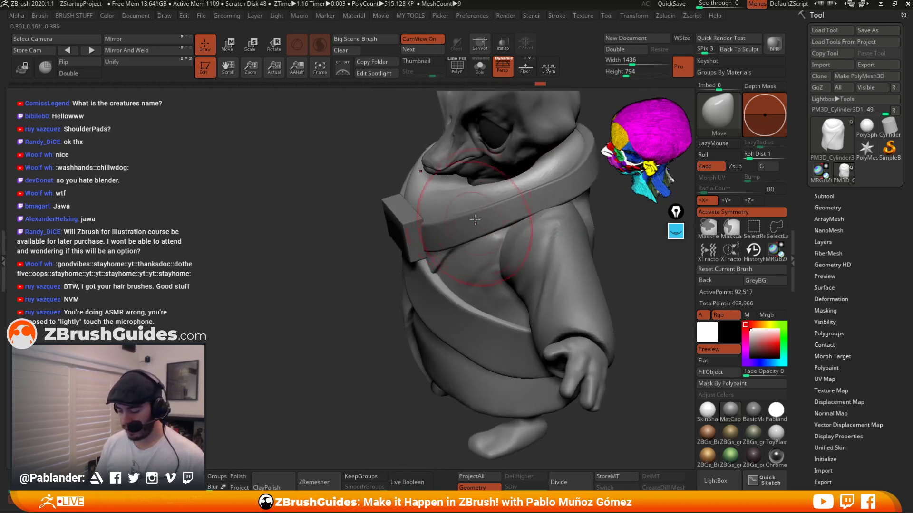
mouse_move(500, 191)
right_down()
mouse_move(503, 205)
mouse_move(561, 189)
right_up()
Isolate the robe in Solo mode and reshape its top opening with the Move brush.
right_click(513, 170)
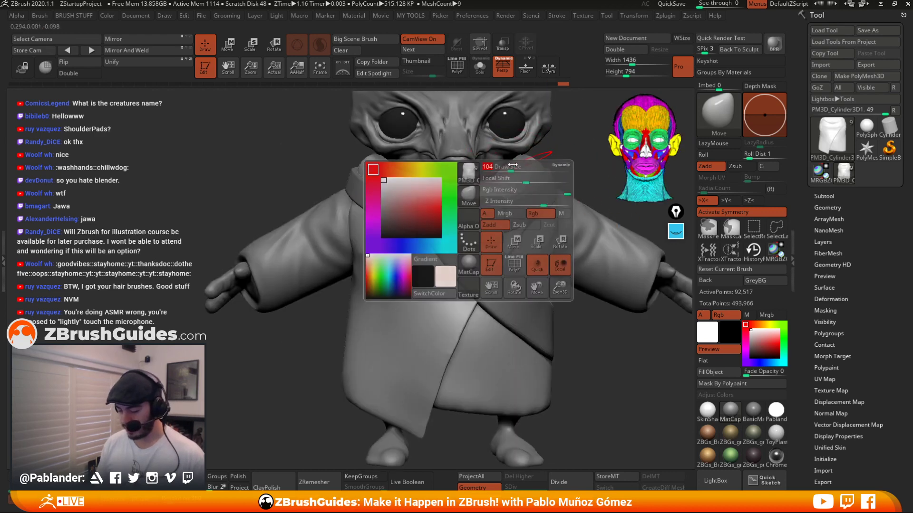
mouse_move(556, 142)
right_down()
mouse_move(554, 156)
mouse_move(490, 133)
mouse_move(485, 161)
mouse_move(464, 184)
right_up()
click(481, 69)
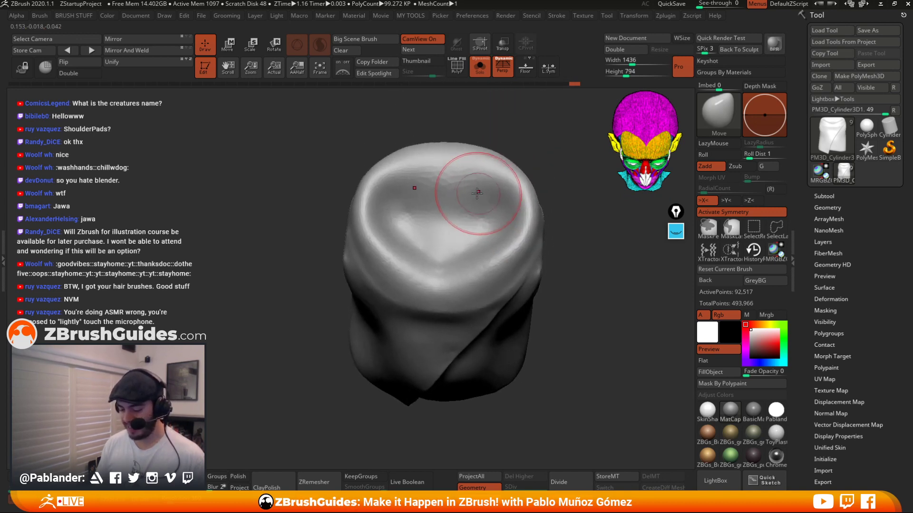
mouse_move(479, 199)
mouse_down()
mouse_move(453, 173)
mouse_move(507, 201)
mouse_up()
mouse_move(524, 235)
right_down()
mouse_move(571, 306)
mouse_move(559, 307)
mouse_move(558, 285)
right_up()
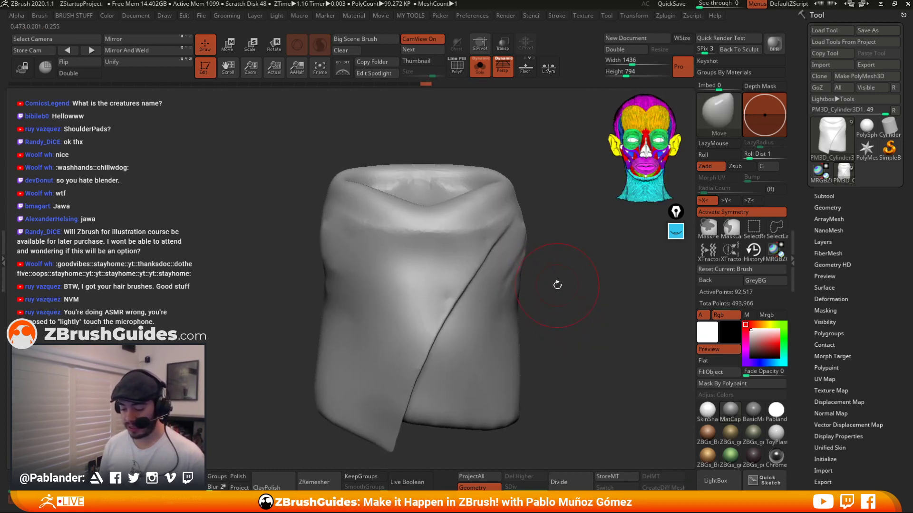
right_drag(422, 191, 492, 161)
mouse_move(468, 190)
right_down()
mouse_move(423, 193)
mouse_move(468, 163)
mouse_move(440, 171)
mouse_move(469, 194)
right_up()
alt+drag(464, 185, 449, 143)
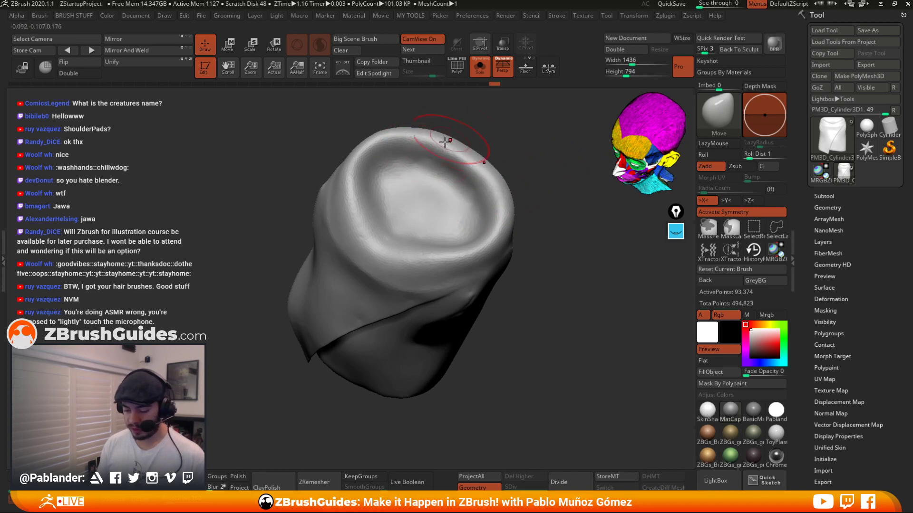
Refine the robe's wrapped front flap and upper edge with the Move brush.
shift+right_drag(487, 170, 542, 227)
drag(490, 230, 468, 228)
alt+right_drag(468, 229, 426, 237)
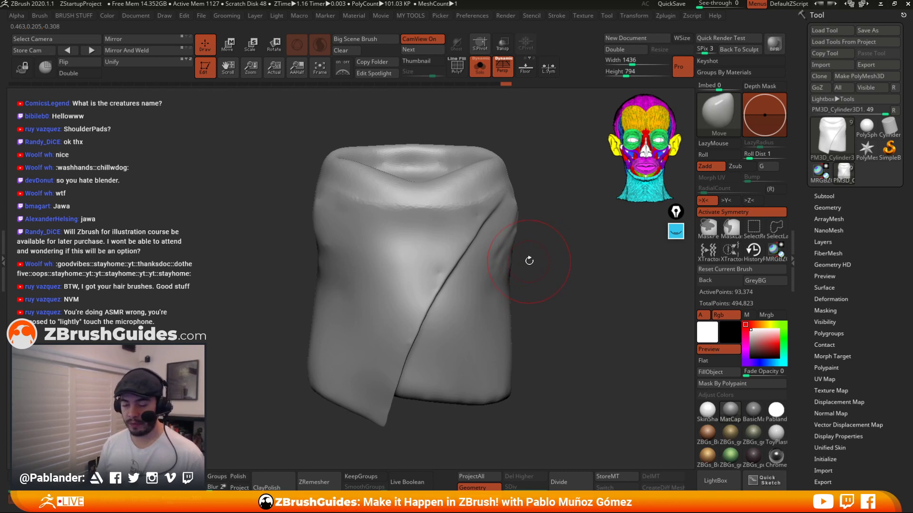
mouse_move(437, 192)
shift+mouse_down()
mouse_move(432, 204)
mouse_move(490, 181)
mouse_move(499, 187)
shift+mouse_up()
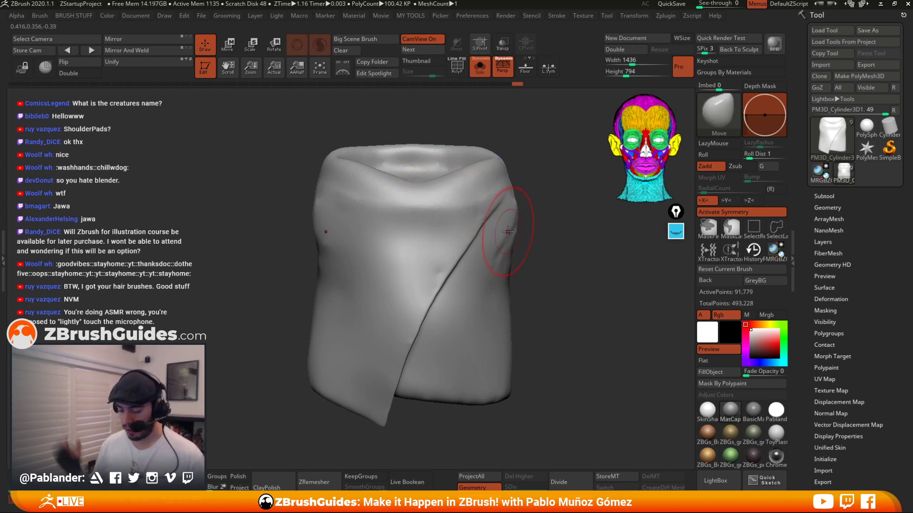
drag(544, 194, 542, 213)
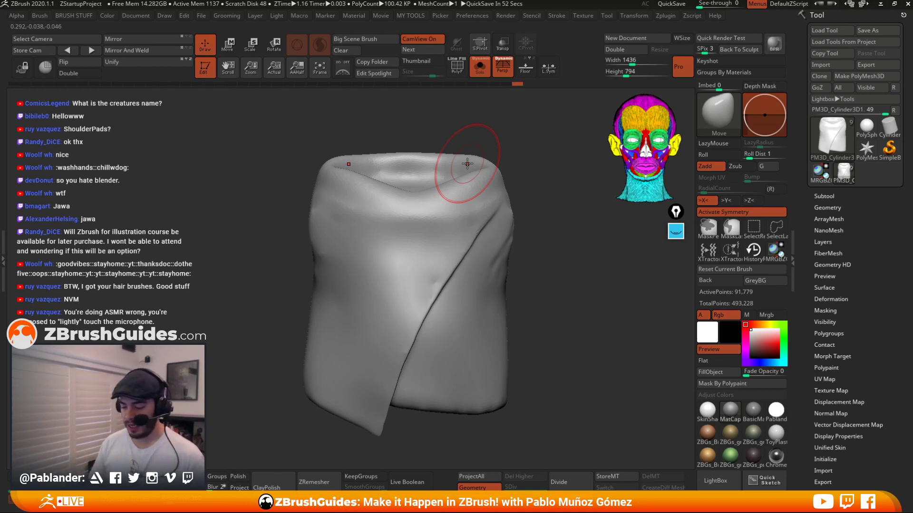
Turn Solo mode off to show the whole character again.
click(480, 67)
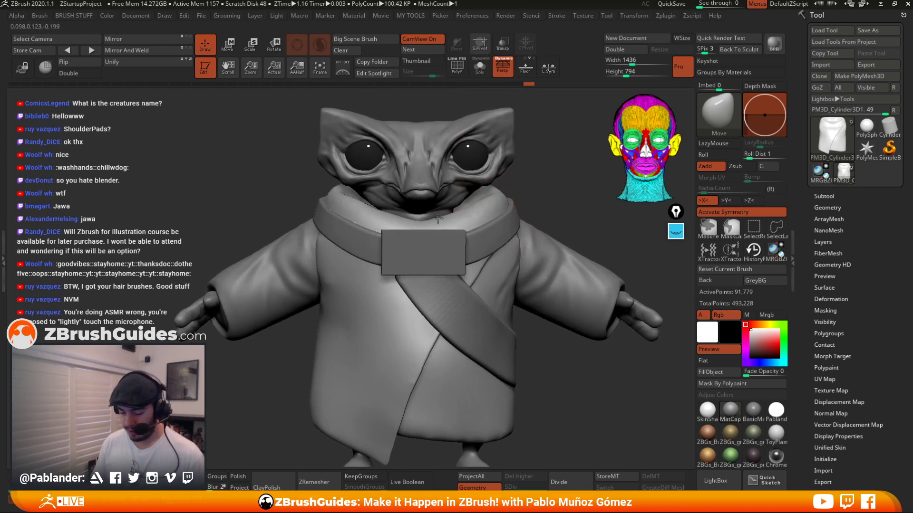
alt+drag(562, 185, 543, 200)
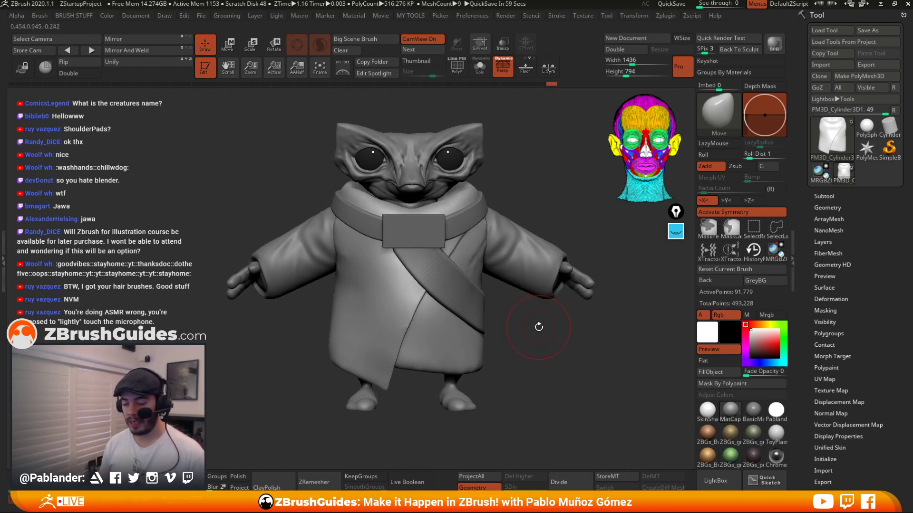
drag(532, 199, 531, 188)
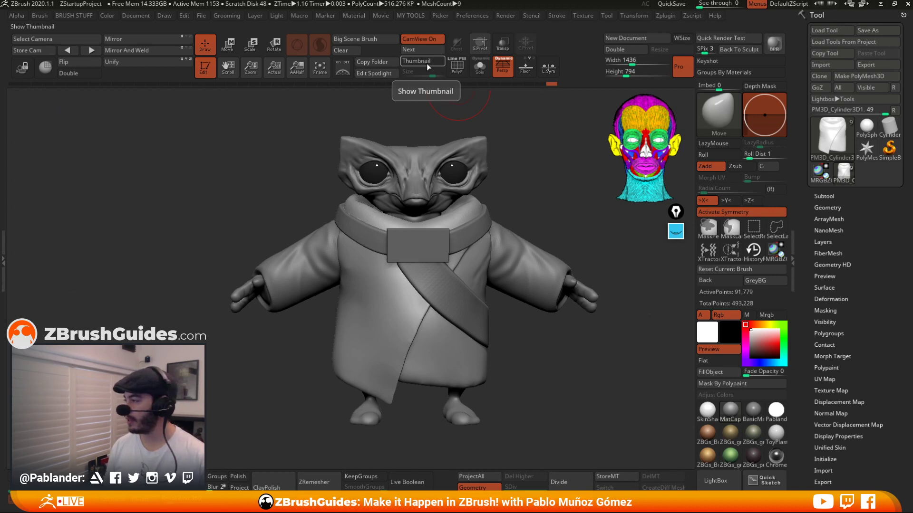
Show the silhouette thumbnail and enlarge it to size 512.
click(426, 63)
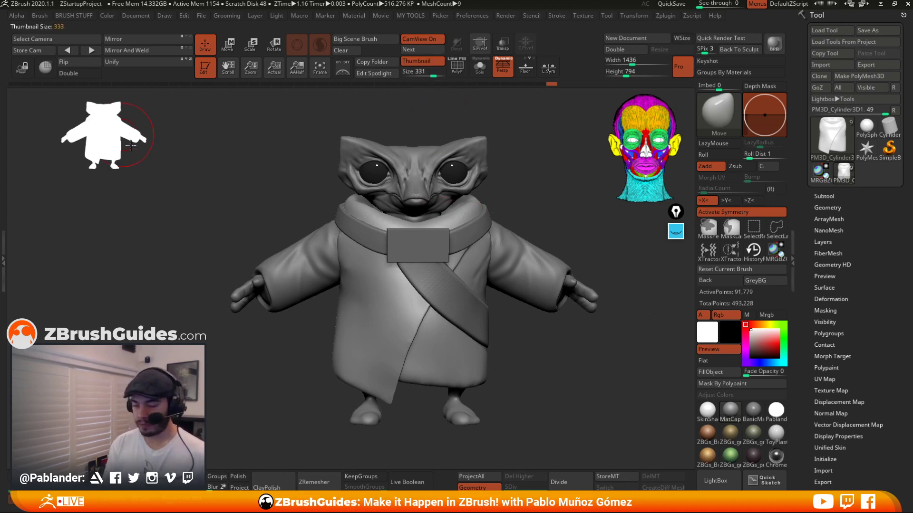
drag(121, 135, 209, 238)
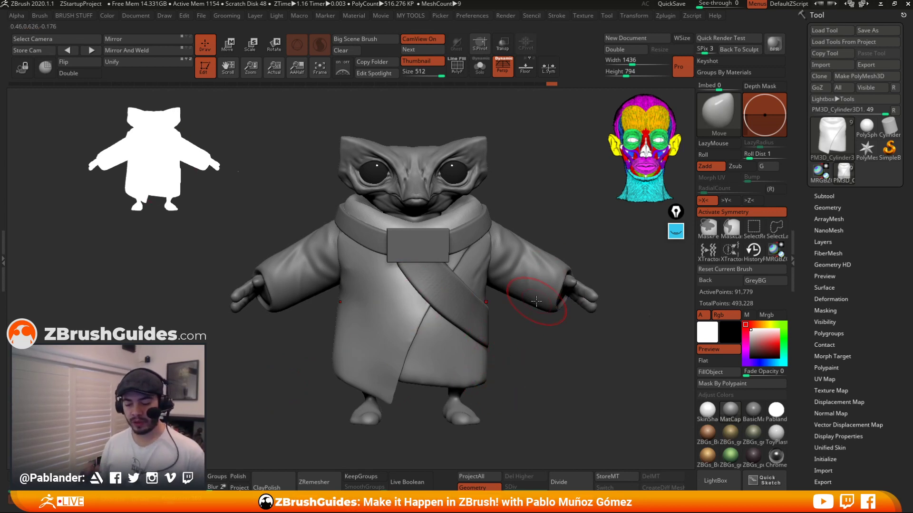
mouse_move(557, 202)
mouse_down()
mouse_move(542, 190)
mouse_move(522, 198)
mouse_move(280, 179)
mouse_move(235, 152)
mouse_move(244, 265)
mouse_up()
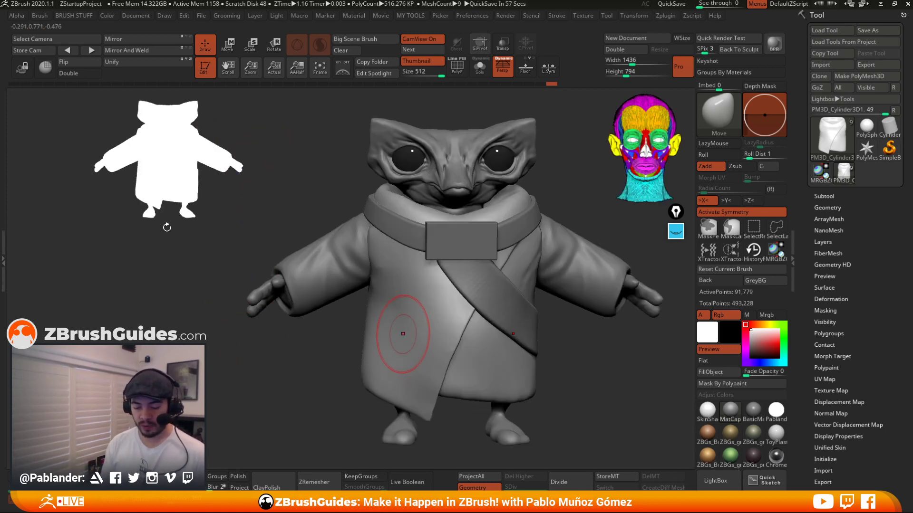
Reopen the annotation overlay, pick blue, and trace an outline around the silhouette thumbnail.
click(676, 232)
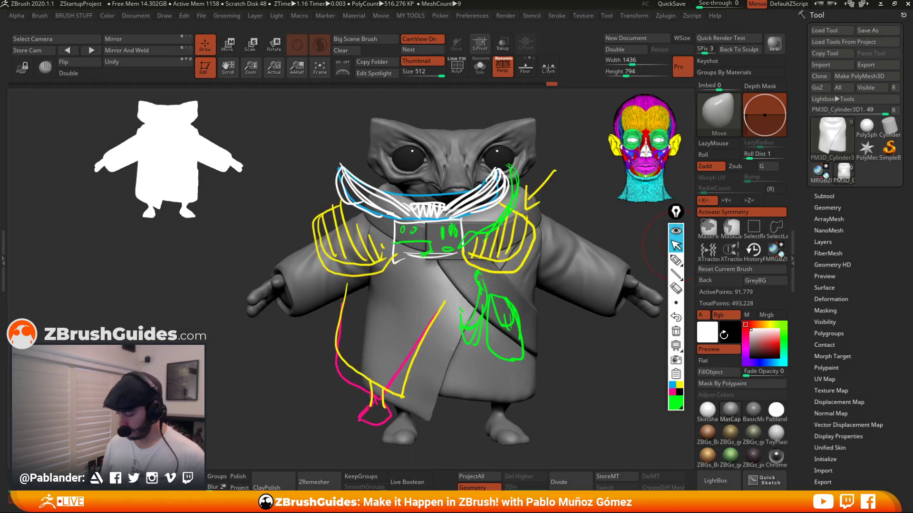
click(672, 385)
click(678, 261)
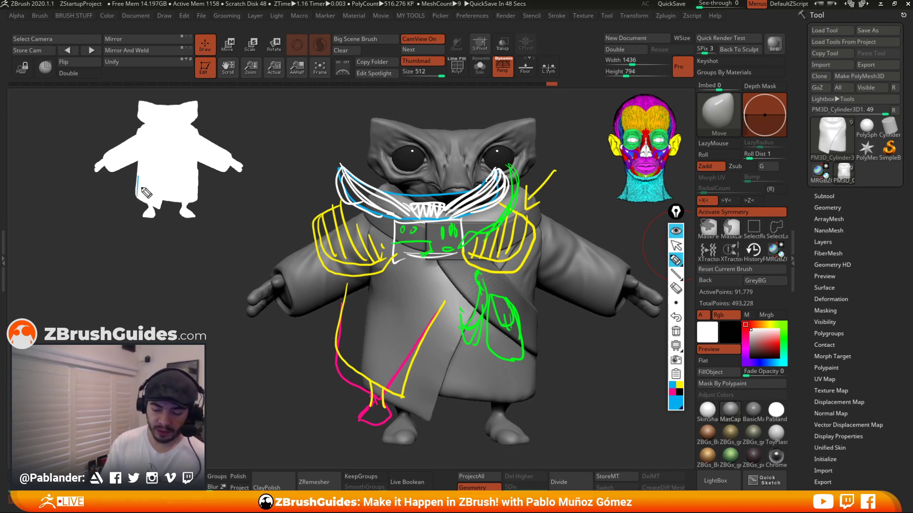
mouse_move(140, 165)
mouse_down()
mouse_move(145, 218)
mouse_move(167, 202)
mouse_move(193, 219)
mouse_move(200, 158)
mouse_up()
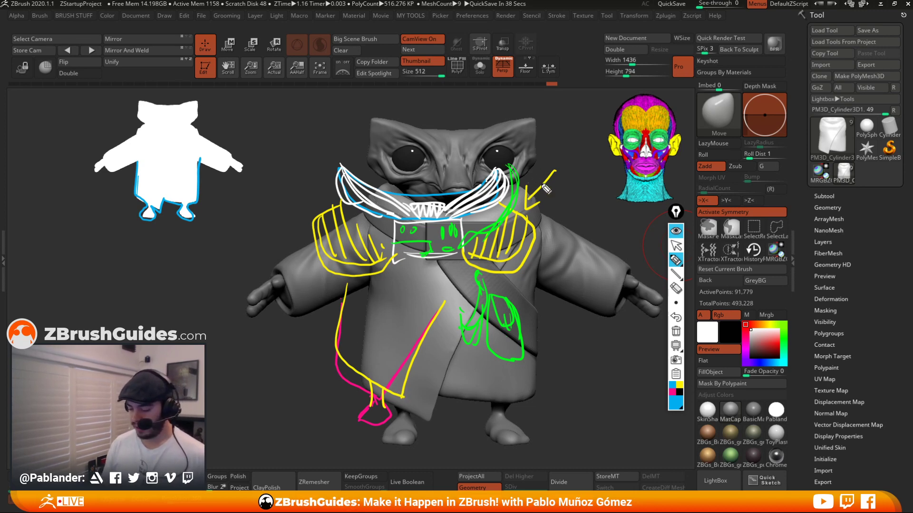
drag(198, 106, 202, 141)
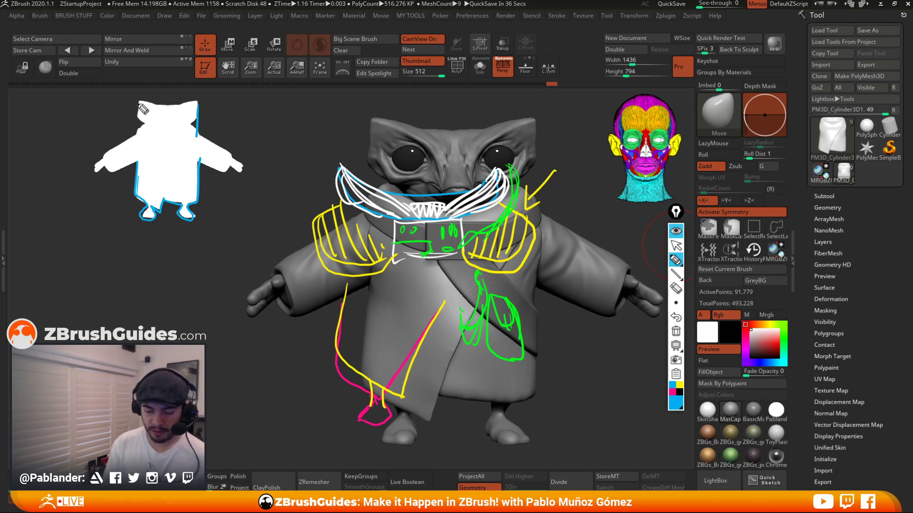
drag(139, 102, 137, 136)
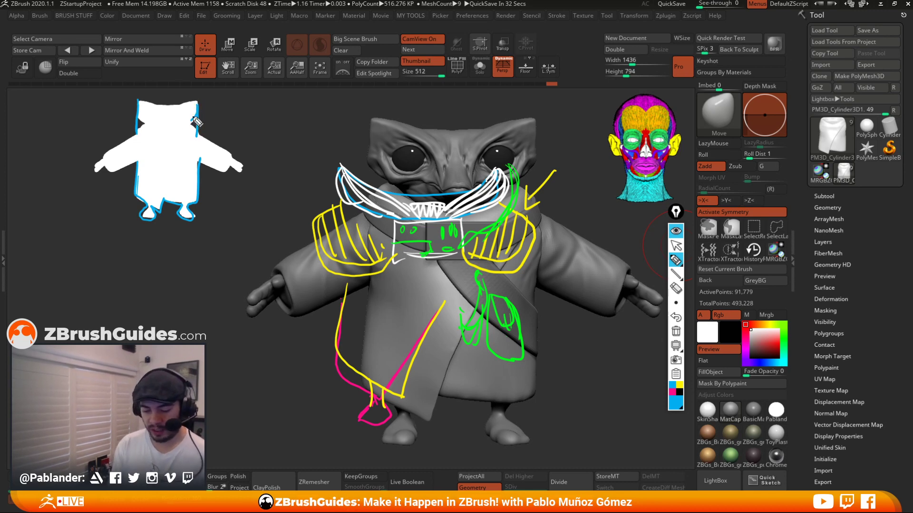
Switch the annotation color to yellow and sketch the hood's edges on the silhouette thumbnail.
click(680, 384)
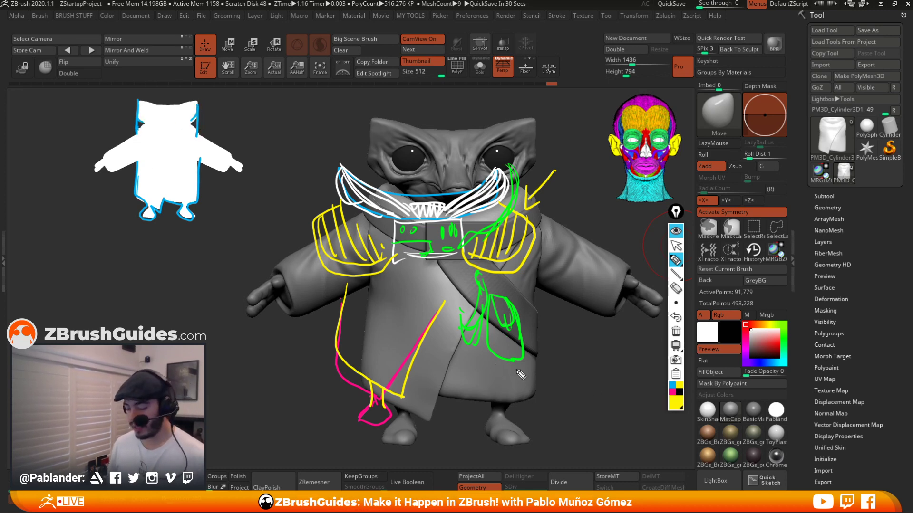
mouse_move(197, 120)
mouse_down()
mouse_move(181, 127)
mouse_move(203, 118)
mouse_move(198, 134)
mouse_up()
mouse_move(149, 108)
mouse_down()
mouse_move(136, 125)
mouse_move(143, 139)
mouse_up()
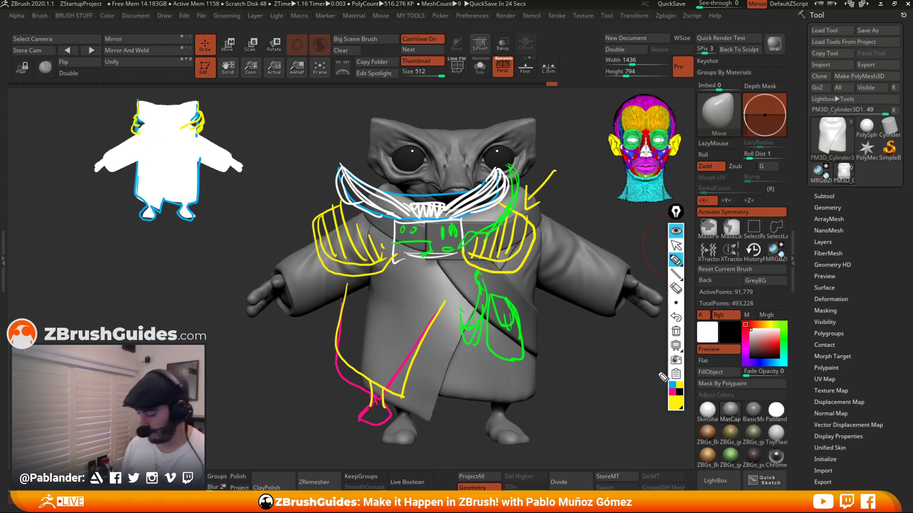
Clear the annotations and switch the annotation color to magenta.
click(676, 331)
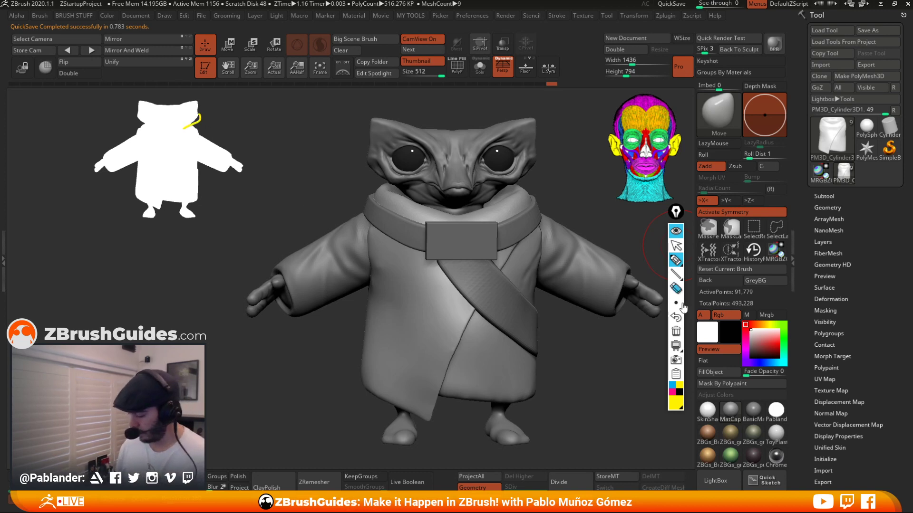
click(677, 388)
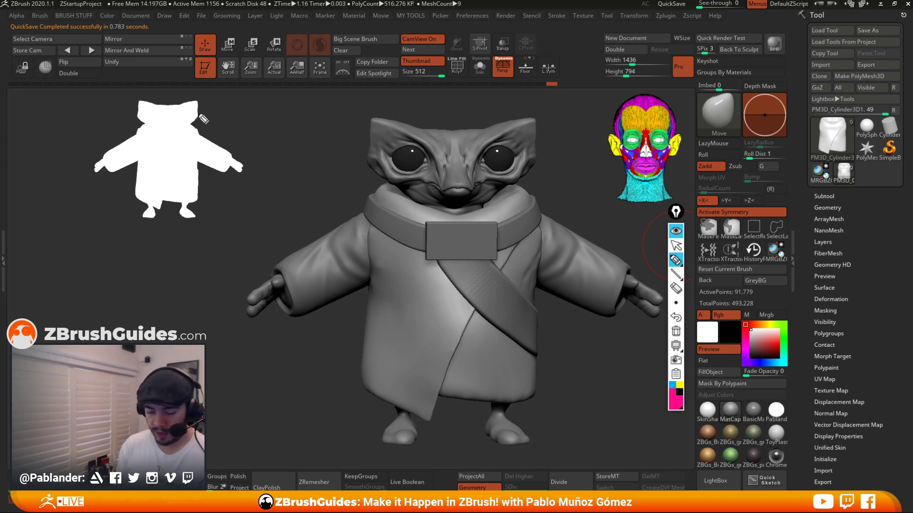
Mark the scarf in magenta on the silhouette thumbnail, then sketch yellow collar and hood lines around it.
mouse_move(200, 114)
mouse_down()
mouse_move(184, 126)
mouse_move(201, 119)
mouse_move(191, 133)
mouse_move(202, 118)
mouse_move(196, 134)
mouse_up()
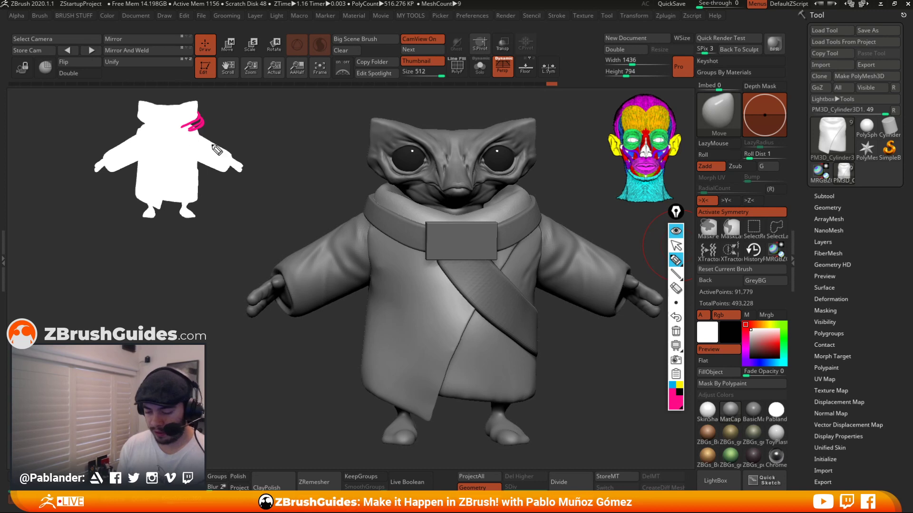
click(680, 385)
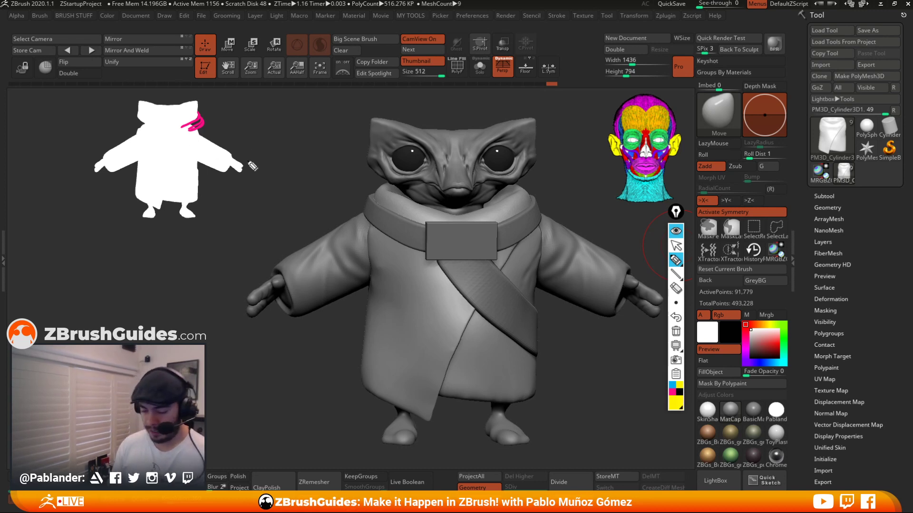
mouse_move(197, 100)
mouse_down()
mouse_move(210, 142)
mouse_move(228, 149)
mouse_up()
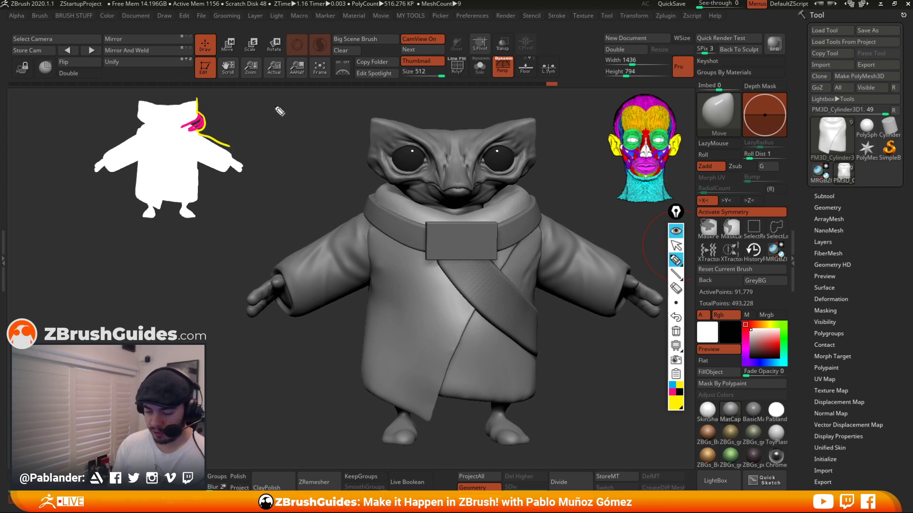
mouse_move(276, 102)
mouse_down()
mouse_move(280, 135)
mouse_move(324, 188)
mouse_up()
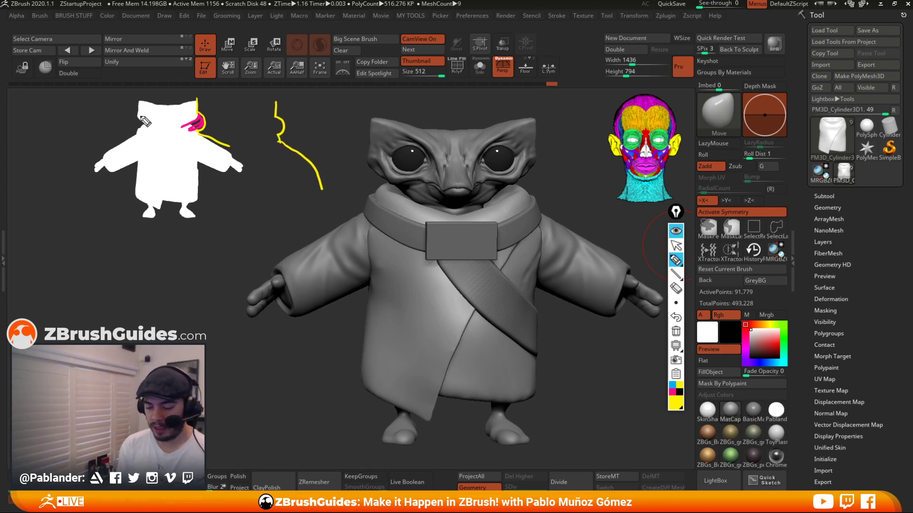
drag(197, 99, 156, 103)
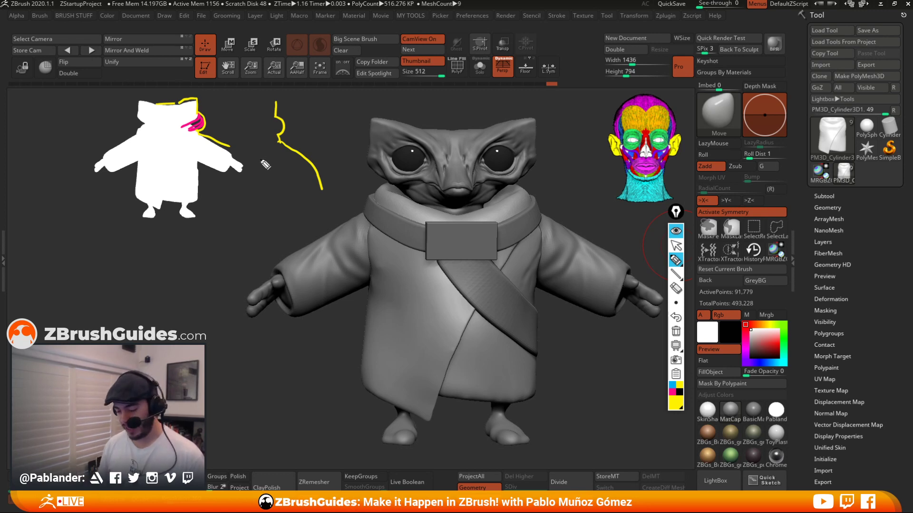
Clear the annotations, close the annotation overlay and hide the silhouette thumbnail.
click(675, 331)
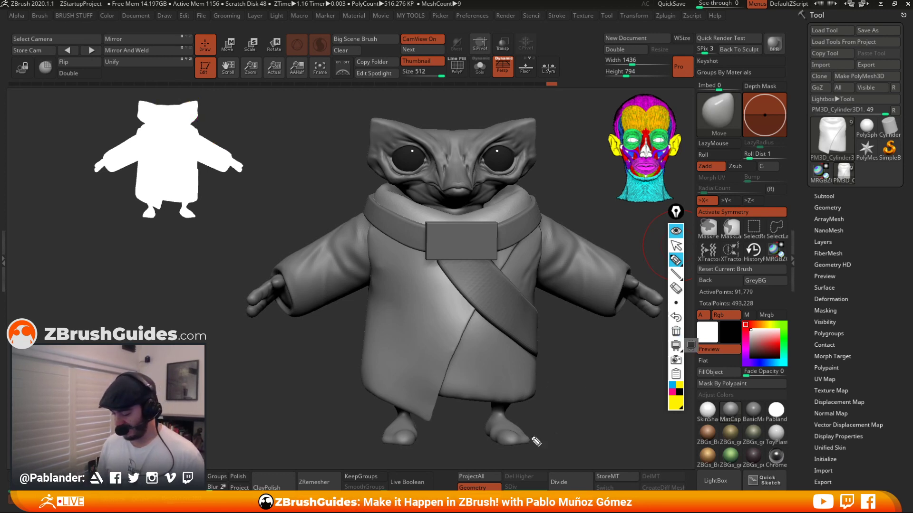
click(676, 232)
click(419, 59)
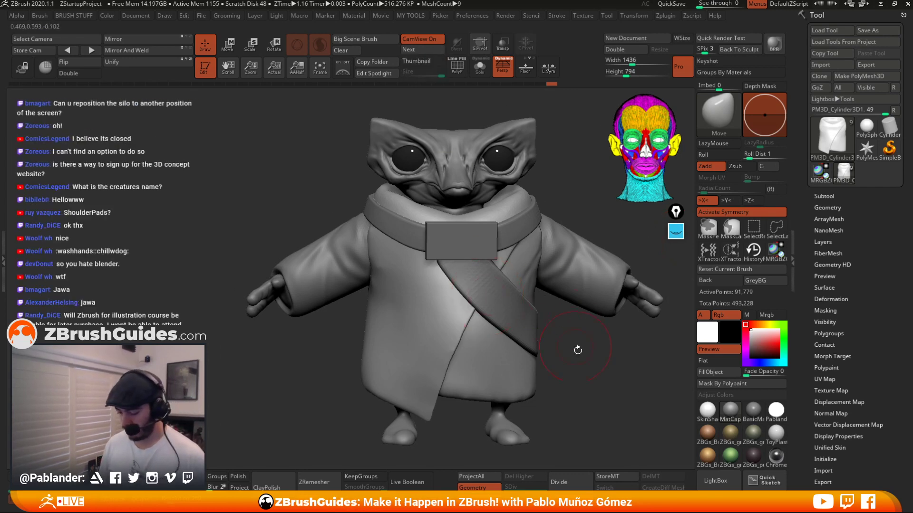
Reshape the robe's collar with the Move brush, working from the side and three-quarter views.
drag(578, 350, 522, 294)
alt+drag(514, 146, 530, 183)
mouse_move(531, 183)
mouse_down()
mouse_move(518, 197)
mouse_move(504, 189)
mouse_move(510, 202)
mouse_up()
mouse_move(563, 179)
alt+mouse_down()
mouse_move(539, 209)
mouse_move(514, 213)
alt+mouse_up()
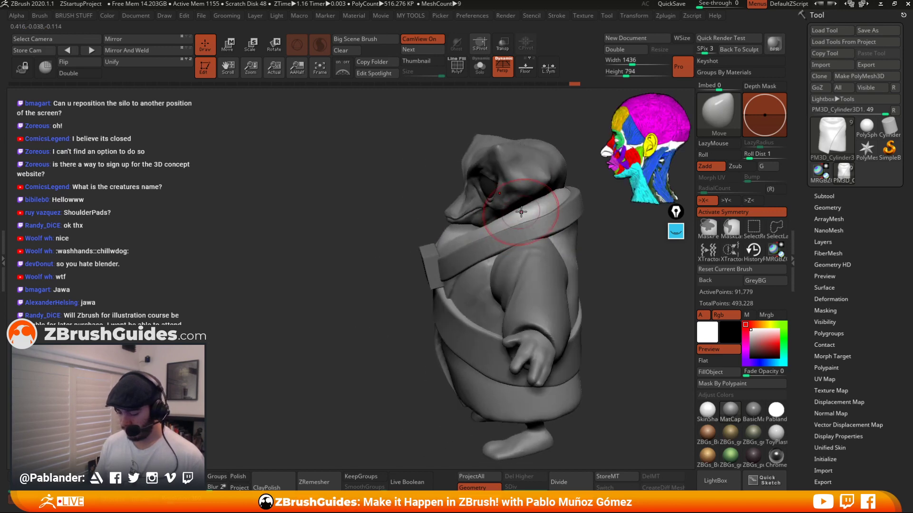
mouse_move(551, 191)
shift+mouse_down()
mouse_move(465, 236)
mouse_move(442, 233)
shift+mouse_up()
drag(404, 214, 466, 232)
drag(546, 194, 552, 196)
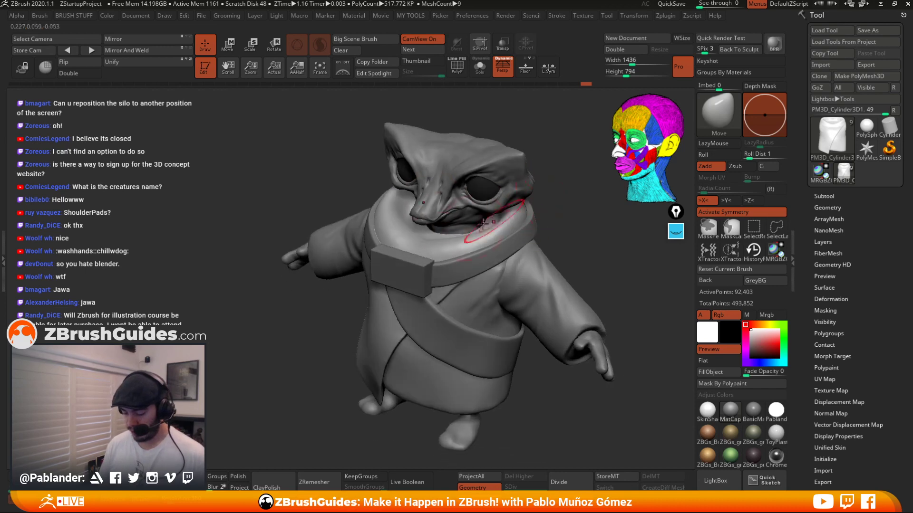
mouse_move(380, 202)
mouse_down()
mouse_move(456, 256)
mouse_move(440, 246)
mouse_move(449, 248)
mouse_up()
right_drag(452, 248, 499, 259)
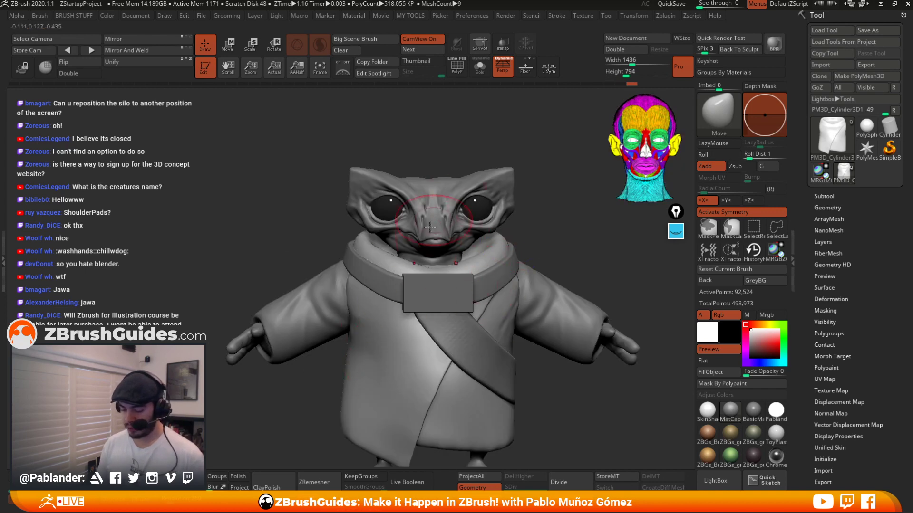
Turn on Sculptris Pro, reshape and smooth the robe's neck opening from above, then turn Sculptris Pro off.
click(479, 67)
drag(486, 147, 490, 223)
right_drag(437, 232, 442, 254)
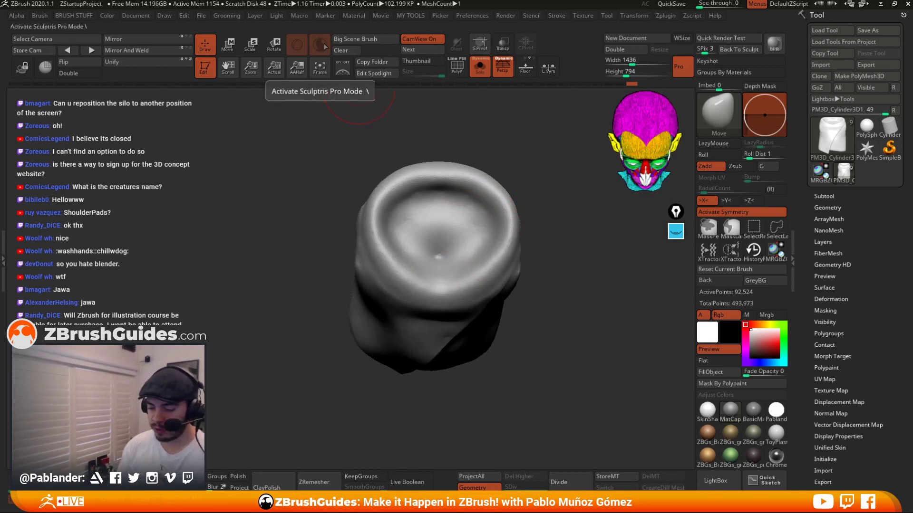
drag(551, 271, 541, 248)
mouse_move(442, 252)
shift+mouse_down()
mouse_move(439, 263)
mouse_move(442, 255)
shift+mouse_up()
right_drag(447, 233, 454, 253)
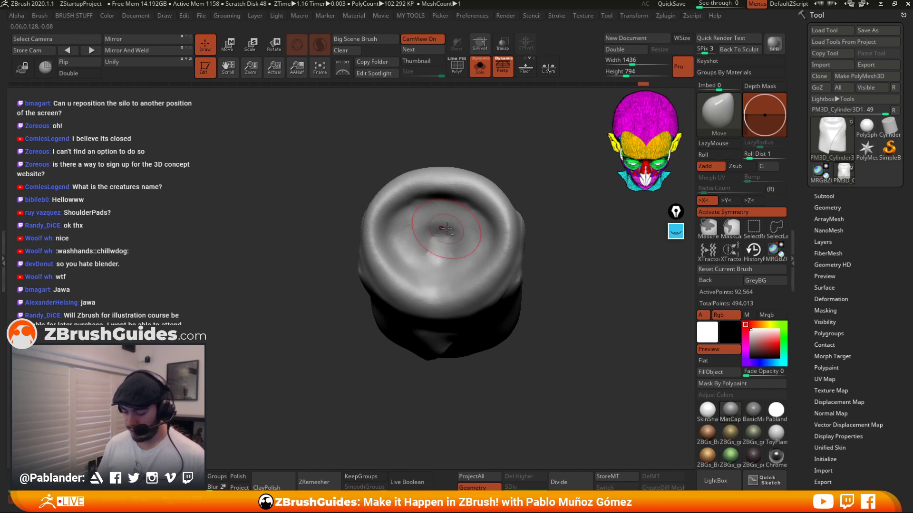
drag(446, 229, 425, 241)
drag(534, 214, 533, 218)
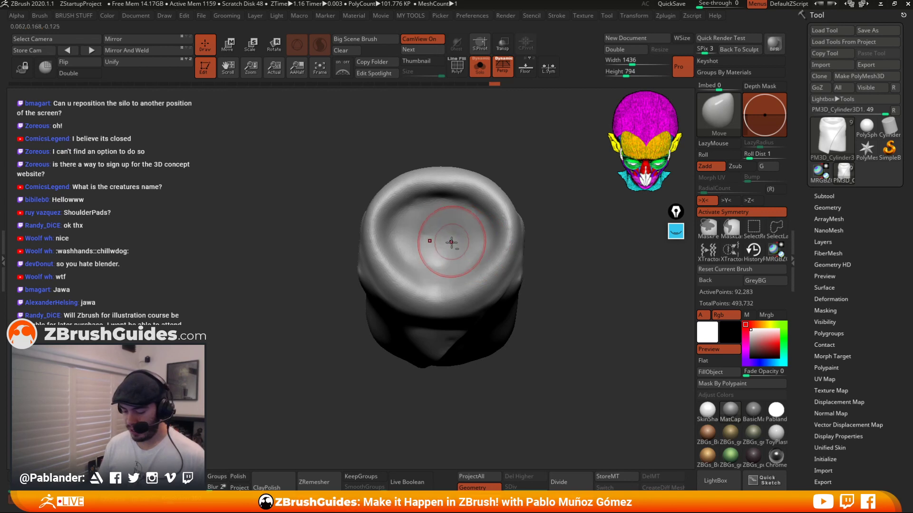
mouse_move(451, 243)
shift+mouse_down()
mouse_move(440, 246)
mouse_move(431, 220)
mouse_move(422, 237)
mouse_move(428, 217)
shift+mouse_up()
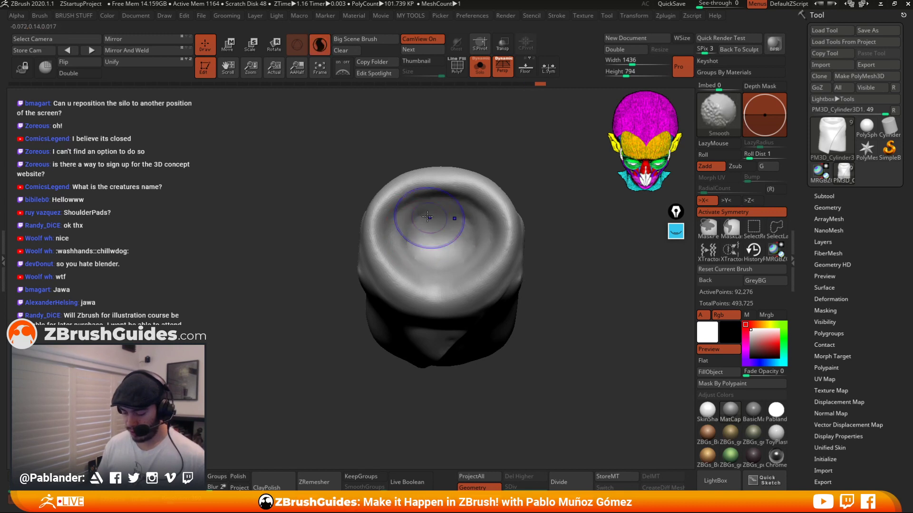
shift+drag(407, 246, 433, 223)
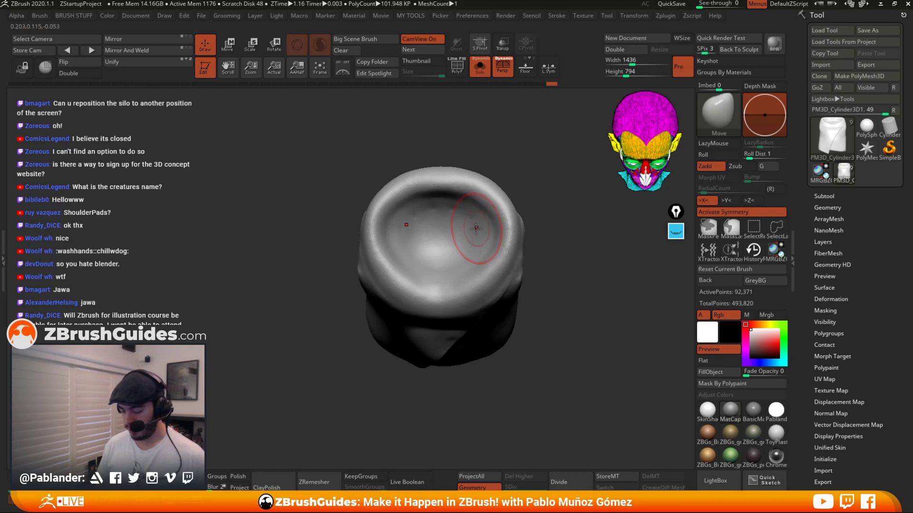
mouse_move(466, 216)
shift+mouse_down()
mouse_move(464, 261)
mouse_move(457, 261)
shift+mouse_up()
key(shift)
mouse_move(446, 230)
shift+mouse_down()
mouse_move(470, 218)
mouse_move(484, 233)
mouse_move(464, 259)
mouse_move(460, 232)
shift+mouse_up()
mouse_move(528, 209)
mouse_down()
mouse_move(535, 177)
mouse_move(559, 160)
mouse_move(546, 164)
mouse_move(538, 209)
mouse_move(535, 193)
mouse_up()
click(480, 67)
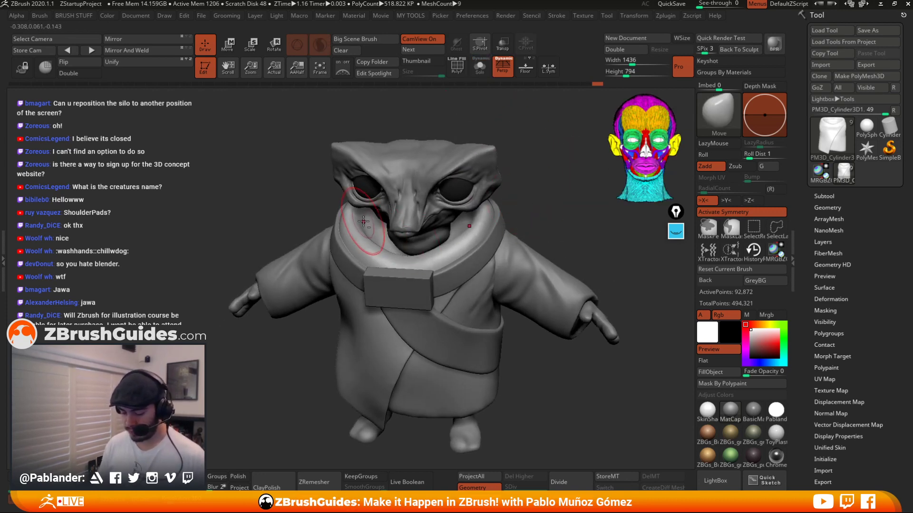
Select the sleeve subtool and try sculpting extra detail into the sleeve with Sculptris Pro.
drag(536, 234, 542, 218)
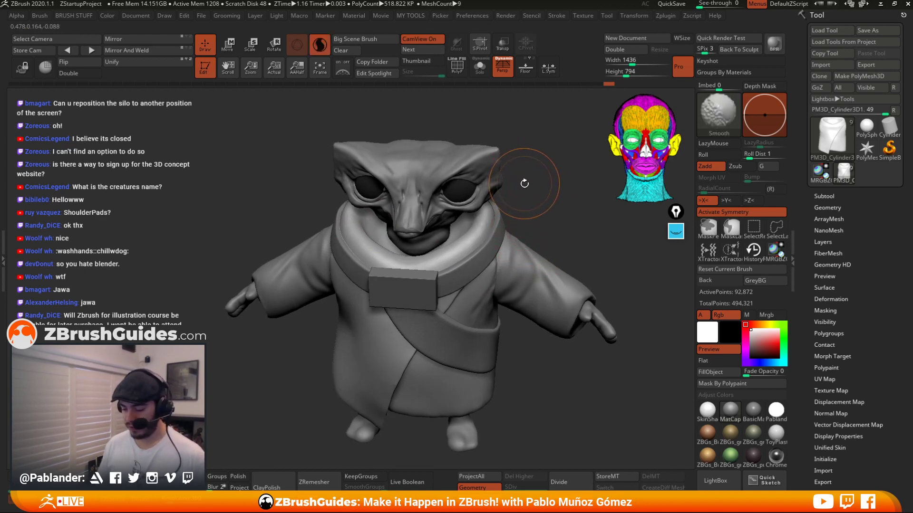
mouse_move(526, 181)
shift+mouse_down()
mouse_move(505, 193)
mouse_move(516, 230)
shift+mouse_up()
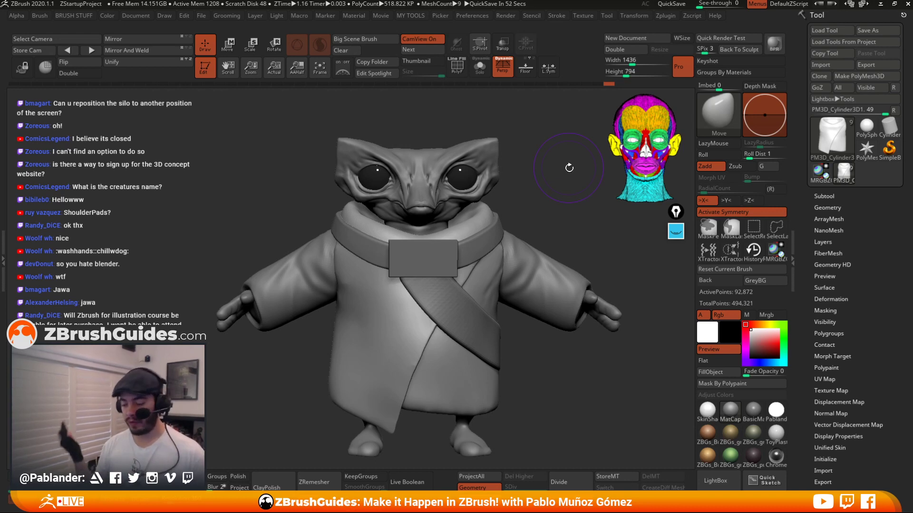
drag(557, 219, 531, 159)
alt+click(512, 238)
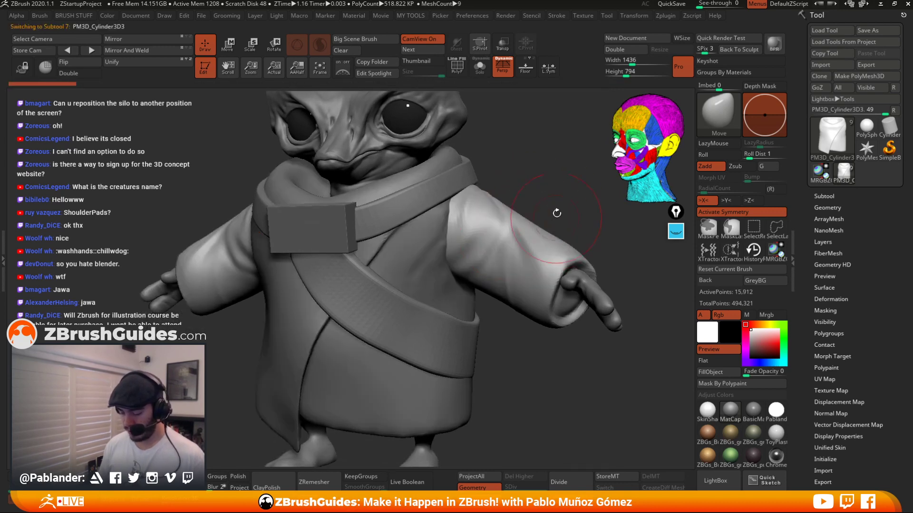
drag(556, 212, 583, 208)
click(459, 69)
mouse_move(502, 93)
alt+mouse_down()
mouse_move(571, 142)
mouse_move(540, 148)
mouse_move(550, 150)
alt+mouse_up()
key(space)
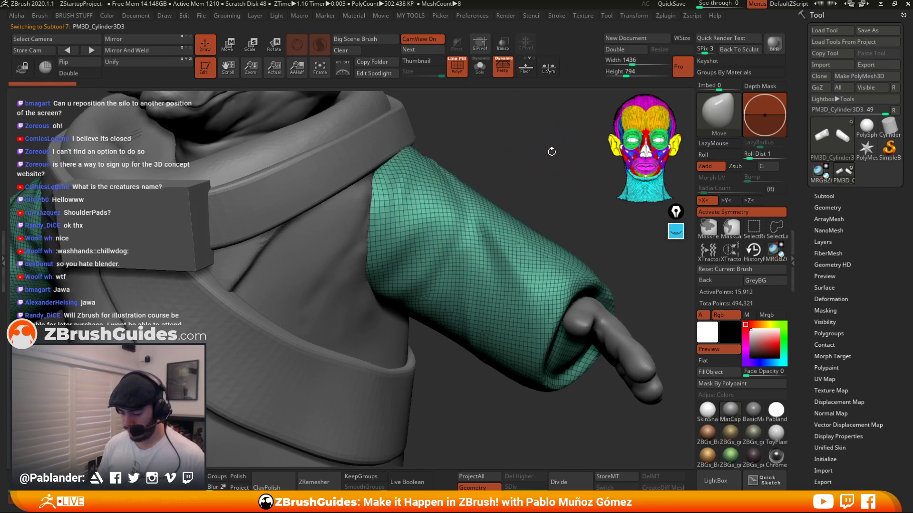
mouse_move(486, 246)
shift+mouse_down()
mouse_move(422, 209)
mouse_move(501, 255)
mouse_move(518, 248)
mouse_move(478, 209)
mouse_move(412, 190)
shift+mouse_up()
click(457, 66)
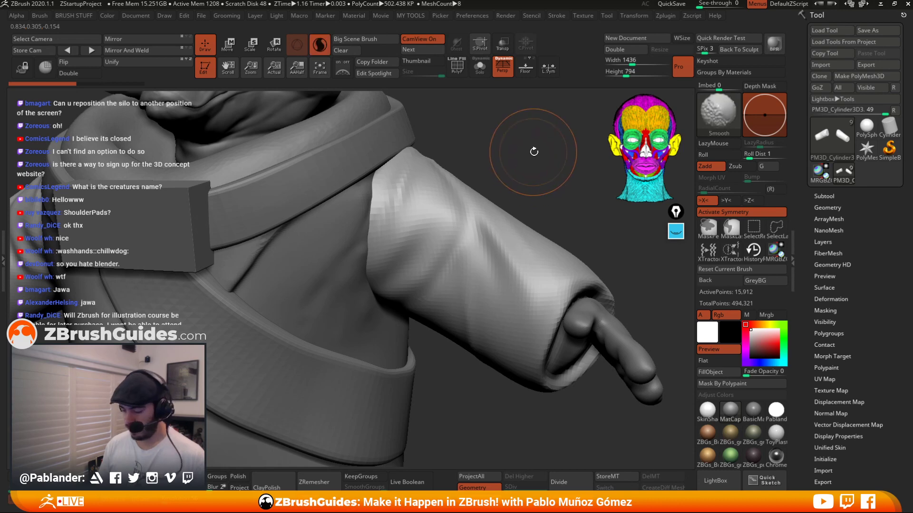
shift+right_click(534, 152)
shift+right_click(540, 150)
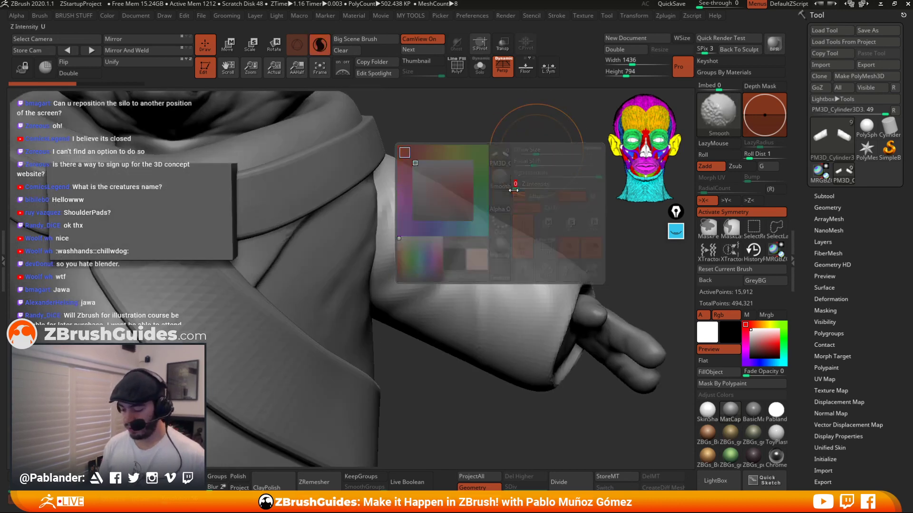
right_drag(544, 189, 521, 210)
shift+drag(486, 223, 519, 281)
shift+drag(481, 219, 456, 237)
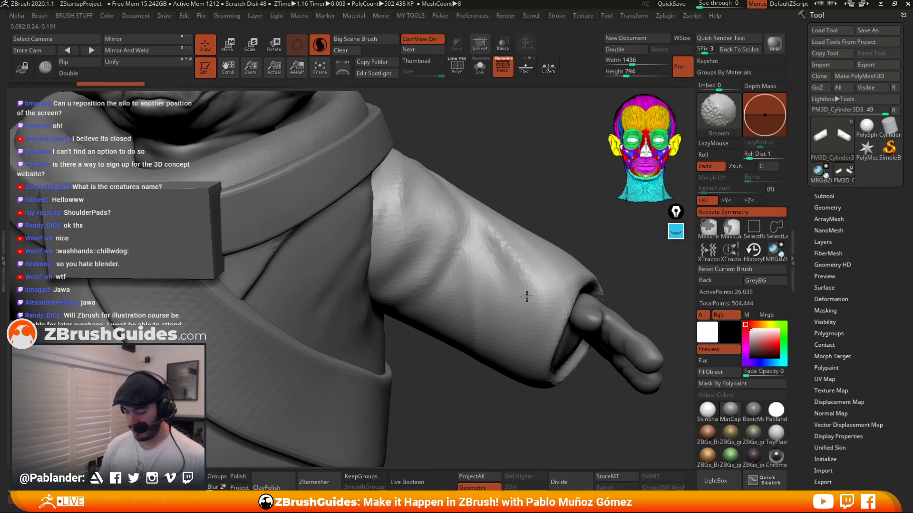
shift+drag(527, 297, 525, 294)
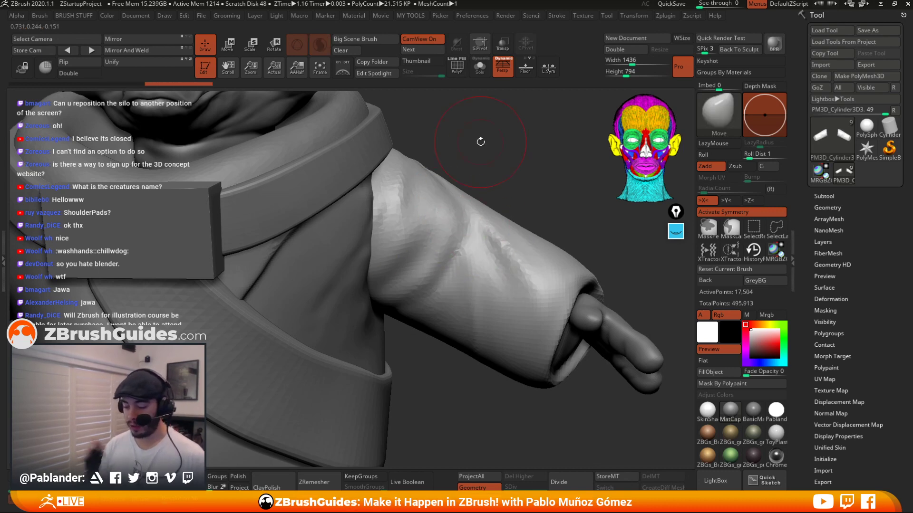
Smooth the sleeve surface with Sculptris Pro, then undo all the sleeve edits.
click(457, 72)
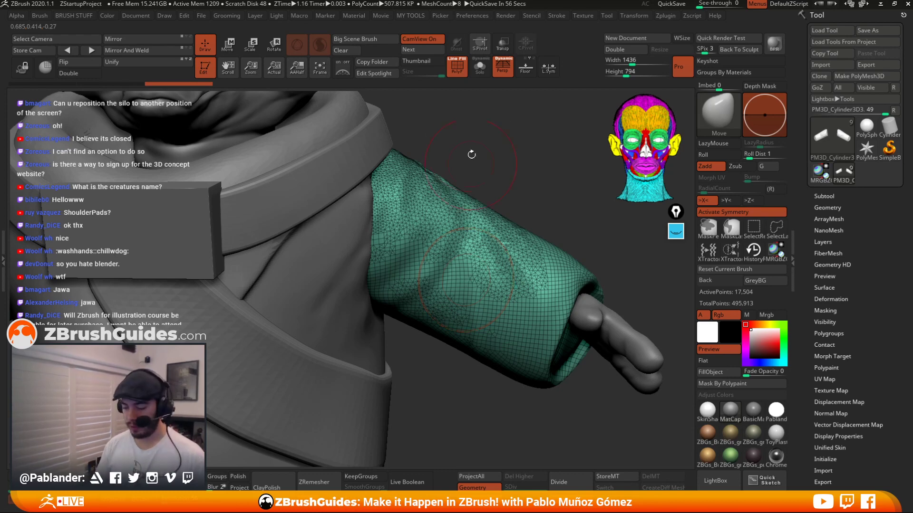
key(shift+f)
key(space)
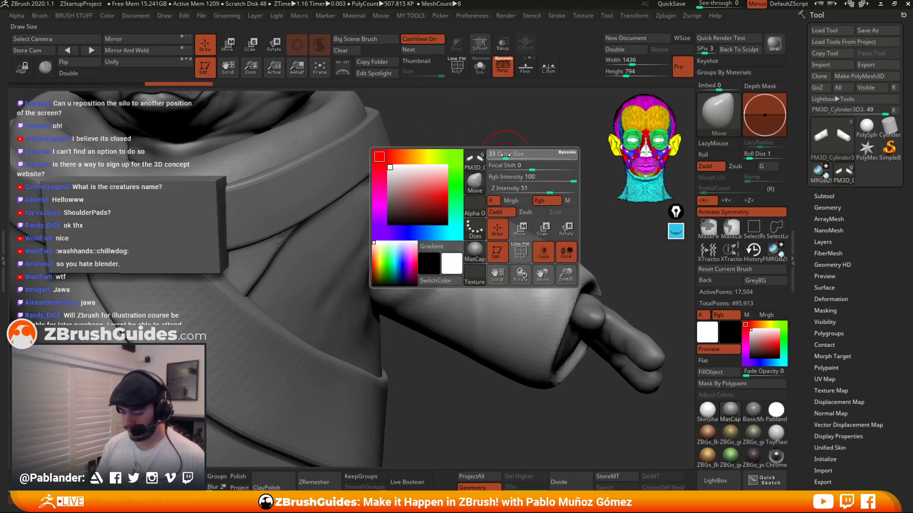
key(space)
drag(511, 153, 523, 141)
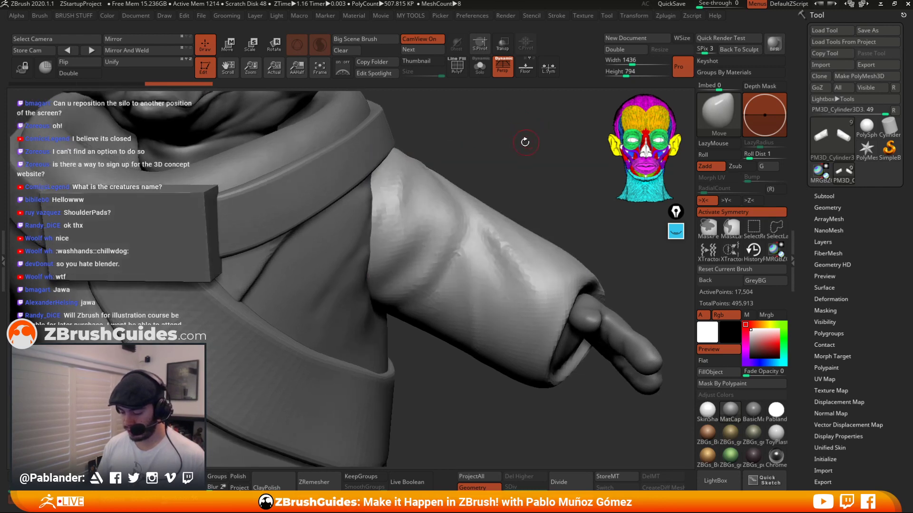
key(shift)
shift+drag(453, 222, 447, 242)
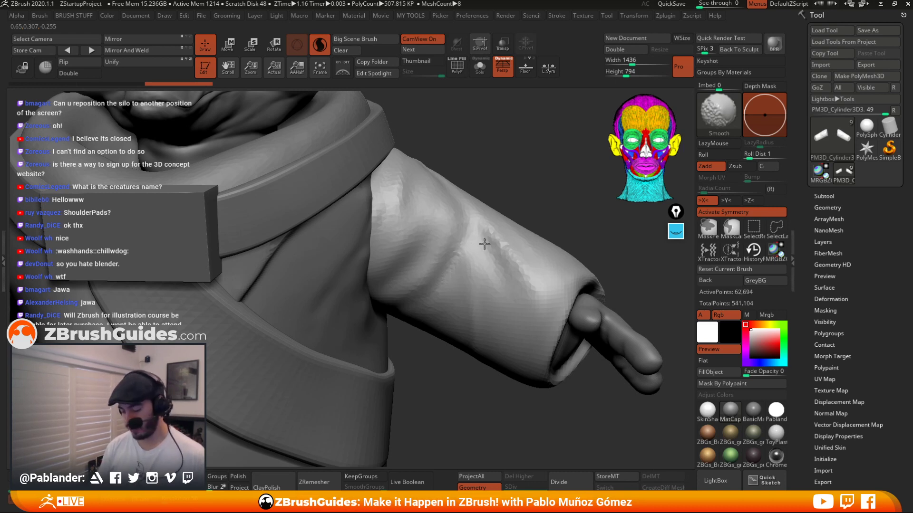
shift+drag(470, 272, 460, 265)
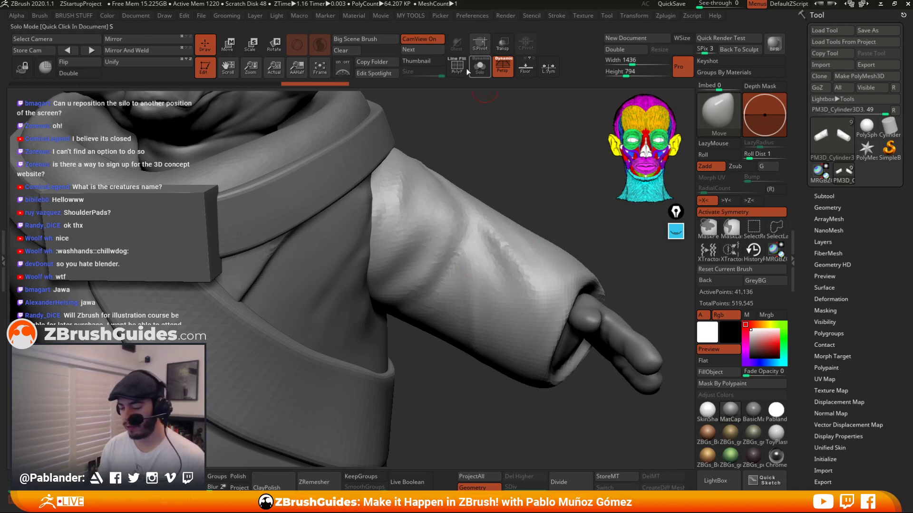
key(shift+f)
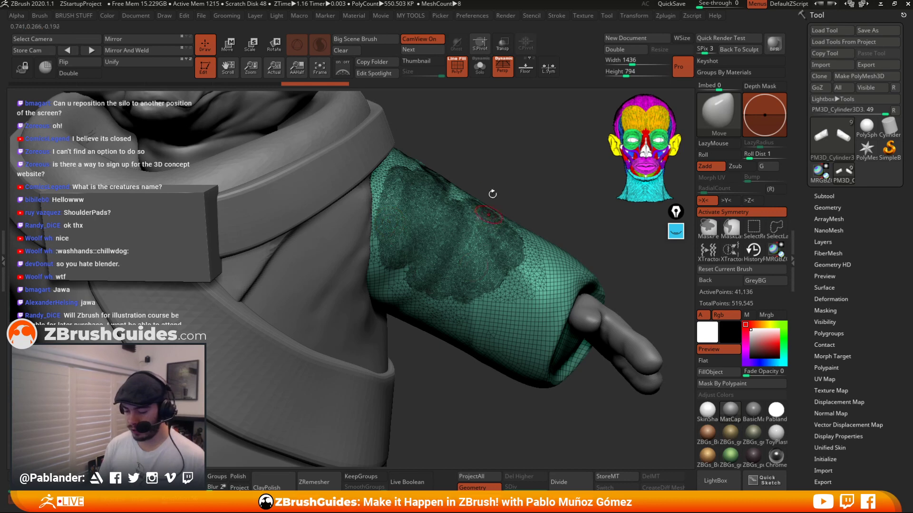
key(shift+f)
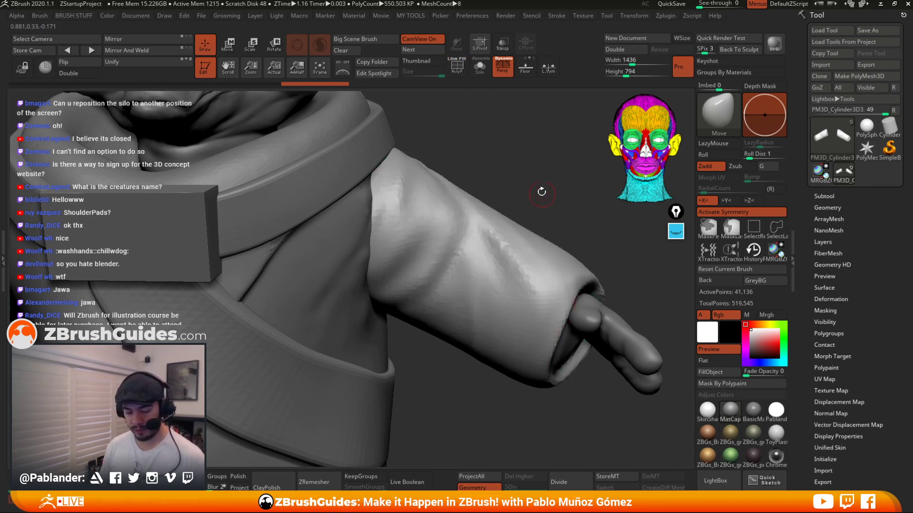
key(ctrl+z)
key(ctrl+z)
key(ctrl+z)
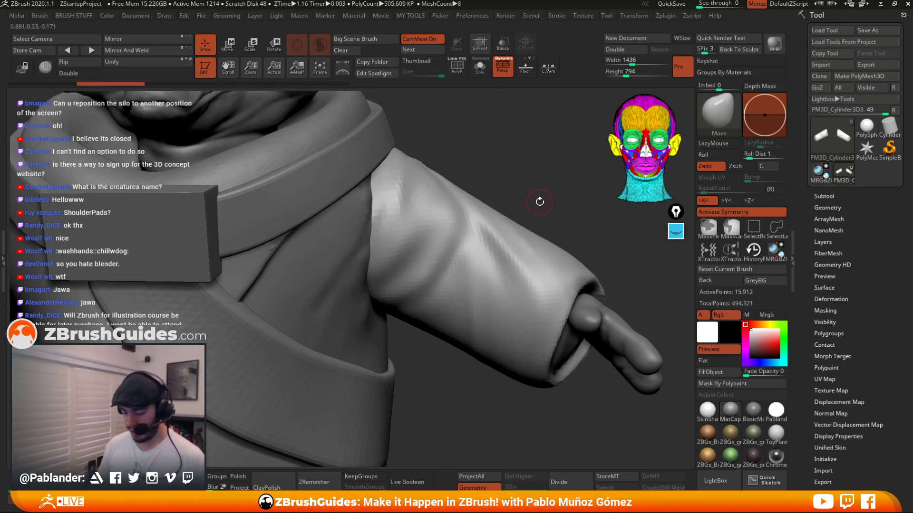
key(ctrl+z)
Select the robe subtool and append a ZSphere as a new subtool of the character.
mouse_move(530, 174)
alt+mouse_down()
mouse_move(480, 157)
mouse_move(522, 152)
alt+mouse_up()
alt+click(404, 245)
shift+right_click(509, 157)
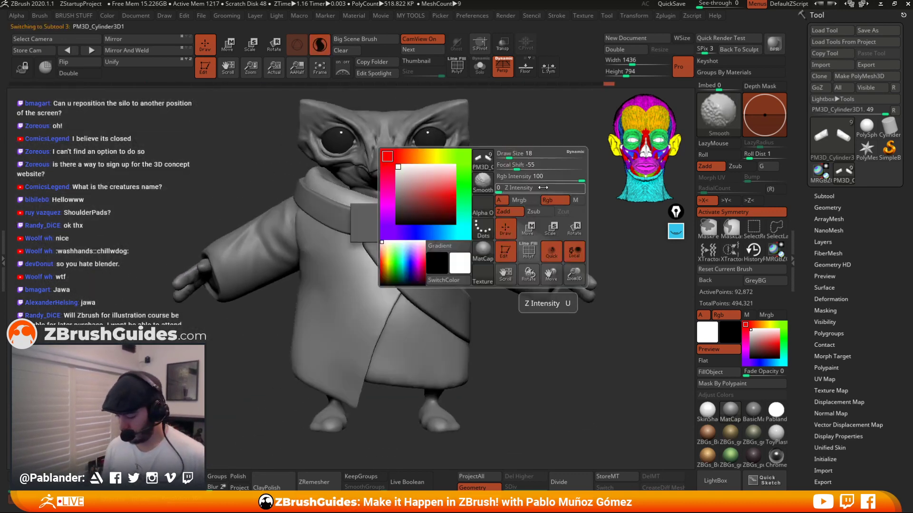
click(573, 190)
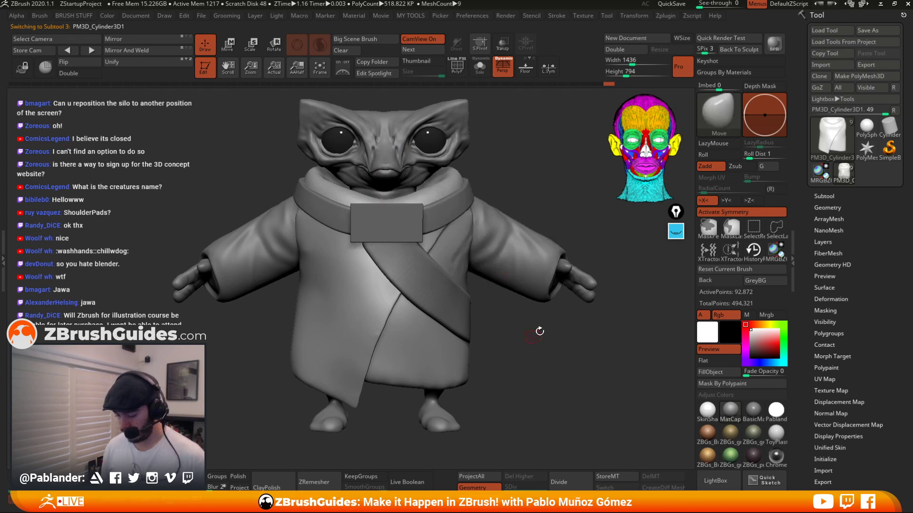
alt+drag(564, 178, 541, 208)
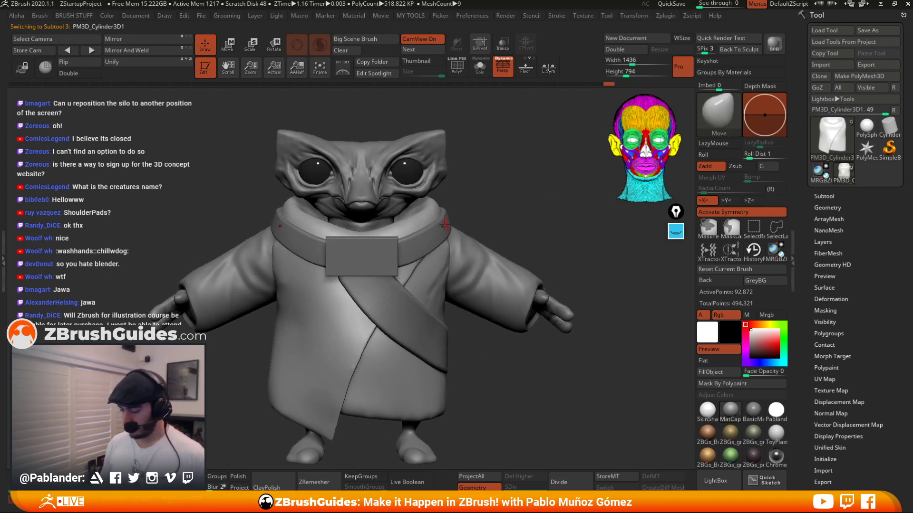
alt+right_drag(379, 232, 402, 196)
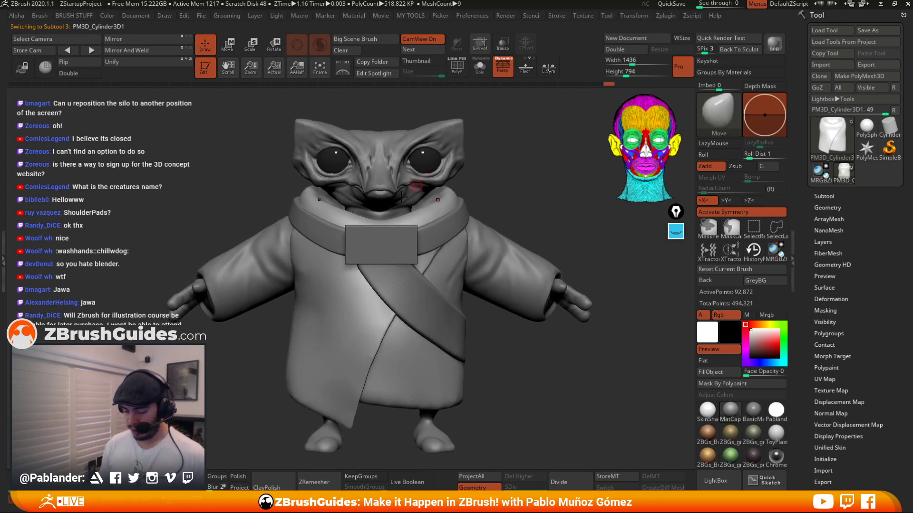
click(835, 196)
click(844, 163)
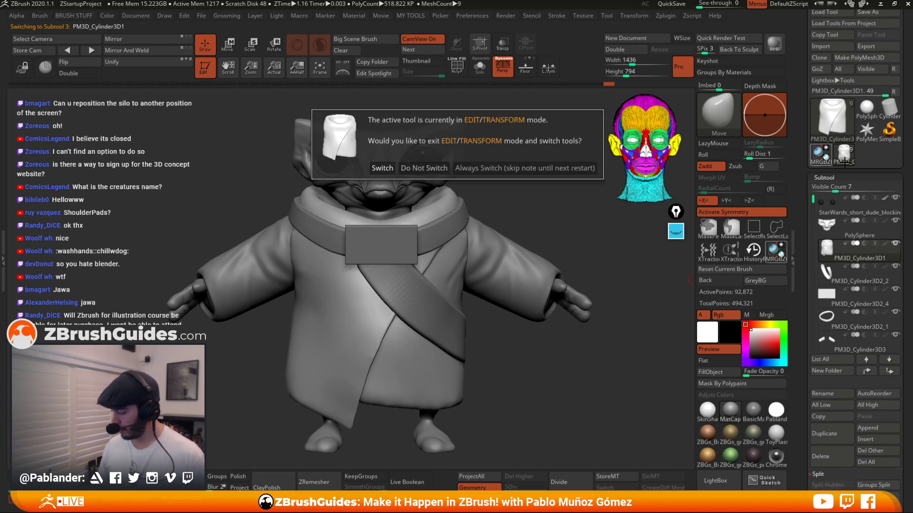
click(510, 232)
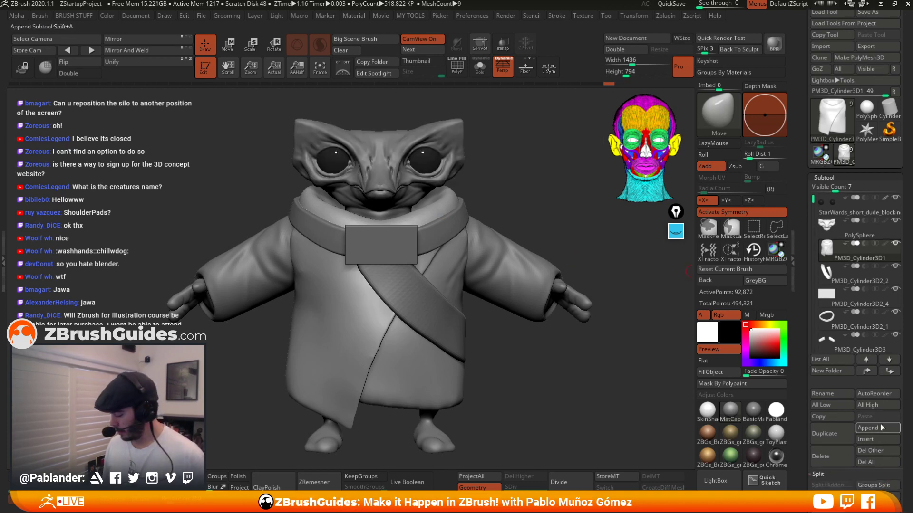
click(880, 438)
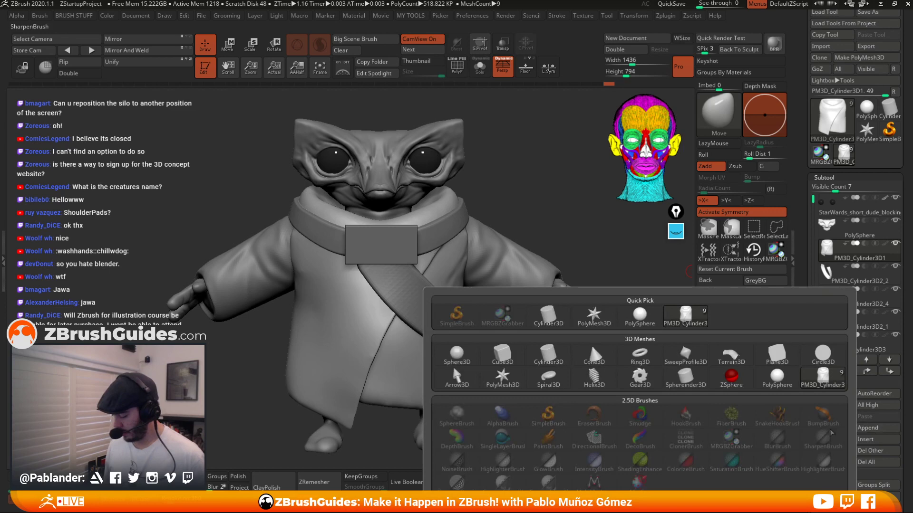
click(731, 378)
Select the ZSphere subtool, turn symmetry off and scale the ZSphere down to a small ball.
key(w)
ctrl+right_drag(486, 159, 513, 141)
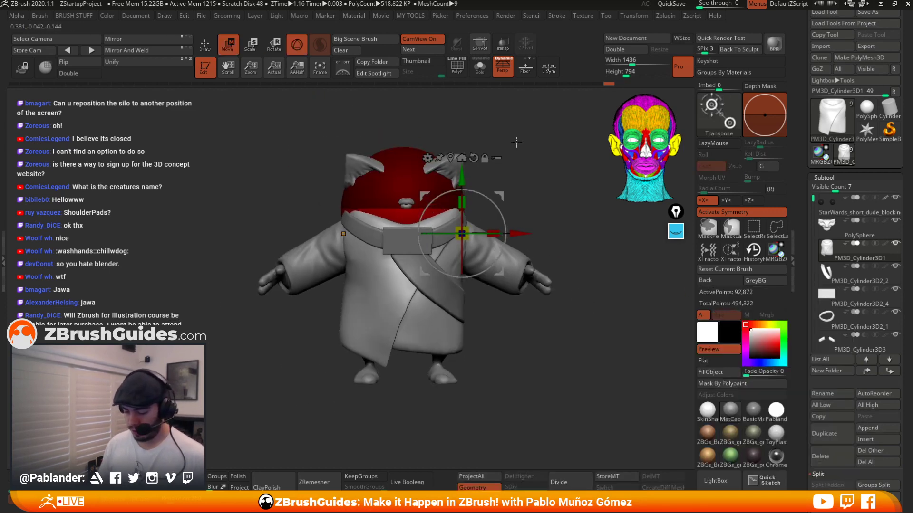
key(q)
drag(812, 296, 813, 350)
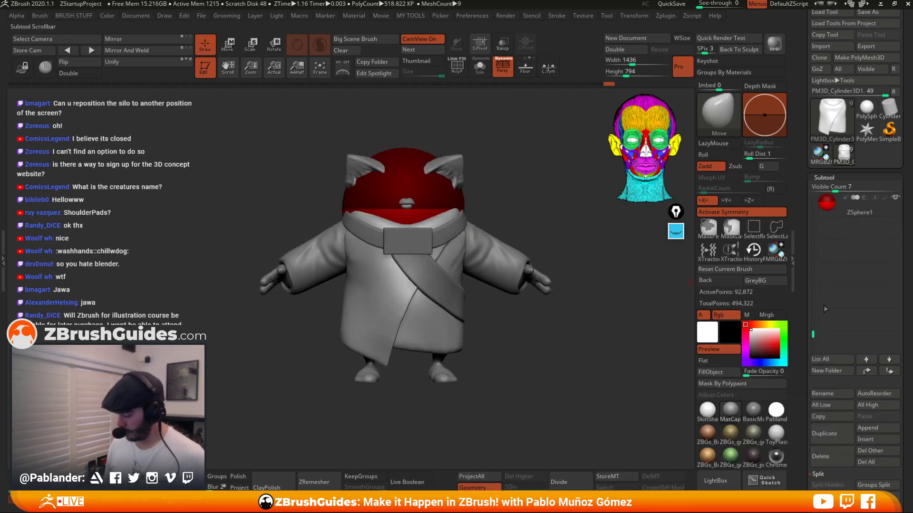
click(840, 209)
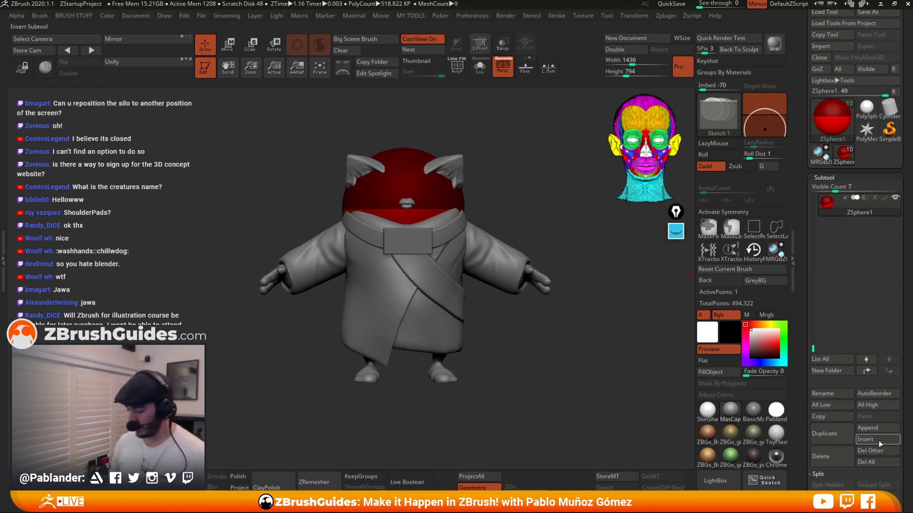
mouse_move(779, 405)
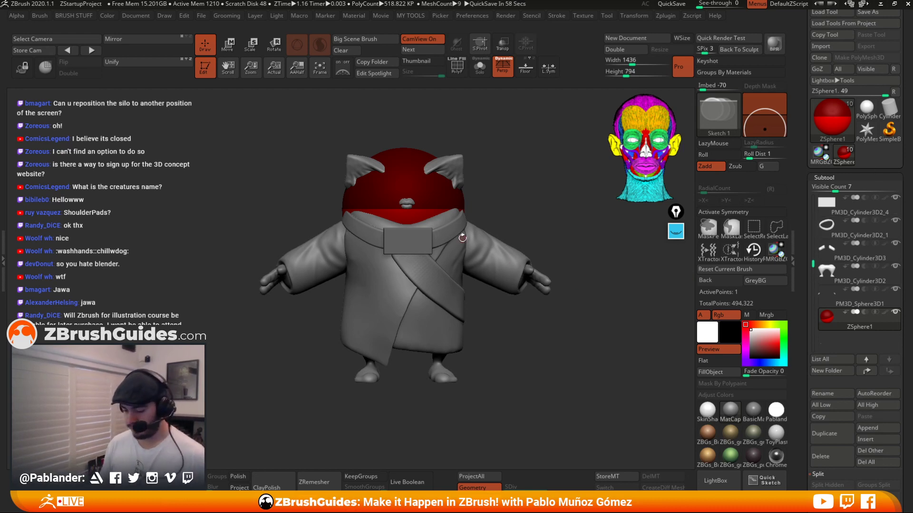
click(227, 44)
key(x)
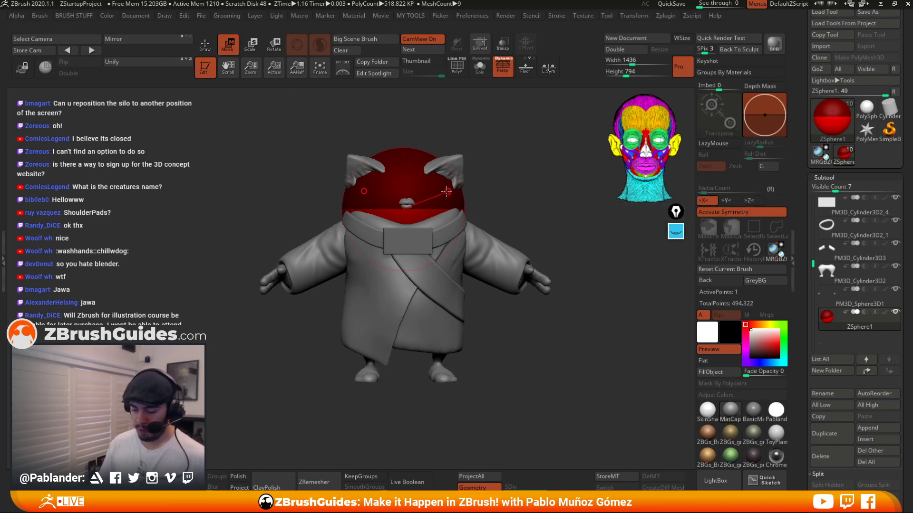
click(252, 49)
alt+drag(501, 137, 499, 202)
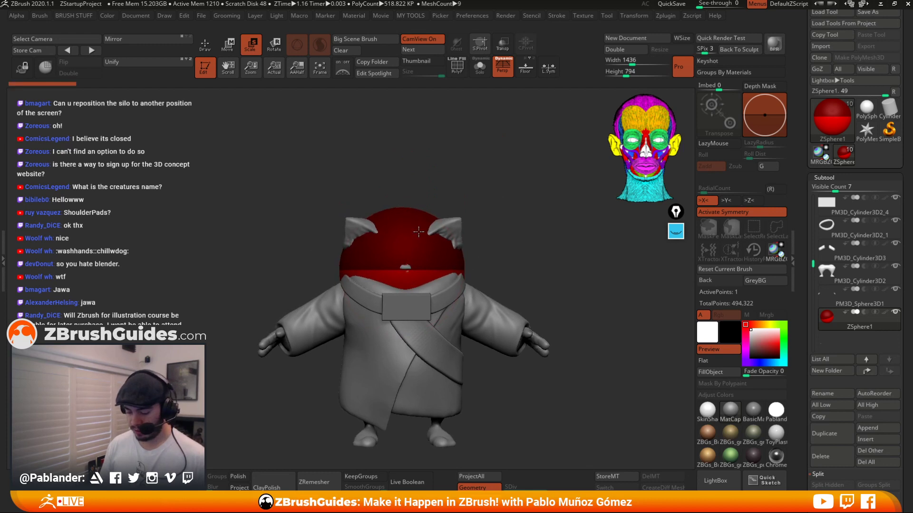
drag(418, 232, 457, 151)
click(229, 46)
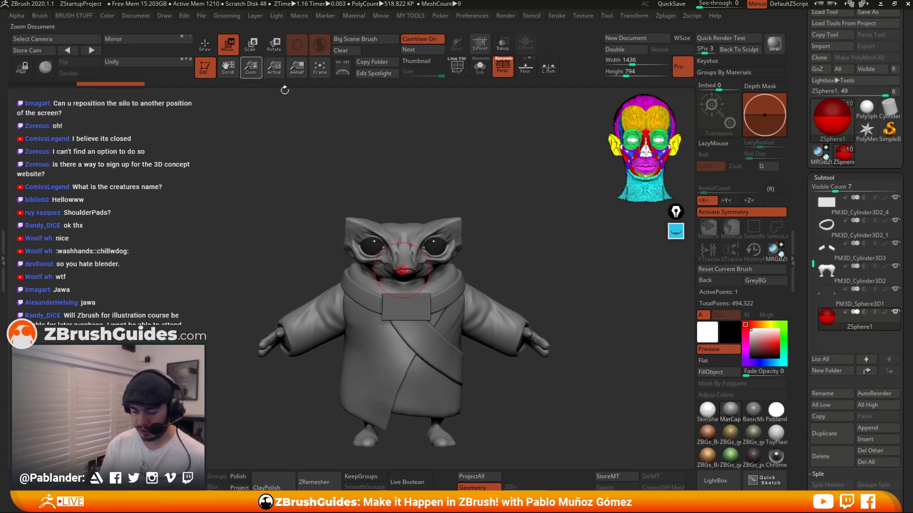
key(ctrl+z)
key(e)
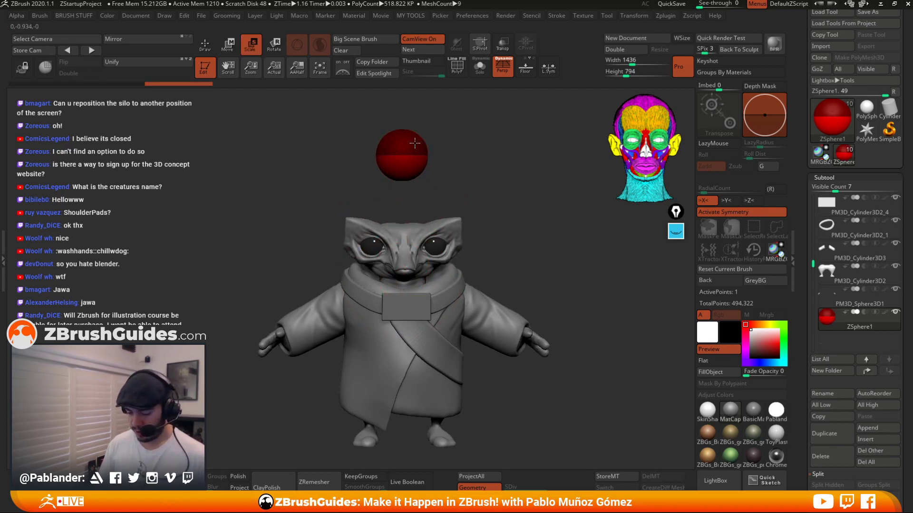
drag(414, 143, 409, 150)
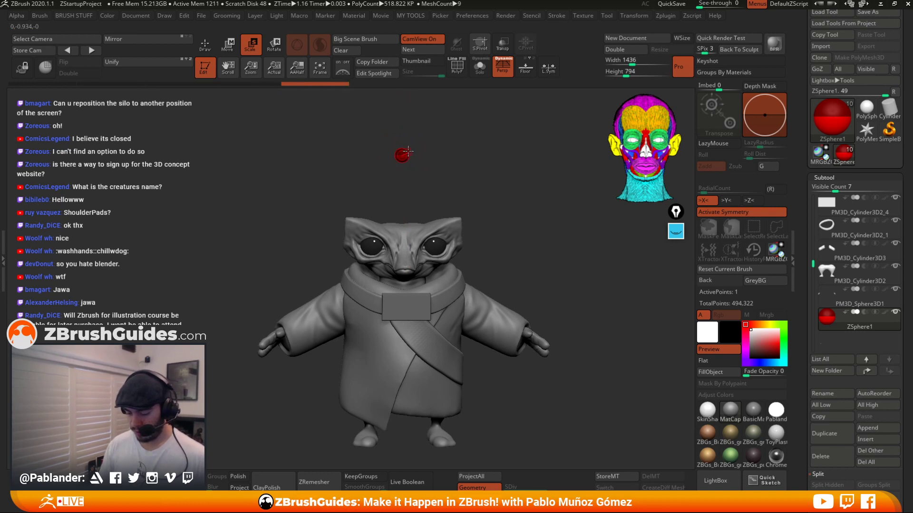
Move the small ZSphere onto the back of the robe's collar from a side view.
drag(406, 106, 447, 141)
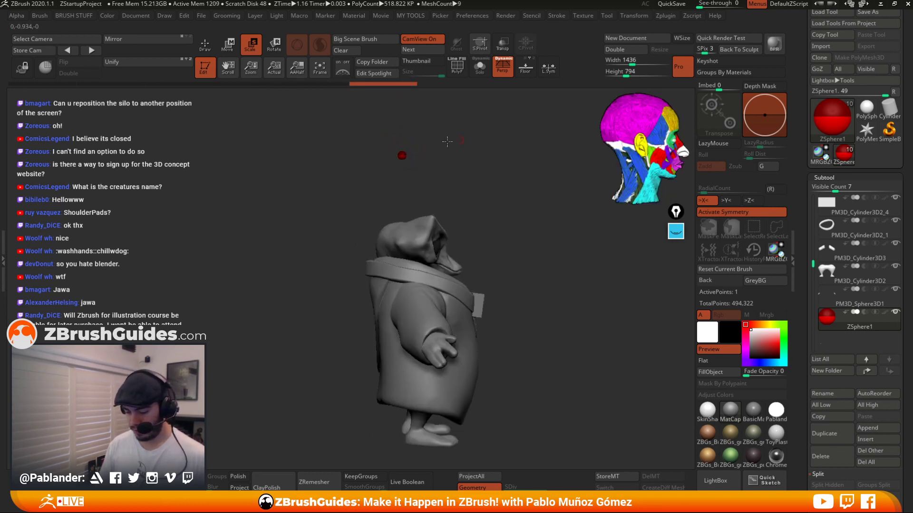
click(227, 52)
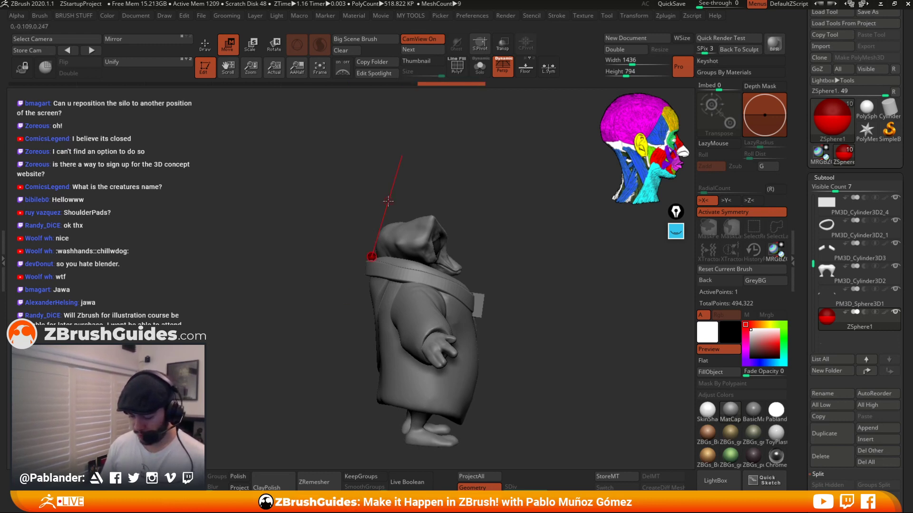
drag(387, 206, 536, 222)
Draw child ZSpheres out of the root sphere to start a chain on the collar.
click(205, 44)
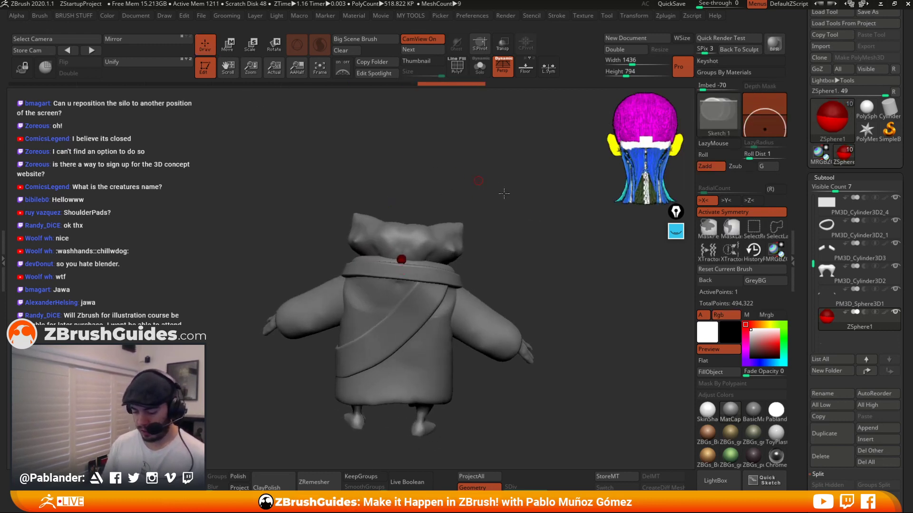
drag(501, 194, 504, 280)
drag(389, 183, 534, 145)
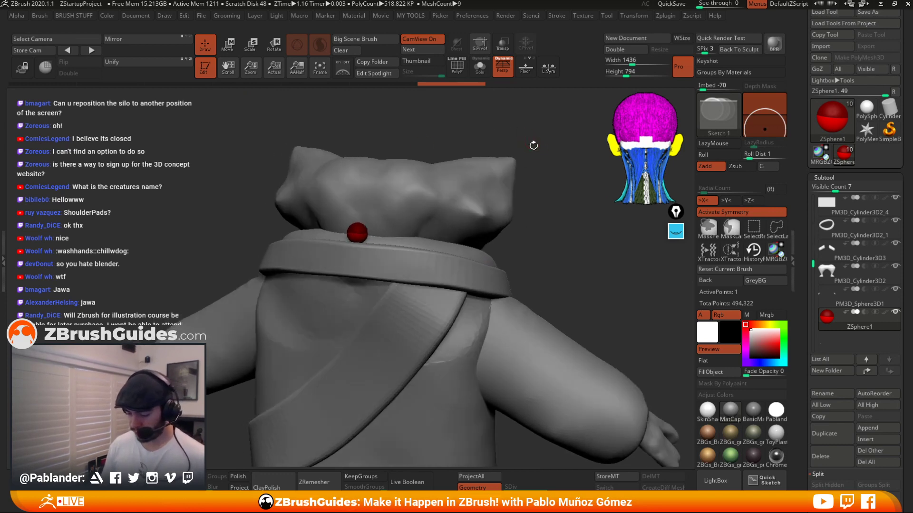
drag(387, 226, 402, 223)
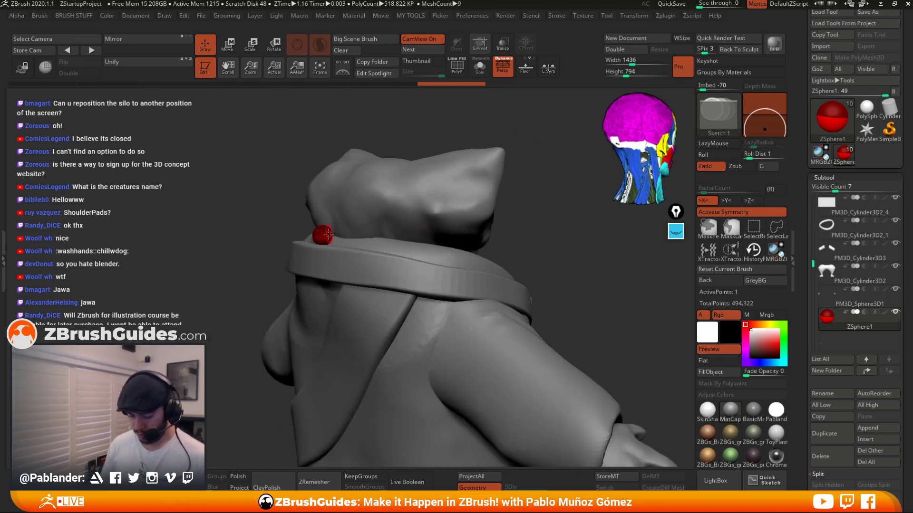
drag(333, 240, 337, 245)
drag(519, 229, 472, 250)
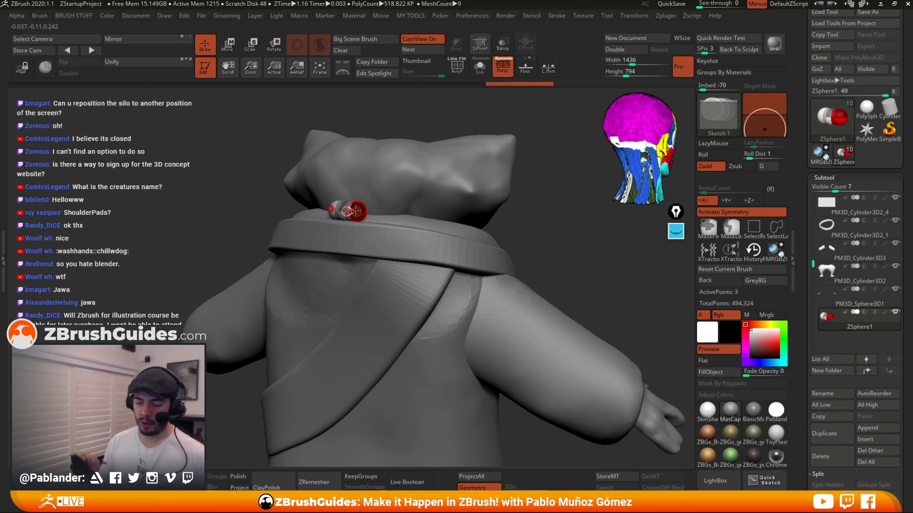
ctrl+right_drag(362, 208, 360, 240)
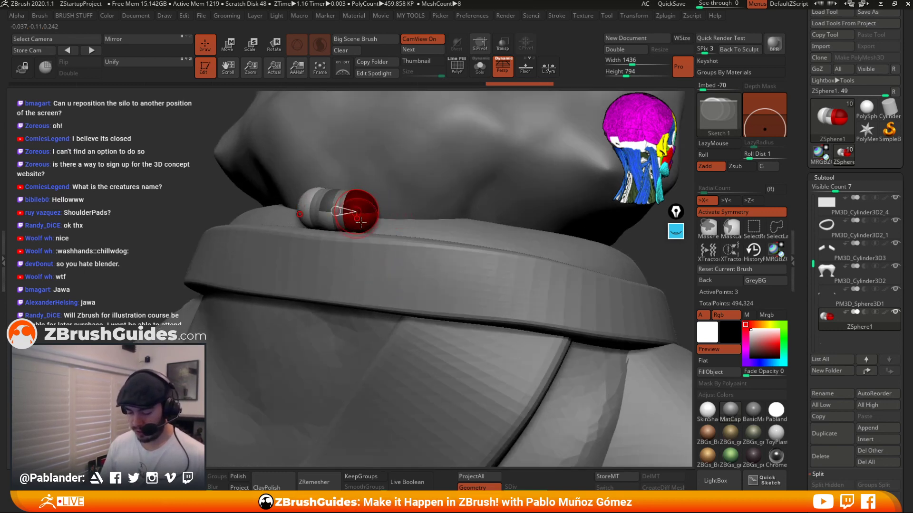
mouse_move(361, 223)
ctrl+right_down()
mouse_move(354, 192)
mouse_move(338, 190)
mouse_move(356, 252)
mouse_move(353, 281)
ctrl+right_up()
Add another ZSphere to the end of the collar chain.
click(230, 47)
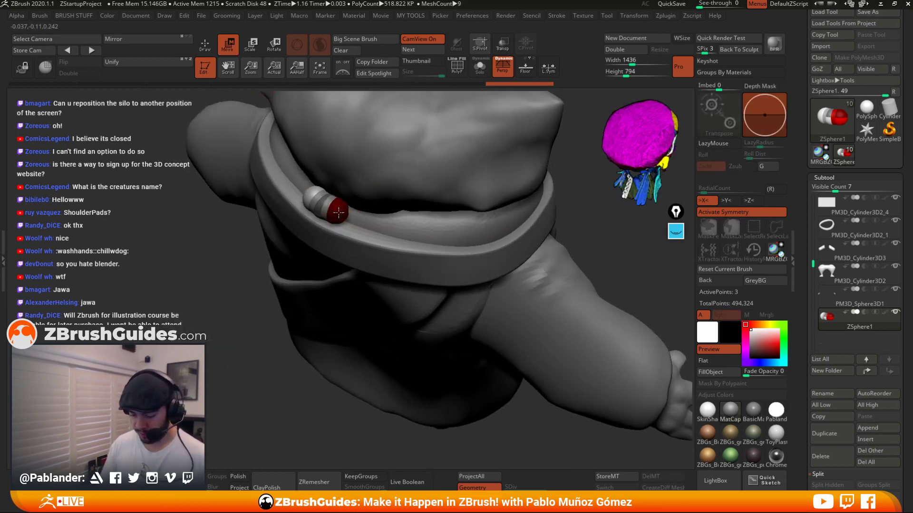
drag(338, 213, 341, 213)
key(q)
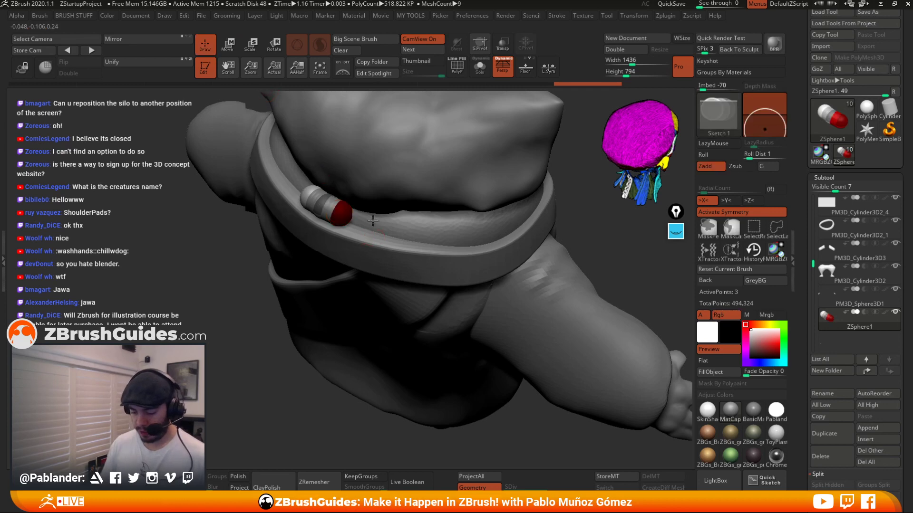
mouse_move(341, 214)
right_down()
mouse_move(363, 210)
mouse_move(396, 227)
right_up()
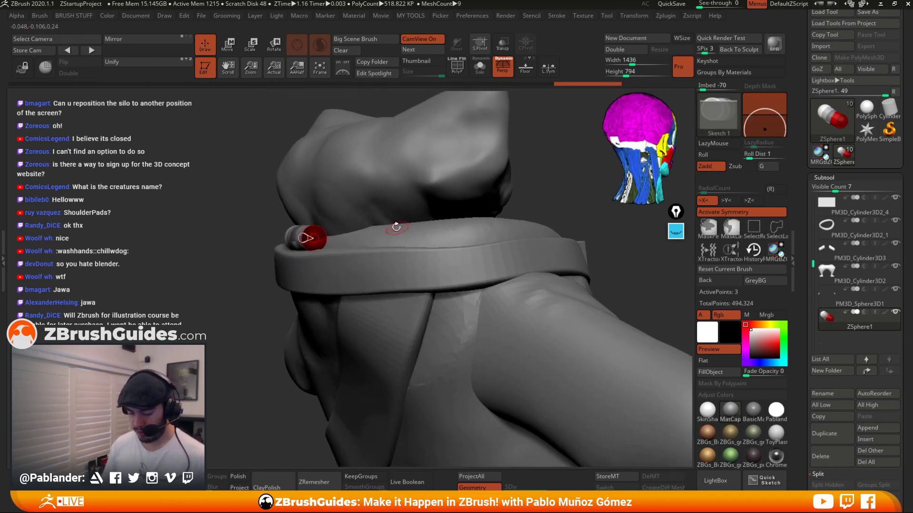
drag(319, 238, 323, 244)
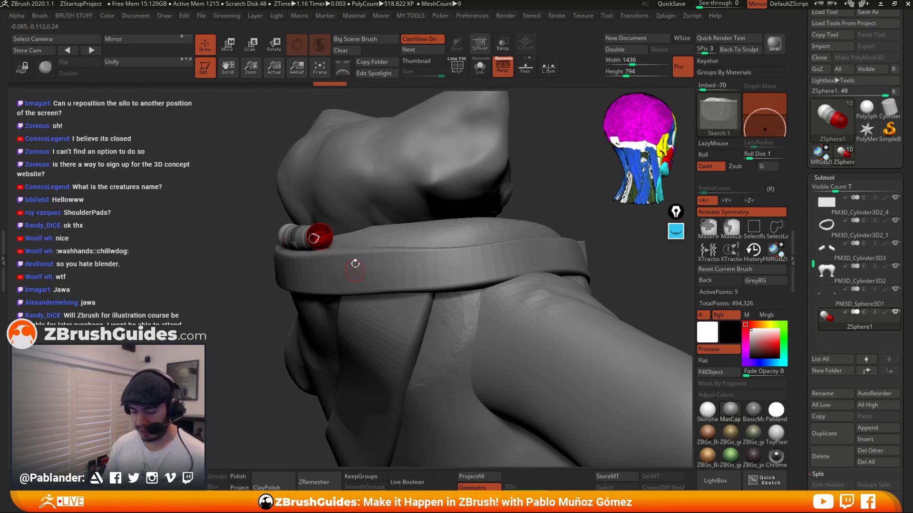
Move the chain's end spheres so the ZSphere chain runs along the top edge of the collar.
click(229, 45)
right_drag(341, 167, 352, 261)
drag(324, 237, 490, 231)
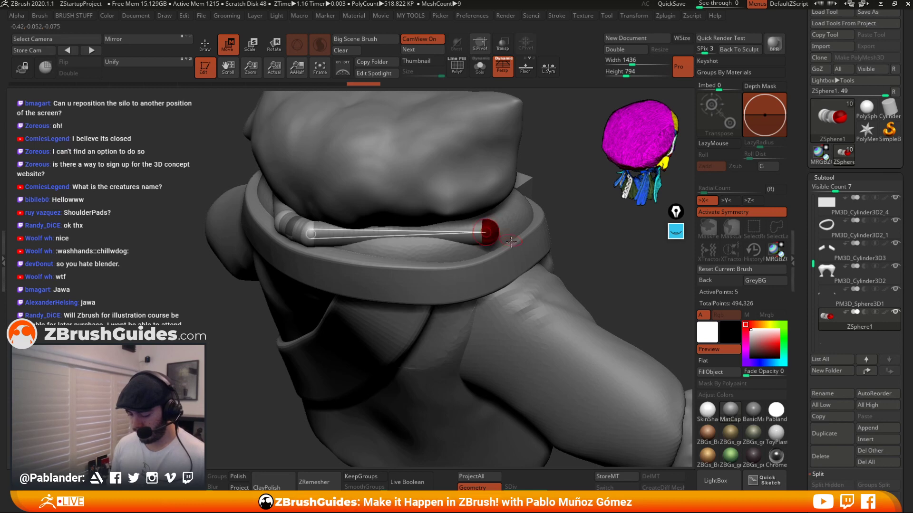
right_drag(537, 242, 519, 220)
drag(488, 222, 491, 219)
right_drag(491, 219, 509, 220)
drag(492, 225, 496, 230)
mouse_move(496, 230)
right_down()
mouse_move(498, 247)
mouse_move(494, 237)
right_up()
drag(493, 205, 537, 199)
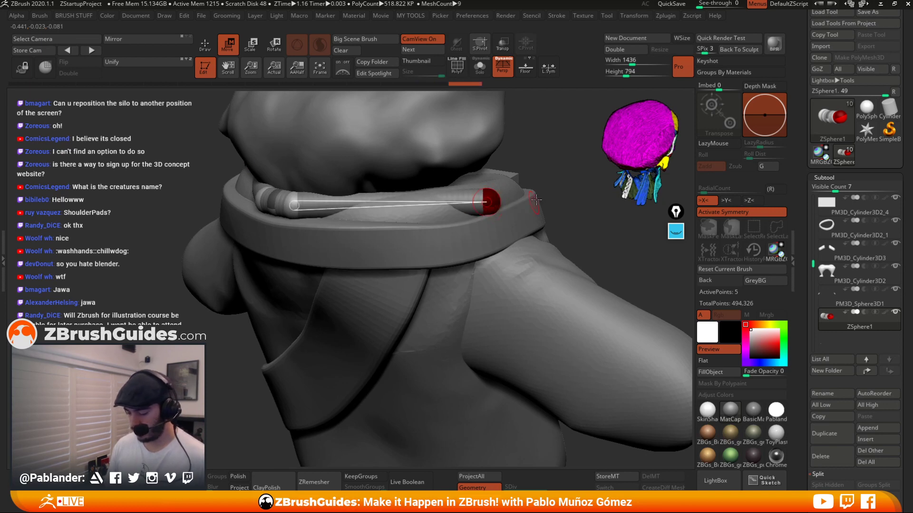
right_drag(531, 200, 489, 216)
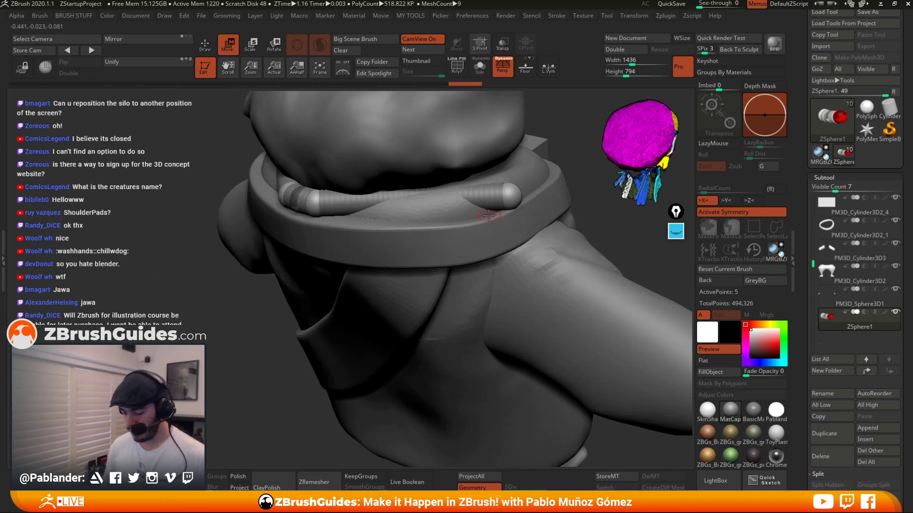
Insert a ZSphere in the middle of the chain and move the spheres to follow the collar's curve.
click(213, 47)
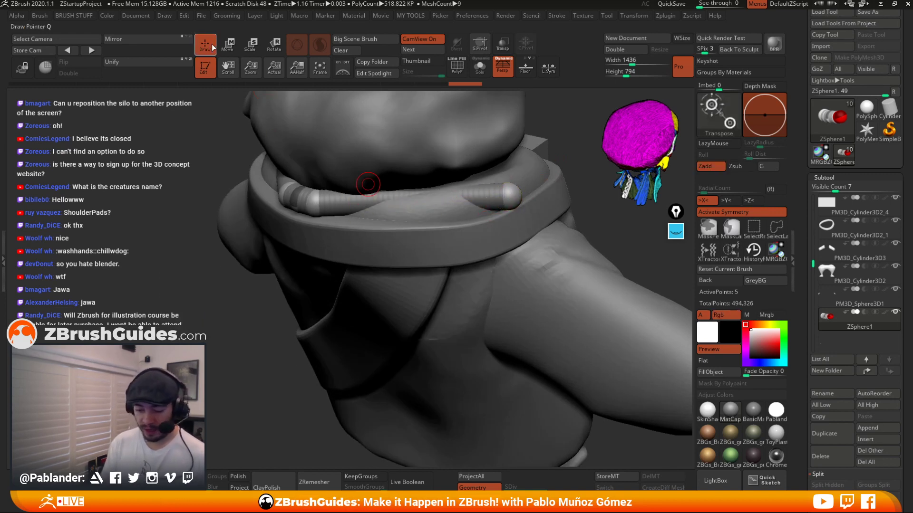
click(411, 199)
key(w)
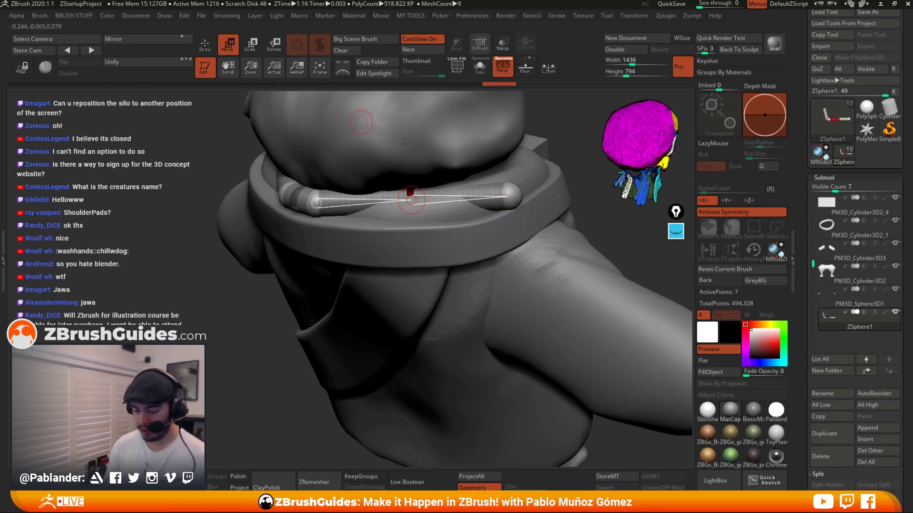
right_drag(403, 144, 356, 238)
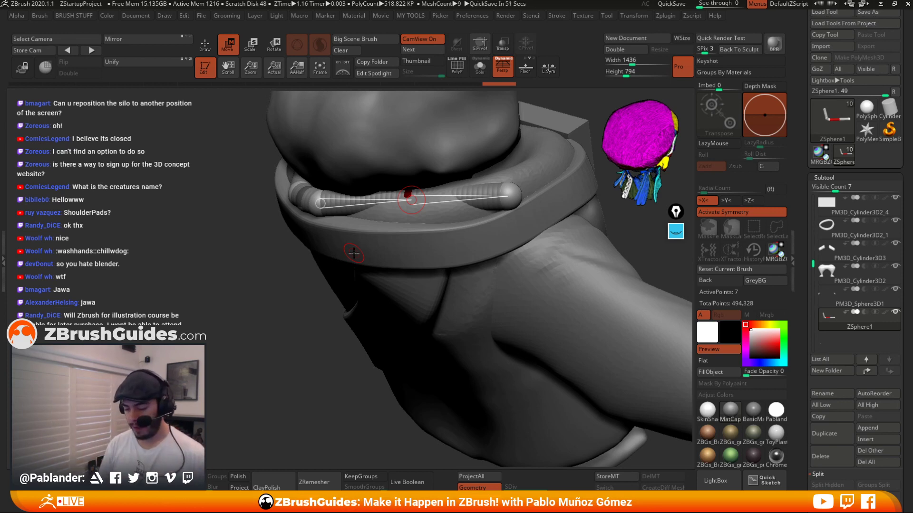
right_drag(409, 202, 392, 173)
drag(396, 199, 380, 214)
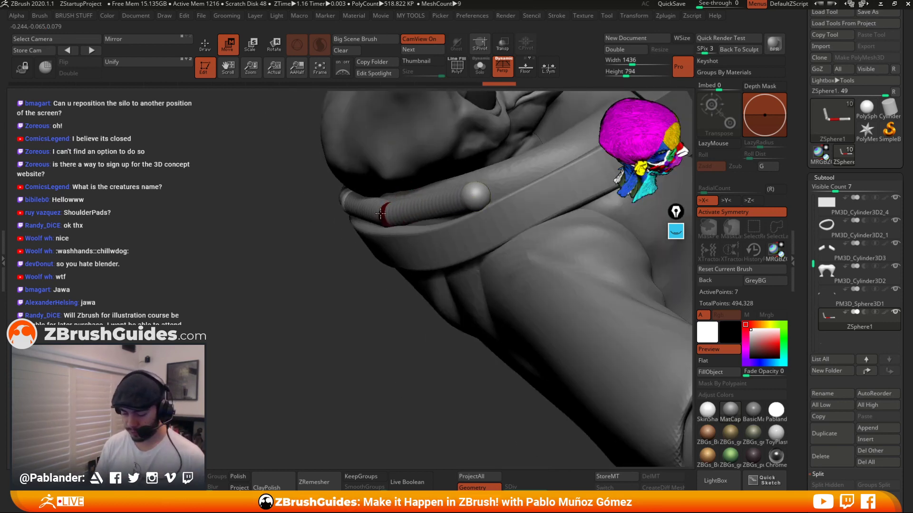
right_drag(380, 214, 406, 209)
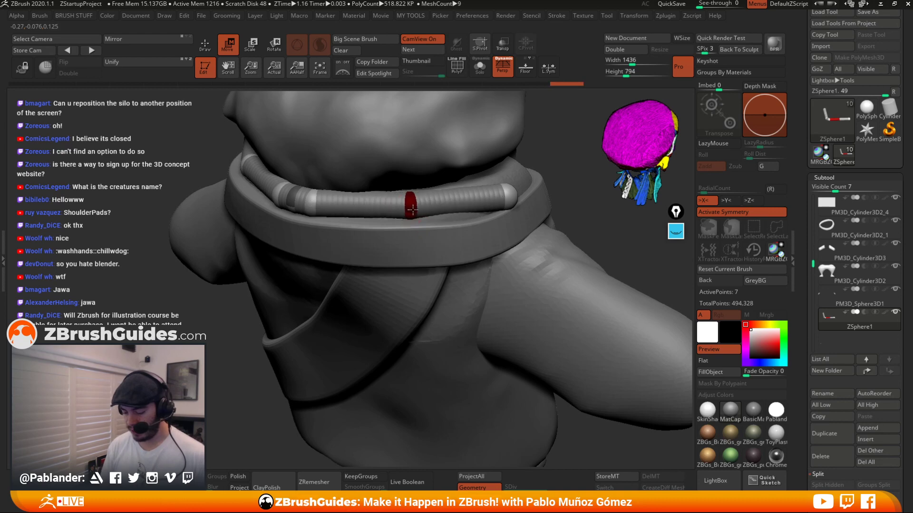
Insert two more ZSpheres into the collar chain and reposition them so the chain wraps around the side of the collar.
drag(556, 205, 613, 210)
drag(432, 209, 432, 211)
mouse_move(546, 205)
mouse_down()
mouse_move(496, 202)
mouse_move(564, 199)
mouse_up()
drag(423, 214, 416, 214)
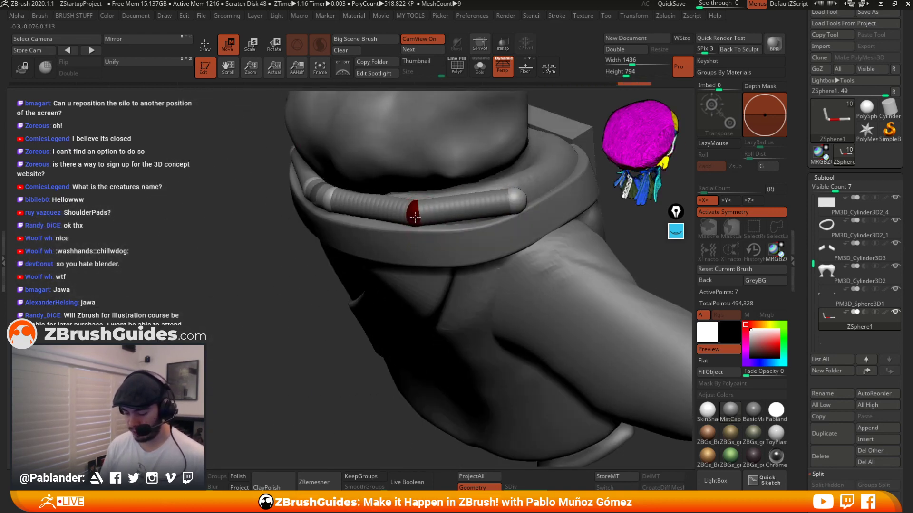
click(205, 45)
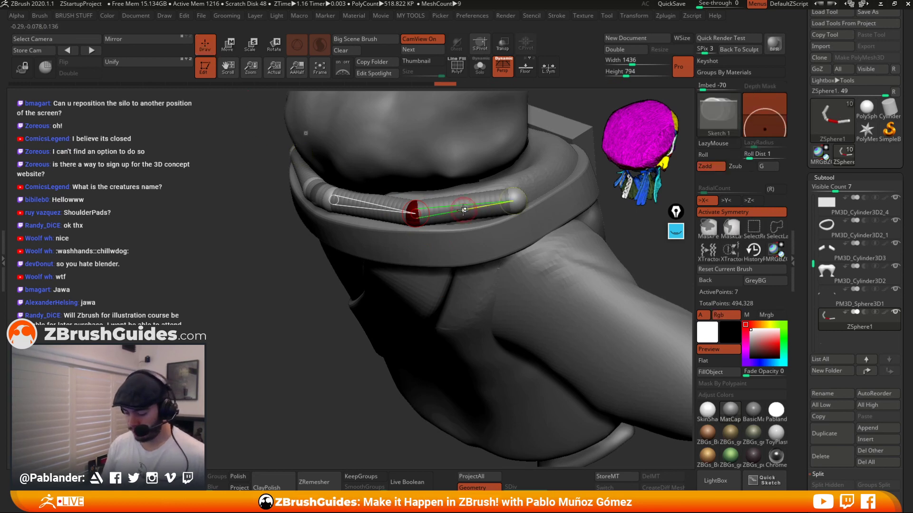
click(460, 201)
click(365, 210)
click(228, 45)
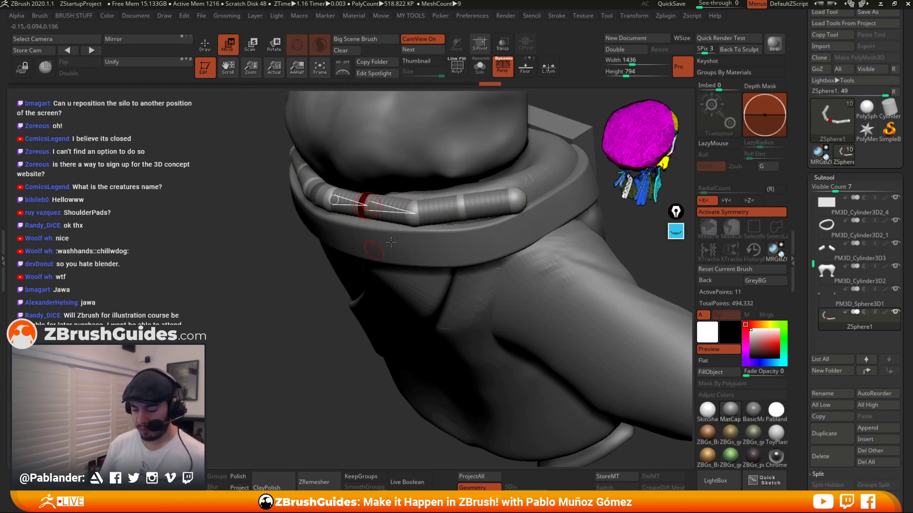
drag(375, 250, 377, 277)
drag(363, 205, 358, 208)
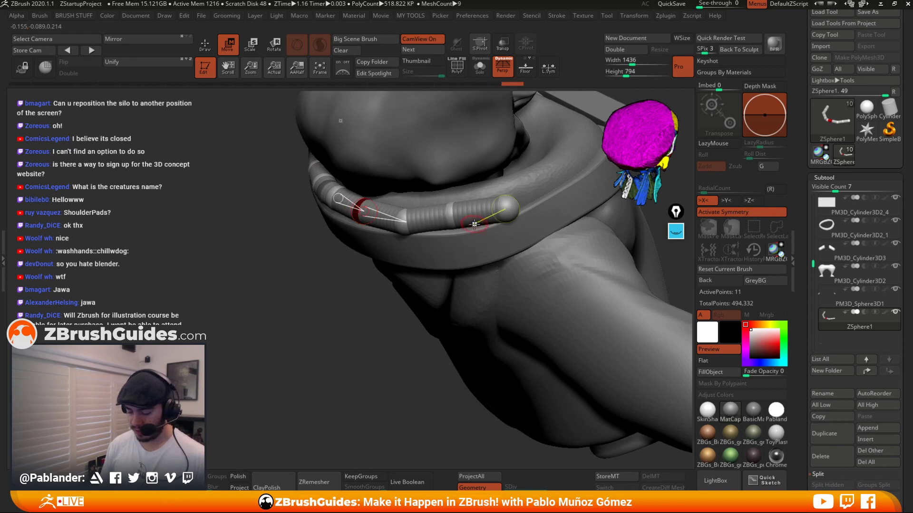
drag(450, 224, 456, 213)
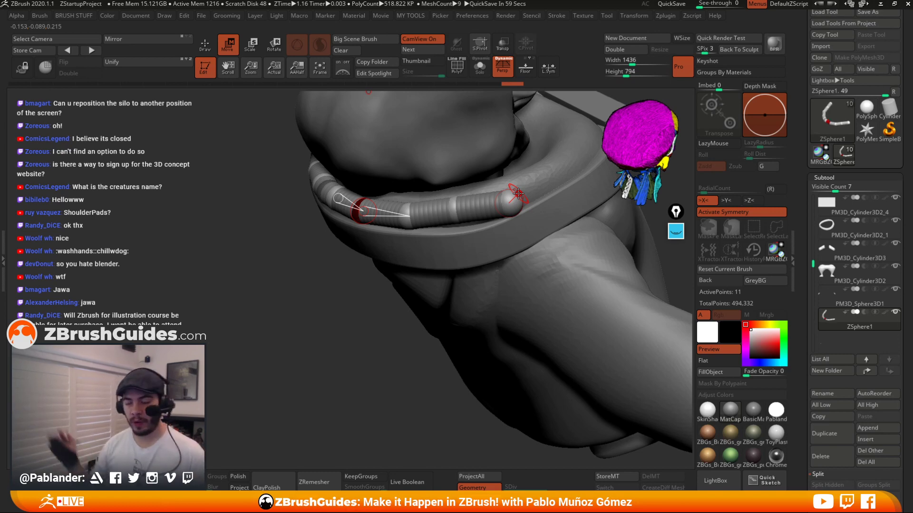
right_drag(447, 249, 468, 179)
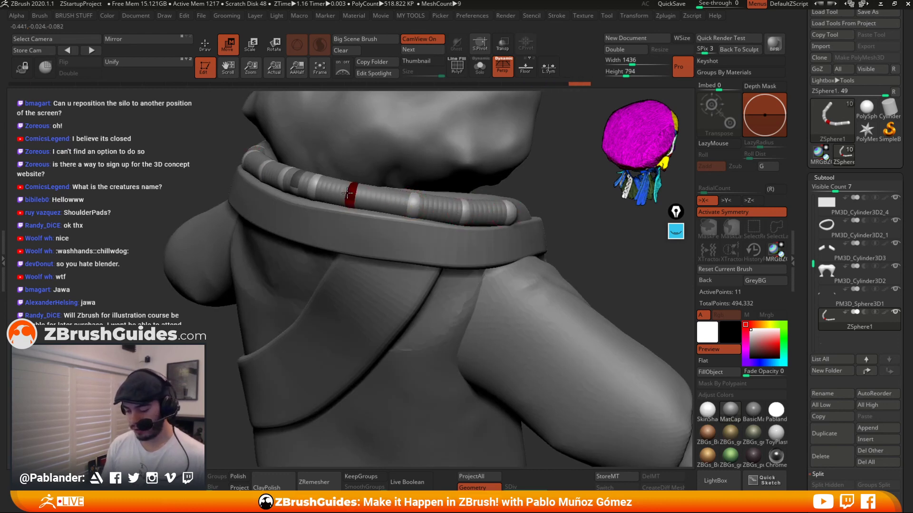
Pull the chain's end sphere around the collar toward the front tab.
right_drag(476, 212, 447, 239)
key(q)
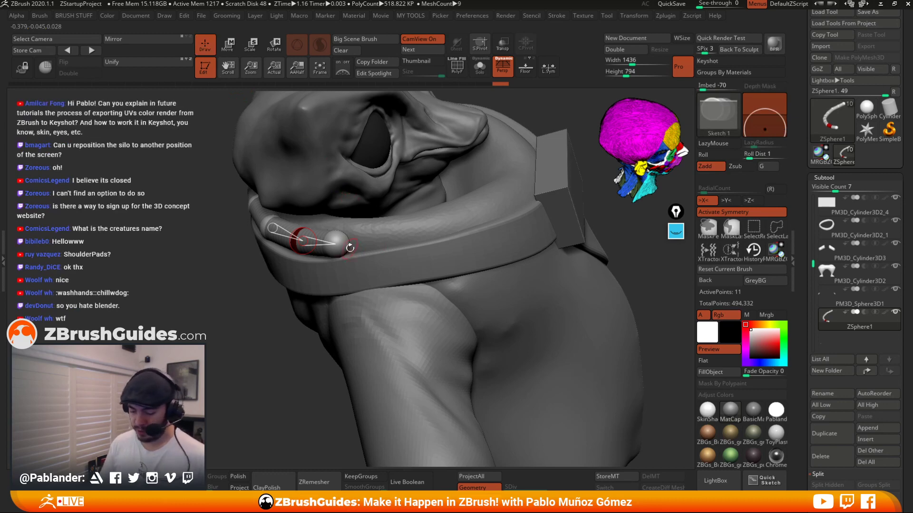
key(w)
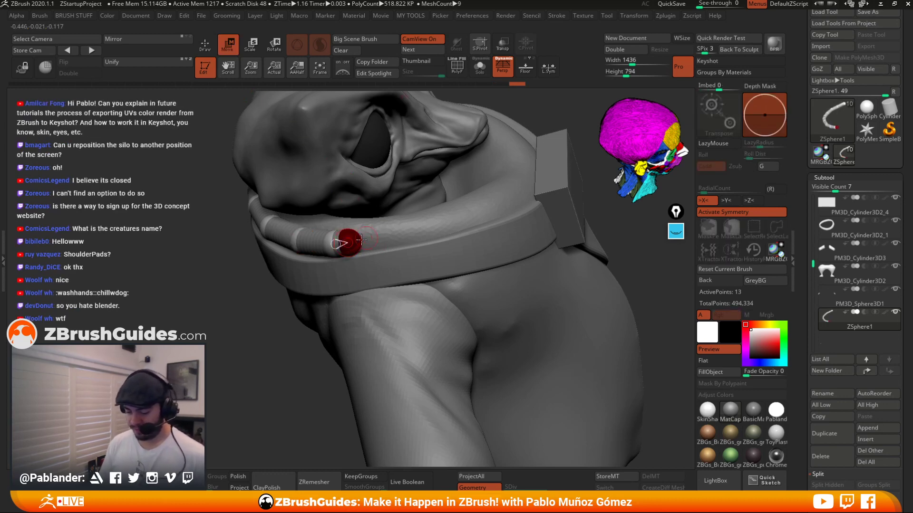
drag(349, 243, 541, 179)
right_drag(541, 180, 404, 238)
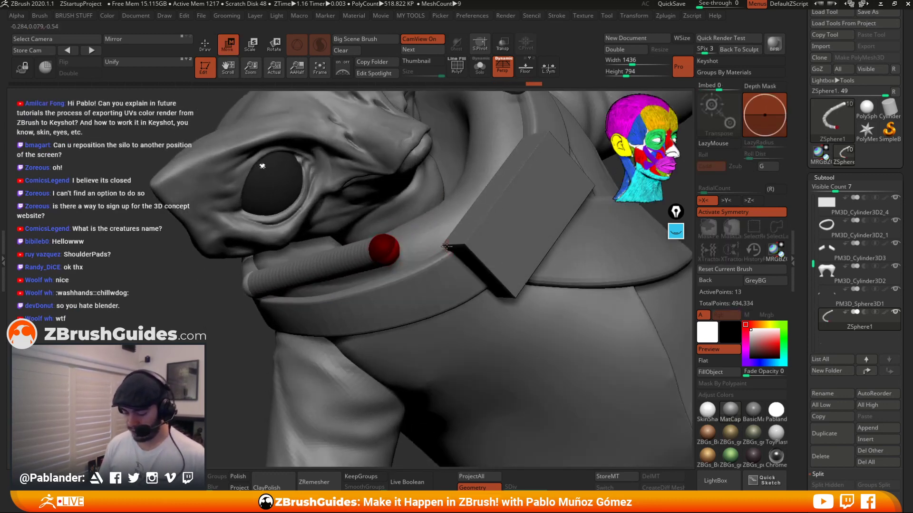
drag(383, 251, 434, 234)
right_drag(435, 234, 488, 228)
drag(417, 239, 412, 242)
right_drag(412, 242, 493, 219)
drag(452, 130, 453, 133)
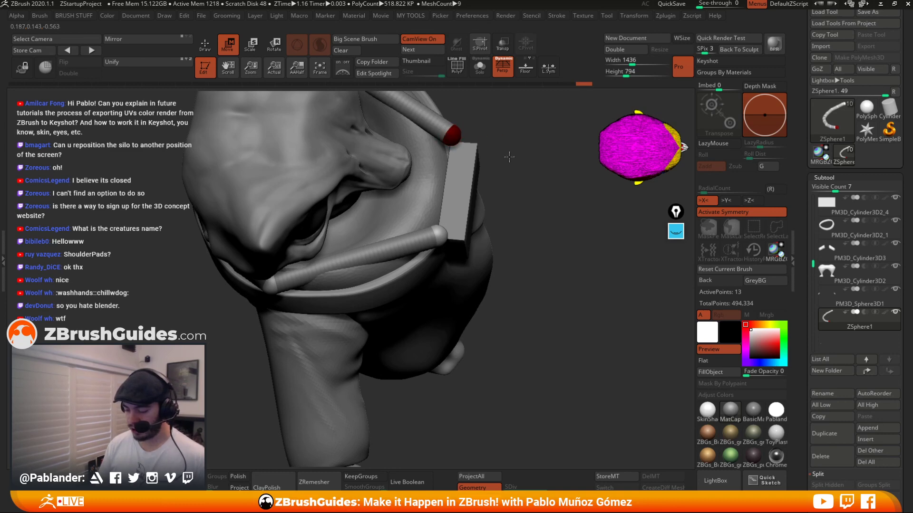
right_drag(511, 158, 509, 153)
Add a ZSphere near the front and move it so the chain wraps under the chin to the collar's tab.
click(205, 45)
right_drag(277, 166, 433, 252)
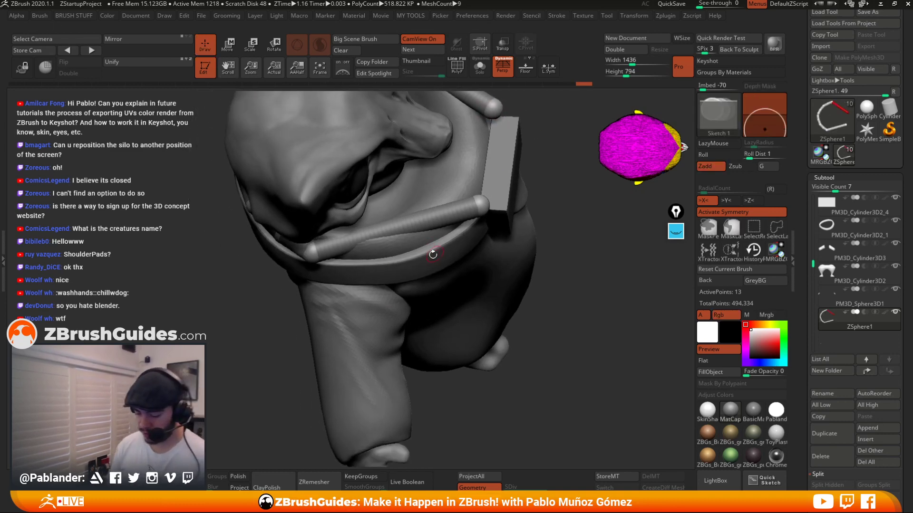
click(401, 225)
click(240, 51)
right_drag(442, 134, 430, 221)
drag(401, 229, 406, 244)
right_drag(479, 292, 477, 206)
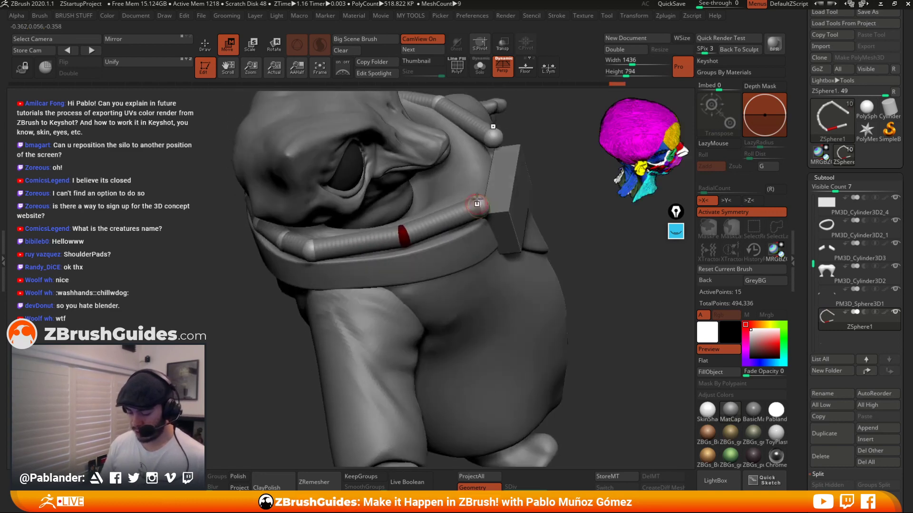
right_drag(366, 137, 445, 189)
right_drag(411, 226, 371, 212)
Insert another ZSphere and adjust the front spheres so both sides of the chain end at the collar's front tab.
key(q)
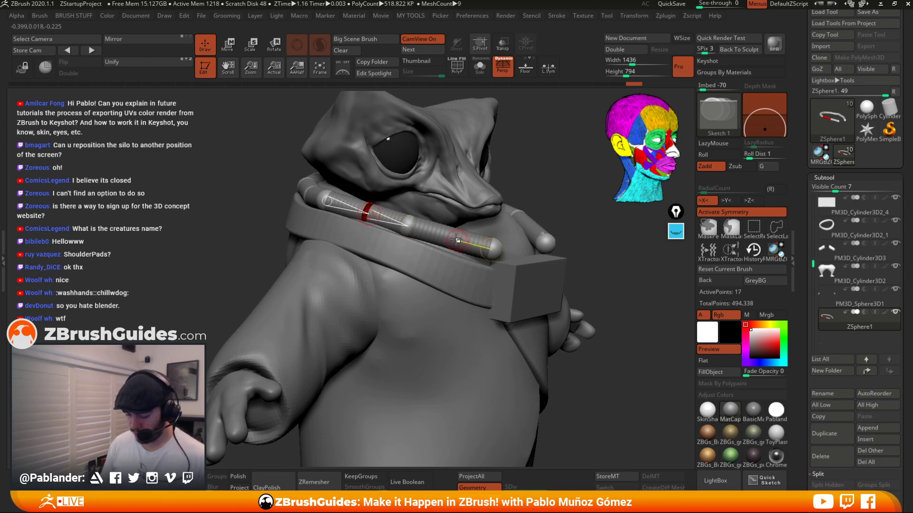
key(w)
right_drag(371, 210, 401, 205)
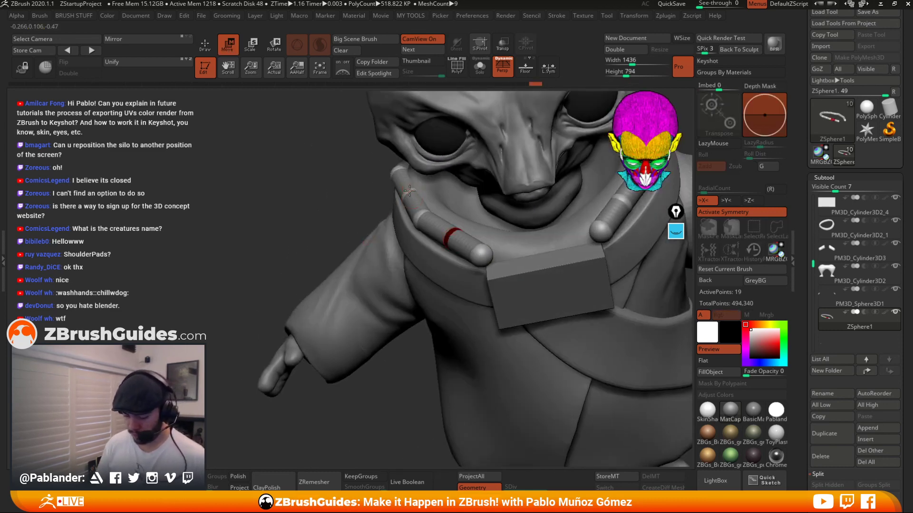
mouse_move(405, 200)
mouse_down()
mouse_move(465, 235)
mouse_move(459, 259)
mouse_move(488, 253)
mouse_up()
right_drag(448, 233, 516, 245)
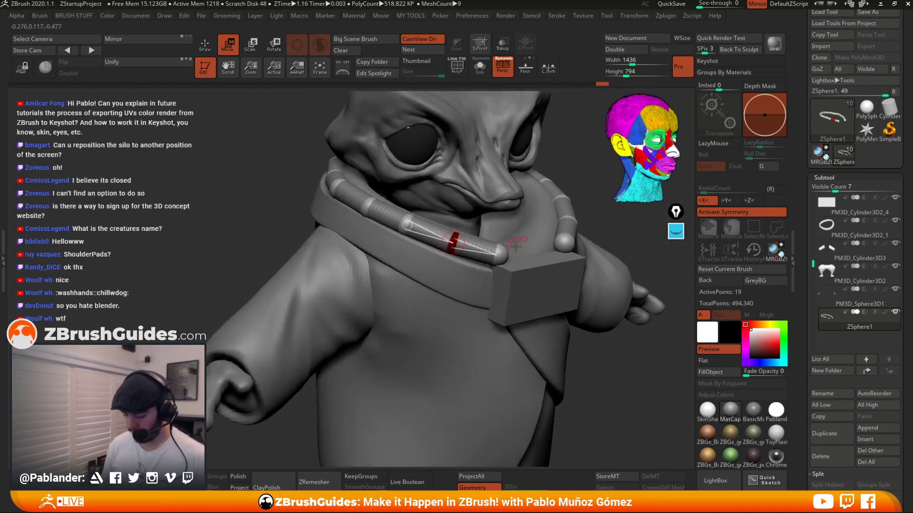
drag(505, 255, 498, 255)
right_drag(556, 248, 533, 202)
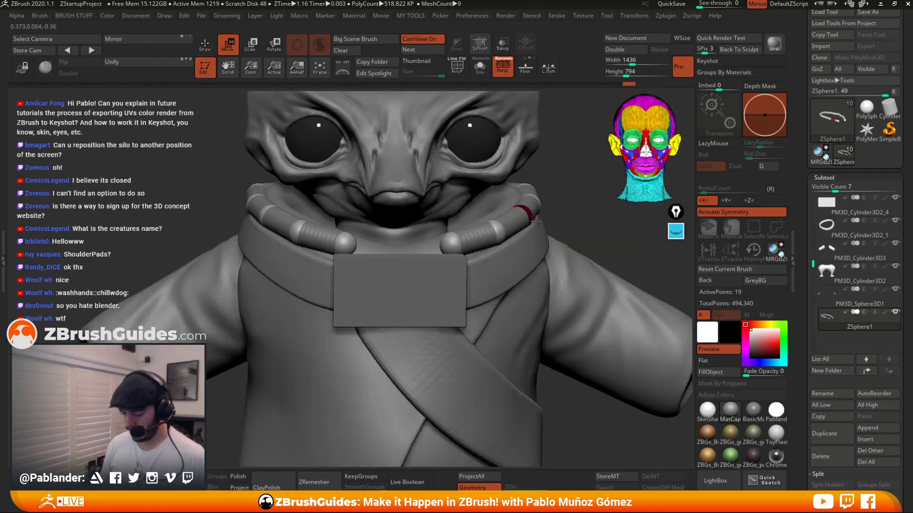
drag(538, 193, 540, 194)
right_drag(540, 195, 537, 214)
drag(534, 180, 532, 184)
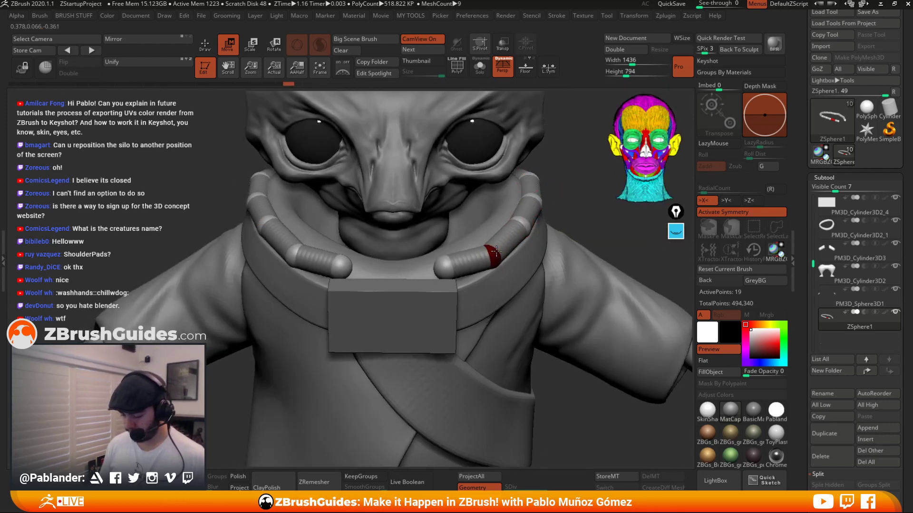
Reposition the side spheres so the chain sits snugly along the collar's back edge.
right_drag(430, 252, 476, 278)
drag(476, 279, 321, 206)
right_drag(321, 206, 387, 232)
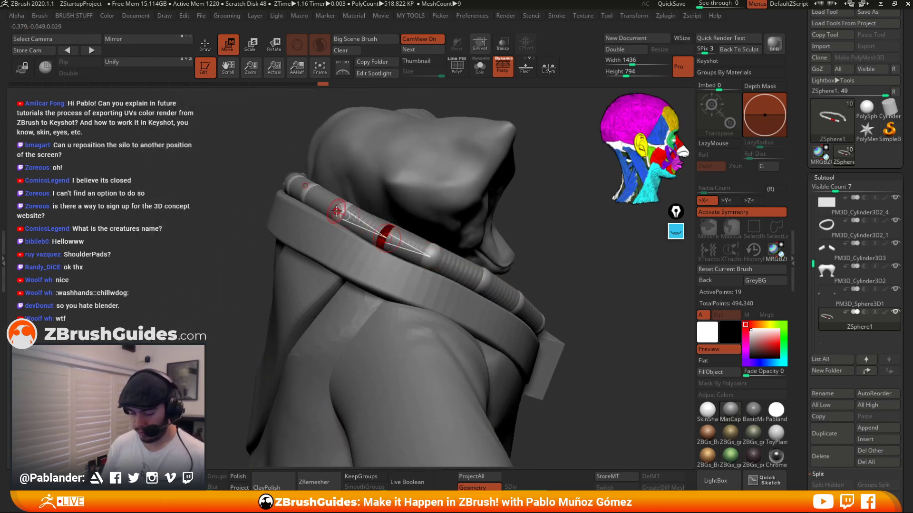
drag(336, 211, 312, 196)
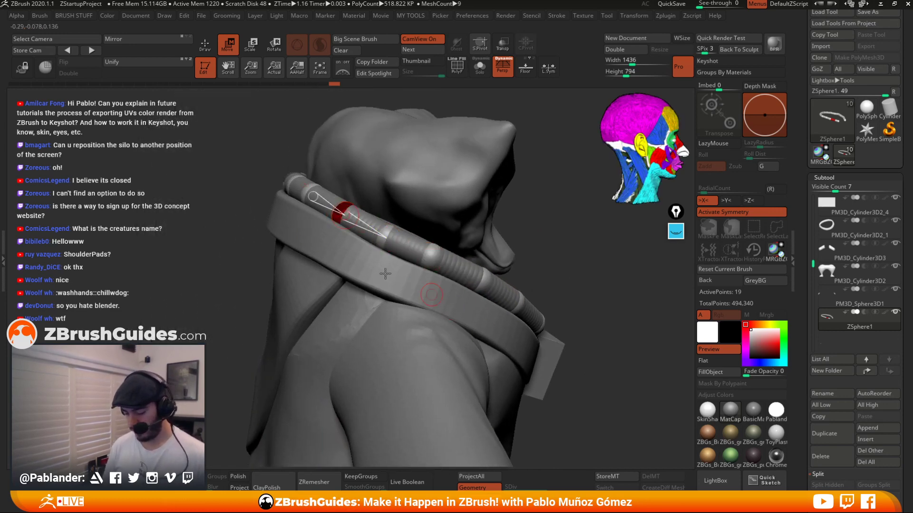
right_drag(297, 229, 328, 213)
drag(321, 209, 340, 209)
right_drag(411, 237, 369, 228)
drag(357, 229, 364, 230)
right_drag(397, 243, 414, 259)
drag(360, 235, 363, 233)
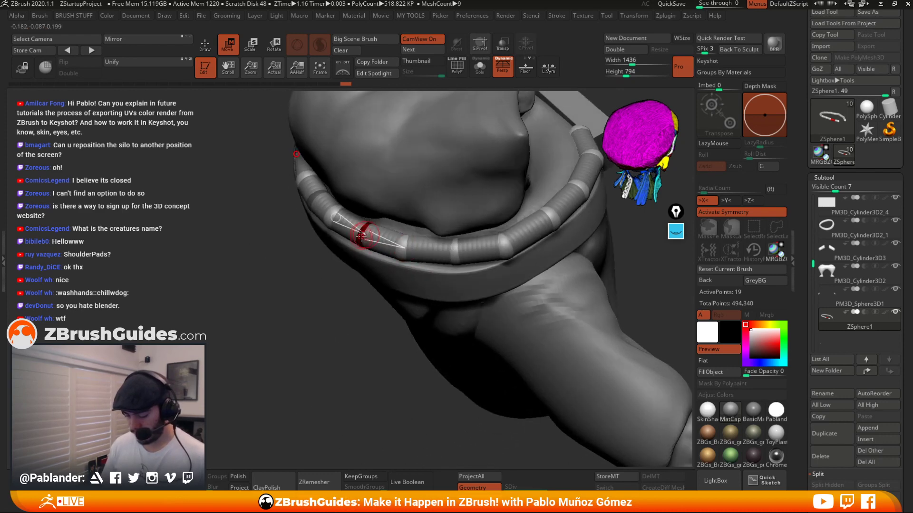
Insert a ZSphere near the front of the chain and move it to follow the collar's curve.
right_drag(446, 256, 430, 205)
drag(360, 247, 458, 251)
mouse_move(572, 237)
right_down()
mouse_move(545, 249)
mouse_move(531, 191)
mouse_move(568, 155)
right_up()
click(213, 53)
mouse_move(388, 237)
ctrl+right_down()
mouse_move(410, 288)
mouse_move(392, 304)
ctrl+right_up()
drag(417, 298, 446, 315)
click(228, 50)
right_drag(449, 312, 449, 338)
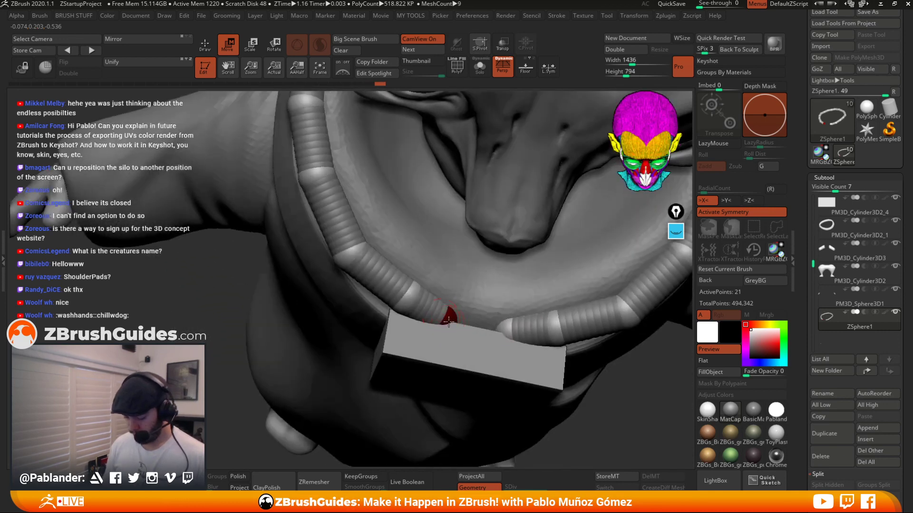
drag(449, 322, 444, 325)
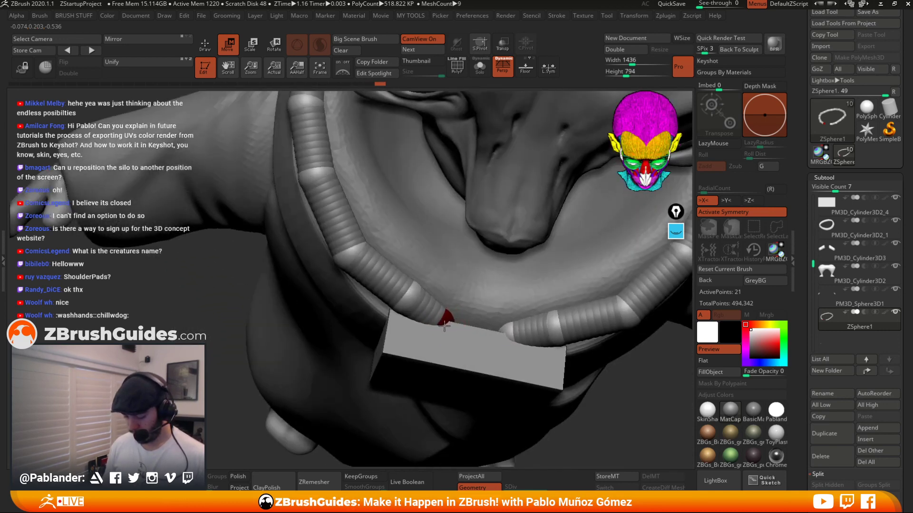
right_drag(443, 325, 418, 297)
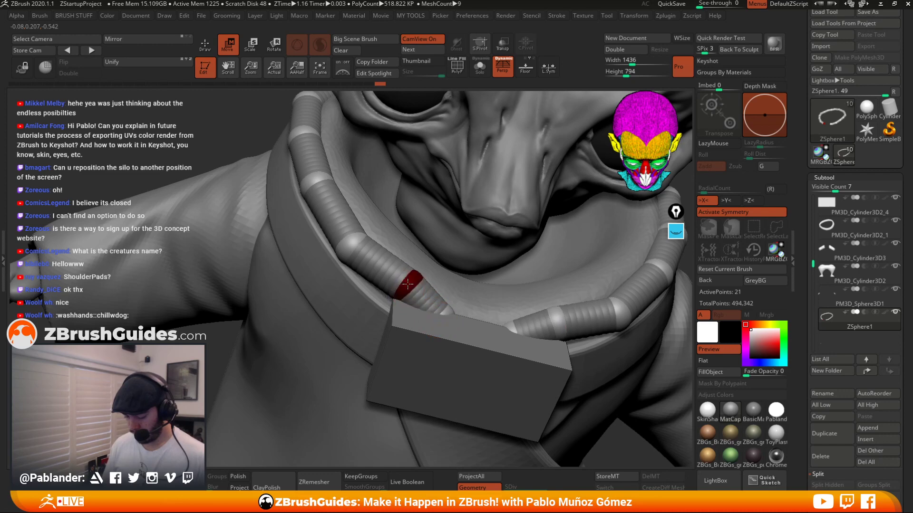
Add another ZSphere beside the tab and adjust the spheres so the chain hugs the collar above it.
key(q)
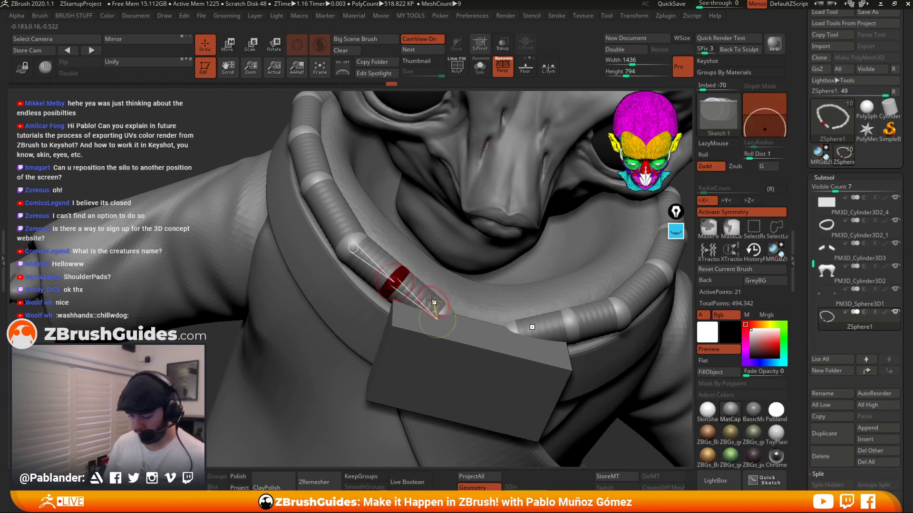
key(w)
drag(417, 299, 428, 298)
right_drag(437, 296, 423, 304)
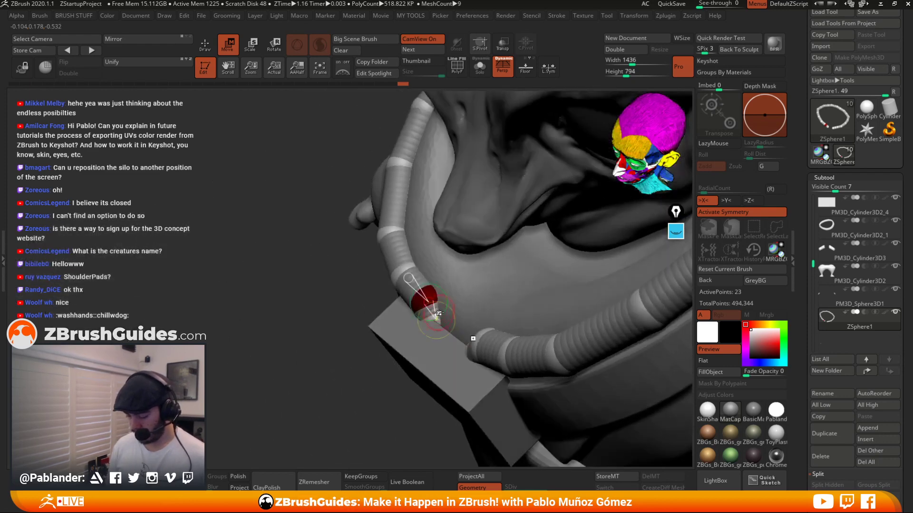
drag(404, 262, 399, 266)
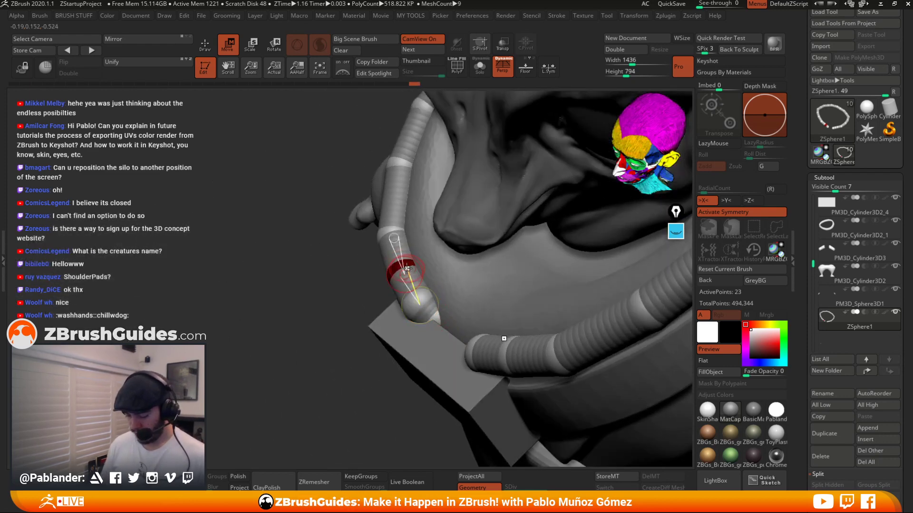
drag(420, 302, 416, 290)
right_drag(423, 304, 443, 307)
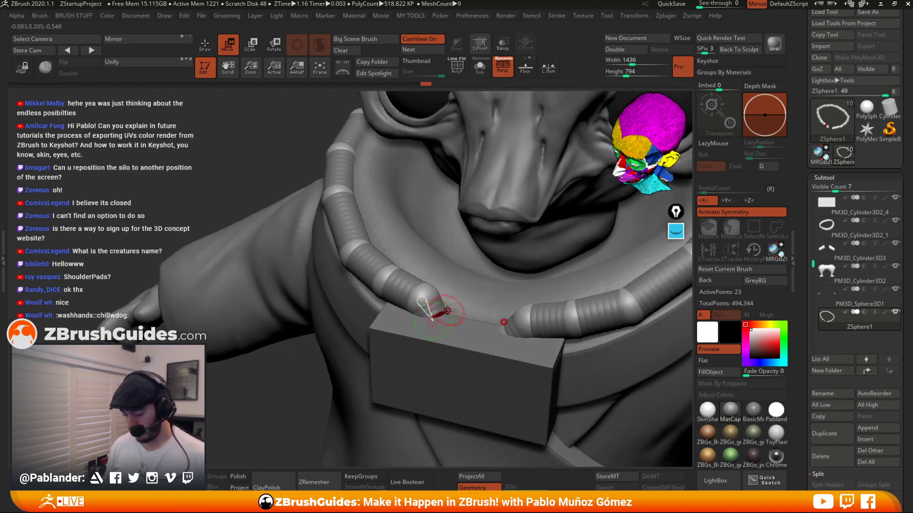
drag(435, 312, 433, 302)
right_drag(435, 297, 440, 268)
drag(389, 277, 384, 285)
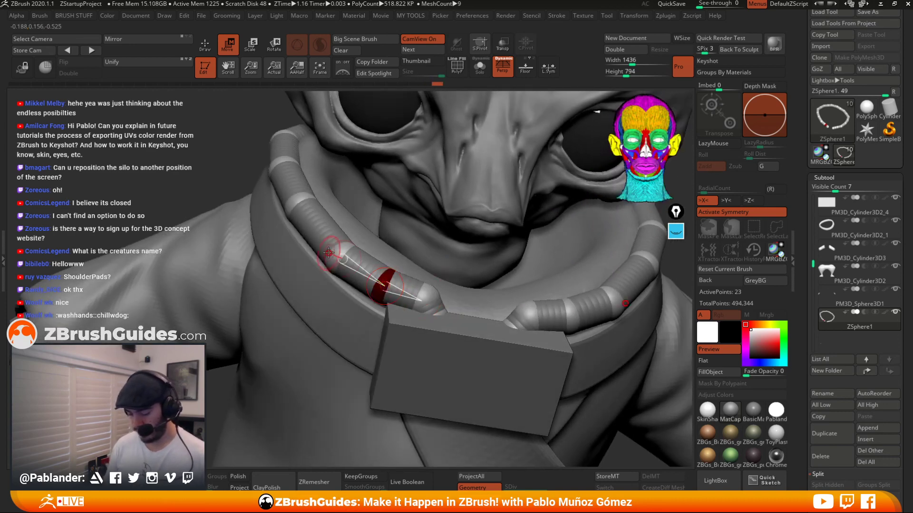
Adjust the chain's spheres on the opposite front side of the collar.
drag(335, 252, 340, 258)
right_drag(349, 264, 363, 262)
drag(568, 316, 612, 297)
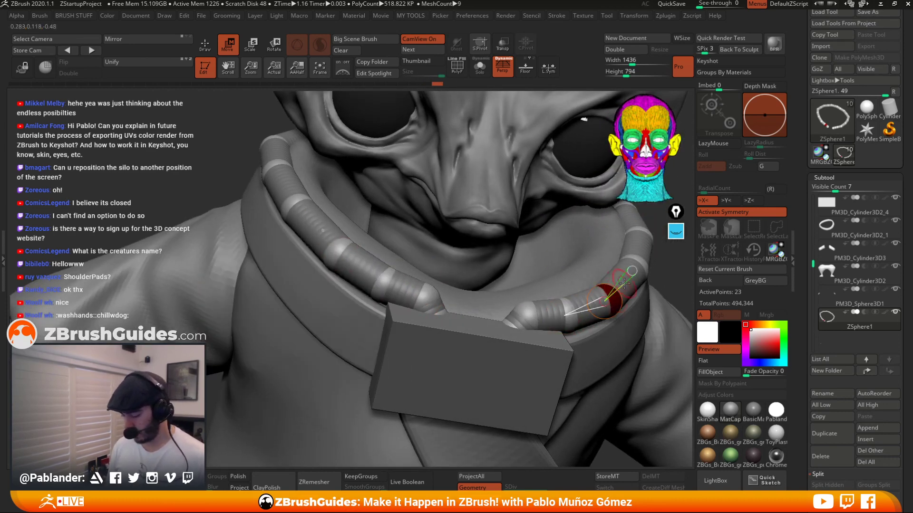
ctrl+right_drag(620, 286, 550, 240)
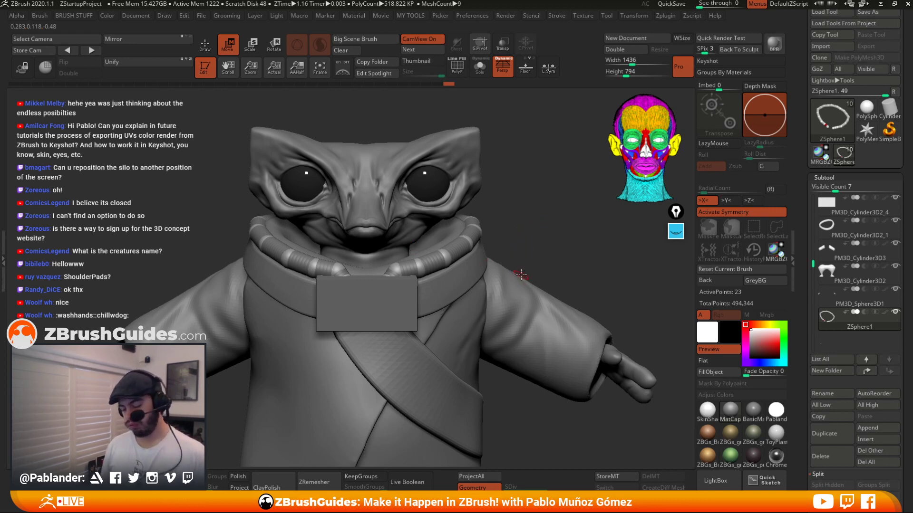
right_drag(521, 277, 513, 261)
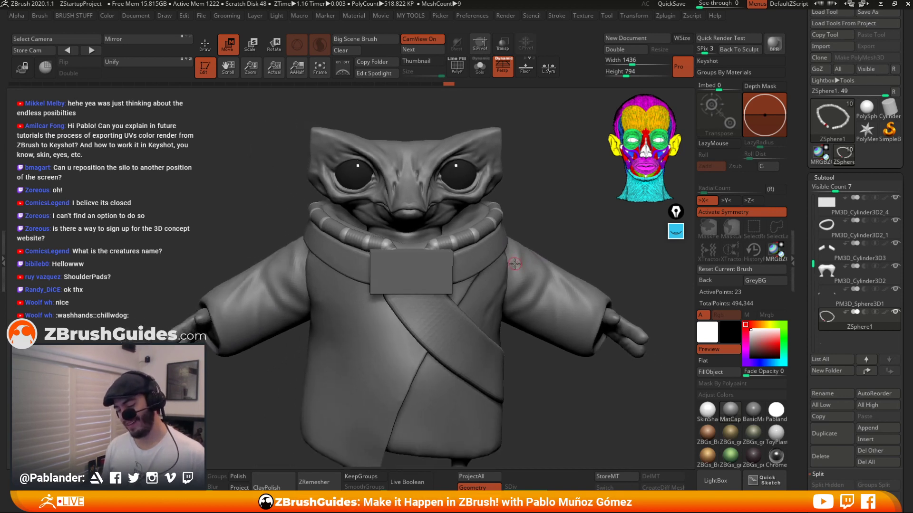
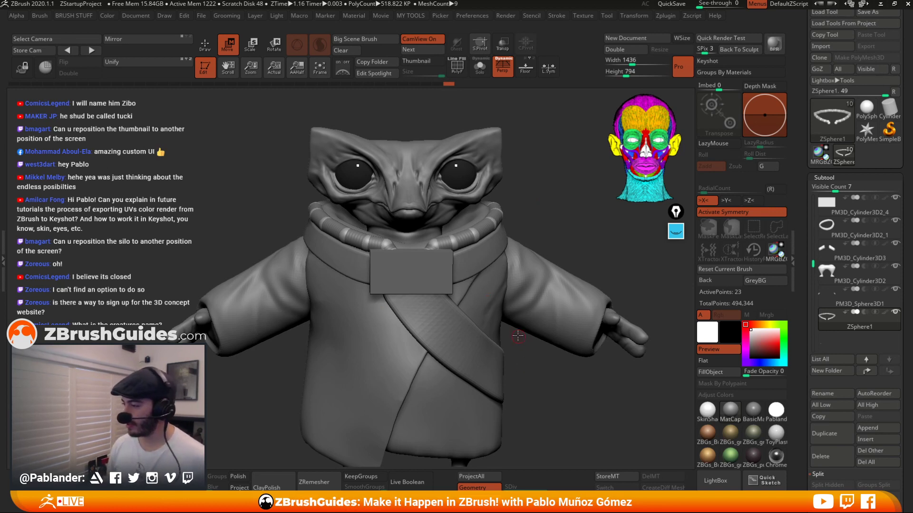
Open the Adaptive Skin settings and preview the ZSphere chain's skin with polyframes shown.
drag(541, 202, 535, 231)
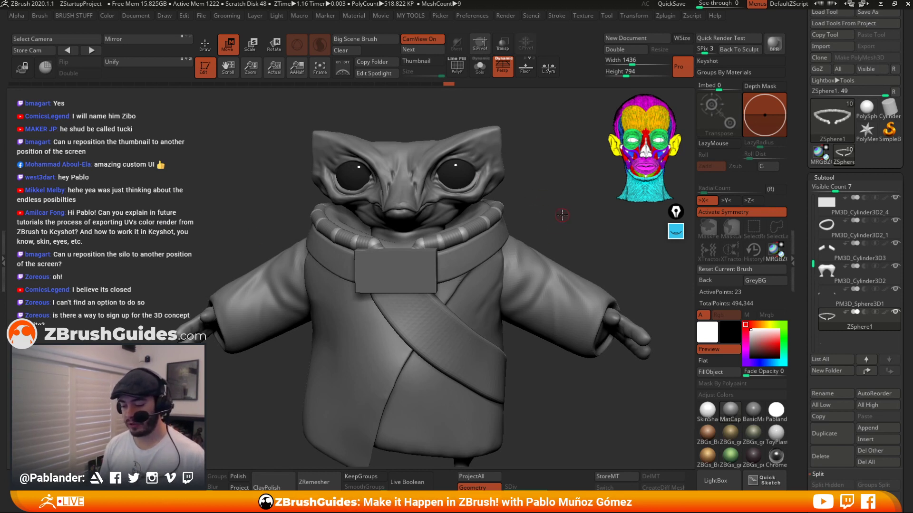
drag(806, 288, 802, 214)
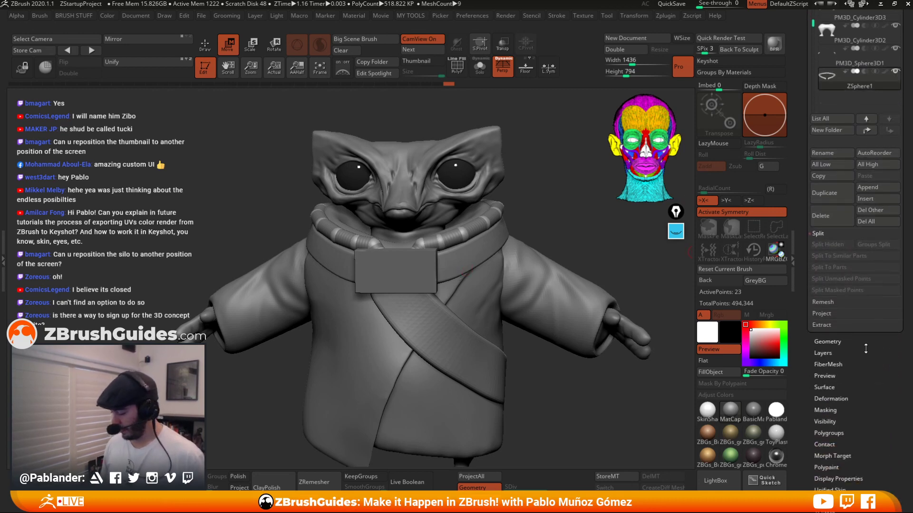
drag(866, 346, 860, 155)
click(844, 100)
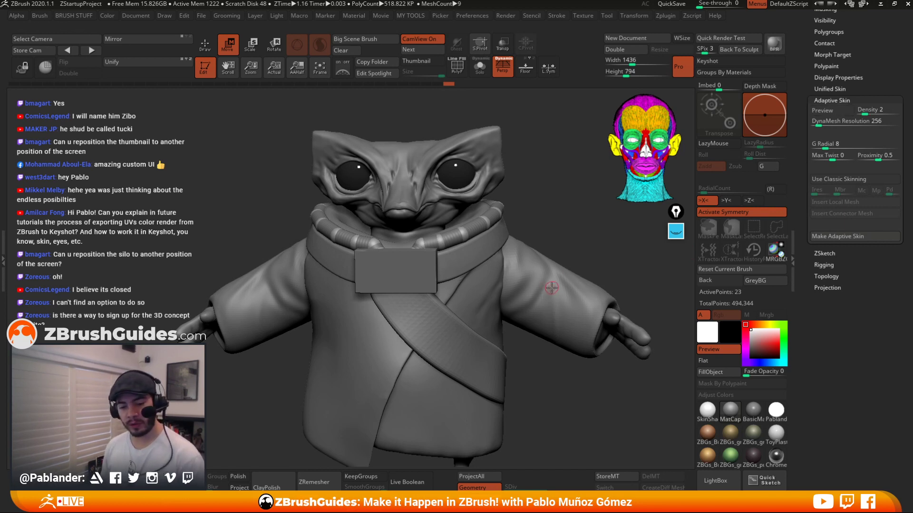
key(alt+s)
key(a)
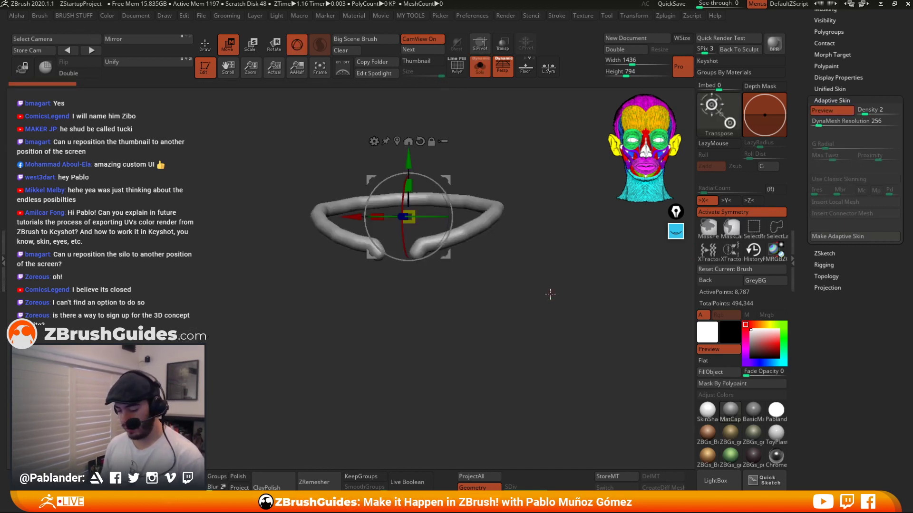
drag(550, 292, 535, 306)
click(457, 67)
key(a)
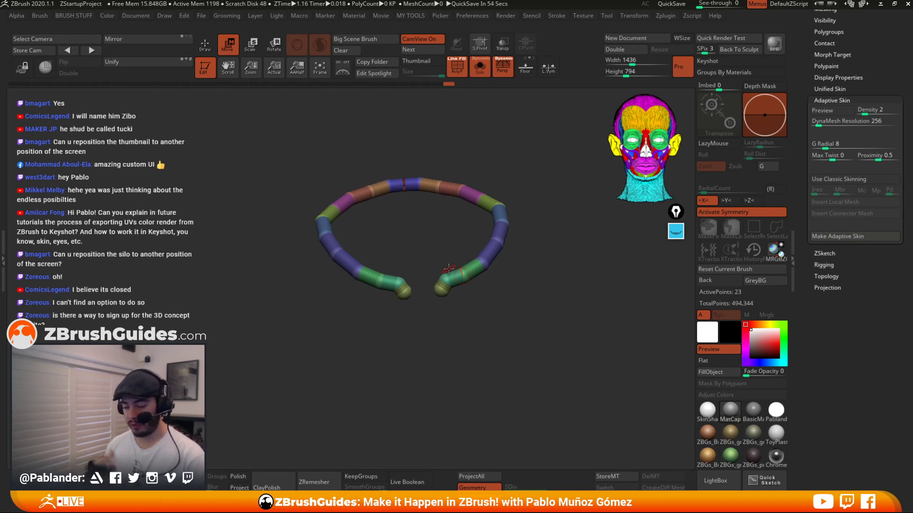
key(a)
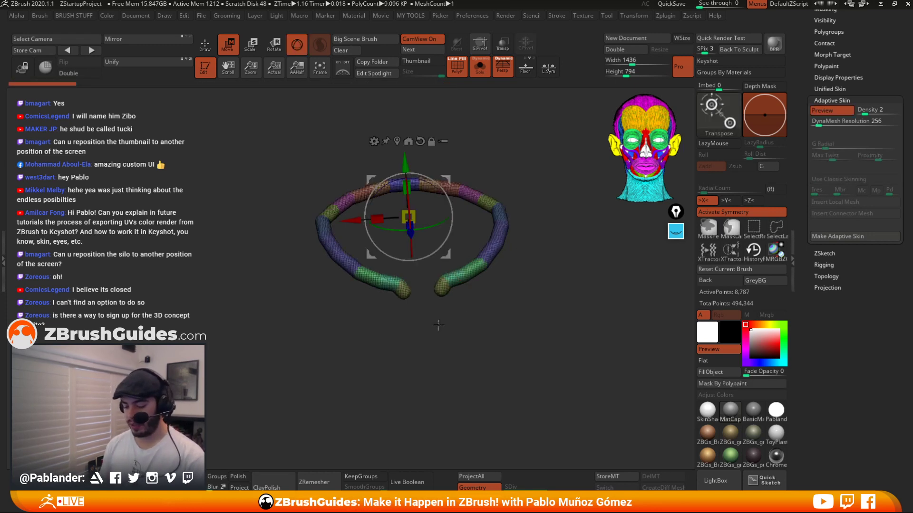
key(a)
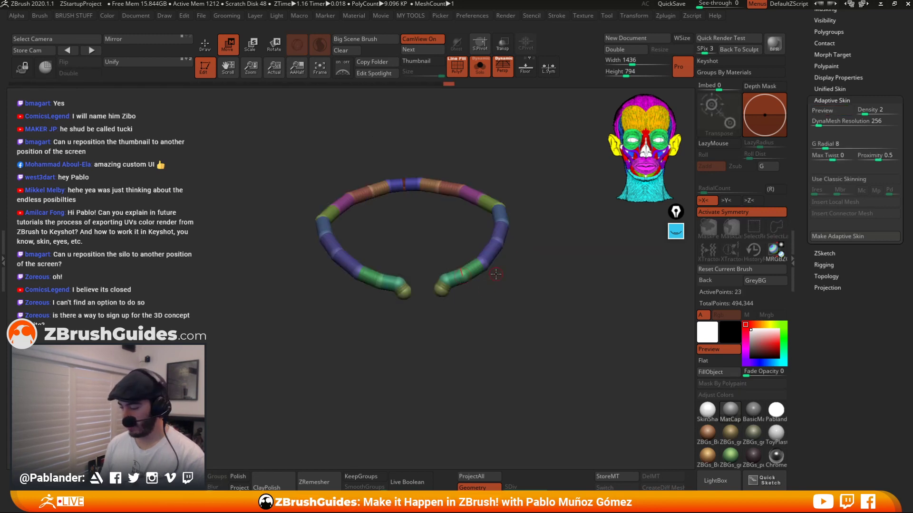
Set the Adaptive Skin DynaMesh Resolution to 0 and preview the chain's skin.
click(826, 121)
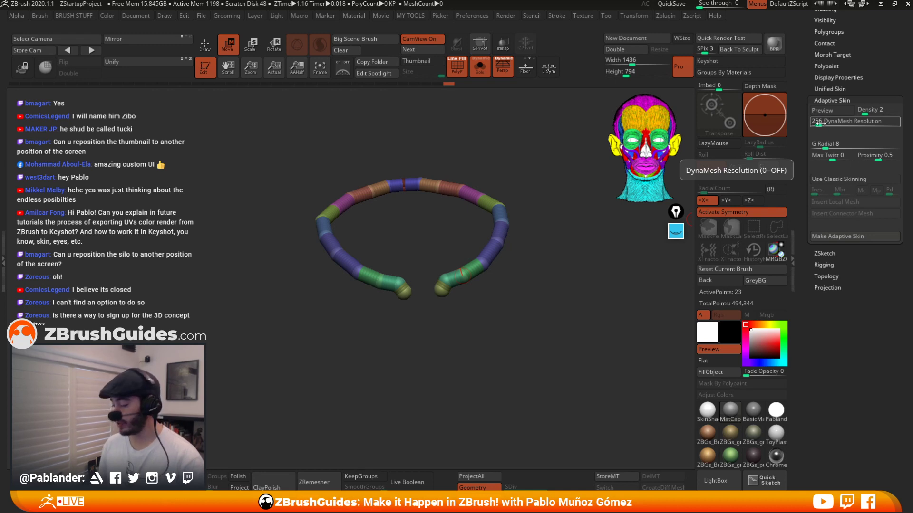
text(0)
key(Return)
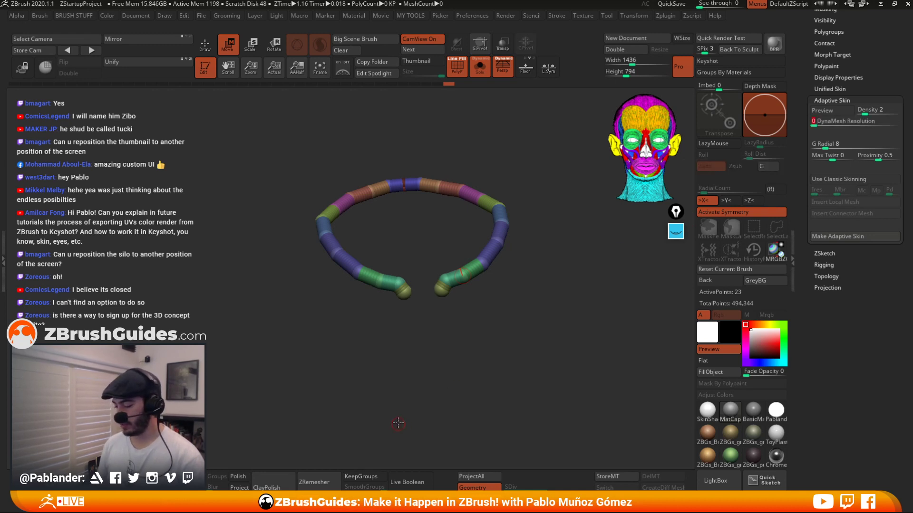
key(a)
drag(515, 311, 489, 320)
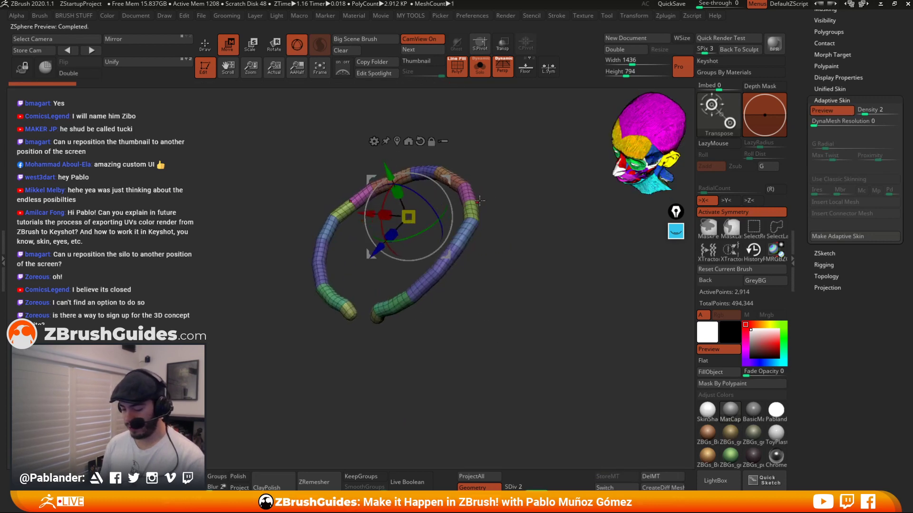
drag(504, 272, 520, 284)
key(a)
Set the Adaptive Skin Density to 1 and preview the lower-resolution skin.
click(866, 111)
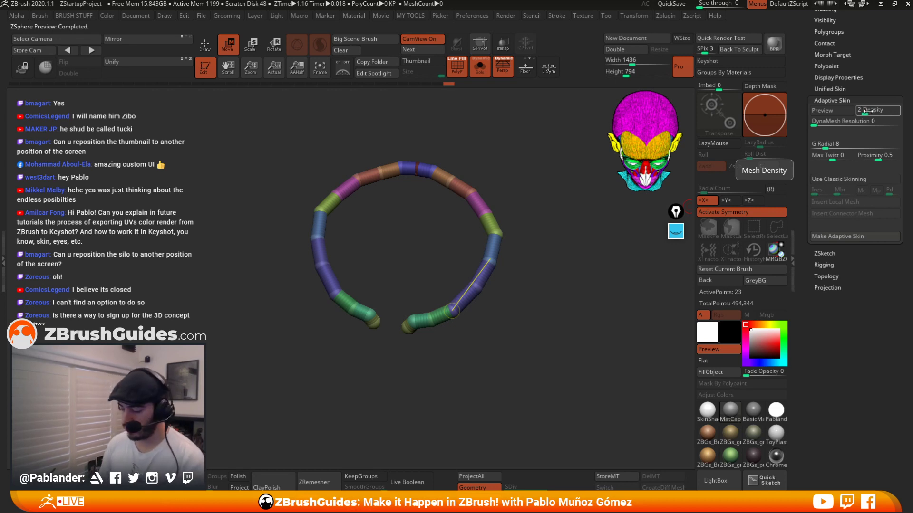
text(1)
key(Return)
key(a)
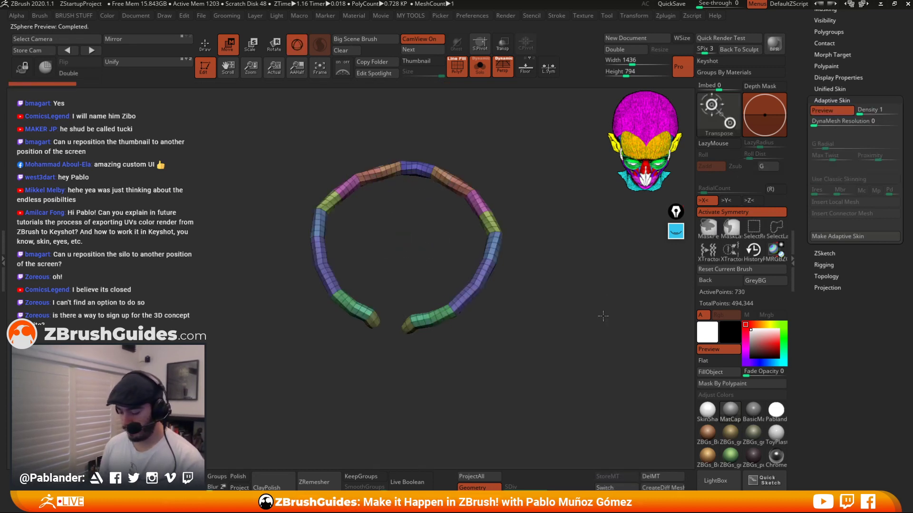
drag(603, 316, 602, 336)
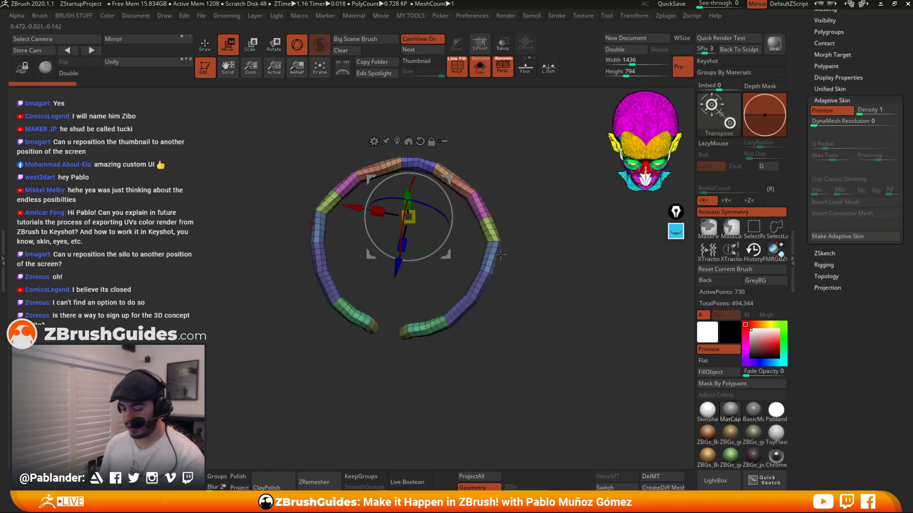
key(a)
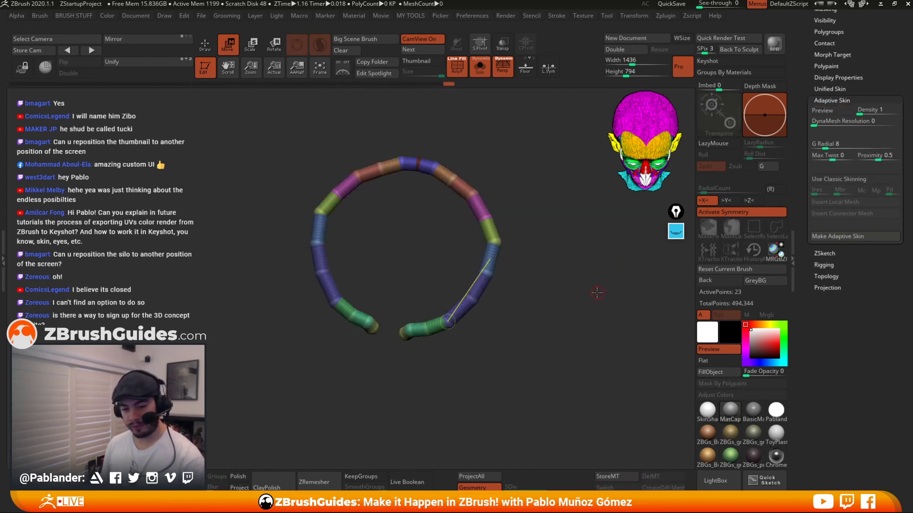
Make an adaptive skin from the ZSphere chain.
click(854, 237)
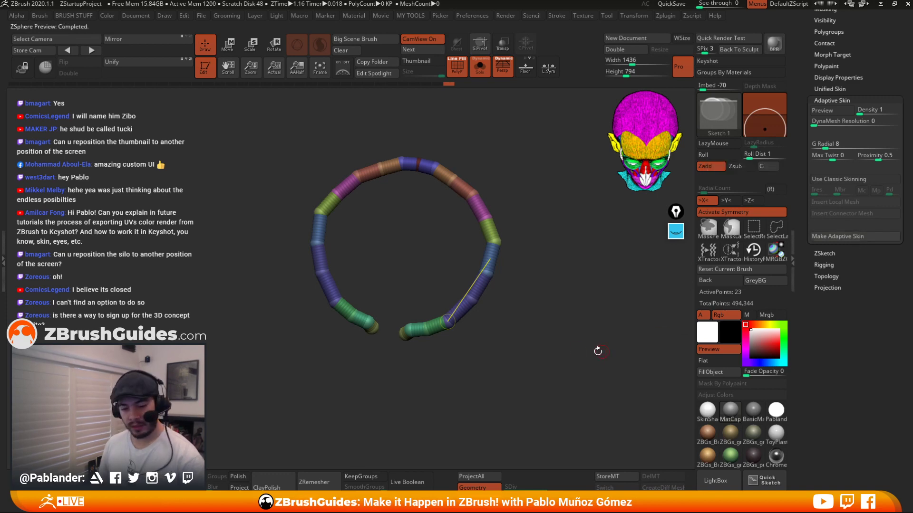
key(a)
key(a)
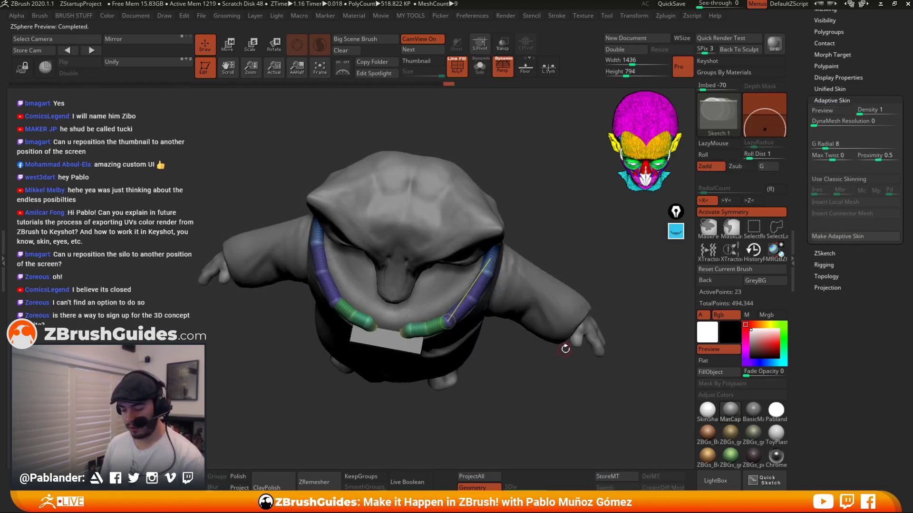
Append the adaptive skin mesh to the character as a new subtool.
drag(876, 63, 866, 190)
drag(805, 148, 803, 187)
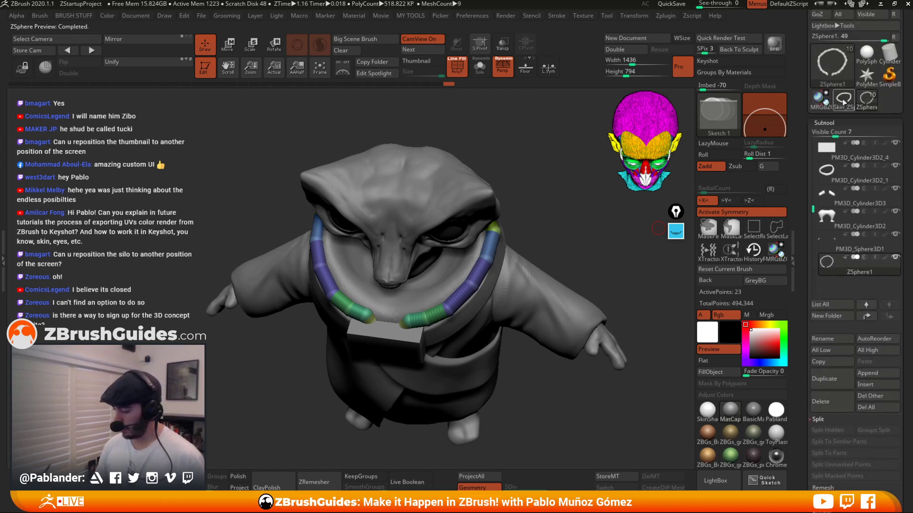
click(846, 104)
drag(592, 205, 543, 196)
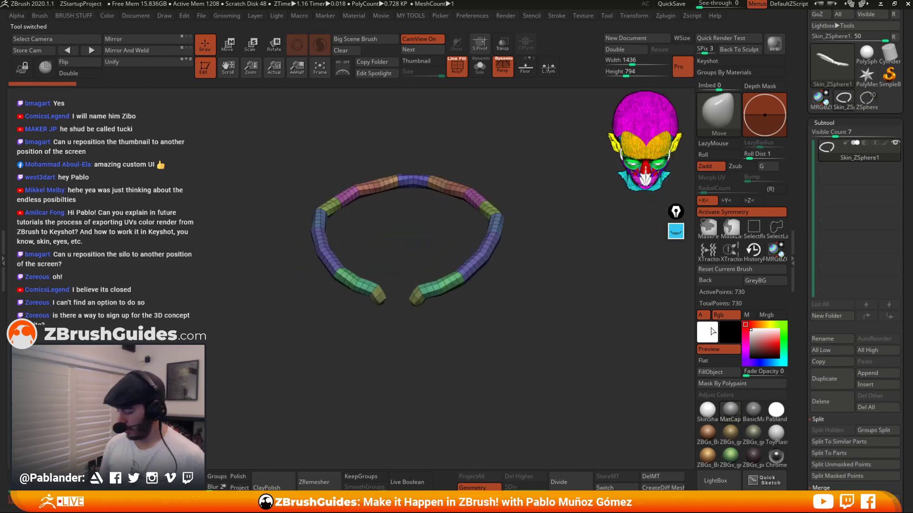
click(834, 360)
click(866, 99)
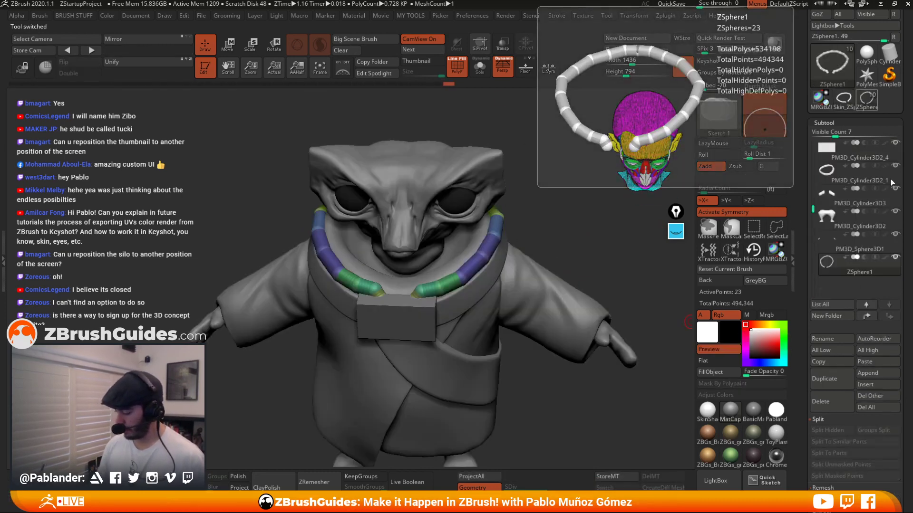
click(878, 360)
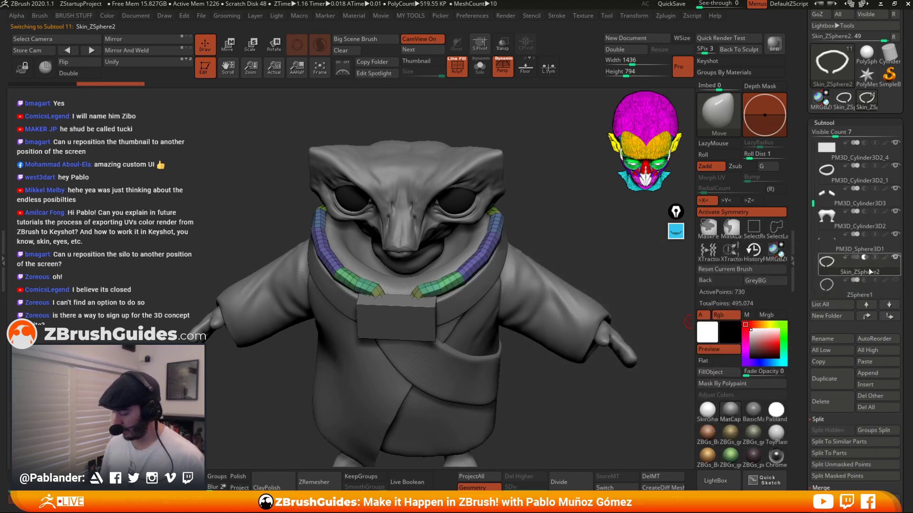
Apply the deformation Smooth to the collar skin mesh to soften its shape.
drag(580, 247, 489, 211)
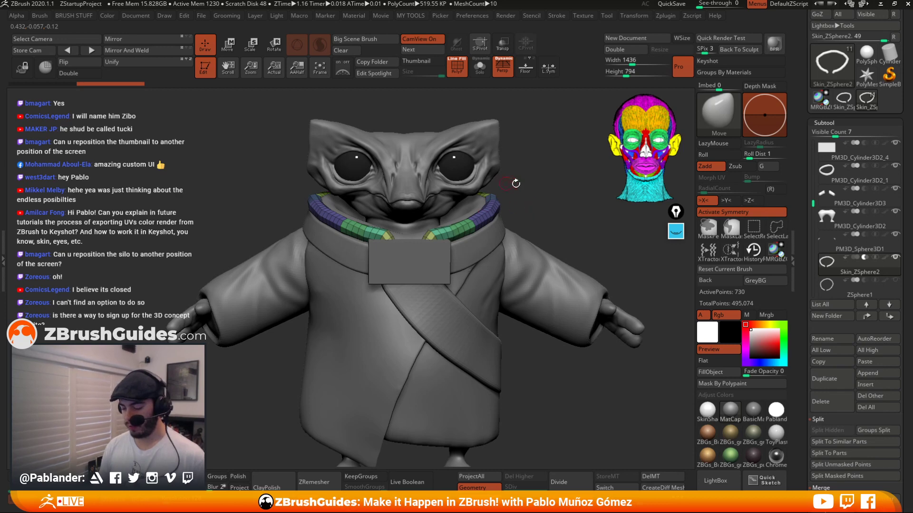
mouse_move(516, 184)
mouse_down()
mouse_move(505, 183)
mouse_move(514, 178)
mouse_move(552, 216)
mouse_up()
click(480, 66)
key(1)
key(2)
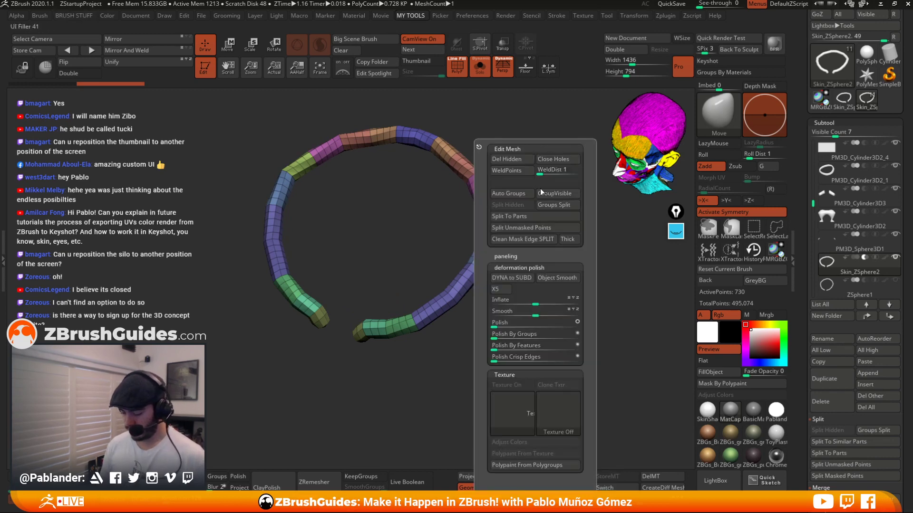
drag(535, 313, 564, 311)
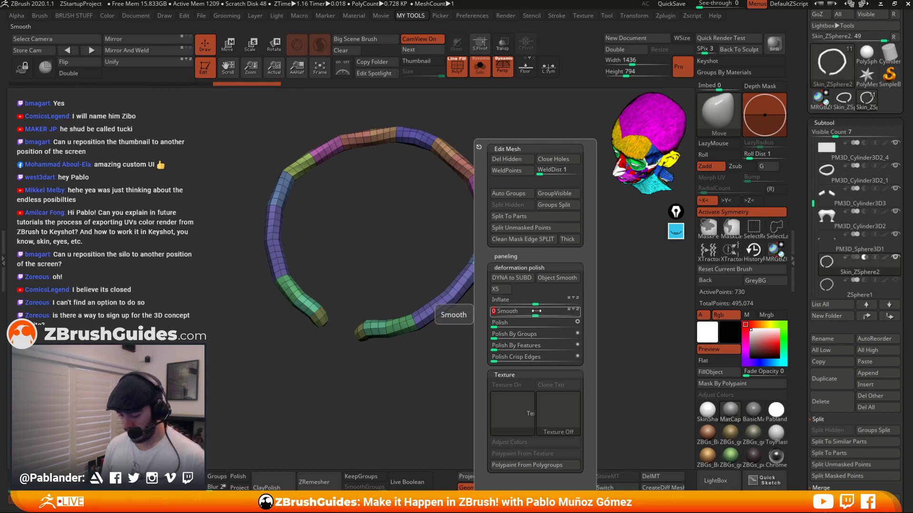
drag(498, 325, 501, 324)
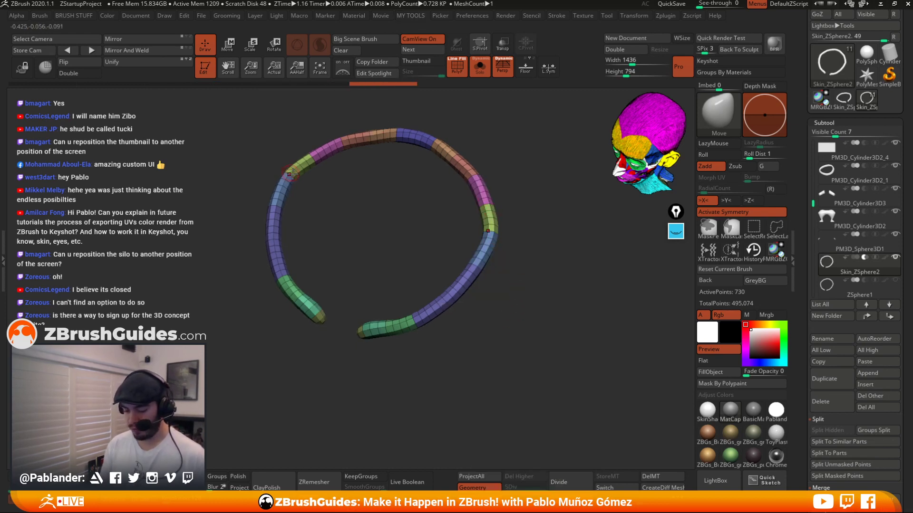
mouse_move(521, 212)
mouse_down()
mouse_move(523, 220)
mouse_move(525, 207)
mouse_move(535, 209)
mouse_move(528, 221)
mouse_move(540, 212)
mouse_move(542, 239)
mouse_up()
Apply the deformation Polish to the collar skin mesh.
key(shift+f)
key(space)
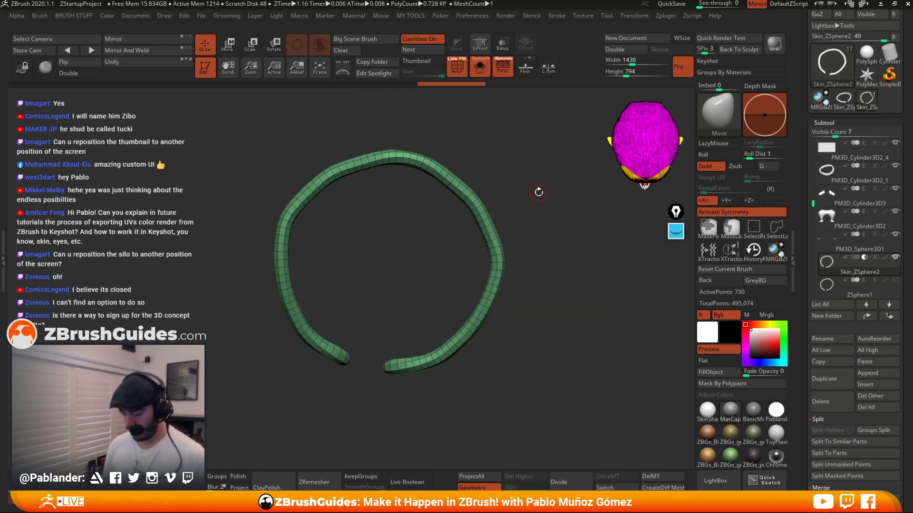
key(2)
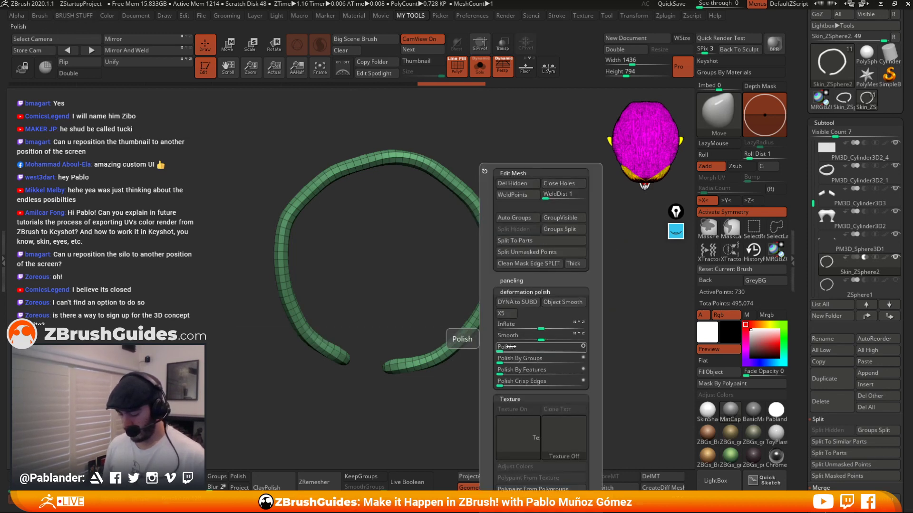
drag(499, 348, 557, 348)
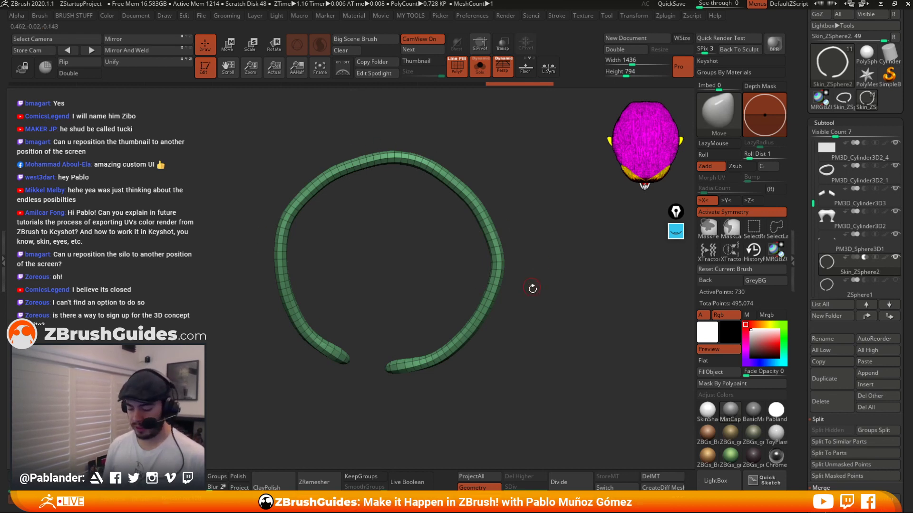
drag(532, 288, 512, 219)
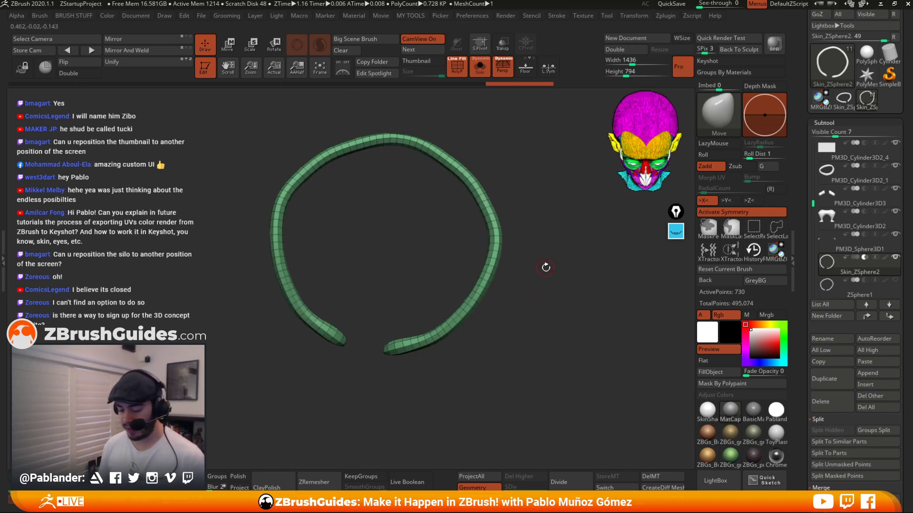
right_click(547, 236)
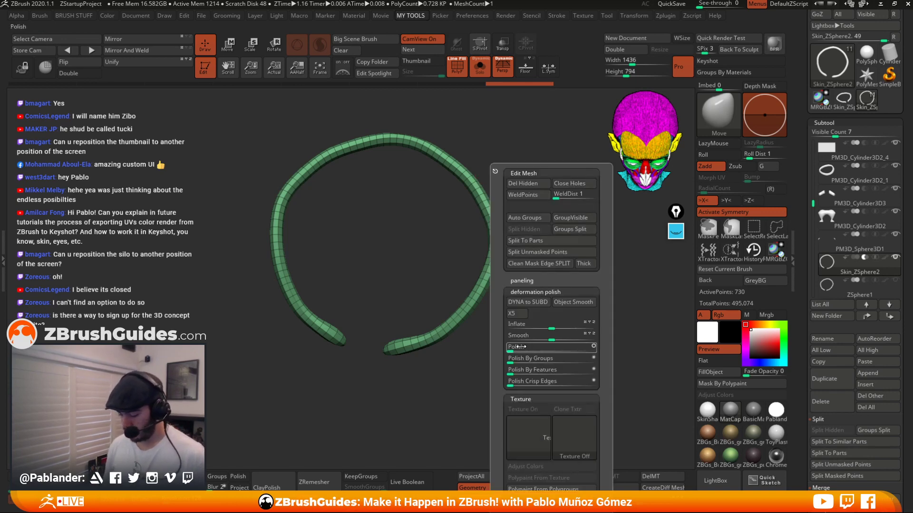
right_click(548, 323)
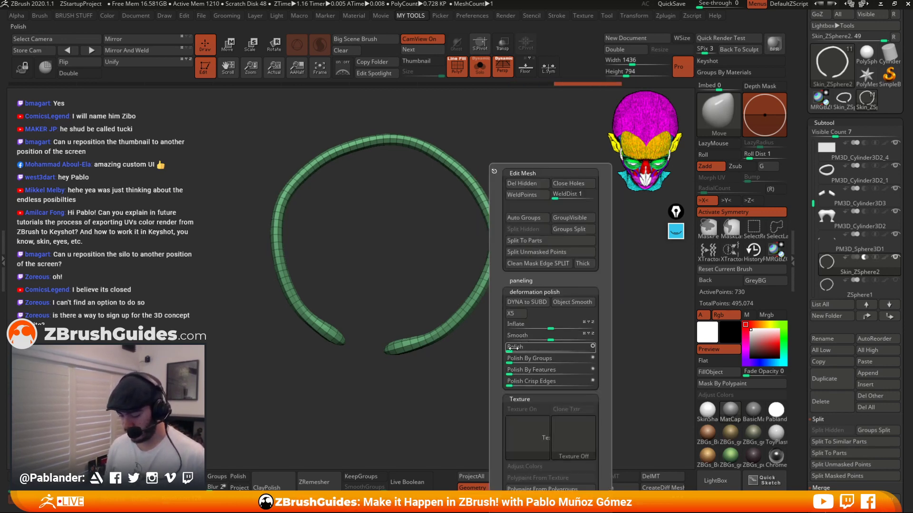
mouse_move(525, 213)
mouse_down()
mouse_move(532, 248)
mouse_move(524, 206)
mouse_up()
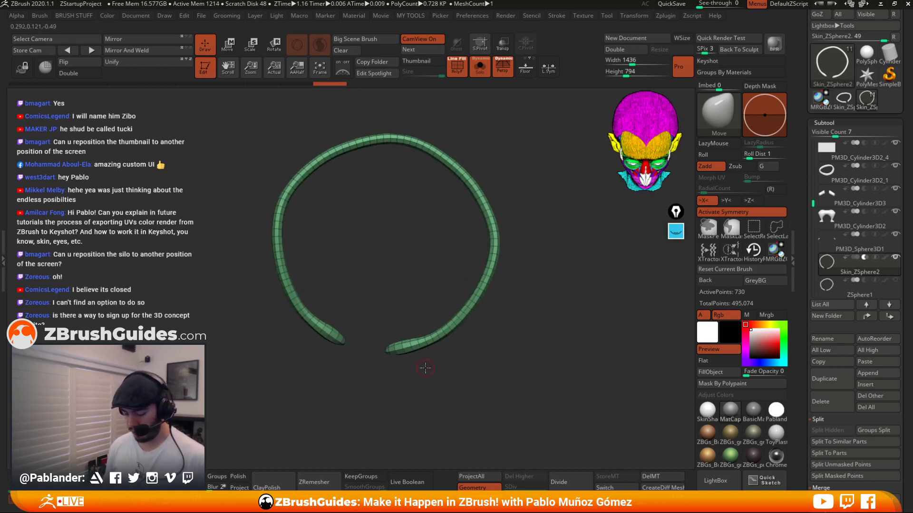
mouse_move(425, 368)
mouse_down()
mouse_move(430, 352)
mouse_move(405, 348)
mouse_move(434, 342)
mouse_move(418, 351)
mouse_up()
key(ctrl+z)
shift+click(321, 49)
key(space)
key(ctrl+z)
Reshape the collar piping ring with the Move brush, widening and adjusting its open front ends.
shift+right_drag(479, 284, 483, 284)
key(space)
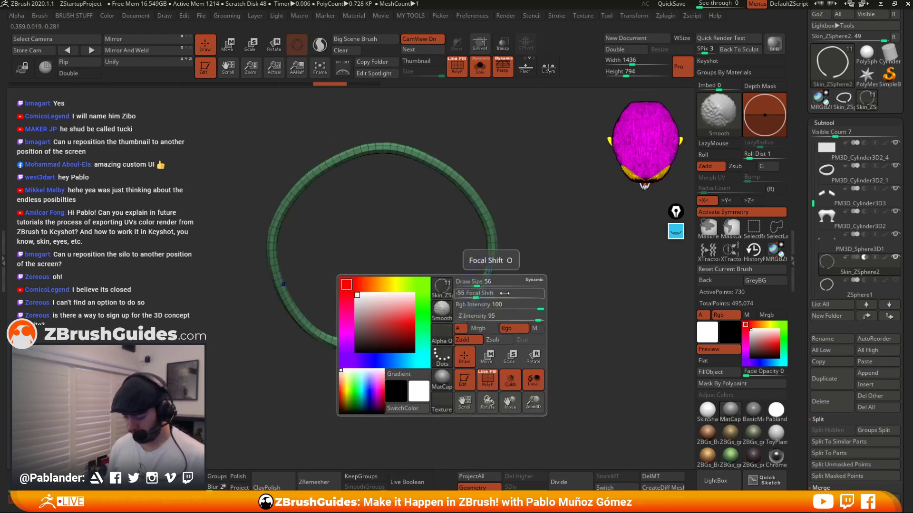
drag(511, 306, 507, 306)
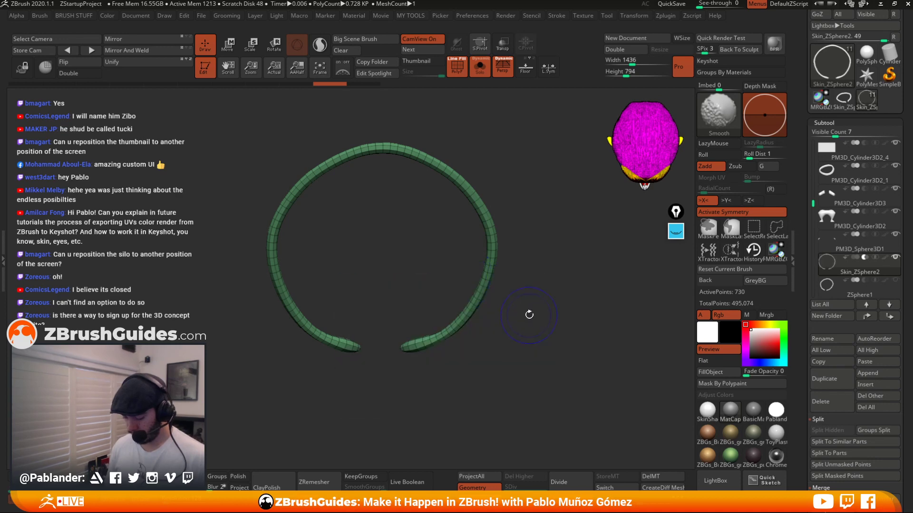
key(space)
drag(542, 338, 556, 338)
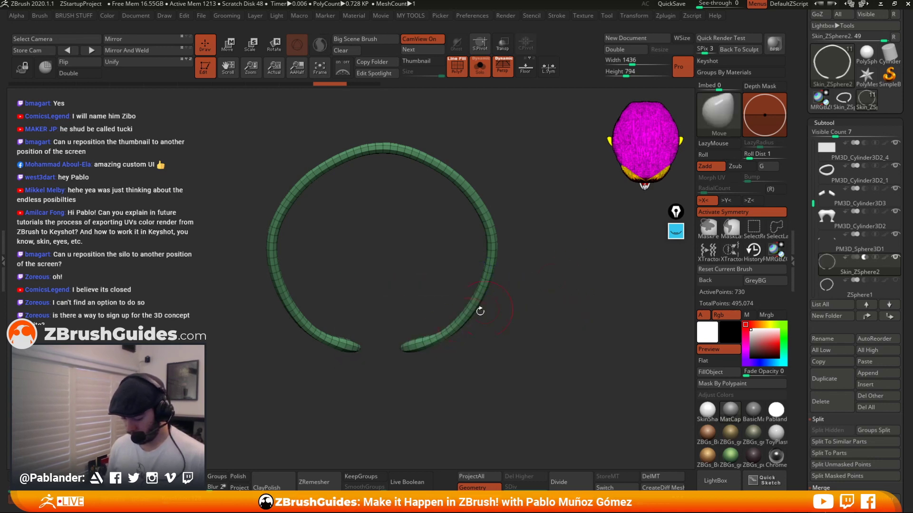
shift+drag(432, 341, 421, 347)
right_drag(458, 364, 470, 364)
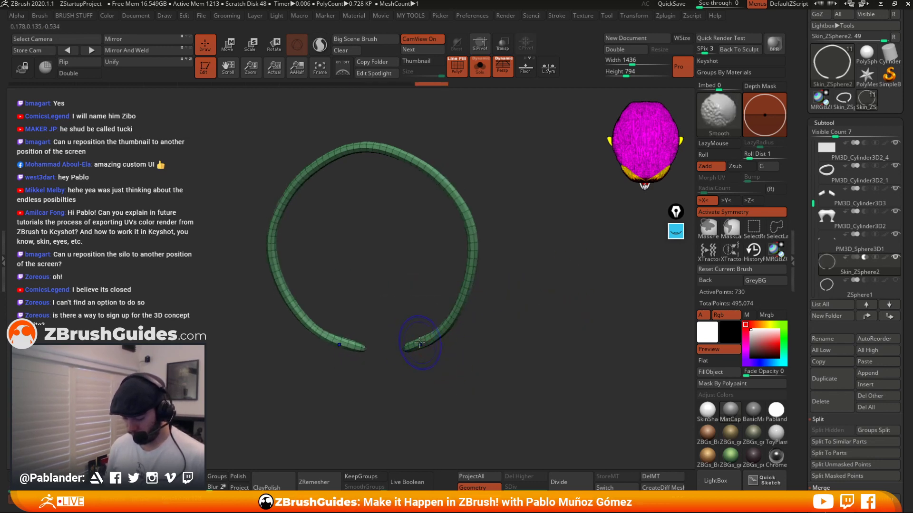
shift+drag(420, 338, 416, 346)
right_drag(451, 352, 457, 318)
shift+drag(430, 328, 443, 314)
mouse_move(495, 289)
right_down()
mouse_move(501, 302)
mouse_move(466, 265)
mouse_move(452, 271)
mouse_move(508, 284)
mouse_move(522, 303)
right_up()
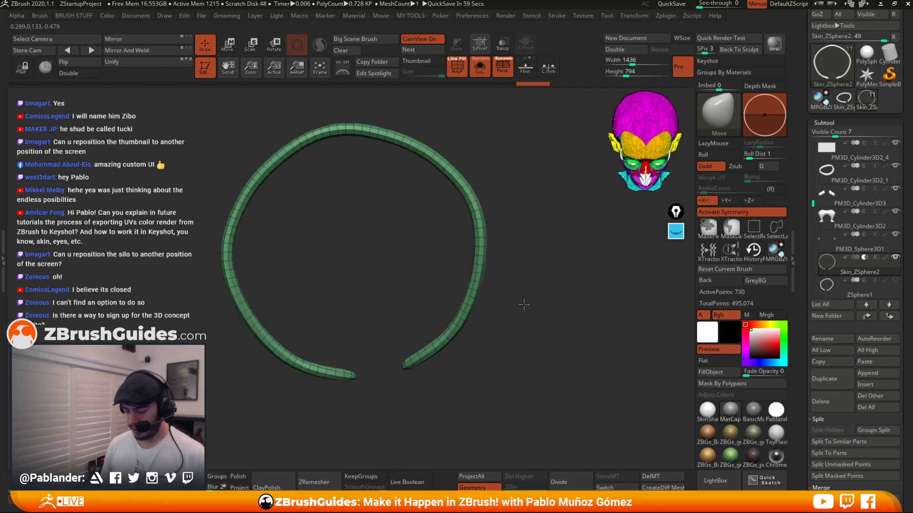
Return to the full character view and apply the deformation Inflate at 21 to thicken the piping.
click(480, 69)
right_drag(526, 266, 512, 190)
key(space)
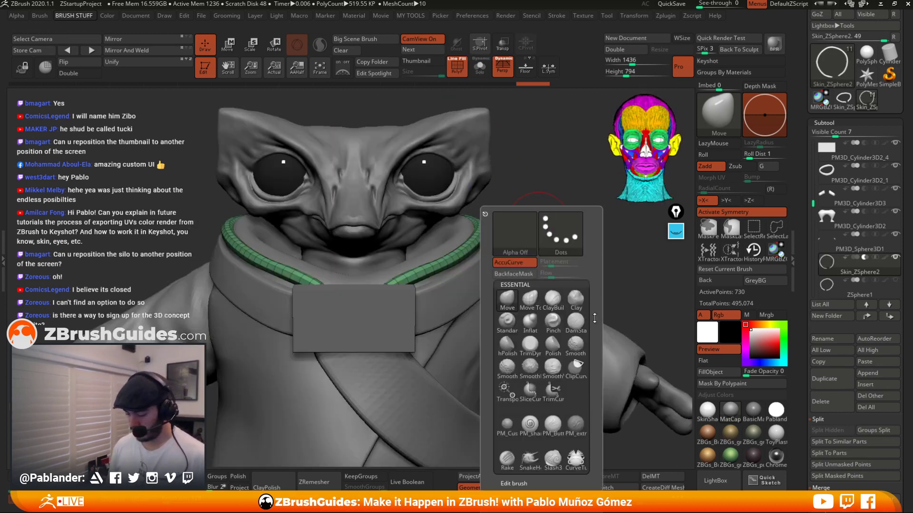
key(2)
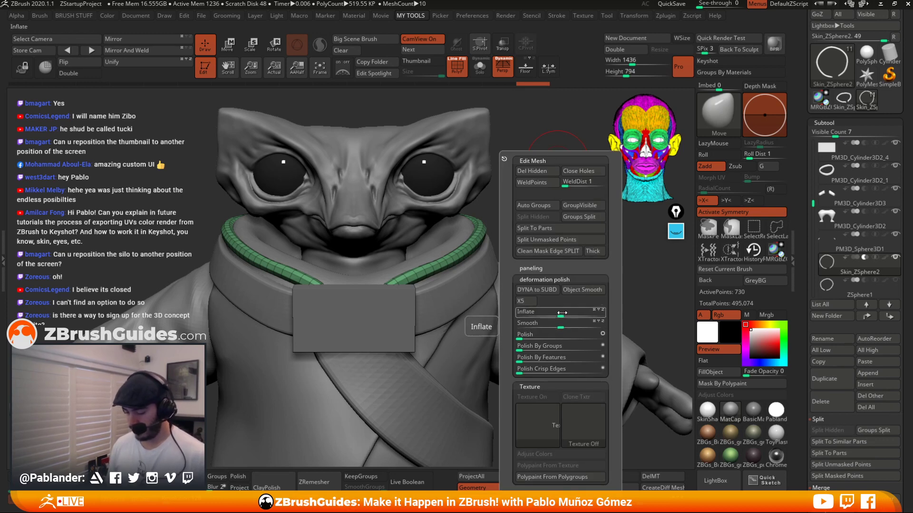
drag(561, 312, 570, 312)
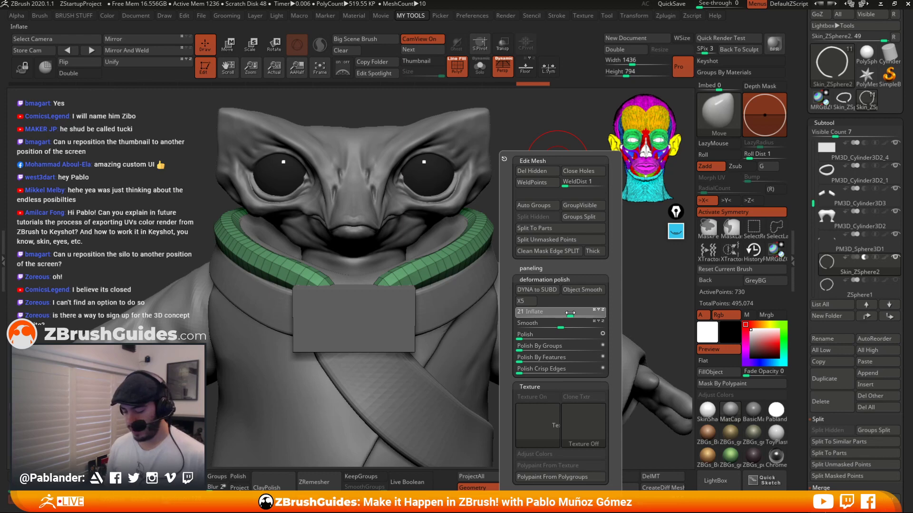
Orbit around the character to inspect the thickened collar piping from several angles.
alt+drag(558, 258, 516, 200)
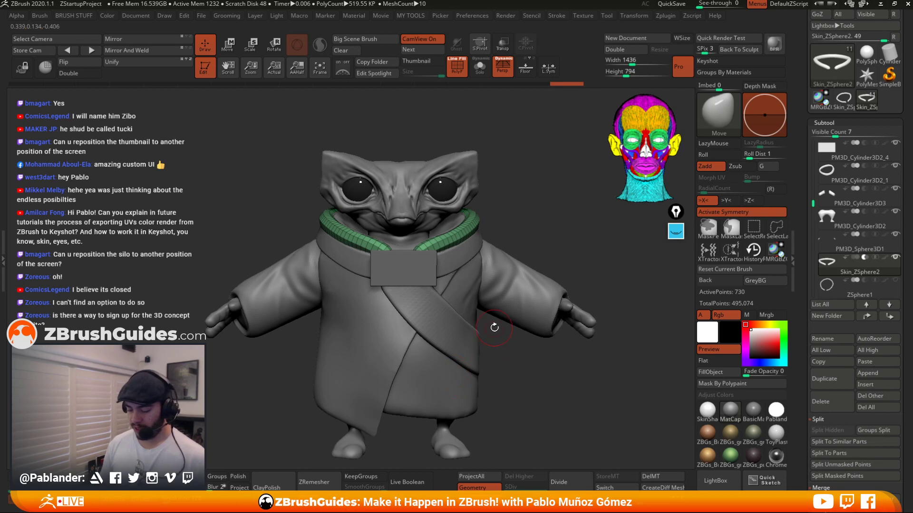
alt+drag(496, 362, 487, 347)
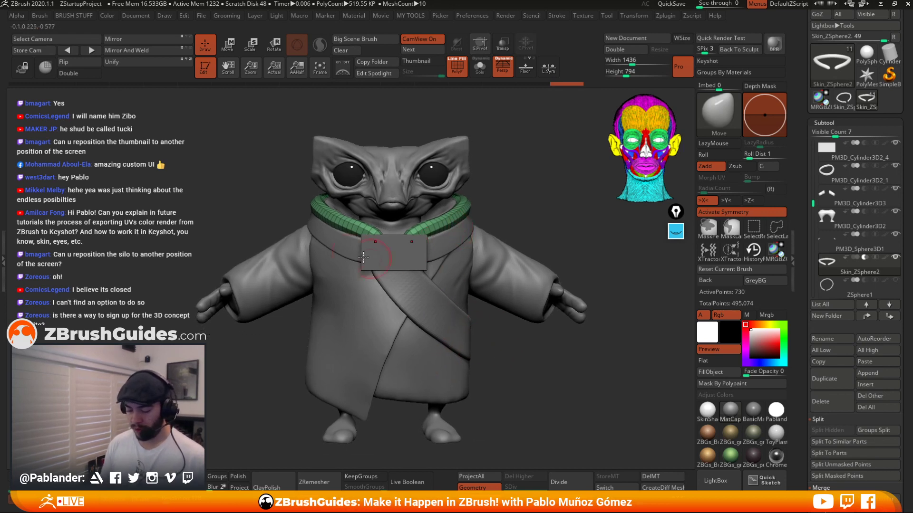
alt+click(428, 294)
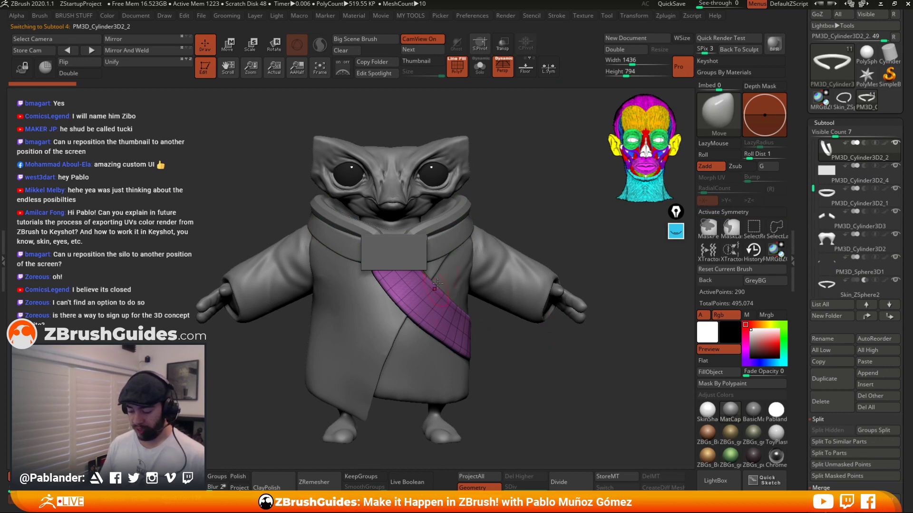
alt+click(450, 218)
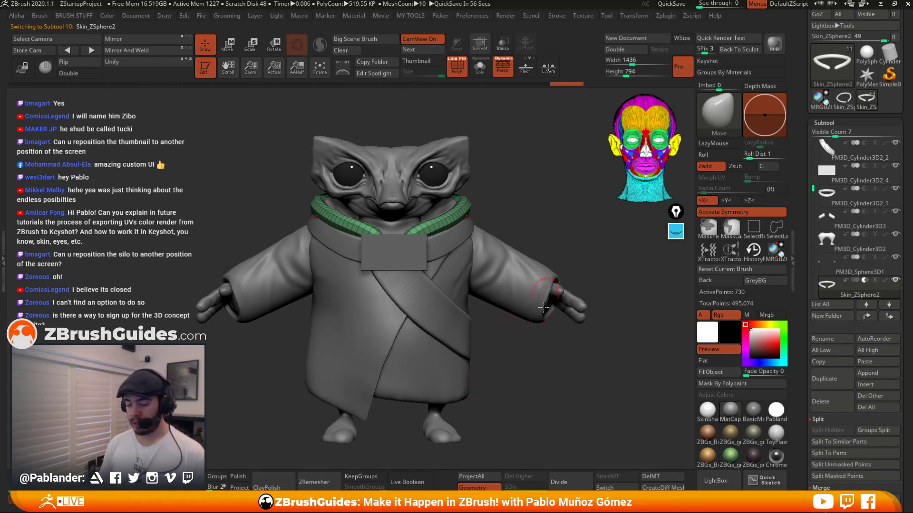
drag(538, 367, 530, 328)
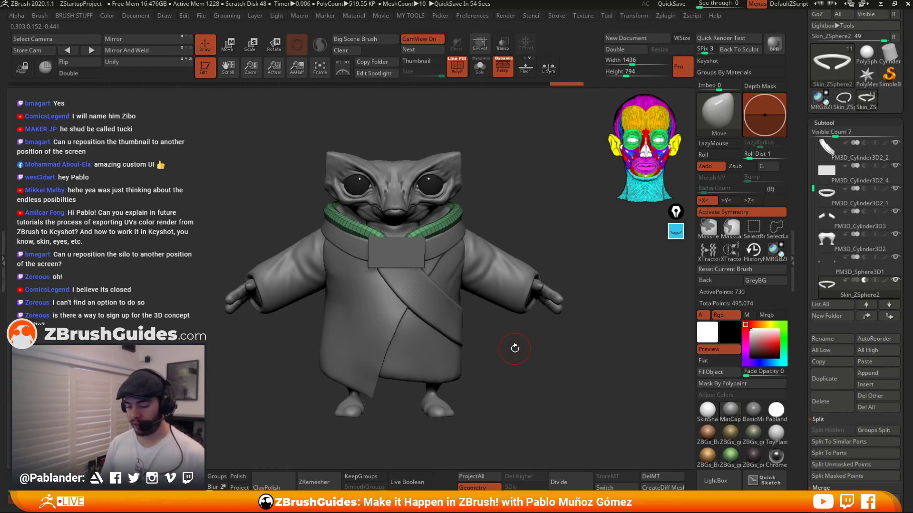
drag(544, 238, 536, 216)
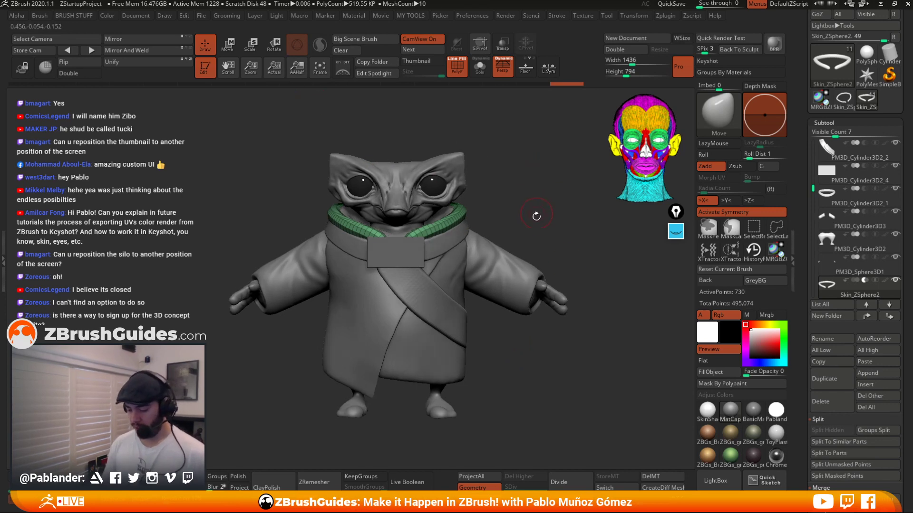
Repeat the Inflate deformation on the piping and undo it.
key(1)
drag(542, 323, 559, 322)
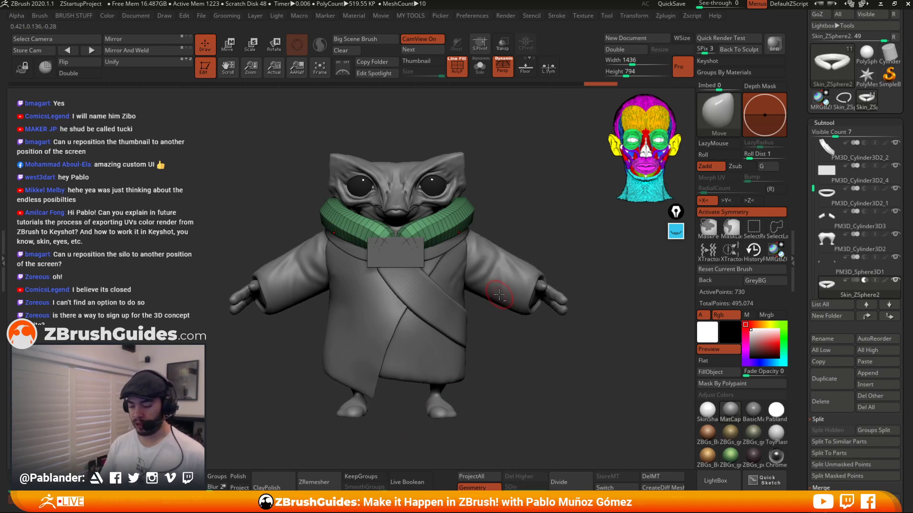
alt+drag(524, 211, 509, 195)
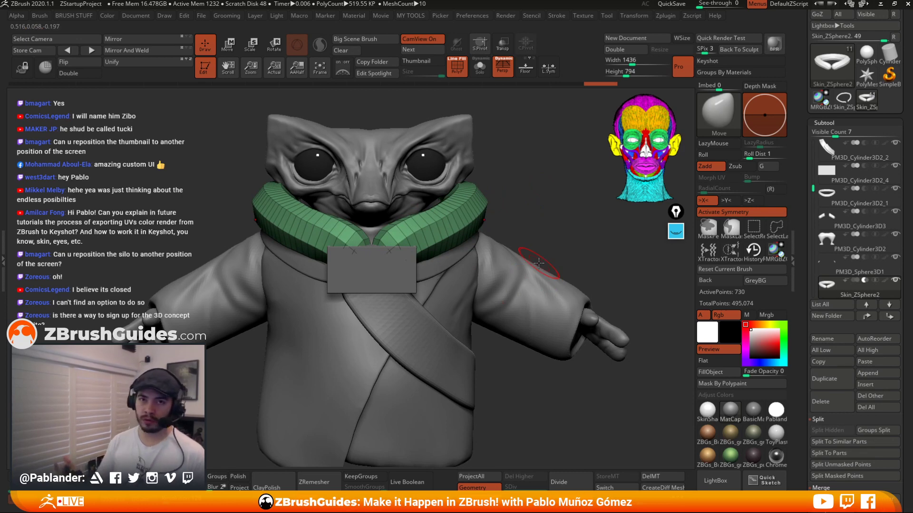
key(ctrl+z)
key(ctrl+z)
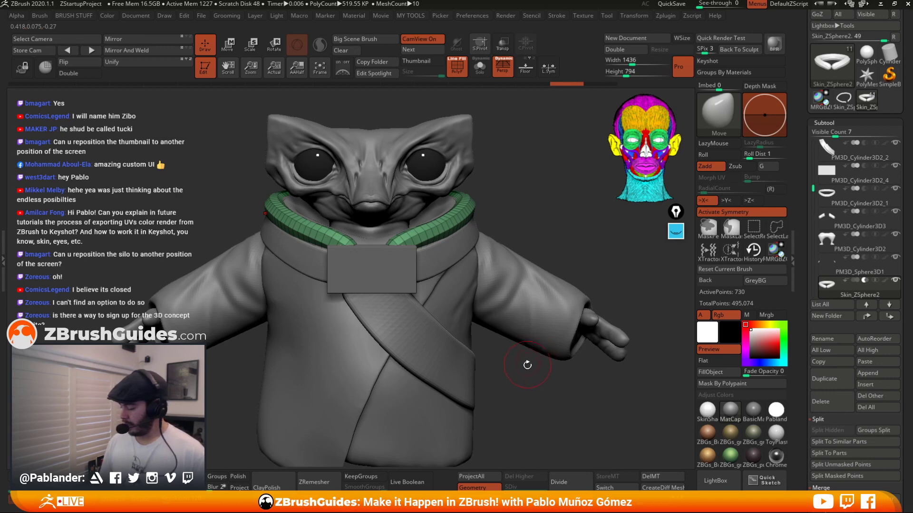
Duplicate the collar piping subtool and reposition the copy along the collar with the Move gizmo.
alt+drag(524, 371, 525, 354)
click(833, 380)
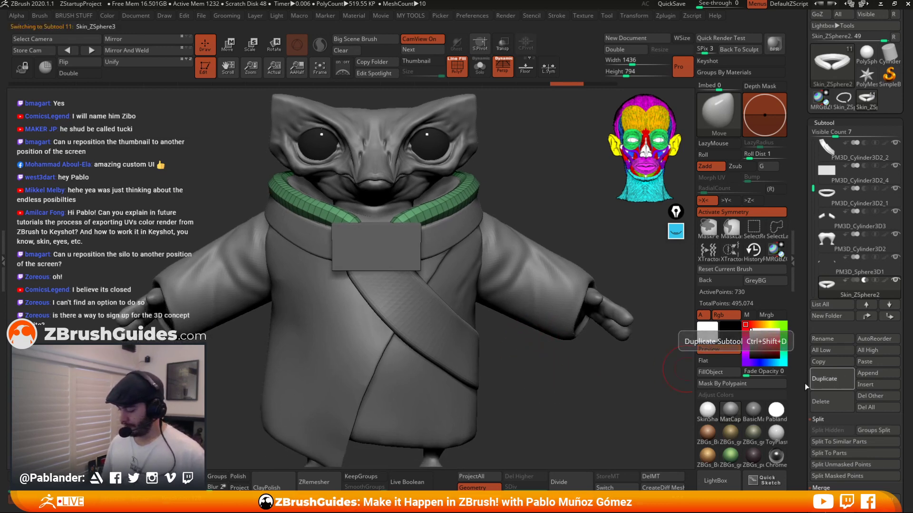
key(w)
alt+drag(506, 155, 554, 181)
alt+drag(532, 185, 487, 172)
drag(487, 174, 481, 198)
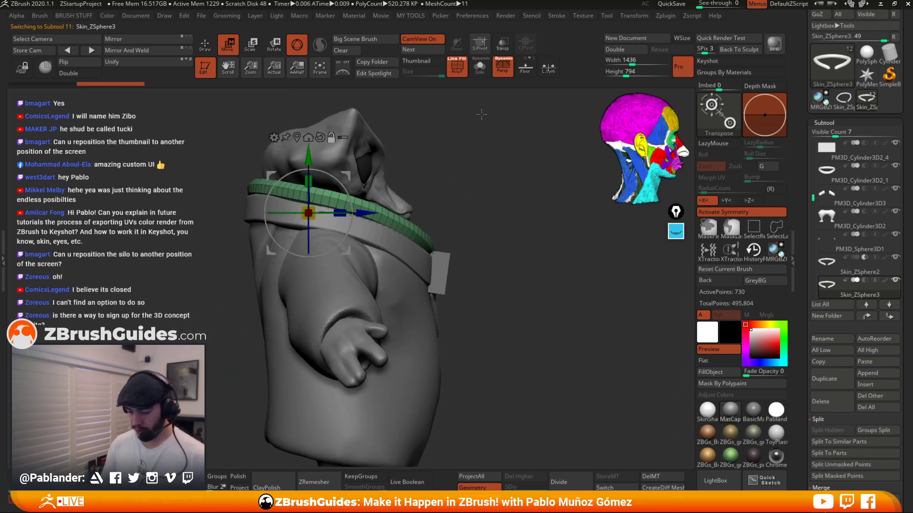
click(501, 74)
drag(507, 123, 486, 210)
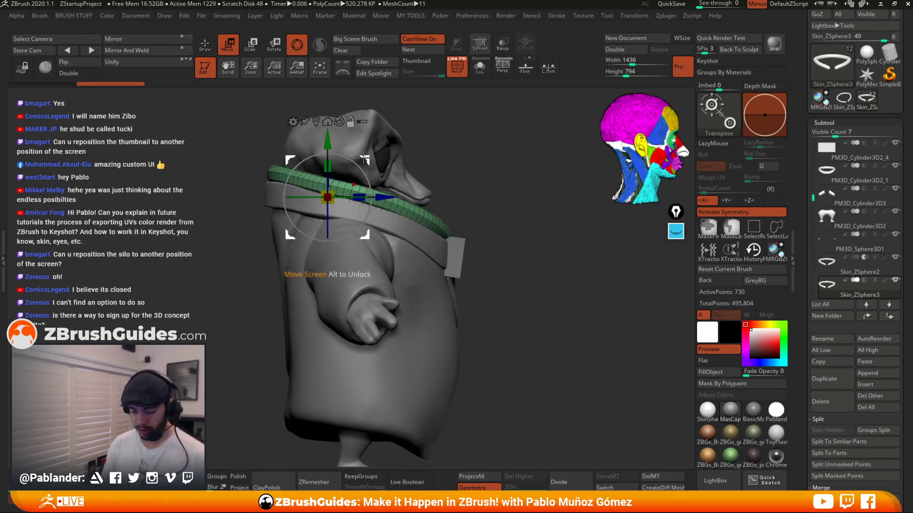
drag(379, 167, 485, 196)
drag(533, 163, 485, 284)
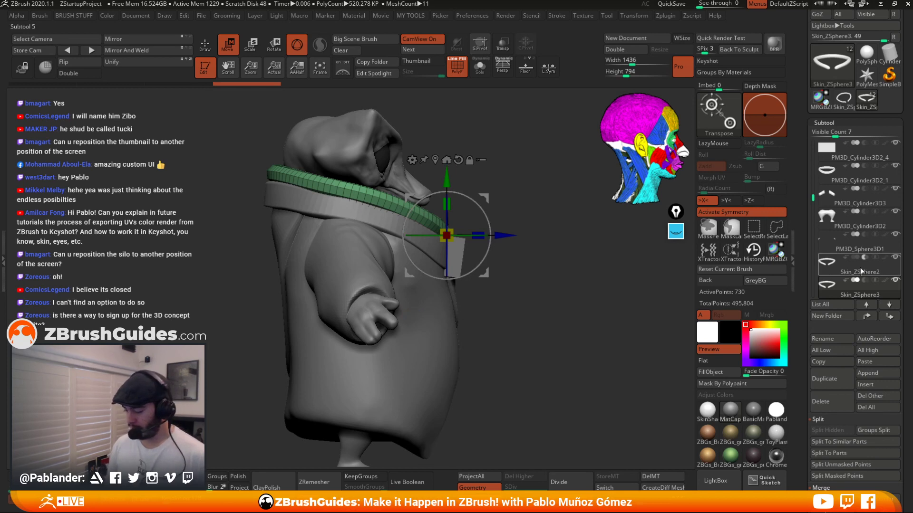
alt+drag(451, 165, 494, 218)
drag(594, 206, 508, 279)
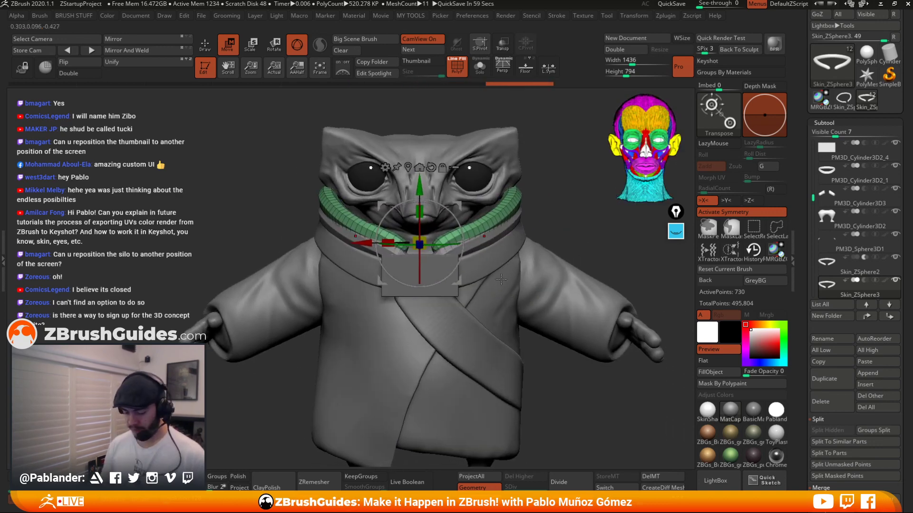
Reshape the duplicated piping with the Move brush to follow the front opening of the collar.
click(209, 50)
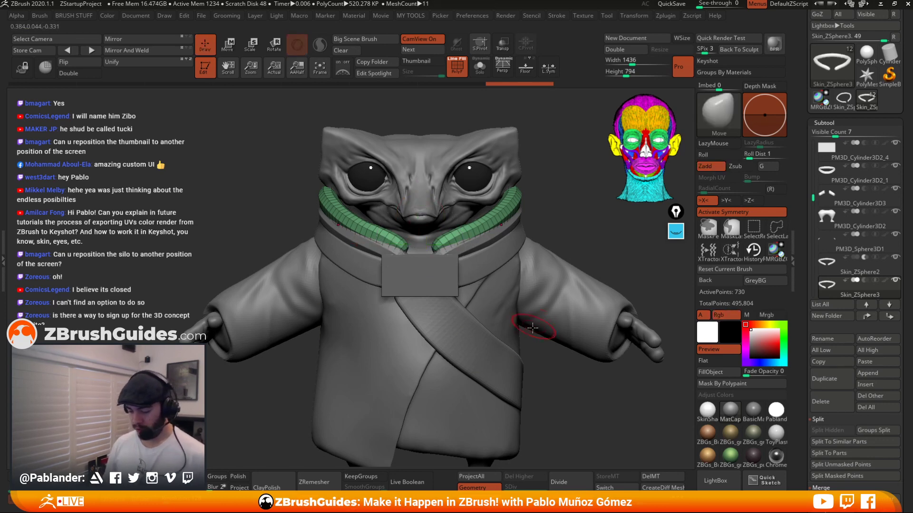
drag(526, 333, 510, 241)
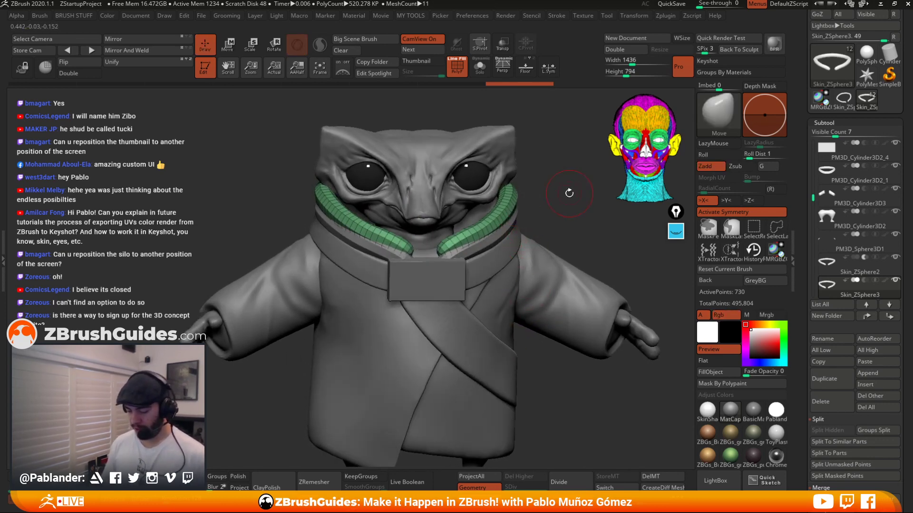
mouse_move(569, 193)
mouse_down()
mouse_move(540, 210)
mouse_move(546, 193)
mouse_move(566, 187)
mouse_move(541, 214)
mouse_move(553, 189)
mouse_up()
key(space)
key(space)
click(531, 262)
click(529, 260)
key(space)
mouse_move(506, 245)
mouse_down()
mouse_move(506, 255)
mouse_move(454, 272)
mouse_move(462, 271)
mouse_up()
key(space)
right_drag(469, 257, 470, 269)
drag(430, 281, 427, 272)
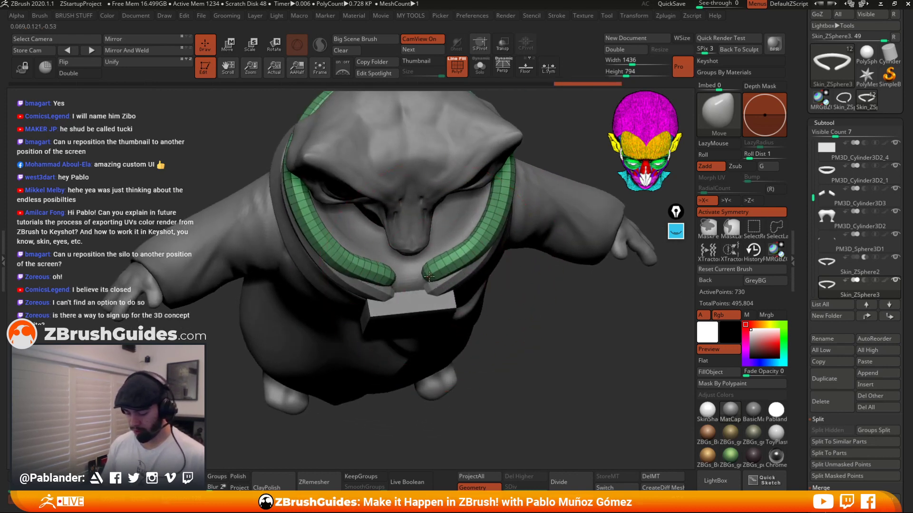
Adjust the piping around the sides and back of the collar with the Move brush.
drag(499, 242, 492, 233)
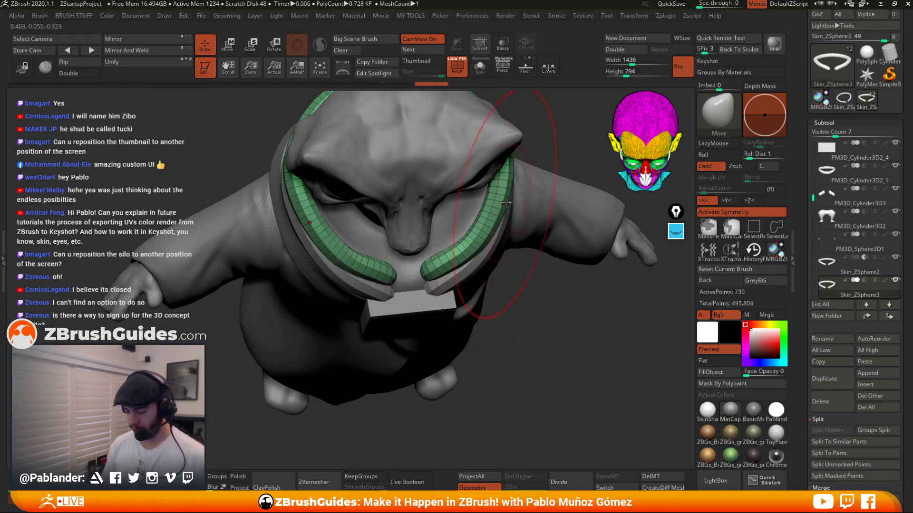
mouse_move(558, 124)
mouse_down()
mouse_move(521, 162)
mouse_move(536, 170)
mouse_move(469, 186)
mouse_move(508, 198)
mouse_move(478, 204)
mouse_move(463, 230)
mouse_up()
mouse_move(505, 201)
mouse_down()
mouse_move(528, 202)
mouse_move(515, 220)
mouse_up()
mouse_move(442, 201)
mouse_down()
mouse_move(512, 194)
mouse_move(437, 198)
mouse_move(443, 234)
mouse_move(483, 243)
mouse_up()
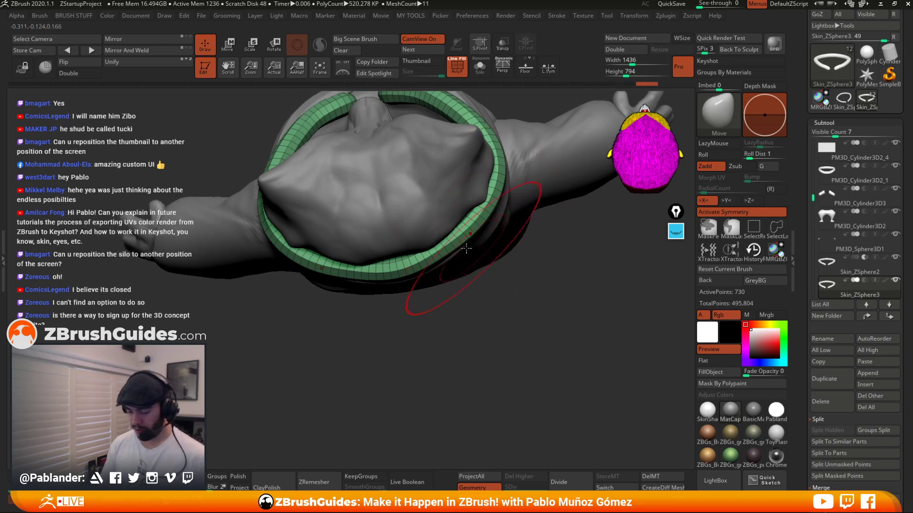
drag(336, 265, 338, 271)
drag(497, 337, 495, 255)
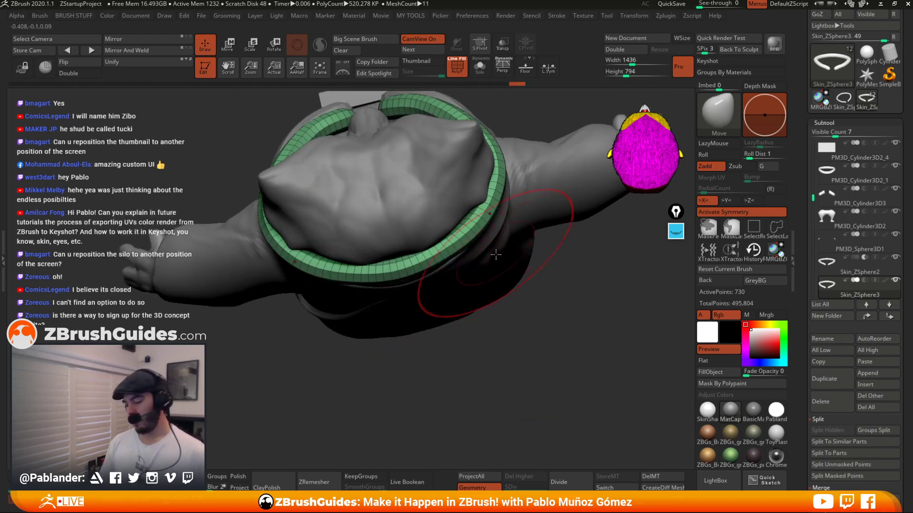
drag(498, 213, 503, 175)
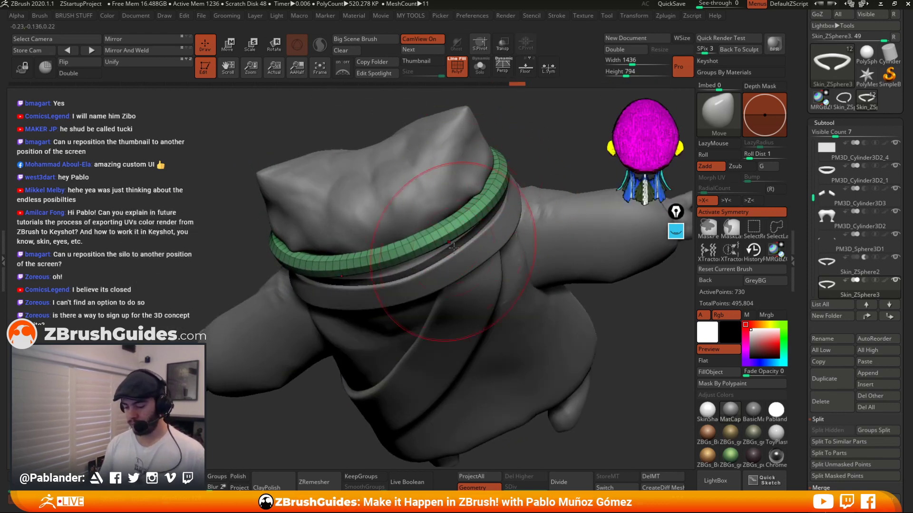
shift+drag(481, 249, 475, 204)
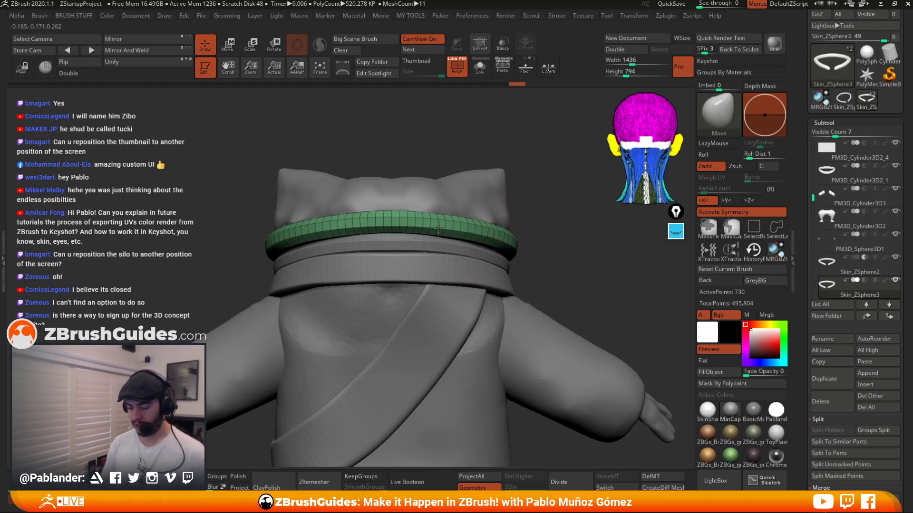
Set the brush draw size to 140 and push the front piping ends into place with the Move brush.
mouse_move(438, 228)
mouse_down()
mouse_move(479, 238)
mouse_move(569, 235)
mouse_move(490, 243)
mouse_move(470, 259)
mouse_up()
key(space)
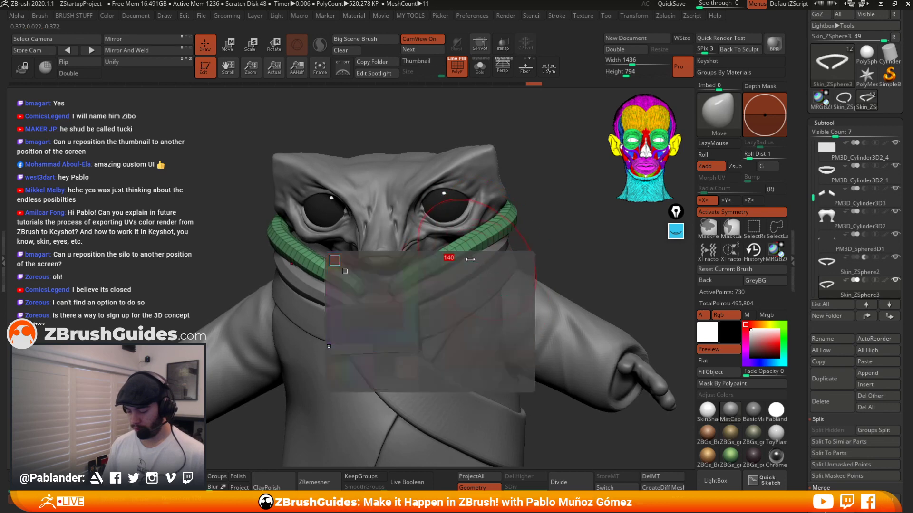
right_drag(470, 259, 457, 260)
key(space)
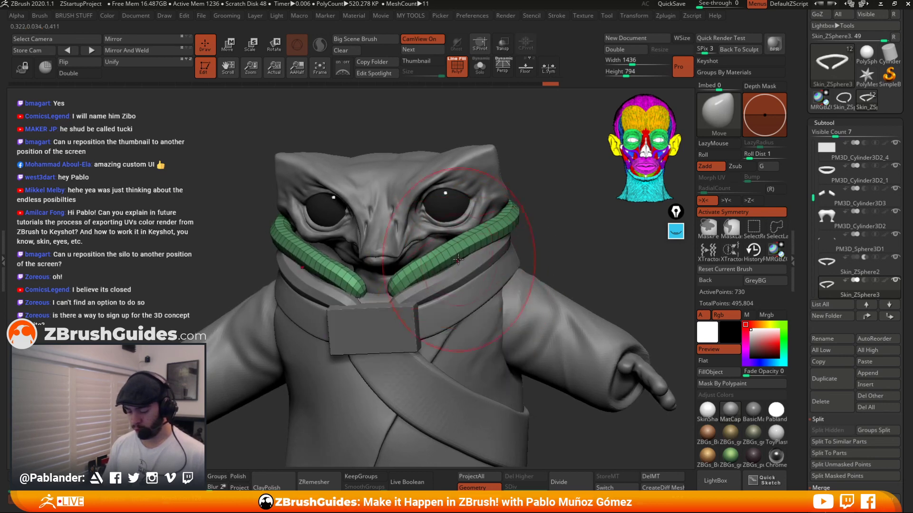
drag(545, 224, 533, 238)
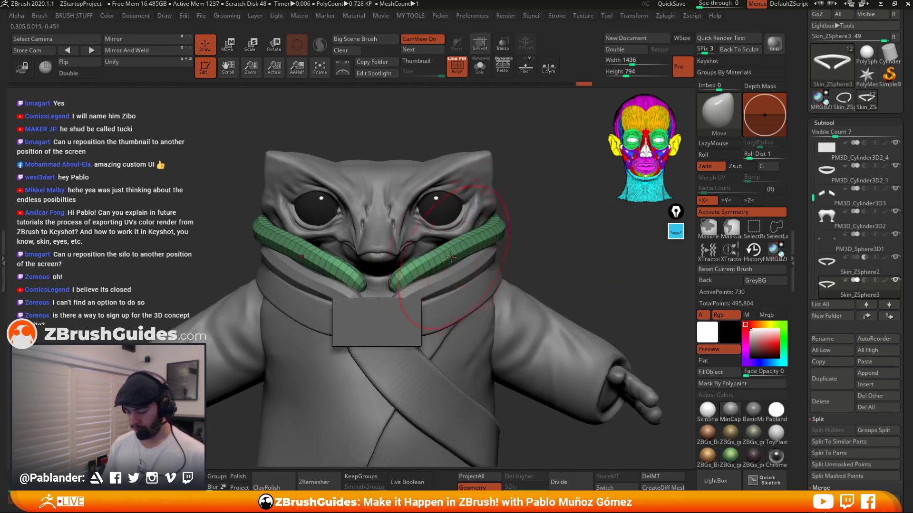
mouse_move(394, 287)
right_down()
mouse_move(359, 303)
mouse_move(386, 277)
mouse_move(455, 267)
right_up()
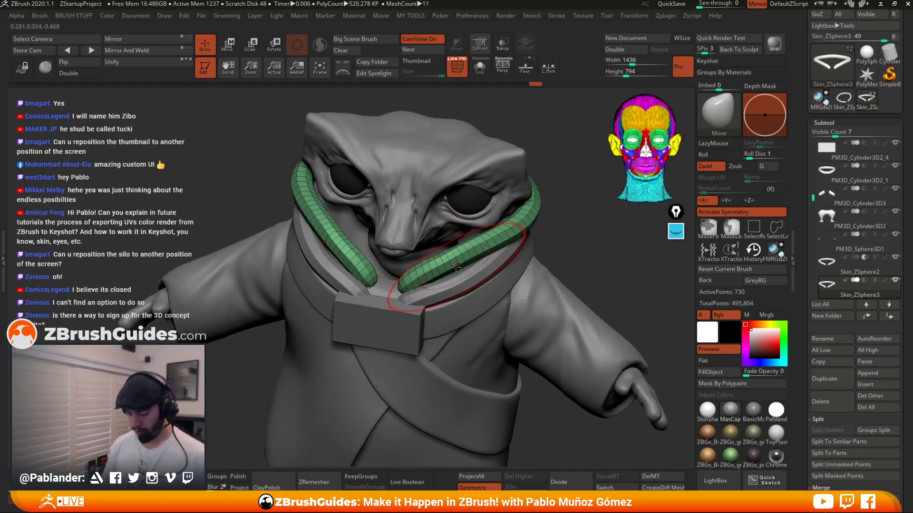
right_click(518, 242)
shift+right_drag(518, 222, 515, 230)
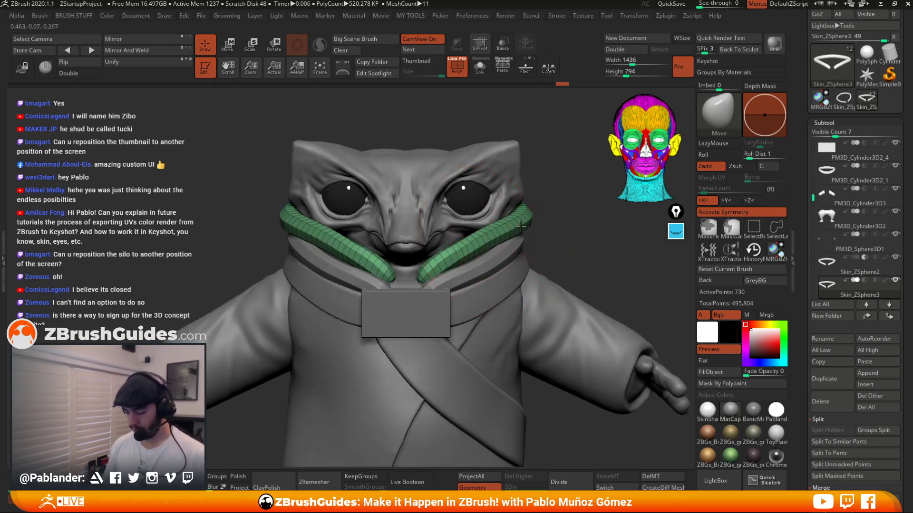
Nudge the piping end at the collar's front opening into place with the Move brush.
mouse_move(537, 218)
right_down()
mouse_move(529, 223)
mouse_move(547, 224)
mouse_move(526, 223)
mouse_move(518, 244)
right_up()
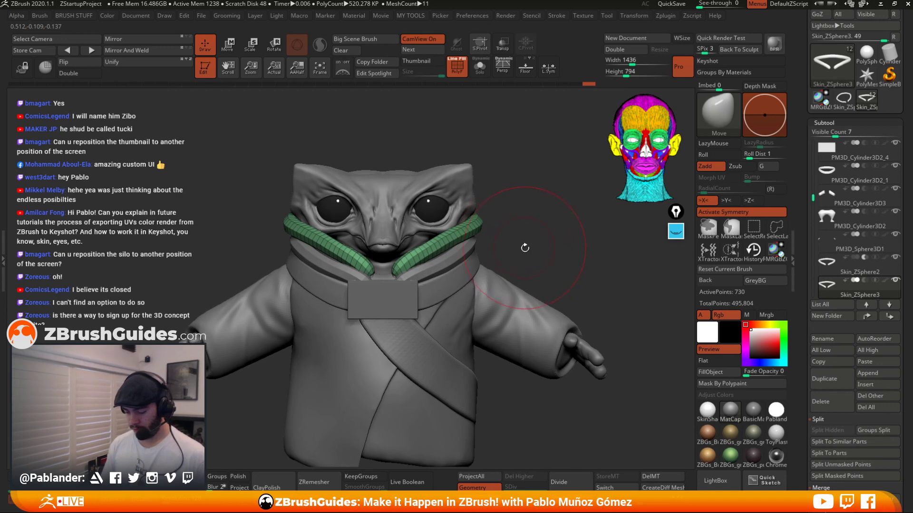
drag(510, 232, 430, 383)
alt+click(459, 261)
alt+click(489, 219)
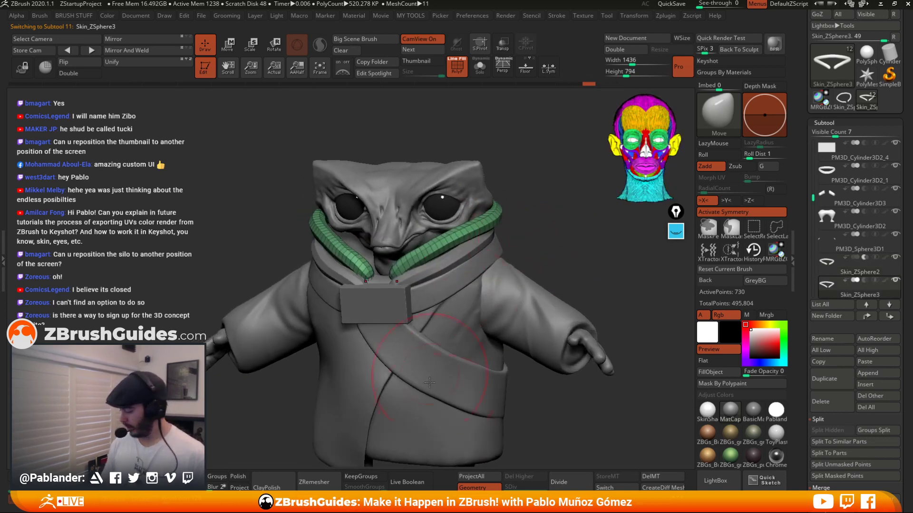
Duplicate the piping subtool again and shift the new copy up along the collar with the Move gizmo.
click(830, 381)
key(w)
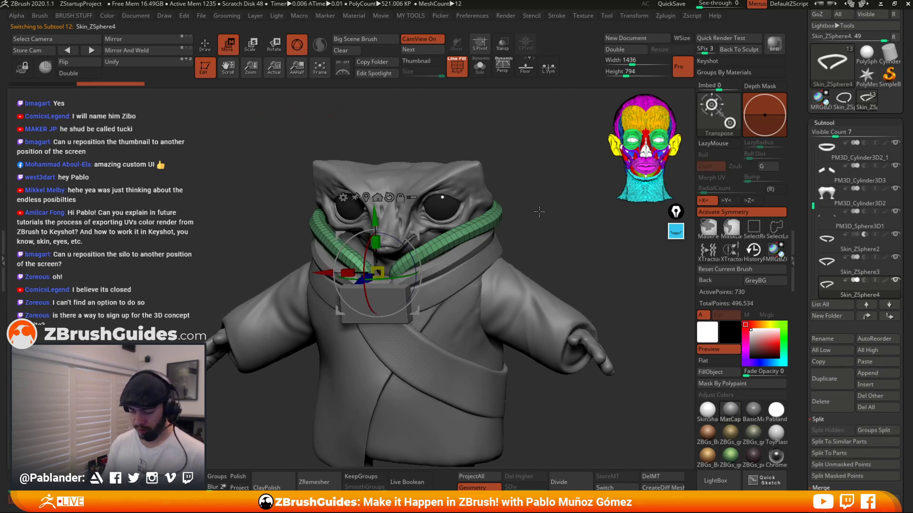
drag(539, 212, 413, 244)
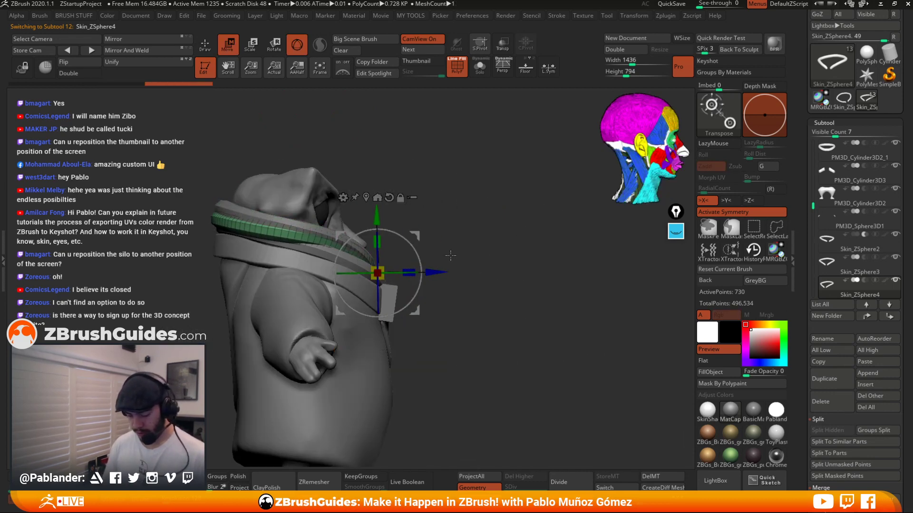
drag(450, 256, 435, 280)
drag(471, 249, 477, 220)
Reshape the new piping copy with the Move brush so it wraps around the back and shoulders of the collar.
click(205, 45)
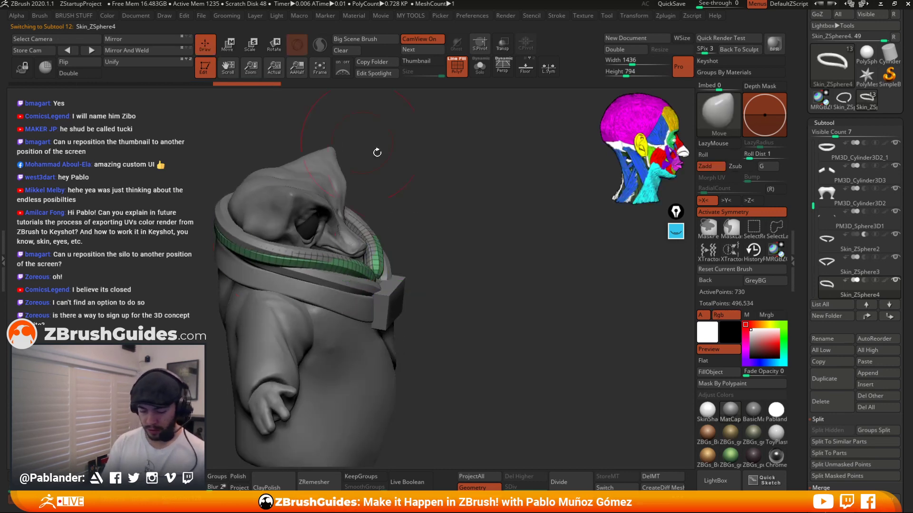
mouse_move(377, 151)
mouse_down()
mouse_move(469, 183)
mouse_move(457, 224)
mouse_up()
right_click(445, 247)
mouse_move(445, 247)
right_down()
mouse_move(443, 234)
mouse_move(423, 247)
mouse_move(452, 199)
mouse_move(503, 157)
mouse_move(494, 254)
right_up()
right_click(444, 234)
right_drag(397, 233, 425, 225)
mouse_move(488, 232)
right_down()
mouse_move(446, 222)
mouse_move(460, 158)
right_up()
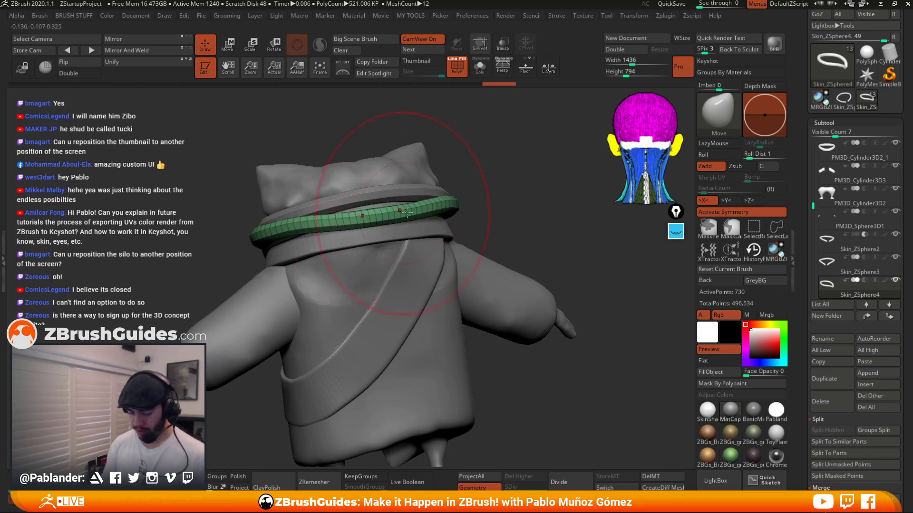
mouse_move(406, 210)
right_down()
mouse_move(449, 203)
mouse_move(550, 229)
mouse_move(476, 217)
right_up()
right_click(481, 220)
right_drag(532, 217, 500, 218)
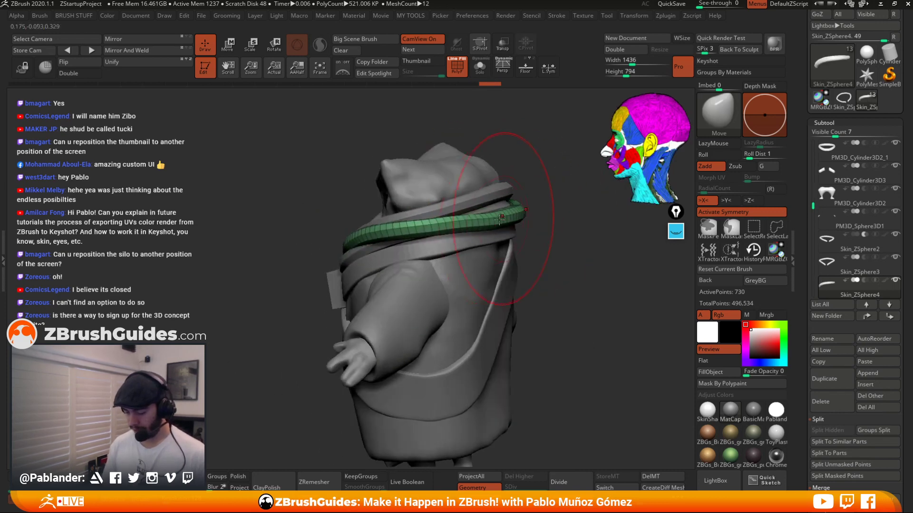
mouse_move(432, 235)
mouse_down()
mouse_move(509, 221)
mouse_move(497, 228)
mouse_up()
mouse_move(507, 240)
right_down()
mouse_move(546, 255)
mouse_move(540, 265)
mouse_move(576, 342)
right_up()
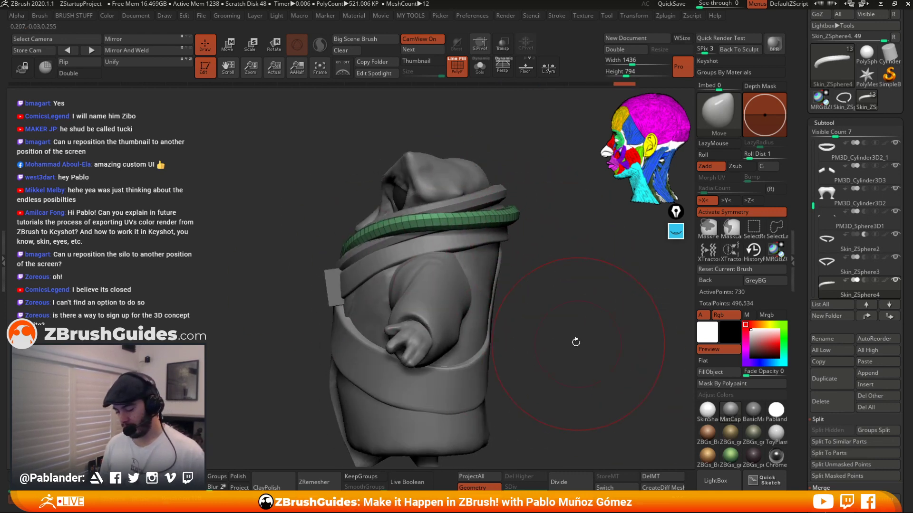
click(452, 72)
click(672, 235)
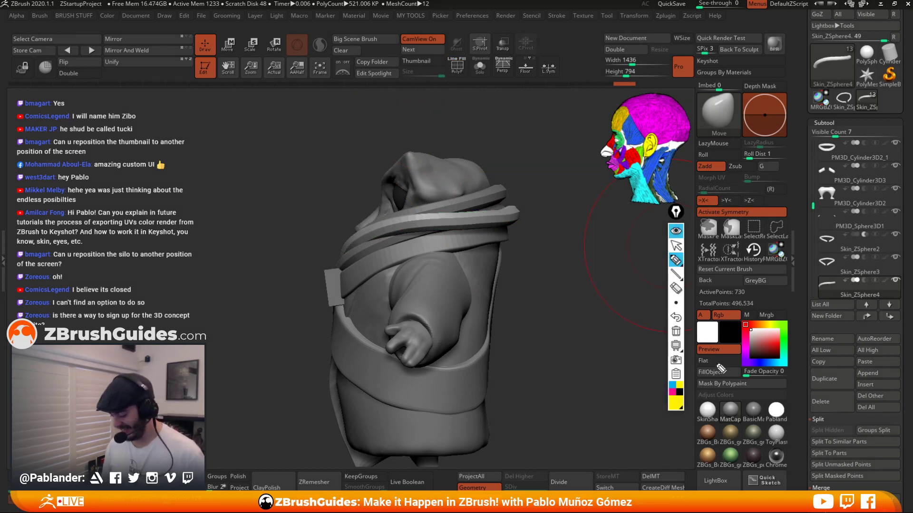
click(673, 392)
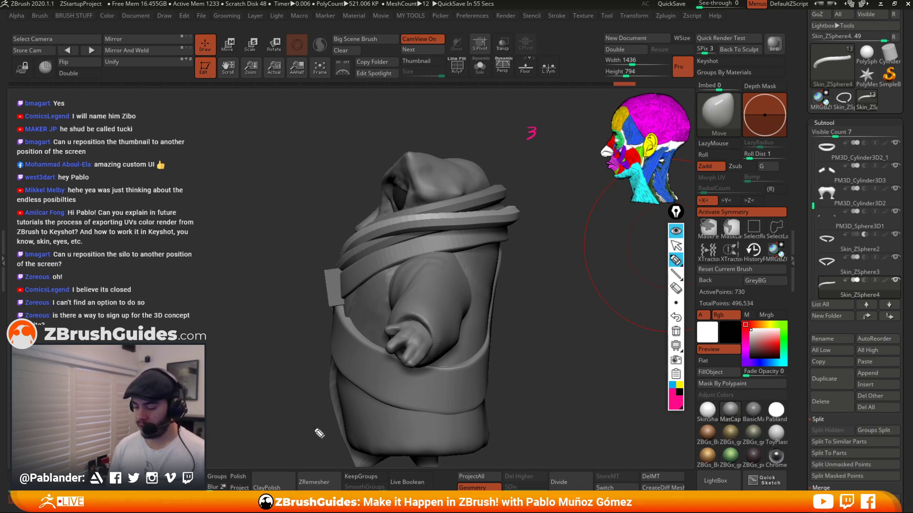
mouse_move(335, 179)
mouse_down()
mouse_move(457, 122)
mouse_move(438, 142)
mouse_up()
mouse_move(354, 177)
mouse_down()
mouse_move(467, 139)
mouse_move(339, 172)
mouse_move(327, 187)
mouse_up()
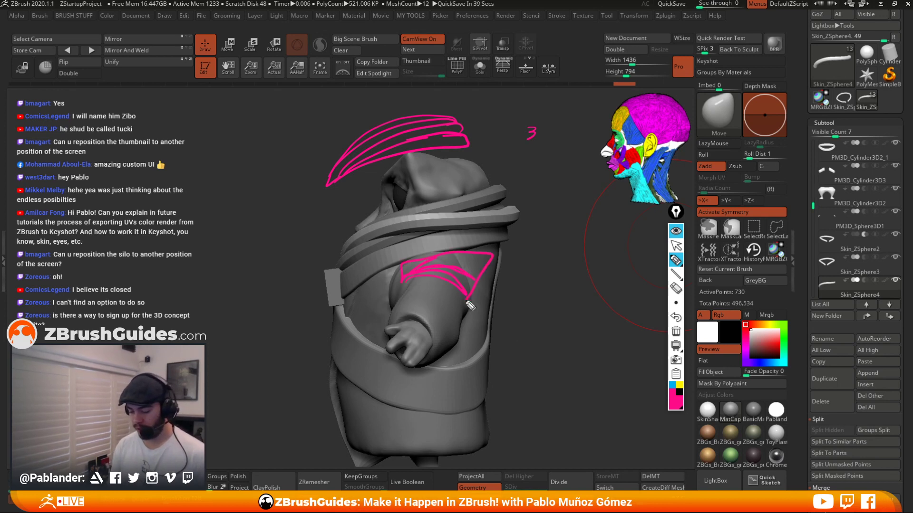
drag(470, 306, 485, 252)
click(676, 317)
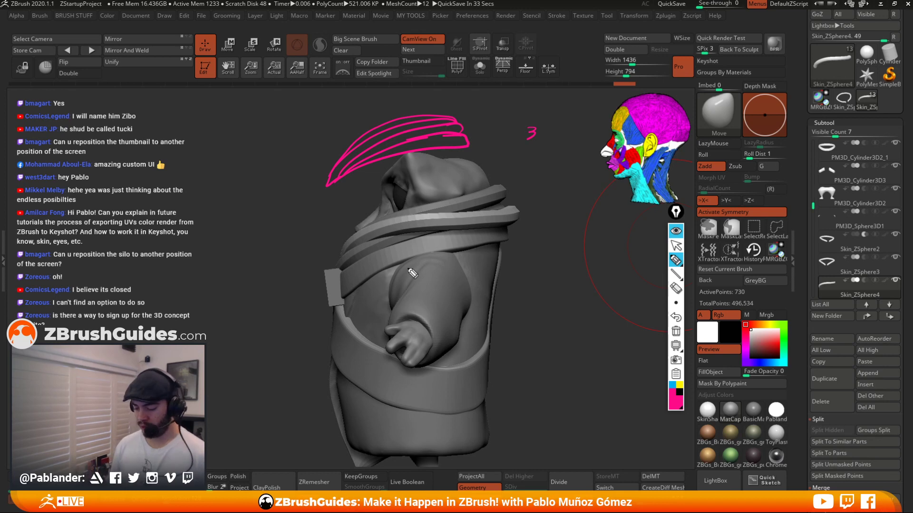
click(673, 385)
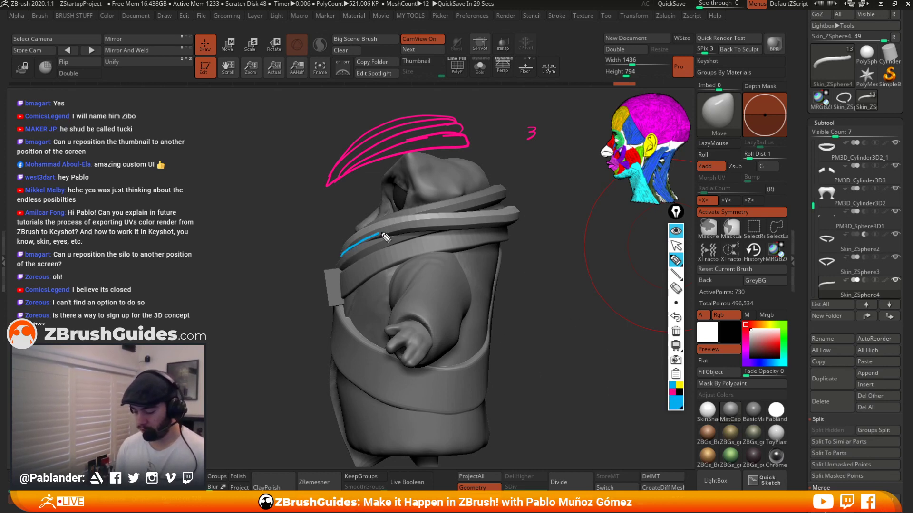
drag(383, 236, 477, 235)
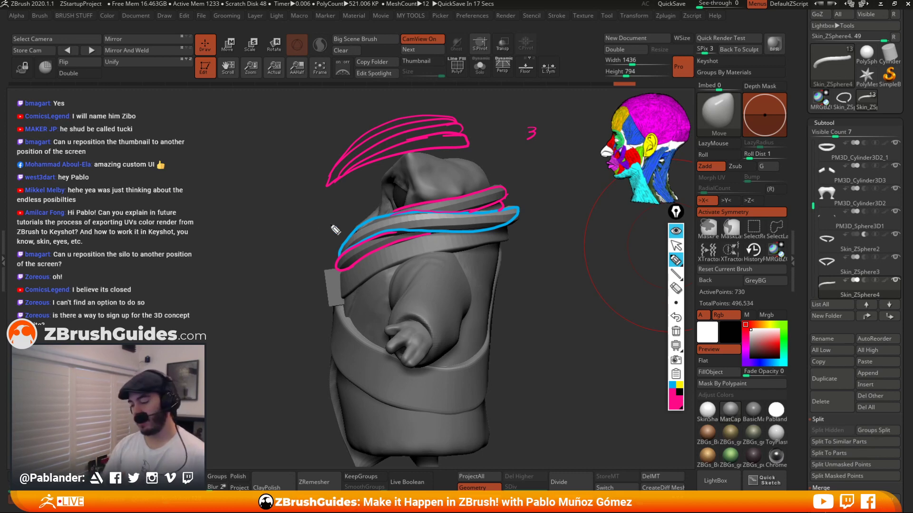
click(675, 331)
Refine the curve of the piping rings from the top view with the Move brush.
mouse_move(638, 259)
mouse_down()
mouse_move(592, 297)
mouse_move(561, 281)
mouse_up()
mouse_move(482, 249)
right_down()
mouse_move(472, 316)
mouse_move(492, 319)
right_up()
drag(471, 250, 505, 223)
shift+drag(557, 212, 556, 266)
drag(510, 235, 510, 219)
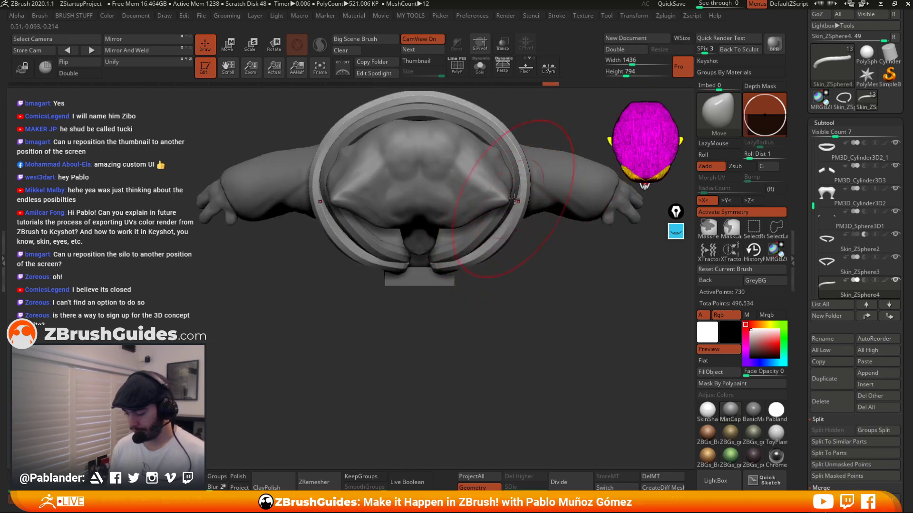
drag(519, 171, 523, 160)
mouse_move(519, 322)
ctrl+right_down()
mouse_move(519, 255)
mouse_move(520, 304)
ctrl+right_up()
mouse_move(520, 304)
right_down()
mouse_move(530, 274)
mouse_move(496, 219)
mouse_move(508, 294)
right_up()
drag(507, 239, 509, 235)
right_drag(510, 235, 528, 206)
right_click(532, 233)
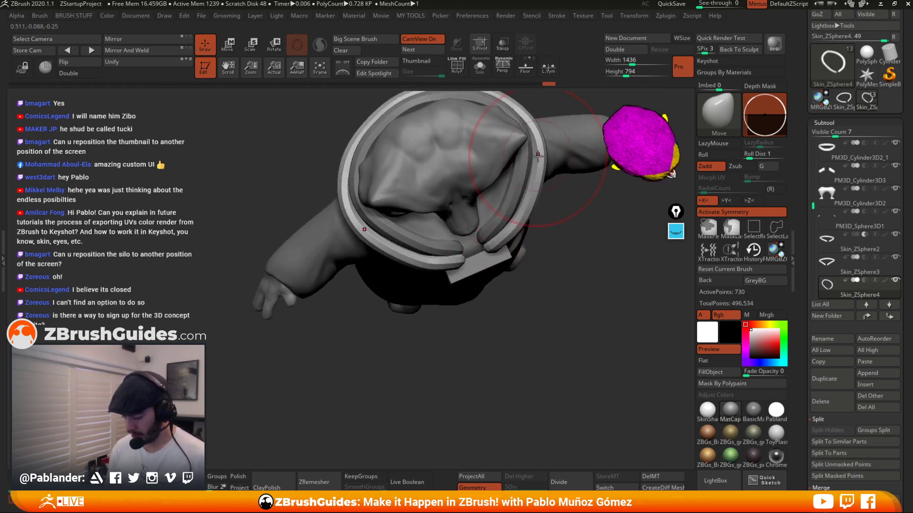
right_drag(538, 156, 510, 161)
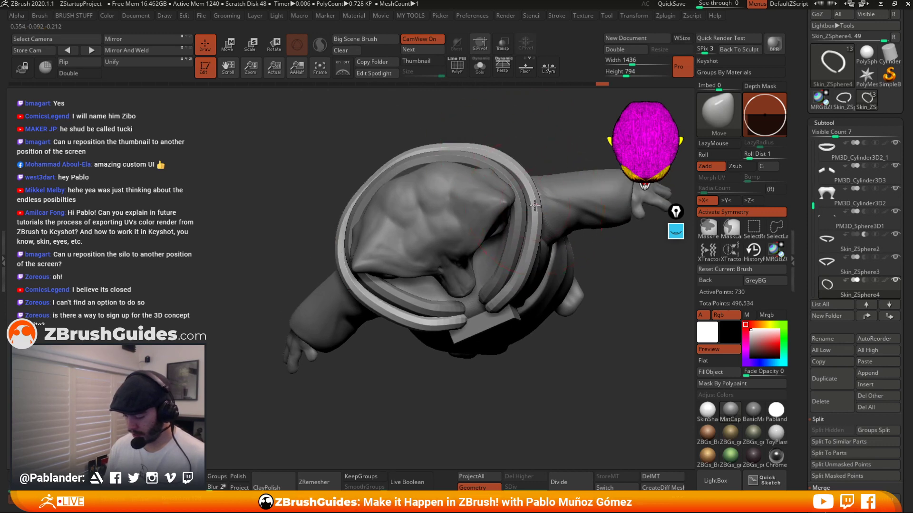
Push the front ends of the stacked piping layers into place with the Move brush.
right_drag(546, 346, 508, 252)
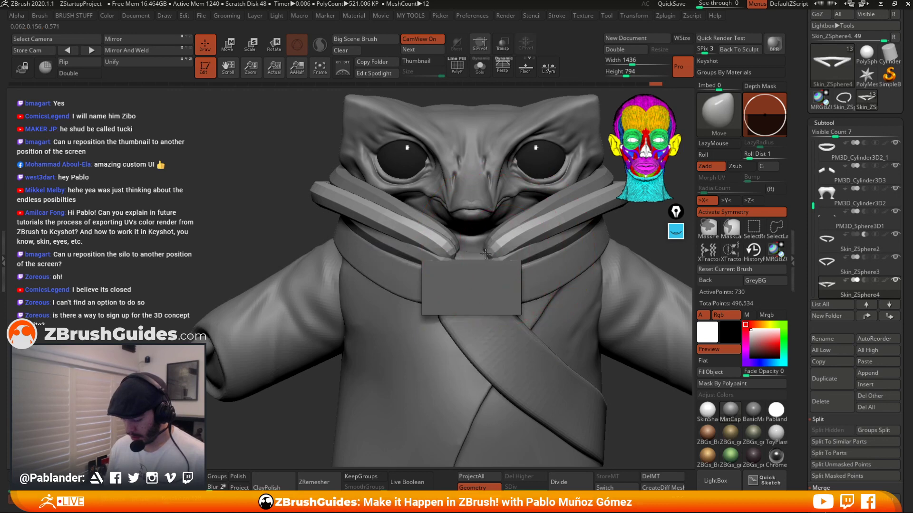
right_drag(472, 256, 460, 236)
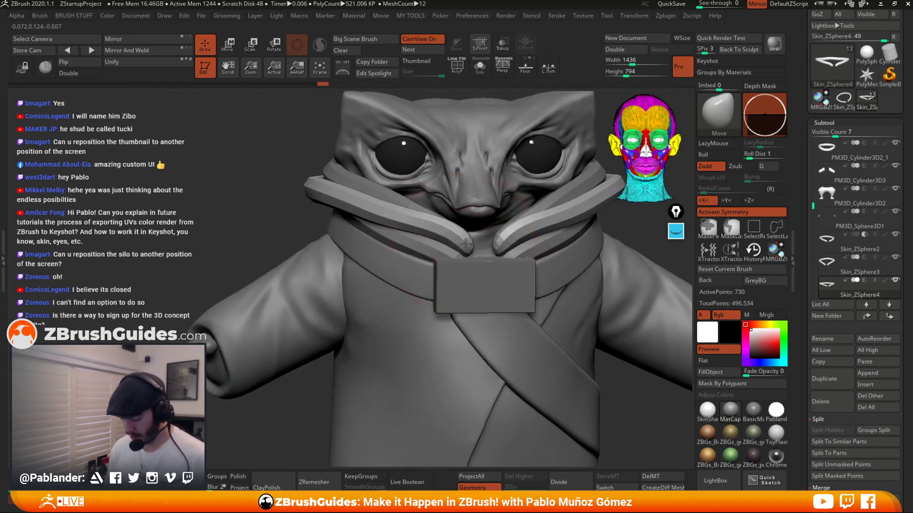
drag(403, 226, 406, 219)
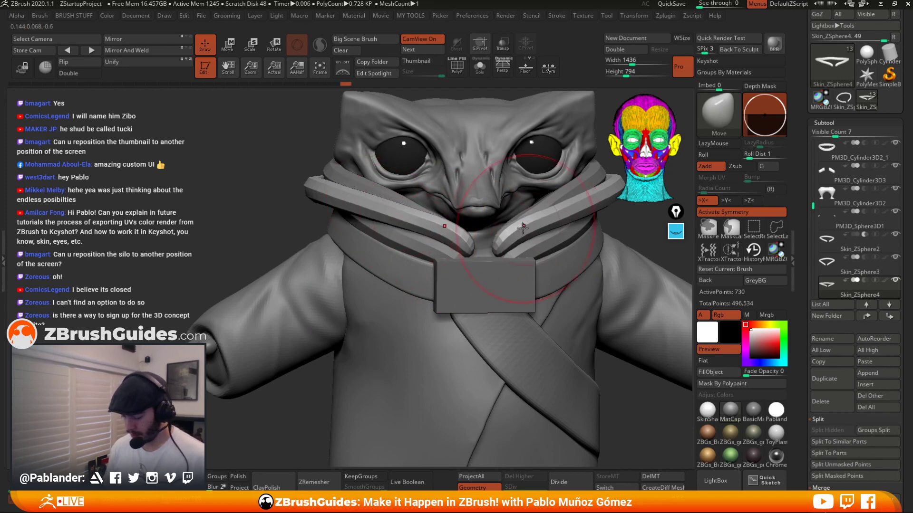
drag(503, 248, 500, 250)
mouse_move(500, 250)
ctrl+right_down()
mouse_move(496, 236)
mouse_move(413, 237)
mouse_move(406, 254)
mouse_move(402, 235)
ctrl+right_up()
right_drag(399, 273, 403, 234)
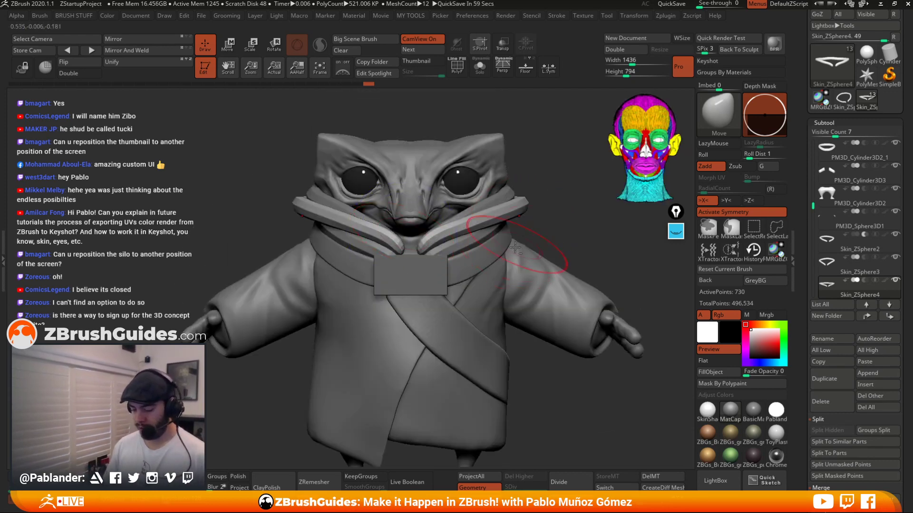
Adjust the stacked piping layers along the side of the collar with the Move brush.
ctrl+right_drag(525, 245, 493, 200)
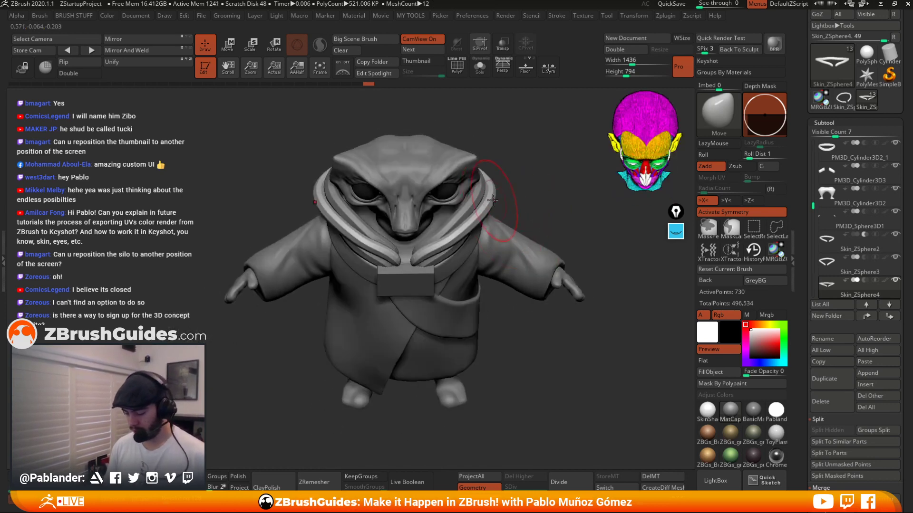
key(space)
drag(493, 199, 517, 194)
mouse_move(517, 188)
right_down()
mouse_move(481, 234)
mouse_move(509, 175)
mouse_move(535, 155)
mouse_move(527, 187)
mouse_move(486, 218)
right_up()
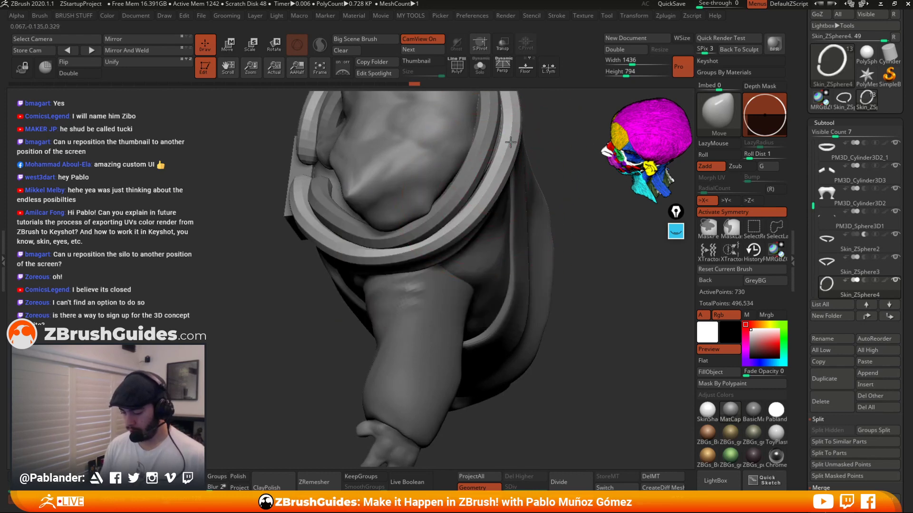
mouse_move(482, 194)
right_down()
mouse_move(513, 165)
mouse_move(413, 161)
mouse_move(424, 153)
mouse_move(489, 162)
mouse_move(478, 82)
right_up()
right_drag(508, 222, 500, 181)
right_drag(430, 202, 492, 201)
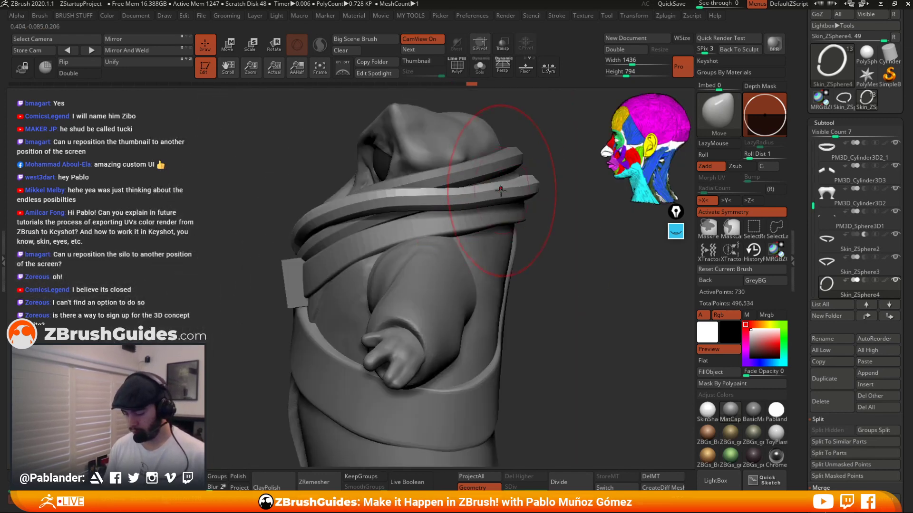
drag(469, 205, 465, 193)
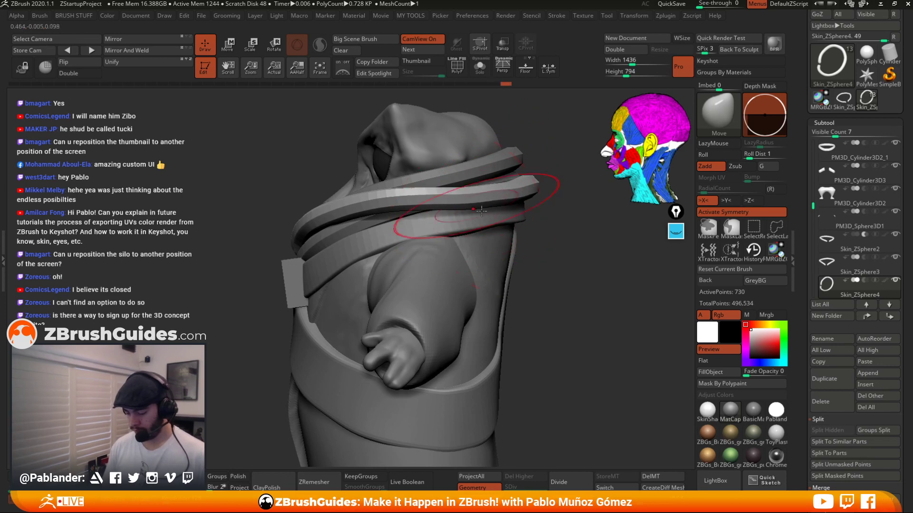
Merge the piping subtools down into a single subtool.
mouse_move(545, 301)
ctrl+right_down()
mouse_move(529, 200)
mouse_move(415, 189)
ctrl+right_up()
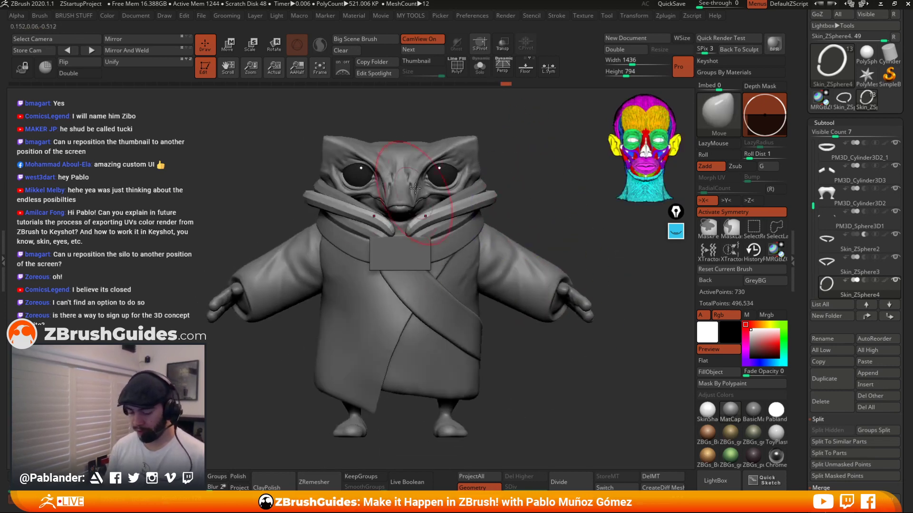
click(479, 68)
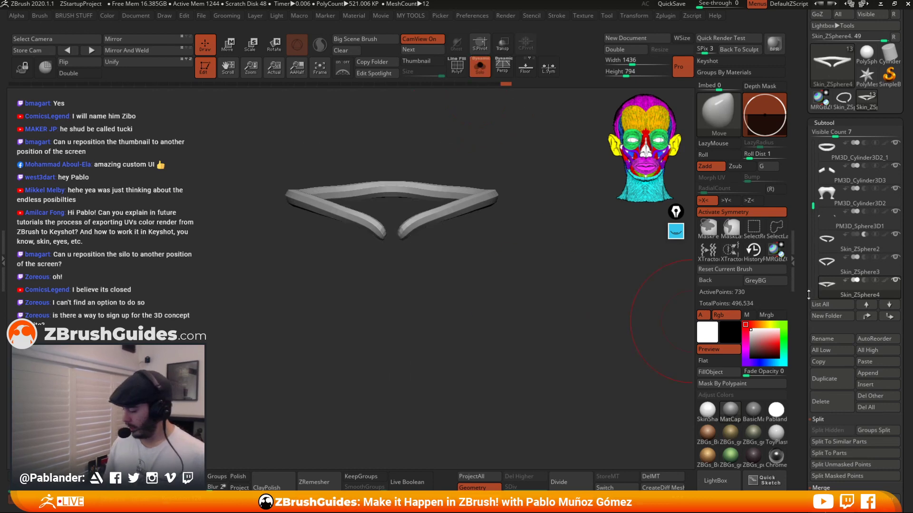
click(480, 73)
click(842, 242)
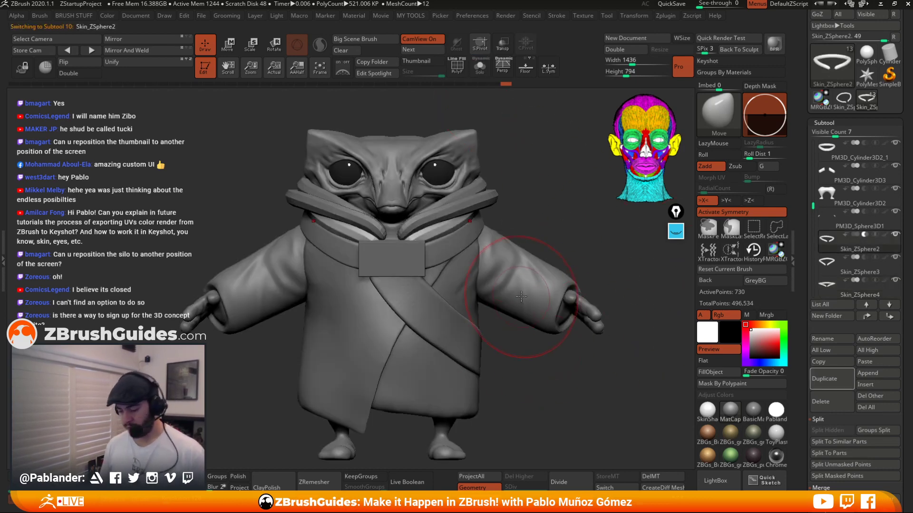
key(ctrl+m)
click(504, 319)
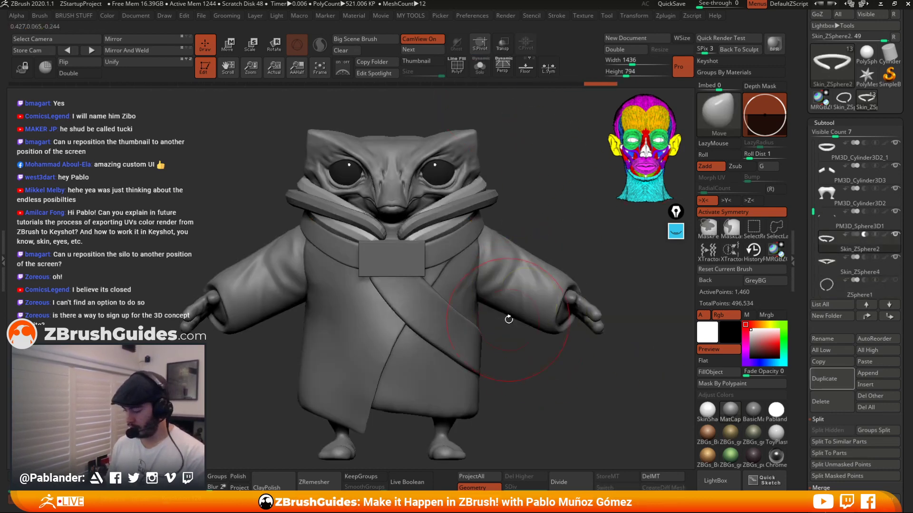
key(e)
key(q)
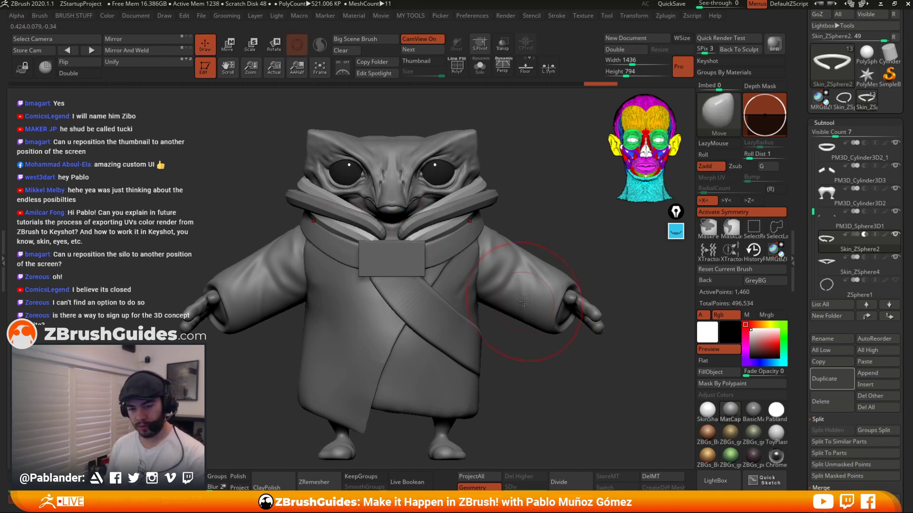
key(ctrl+m)
click(494, 324)
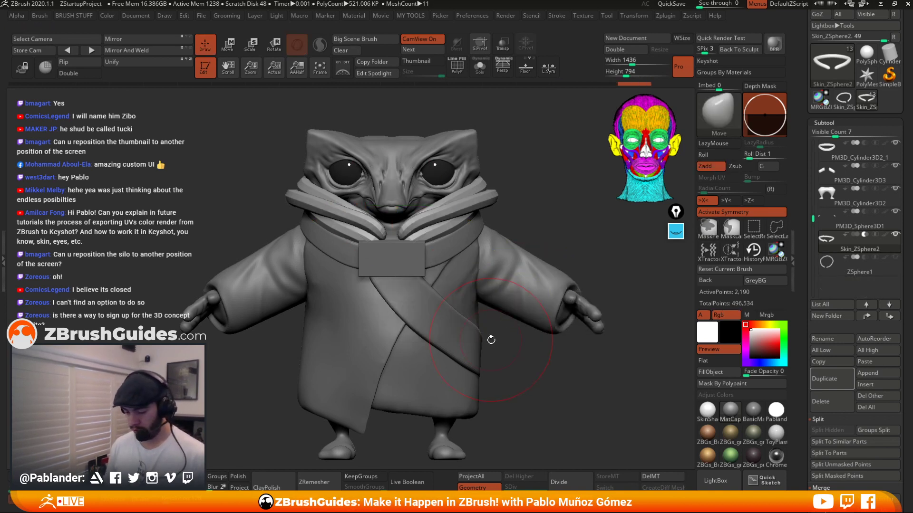
Show the polyframe and regroup the merged piping so each strand gets its own polygroup.
click(460, 69)
alt+drag(493, 187, 517, 210)
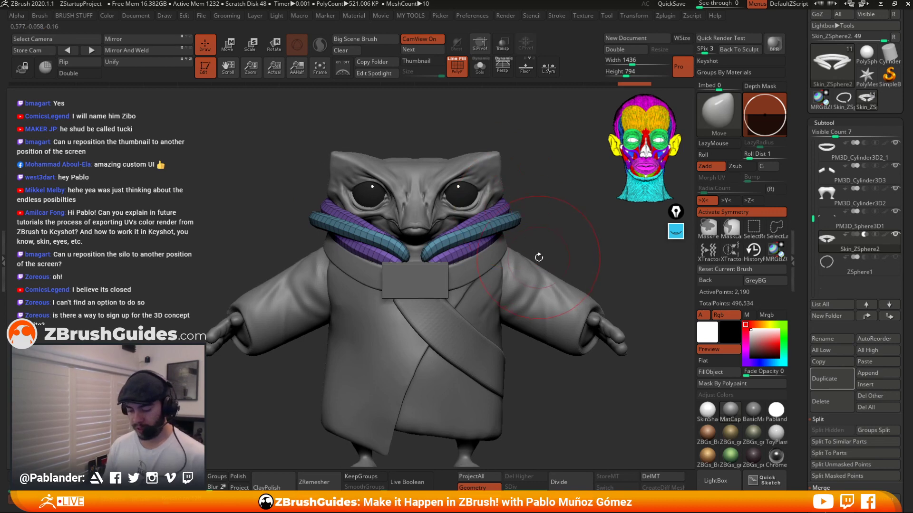
key(1)
click(527, 218)
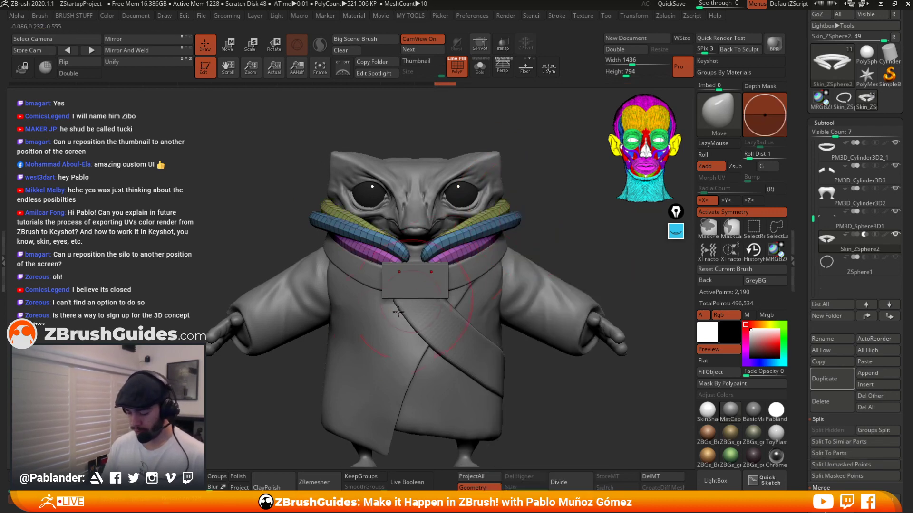
Try to pull the end of the piping outward with the Move Topological brush.
drag(550, 230, 548, 238)
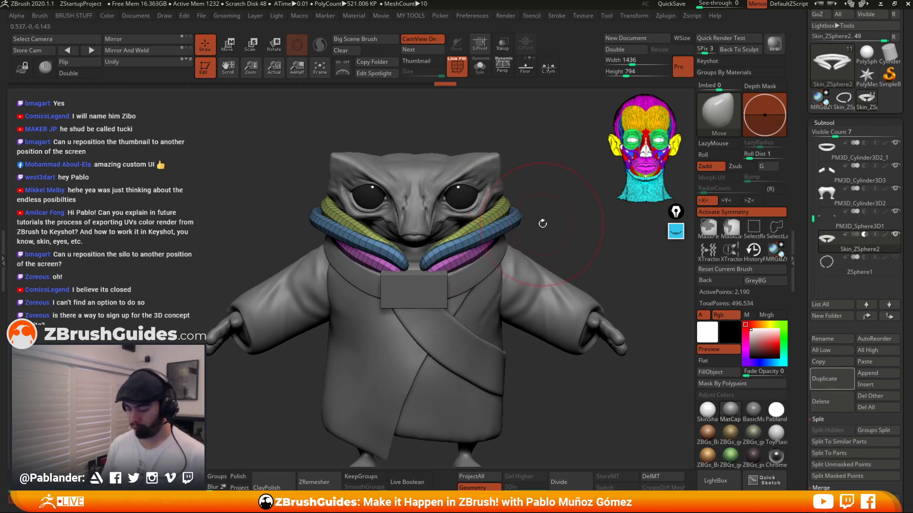
key(b)
key(m)
key(t)
key(space)
drag(535, 189, 539, 190)
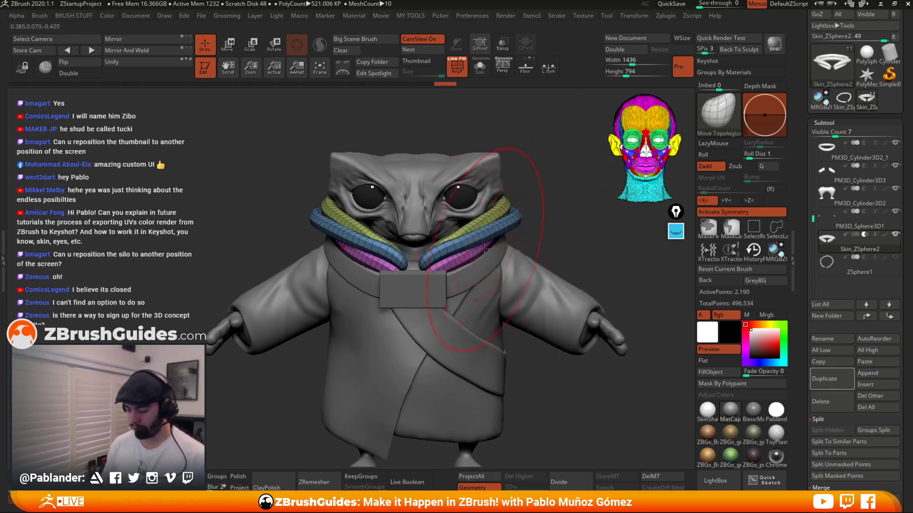
mouse_move(457, 251)
mouse_down()
mouse_move(469, 233)
mouse_move(470, 259)
mouse_move(485, 257)
mouse_up()
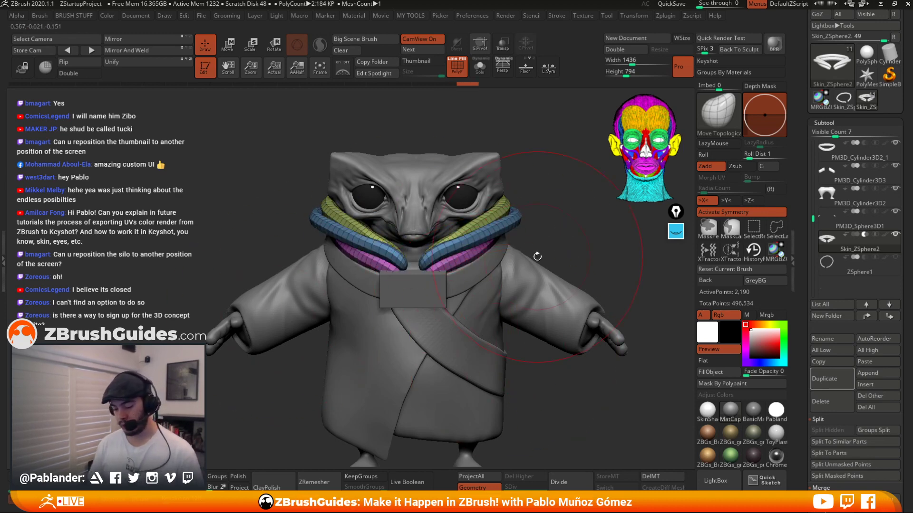
key(ctrl+z)
mouse_move(561, 235)
mouse_down()
mouse_move(542, 244)
mouse_move(504, 242)
mouse_up()
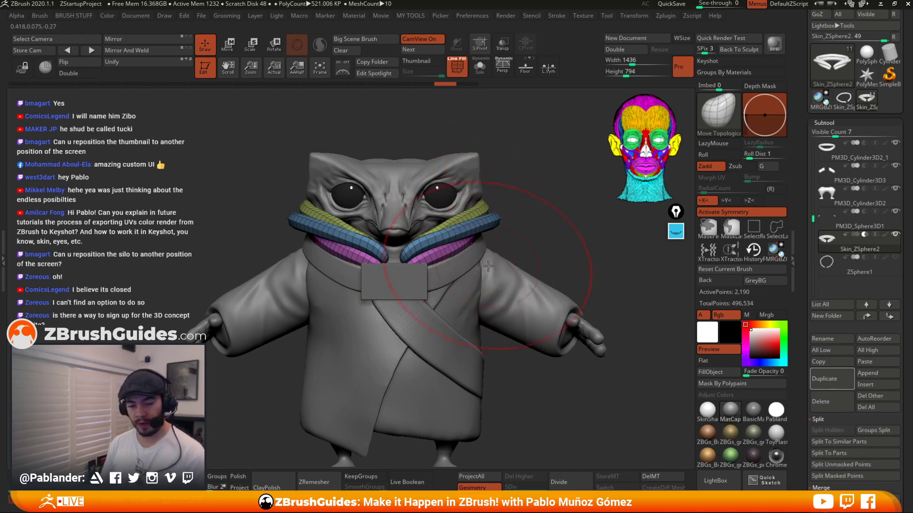
key(ctrl+w)
drag(443, 237, 458, 165)
key(ctrl+z)
key(ctrl+z)
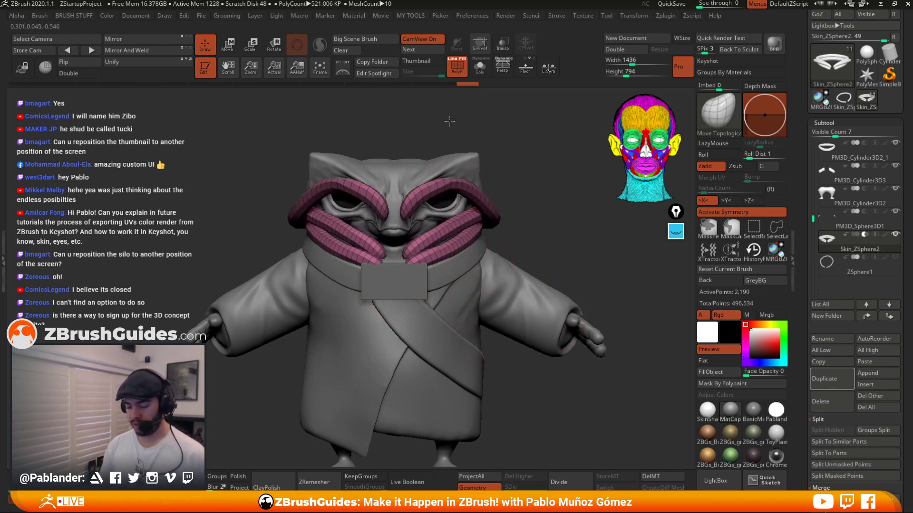
Switch to the Move brush, briefly isolate one piping polygroup, and turn off the polyframe display.
key(b)
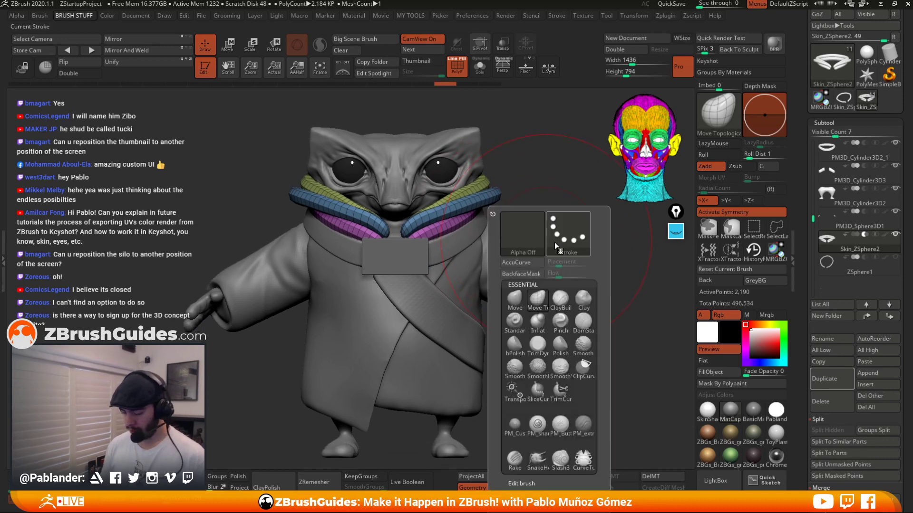
key(m)
key(v)
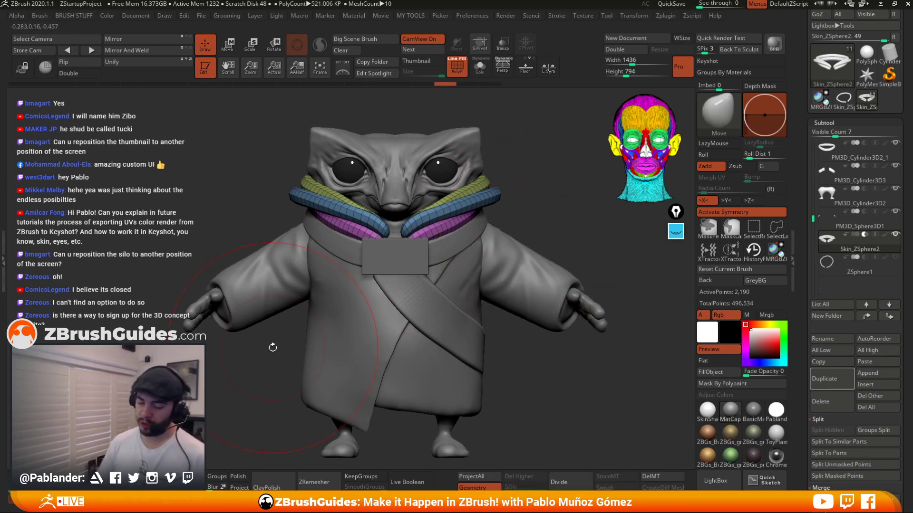
alt+drag(503, 226, 511, 237)
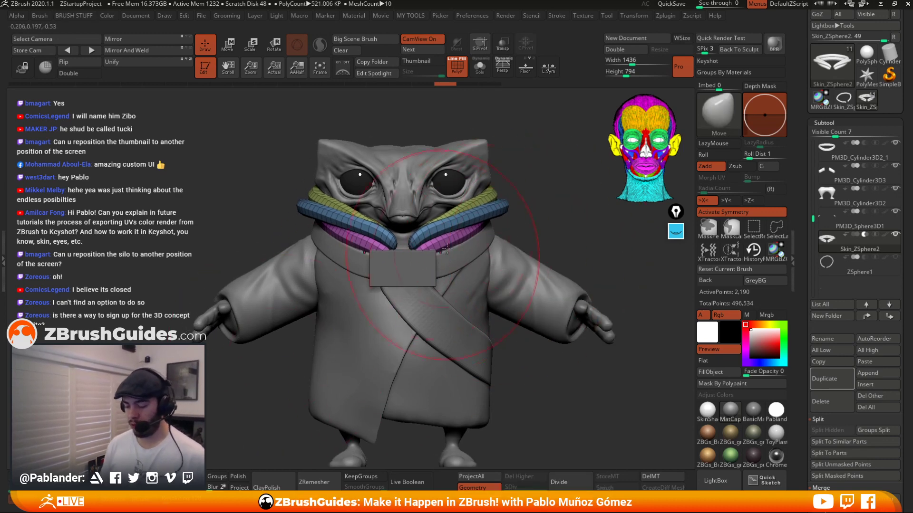
ctrl+shift+click(486, 212)
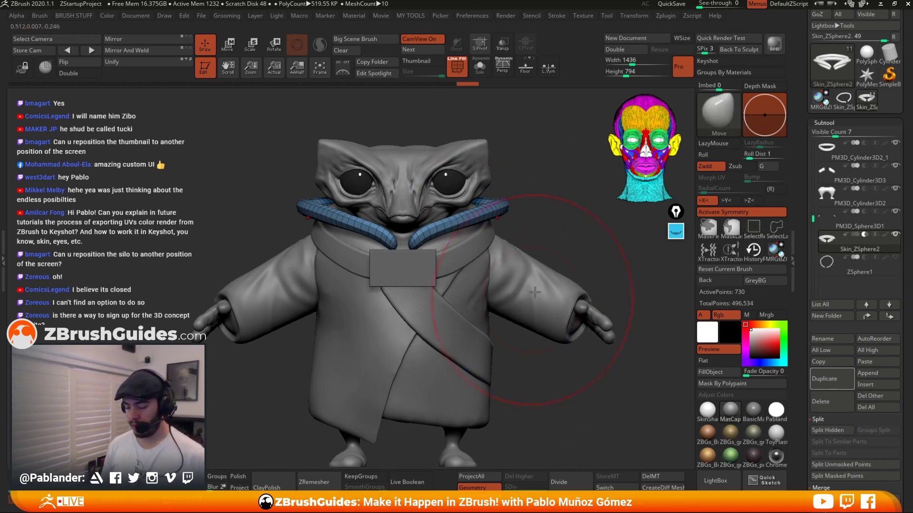
ctrl+click(553, 226)
ctrl+shift+click(551, 293)
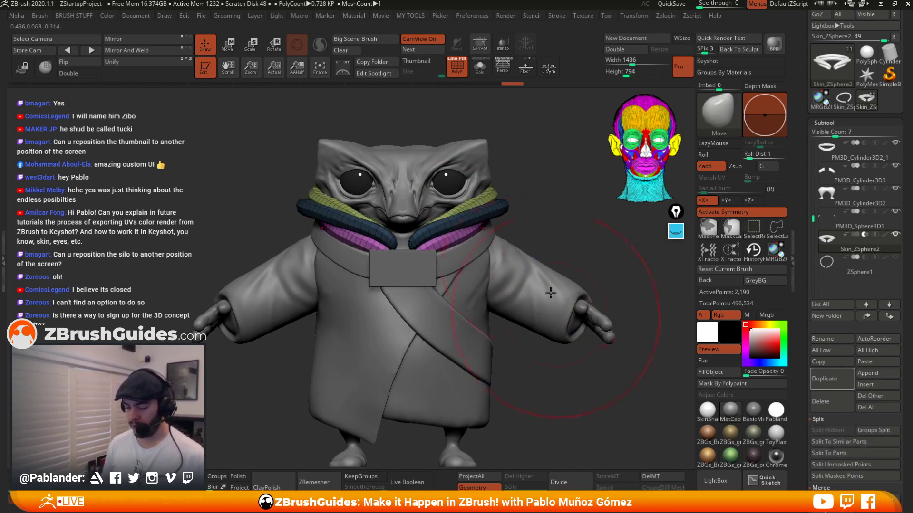
click(455, 72)
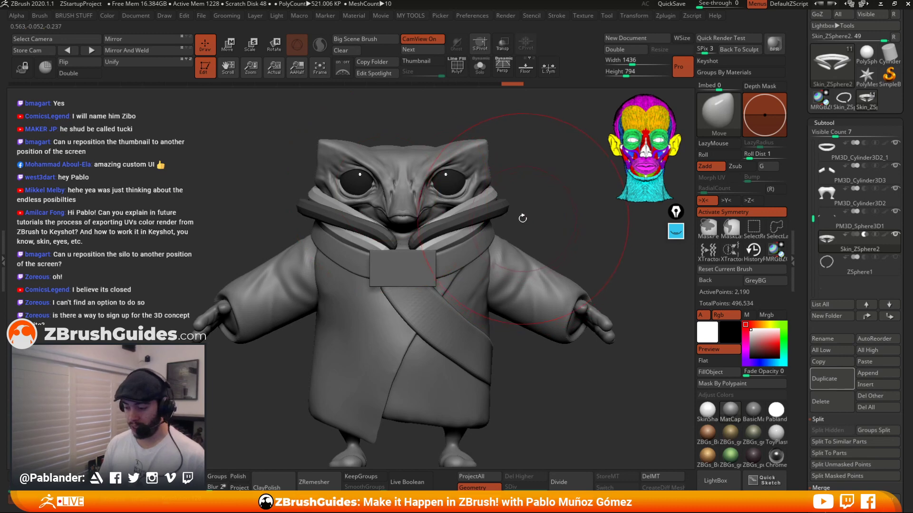
Subdivide the merged piping subtool once to smooth the strands.
drag(518, 243, 459, 224)
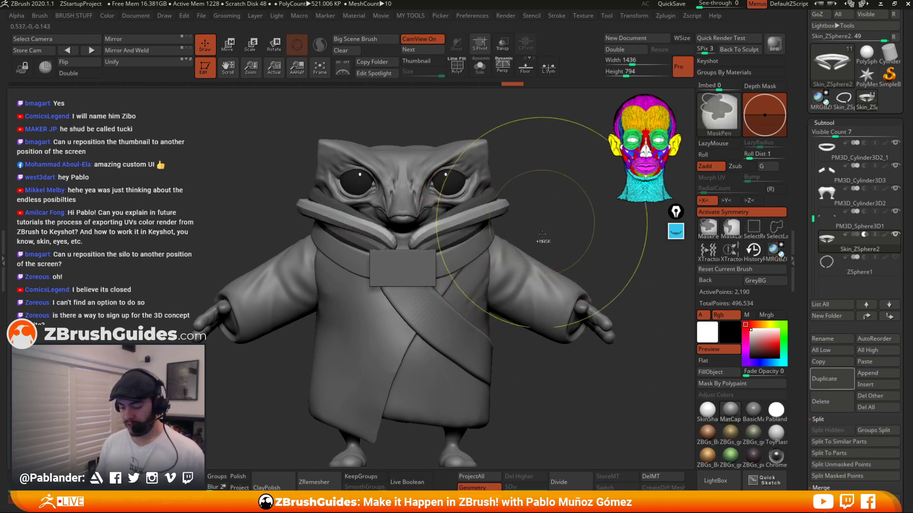
mouse_move(536, 214)
mouse_down()
mouse_move(530, 252)
mouse_move(547, 220)
mouse_up()
drag(546, 220, 550, 257)
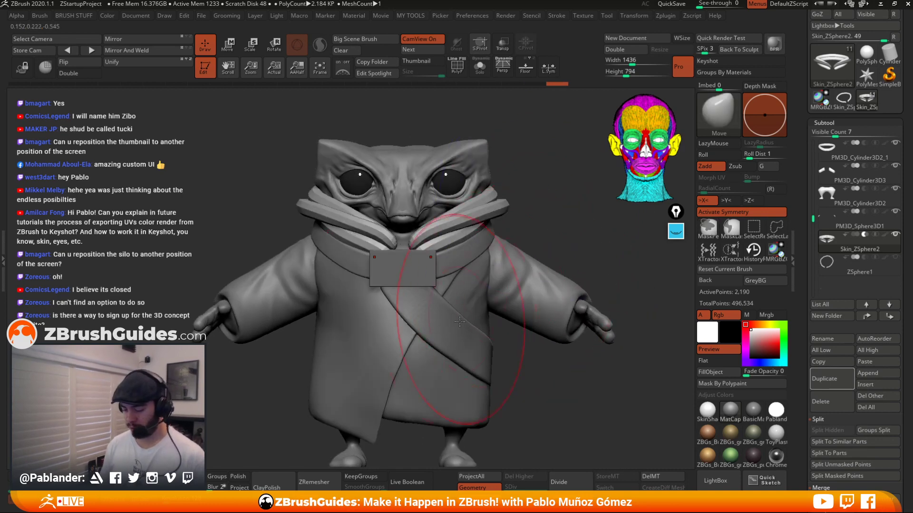
key(d)
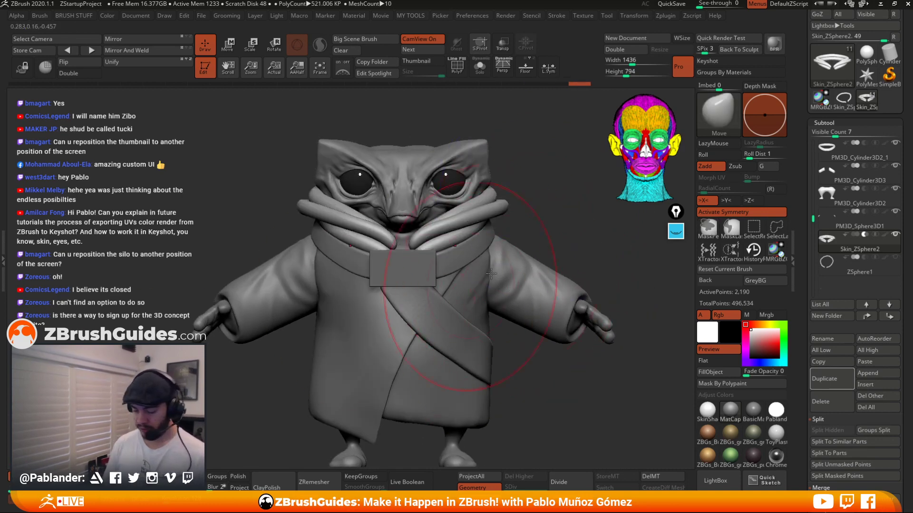
mouse_move(540, 220)
mouse_down()
mouse_move(527, 227)
mouse_move(537, 233)
mouse_move(494, 249)
mouse_move(463, 283)
mouse_up()
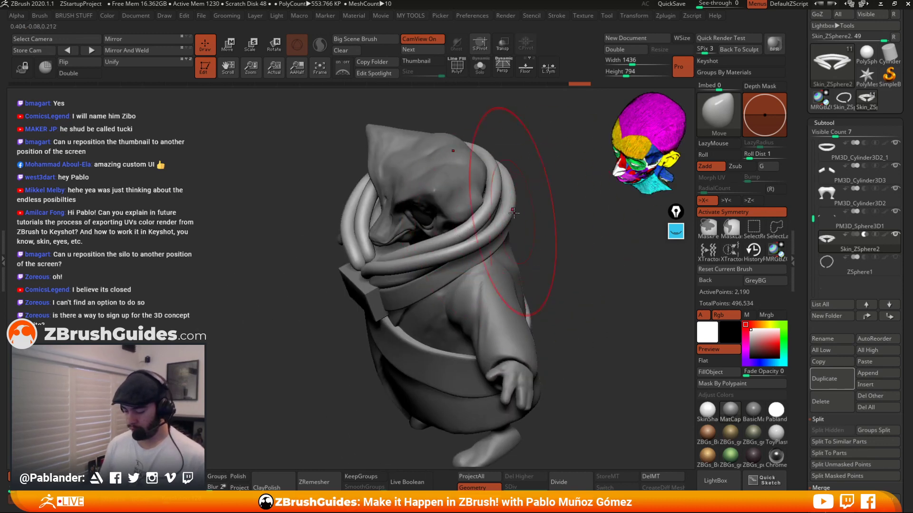
Reshape the piping around the back and side of the collar with the Move Topological brush.
key(space)
key(b)
key(m)
key(t)
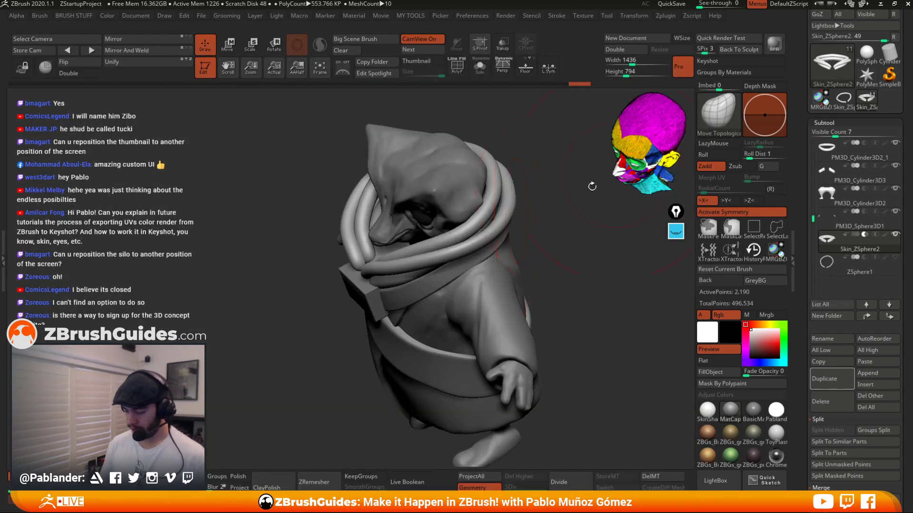
drag(491, 213, 495, 216)
drag(551, 214, 533, 220)
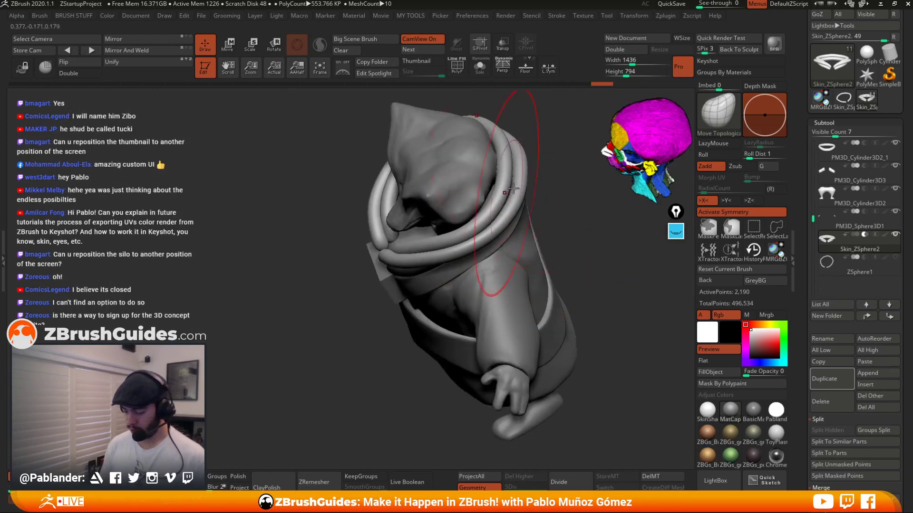
drag(507, 192, 502, 197)
mouse_move(551, 209)
mouse_down()
mouse_move(537, 221)
mouse_move(514, 216)
mouse_move(510, 183)
mouse_up()
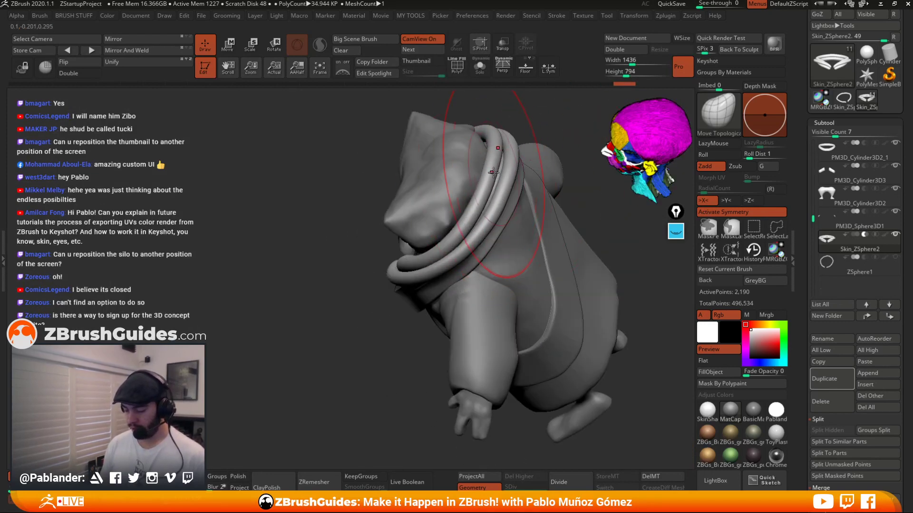
mouse_move(471, 186)
right_down()
mouse_move(510, 173)
mouse_move(506, 224)
right_up()
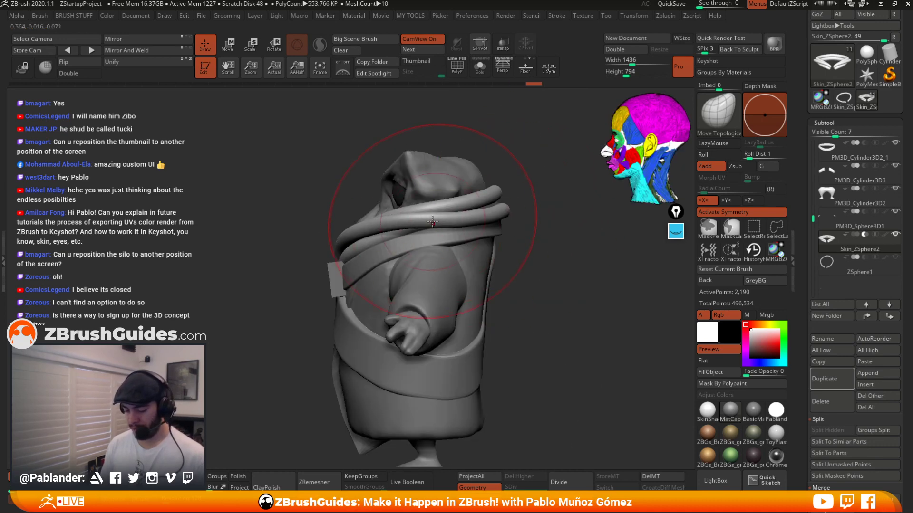
right_drag(432, 221, 455, 240)
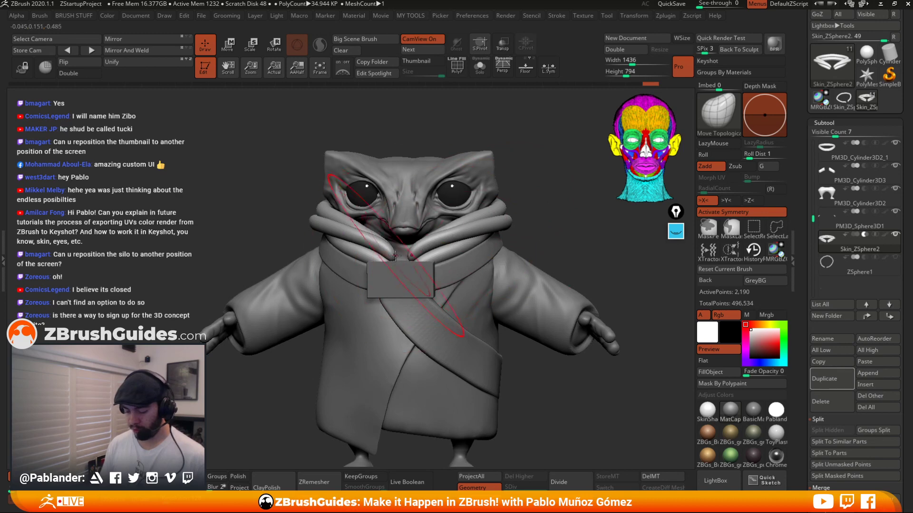
Orbit around the character to examine the collar and robe silhouette from several angles.
key(space)
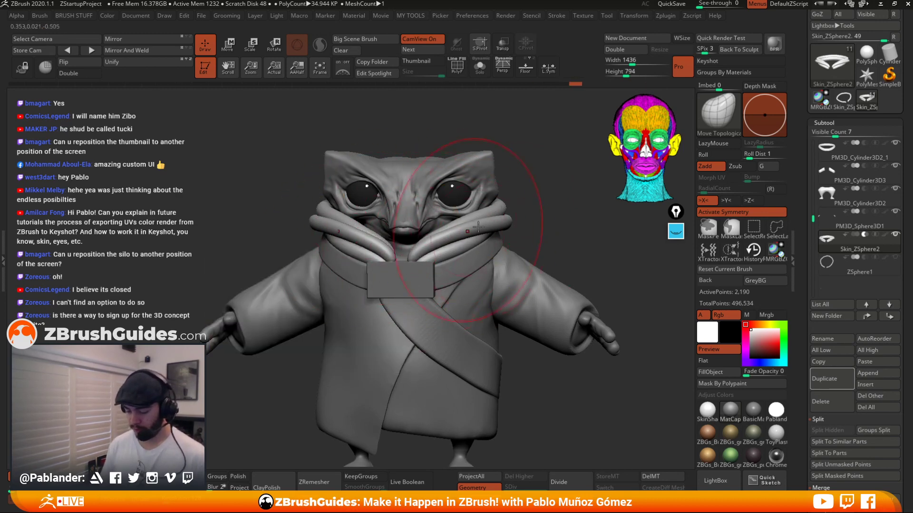
mouse_move(529, 218)
right_down()
mouse_move(544, 270)
mouse_move(459, 263)
mouse_move(521, 204)
mouse_move(413, 171)
right_up()
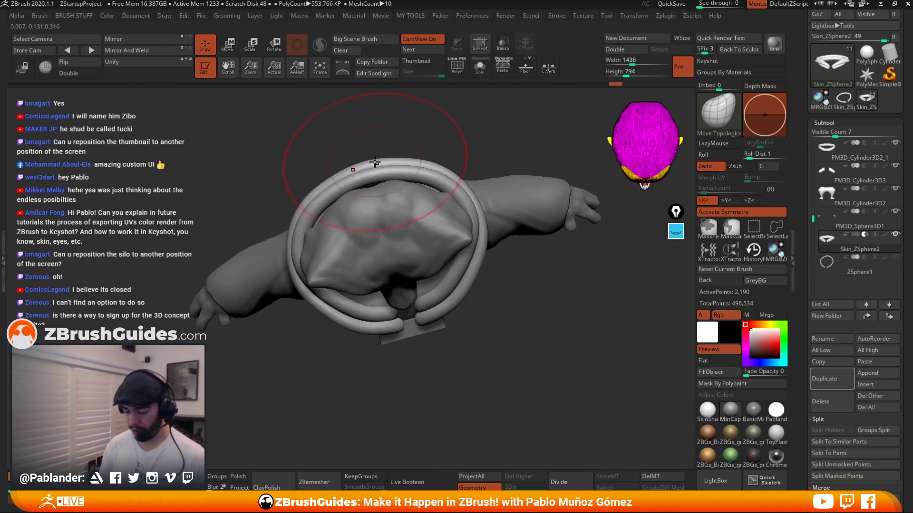
right_drag(487, 159, 534, 157)
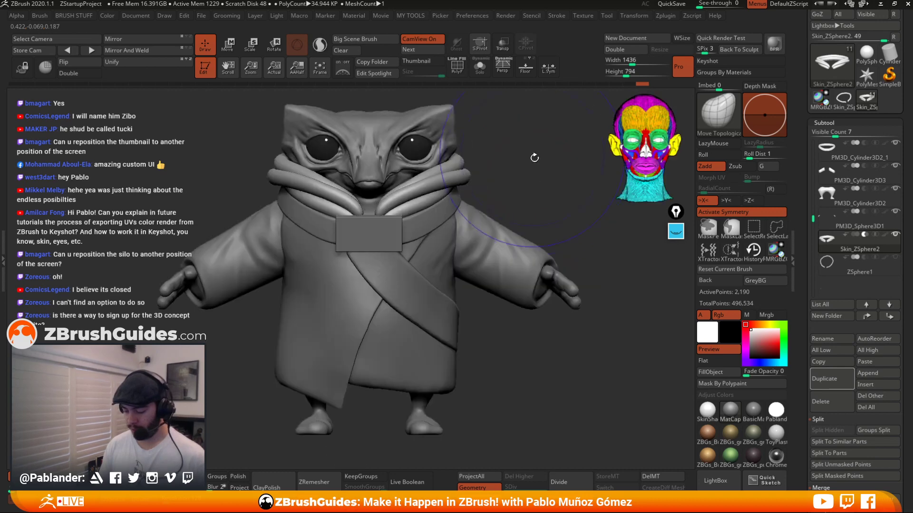
ctrl+right_drag(536, 376, 505, 325)
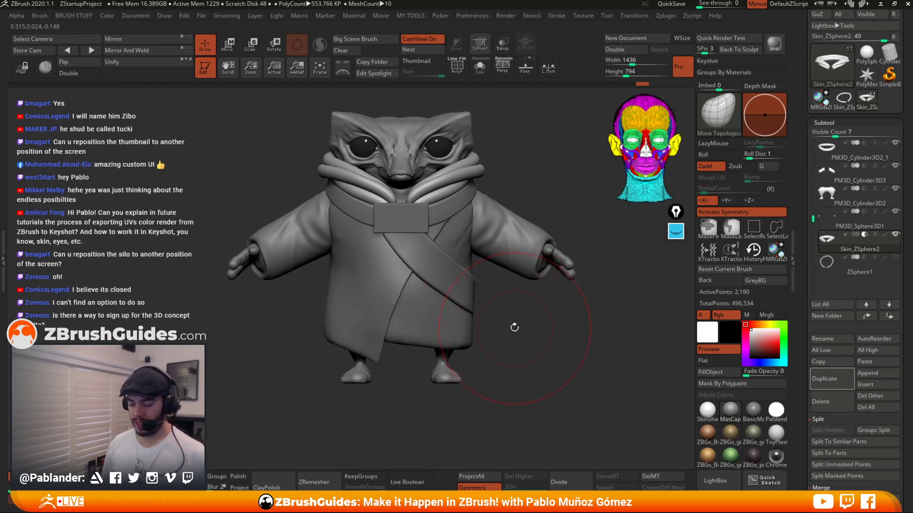
right_drag(529, 317, 497, 333)
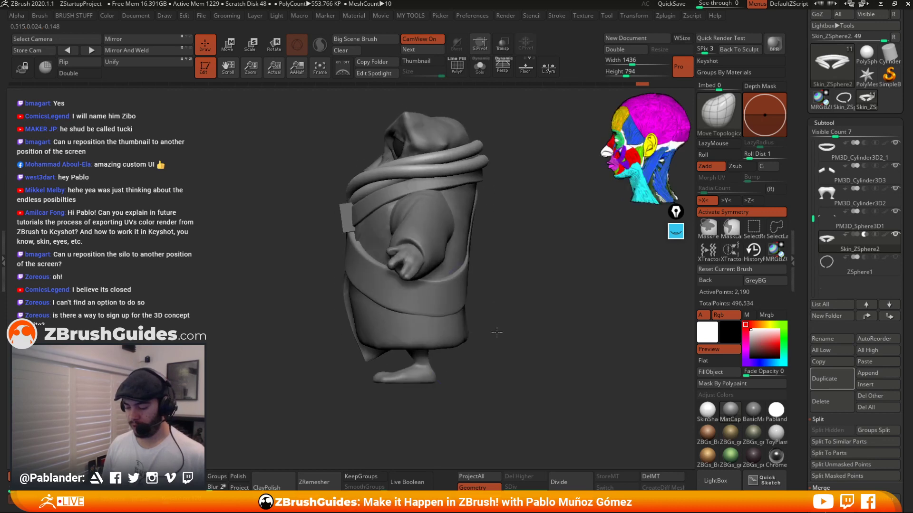
click(423, 62)
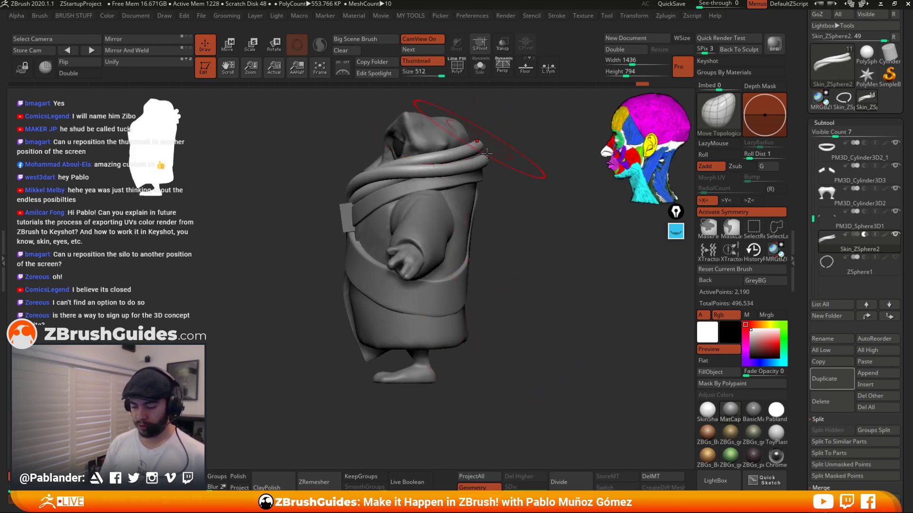
mouse_move(529, 298)
right_down()
mouse_move(552, 299)
mouse_move(544, 311)
mouse_move(533, 307)
right_up()
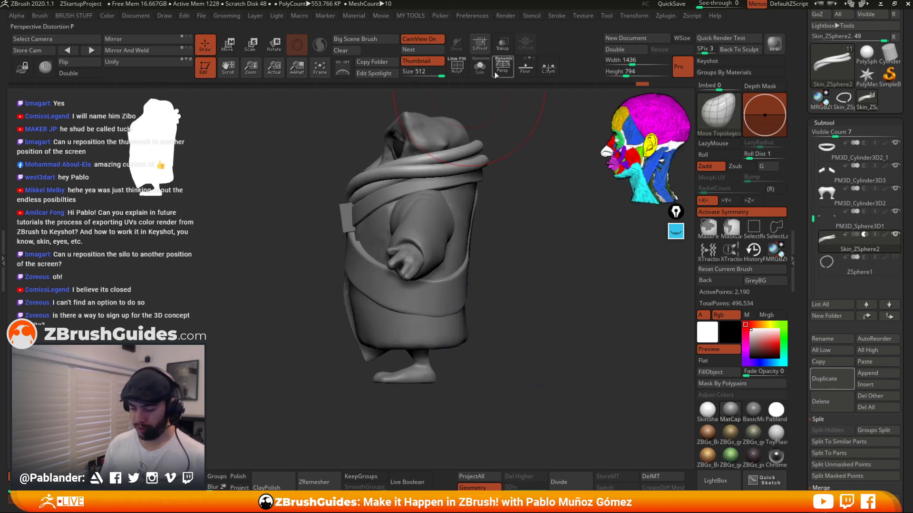
click(423, 62)
mouse_move(532, 352)
shift+right_down()
mouse_move(544, 356)
mouse_move(534, 330)
mouse_move(540, 346)
shift+right_up()
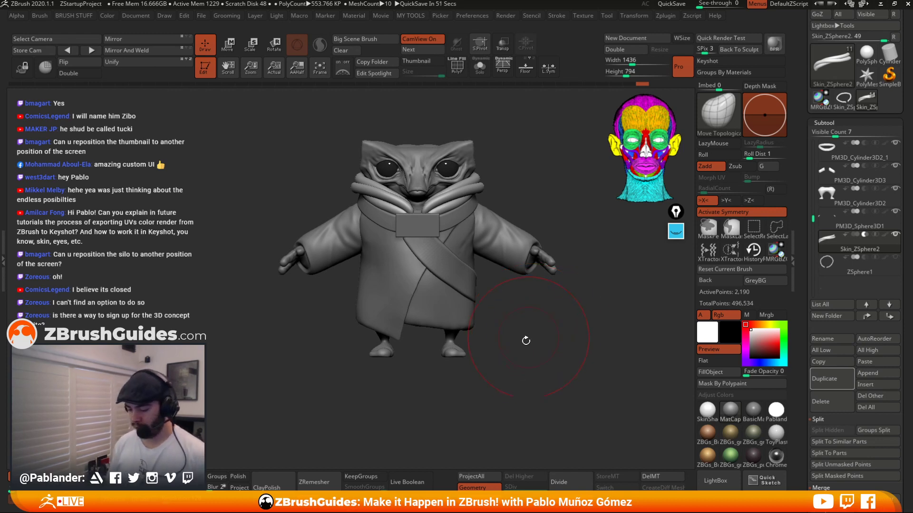
drag(529, 351, 531, 364)
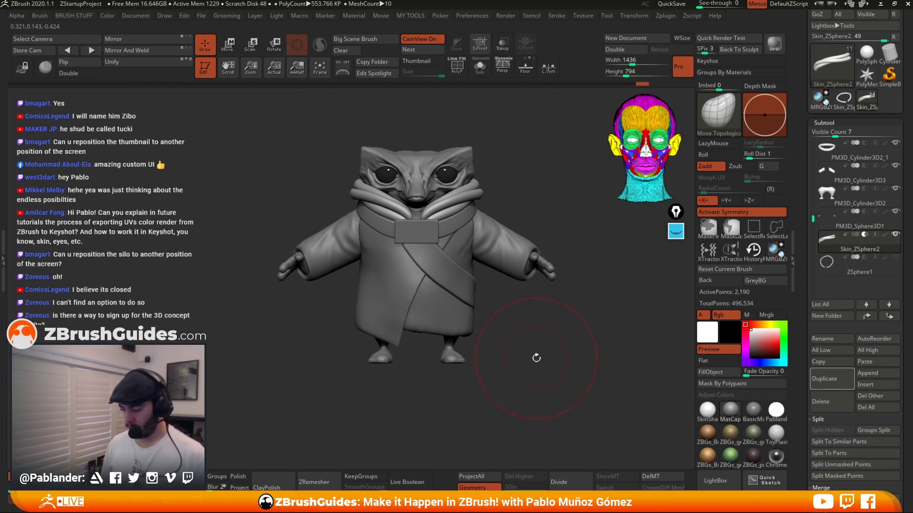
drag(546, 333, 538, 307)
alt+drag(530, 167, 509, 174)
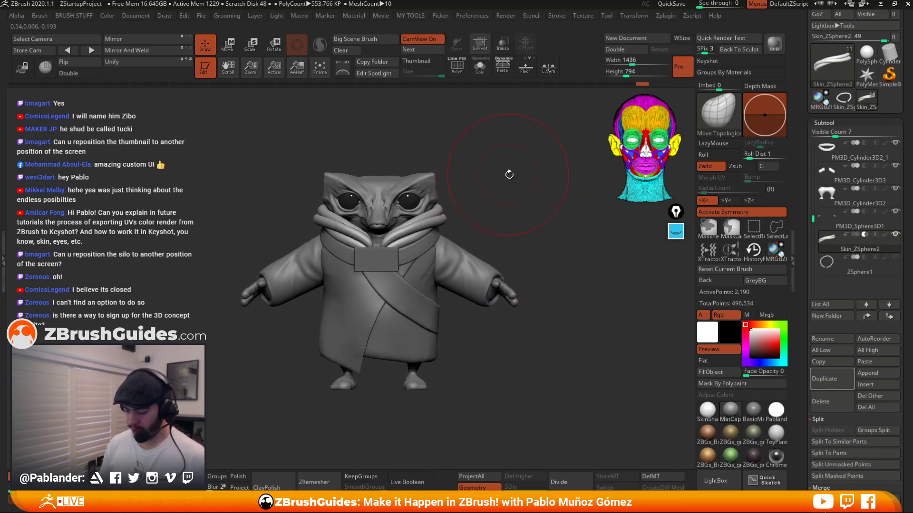
Select the sleeve subtool on the character and isolate it with Solo mode.
key(space)
drag(541, 218, 519, 222)
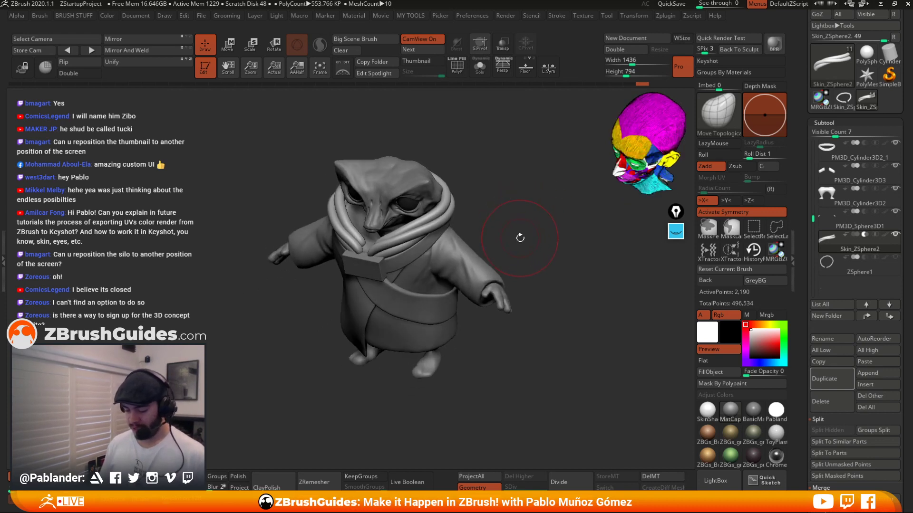
alt+click(467, 257)
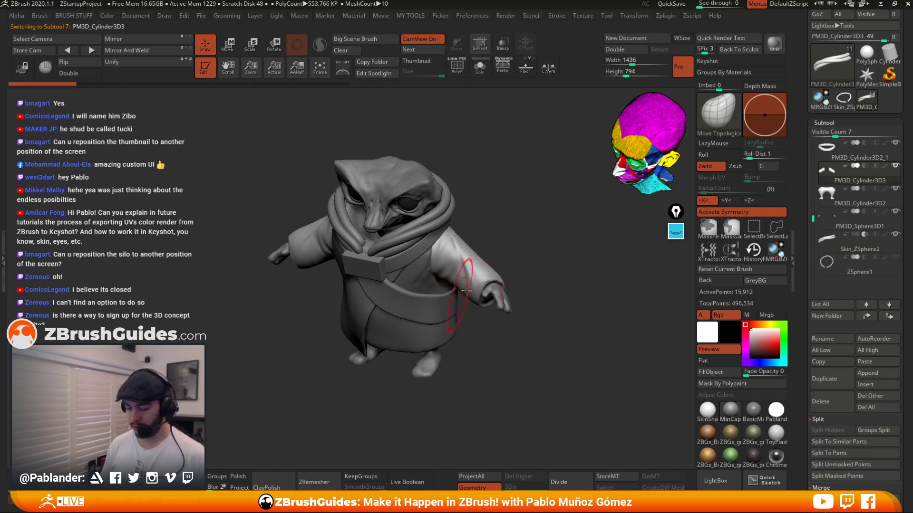
click(480, 66)
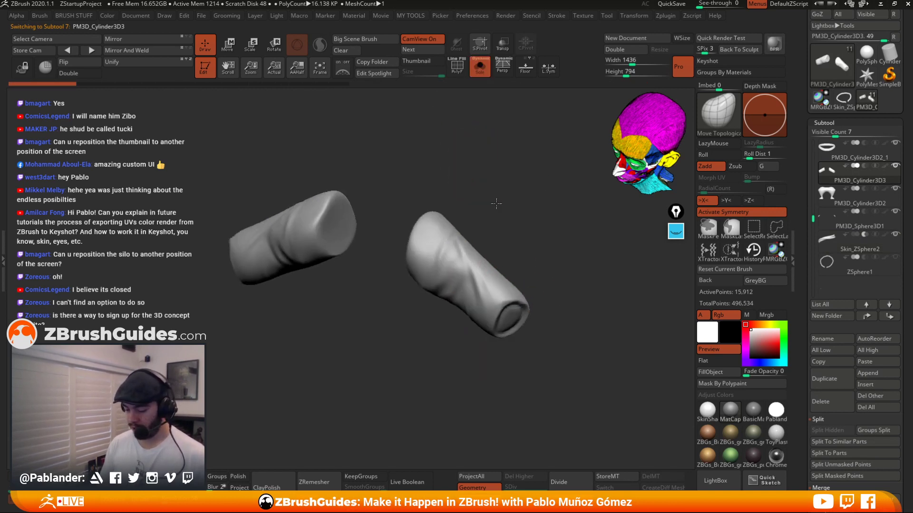
Switch to the MaskLasso brush and mask bands around the cuff ends of both sleeves.
drag(510, 246, 598, 245)
click(737, 236)
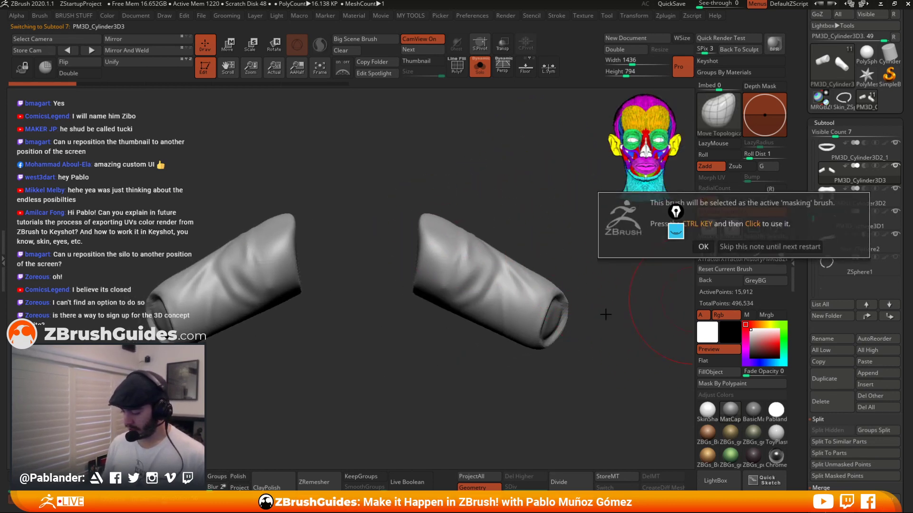
click(705, 248)
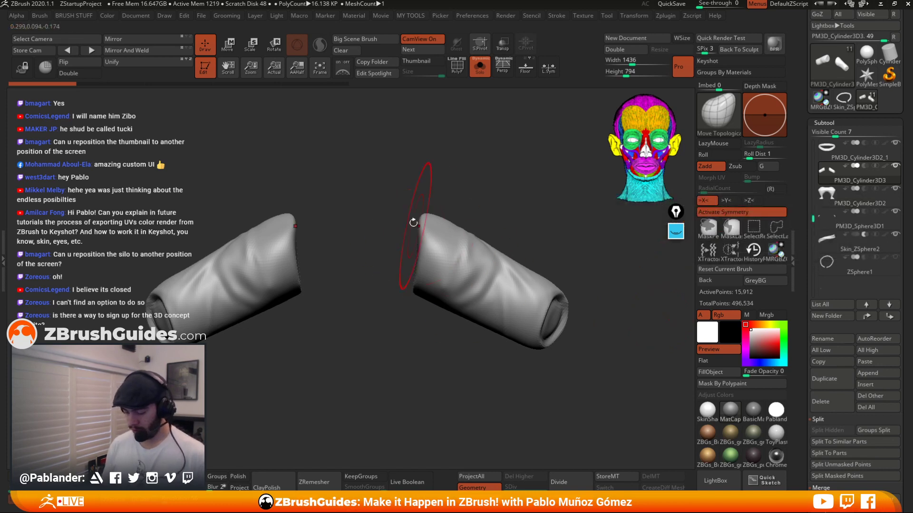
mouse_move(410, 237)
ctrl+mouse_down()
mouse_move(430, 271)
mouse_move(495, 279)
mouse_move(514, 221)
mouse_move(436, 163)
ctrl+mouse_up()
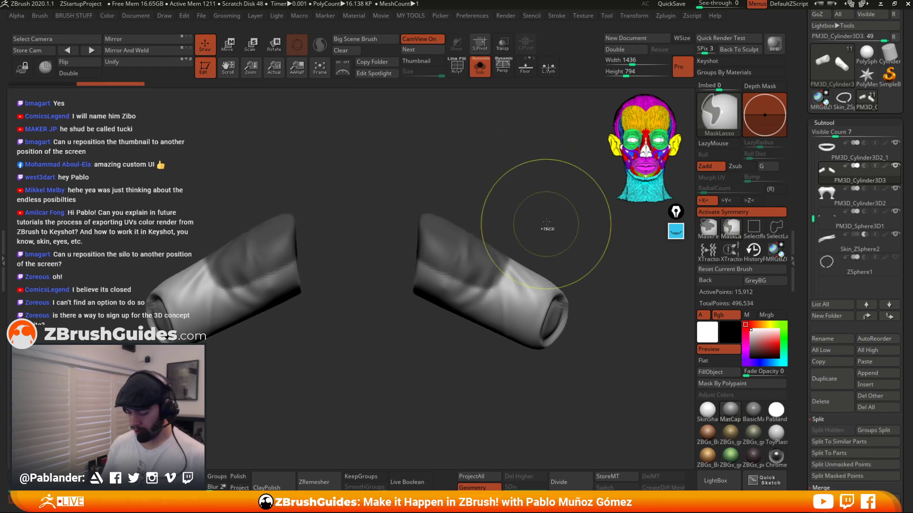
ctrl+click(546, 228)
mouse_move(523, 231)
ctrl+mouse_down()
mouse_move(444, 277)
mouse_move(578, 310)
mouse_move(571, 224)
ctrl+mouse_up()
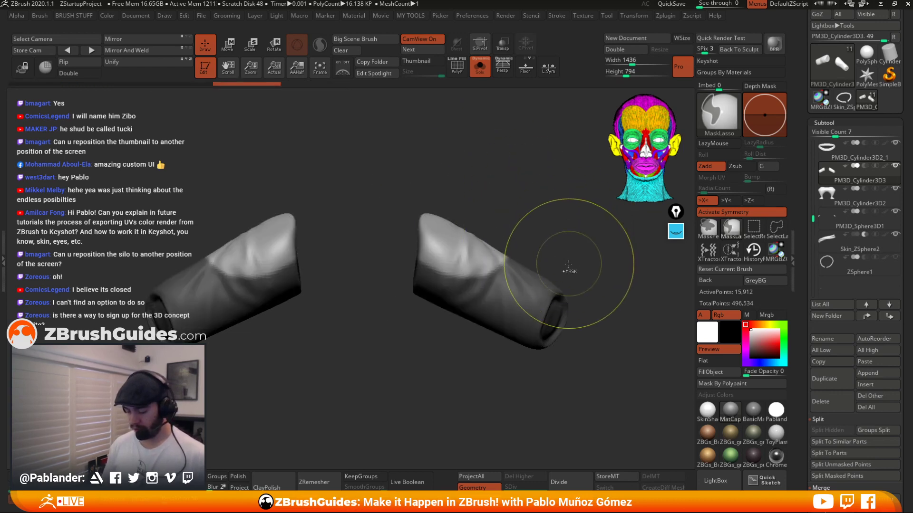
ctrl+click(569, 259)
mouse_move(577, 287)
mouse_down()
mouse_move(489, 320)
mouse_move(539, 339)
mouse_up()
drag(556, 210, 527, 220)
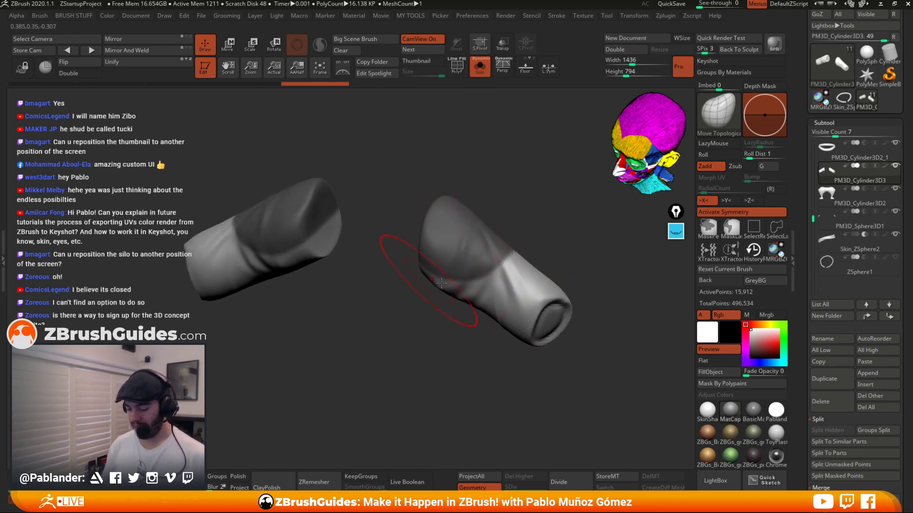
Refine the cuff masks on both sleeves with the MaskPen brush, orbiting around each sleeve.
mouse_move(518, 184)
alt+mouse_down()
mouse_move(532, 199)
mouse_move(350, 209)
alt+mouse_up()
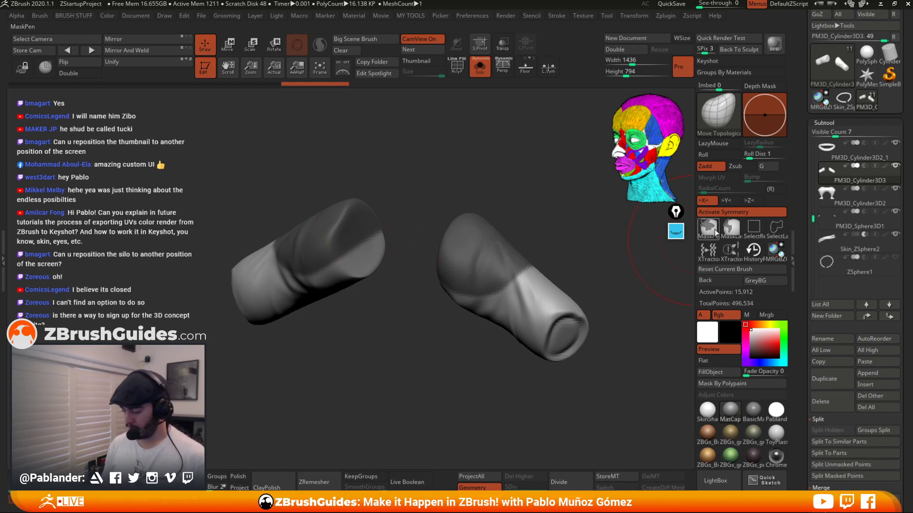
key(space)
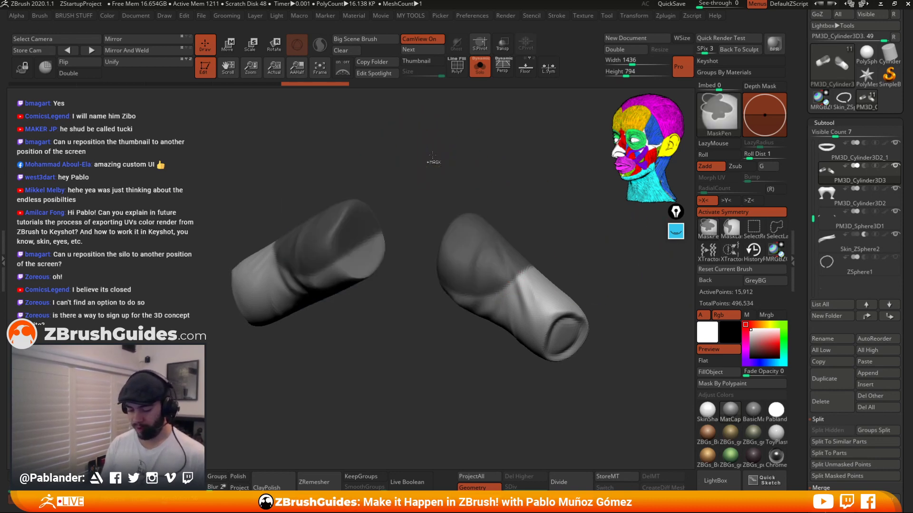
ctrl+click(434, 161)
mouse_move(433, 161)
mouse_down()
mouse_move(422, 207)
mouse_move(395, 224)
mouse_move(395, 210)
mouse_move(412, 196)
mouse_move(425, 215)
mouse_up()
mouse_move(491, 192)
mouse_down()
mouse_move(458, 179)
mouse_move(436, 209)
mouse_move(412, 194)
mouse_move(386, 196)
mouse_move(390, 216)
mouse_up()
drag(510, 178, 540, 218)
ctrl+click(543, 217)
key(space)
mouse_move(467, 304)
ctrl+mouse_down()
mouse_move(486, 291)
mouse_move(452, 311)
mouse_move(517, 276)
ctrl+mouse_up()
drag(564, 256, 555, 273)
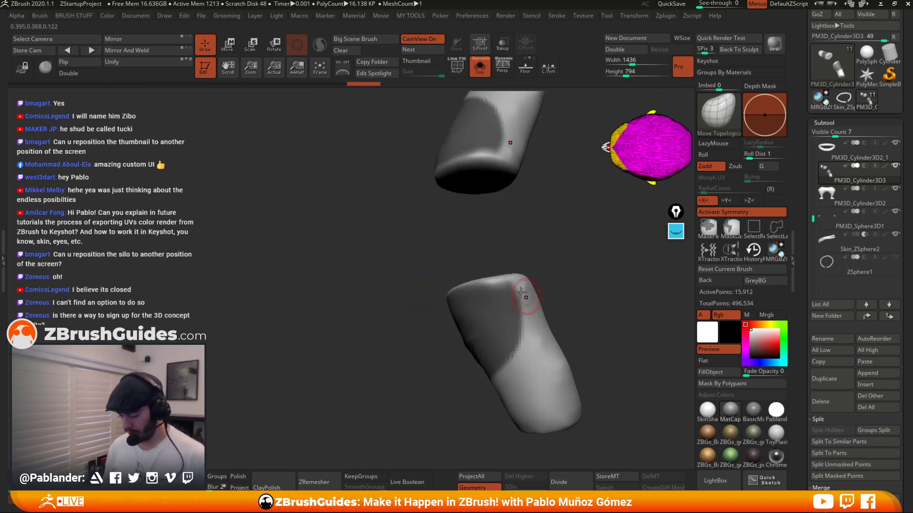
mouse_move(518, 297)
ctrl+mouse_down()
mouse_move(497, 289)
mouse_move(499, 281)
ctrl+mouse_up()
mouse_move(561, 263)
mouse_down()
mouse_move(575, 239)
mouse_move(588, 245)
mouse_up()
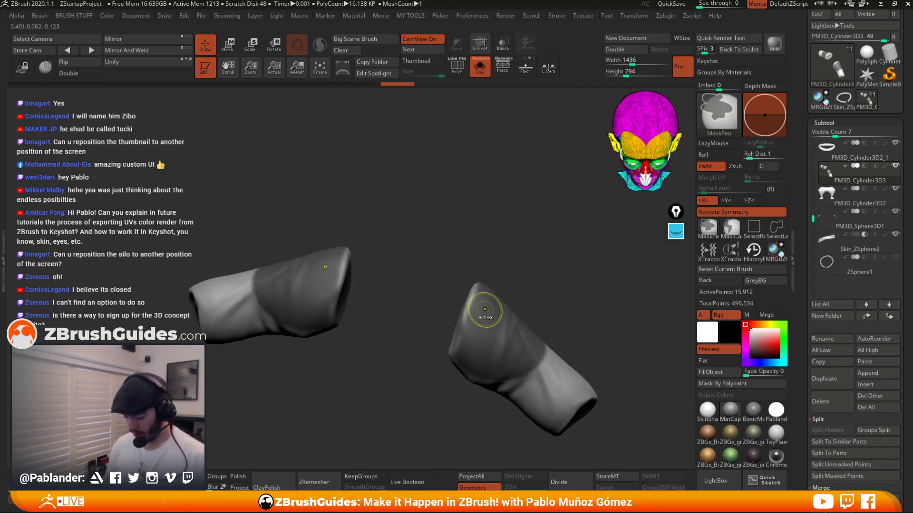
ctrl+click(486, 315)
ctrl+click(514, 278)
drag(522, 278, 557, 267)
ctrl+click(465, 308)
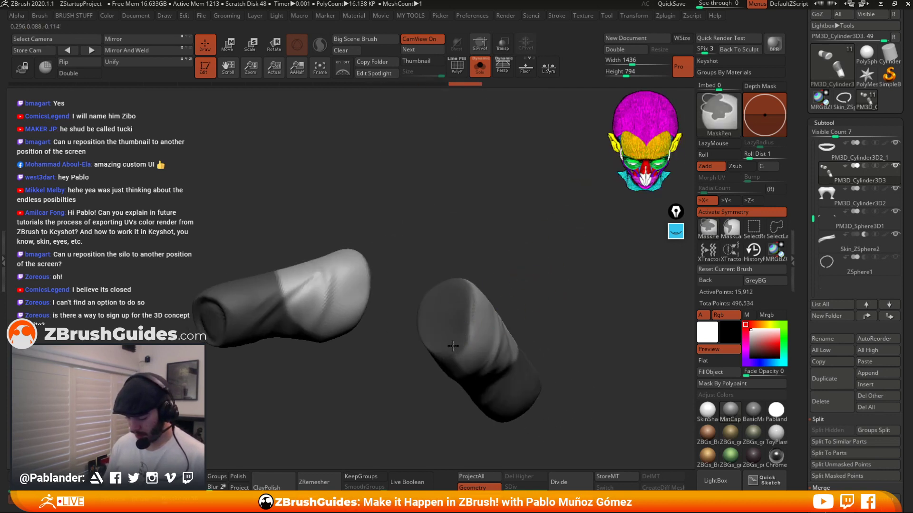
mouse_move(453, 346)
ctrl+mouse_down()
mouse_move(472, 310)
mouse_move(459, 355)
ctrl+mouse_up()
ctrl+click(526, 270)
drag(526, 269, 564, 262)
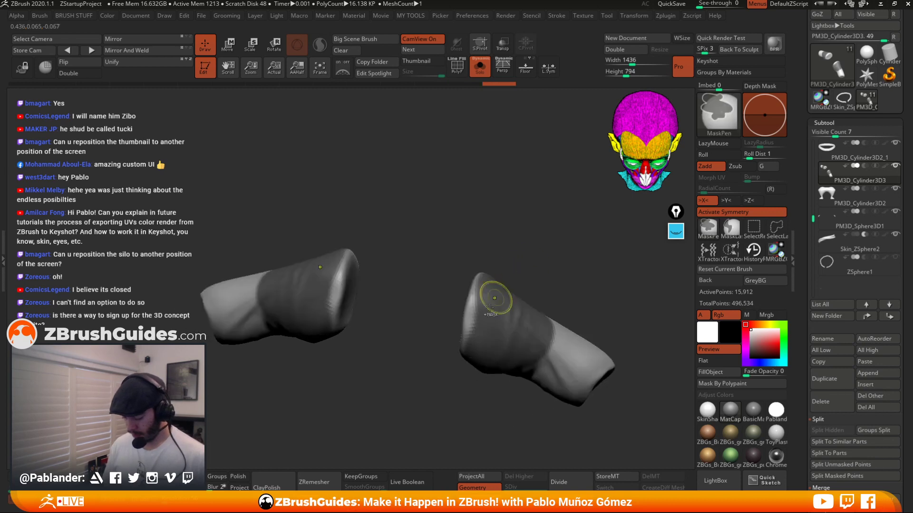
mouse_move(481, 299)
ctrl+mouse_down()
mouse_move(471, 316)
mouse_move(476, 295)
ctrl+mouse_up()
alt+drag(542, 269, 521, 183)
alt+drag(561, 308, 560, 261)
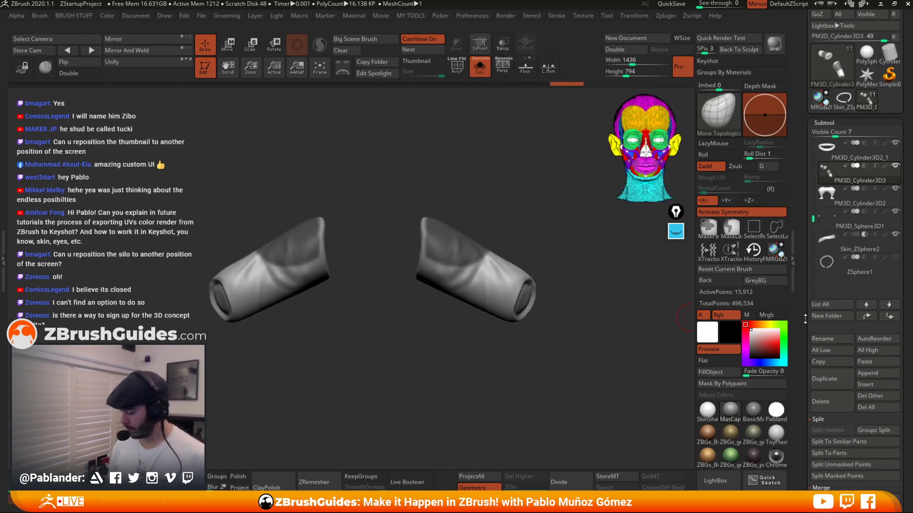
Extract the masked cuff areas as a new subtool with thickness 0 and accept the extraction.
drag(804, 319, 807, 213)
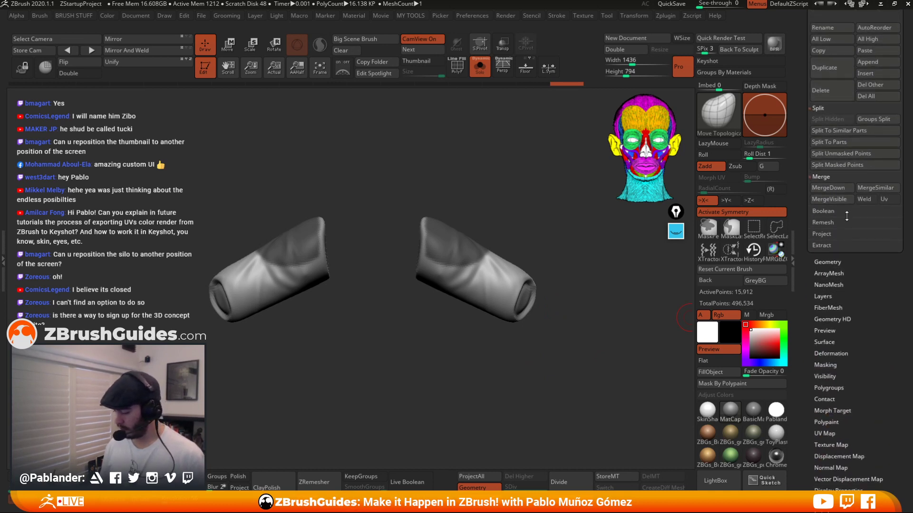
click(832, 245)
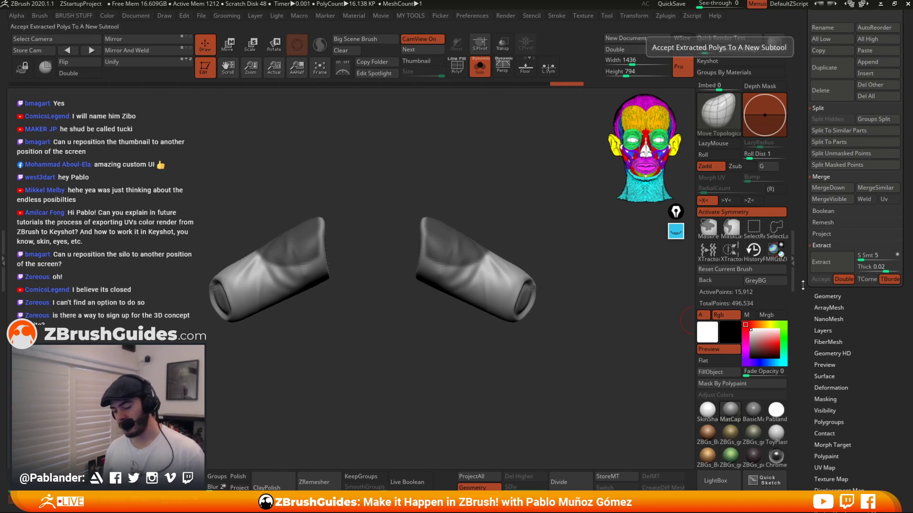
click(842, 262)
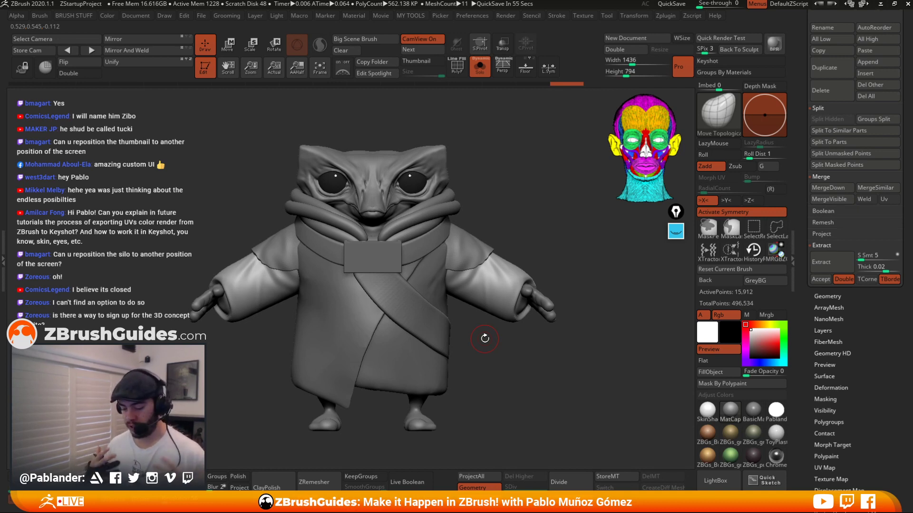
click(884, 268)
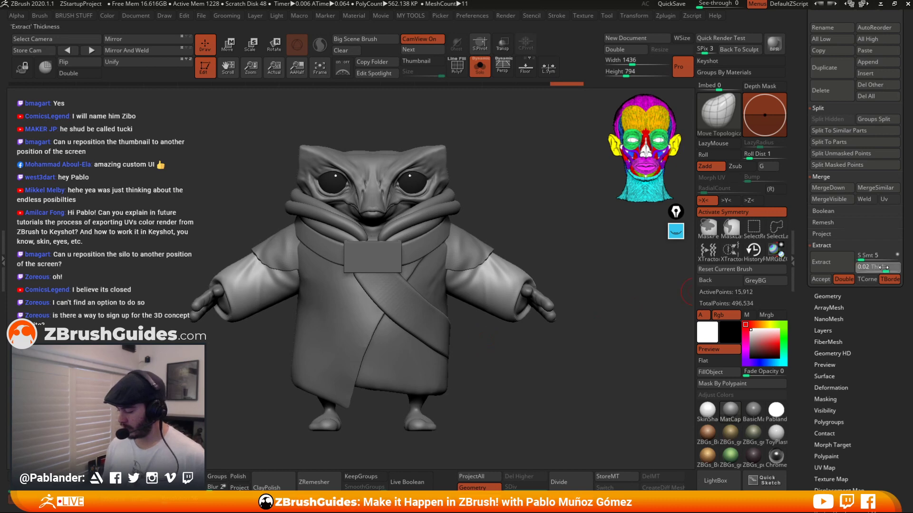
key(Return)
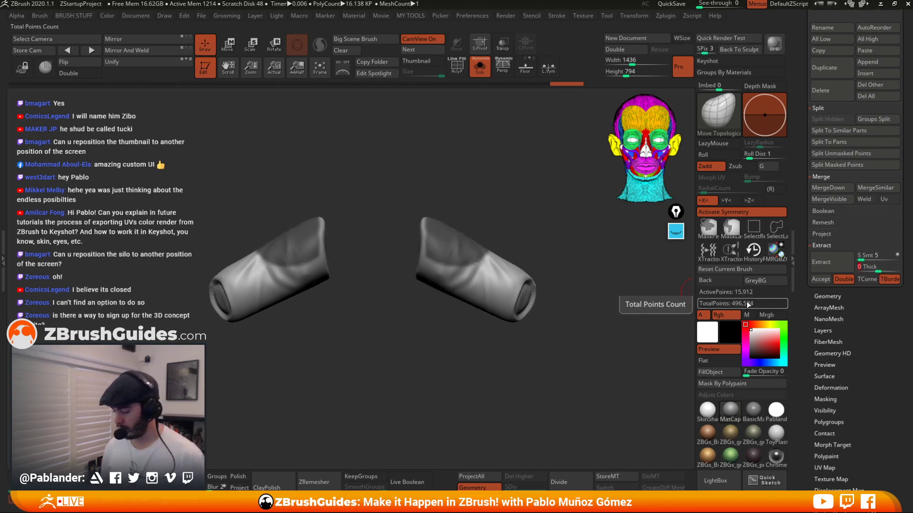
click(840, 263)
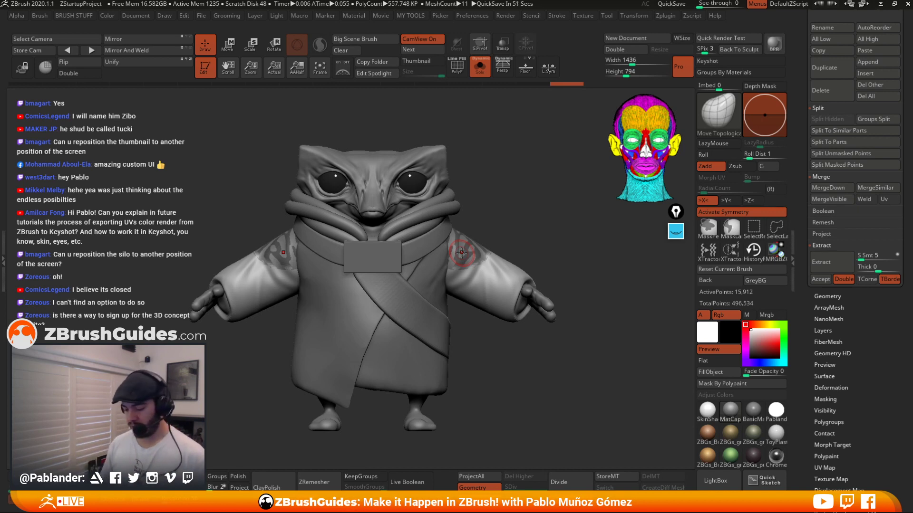
click(821, 280)
Turn on double-sided display for the extracted cuffs and isolate the extracted subtool with Solo mode.
drag(549, 279, 505, 230)
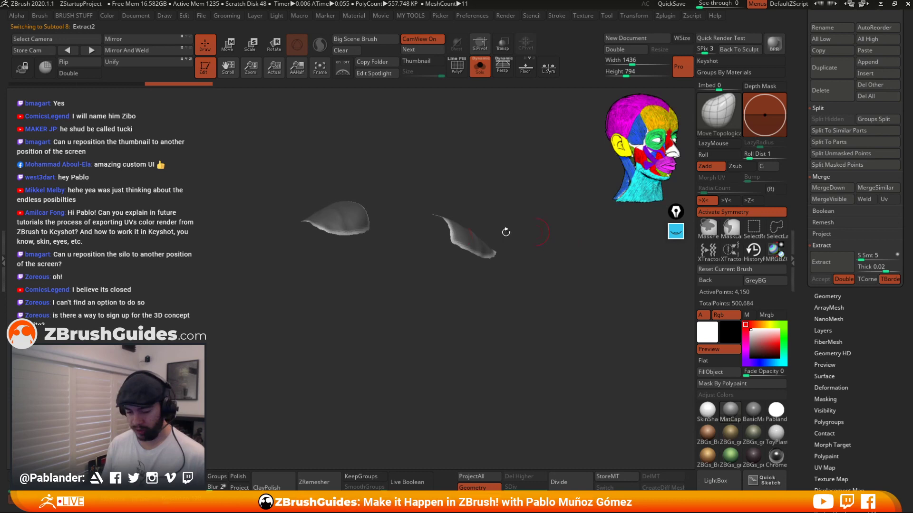
click(81, 74)
drag(504, 285, 528, 340)
ctrl+drag(521, 211, 568, 314)
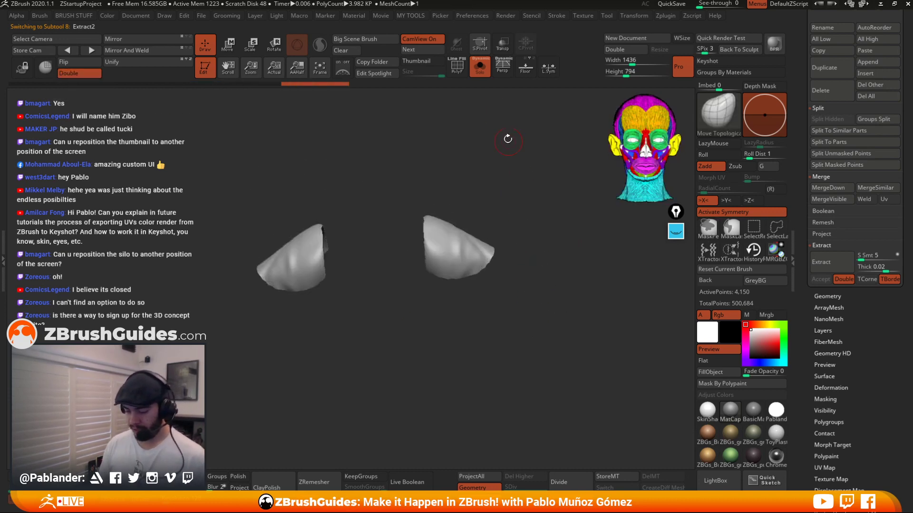
click(480, 67)
alt+click(515, 277)
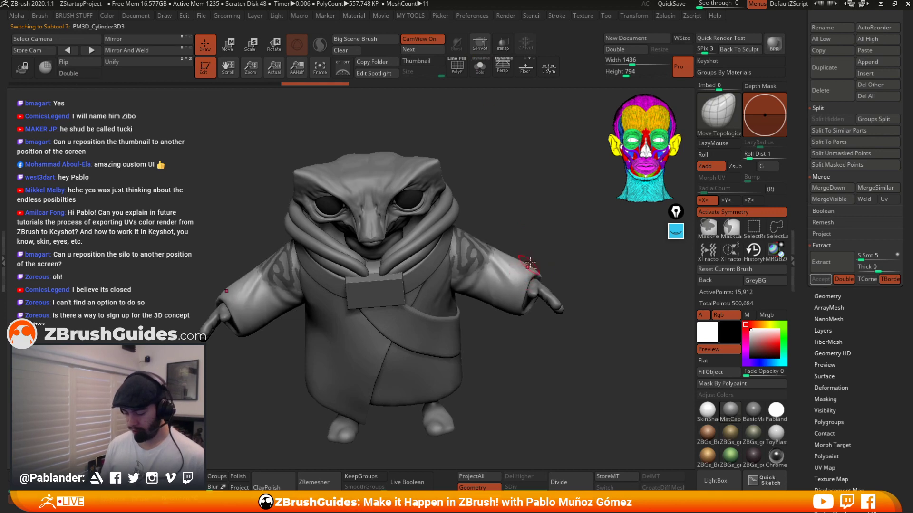
click(480, 67)
click(480, 67)
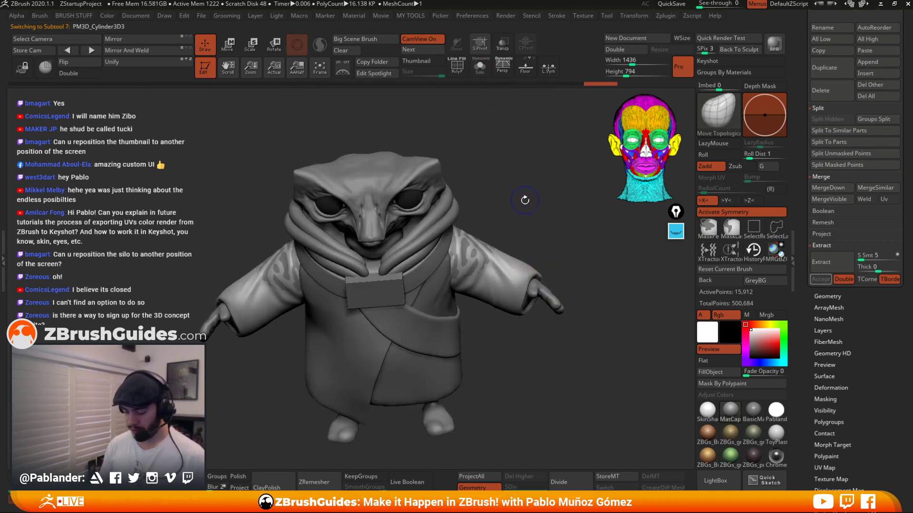
alt+click(475, 250)
click(480, 67)
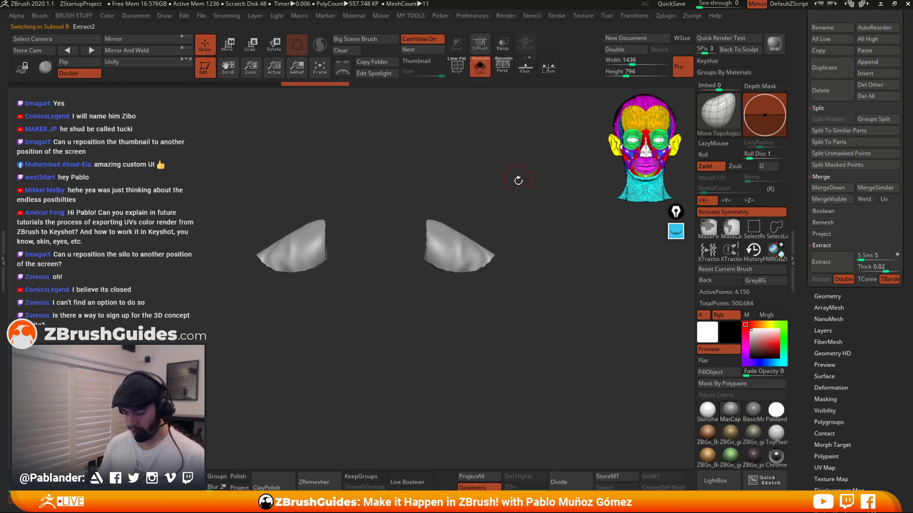
drag(517, 180, 525, 318)
Show the polyframe and polish the extracted cuff pieces with Polish By Groups and Polish Crisp Edges.
key(shift+f)
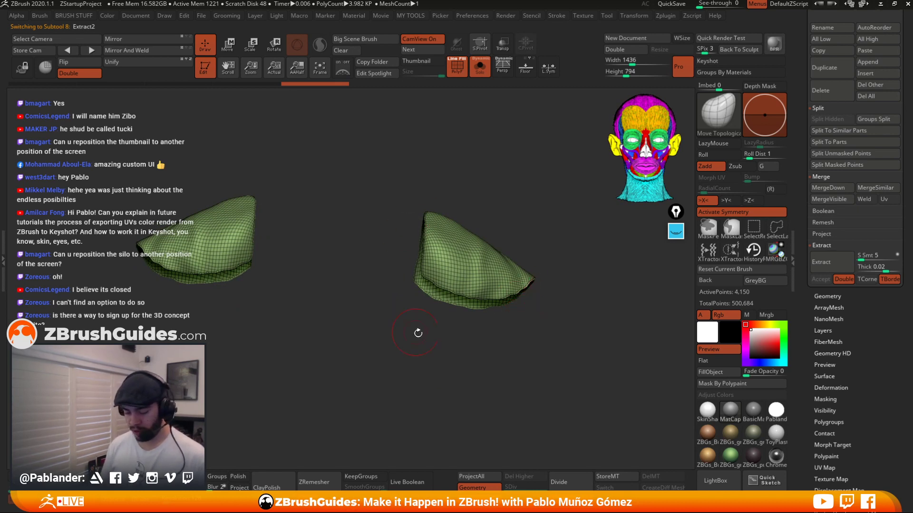
drag(418, 333, 439, 374)
drag(543, 361, 564, 341)
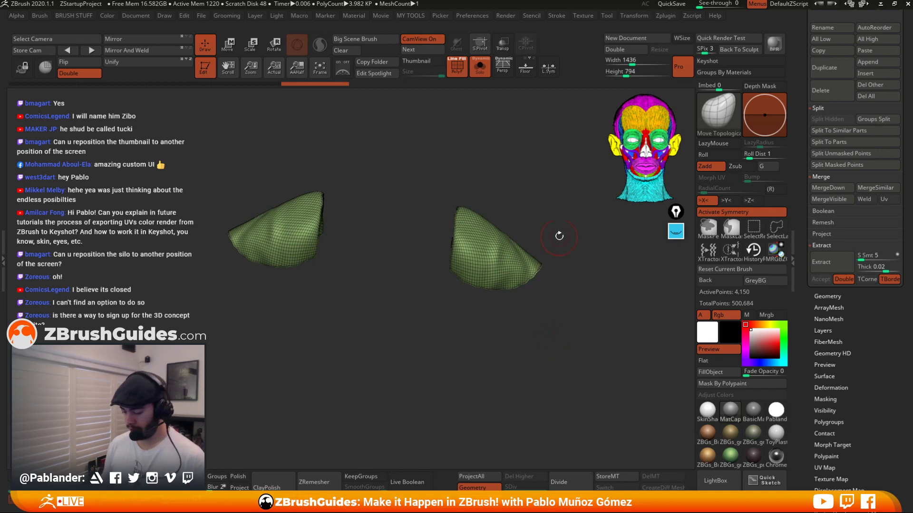
key(space)
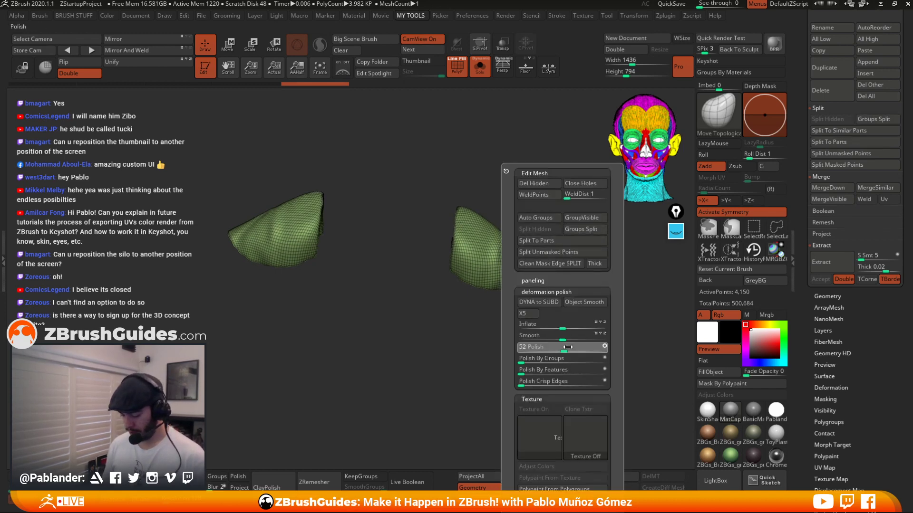
key(space)
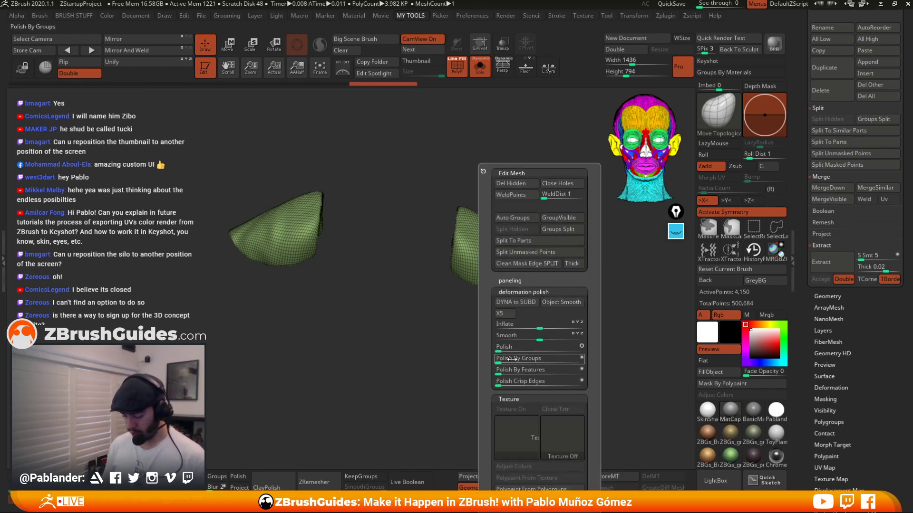
drag(512, 369, 589, 369)
key(space)
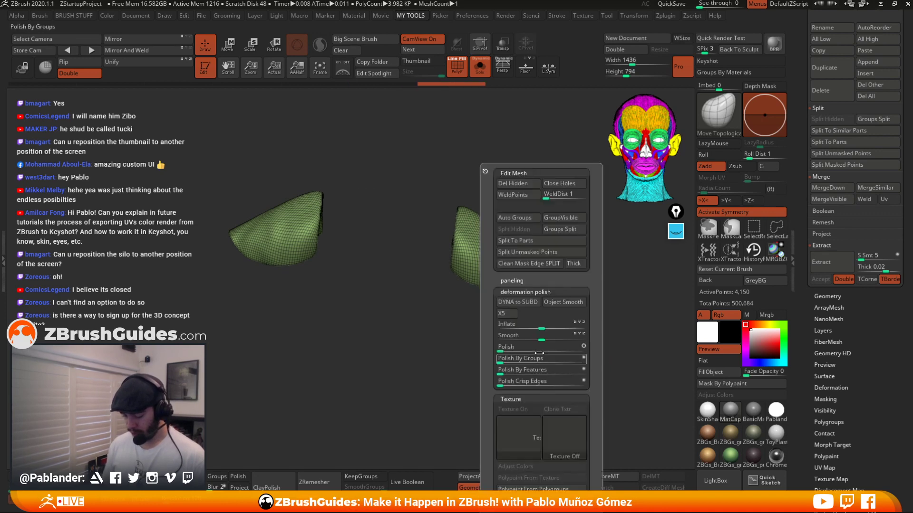
drag(512, 382, 578, 376)
drag(569, 328, 541, 339)
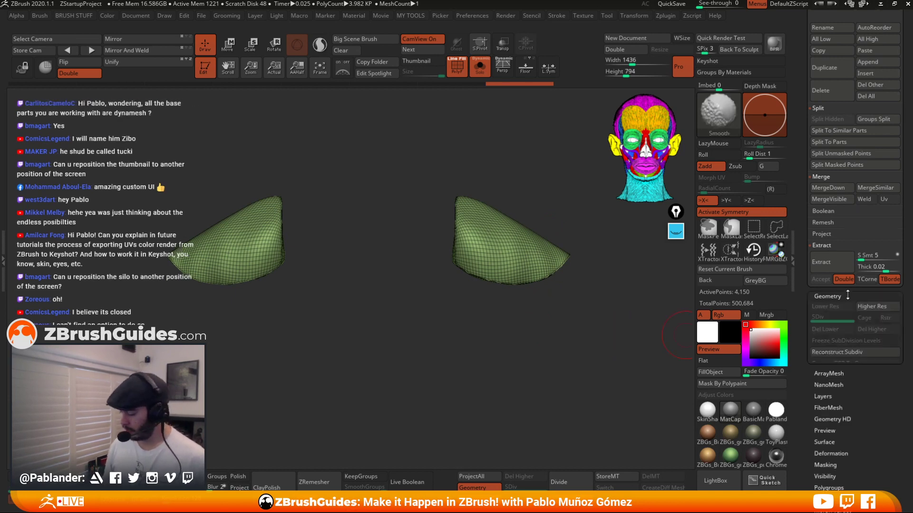
Open the ZRemesher settings in the Tool palette and turn off Adapt.
click(827, 297)
drag(803, 363, 802, 281)
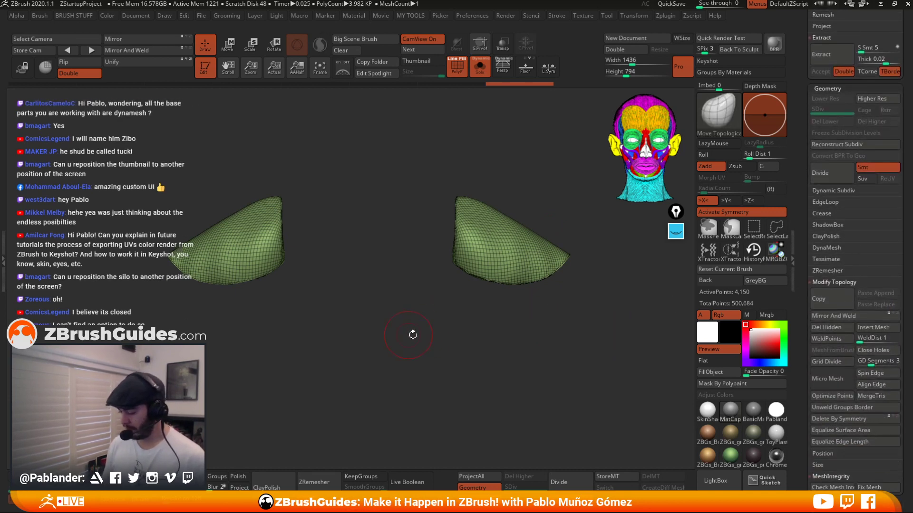
click(827, 271)
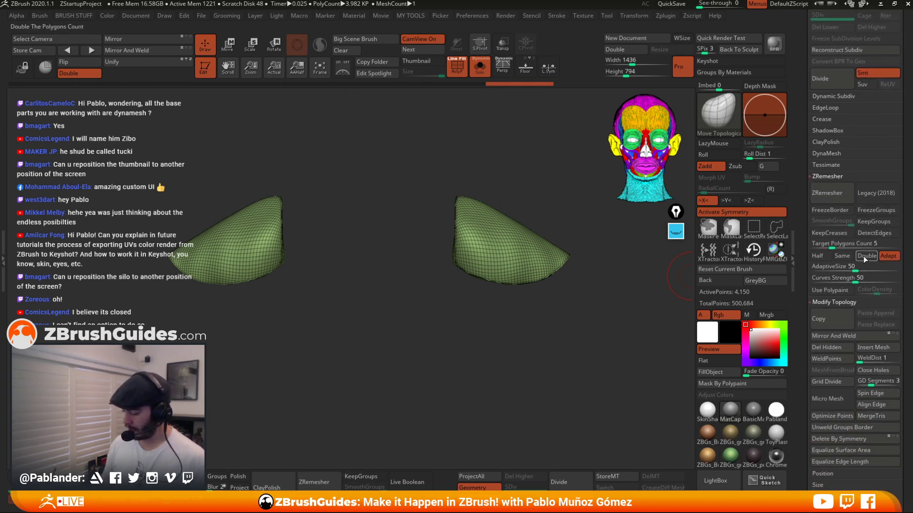
click(889, 257)
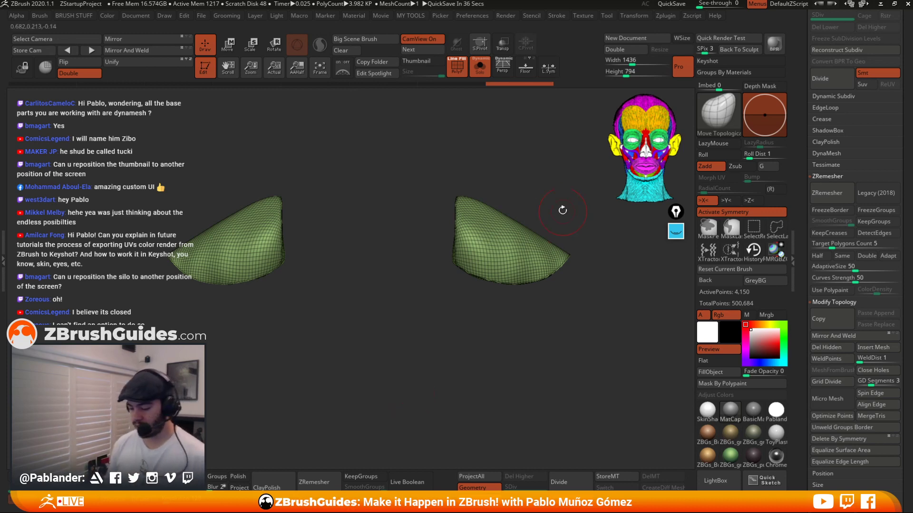
Set the target polygon count to Half and ZRemesh the extracted cuffs.
drag(563, 210, 541, 218)
drag(492, 311, 514, 316)
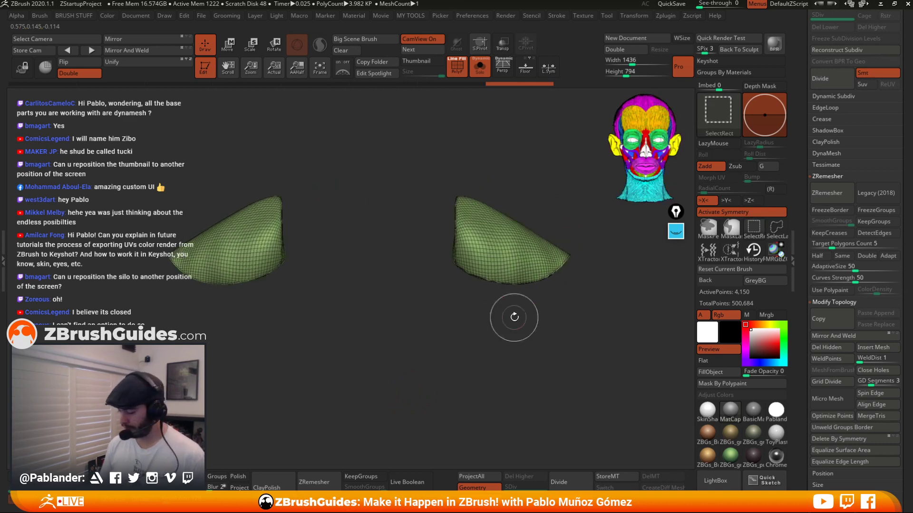
click(818, 256)
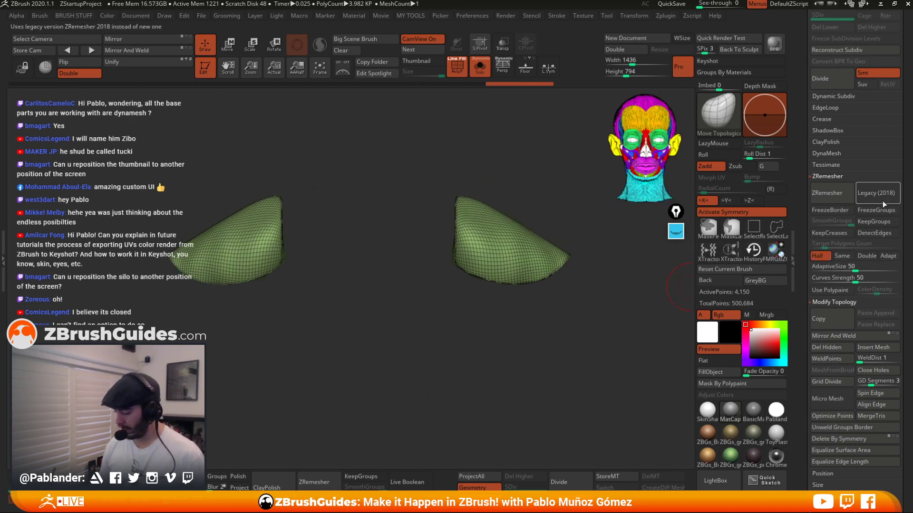
click(832, 191)
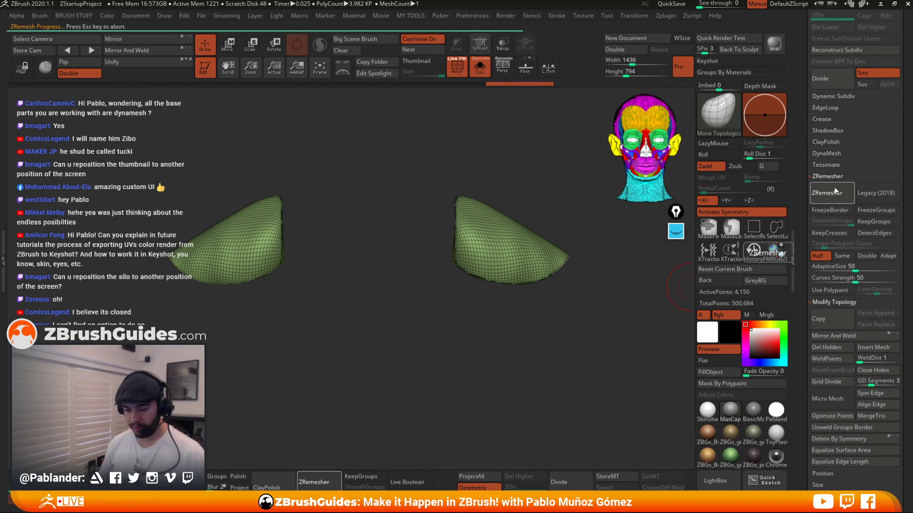
drag(538, 316, 552, 348)
click(837, 190)
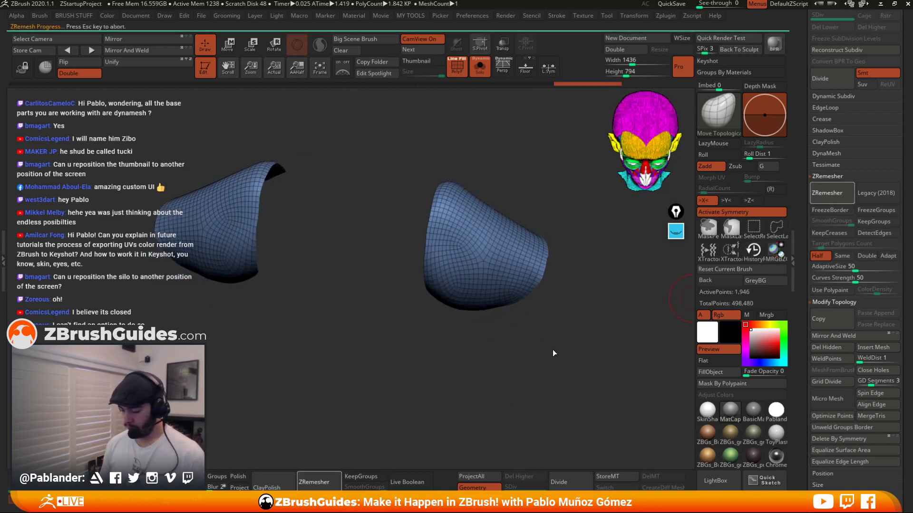
Run ZRemesher on the cuffs once more, then undo the extra remesh passes.
click(820, 191)
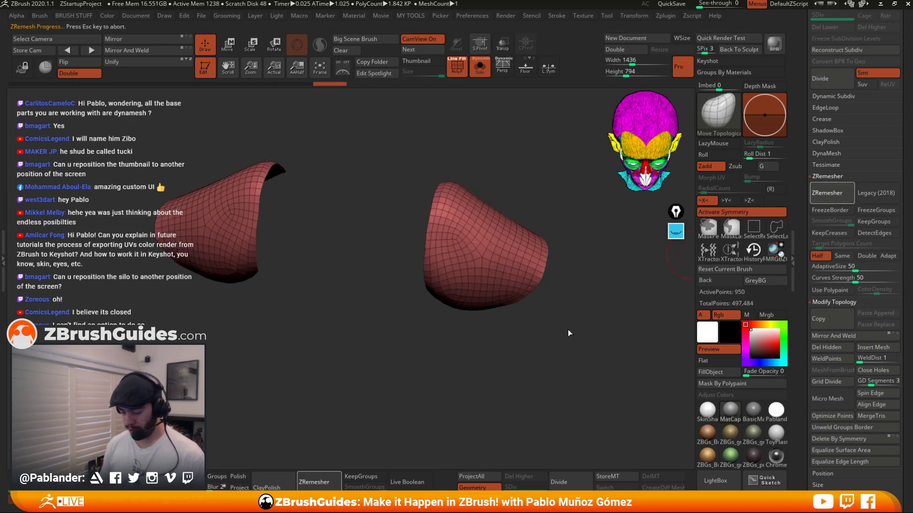
key(ctrl+z)
key(ctrl+z)
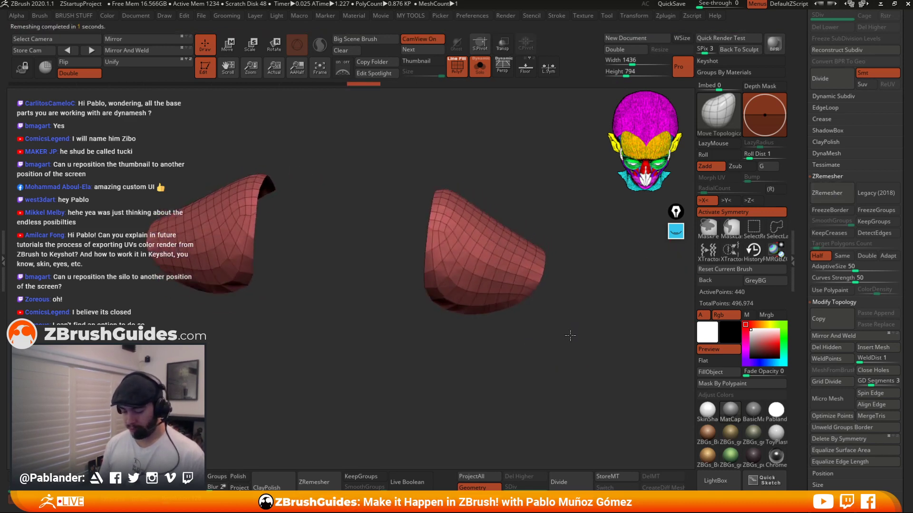
key(ctrl+z)
key(ctrl+z)
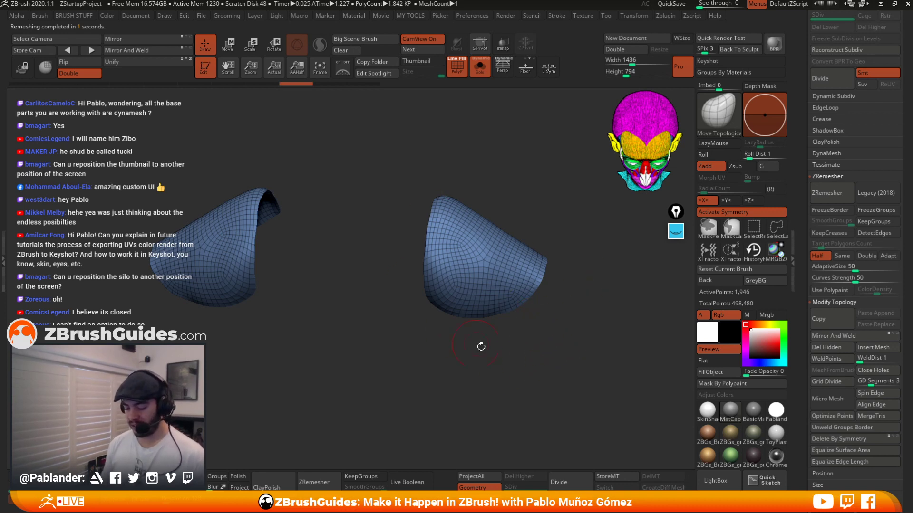
Turn on Legacy (2018) mode and ZRemesh the cuffs twice for a lower, cleaner polygon count.
drag(481, 346, 521, 350)
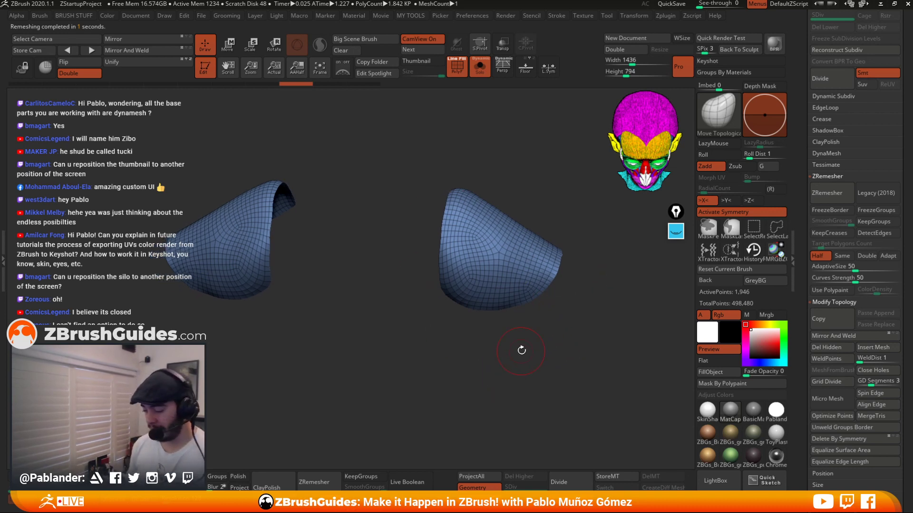
click(876, 192)
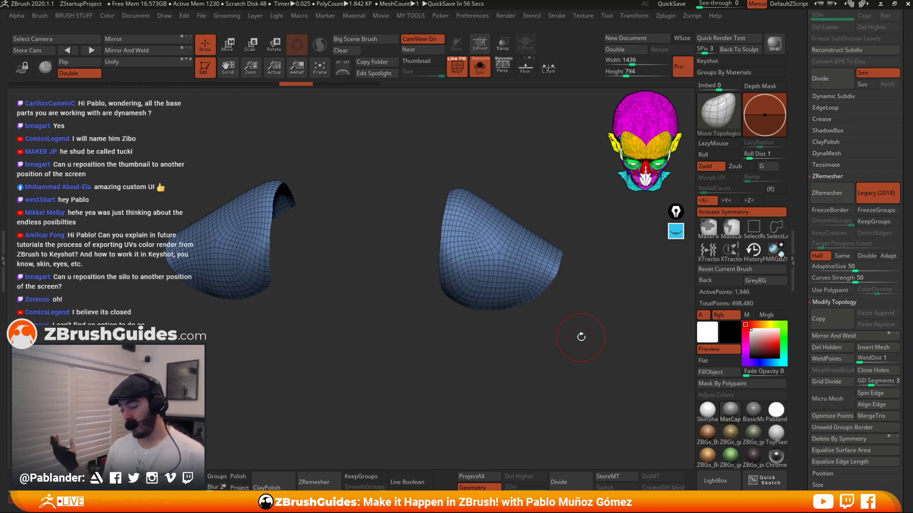
click(832, 192)
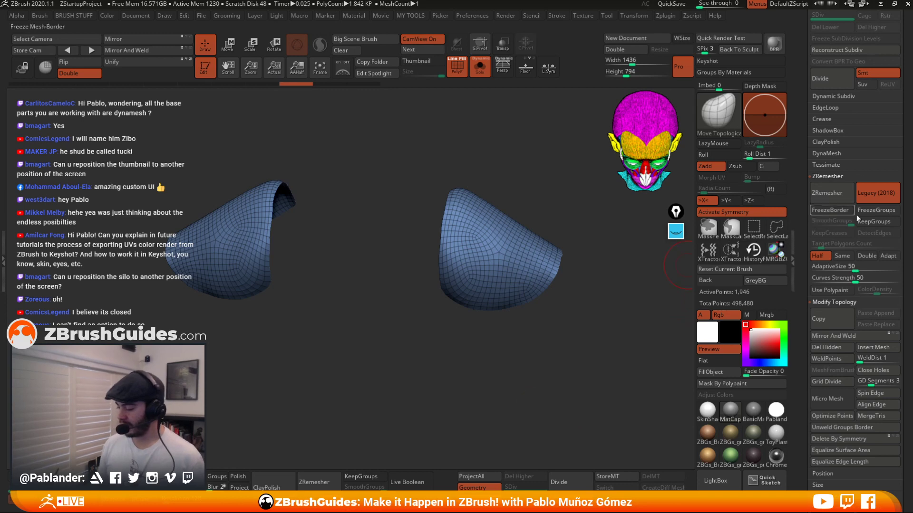
click(833, 193)
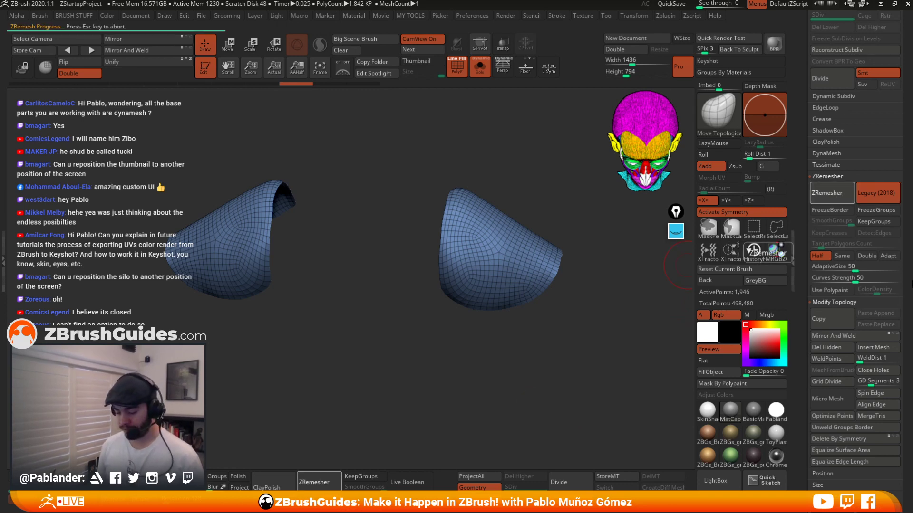
drag(583, 325, 486, 187)
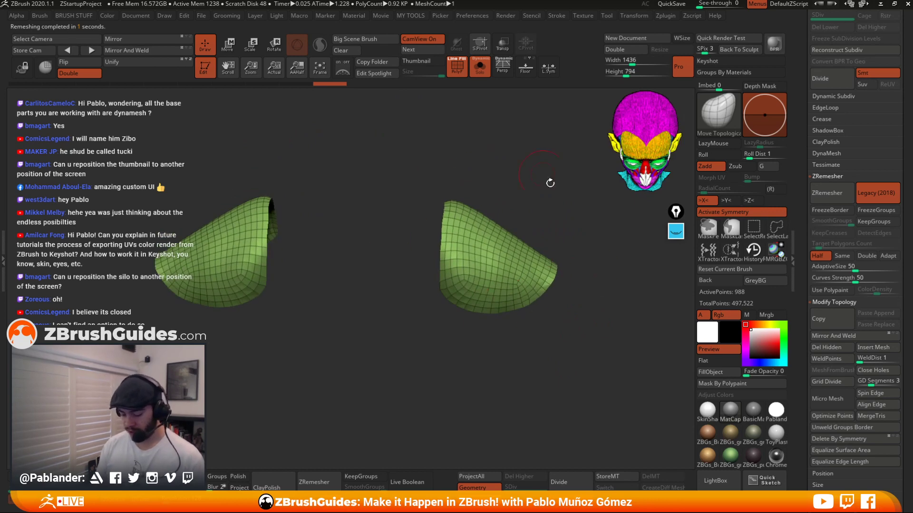
click(833, 193)
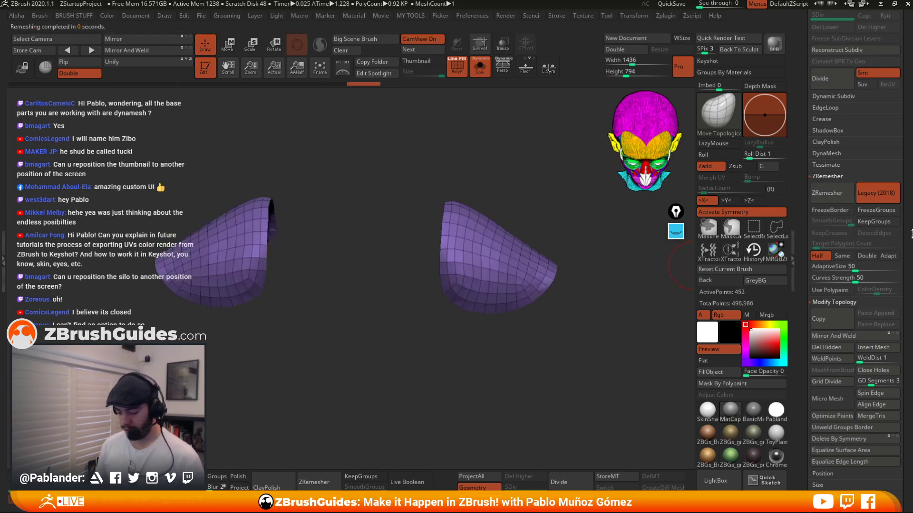
Try another ZRemesher pass on the cuffs and undo it.
drag(639, 295, 614, 299)
click(830, 196)
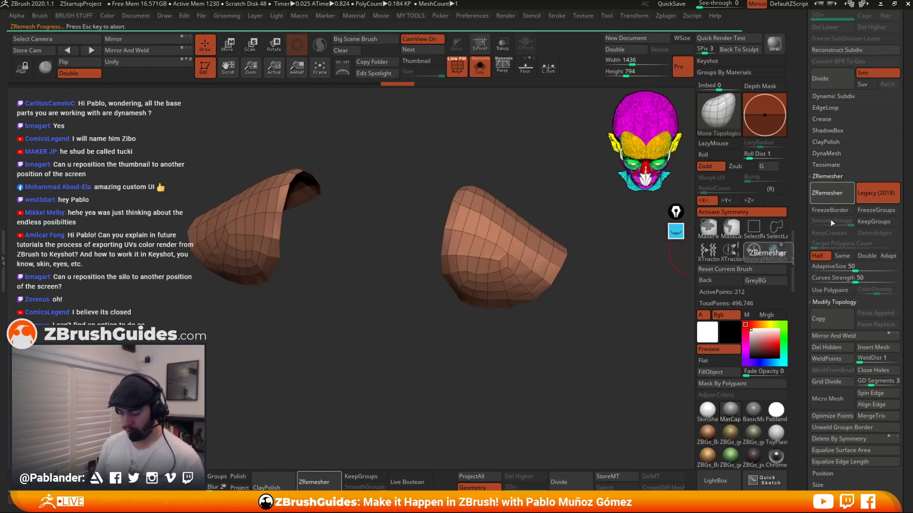
key(ctrl+z)
key(ctrl+z)
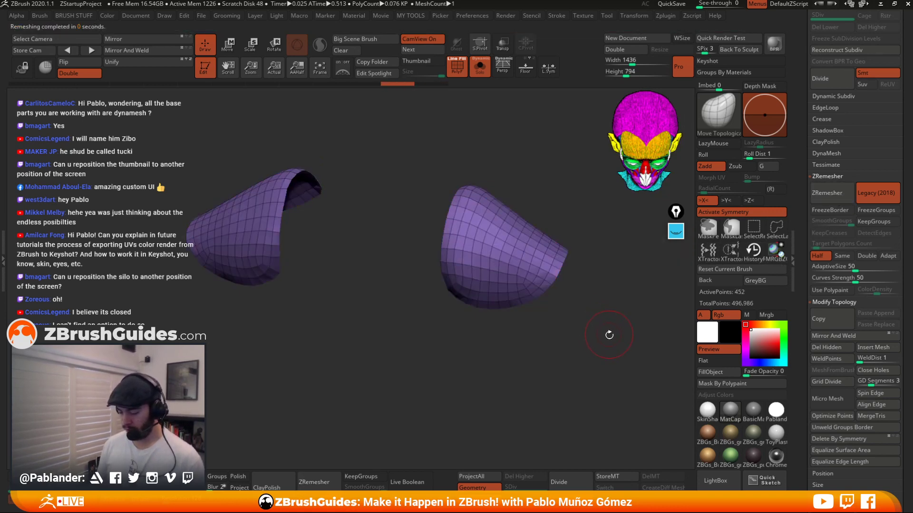
Switch the target polygon count to Same, ZRemesh the cuffs, and undo the result.
drag(554, 279, 450, 263)
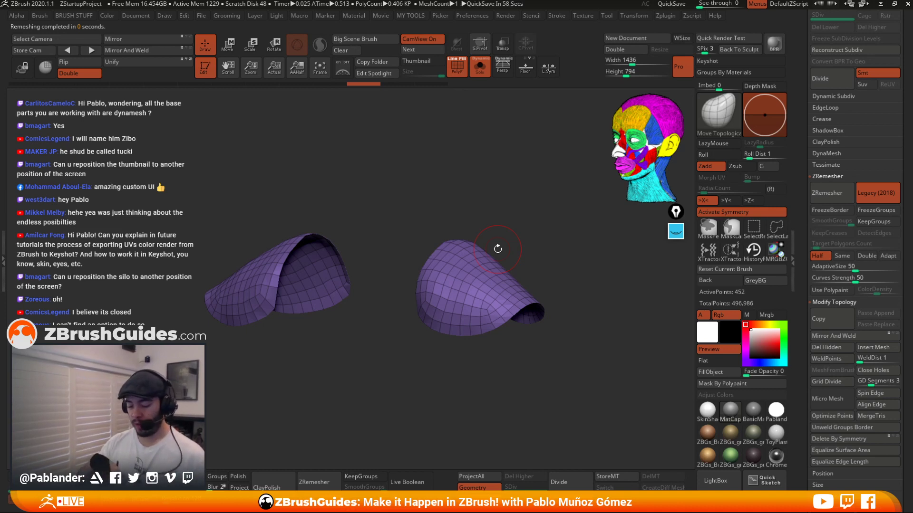
drag(575, 281, 504, 320)
drag(556, 309, 480, 214)
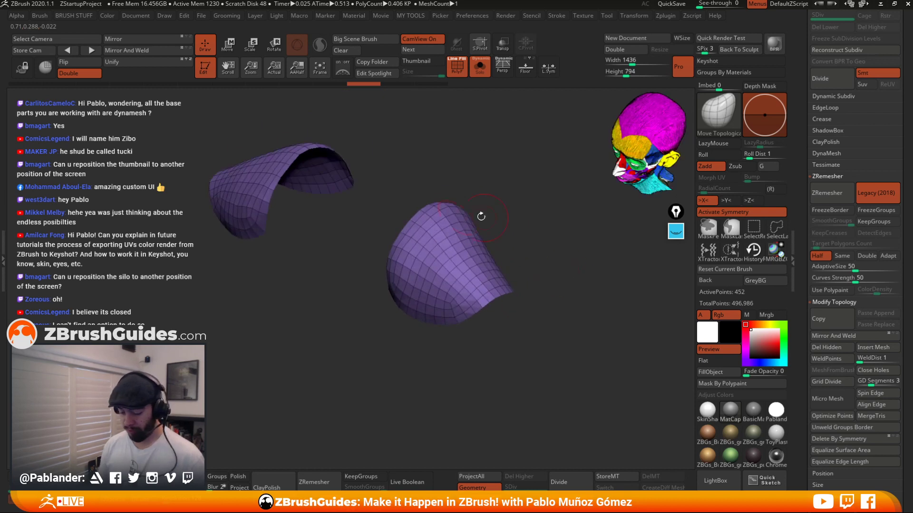
drag(534, 247, 585, 238)
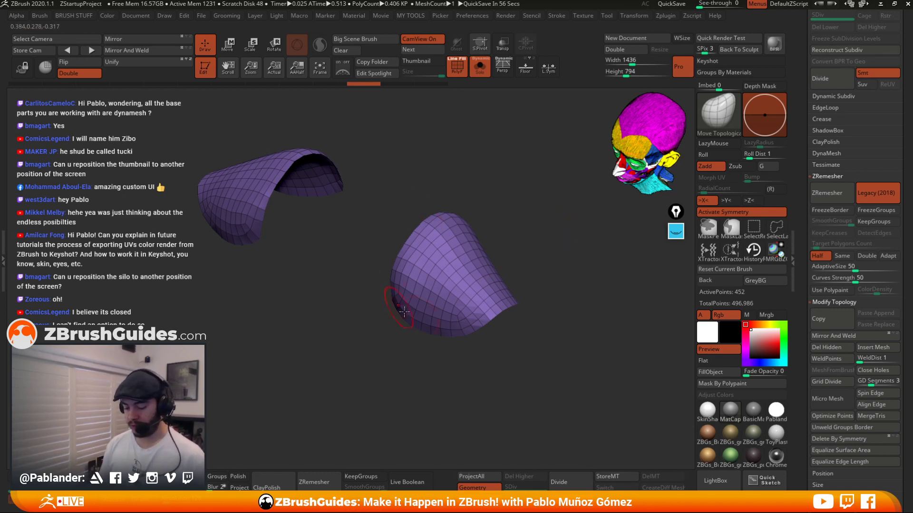
click(842, 256)
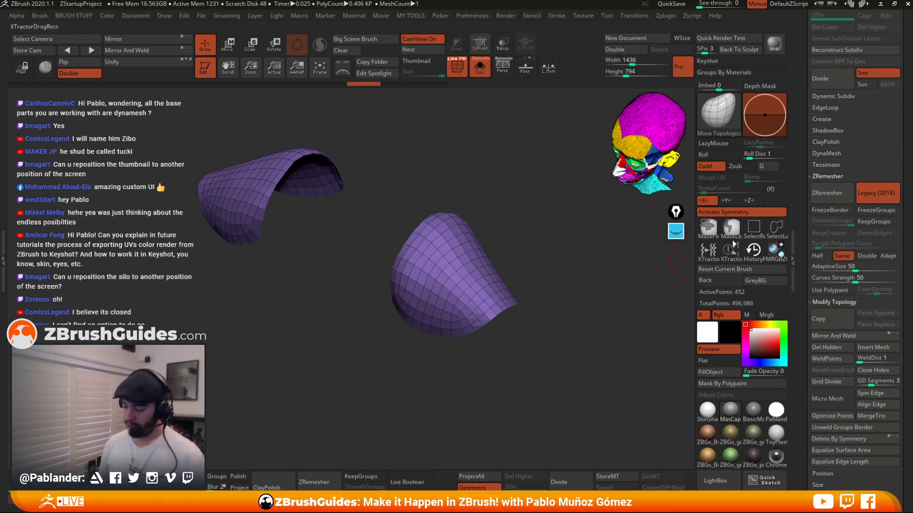
click(835, 191)
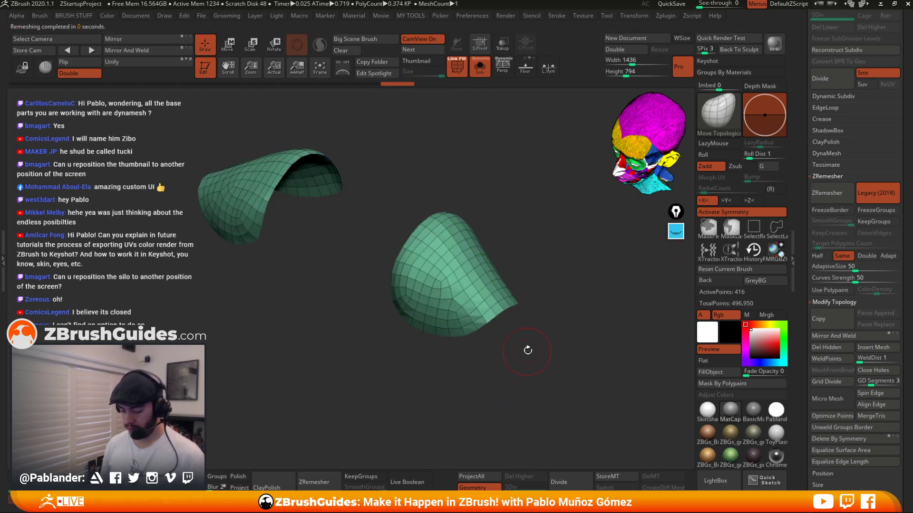
drag(528, 351, 473, 238)
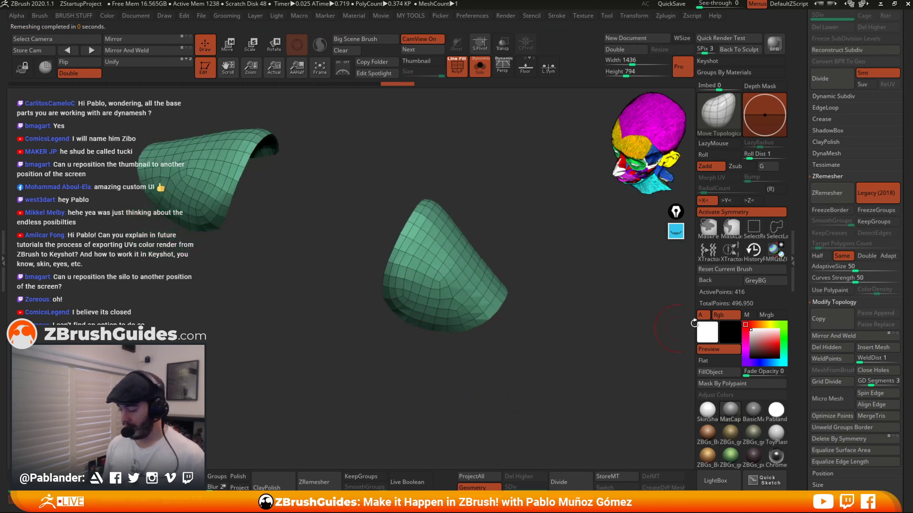
drag(410, 347, 534, 301)
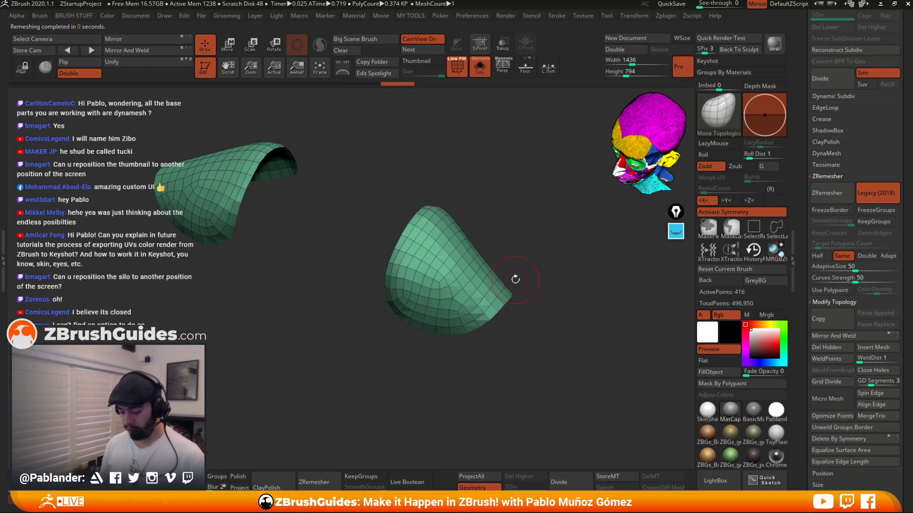
key(ctrl+z)
Try ZRemeshing the cuffs with Legacy mode off, undo it, and re-enable Legacy (2018).
alt+drag(558, 291, 592, 296)
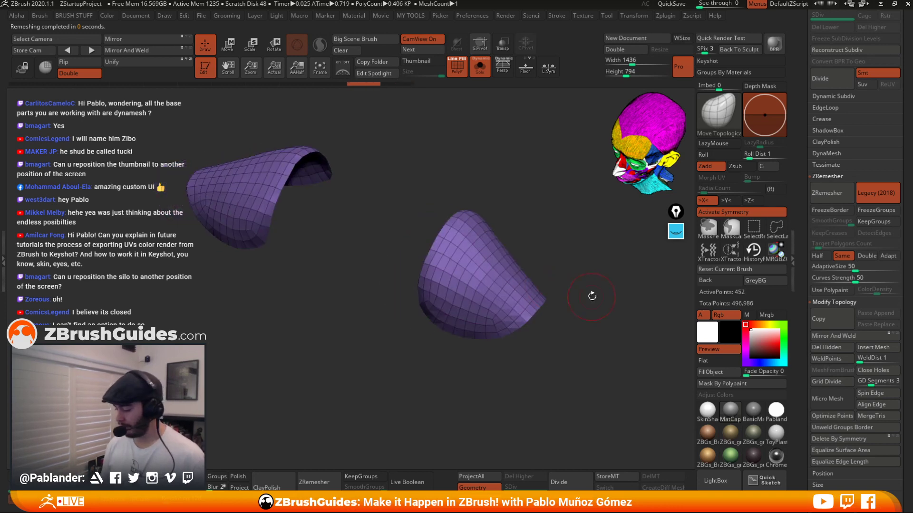
click(874, 194)
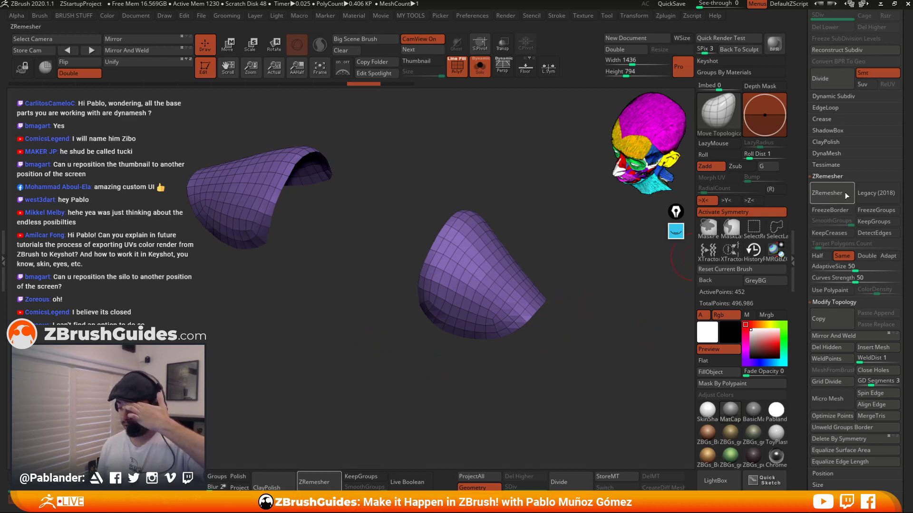
click(832, 190)
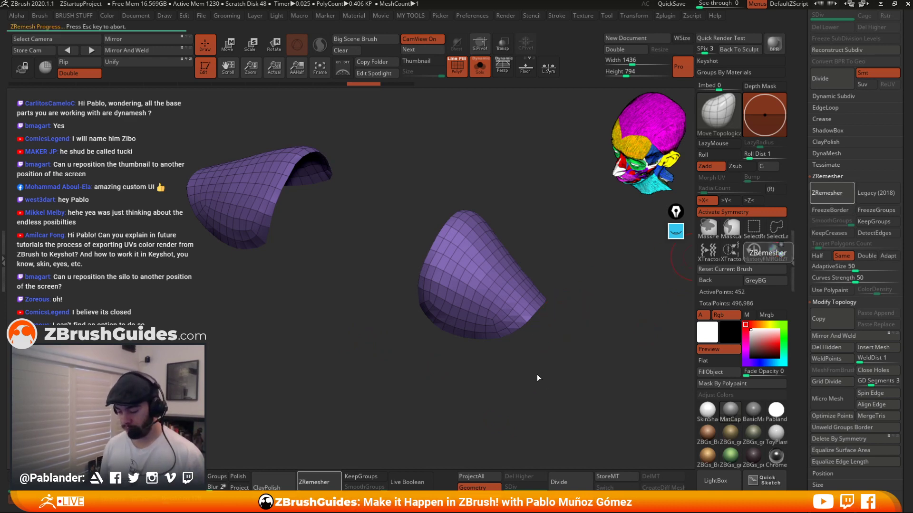
drag(552, 358, 533, 305)
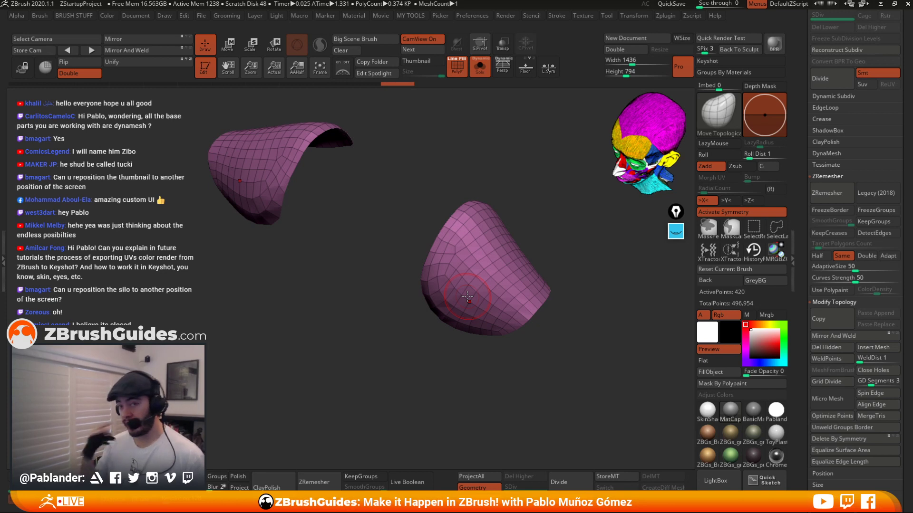
key(ctrl+z)
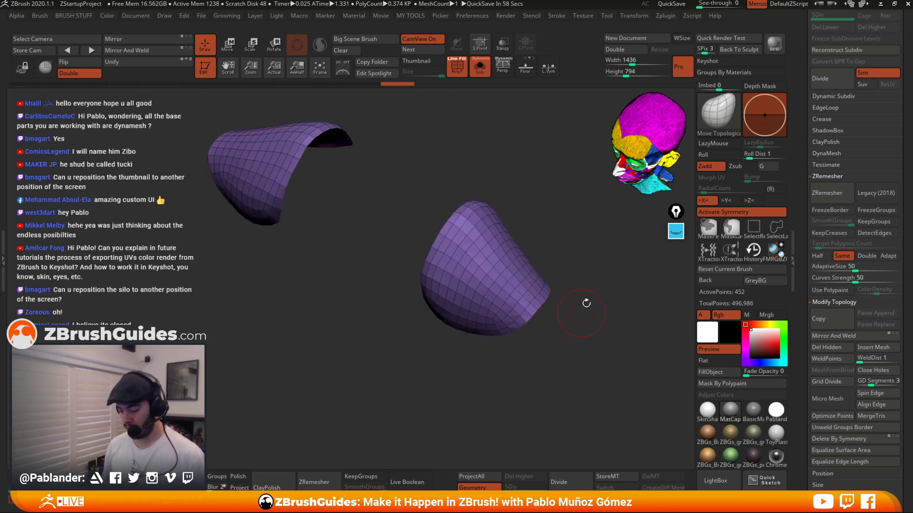
alt+drag(586, 303, 569, 313)
drag(628, 247, 597, 269)
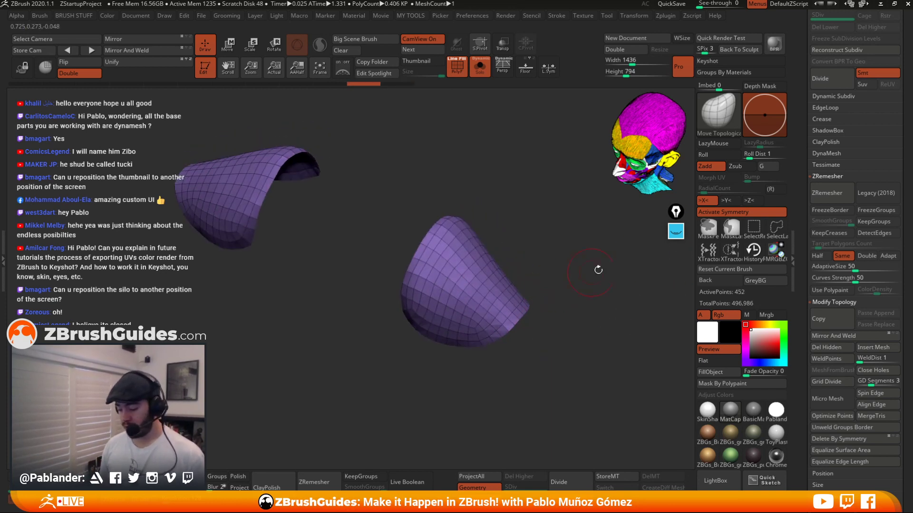
click(873, 193)
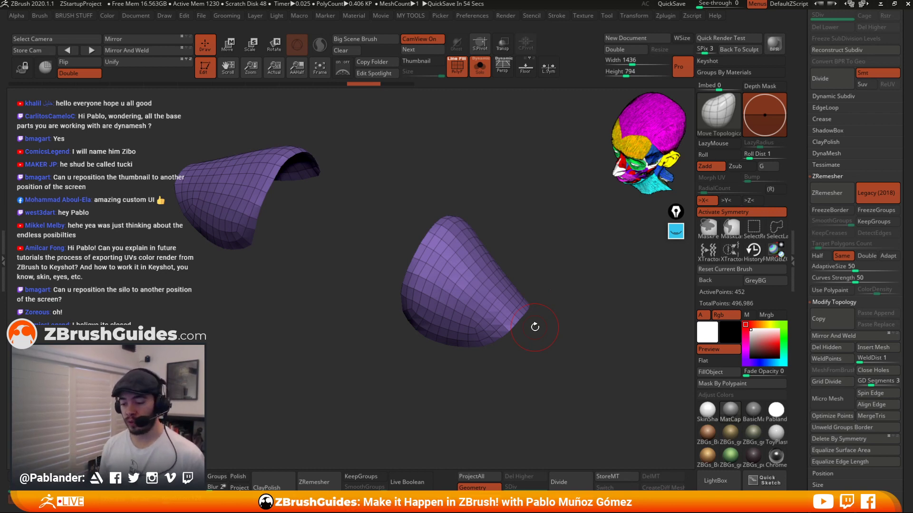
drag(561, 288, 464, 227)
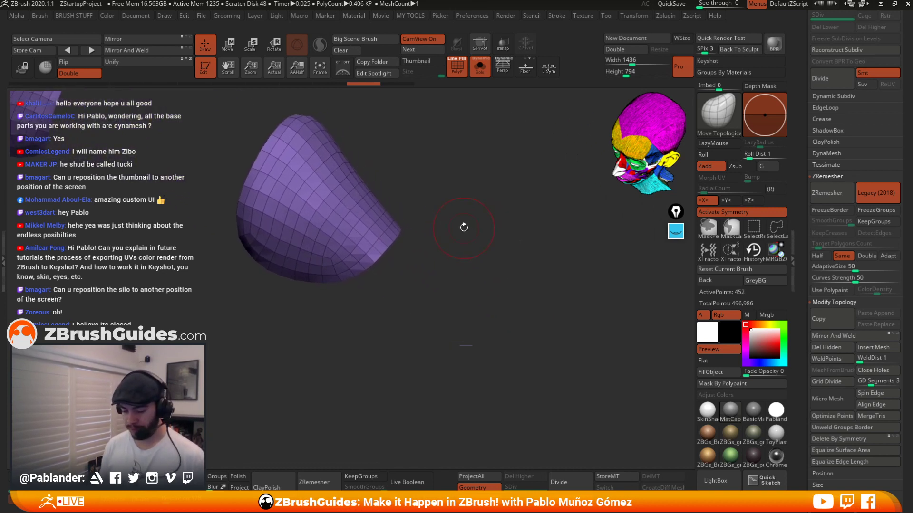
drag(489, 260, 485, 264)
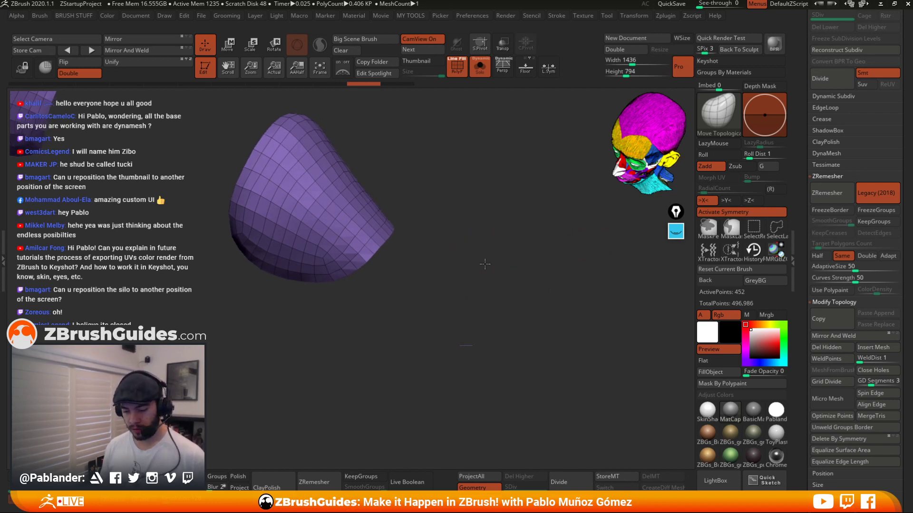
key(shift+s)
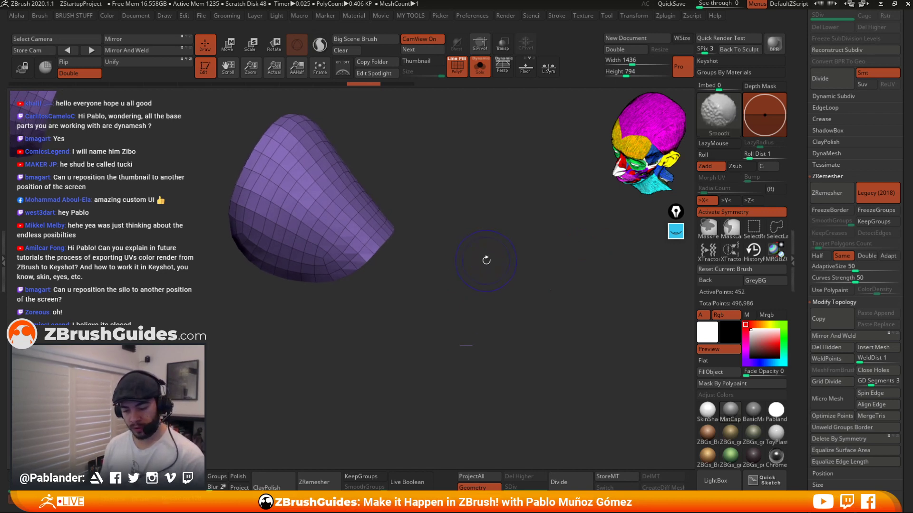
ZRemesh the cuff with Legacy (2018) turned off and keep a snapshot of the result.
alt+drag(441, 222, 609, 219)
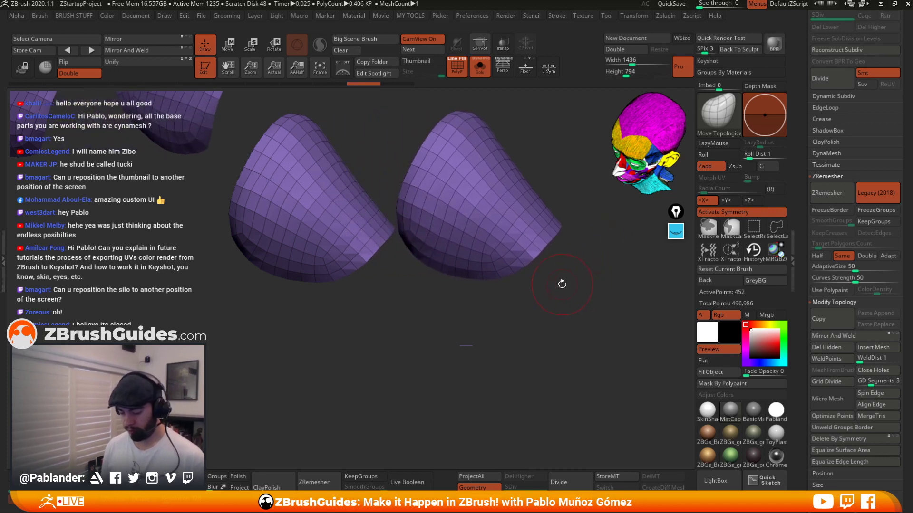
alt+drag(562, 283, 594, 285)
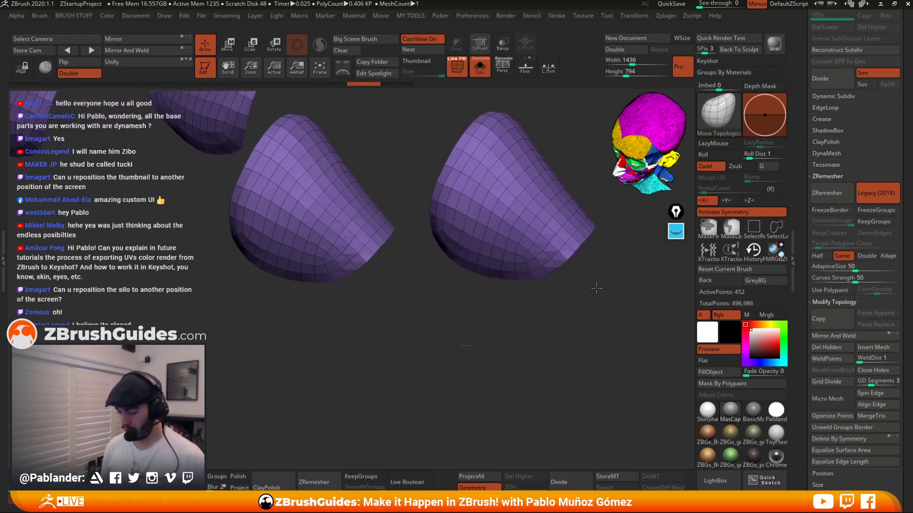
click(880, 195)
click(835, 192)
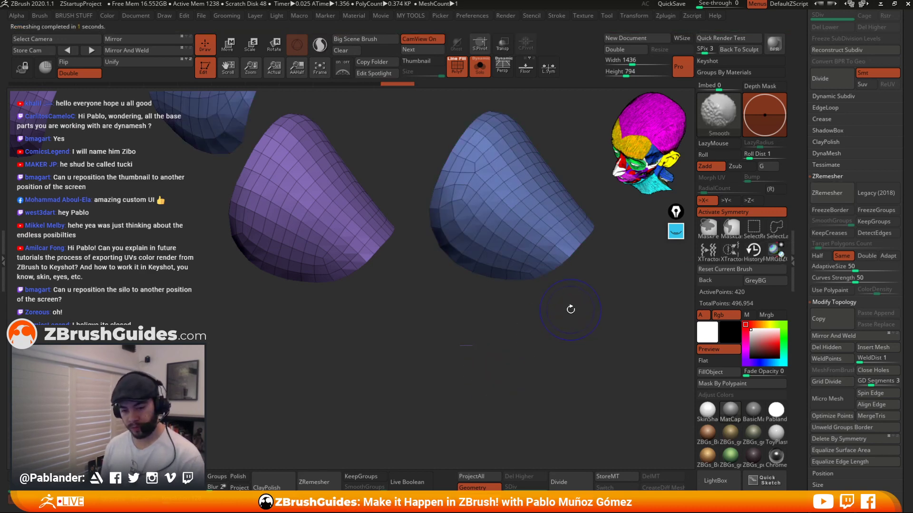
key(shift+s)
ZRemesh the cuff again with Legacy (2018) on and snapshot the result beside the other versions.
alt+drag(607, 261, 602, 423)
alt+drag(619, 339, 419, 360)
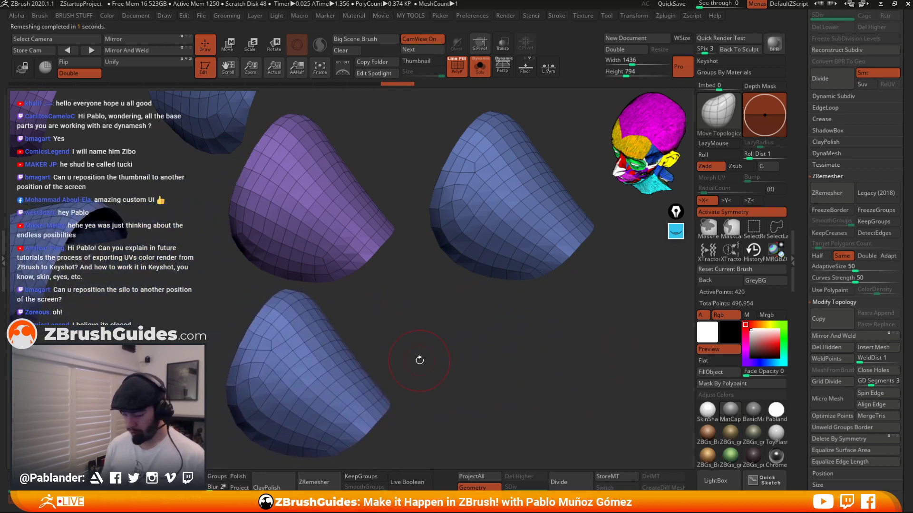
click(872, 192)
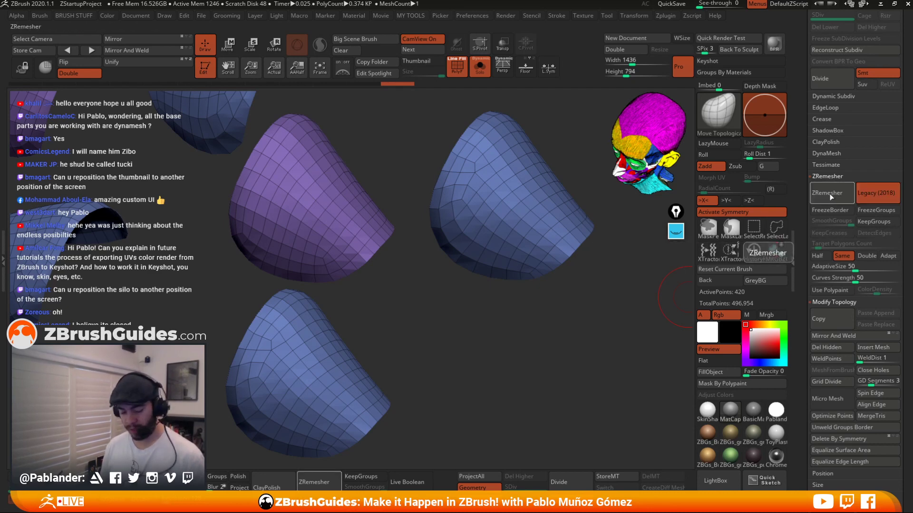
click(831, 193)
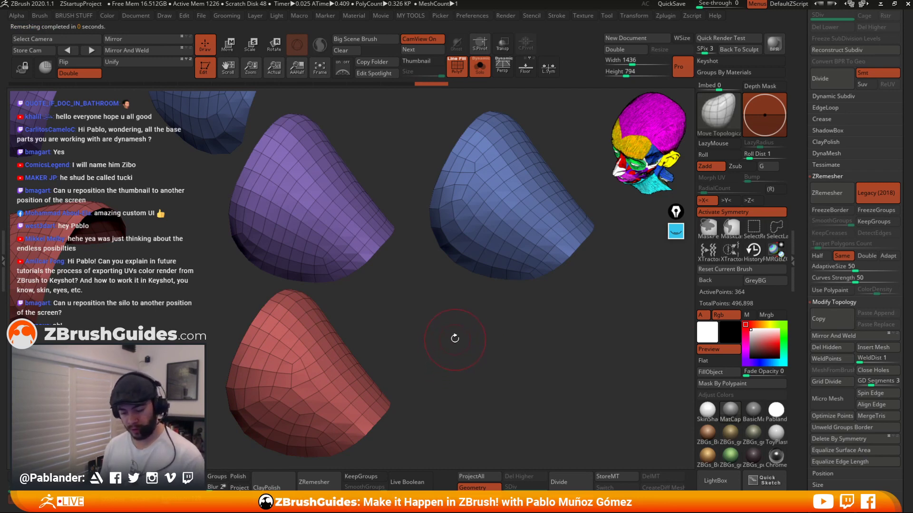
key(shift+s)
Run ZRemesher on the cuff once more with Legacy (2018) off for comparison.
alt+drag(407, 313, 609, 316)
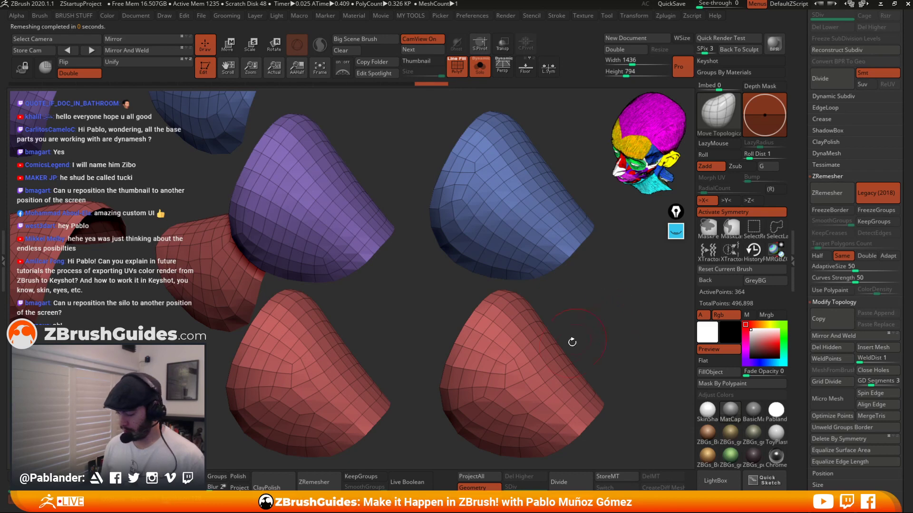
click(880, 193)
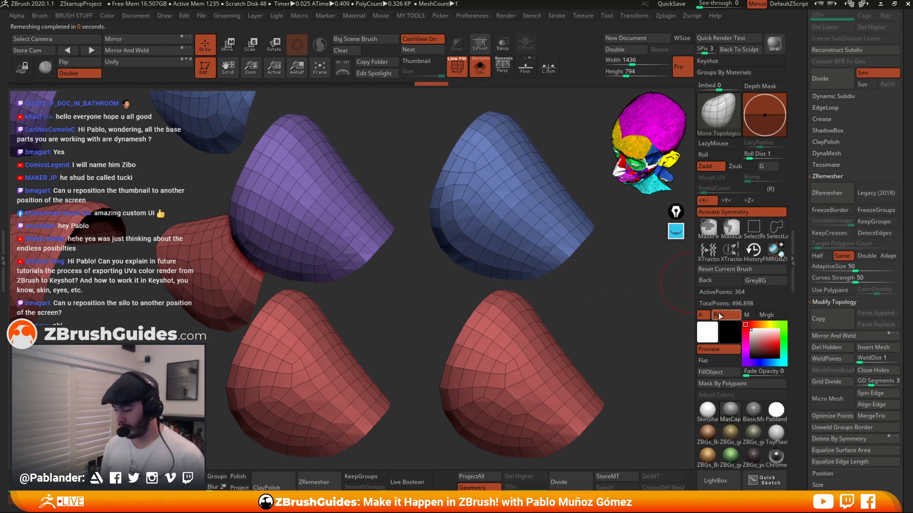
click(834, 192)
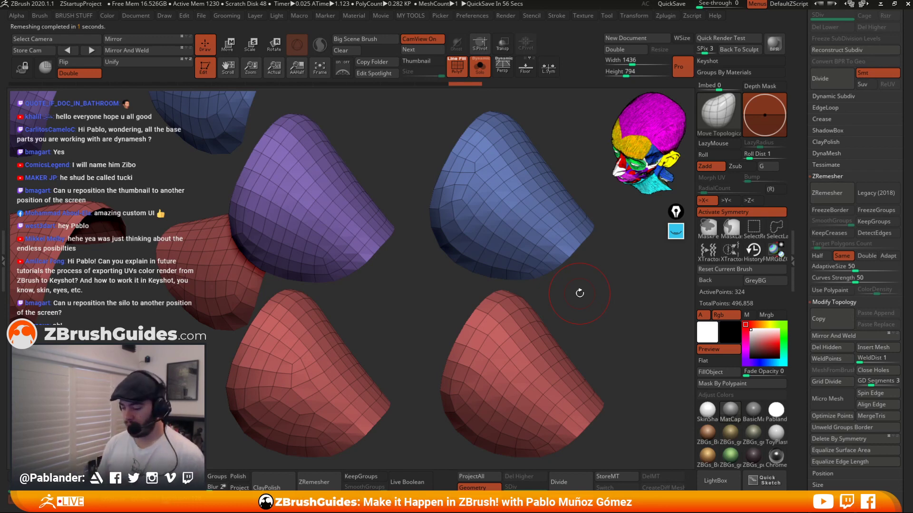
click(675, 232)
click(679, 386)
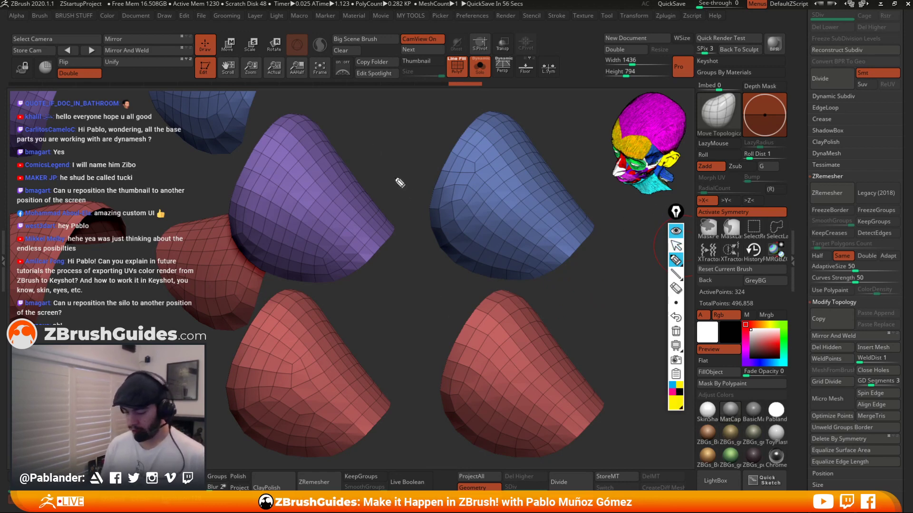
drag(328, 113, 357, 123)
drag(533, 110, 546, 122)
drag(550, 125, 565, 122)
drag(325, 291, 338, 307)
mouse_move(340, 307)
mouse_down()
mouse_move(347, 291)
mouse_move(358, 302)
mouse_up()
drag(554, 299, 584, 310)
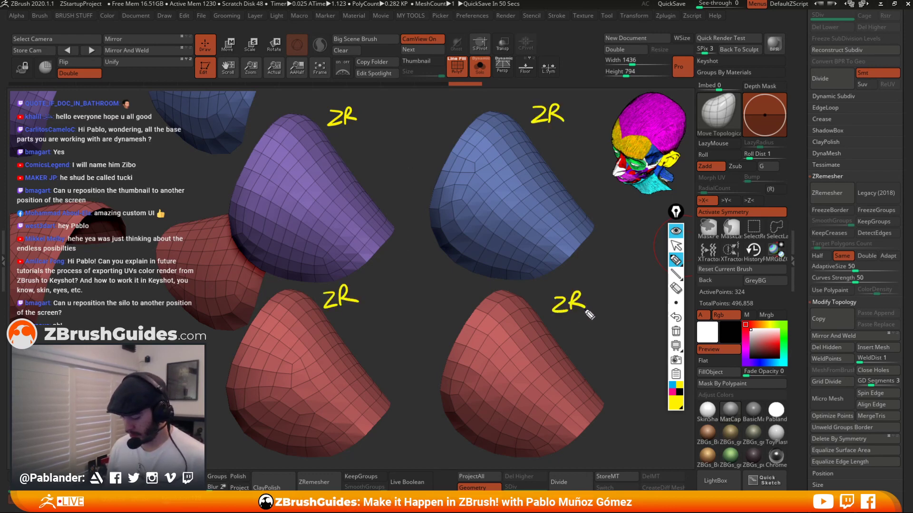
click(673, 391)
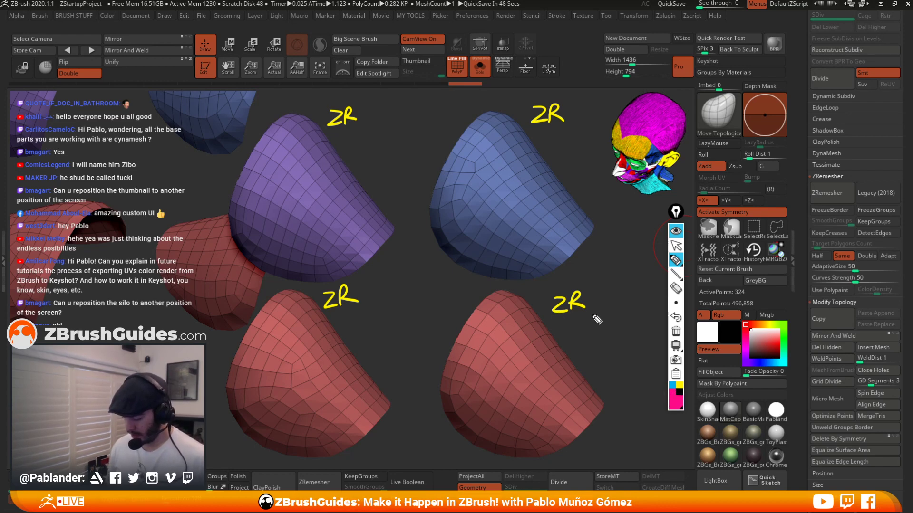
mouse_move(592, 292)
mouse_down()
mouse_move(588, 314)
mouse_move(597, 292)
mouse_move(600, 312)
mouse_move(611, 308)
mouse_up()
mouse_move(606, 291)
mouse_down()
mouse_move(618, 289)
mouse_move(614, 307)
mouse_move(625, 314)
mouse_up()
mouse_move(361, 285)
mouse_down()
mouse_move(360, 308)
mouse_move(376, 297)
mouse_up()
mouse_move(379, 287)
mouse_down()
mouse_move(387, 301)
mouse_move(396, 280)
mouse_up()
drag(393, 278, 396, 308)
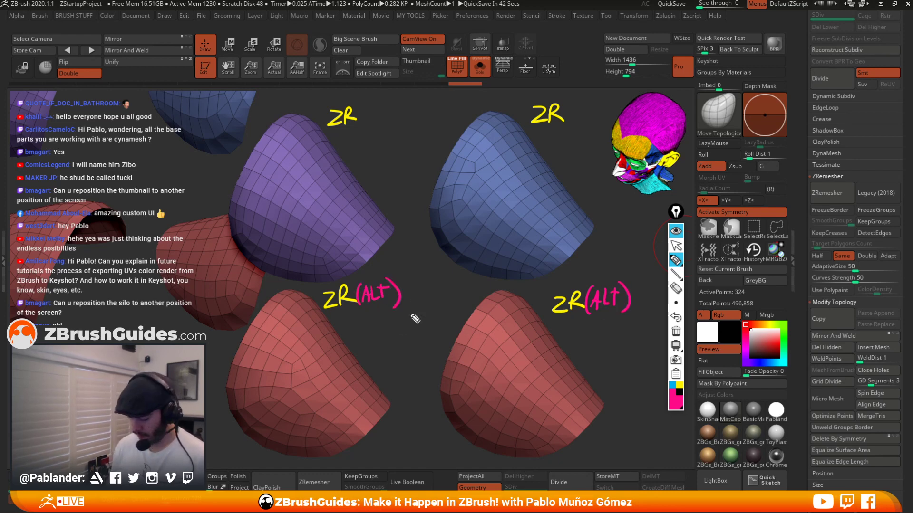
click(672, 385)
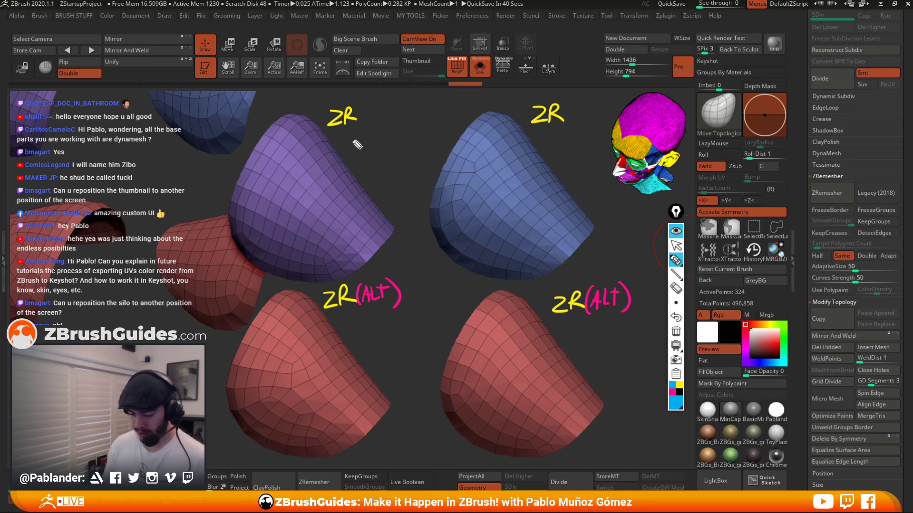
drag(341, 132, 342, 144)
mouse_move(348, 139)
mouse_down()
mouse_move(362, 140)
mouse_move(355, 154)
mouse_up()
drag(367, 138, 375, 142)
drag(376, 134, 372, 155)
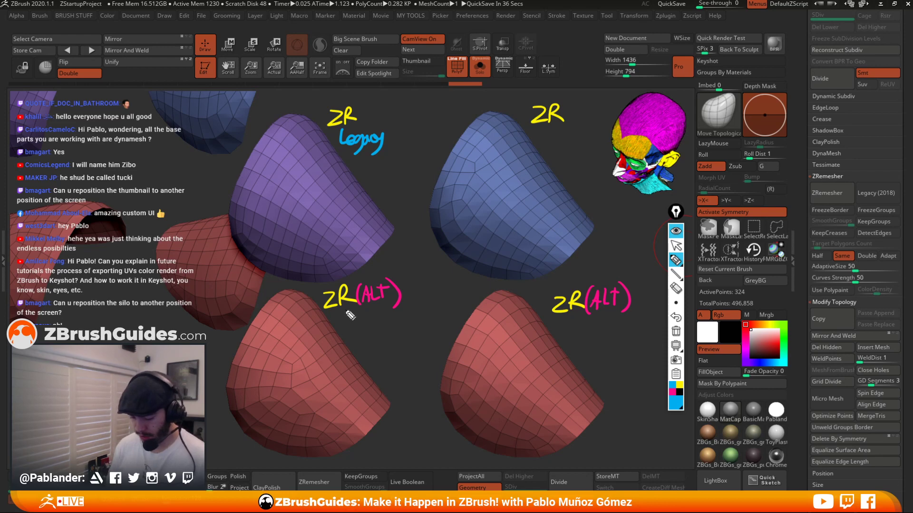
mouse_move(342, 312)
mouse_down()
mouse_move(351, 326)
mouse_move(384, 322)
mouse_move(380, 343)
mouse_up()
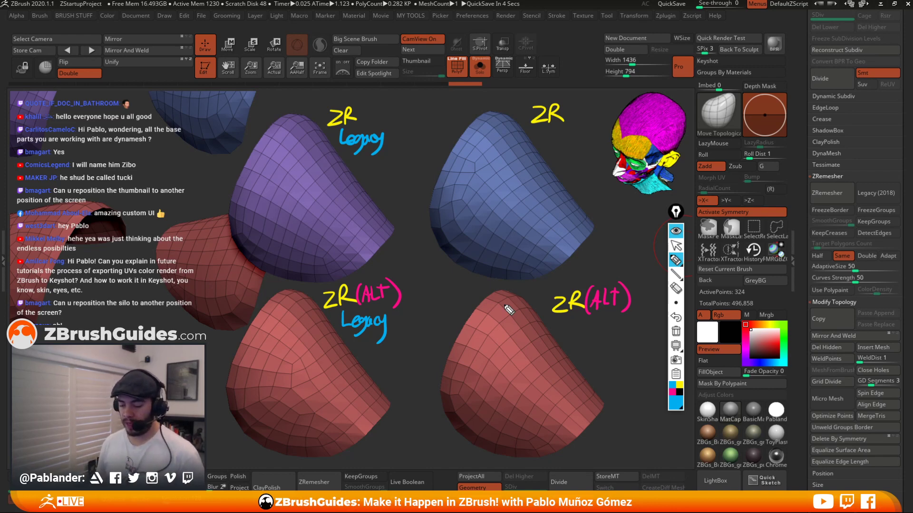
mouse_move(525, 284)
mouse_down()
mouse_move(492, 477)
mouse_move(516, 282)
mouse_up()
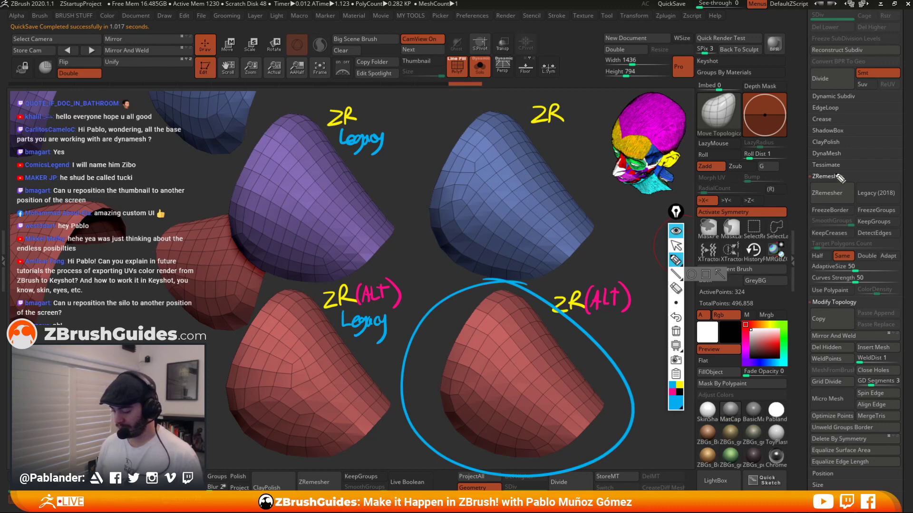
mouse_move(837, 173)
mouse_down()
mouse_move(858, 172)
mouse_move(870, 209)
mouse_move(905, 217)
mouse_up()
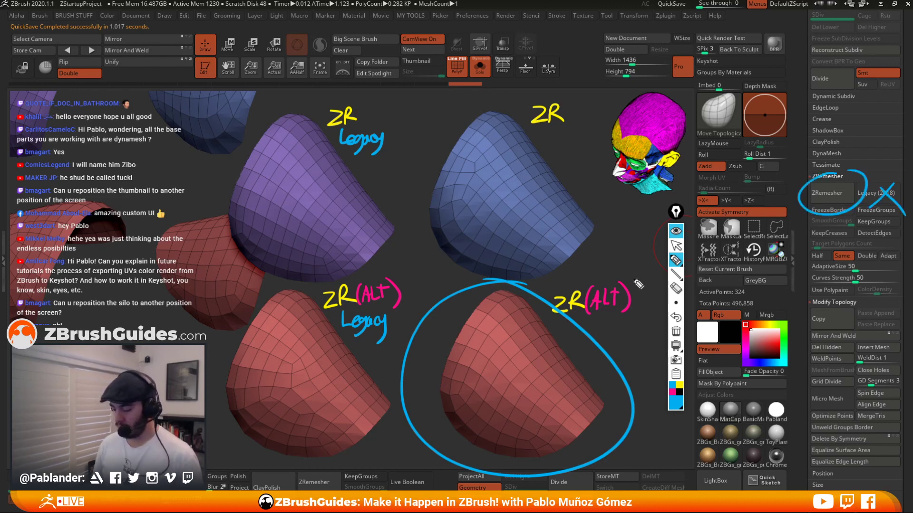
drag(618, 268, 556, 281)
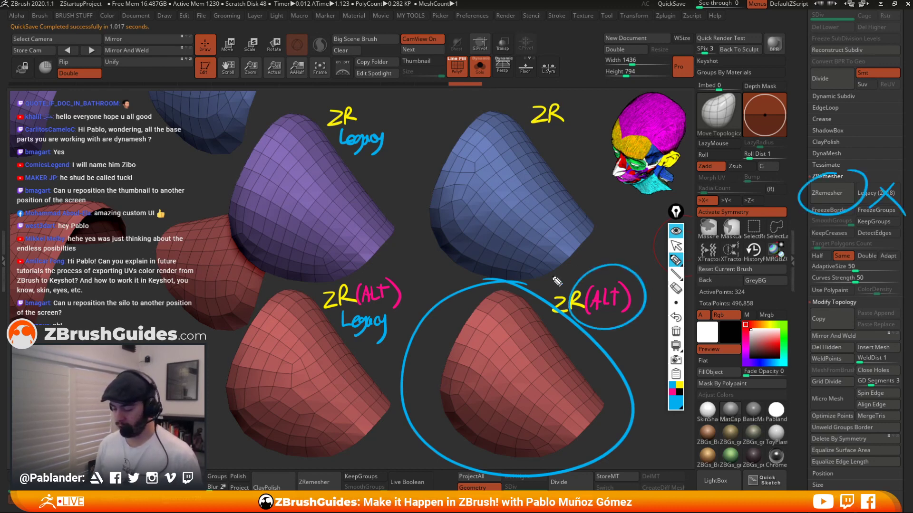
click(676, 332)
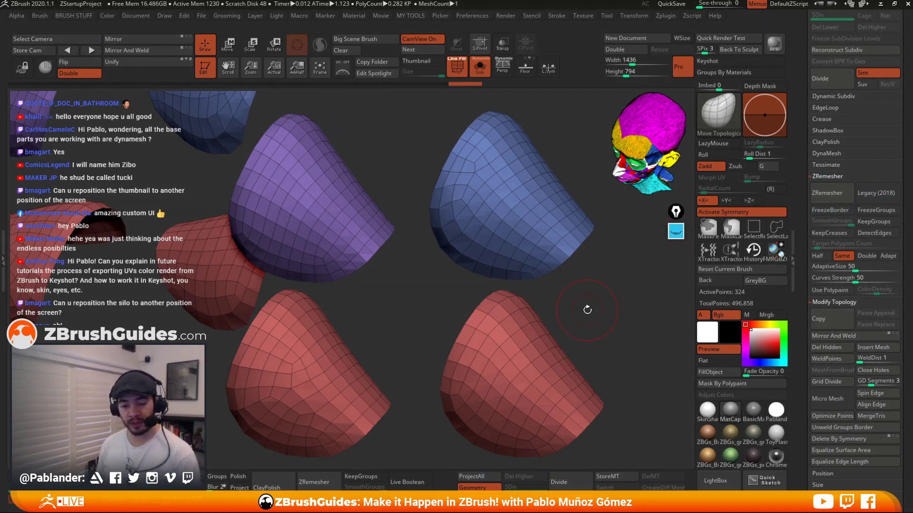
Try ZRemeshing the cuff with and without Legacy (2018), then undo back to the original cuff mesh.
drag(588, 311, 559, 324)
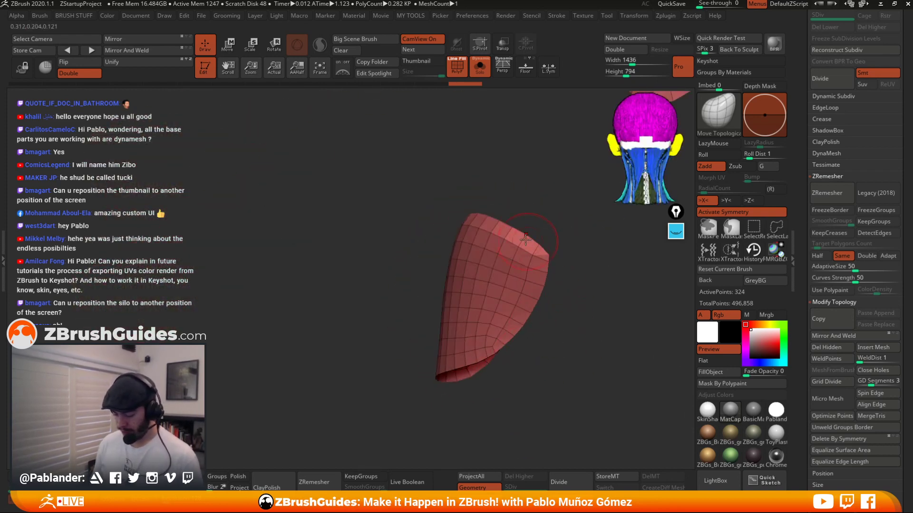
click(832, 193)
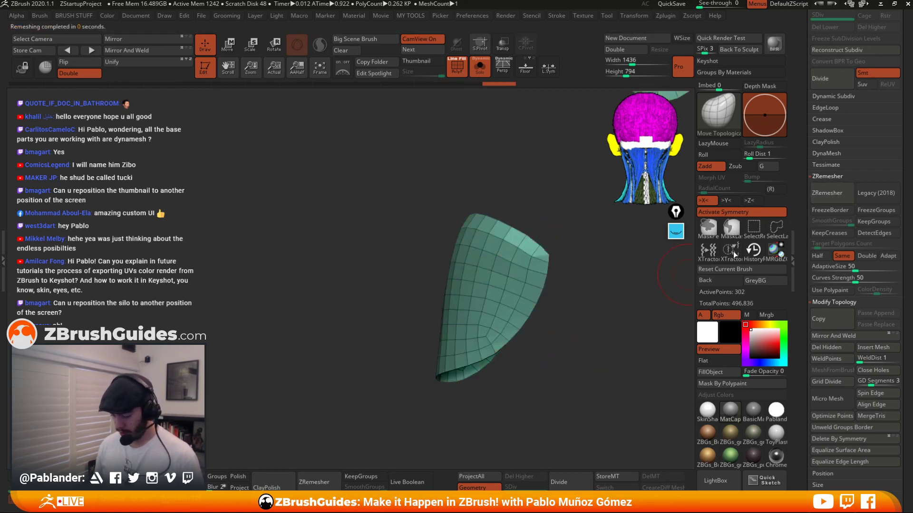
click(865, 191)
click(835, 192)
drag(652, 309, 632, 311)
click(832, 193)
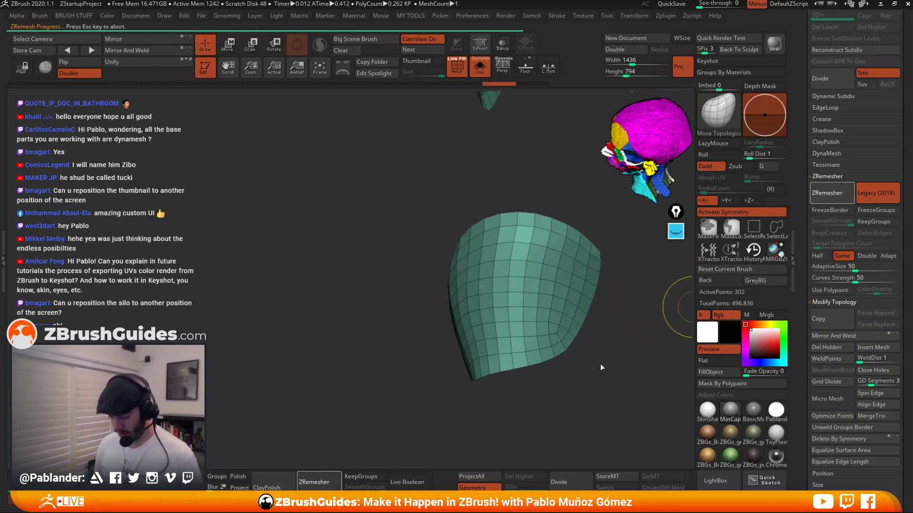
key(ctrl+z)
key(ctrl+z)
key(ctrl+z)
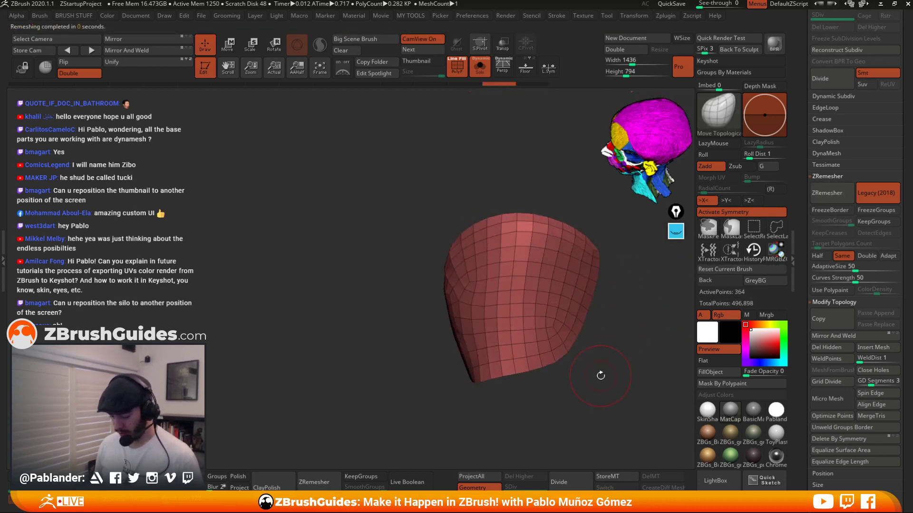
key(ctrl+z)
key(ctrl+z)
key(ctrl+z)
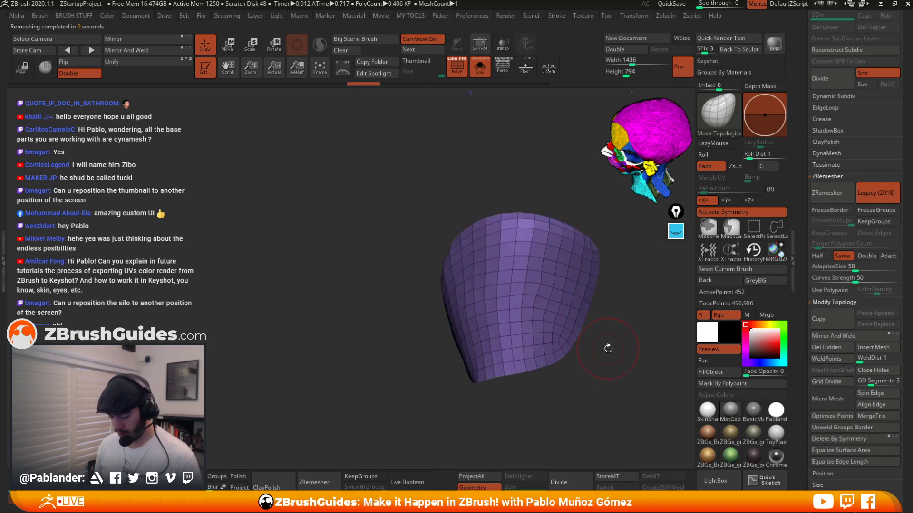
Check the cuff's border edge and unhide the rest of the cuffs subtool.
drag(600, 376, 576, 286)
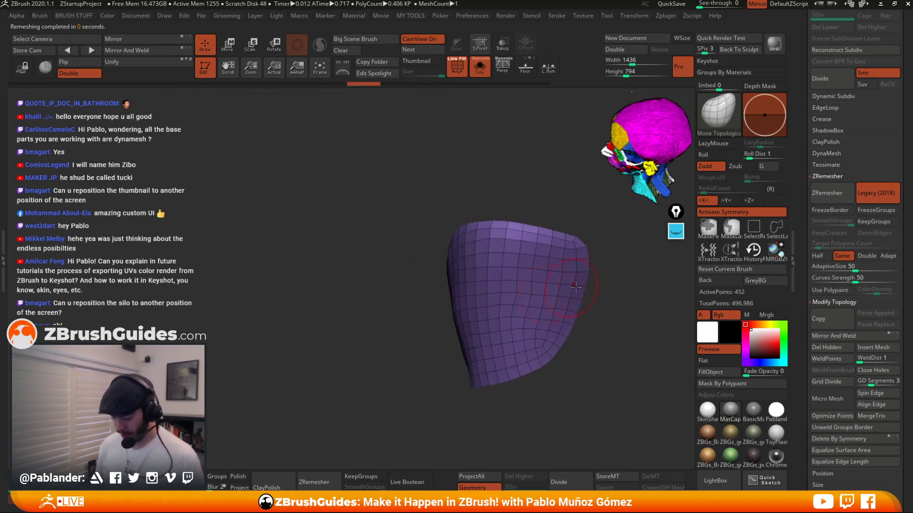
drag(572, 241, 550, 248)
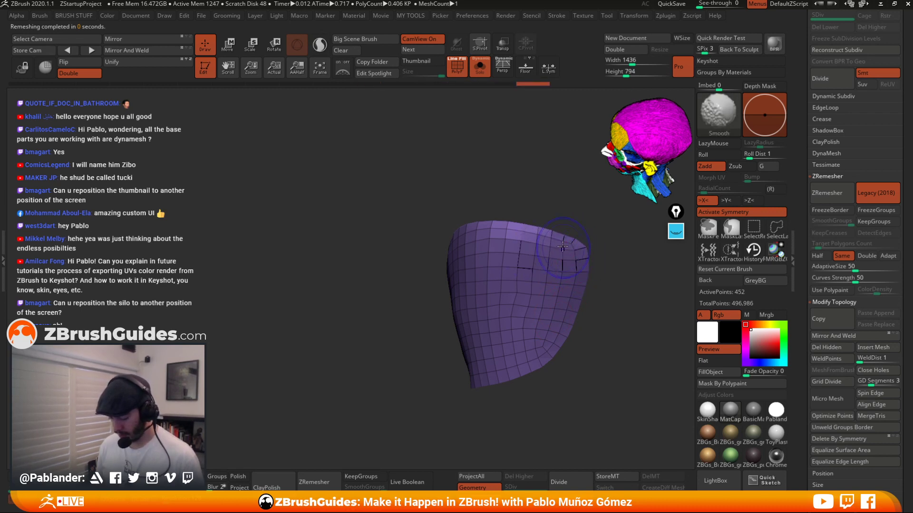
mouse_move(603, 314)
alt+mouse_down()
mouse_move(578, 303)
mouse_move(583, 293)
alt+mouse_up()
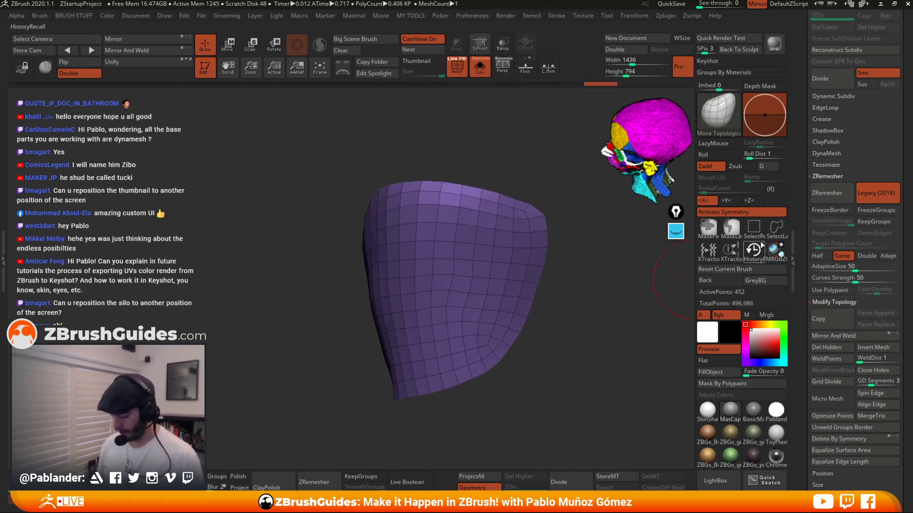
click(776, 228)
click(789, 246)
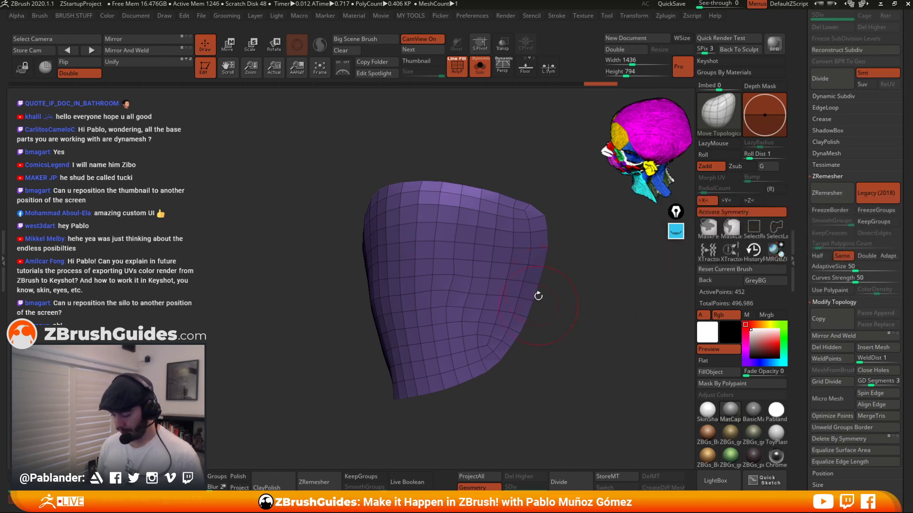
ctrl+shift+click(537, 221)
mouse_move(567, 242)
mouse_down()
mouse_move(603, 310)
mouse_move(571, 287)
mouse_move(573, 274)
mouse_move(591, 314)
mouse_up()
key(ctrl+shift)
ctrl+shift+click(579, 279)
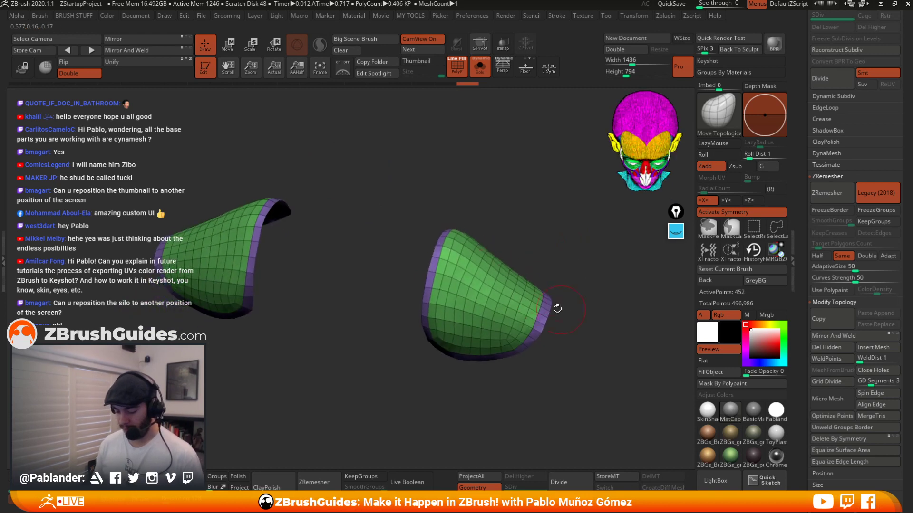
Turn Legacy (2018) off and leave Solo mode to see the whole character.
click(880, 193)
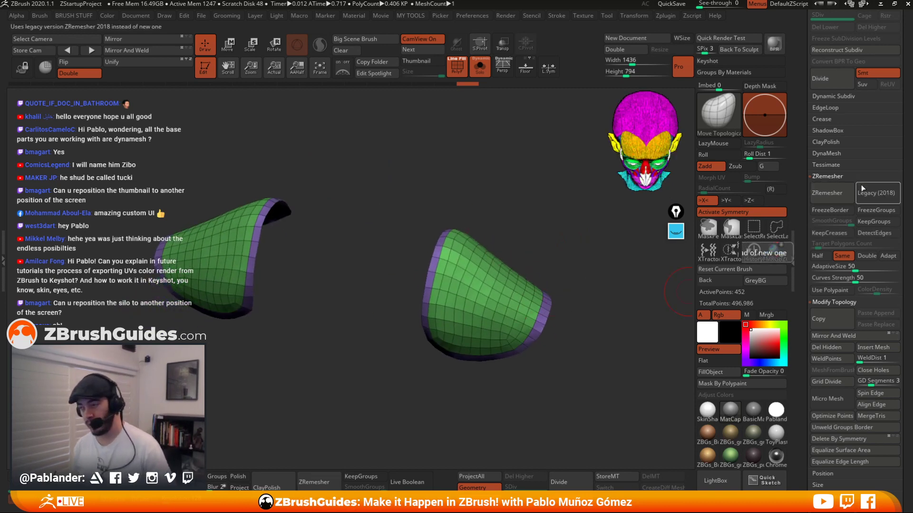
mouse_move(534, 242)
mouse_down()
mouse_move(551, 305)
mouse_move(569, 275)
mouse_move(584, 302)
mouse_move(538, 355)
mouse_move(532, 245)
mouse_up()
click(481, 70)
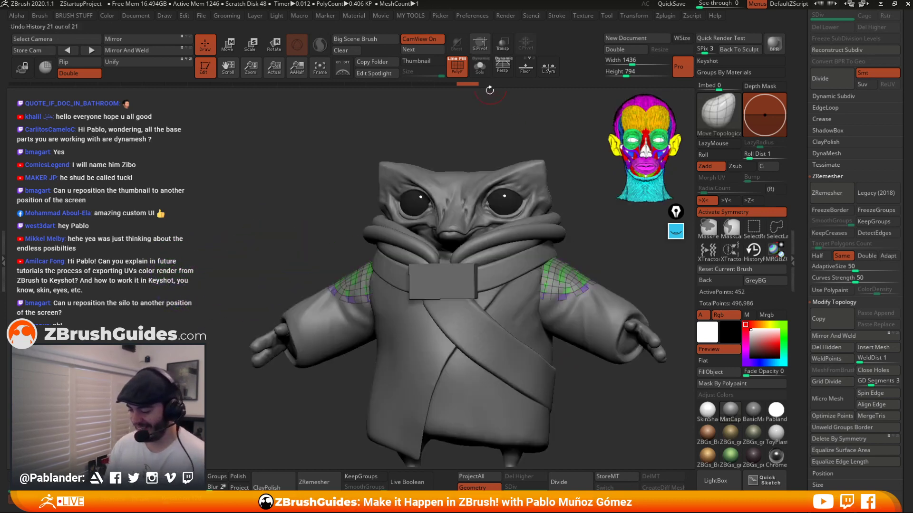
Inspect the character's parts by selecting the head, collar, tag, sleeves and robe subtools in turn, briefly soloing the robe.
drag(557, 128, 532, 153)
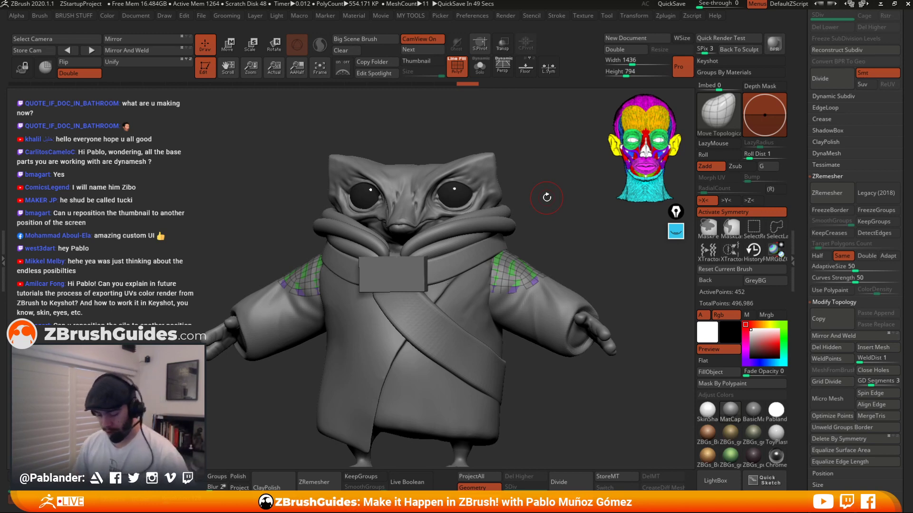
drag(543, 224, 534, 164)
alt+click(487, 207)
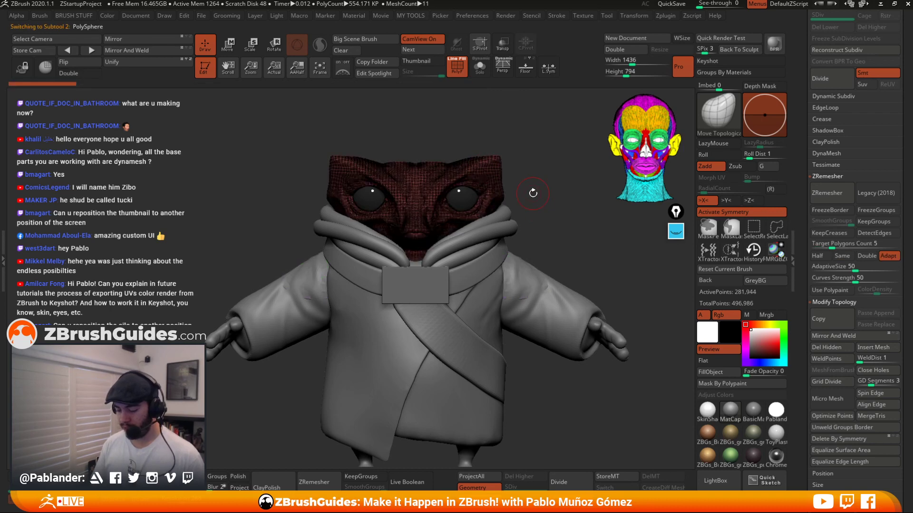
alt+click(505, 213)
alt+drag(558, 245, 560, 216)
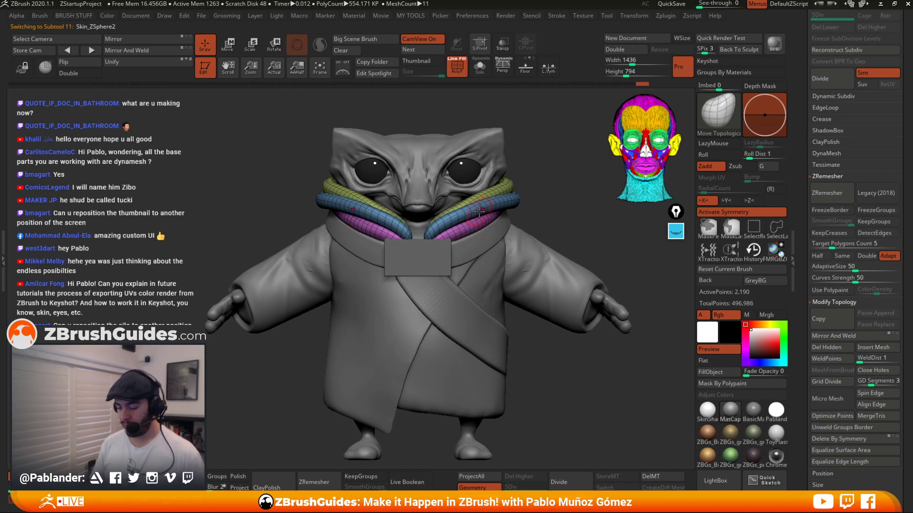
alt+click(442, 331)
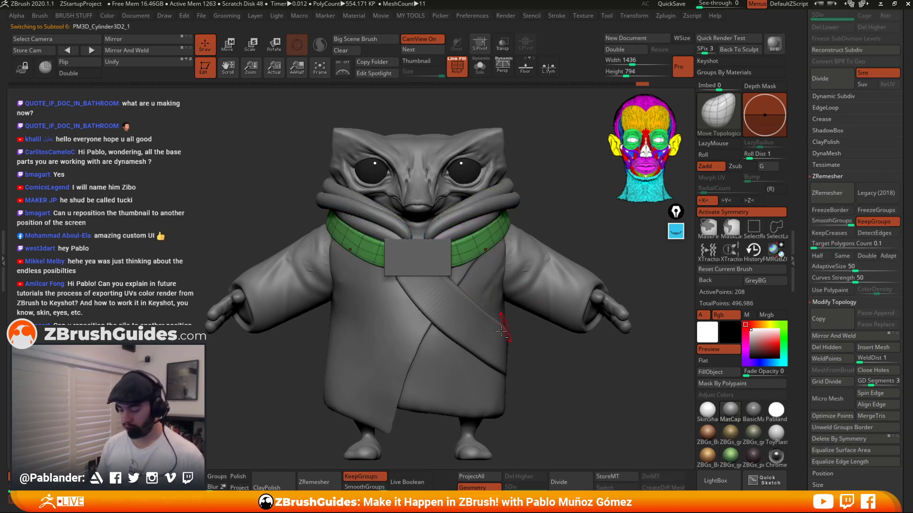
alt+click(433, 251)
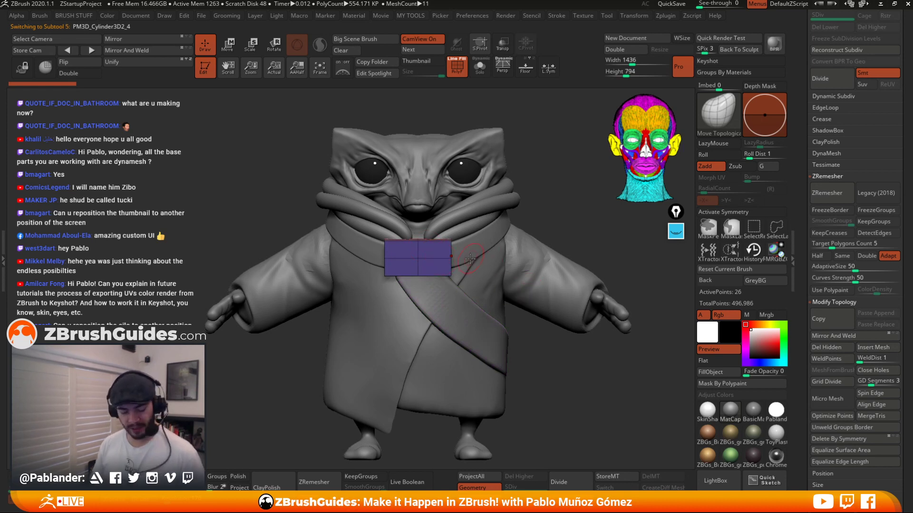
drag(575, 210, 563, 261)
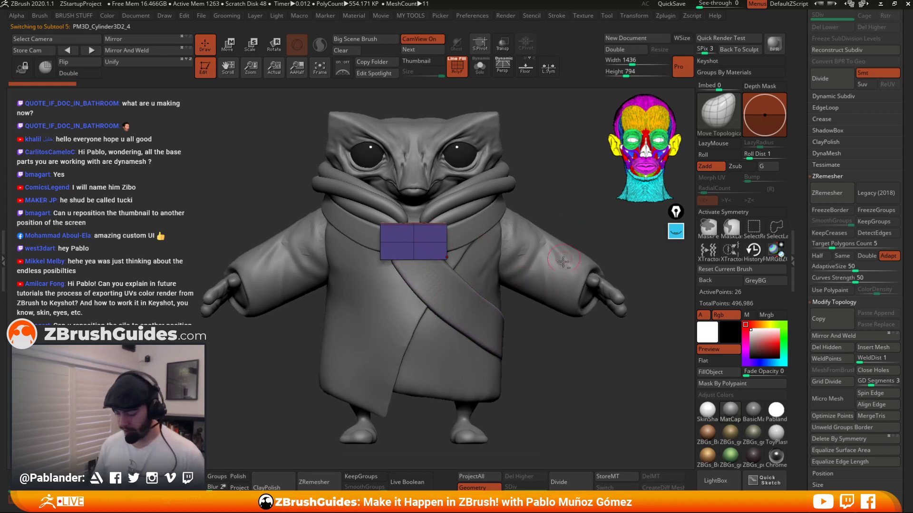
alt+click(604, 296)
alt+click(556, 285)
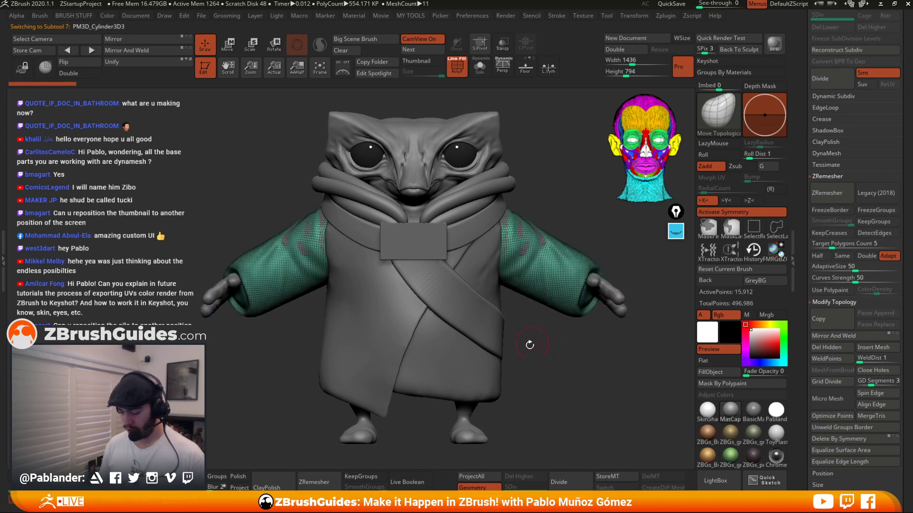
alt+click(470, 371)
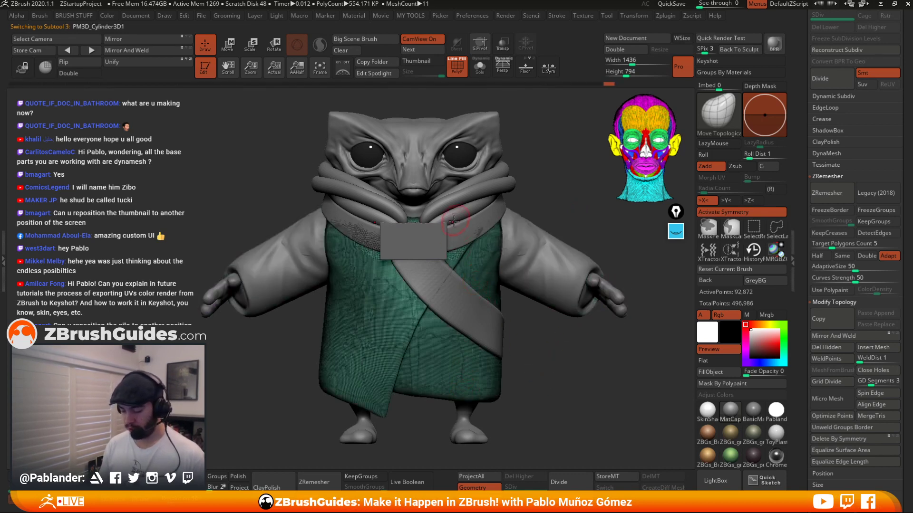
key(ctrl+shift+s)
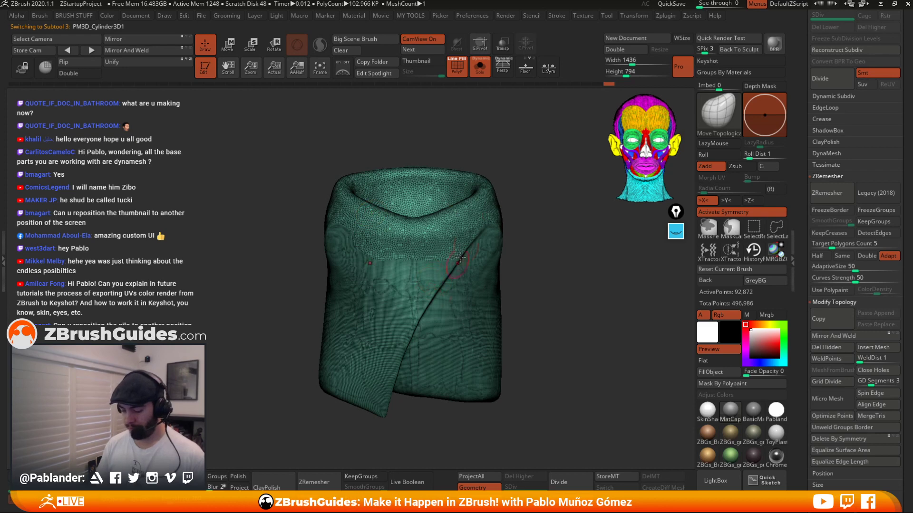
click(479, 67)
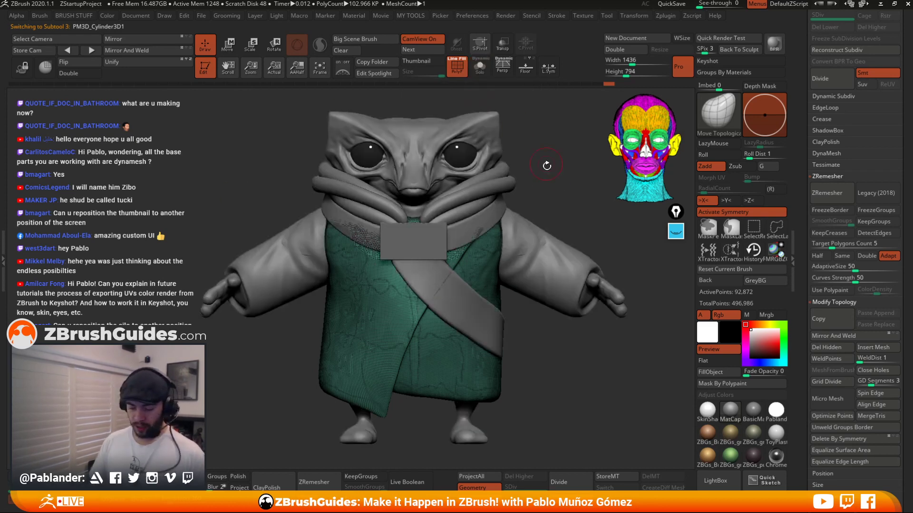
Select the cuffs subtool again and orbit around the character to review the cuffs on the sleeves.
alt+click(473, 419)
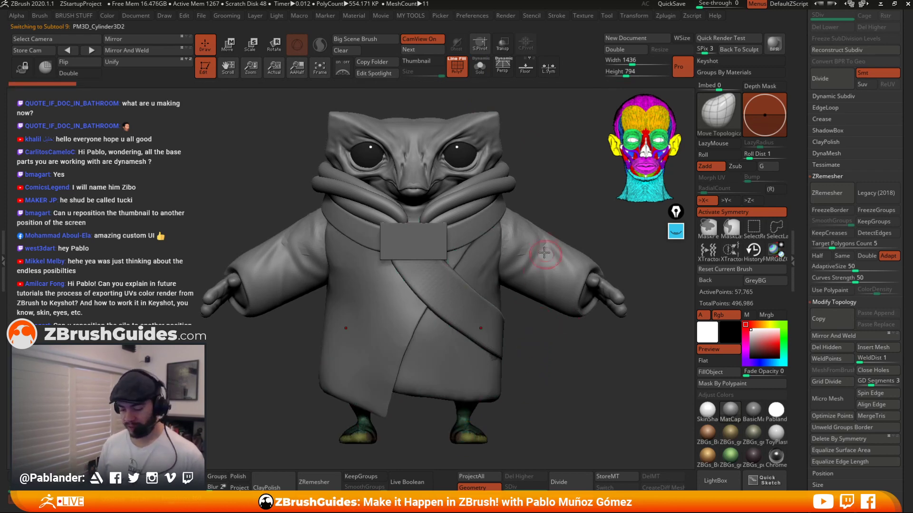
alt+click(514, 240)
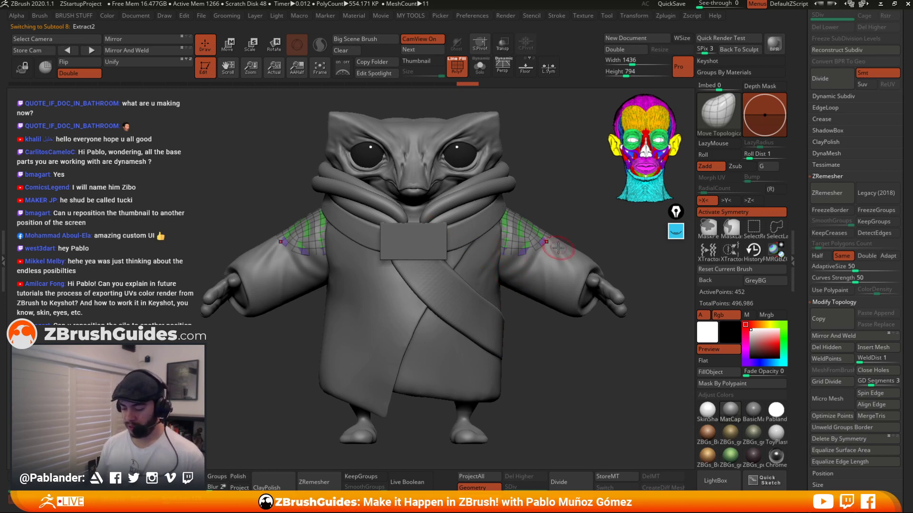
drag(557, 369, 553, 363)
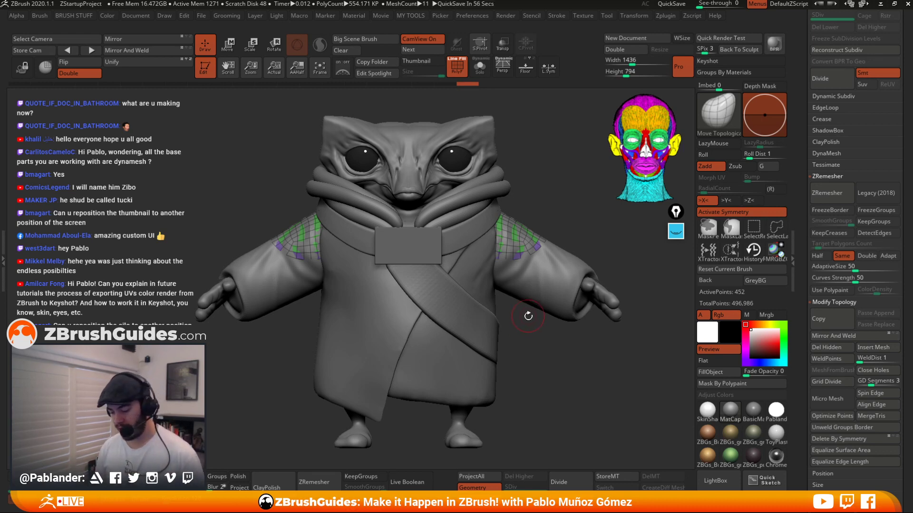
mouse_move(533, 342)
mouse_down()
mouse_move(542, 354)
mouse_move(535, 337)
mouse_up()
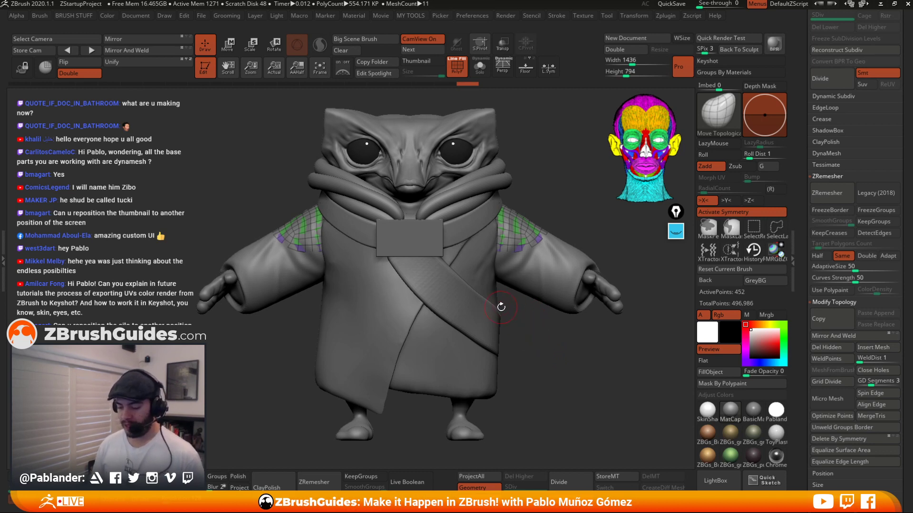
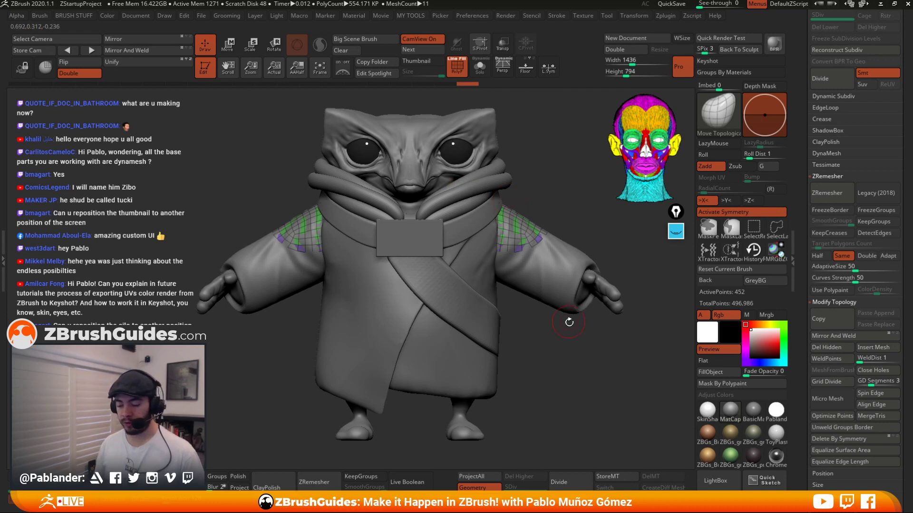
Select the collar subtool and fill it with teal polypaint.
alt+click(459, 228)
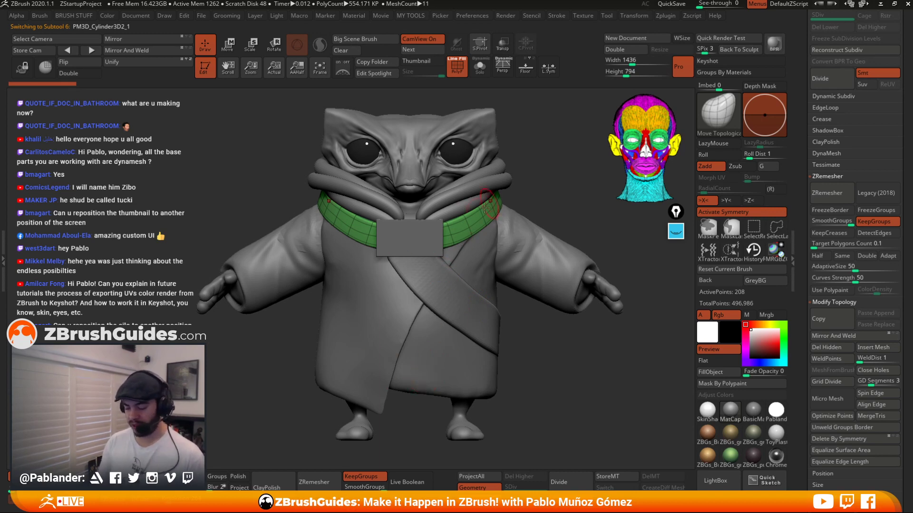
click(779, 362)
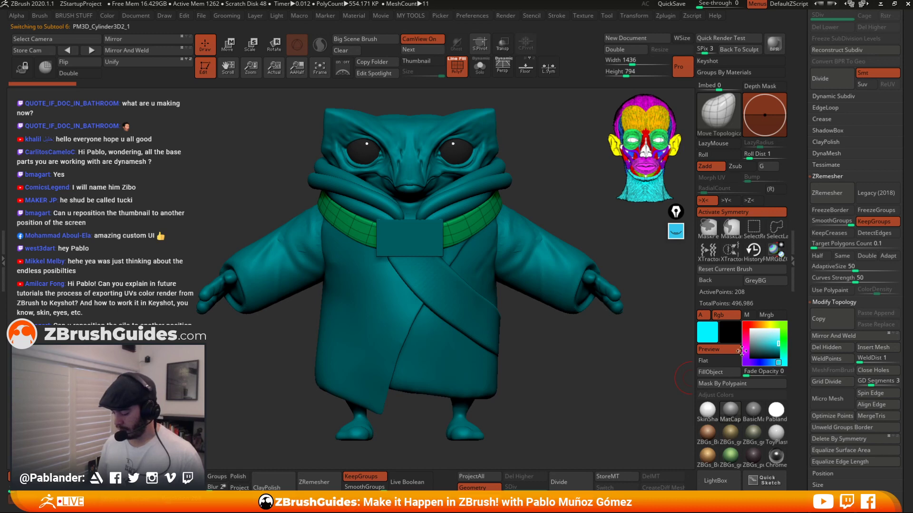
click(719, 372)
Fill the sash and scarf subtools with the same teal polypaint, then reset the main color to white.
alt+click(480, 322)
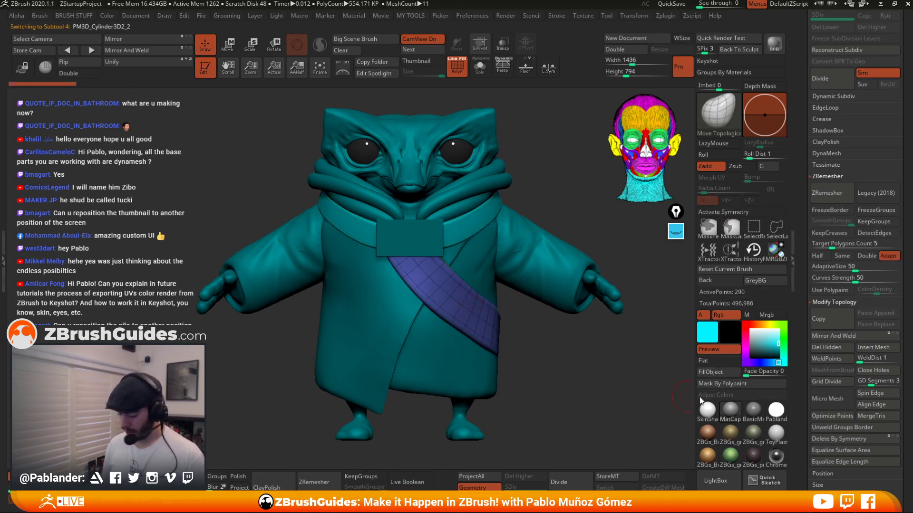
click(722, 374)
alt+click(482, 188)
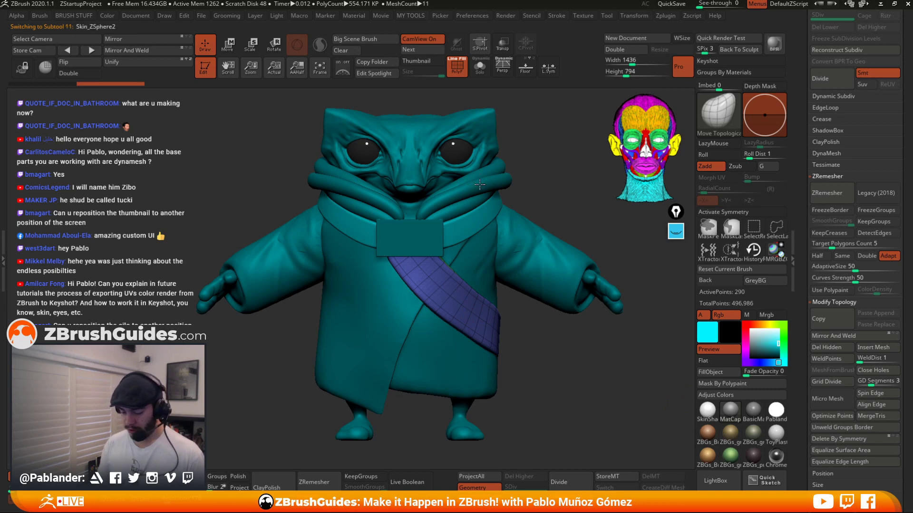
click(722, 373)
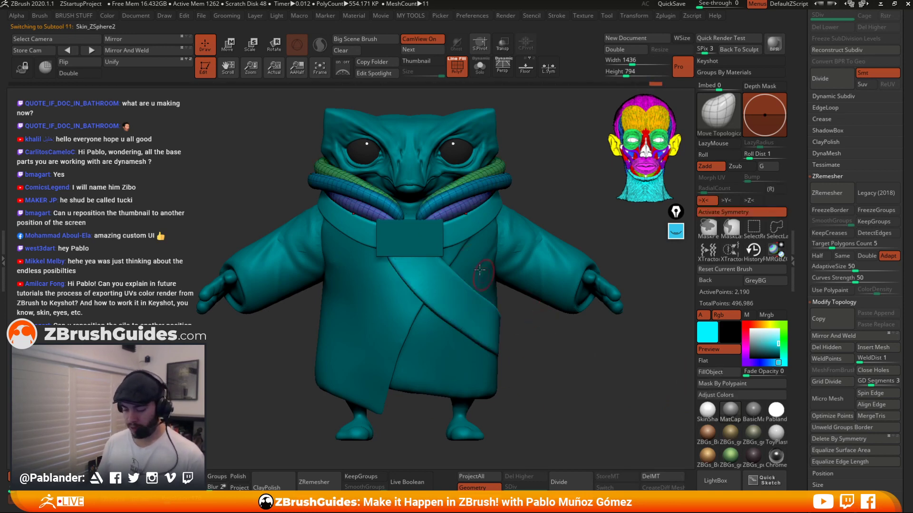
alt+click(432, 232)
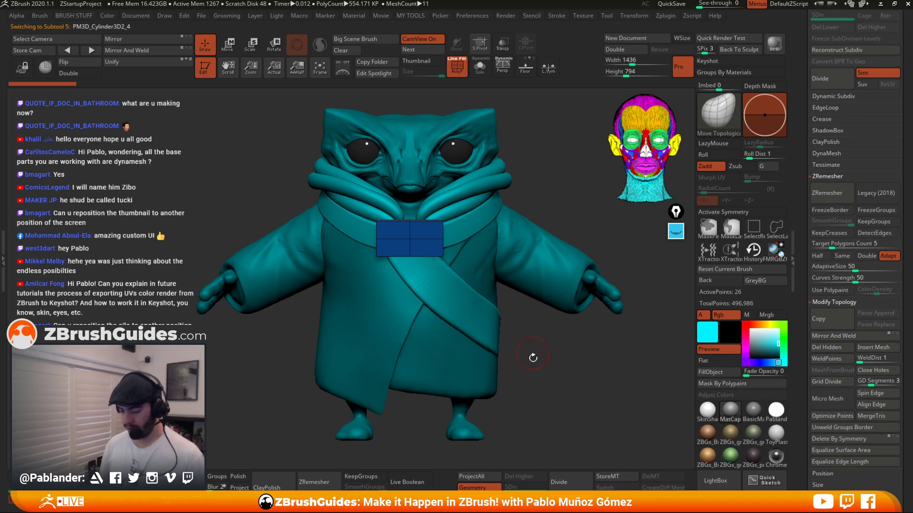
drag(753, 333, 748, 326)
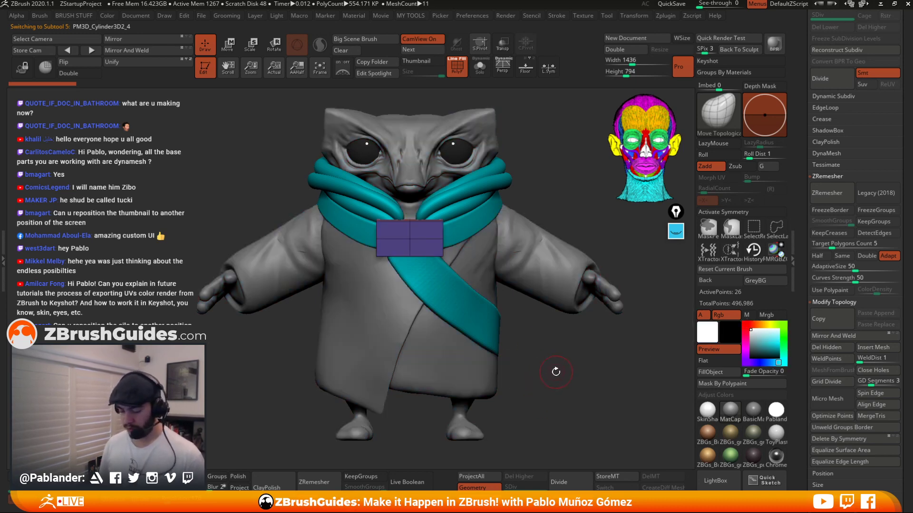
Select the cuffs subtool and turn its polyframe display back on.
click(456, 67)
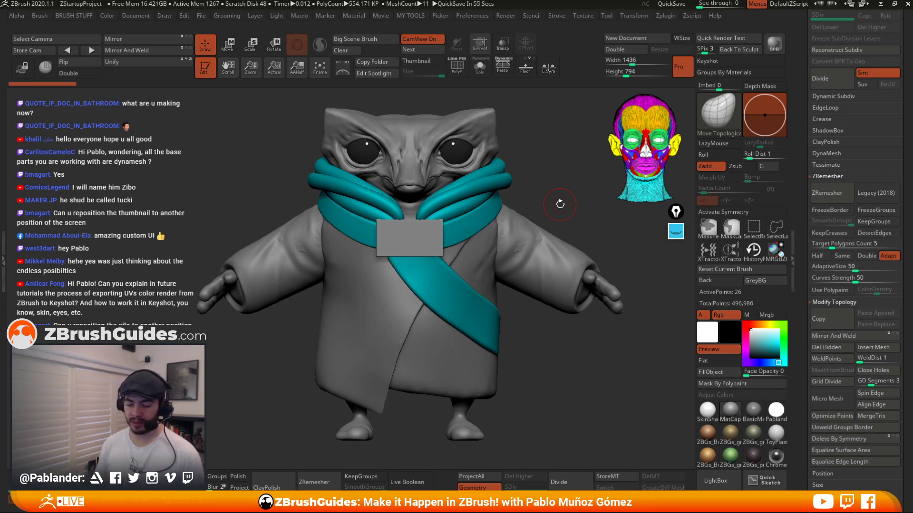
mouse_move(552, 363)
mouse_down()
mouse_move(476, 362)
mouse_move(551, 363)
mouse_move(545, 347)
mouse_up()
alt+click(514, 242)
click(480, 67)
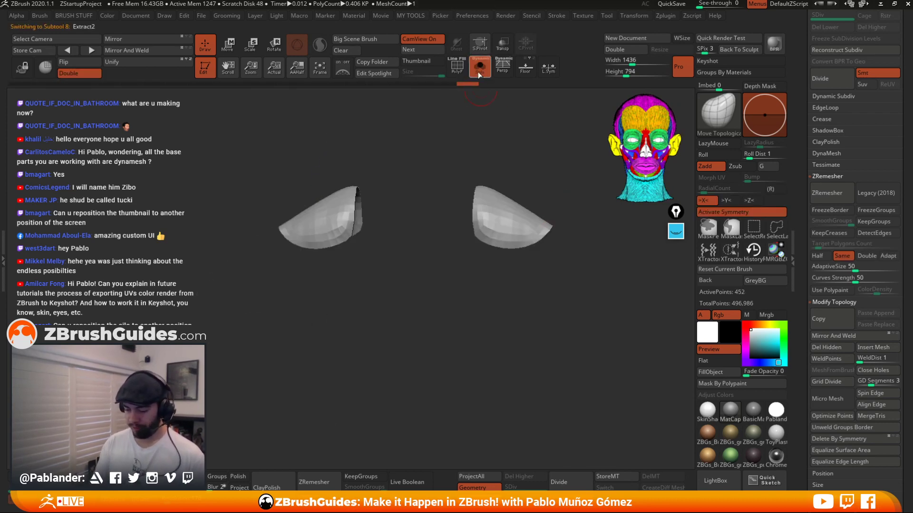
click(479, 69)
click(457, 67)
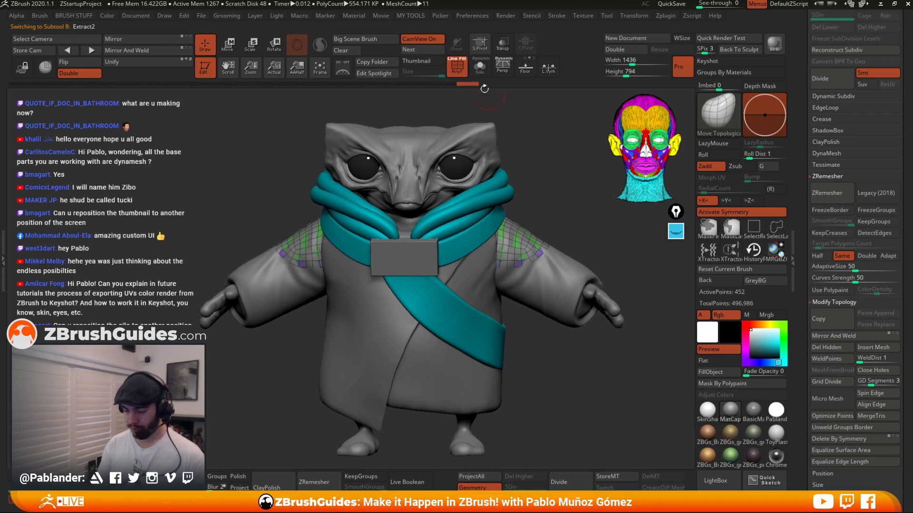
click(461, 59)
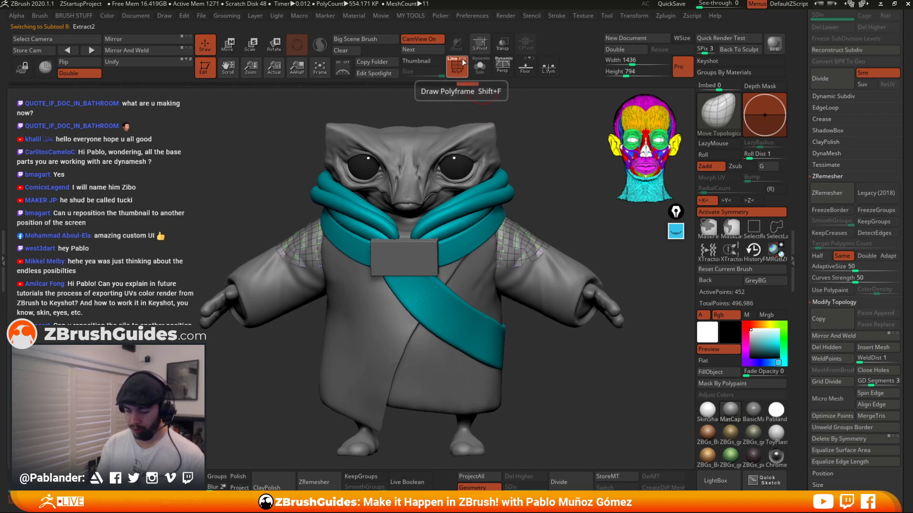
click(463, 60)
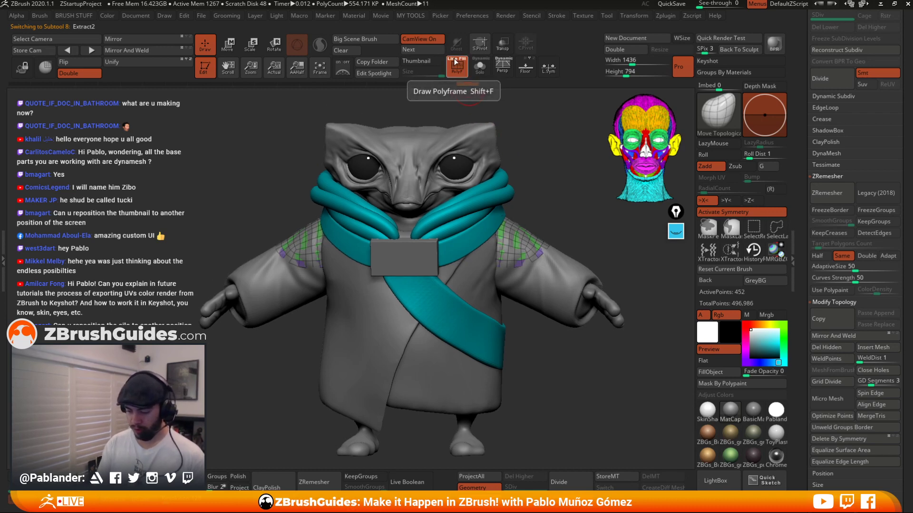
Try to inflate the cuffs using the Inflate deformation slider.
shift+drag(559, 201, 563, 201)
key(space)
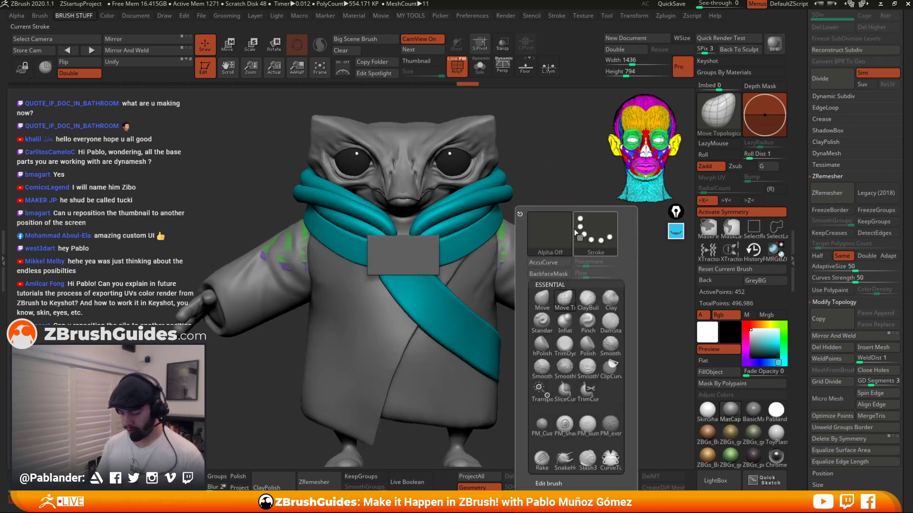
key(2)
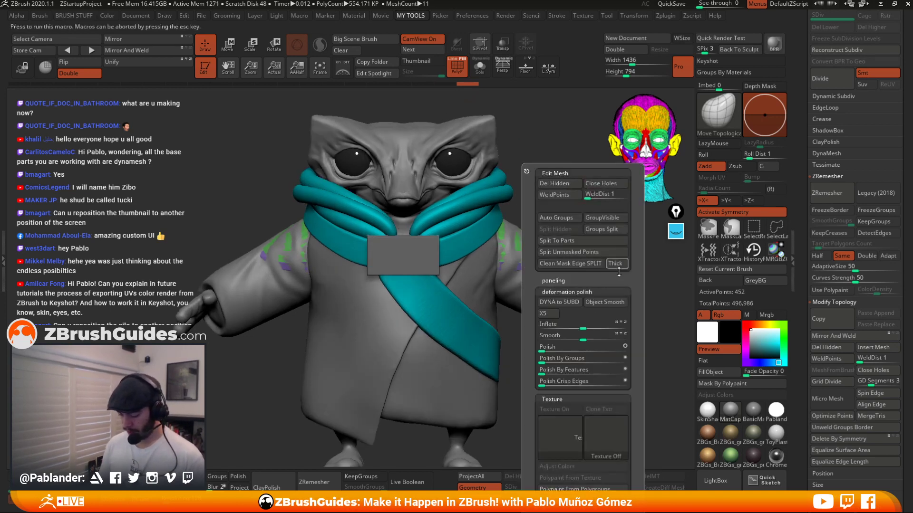
drag(583, 326, 586, 326)
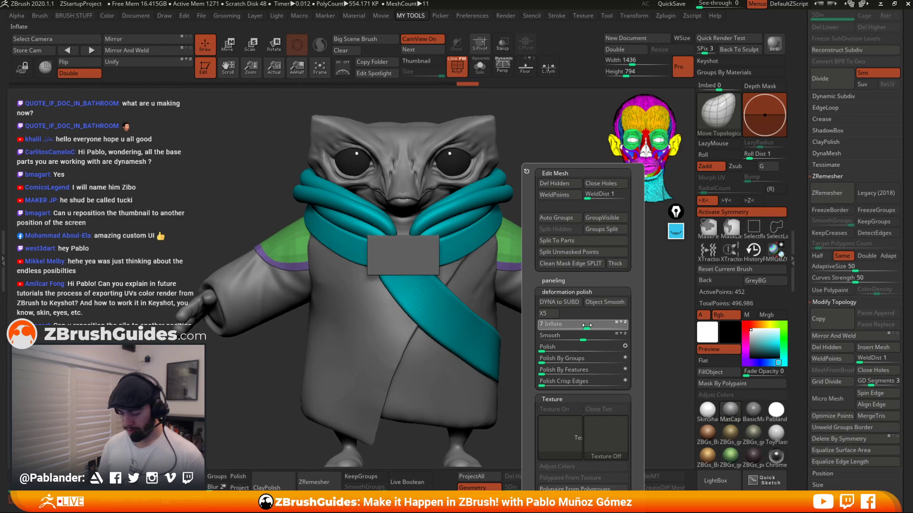
drag(589, 325, 589, 324)
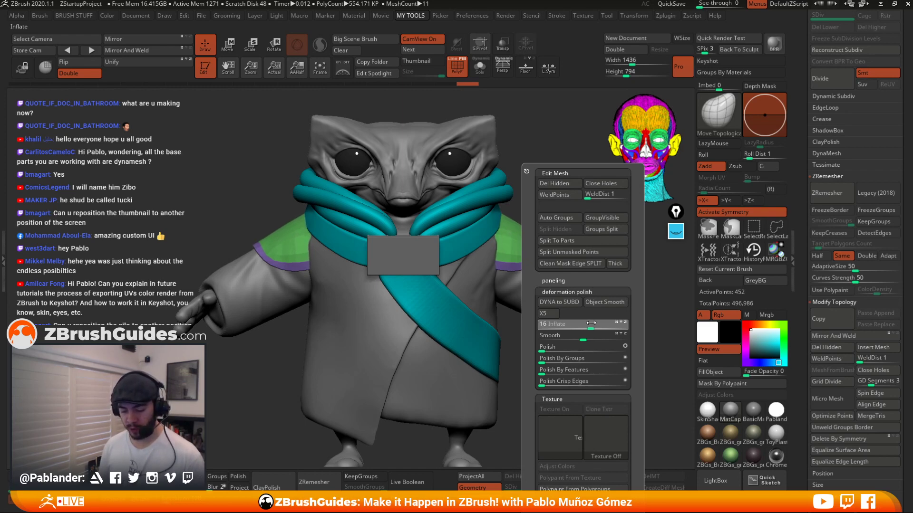
drag(592, 324, 591, 322)
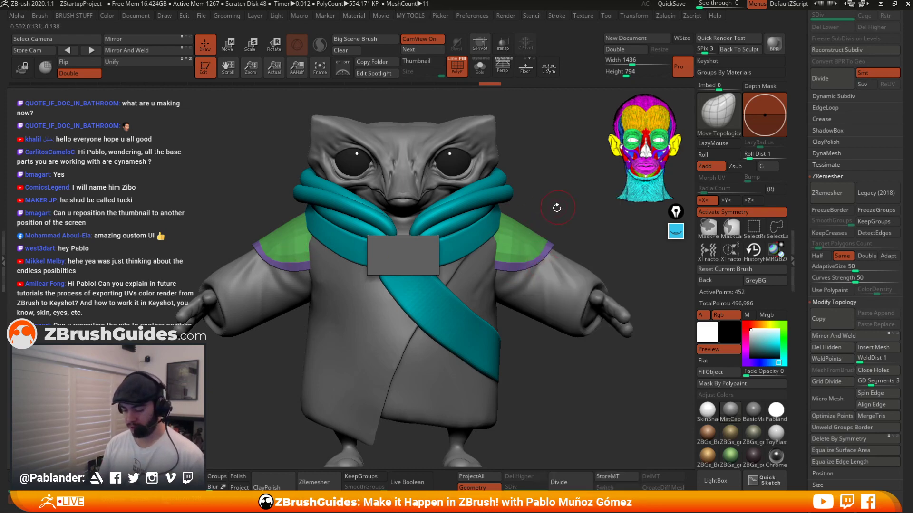
Try to reshape a cuff with the Move brush, undoing the strokes.
drag(556, 207, 548, 210)
key(space)
click(521, 298)
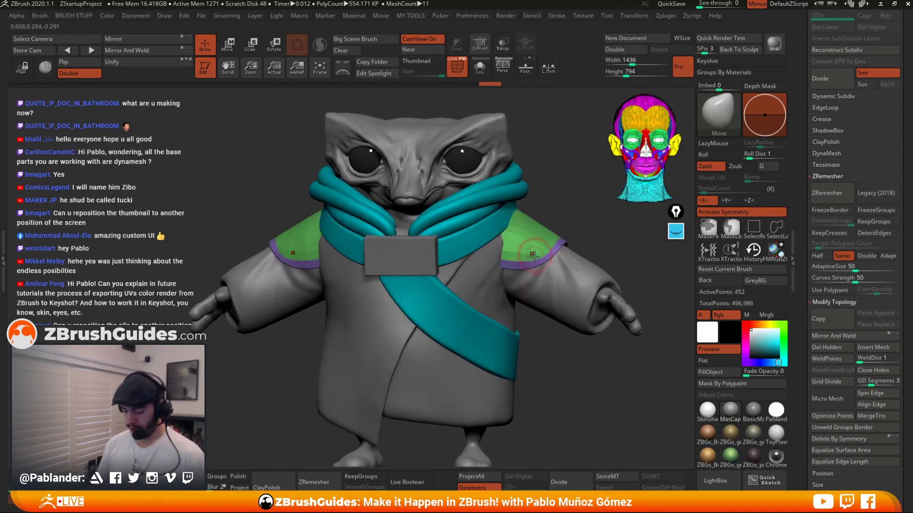
key(space)
click(520, 263)
right_click(506, 264)
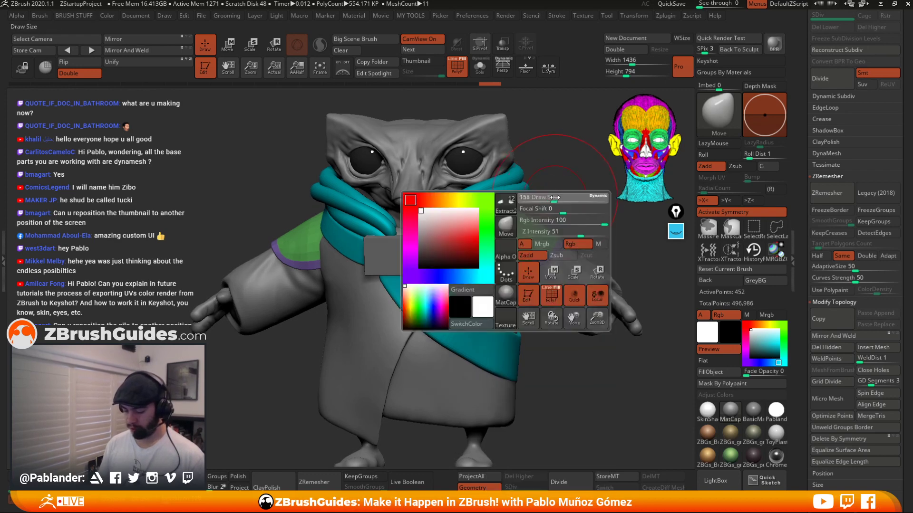
mouse_move(566, 197)
mouse_down()
mouse_move(550, 190)
mouse_move(493, 101)
mouse_up()
drag(537, 126, 506, 143)
drag(514, 259, 491, 260)
key(ctrl+z)
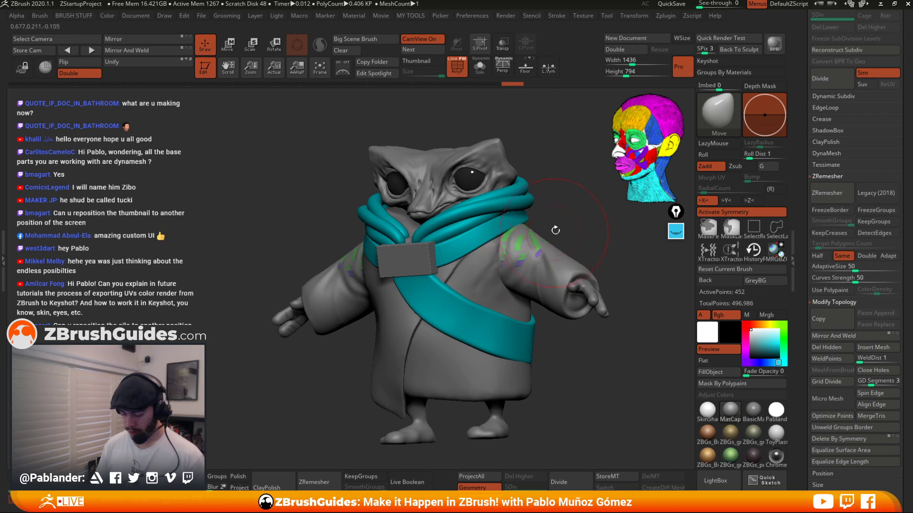
key(ctrl+z)
Undo the earlier inflation and apply a single Inflate deformation step to the cuffs.
shift+drag(558, 207, 502, 117)
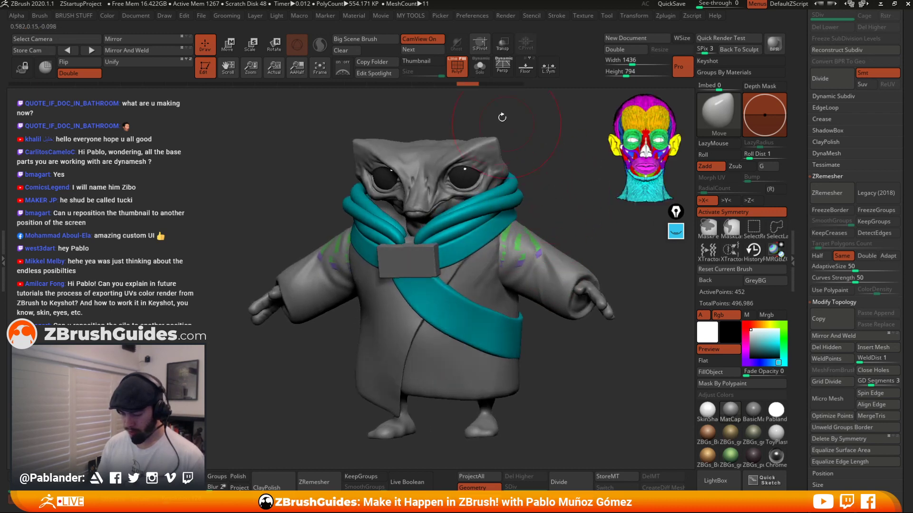
click(504, 84)
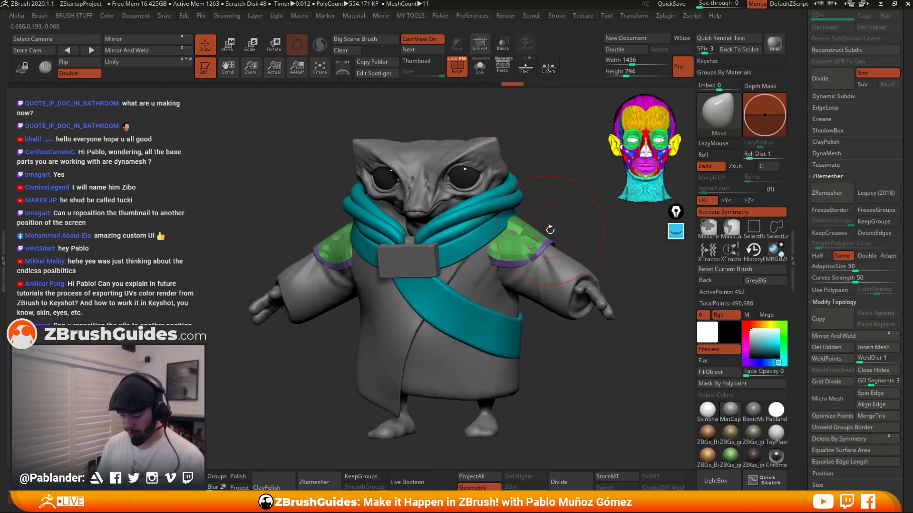
key(ctrl+z)
key(ctrl+z)
key(ctrl+z)
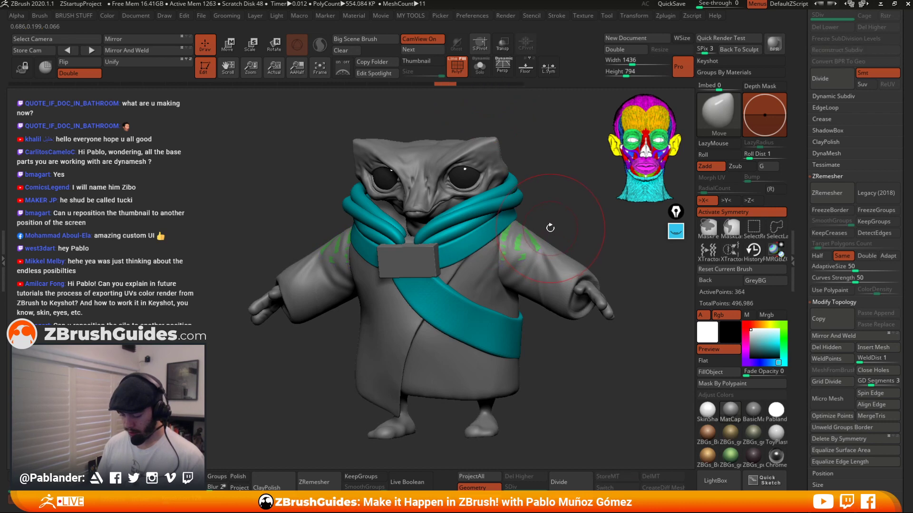
click(498, 85)
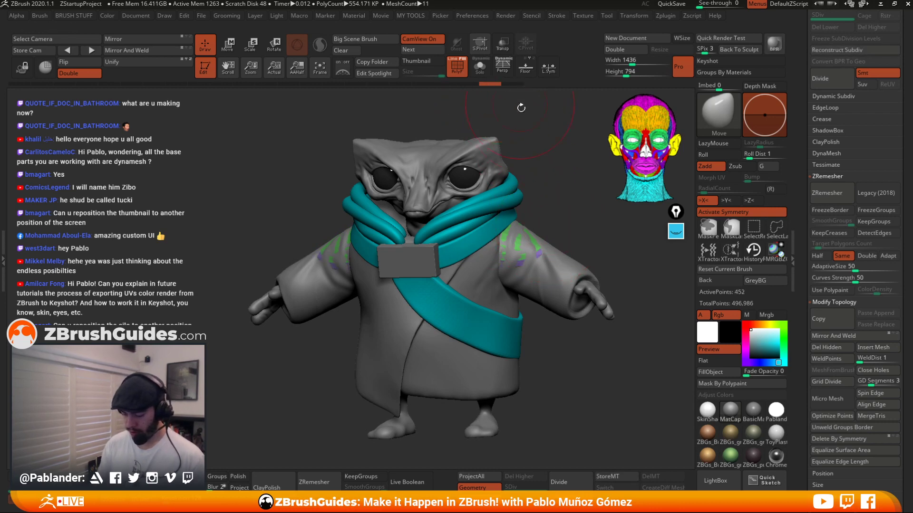
key(3)
drag(579, 326, 579, 326)
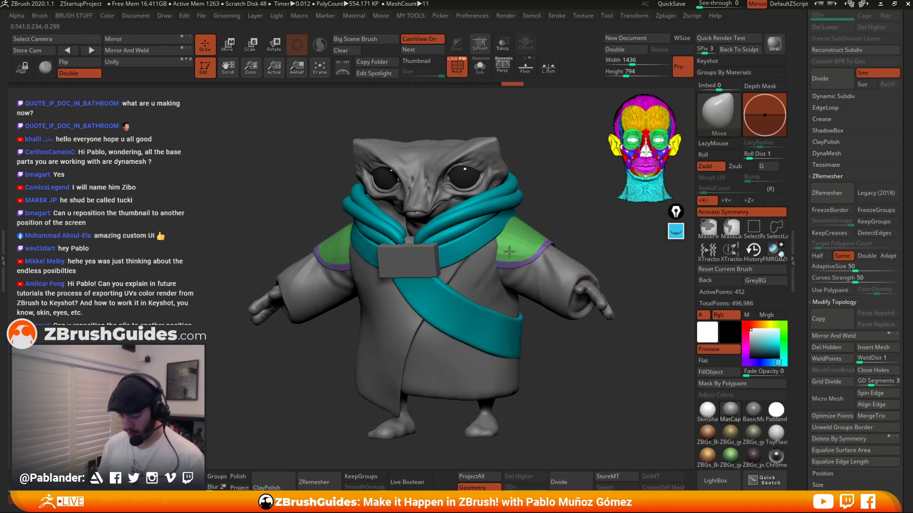
Review the inflated cuffs from the front, side and back, toggling Solo mode.
drag(510, 251, 487, 262)
click(480, 68)
drag(506, 157, 577, 162)
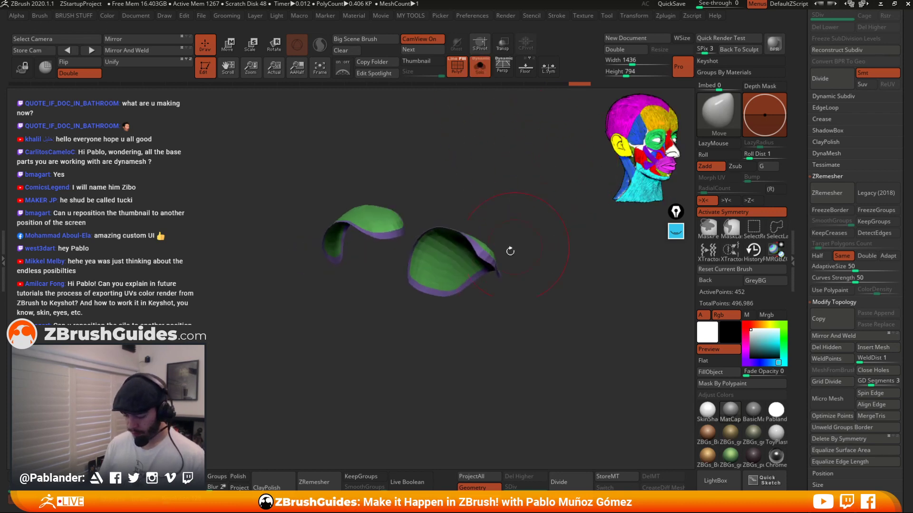
drag(510, 251, 524, 266)
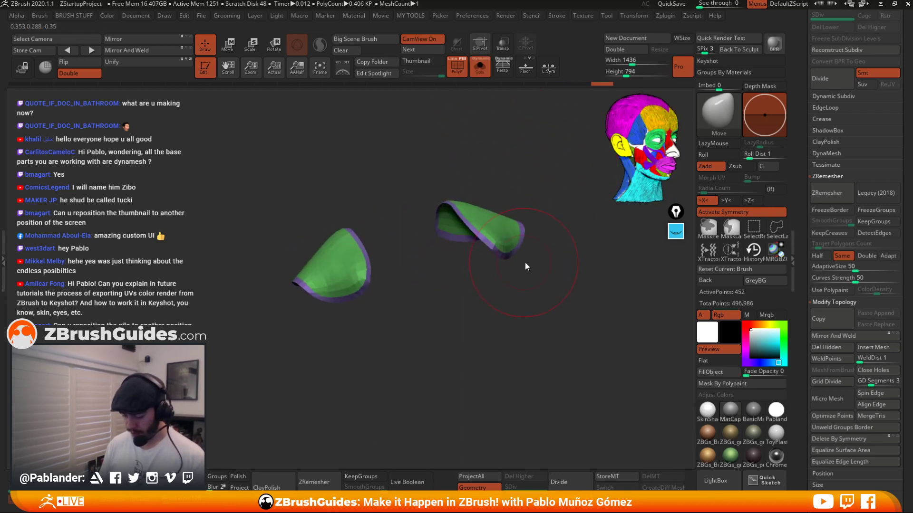
right_click(525, 266)
drag(557, 225, 568, 202)
click(480, 68)
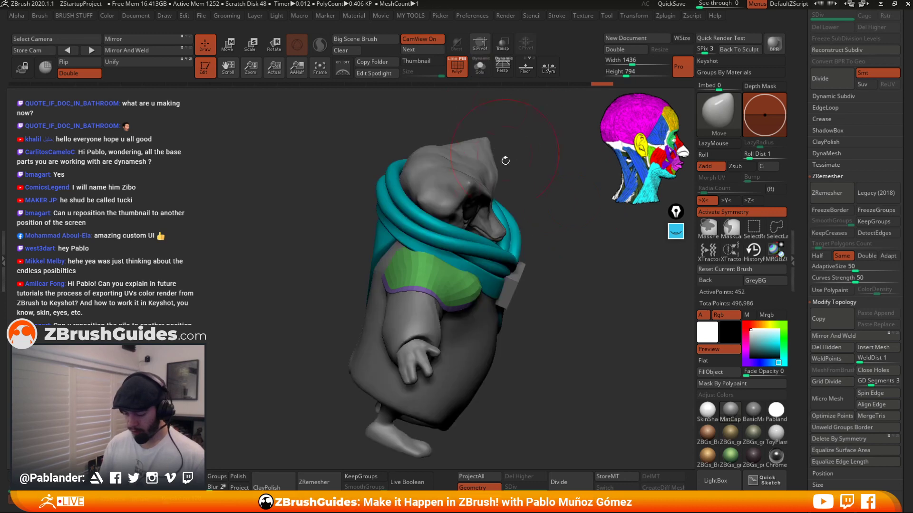
drag(506, 160, 524, 169)
click(480, 68)
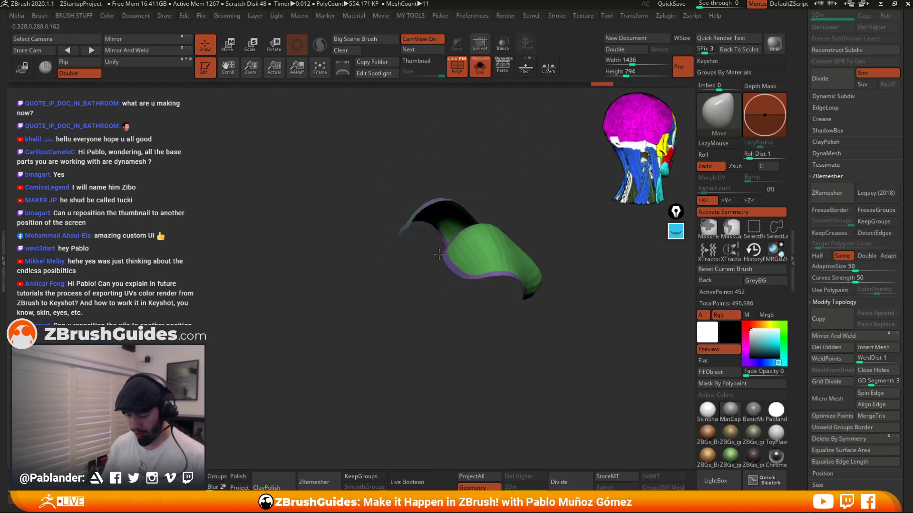
click(480, 68)
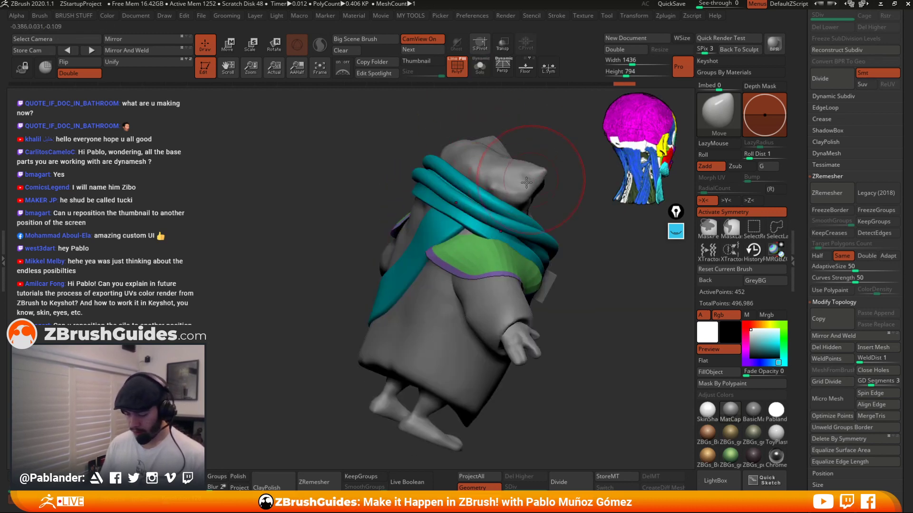
drag(468, 229, 469, 220)
drag(557, 195, 595, 191)
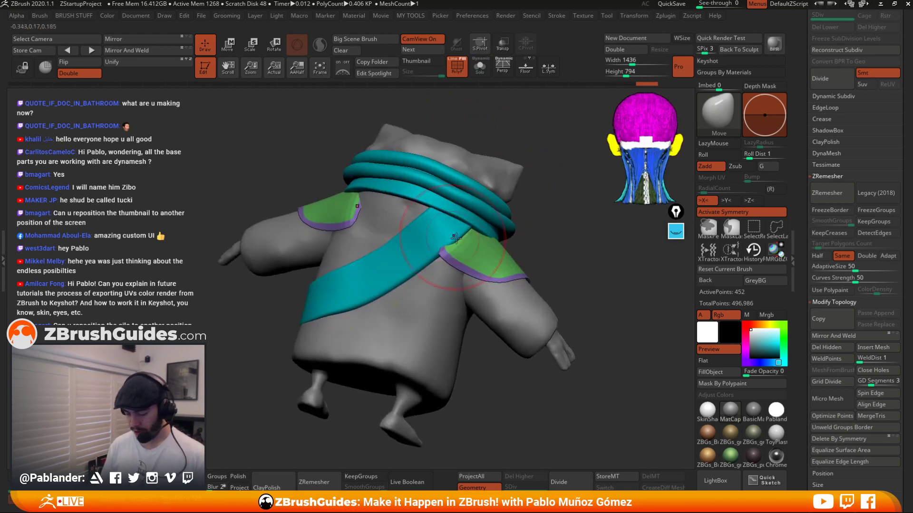
mouse_move(538, 218)
mouse_down()
mouse_move(534, 195)
mouse_move(556, 207)
mouse_up()
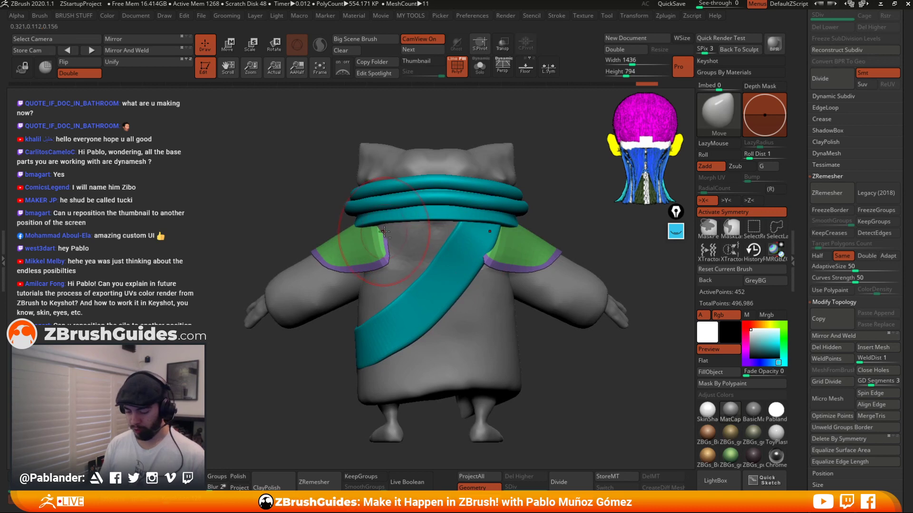
Adjust the cuffs' back edges with the Move brush and view them solo with polyframe on.
drag(384, 231, 390, 239)
drag(388, 258, 391, 257)
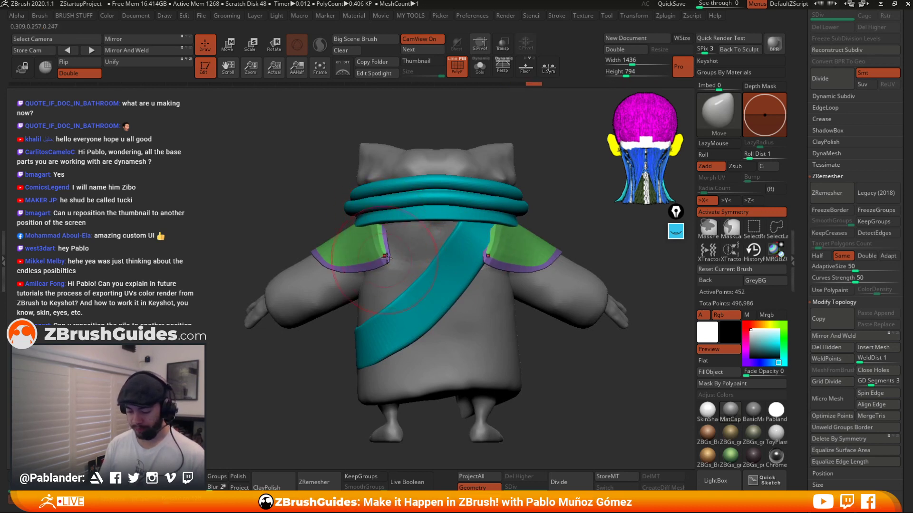
mouse_move(515, 227)
mouse_down()
mouse_move(537, 200)
mouse_move(481, 224)
mouse_move(417, 284)
mouse_move(446, 264)
mouse_up()
right_drag(451, 271, 537, 257)
drag(456, 262, 508, 267)
drag(660, 233, 522, 184)
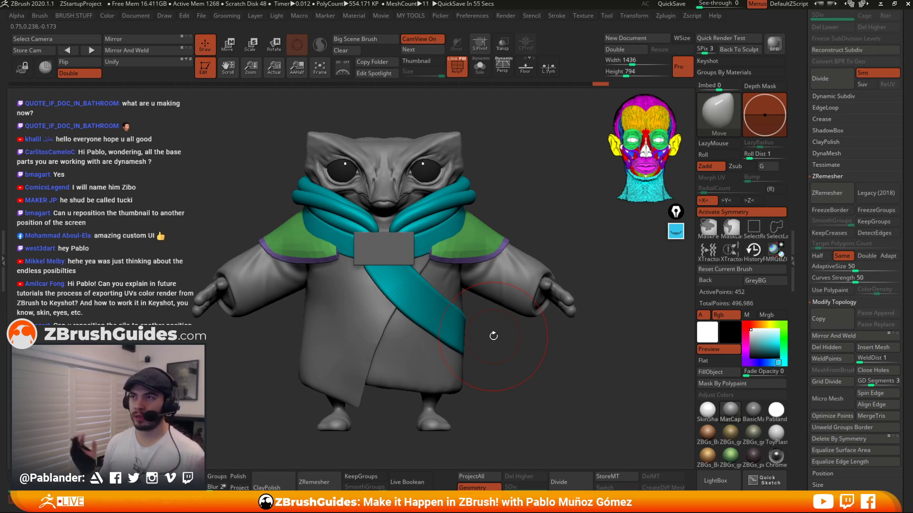
click(479, 67)
click(457, 63)
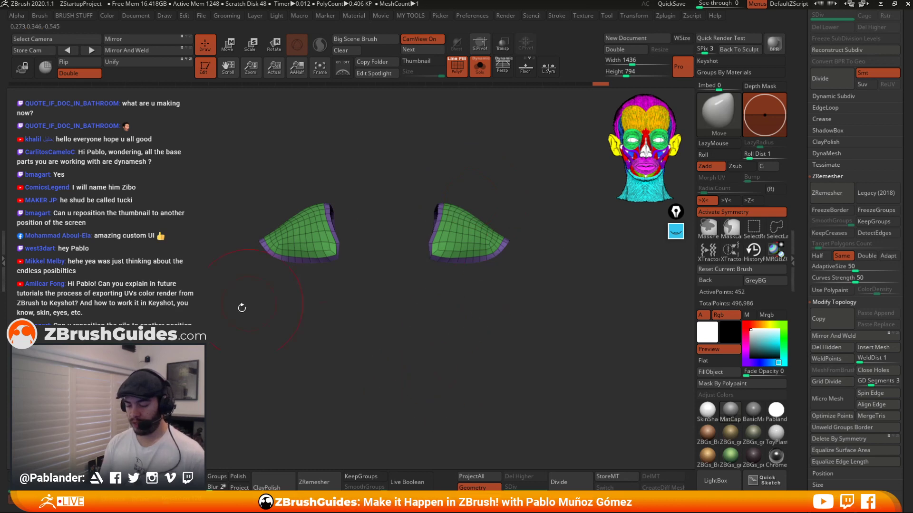
Bring back the full model and pull the cuffs' edges over the shoulders with the Move brush.
click(479, 67)
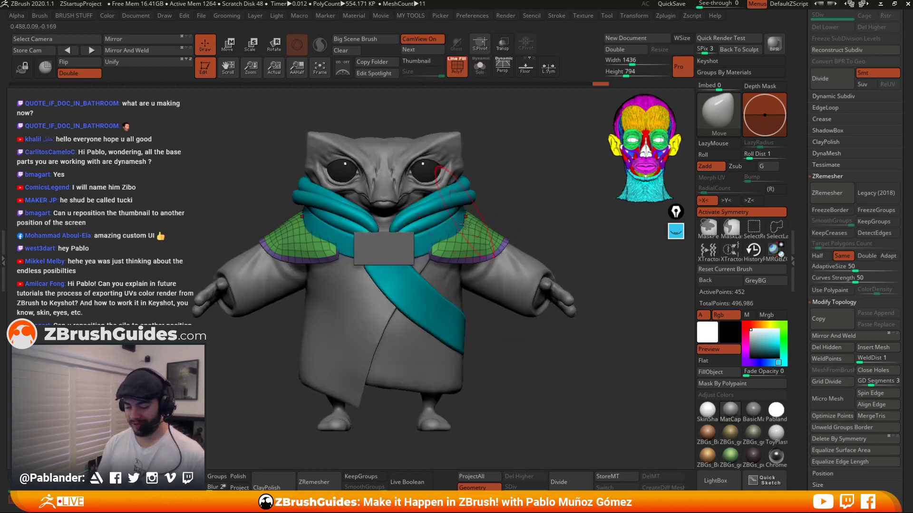
mouse_move(461, 235)
mouse_down()
mouse_move(424, 244)
mouse_move(464, 245)
mouse_up()
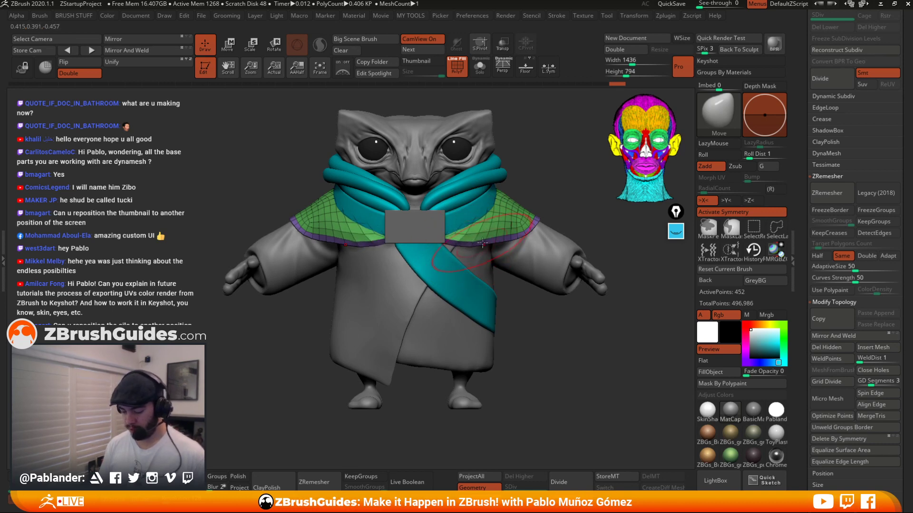
drag(342, 241, 339, 248)
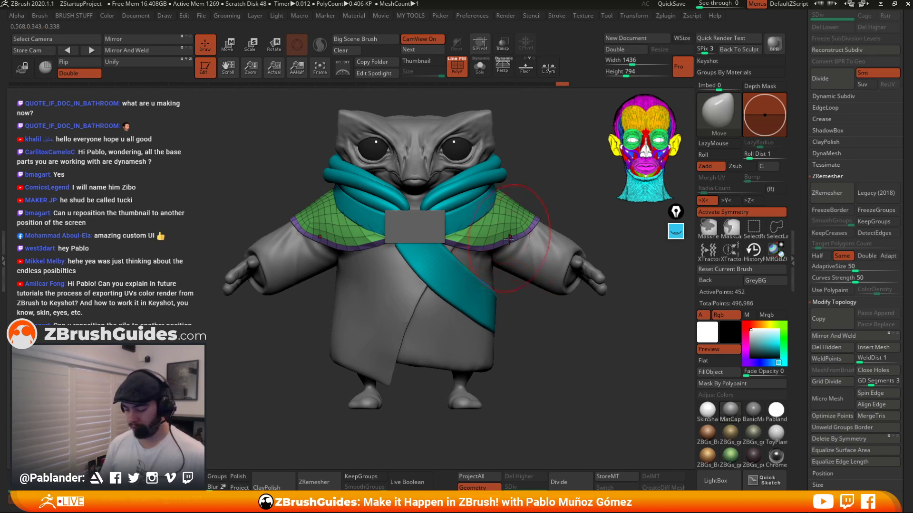
drag(509, 240, 506, 246)
drag(537, 180, 515, 184)
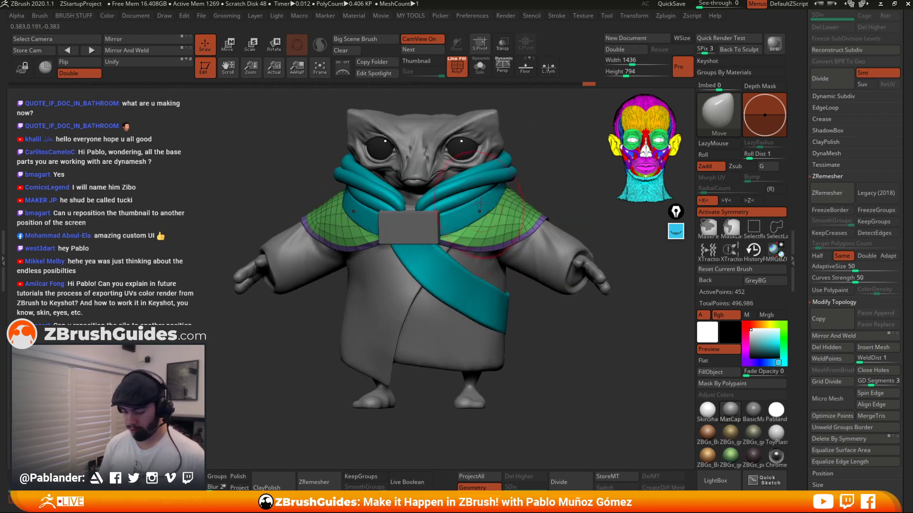
Isolate the cuffs and reshape their edges with the Move brush from the front and top.
key(alt+s)
drag(535, 142, 521, 168)
mouse_move(476, 191)
mouse_down()
mouse_move(464, 194)
mouse_move(463, 167)
mouse_up()
drag(365, 185, 371, 184)
drag(534, 145, 520, 161)
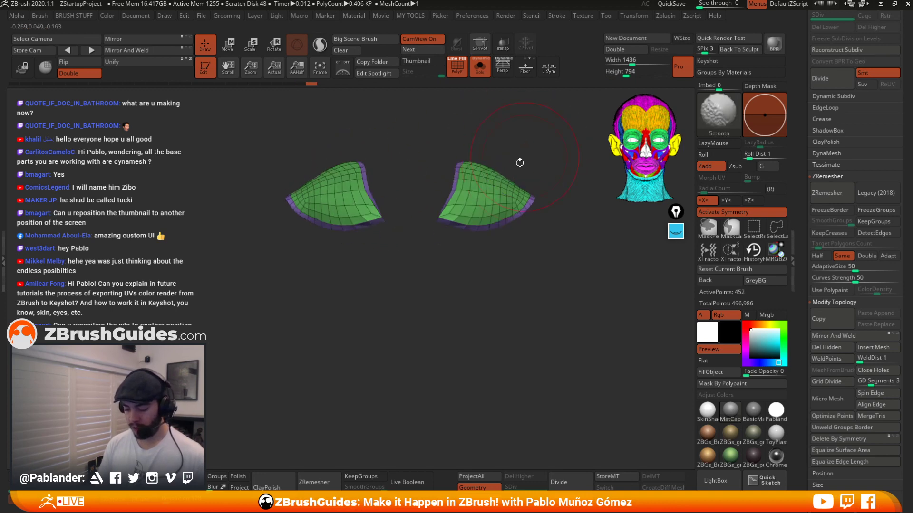
drag(454, 186, 449, 184)
mouse_move(526, 154)
alt+mouse_down()
mouse_move(509, 190)
mouse_move(524, 242)
mouse_move(523, 177)
mouse_move(524, 216)
alt+mouse_up()
drag(464, 204, 459, 206)
drag(547, 267, 547, 304)
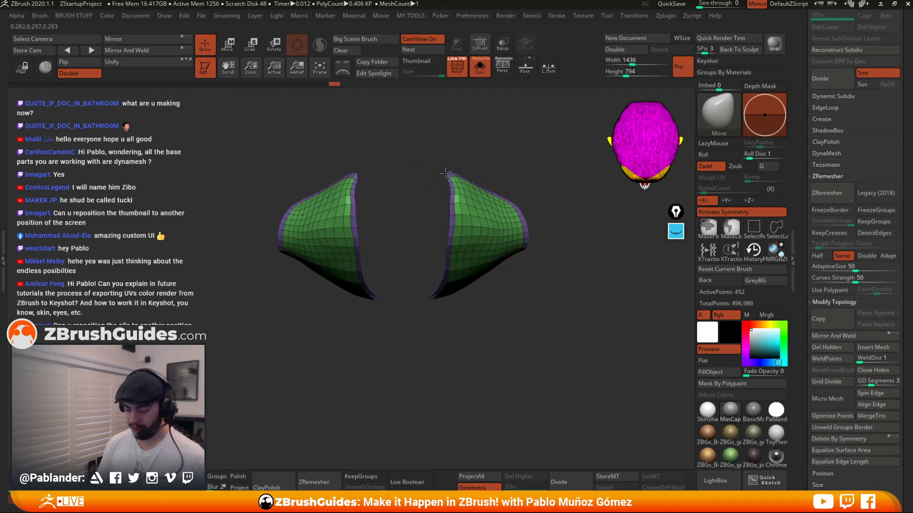
mouse_move(443, 188)
mouse_down()
mouse_move(499, 262)
mouse_move(529, 272)
mouse_up()
key(shift)
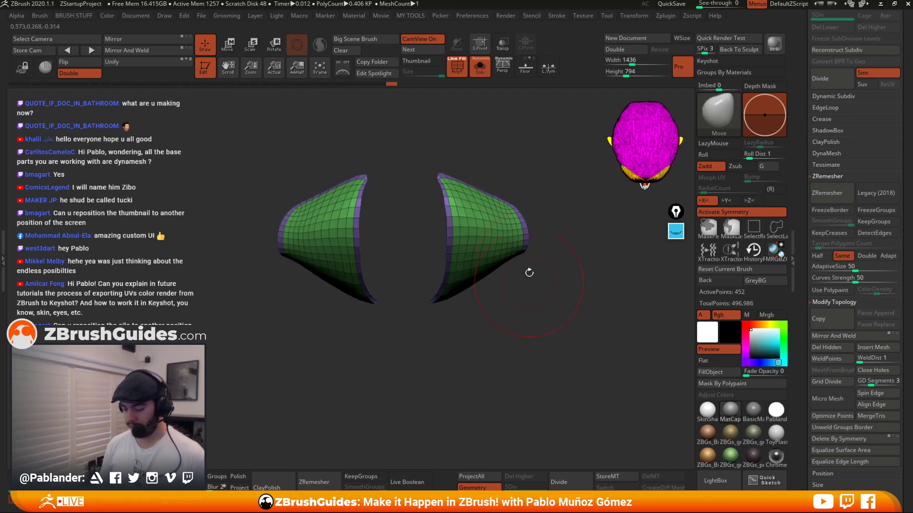
drag(519, 214, 532, 233)
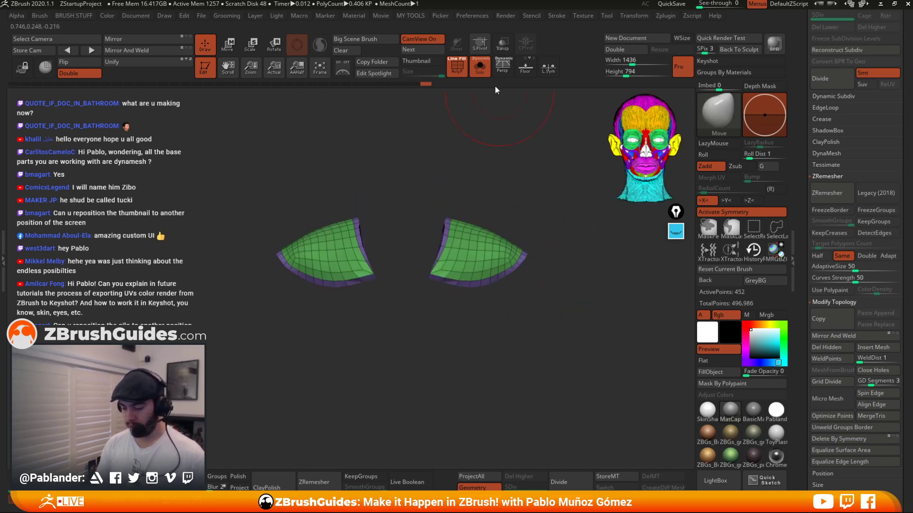
Show the full model and refine how the cuffs sit against the body from the side with the Move brush.
click(481, 67)
drag(472, 255, 470, 247)
mouse_move(552, 233)
mouse_down()
mouse_move(468, 233)
mouse_move(480, 244)
mouse_up()
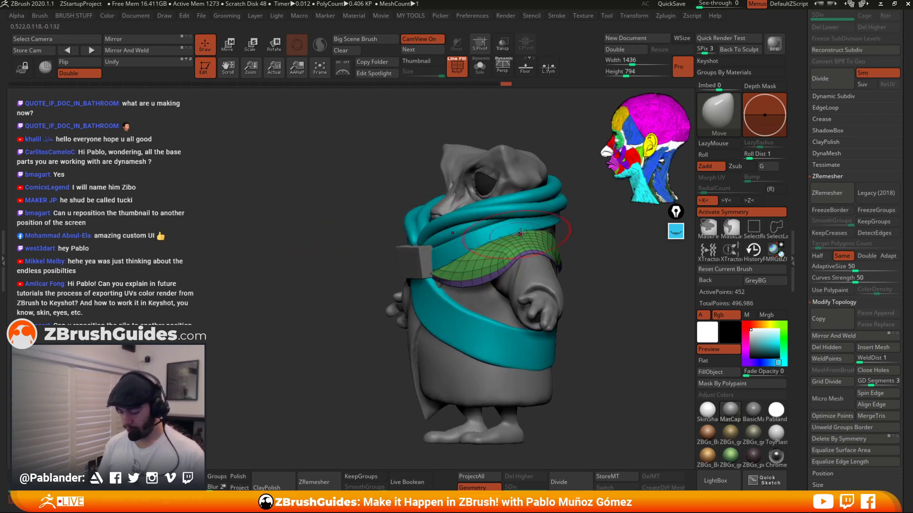
drag(573, 233, 568, 265)
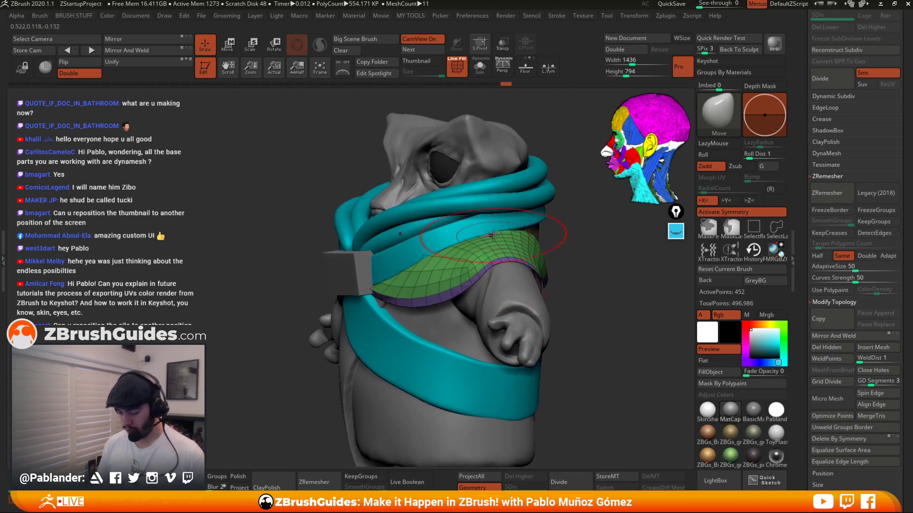
mouse_move(531, 239)
mouse_down()
mouse_move(573, 244)
mouse_move(522, 279)
mouse_move(533, 253)
mouse_up()
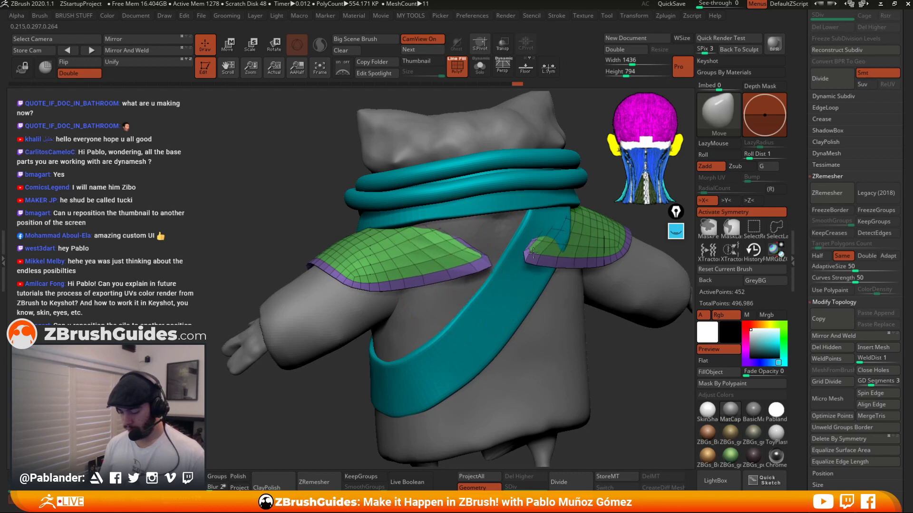
Isolate the cuffs again and adjust their back and underside with the Move brush.
click(480, 67)
mouse_move(467, 136)
mouse_down()
mouse_move(454, 223)
mouse_move(471, 209)
mouse_move(435, 237)
mouse_move(429, 264)
mouse_up()
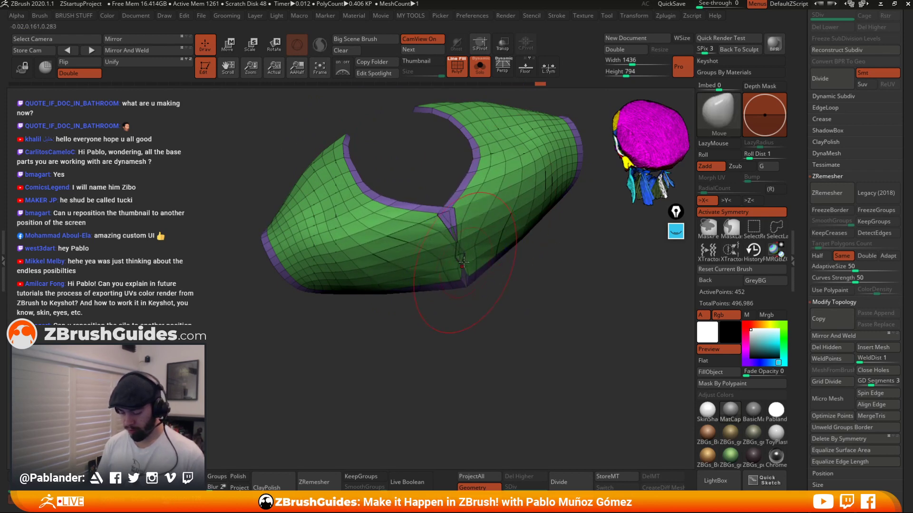
mouse_move(473, 270)
right_down()
mouse_move(488, 283)
mouse_move(463, 284)
right_up()
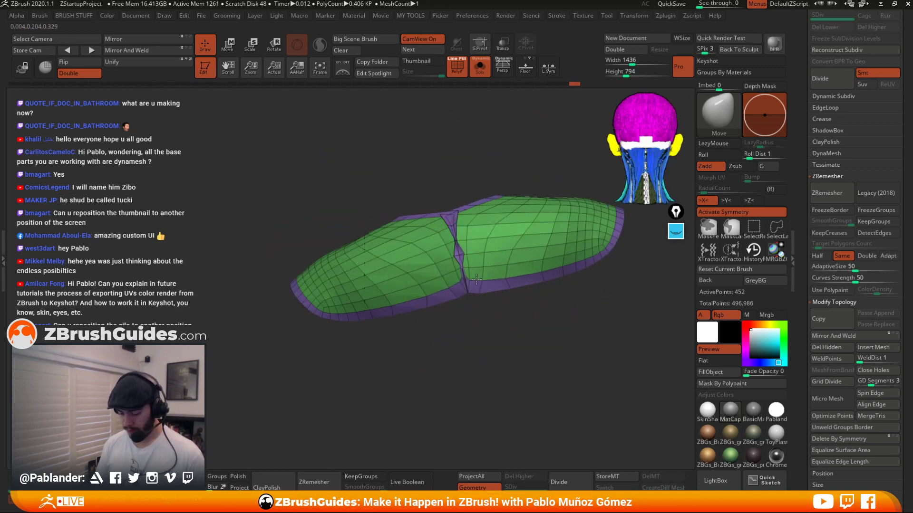
mouse_move(468, 275)
shift+mouse_down()
mouse_move(460, 233)
mouse_move(470, 290)
shift+mouse_up()
right_drag(473, 293, 492, 245)
mouse_move(409, 255)
mouse_down()
mouse_move(427, 261)
mouse_move(405, 233)
mouse_up()
right_drag(497, 231, 500, 183)
Show the full model, resize the Move brush and nudge the cuffs' edges around the collar.
click(480, 68)
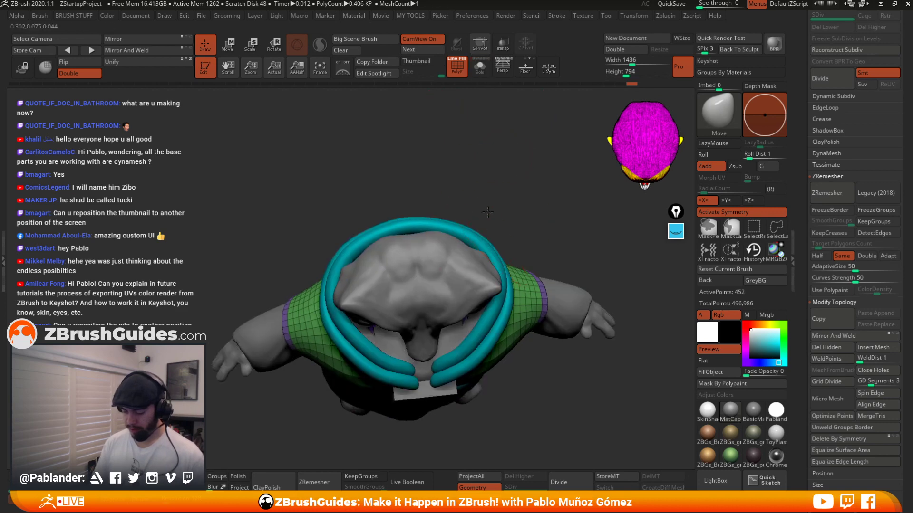
mouse_move(504, 319)
right_down()
mouse_move(509, 245)
mouse_move(530, 241)
right_up()
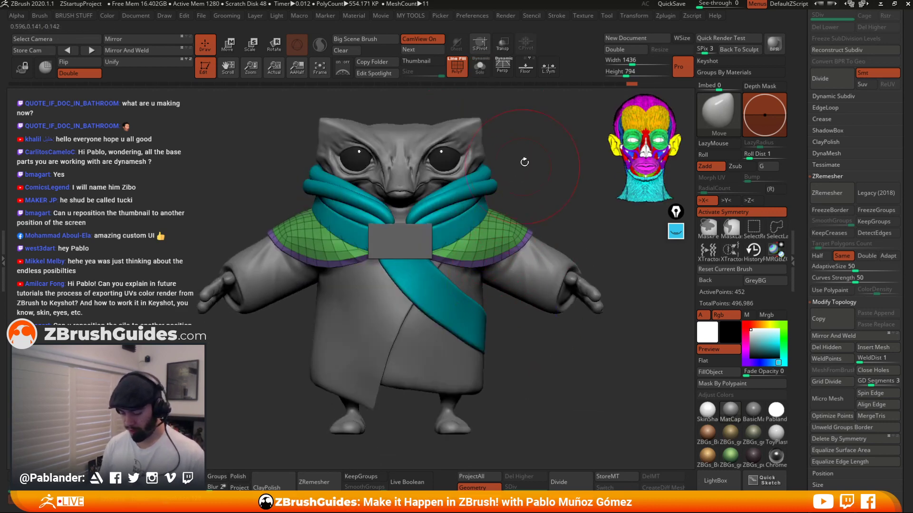
right_drag(524, 162, 523, 200)
key(space)
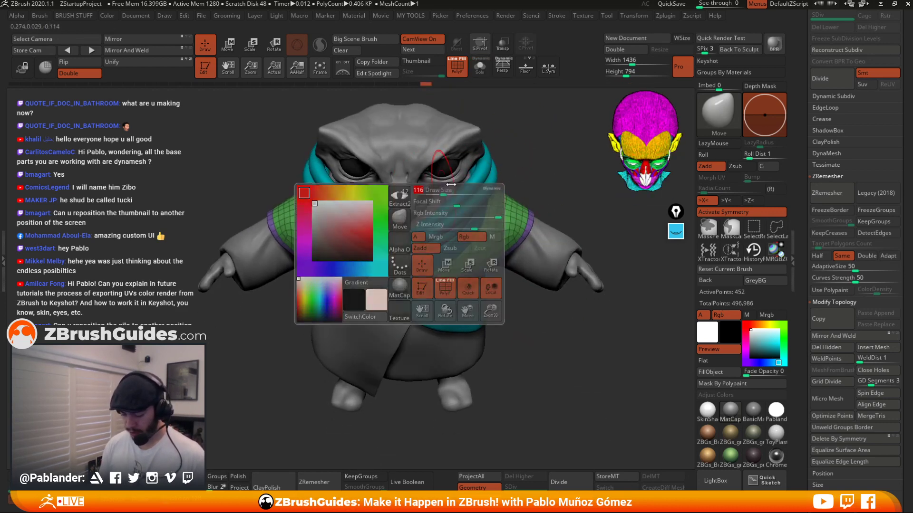
mouse_move(448, 185)
right_down()
mouse_move(450, 164)
mouse_move(471, 169)
mouse_move(435, 202)
mouse_move(454, 178)
right_up()
click(480, 75)
right_drag(469, 143, 466, 157)
mouse_move(431, 170)
mouse_down()
mouse_move(440, 161)
mouse_move(449, 167)
mouse_move(458, 193)
mouse_up()
drag(446, 224, 453, 226)
mouse_move(471, 209)
shift+mouse_down()
mouse_move(464, 195)
mouse_move(475, 211)
mouse_move(459, 213)
mouse_move(454, 237)
mouse_move(458, 210)
shift+mouse_up()
Pull the cuffs' outer shoulder edges down along the arms with the Move brush.
click(482, 74)
right_drag(532, 257, 545, 193)
drag(511, 249, 505, 264)
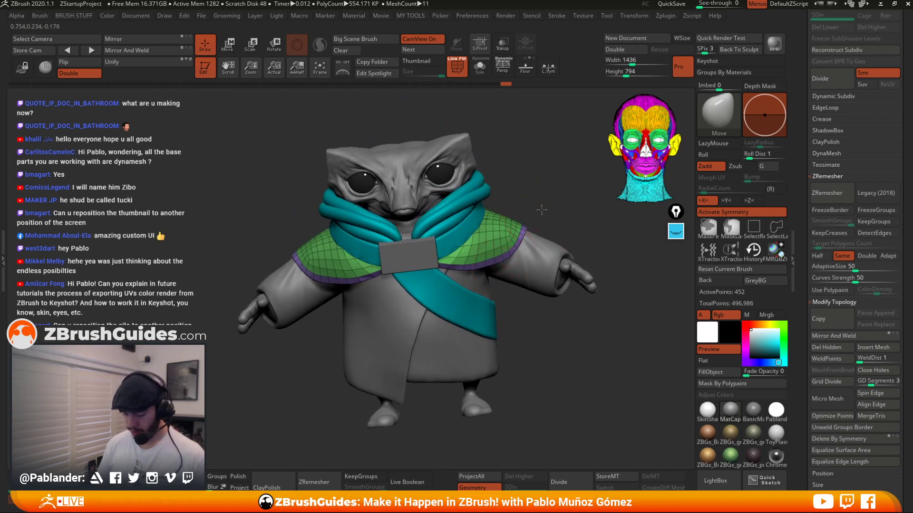
shift+right_drag(542, 210, 486, 258)
drag(494, 261, 496, 268)
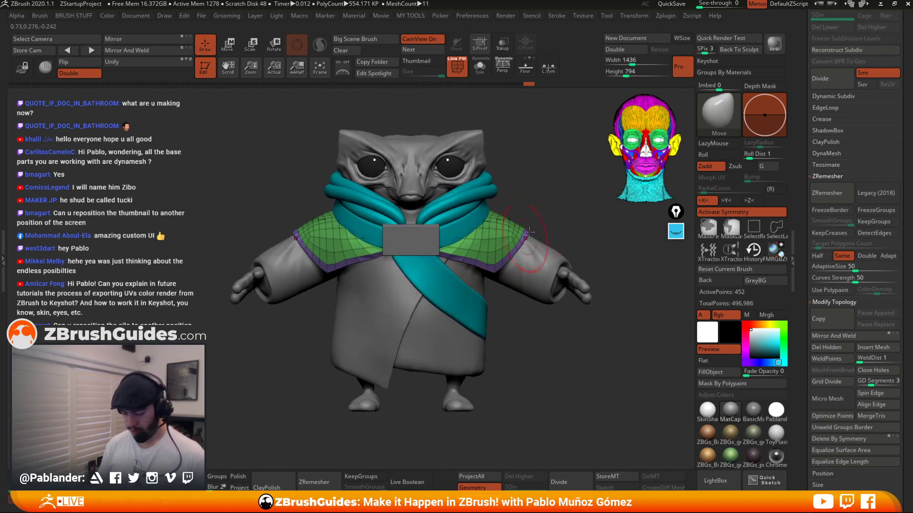
mouse_move(529, 232)
mouse_down()
mouse_move(530, 248)
mouse_move(496, 257)
mouse_move(455, 247)
mouse_move(501, 262)
mouse_move(478, 245)
mouse_move(494, 251)
mouse_up()
right_click(492, 260)
alt+drag(525, 336, 491, 335)
click(675, 232)
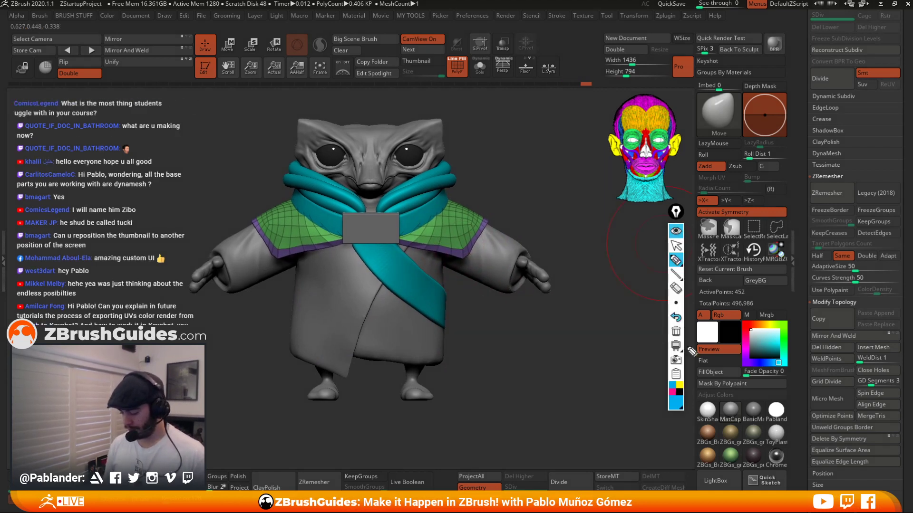
click(673, 394)
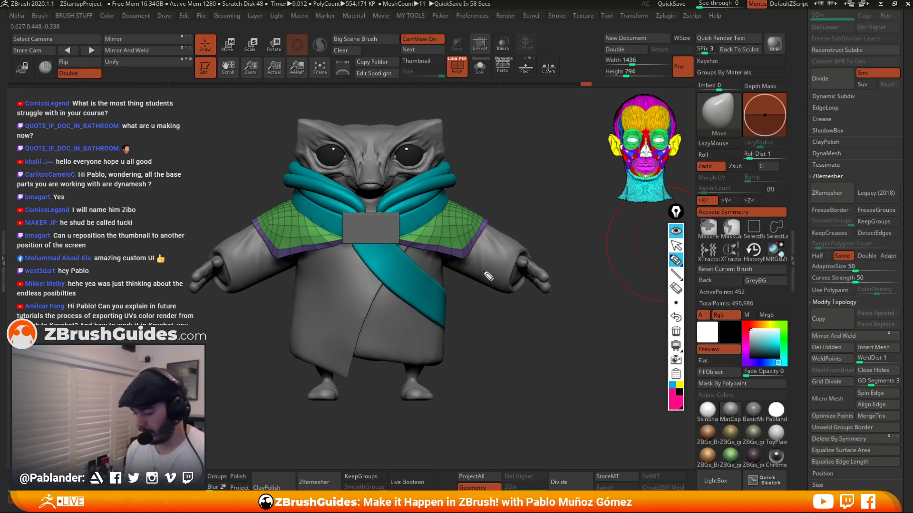
drag(399, 244, 464, 261)
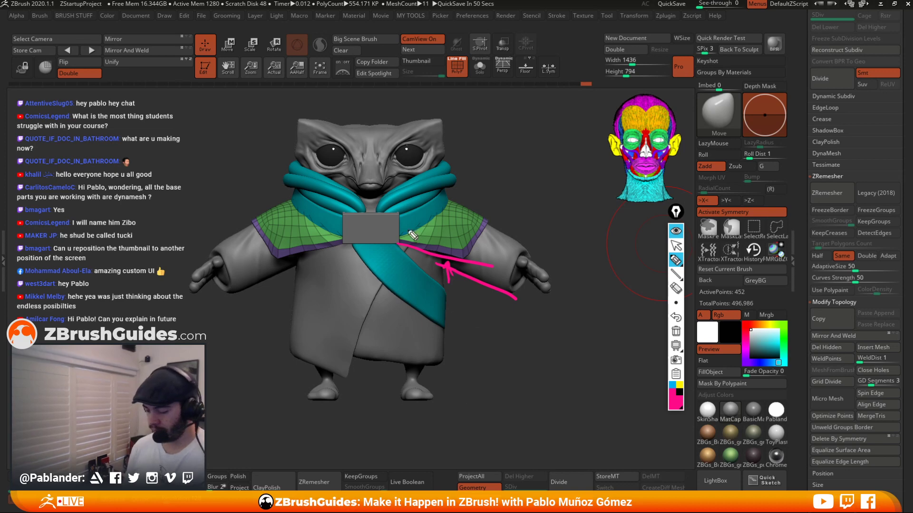
click(676, 331)
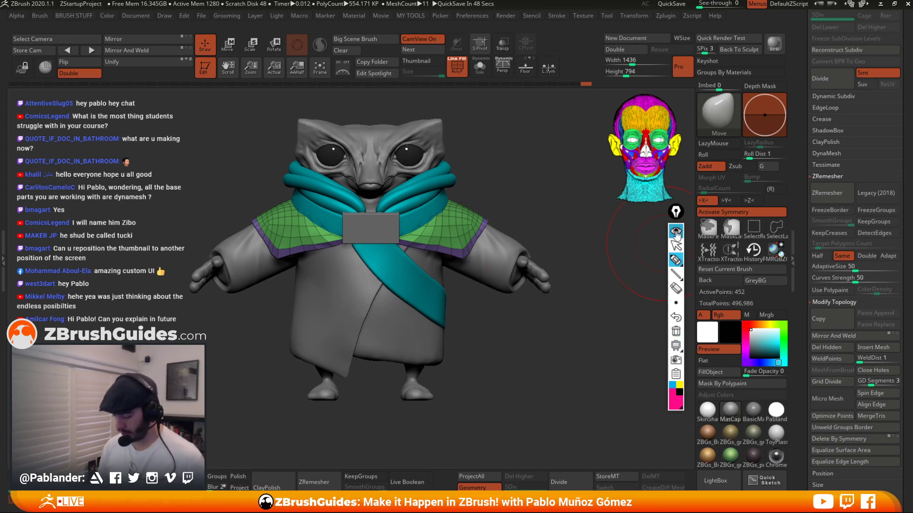
click(675, 231)
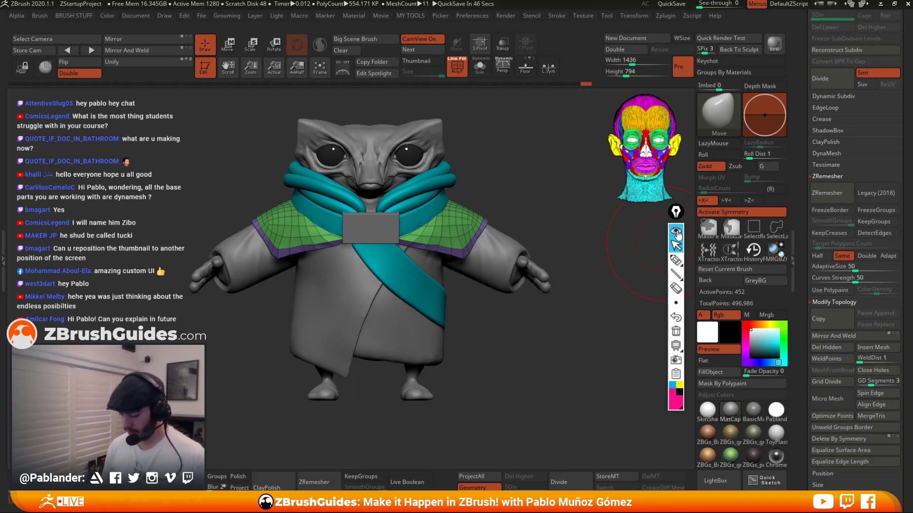
Adjust the cuffs' front edges with the Move brush from a three-quarter view.
drag(470, 250, 477, 240)
mouse_move(507, 198)
alt+mouse_down()
mouse_move(531, 215)
mouse_move(494, 229)
alt+mouse_up()
right_drag(495, 228, 445, 252)
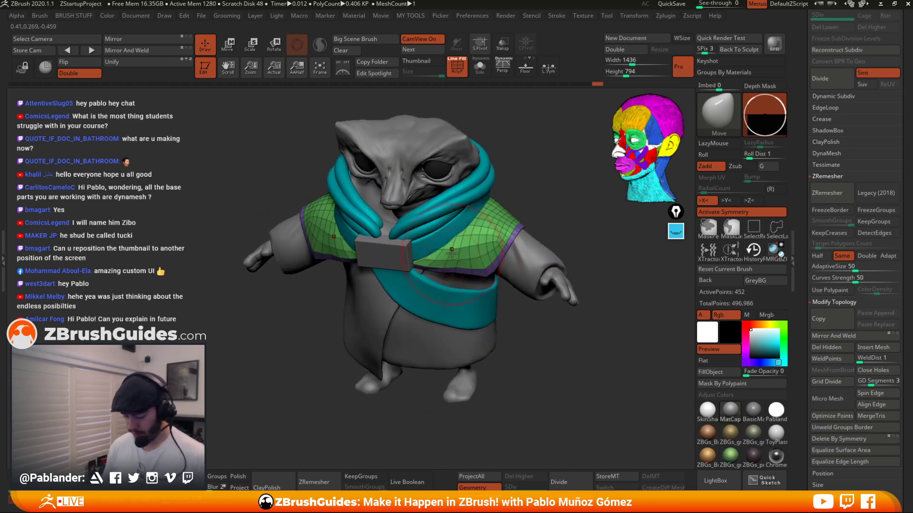
alt+click(527, 246)
mouse_move(578, 200)
mouse_down()
mouse_move(509, 202)
mouse_move(511, 219)
mouse_move(578, 199)
mouse_up()
drag(510, 212, 513, 222)
mouse_move(543, 191)
shift+mouse_down()
mouse_move(558, 186)
mouse_move(508, 152)
mouse_move(552, 246)
mouse_move(441, 275)
shift+mouse_up()
alt+click(534, 248)
Isolate the cuffs and apply Mirror And Weld to make them symmetrical.
key(space)
key(alt+s)
mouse_move(506, 250)
mouse_down()
mouse_move(519, 212)
mouse_move(556, 277)
mouse_move(546, 225)
mouse_up()
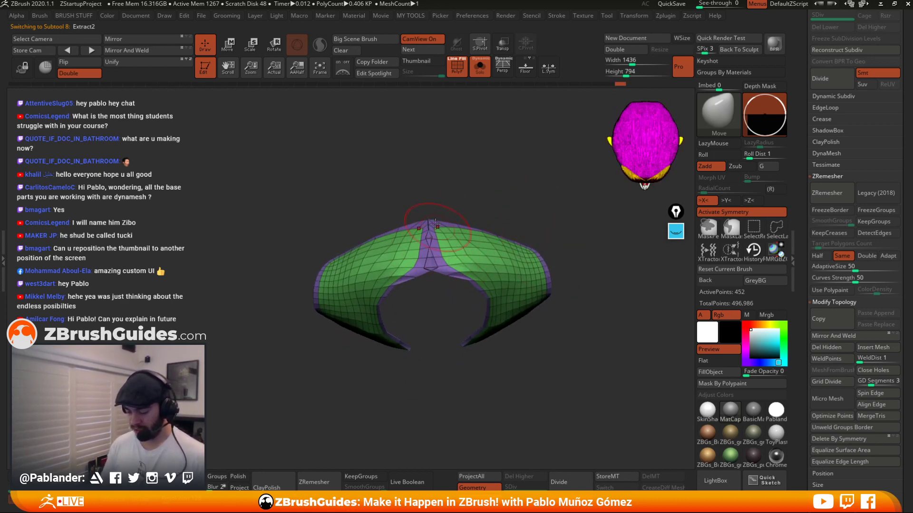
click(127, 50)
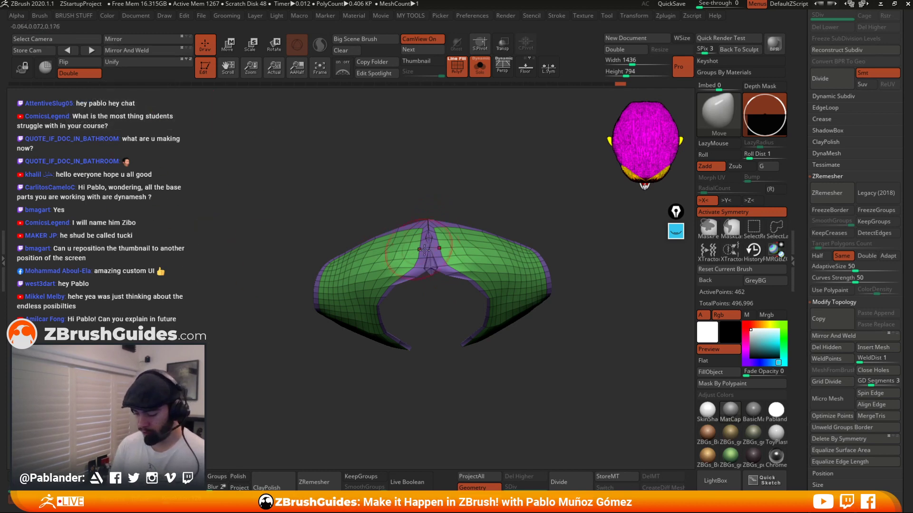
Pull the cuffs' back seam into shape with the Move brush.
mouse_move(476, 197)
alt+mouse_down()
mouse_move(452, 273)
mouse_move(431, 292)
mouse_move(443, 283)
mouse_move(430, 180)
alt+mouse_up()
key(space)
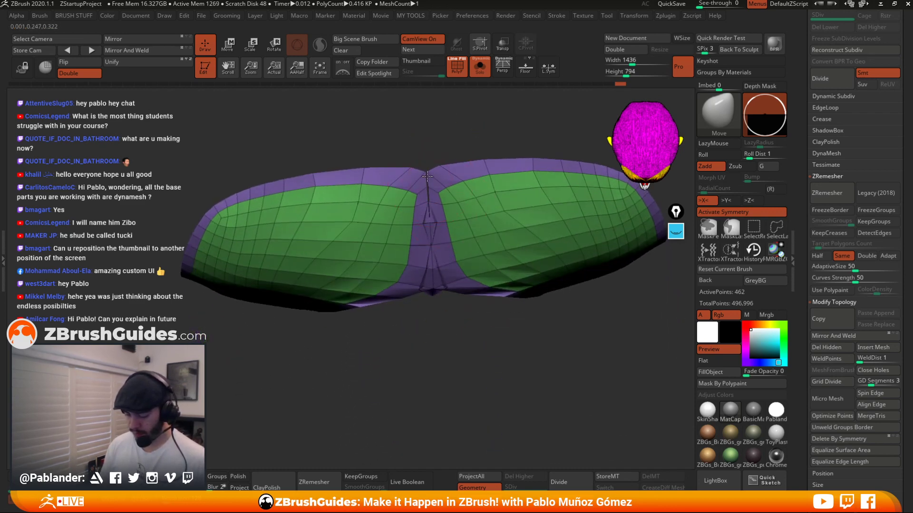
drag(458, 305, 435, 245)
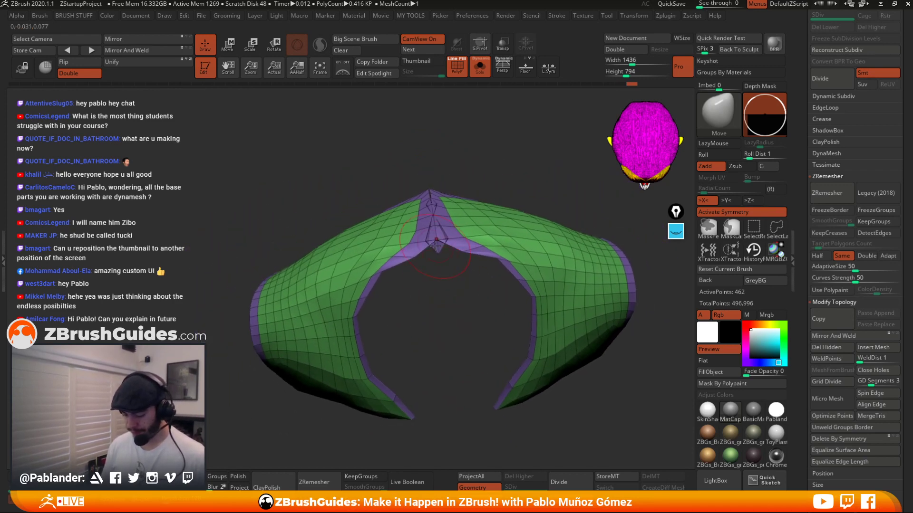
drag(451, 298, 452, 307)
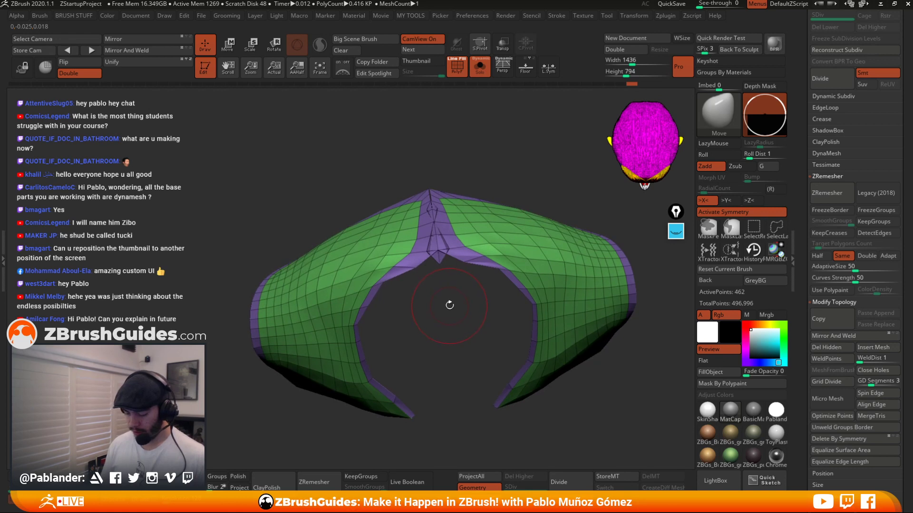
Try to smooth the cuffs' back seam, undoing both strokes.
shift+click(437, 238)
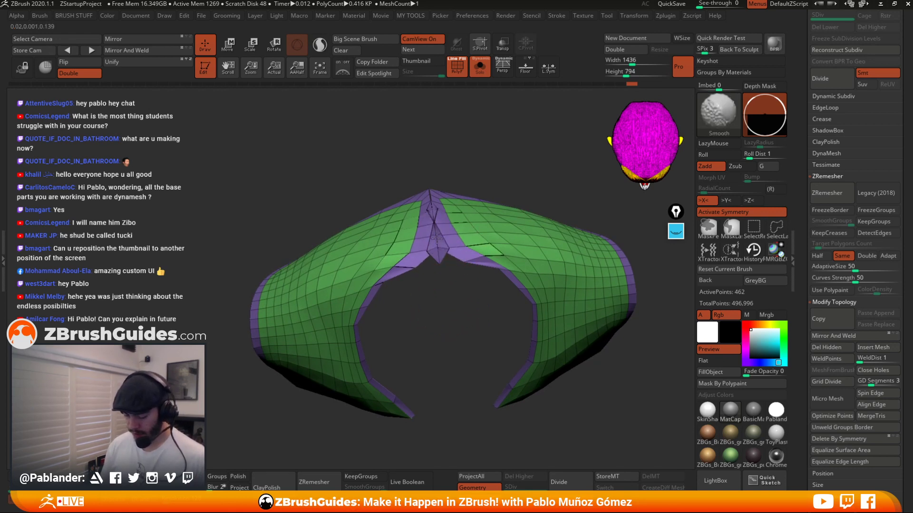
key(ctrl+z)
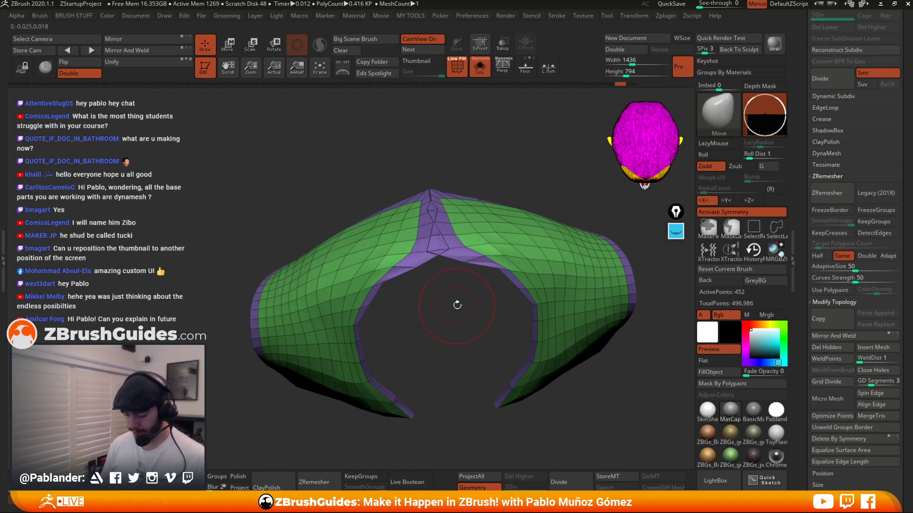
shift+click(440, 249)
key(ctrl+z)
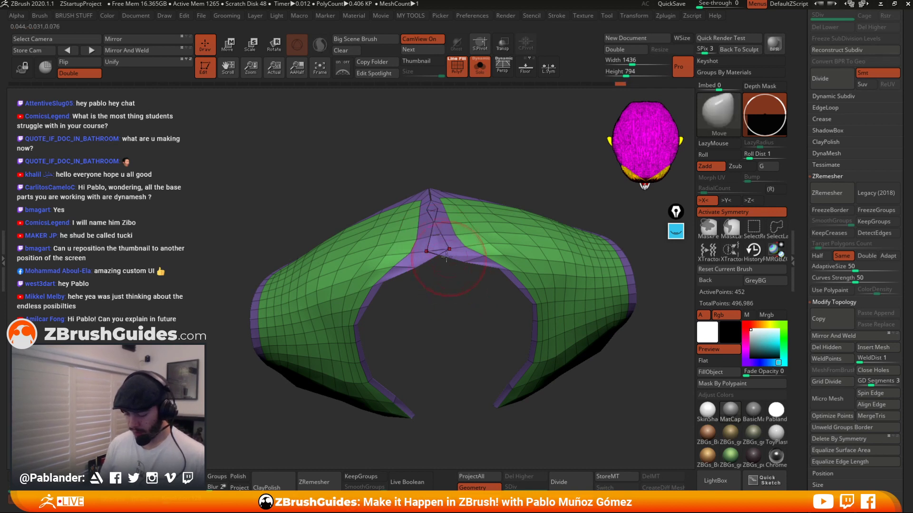
Spread the cuffs' back seam apart with the Move brush.
drag(445, 243, 498, 236)
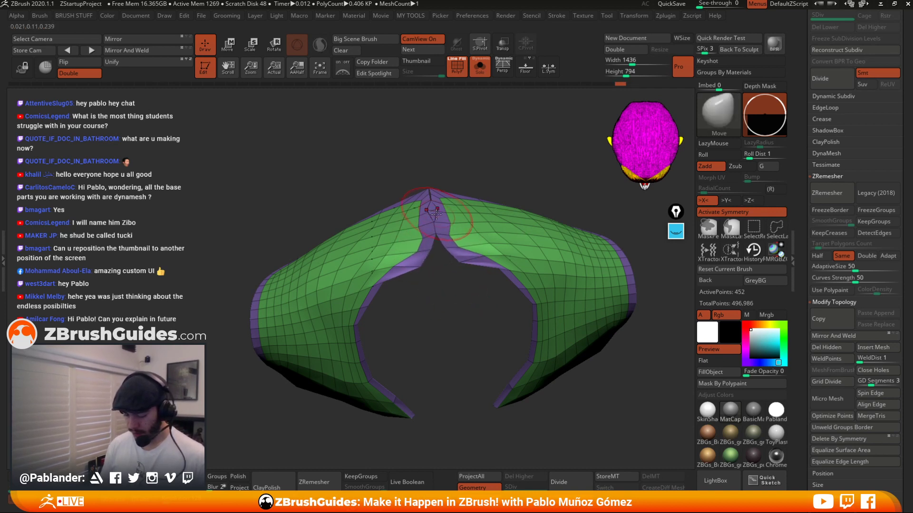
drag(449, 209, 486, 207)
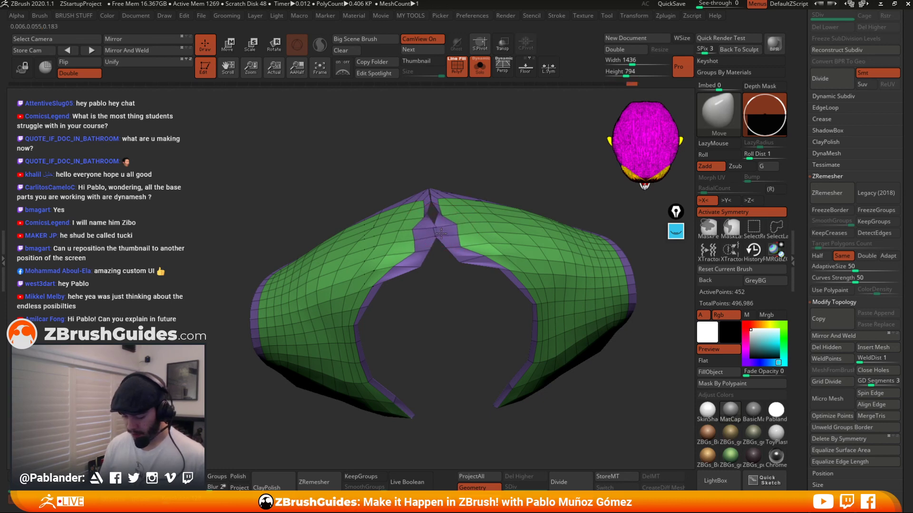
key(shift)
mouse_move(475, 175)
mouse_down()
mouse_move(479, 241)
mouse_move(443, 261)
mouse_up()
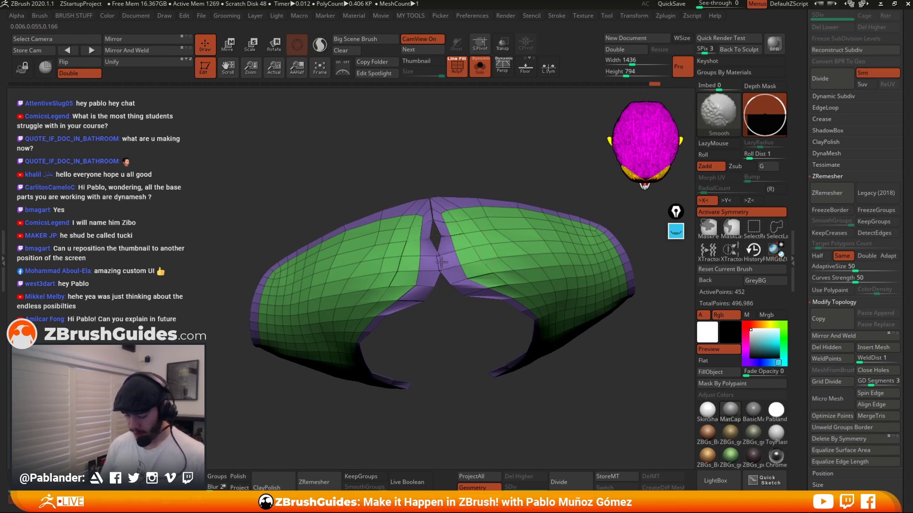
Undo the last stroke and set the brush's Min Connected Points To Smooth to 3.
key(ctrl+z)
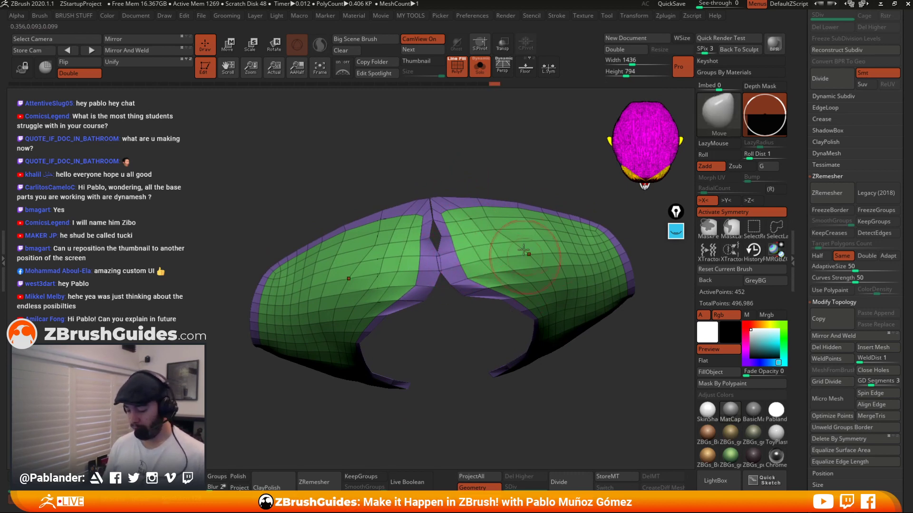
key(b)
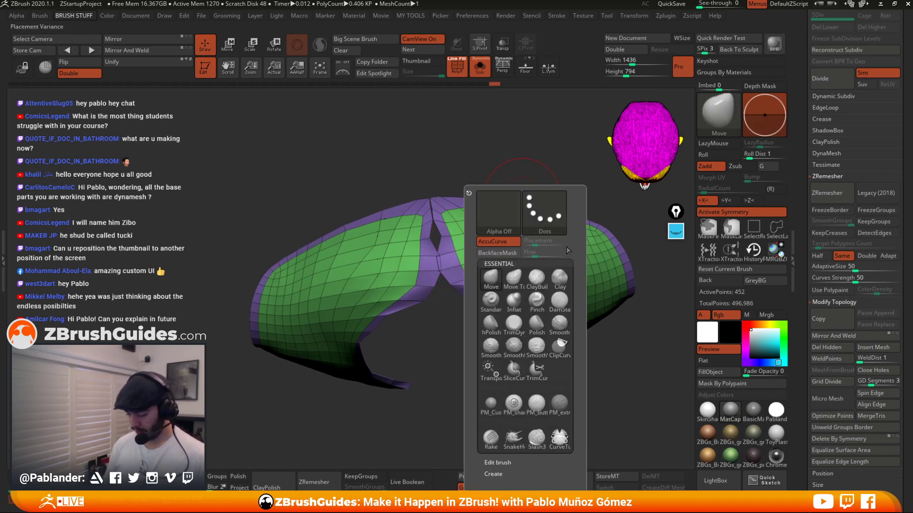
click(497, 462)
drag(508, 463, 517, 335)
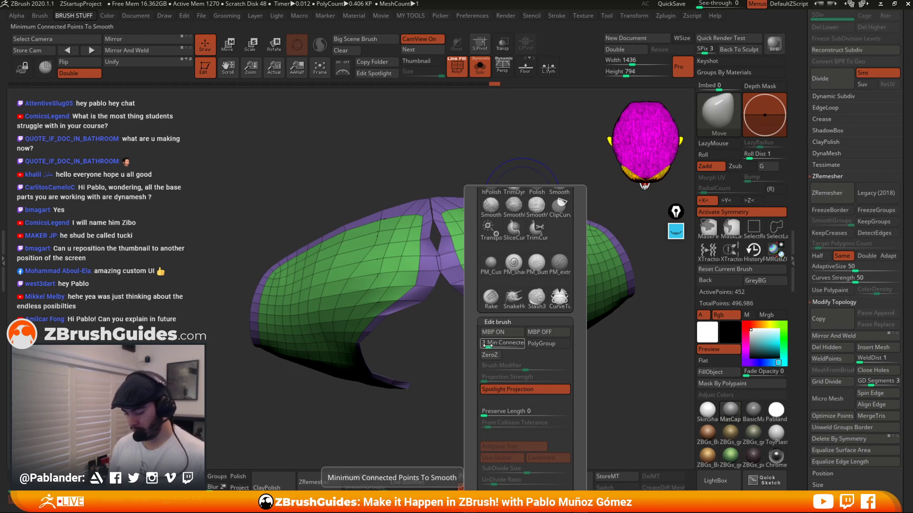
drag(485, 346, 475, 349)
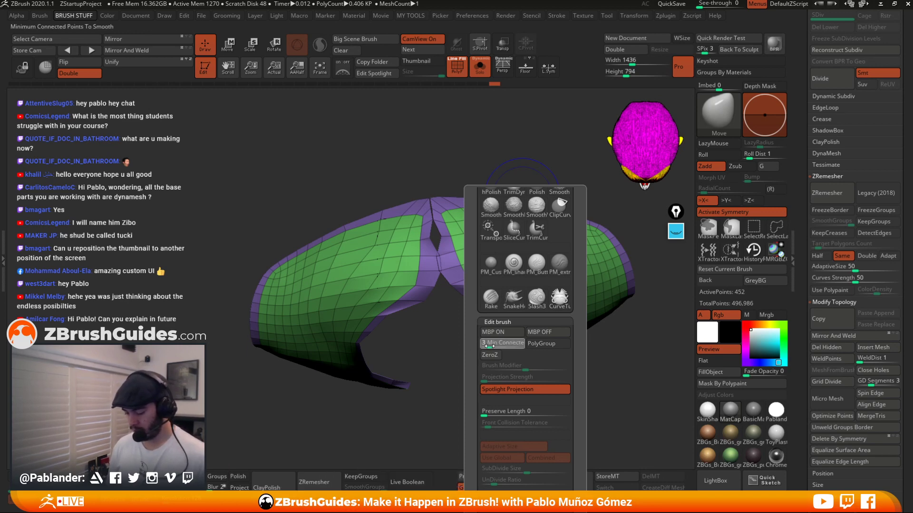
Reshape the cuffs' back seam with Smooth and Move strokes, spreading the two halves apart.
key(shift)
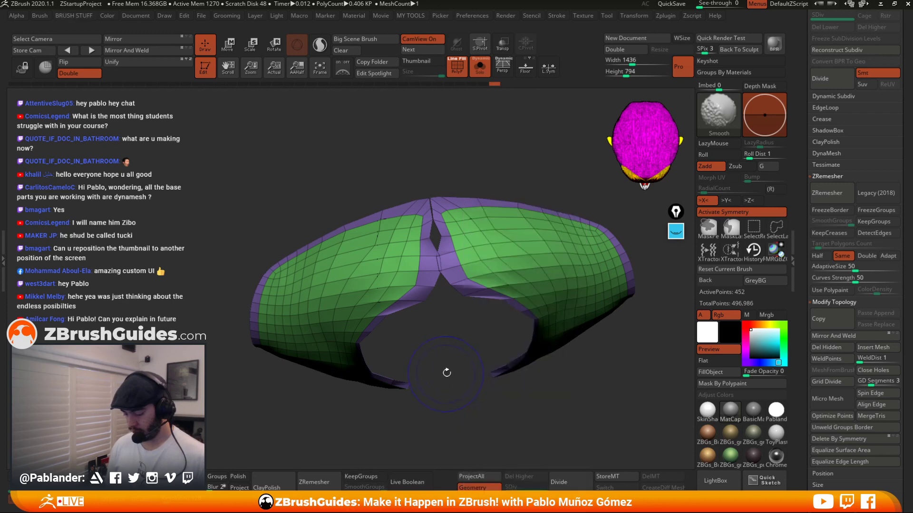
mouse_move(442, 261)
shift+mouse_down()
mouse_move(432, 204)
mouse_move(457, 312)
shift+mouse_up()
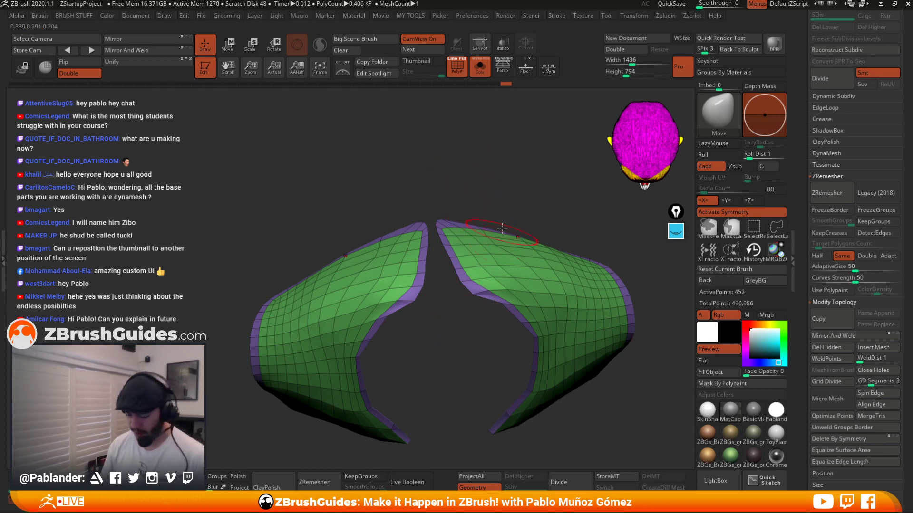
drag(446, 292, 445, 322)
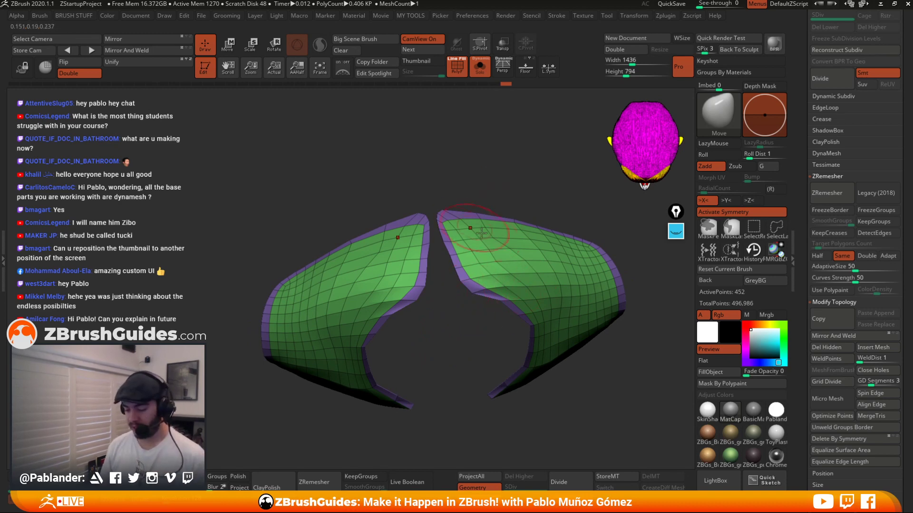
drag(533, 191, 514, 194)
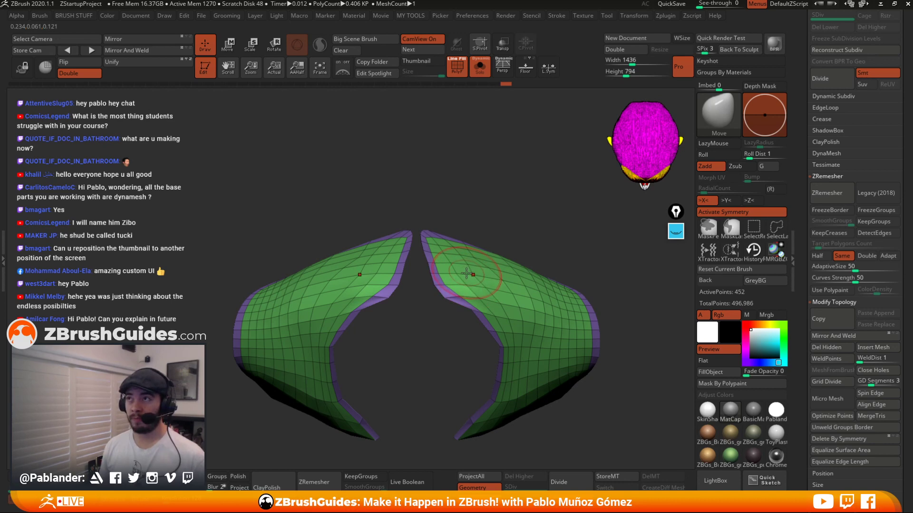
Disable symmetry and use the ZModeler Bridge edge action to join the lower edge pairs across the back gap.
click(720, 213)
drag(529, 224, 464, 305)
key(space)
drag(501, 242, 516, 242)
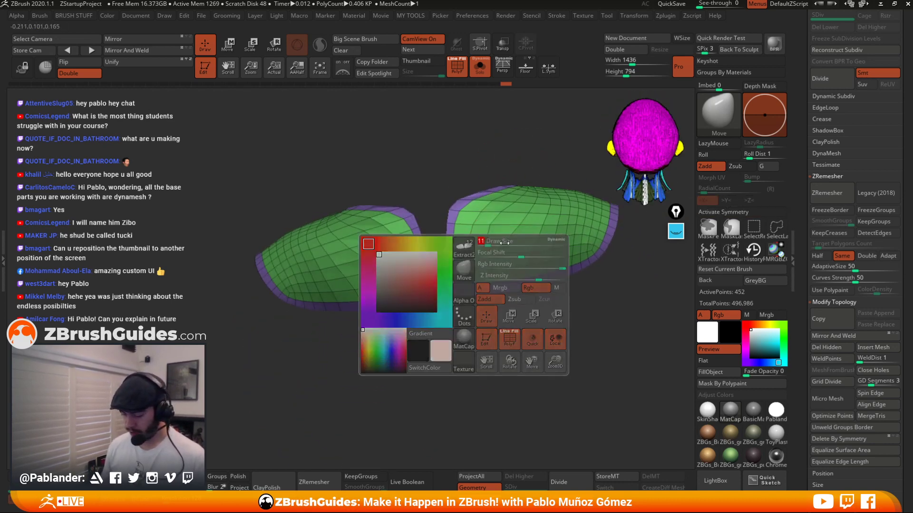
mouse_move(513, 329)
mouse_down()
mouse_move(460, 352)
mouse_move(434, 320)
mouse_move(437, 372)
mouse_move(481, 353)
mouse_up()
click(166, 483)
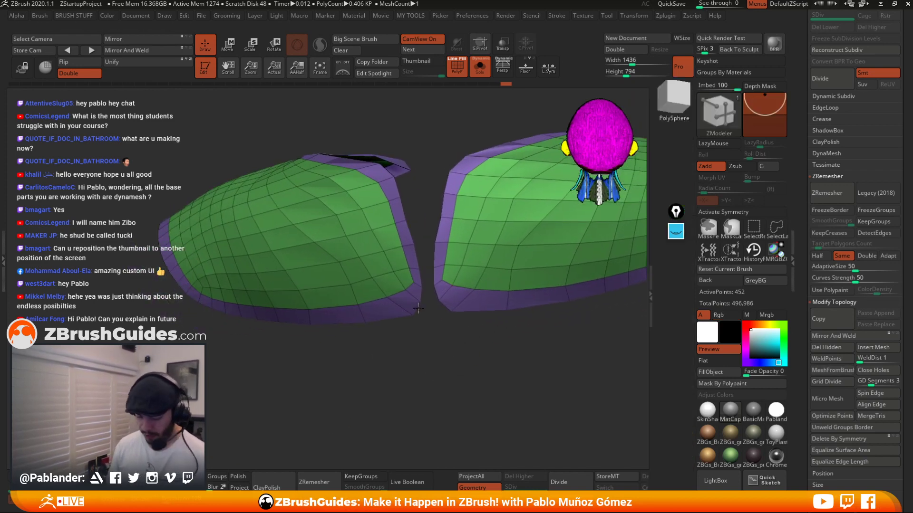
key(space)
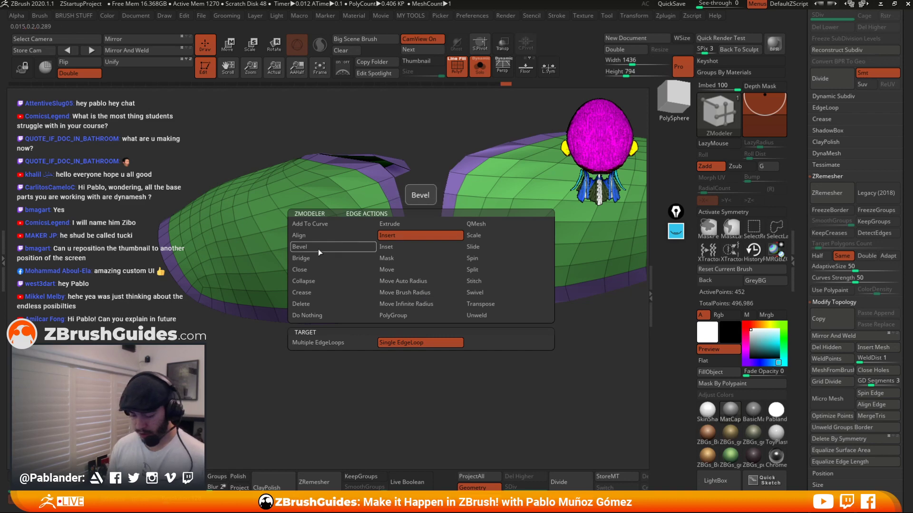
click(336, 257)
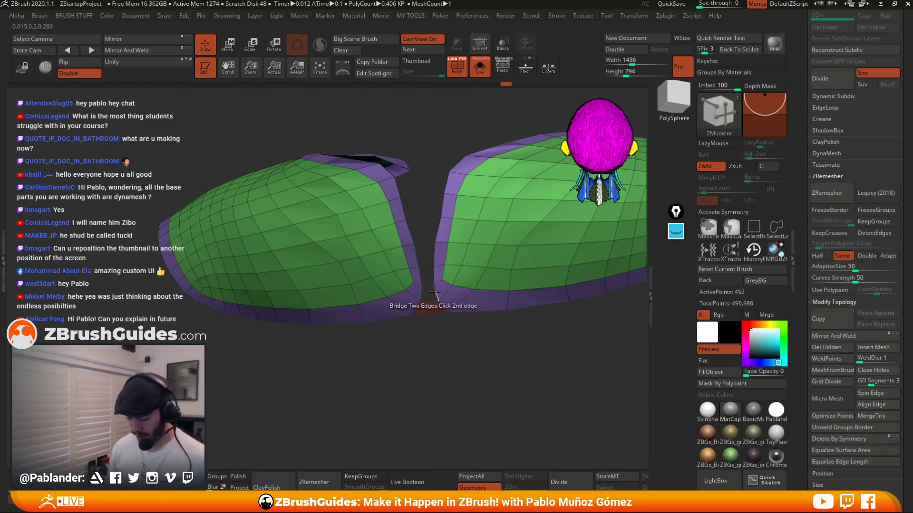
click(420, 276)
click(434, 275)
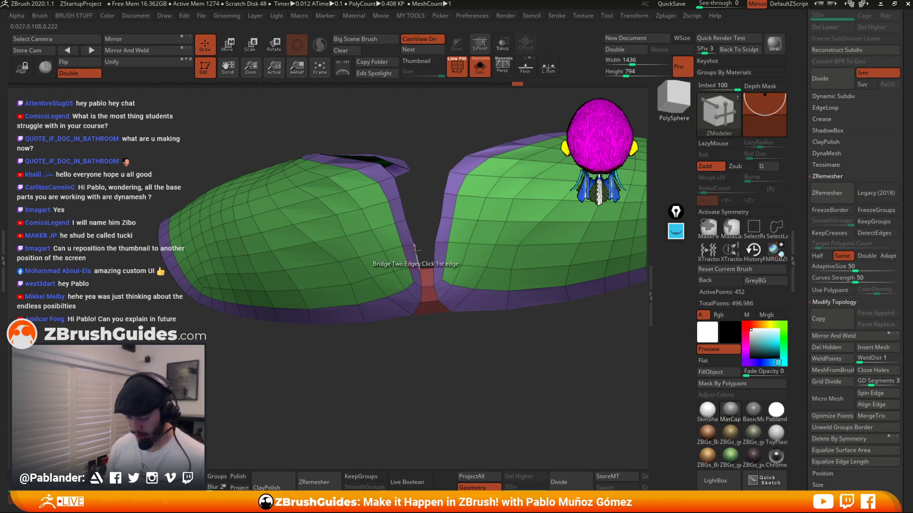
click(434, 252)
click(409, 235)
click(438, 232)
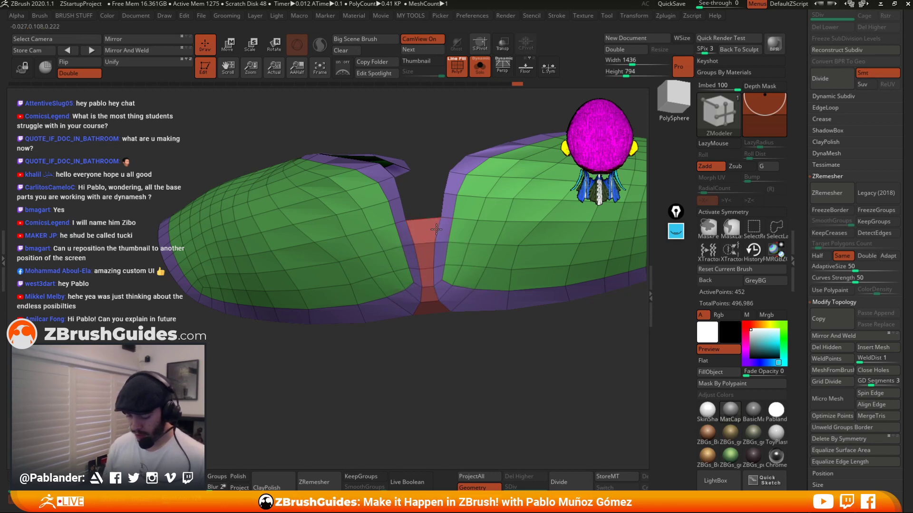
Bridge the remaining edge pairs to close the top of the cuffs' back gap.
click(400, 208)
click(442, 203)
drag(430, 141, 432, 192)
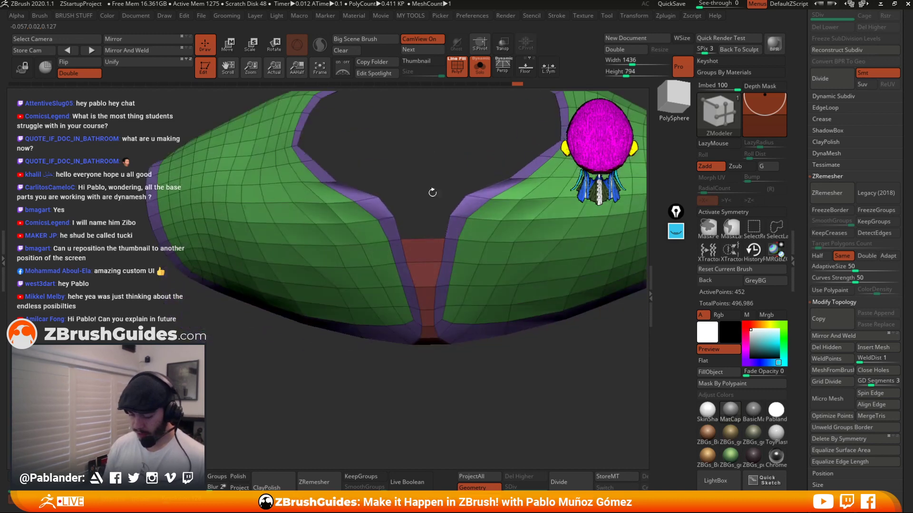
click(396, 229)
click(445, 227)
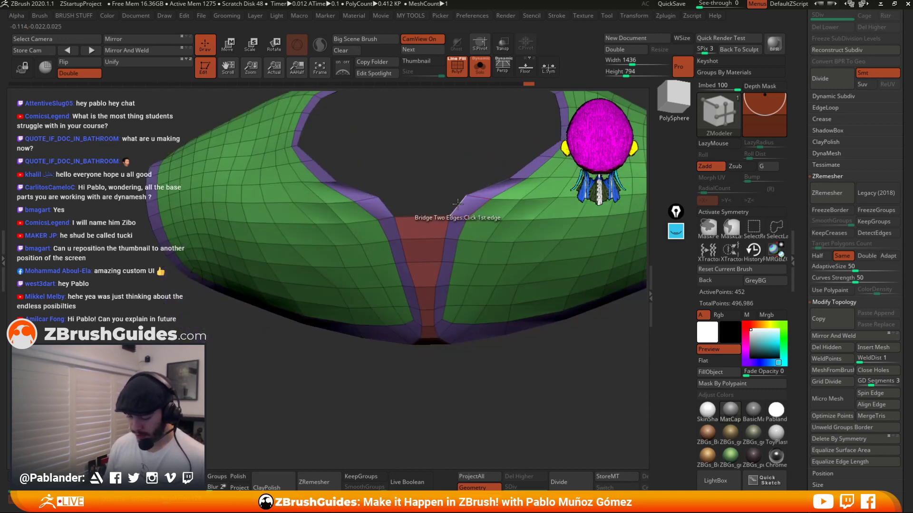
click(389, 206)
click(456, 206)
Return to the Move brush, leave solo mode and re-enable symmetry on the cuffs.
alt+drag(455, 409, 460, 343)
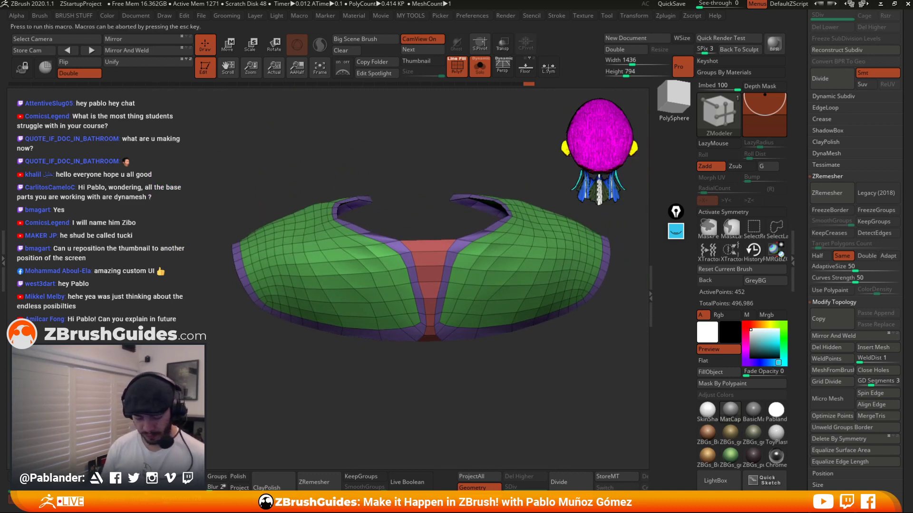
key(b)
key(m)
key(v)
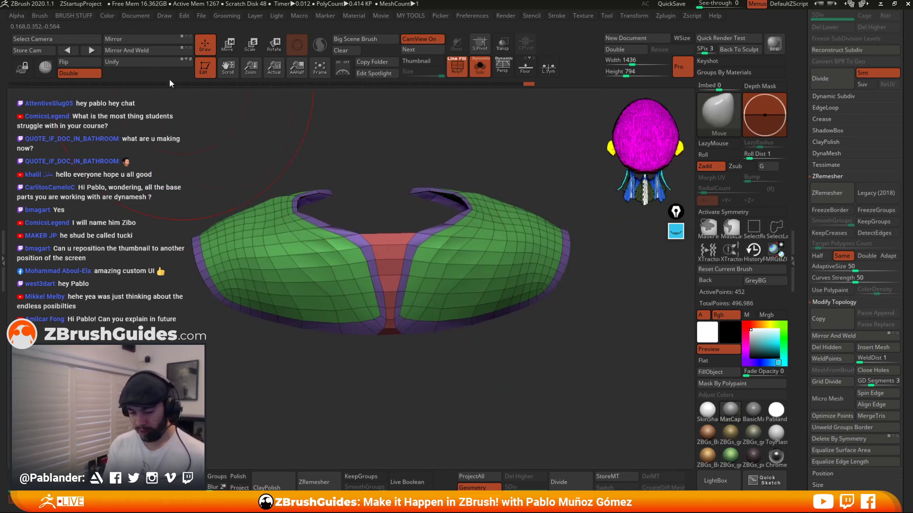
drag(384, 353, 489, 270)
click(480, 67)
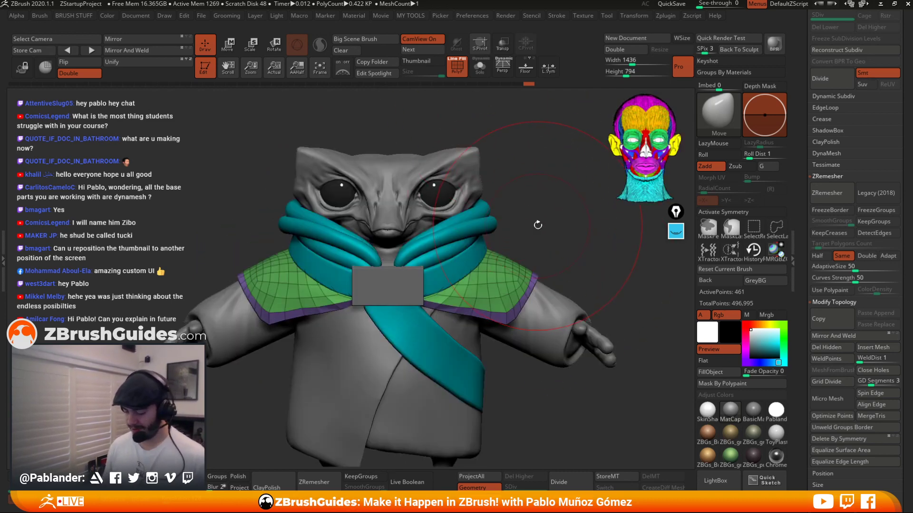
key(space)
alt+drag(596, 205, 577, 180)
click(740, 213)
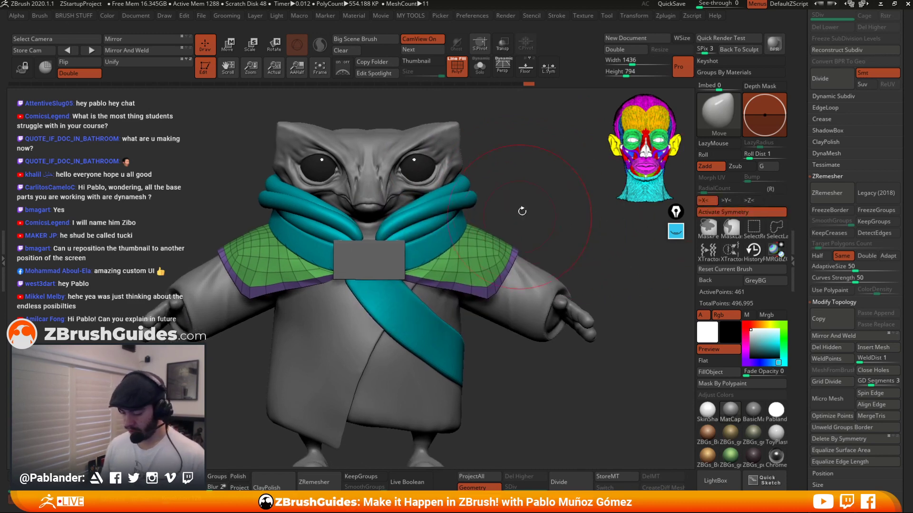
key(space)
alt+drag(522, 211, 535, 182)
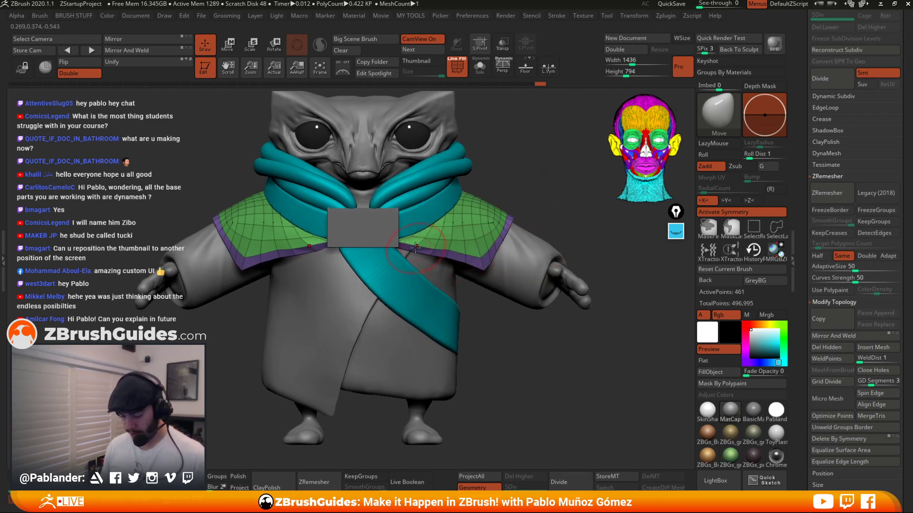
Smooth the cuffs over the shoulders and tweak the bridged back seam with the Move brush.
key(shift)
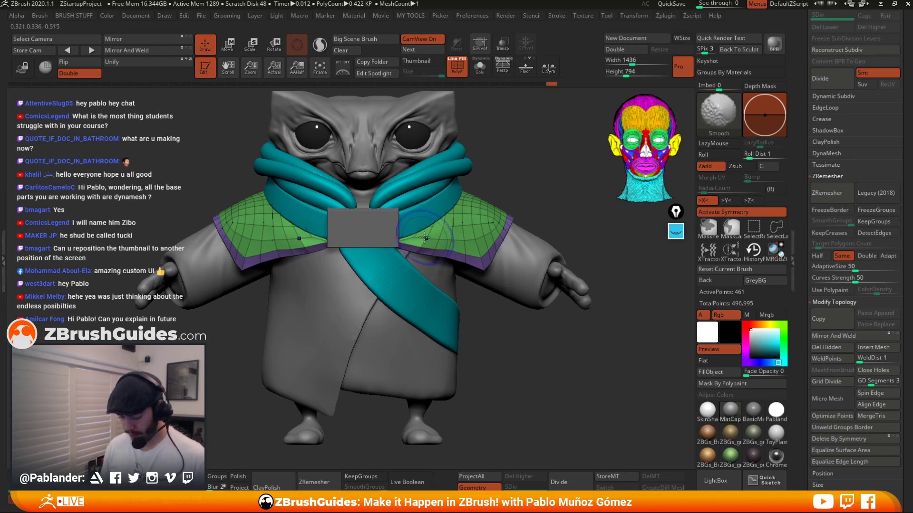
right_drag(490, 200, 457, 247)
right_drag(532, 203, 492, 262)
right_click(427, 308)
drag(492, 240, 495, 248)
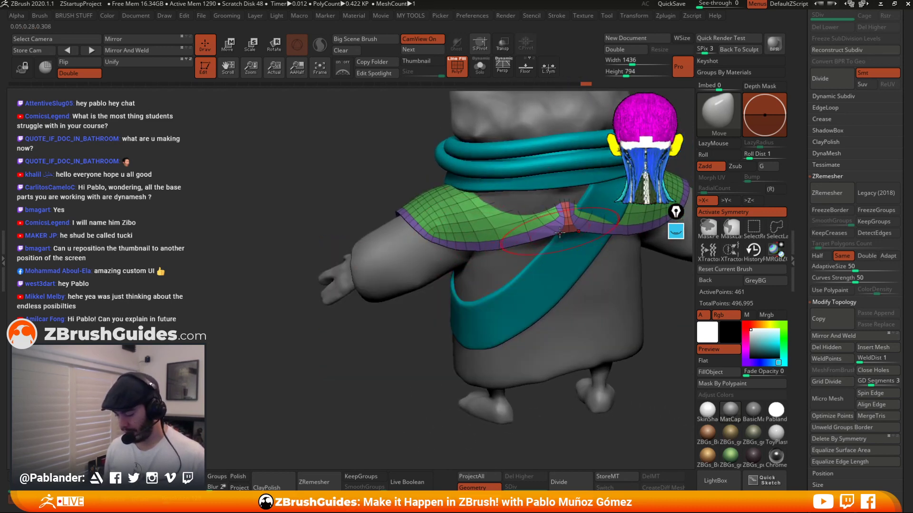
right_drag(560, 232, 567, 223)
drag(565, 232, 561, 224)
right_drag(564, 195, 467, 232)
Refine the bridged back seam with Move and Smooth strokes, checking it in and out of solo mode.
click(479, 67)
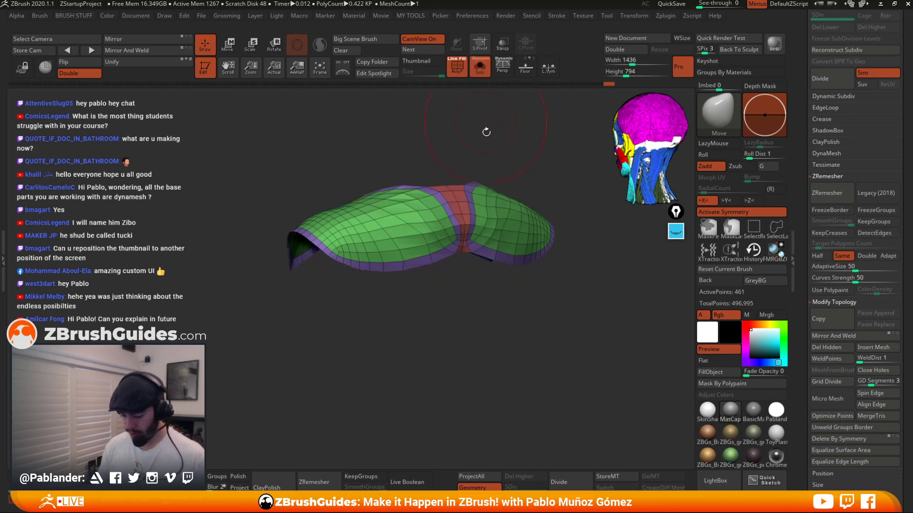
right_drag(485, 131, 446, 228)
mouse_move(446, 227)
mouse_down()
mouse_move(454, 201)
mouse_move(438, 226)
mouse_up()
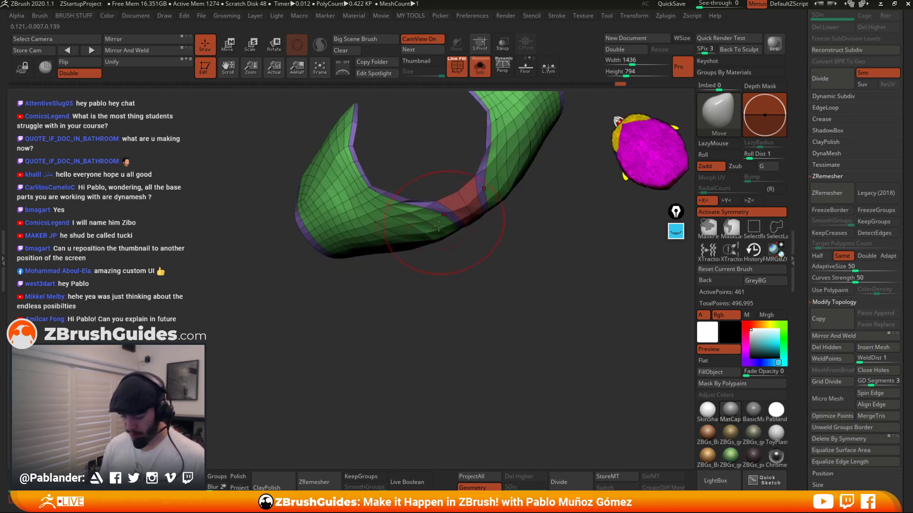
click(479, 67)
shift+right_drag(473, 301, 454, 251)
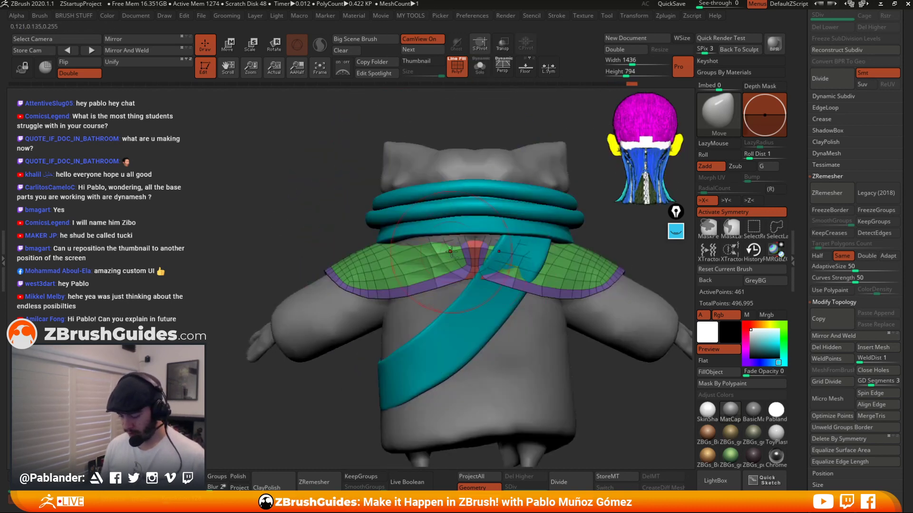
drag(418, 246, 419, 239)
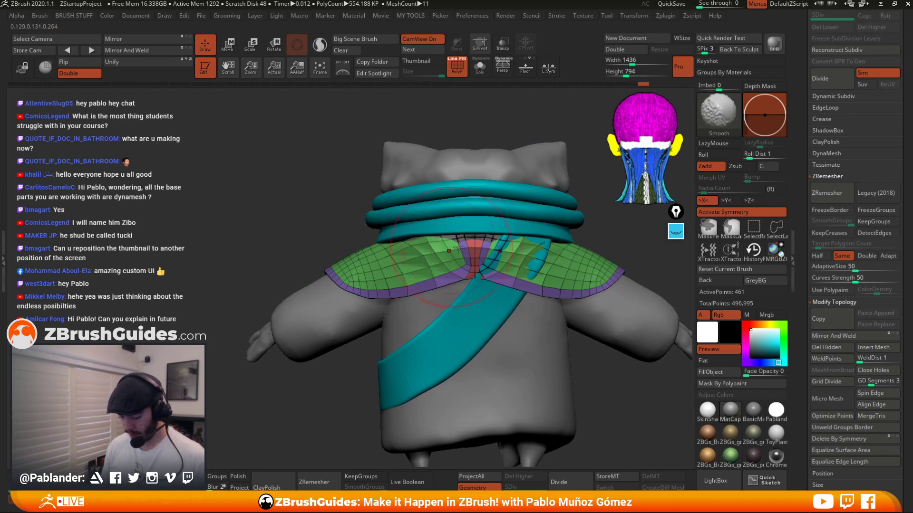
drag(476, 247, 476, 237)
mouse_move(420, 255)
mouse_down()
mouse_move(418, 249)
mouse_move(464, 289)
mouse_up()
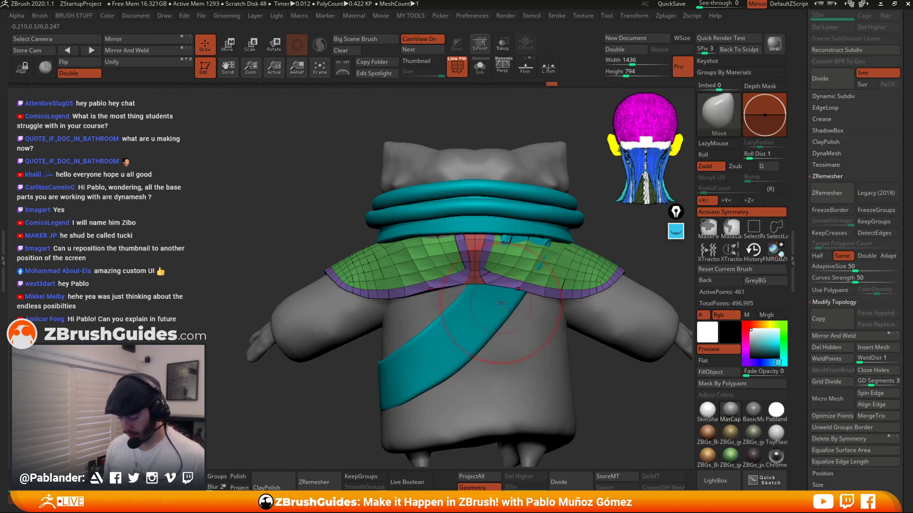
Examine the back of the robe around the sash, then reselect the cuffs subtool.
alt+click(514, 293)
right_click(514, 293)
drag(513, 293, 513, 283)
alt+drag(531, 249, 535, 254)
right_drag(536, 254, 589, 251)
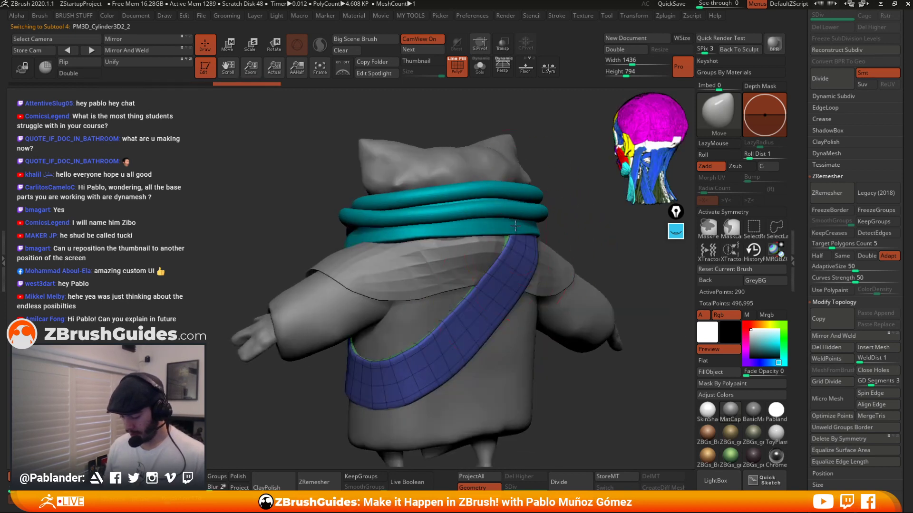
drag(481, 289, 486, 292)
right_drag(566, 288, 477, 282)
right_drag(492, 236, 488, 237)
key(space)
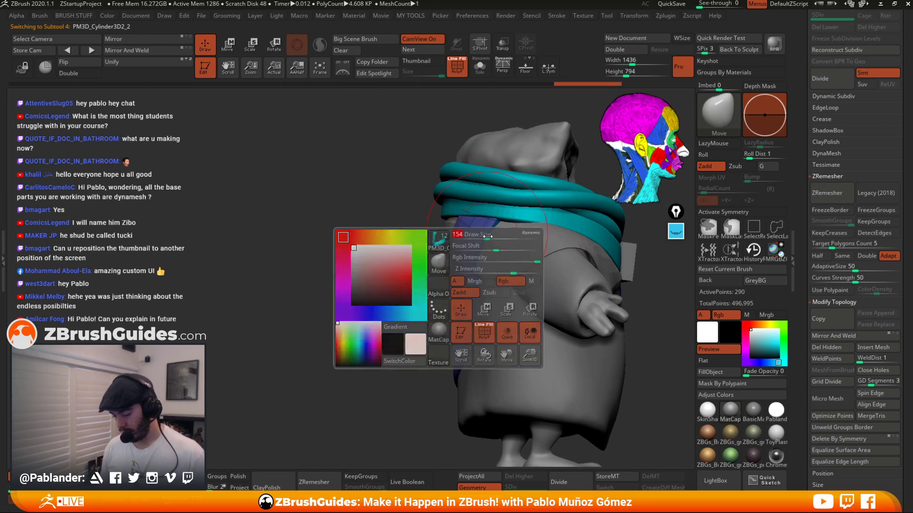
drag(488, 235, 482, 234)
right_drag(471, 265, 424, 281)
alt+click(471, 259)
drag(425, 281, 428, 285)
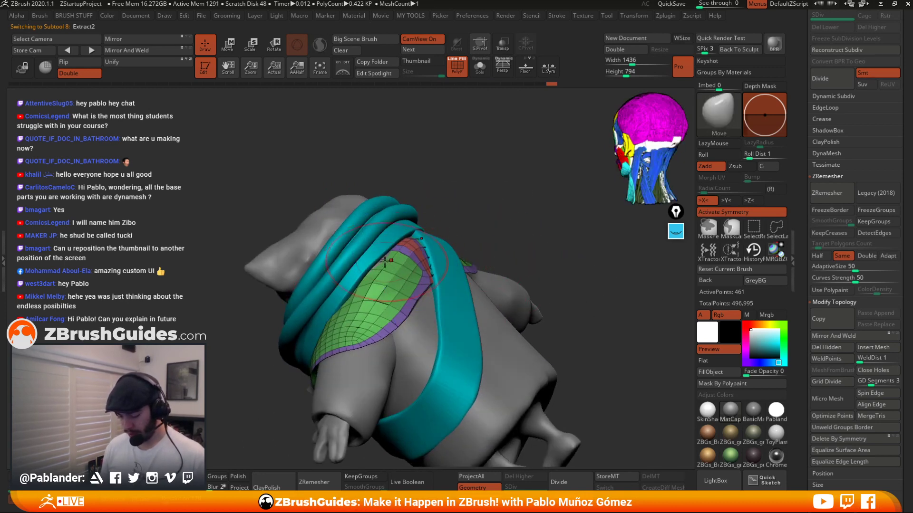
Check the cuffs in solo mode and nudge their edge at the shoulder with the Move brush.
click(479, 68)
drag(372, 257, 371, 248)
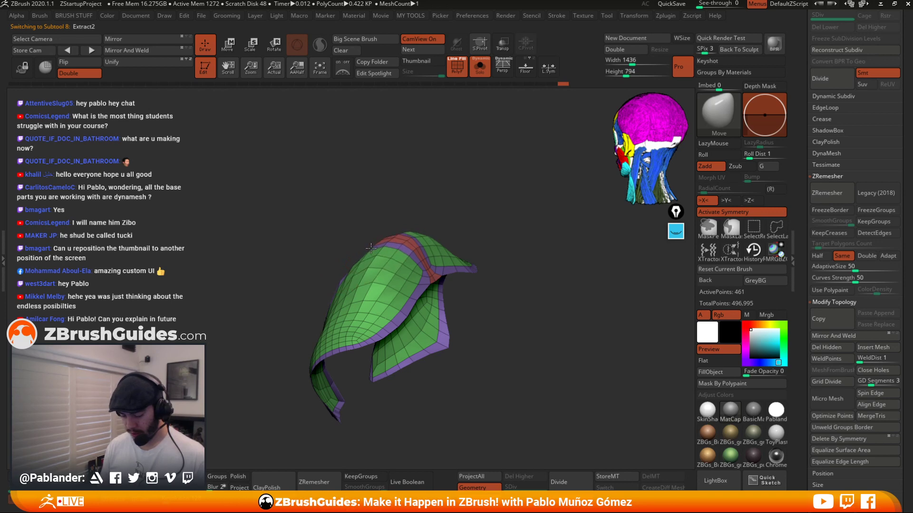
alt+drag(457, 210, 408, 276)
click(480, 67)
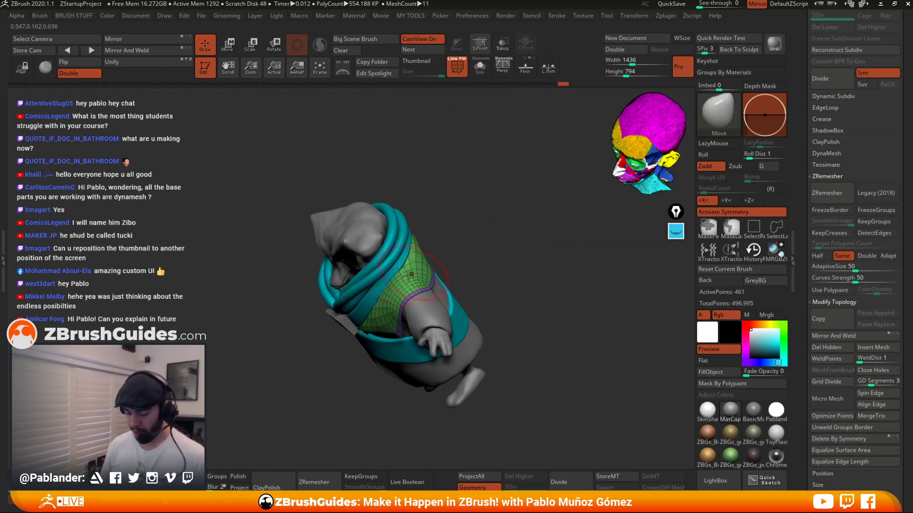
drag(468, 247, 497, 199)
alt+drag(493, 234, 530, 225)
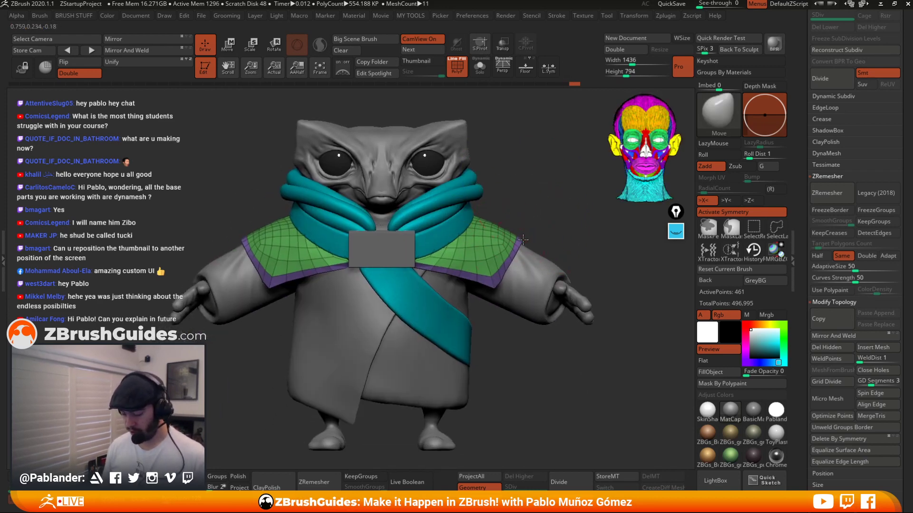
drag(509, 258, 510, 264)
right_drag(507, 264, 510, 263)
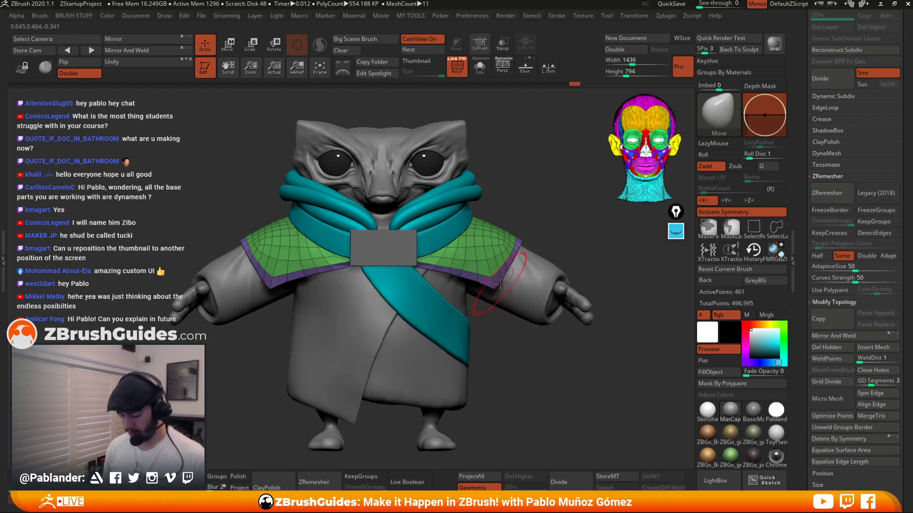
Adjust the cuffs' edges at both shoulders and across the back with the Move brush.
drag(490, 275, 493, 284)
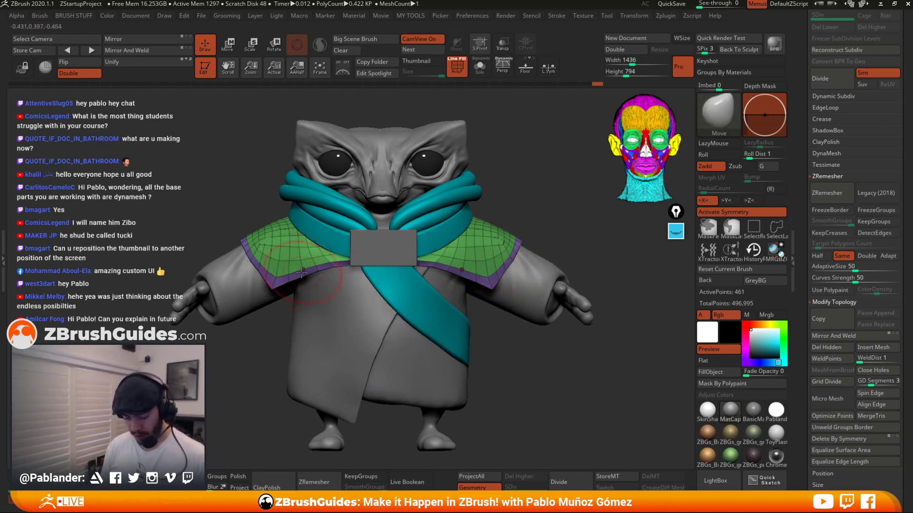
drag(248, 254, 250, 253)
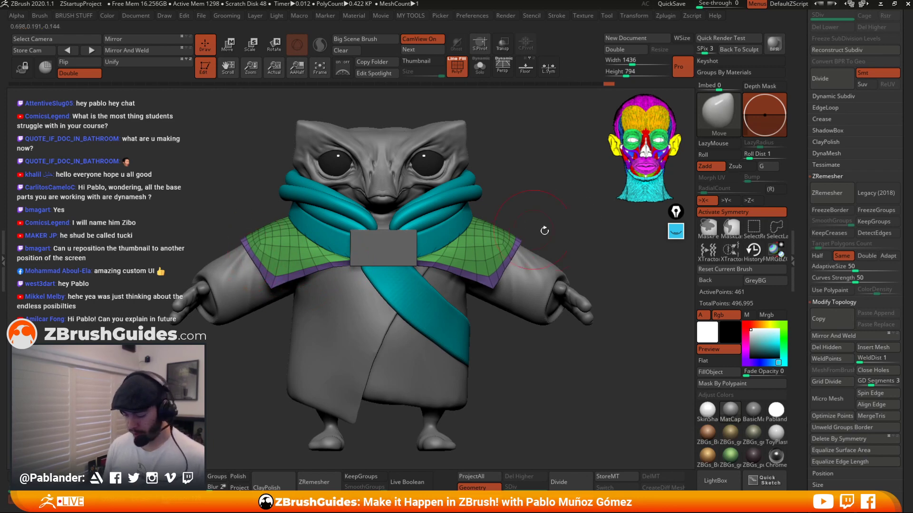
drag(543, 230, 483, 252)
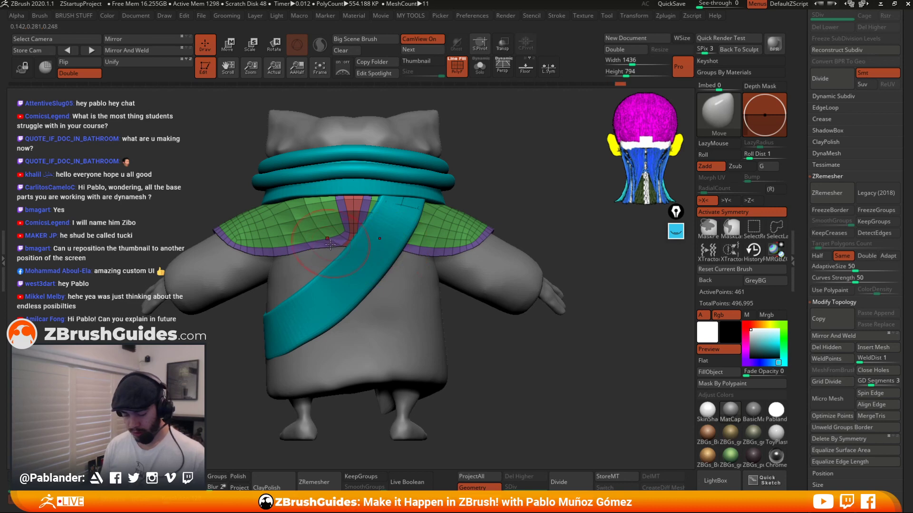
shift+drag(299, 207, 313, 204)
alt+drag(479, 197, 541, 362)
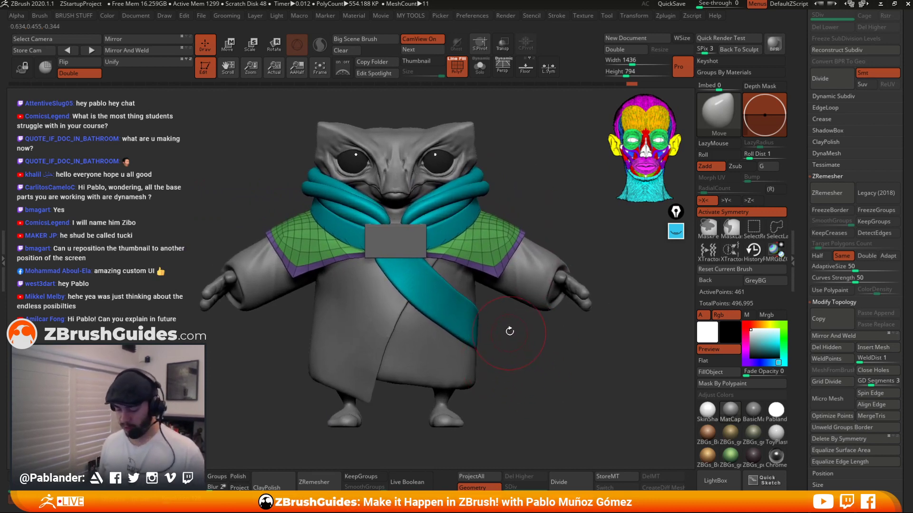
drag(518, 359, 518, 358)
Isolate the cuffs in solo mode and try a ZRemesher pass on them, undoing it.
click(481, 68)
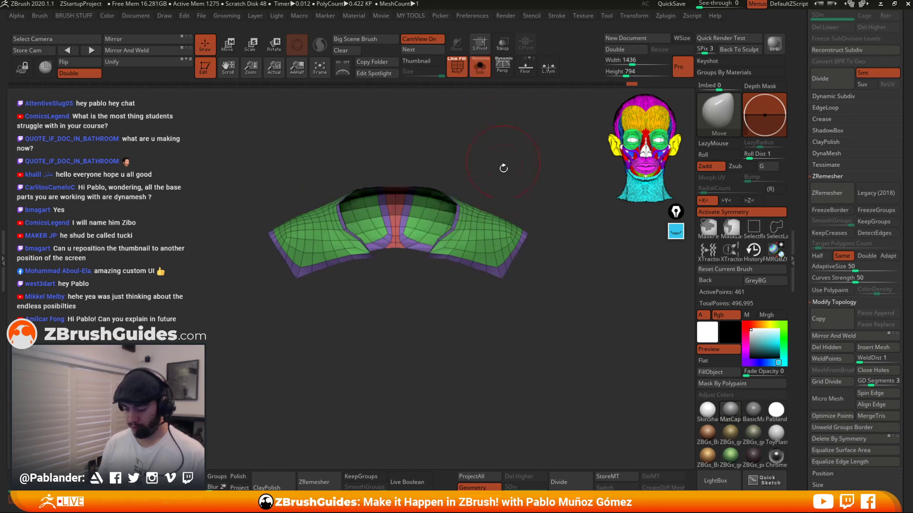
drag(508, 171, 516, 197)
drag(552, 311, 546, 332)
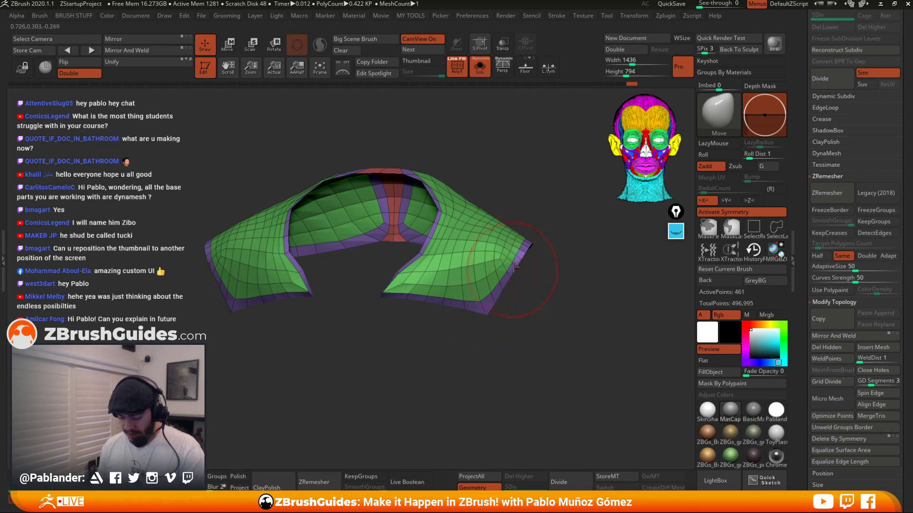
drag(502, 315, 489, 308)
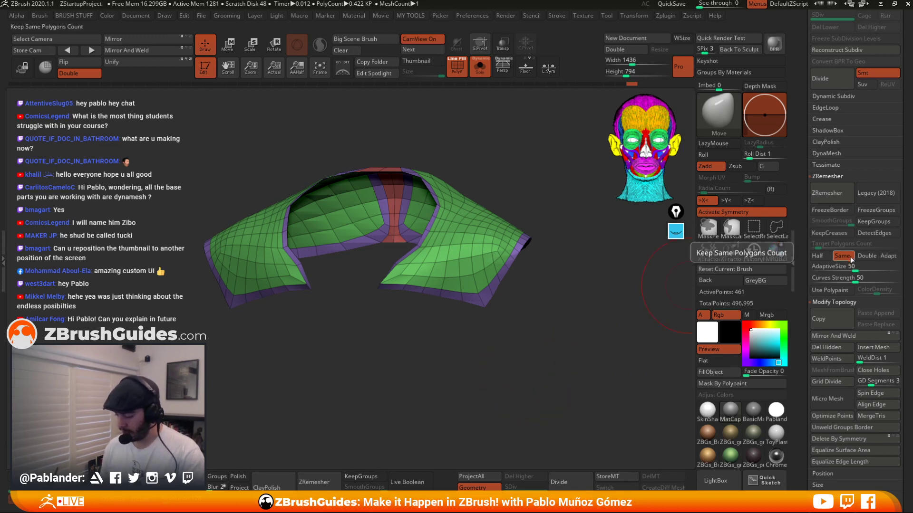
click(839, 192)
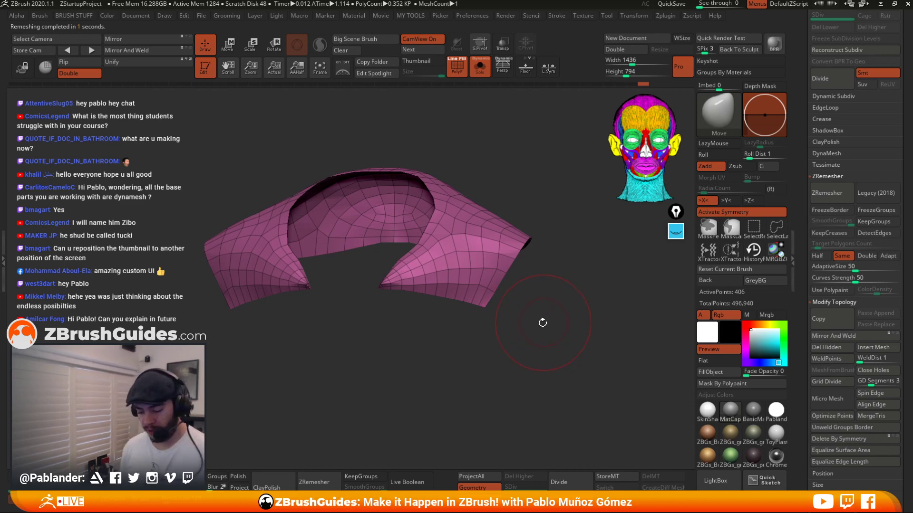
key(ctrl+z)
Compare ZRemesher results on the cuffs with Legacy (2018) toggled on and off, undoing each attempt.
click(866, 194)
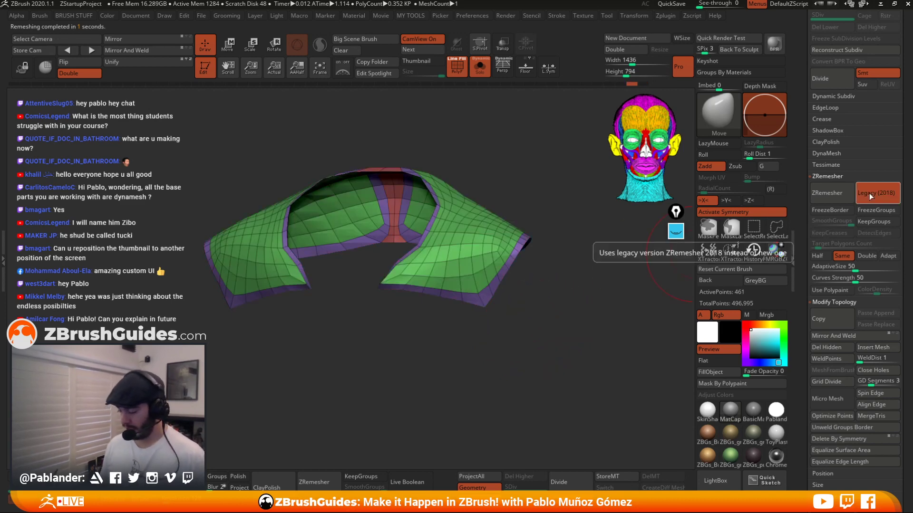
click(837, 194)
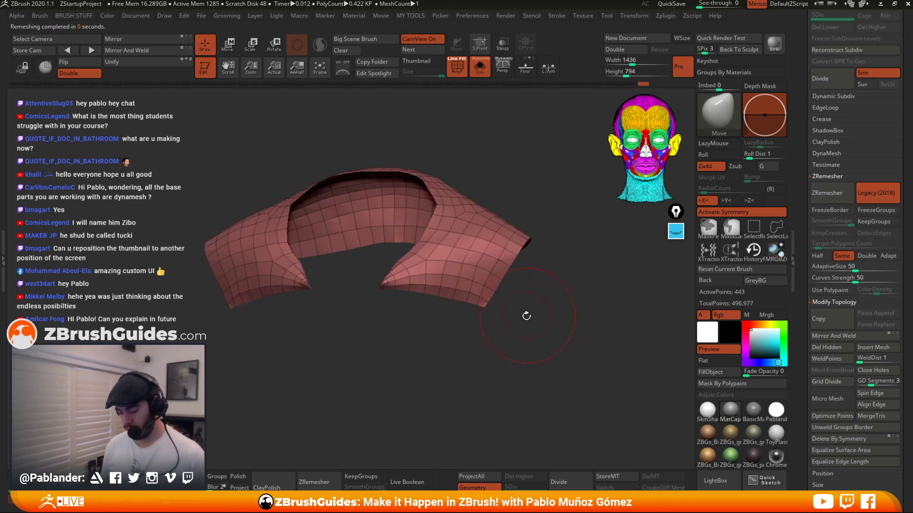
key(ctrl+z)
click(869, 192)
click(839, 200)
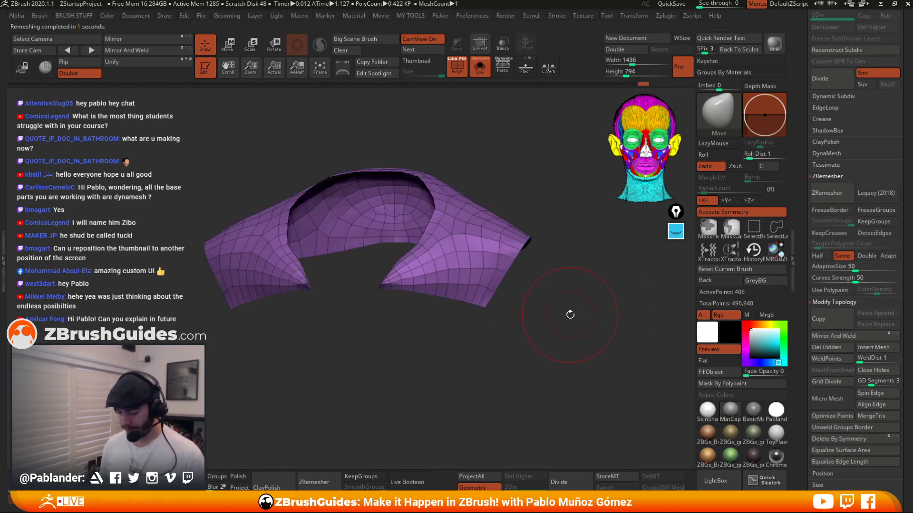
key(ctrl+z)
click(875, 193)
click(833, 193)
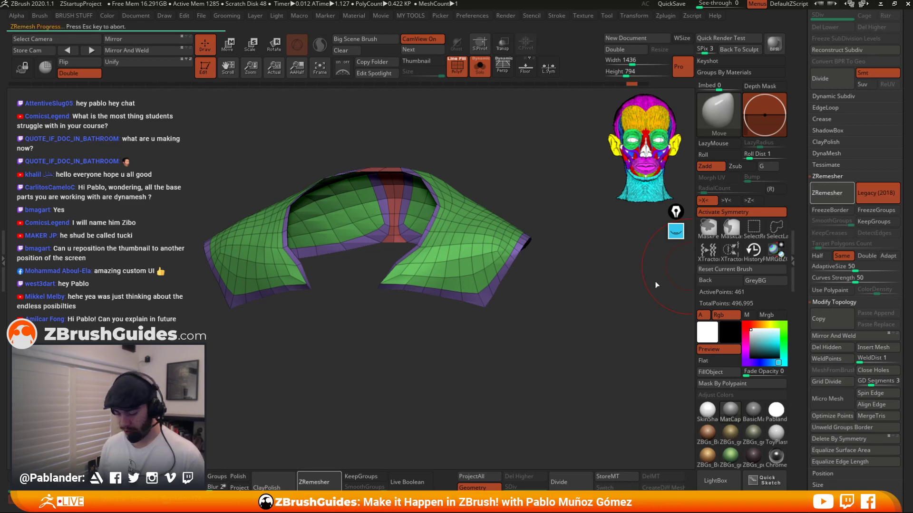
key(ctrl+z)
Remesh the cuffs with ZRemesher and smooth the new topology with the Smooth brush.
click(833, 193)
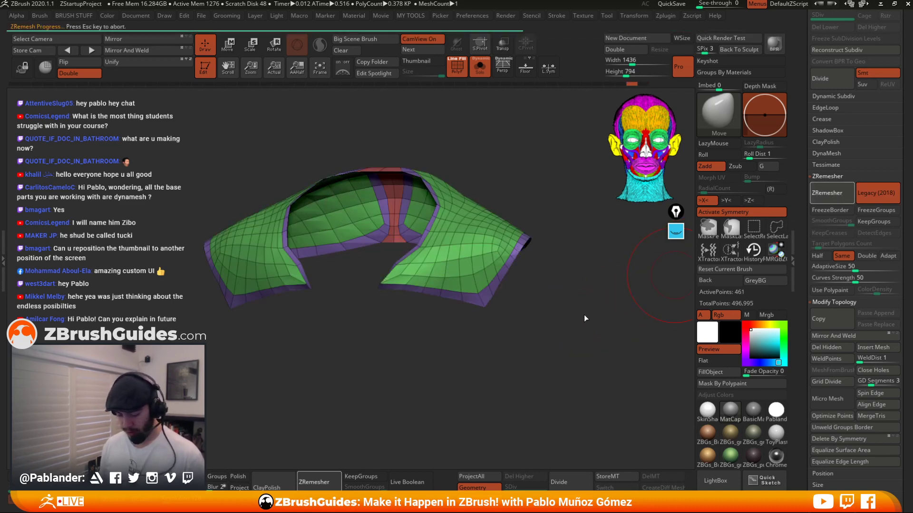
right_drag(418, 284, 424, 279)
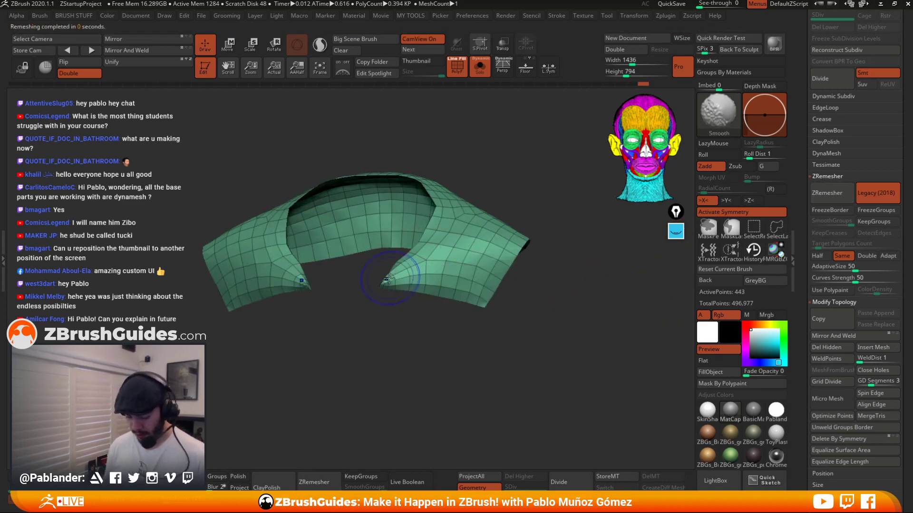
mouse_move(391, 280)
shift+mouse_down()
mouse_move(383, 287)
mouse_move(408, 338)
shift+mouse_up()
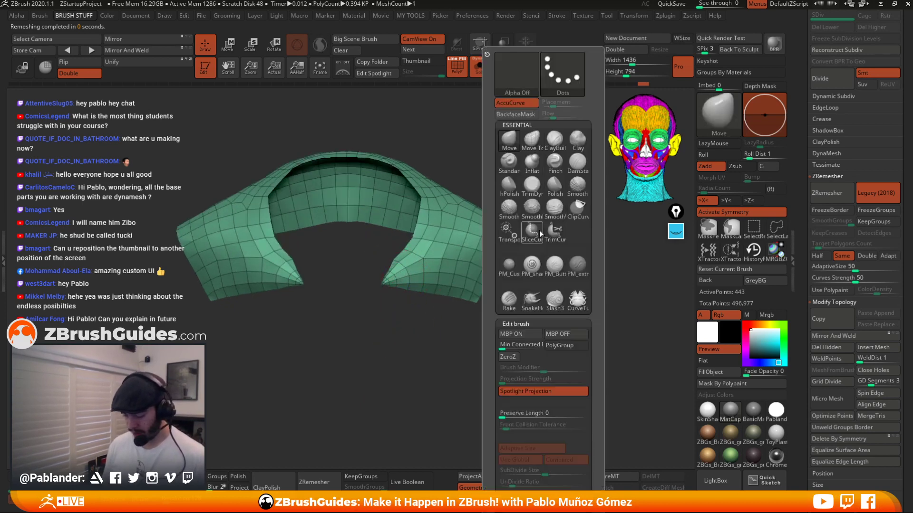
key(b)
key(shift)
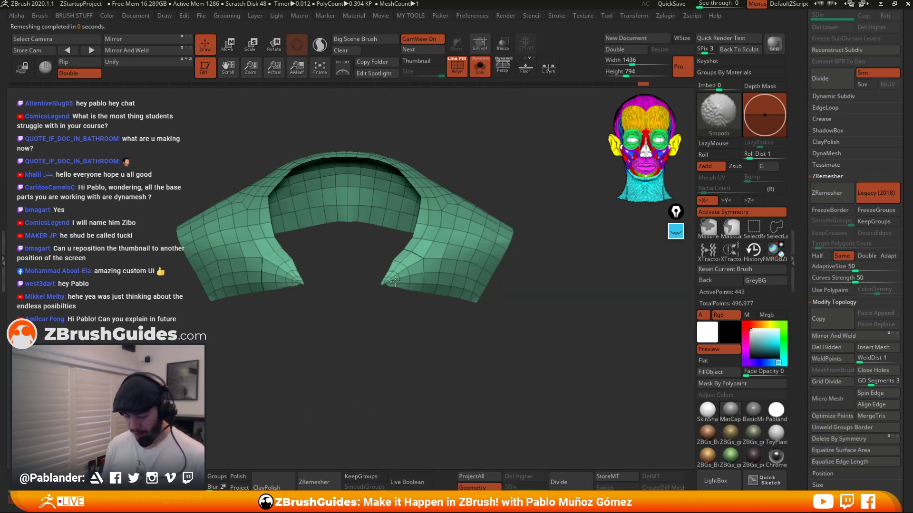
mouse_move(529, 266)
mouse_down()
mouse_move(408, 280)
mouse_move(426, 252)
mouse_move(428, 216)
mouse_up()
key(shift)
drag(441, 309, 437, 302)
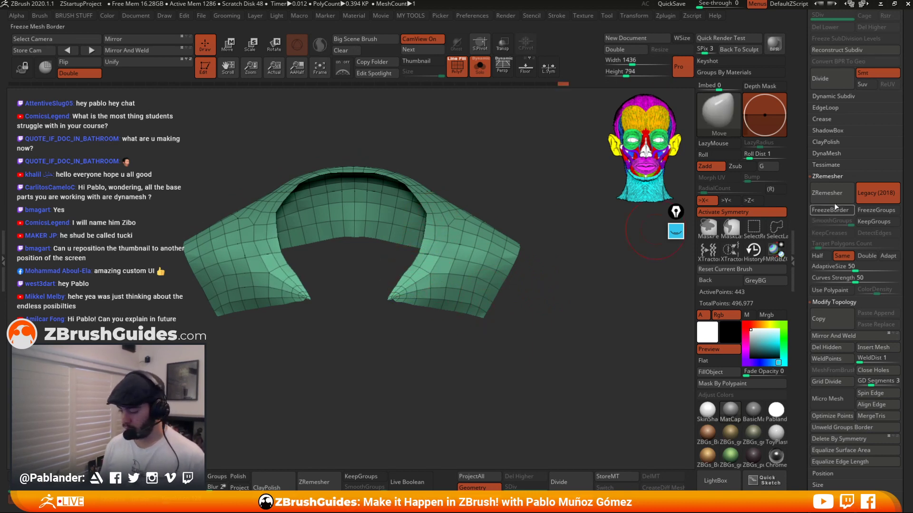
Turn Legacy (2018) off and rerun ZRemesher on the cuffs several times.
click(876, 192)
click(816, 198)
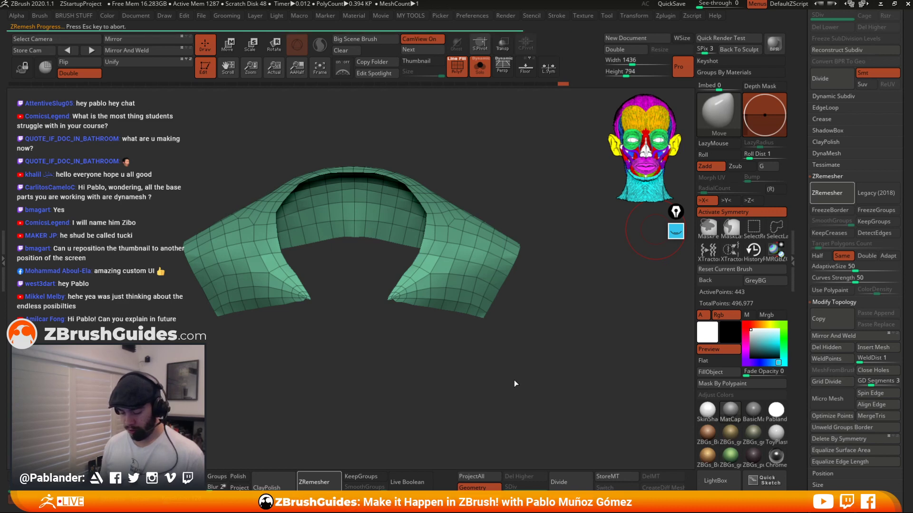
click(824, 193)
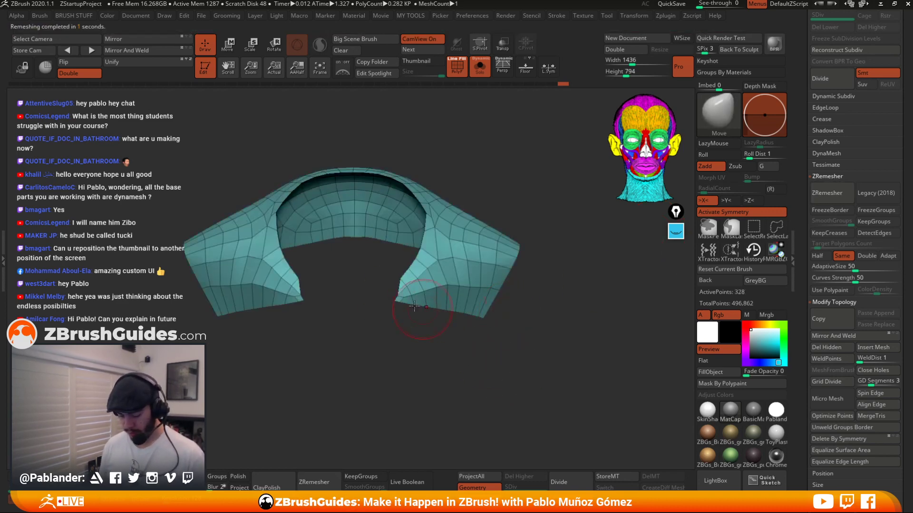
drag(395, 294, 387, 295)
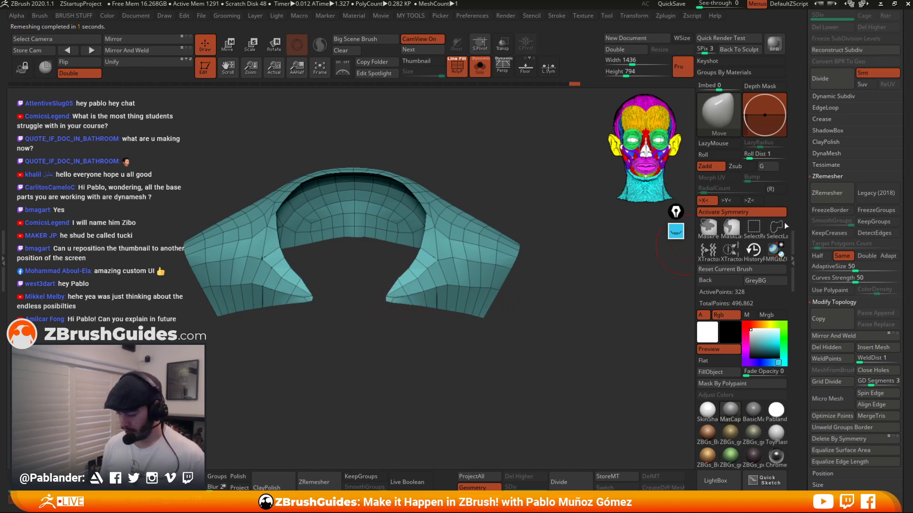
click(827, 193)
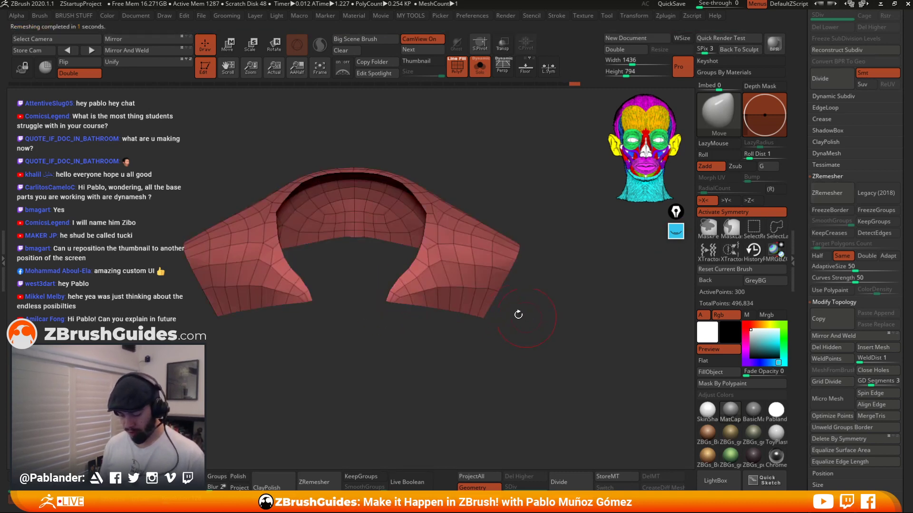
mouse_move(410, 288)
shift+mouse_down()
mouse_move(421, 277)
mouse_move(411, 285)
shift+mouse_up()
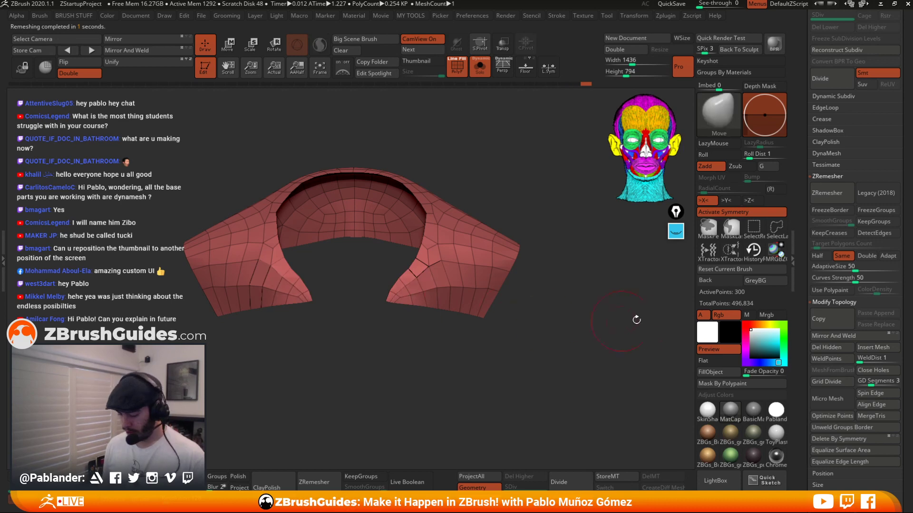
drag(549, 288, 562, 275)
Remesh the cuffs with the Double polygon count setting, then switch back to Same and remesh again.
click(839, 191)
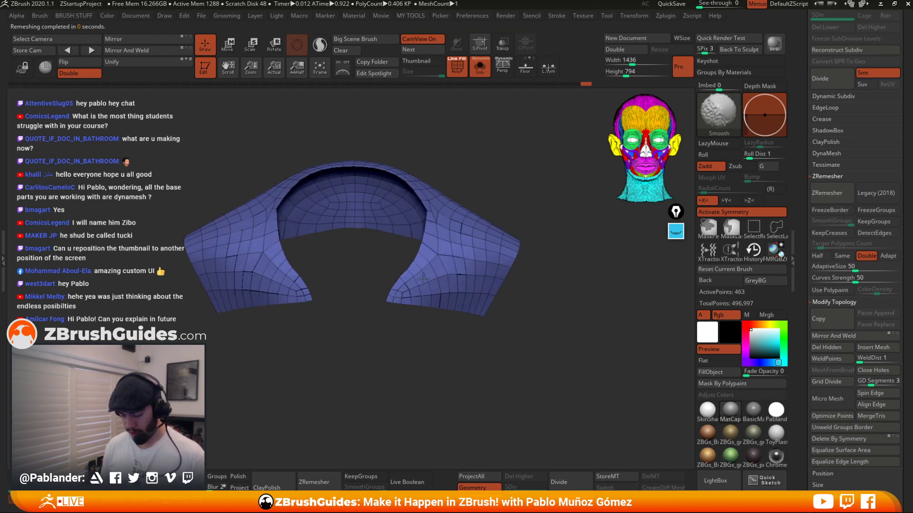
click(827, 193)
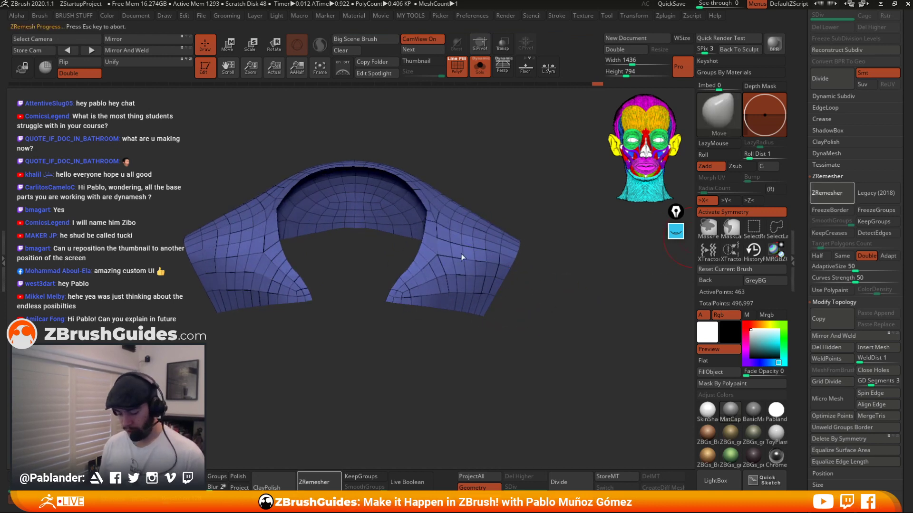
drag(516, 276, 543, 286)
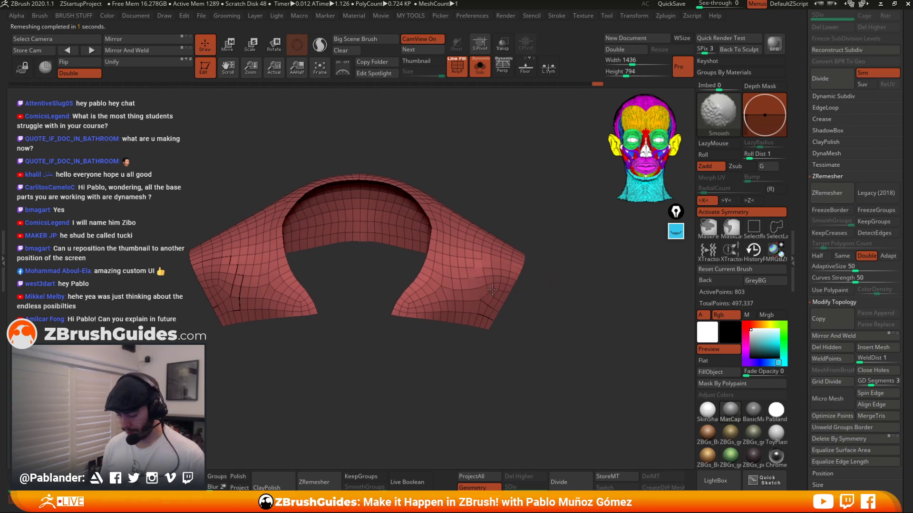
click(842, 255)
click(829, 193)
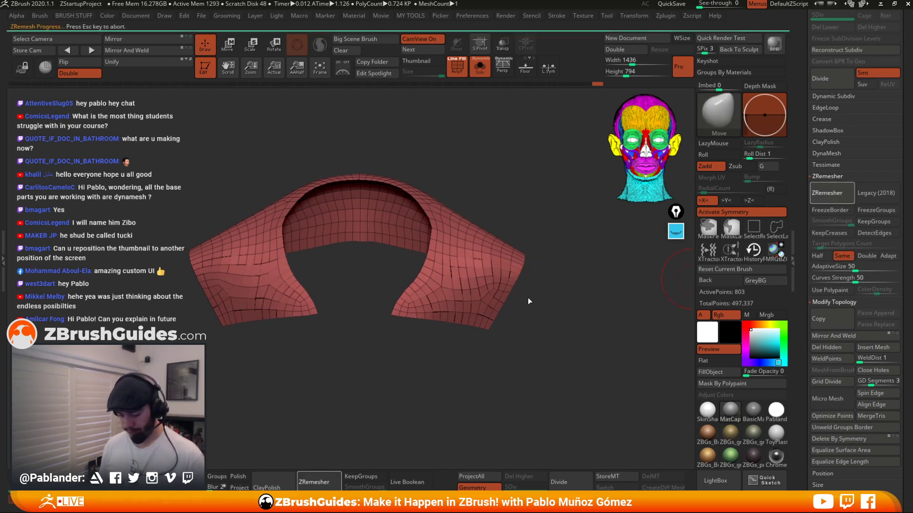
Enable Legacy (2018) and repeatedly rerun ZRemesher on the cuffs.
key(shift)
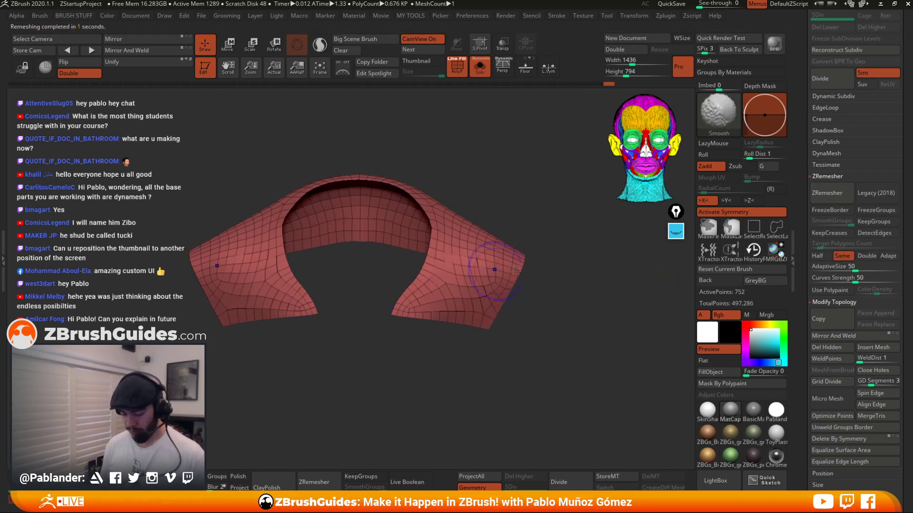
shift+drag(489, 288, 445, 228)
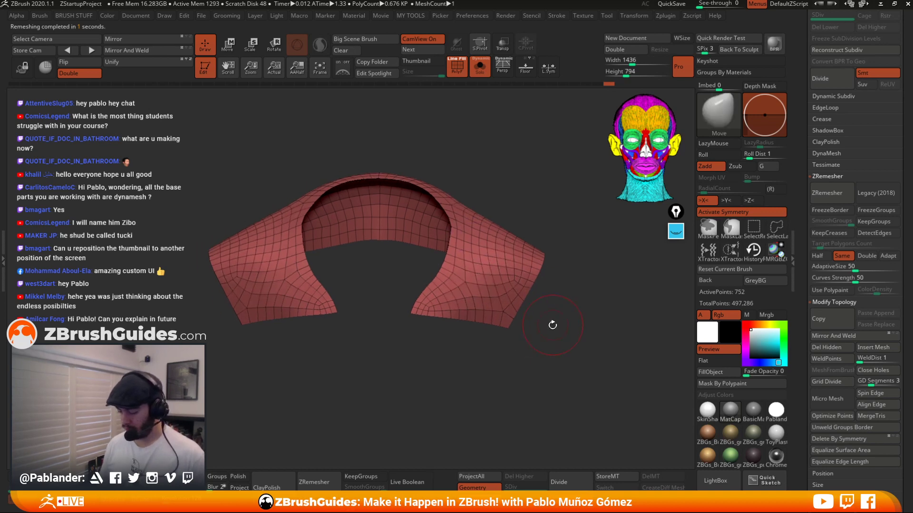
key(ctrl+r)
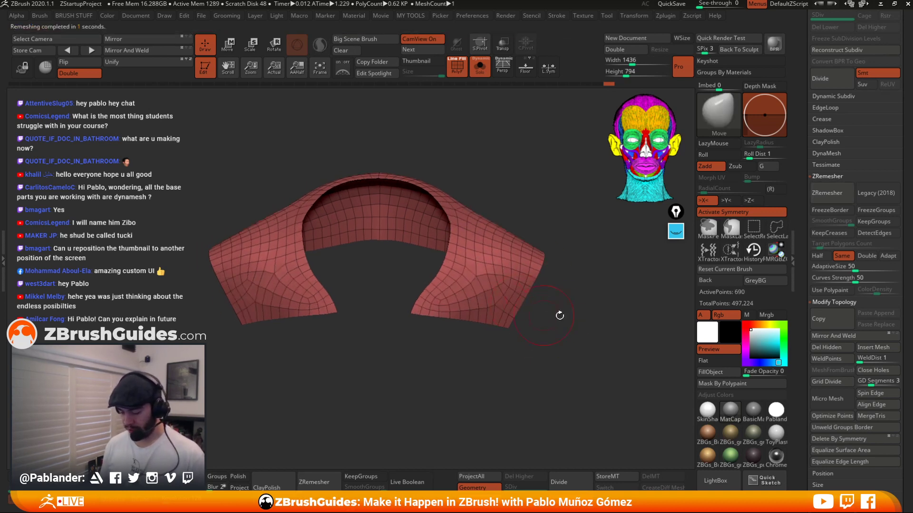
click(865, 193)
key(ctrl+r)
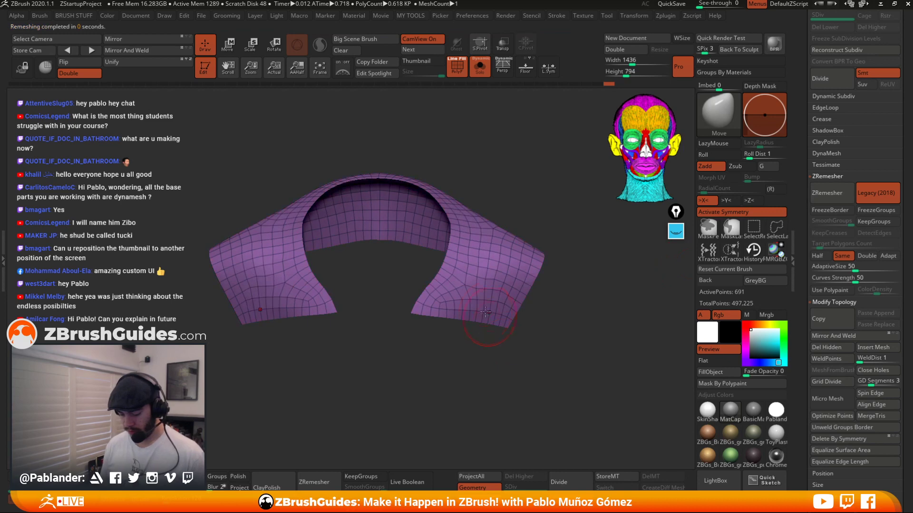
key(ctrl+r)
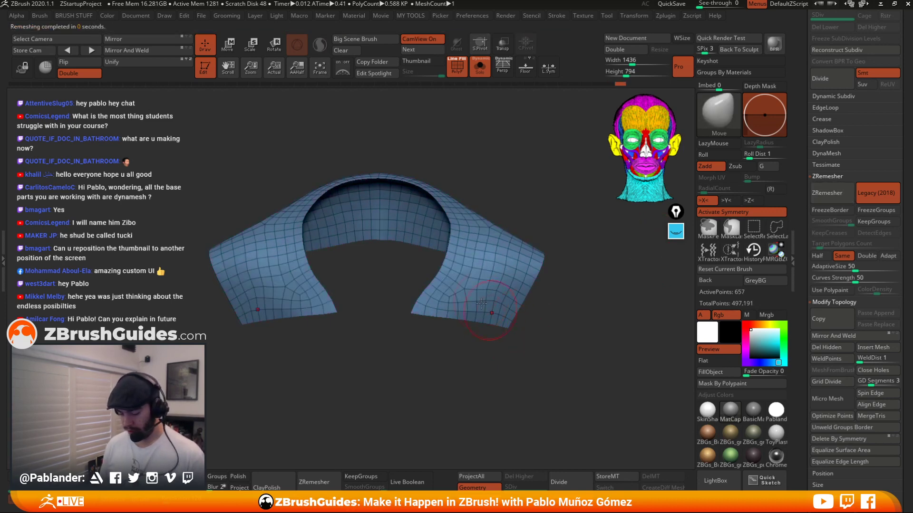
key(ctrl+r)
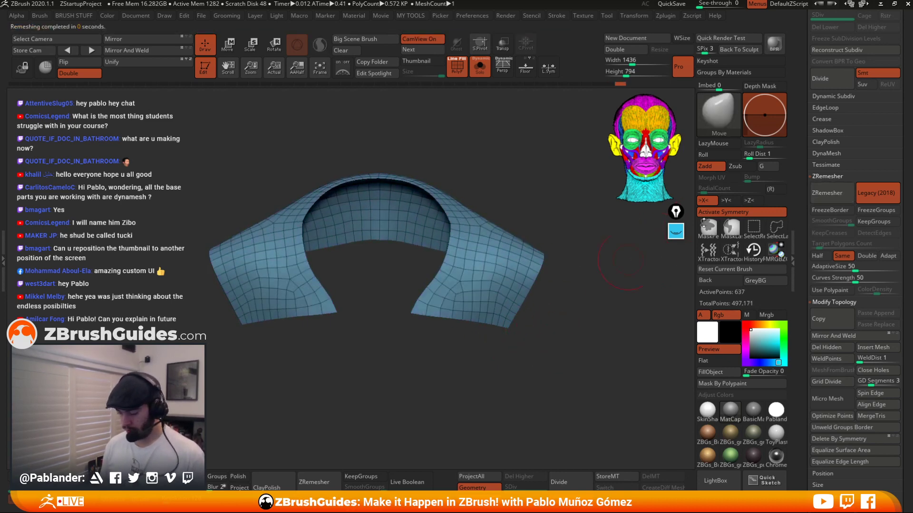
key(ctrl+r)
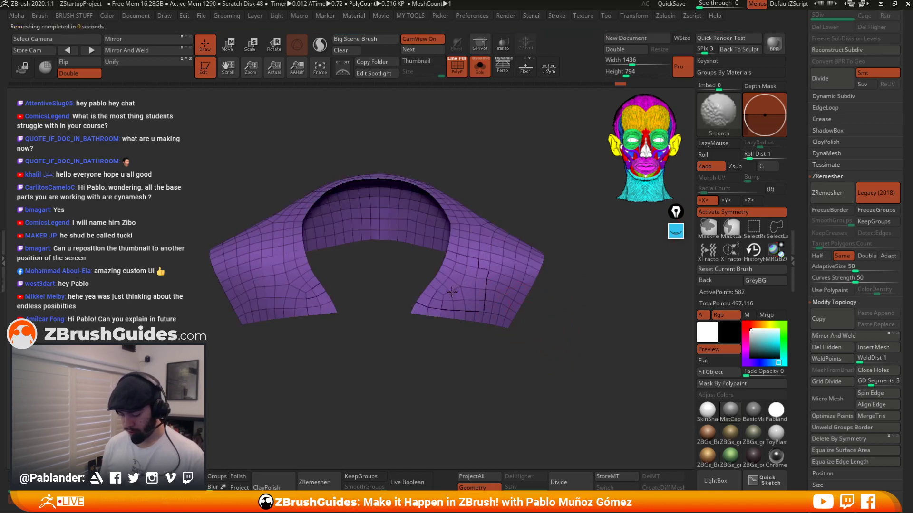
Turn Legacy (2018) off and remesh the cuffs once more with ZRemesher.
alt+drag(588, 269, 573, 289)
click(863, 190)
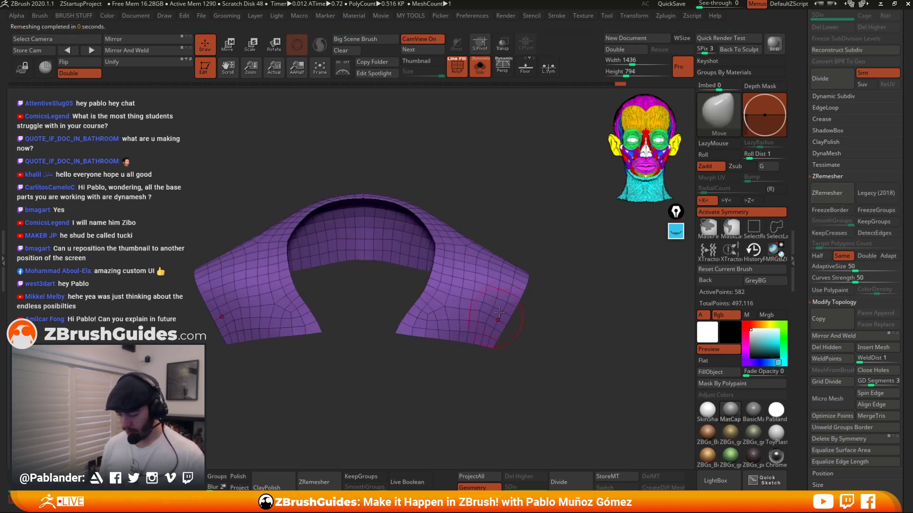
click(836, 196)
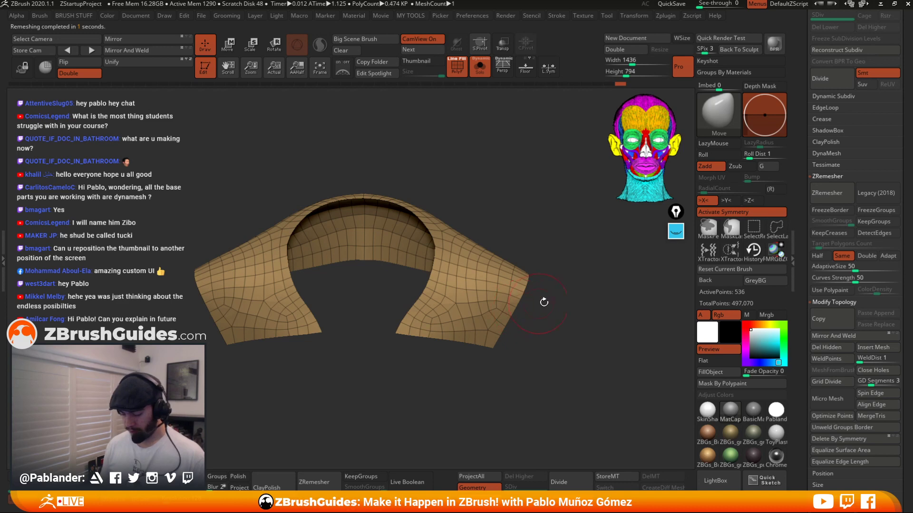
Undo the last ZRemesher pass on the cuffs and orbit around them to inspect the resulting topology.
key(ctrl+z)
drag(544, 302, 527, 291)
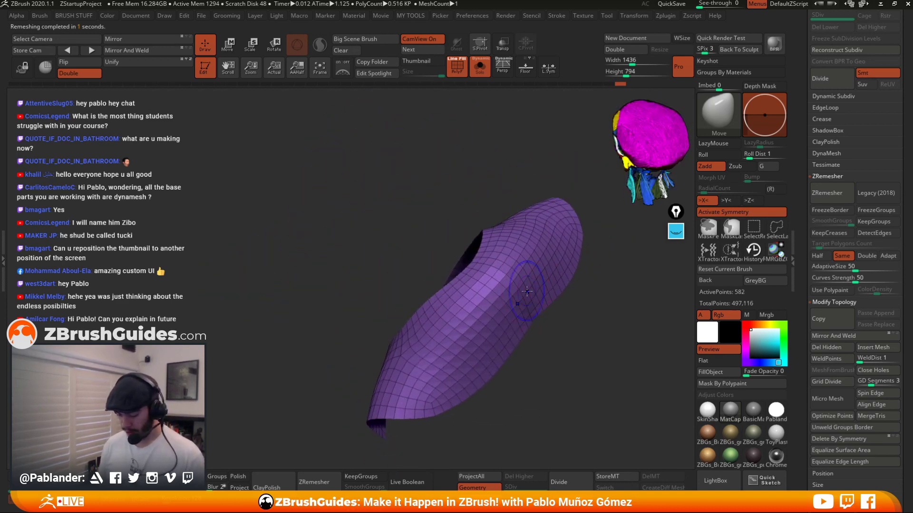
drag(566, 255, 552, 340)
drag(535, 233, 512, 293)
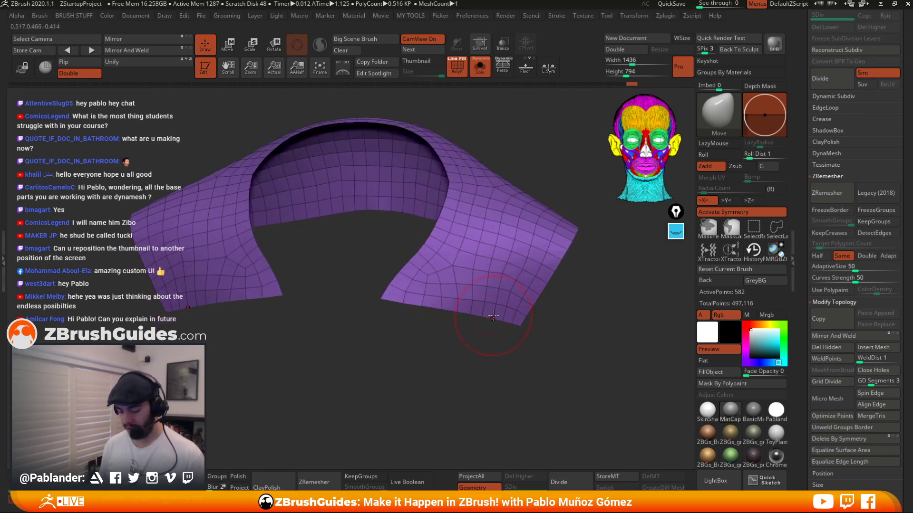
drag(493, 316, 475, 341)
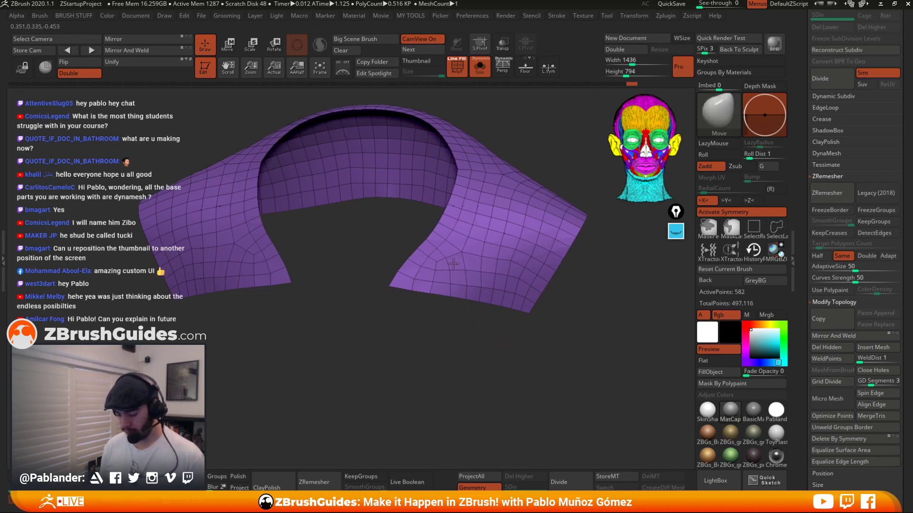
drag(531, 299, 552, 326)
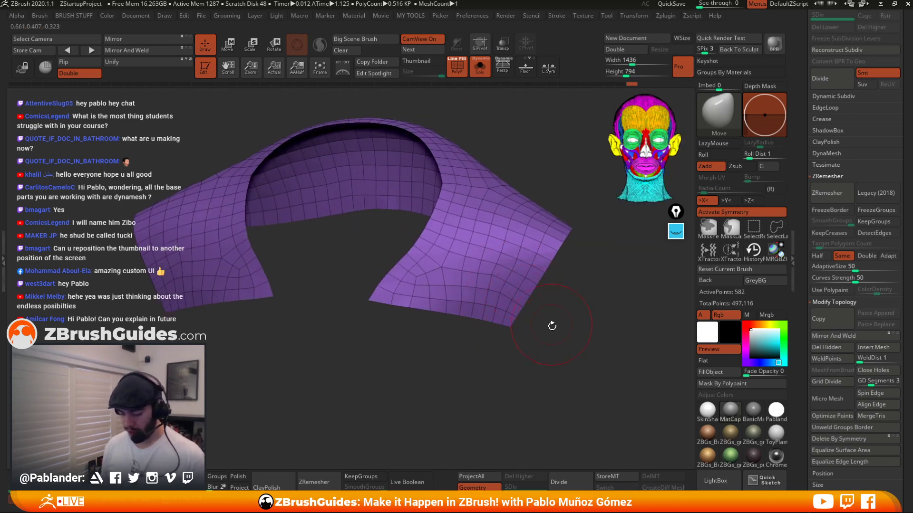
mouse_move(439, 285)
shift+mouse_down()
mouse_move(418, 283)
mouse_move(421, 271)
shift+mouse_up()
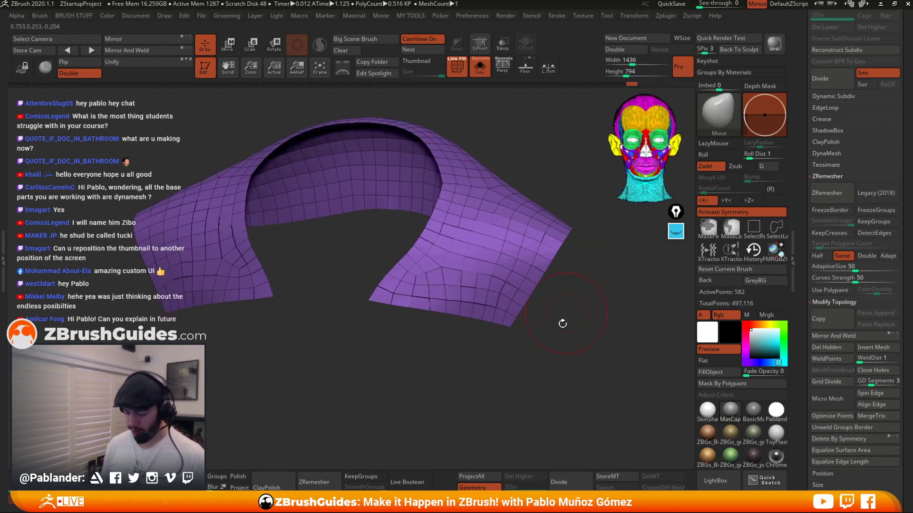
alt+drag(562, 322, 545, 331)
Toggle Solo mode off and orbit around the character to examine how the remeshed cuffs sit on the shoulders.
click(481, 76)
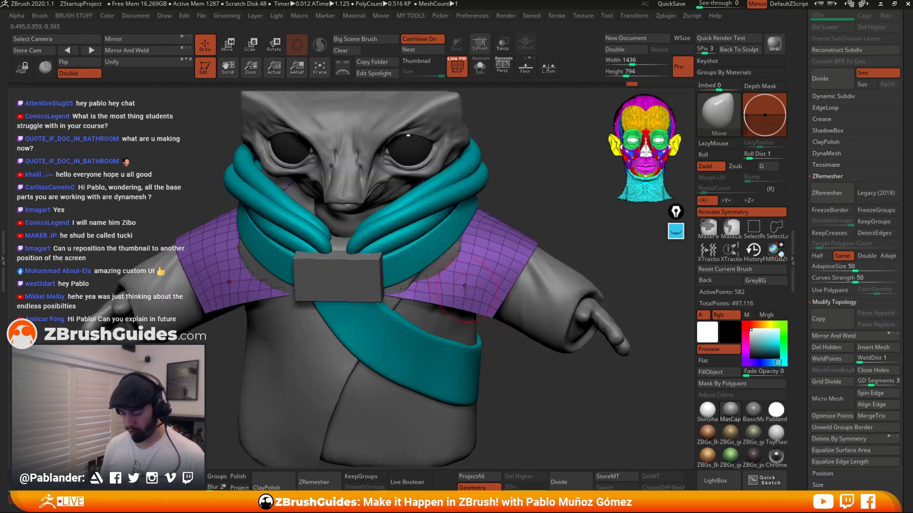
key(space)
drag(434, 256, 446, 261)
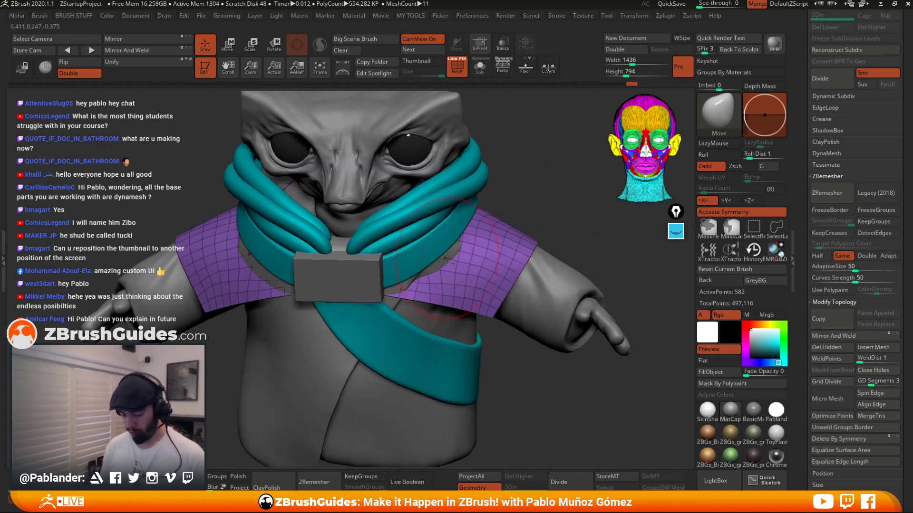
drag(558, 204, 511, 202)
click(482, 73)
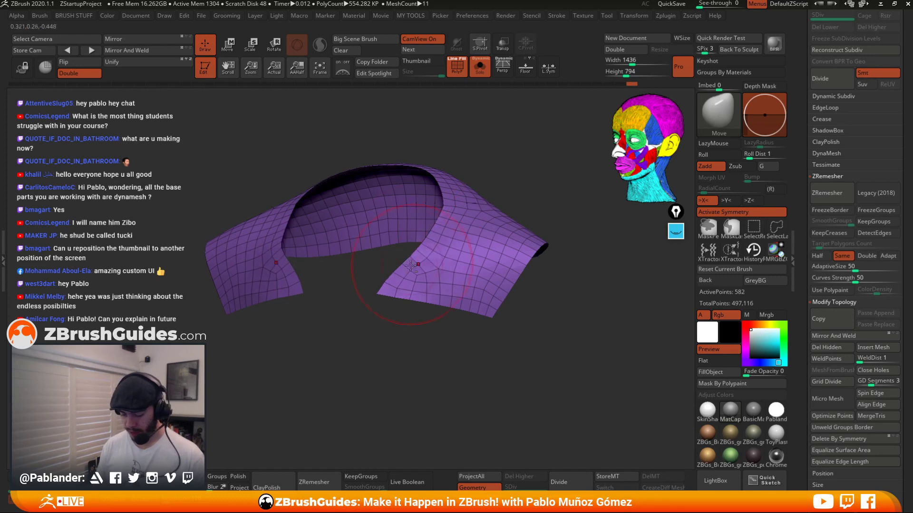
click(480, 66)
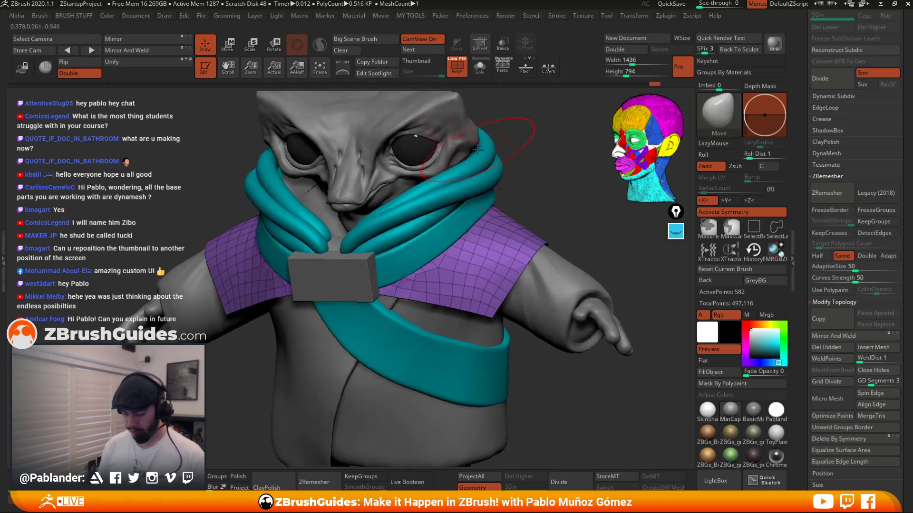
mouse_move(438, 267)
right_down()
mouse_move(431, 279)
mouse_move(450, 290)
right_up()
right_click(420, 261)
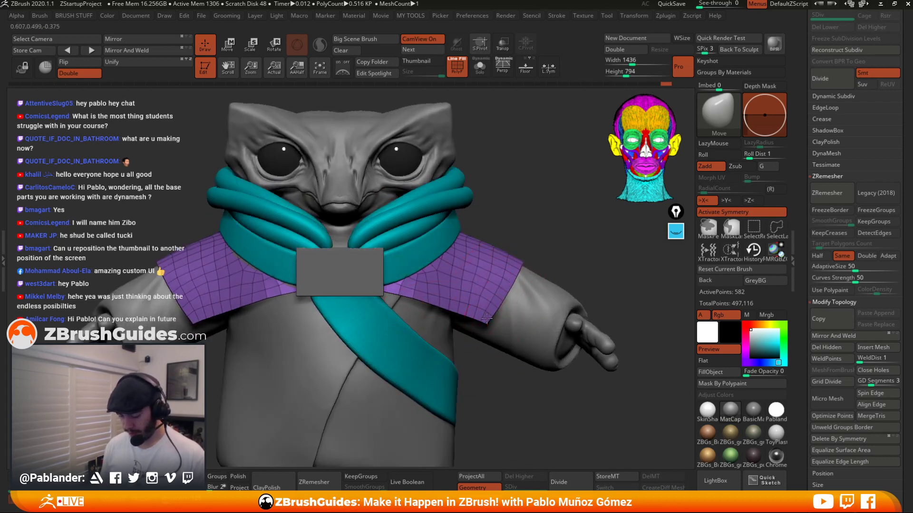
ctrl+right_drag(540, 232, 537, 186)
right_drag(538, 229, 419, 247)
mouse_move(516, 309)
ctrl+right_down()
mouse_move(511, 261)
mouse_move(405, 234)
ctrl+right_up()
mouse_move(405, 234)
ctrl+right_down()
mouse_move(407, 294)
mouse_move(381, 309)
ctrl+right_up()
right_drag(381, 266, 368, 264)
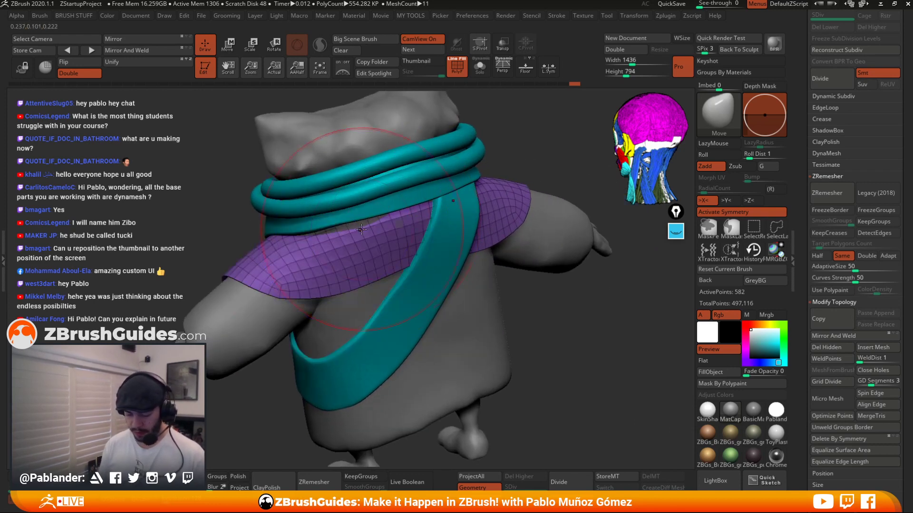
right_drag(373, 228, 445, 263)
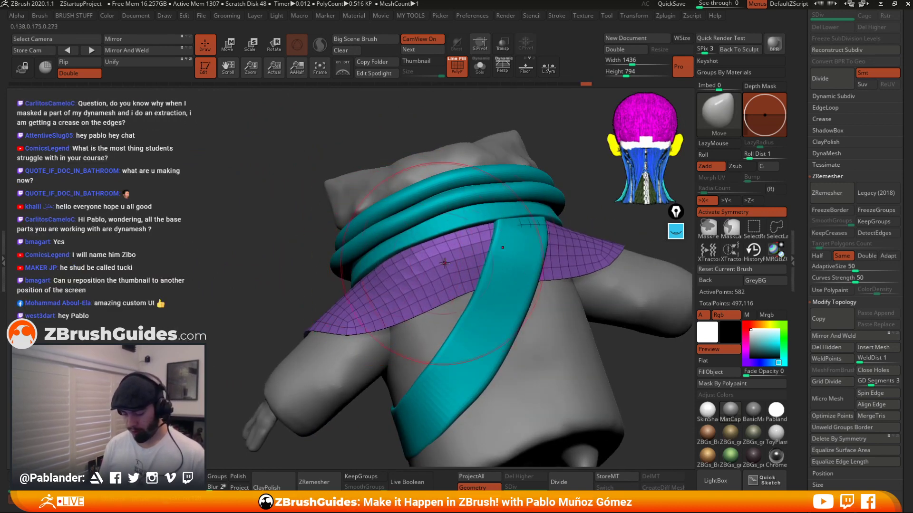
right_drag(444, 262, 533, 281)
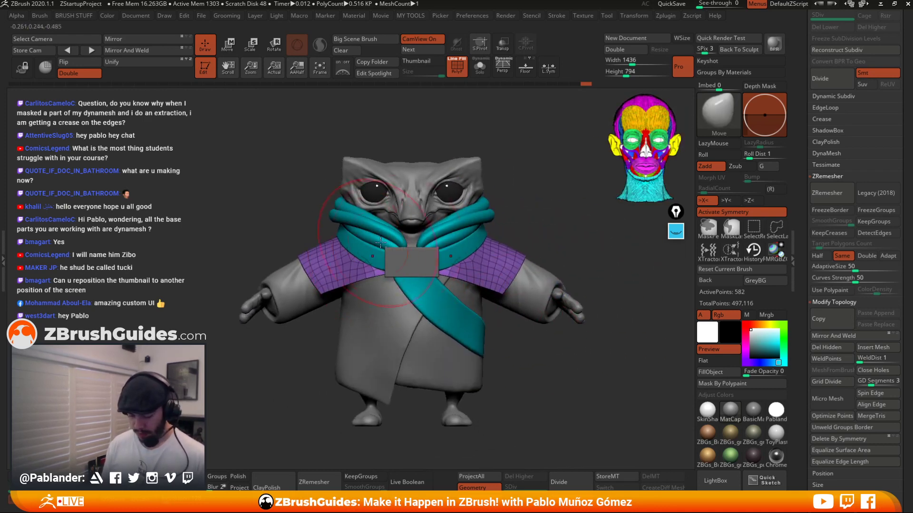
Turn off the polyframe display, review the whole character from several angles, and open the Crease subpalette.
right_click(490, 292)
key(shift+f)
alt+right_drag(495, 121, 535, 335)
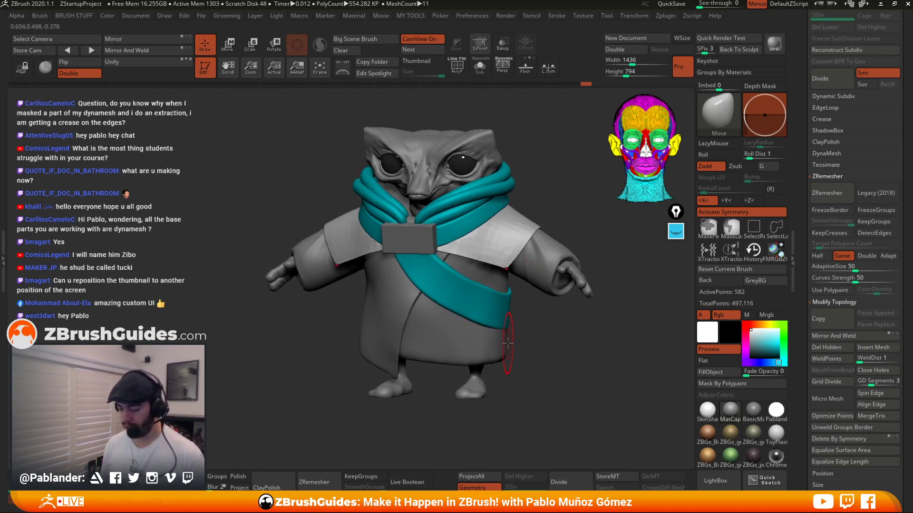
right_drag(527, 179, 499, 261)
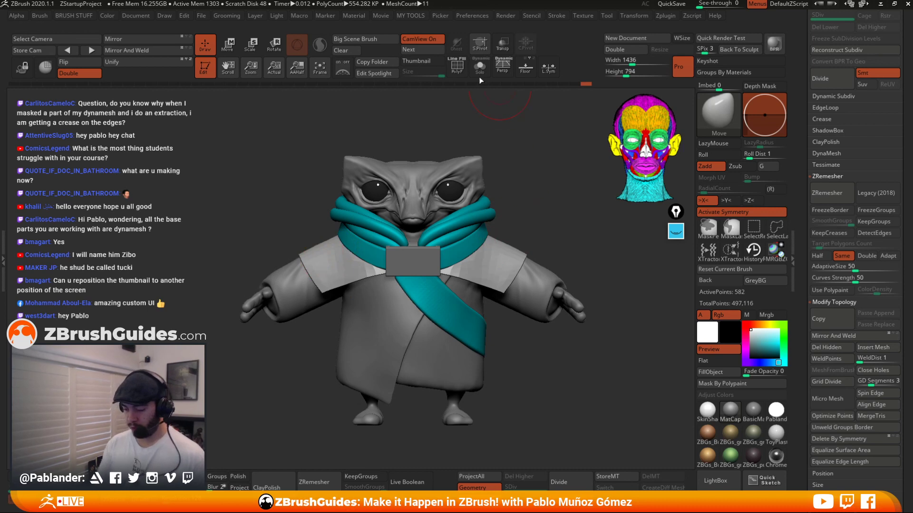
right_drag(555, 233, 562, 248)
right_drag(528, 374, 527, 321)
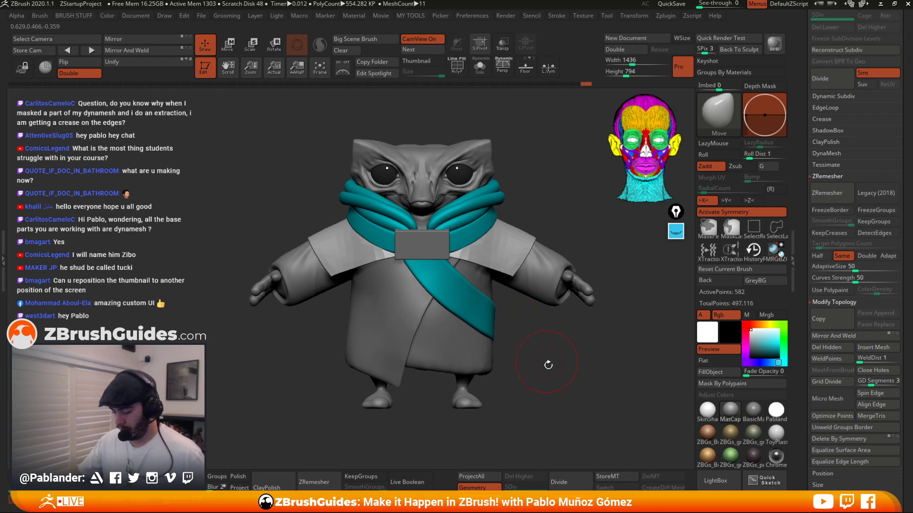
mouse_move(542, 301)
alt+right_down()
mouse_move(546, 328)
mouse_move(562, 315)
alt+right_up()
mouse_move(534, 278)
ctrl+right_down()
mouse_move(531, 312)
mouse_move(549, 316)
ctrl+right_up()
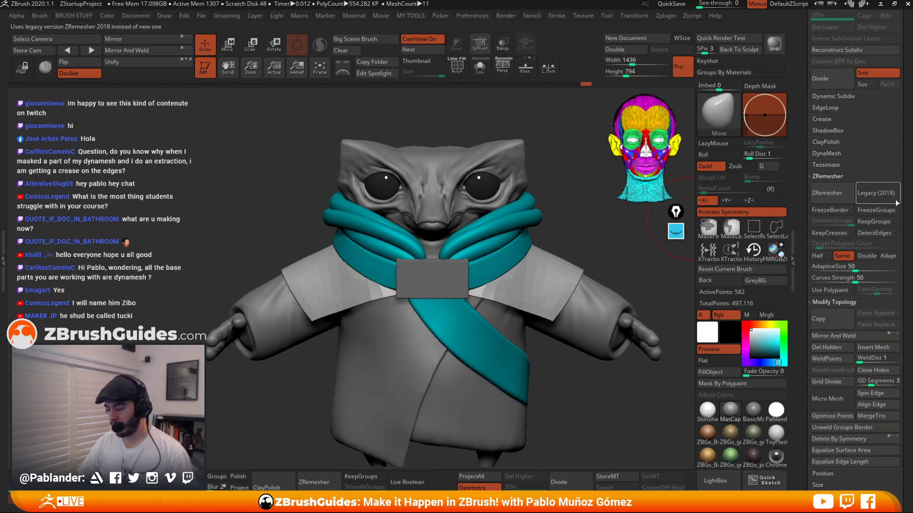
click(862, 119)
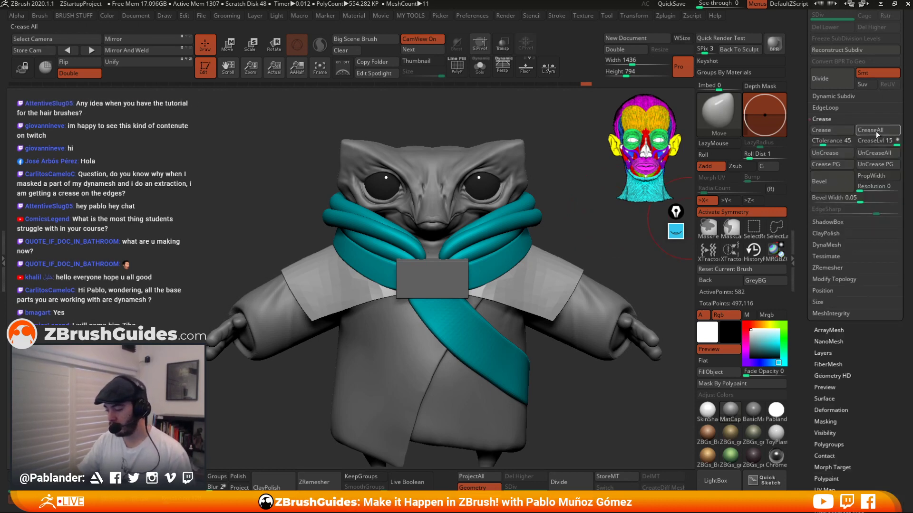
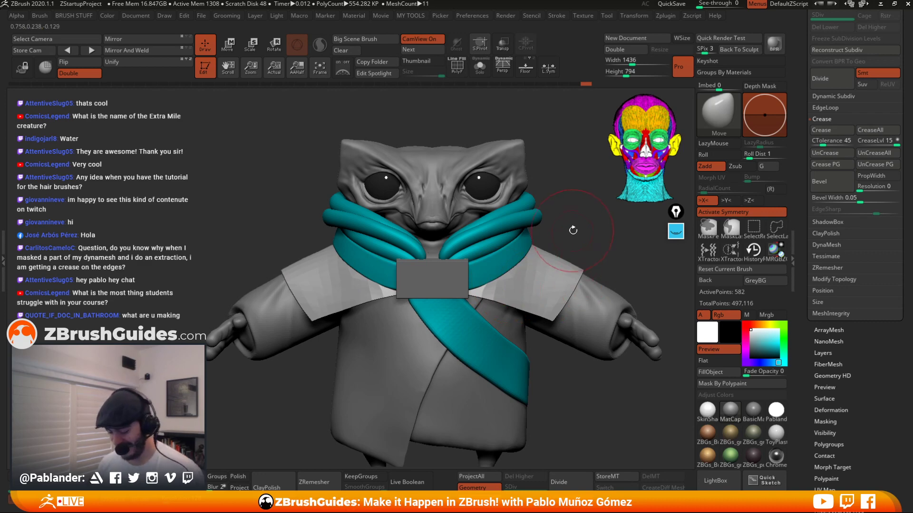
Isolate the cuffs in Solo mode with polyframe display on and orbit around them to inspect their topology.
alt+drag(573, 230, 522, 272)
click(479, 67)
key(shift+f)
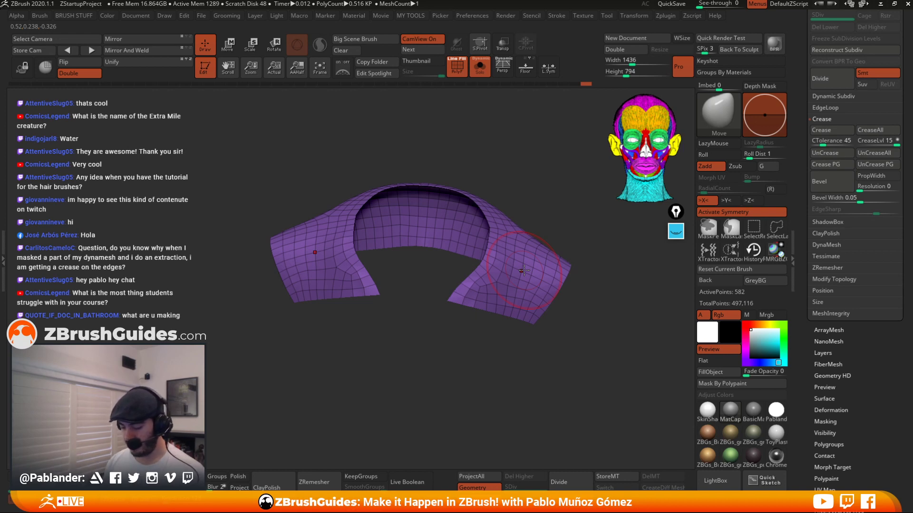
drag(588, 313, 554, 299)
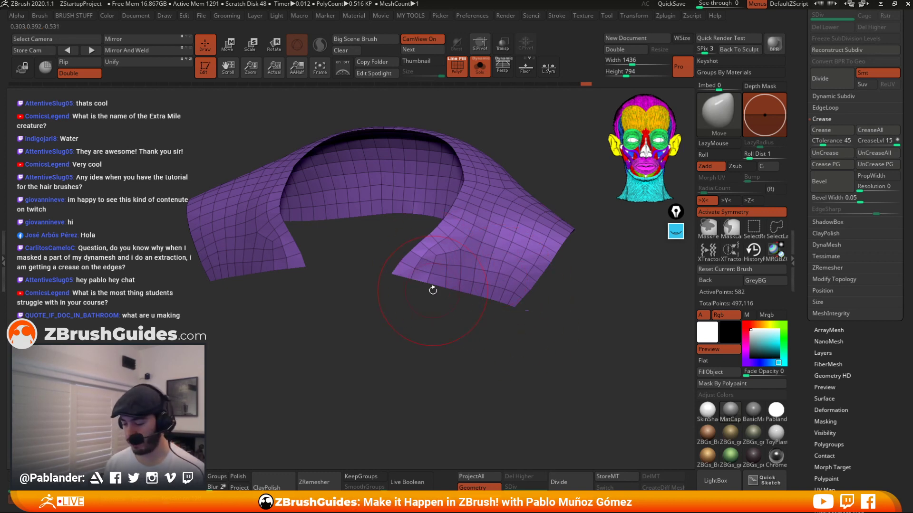
right_drag(525, 218, 542, 206)
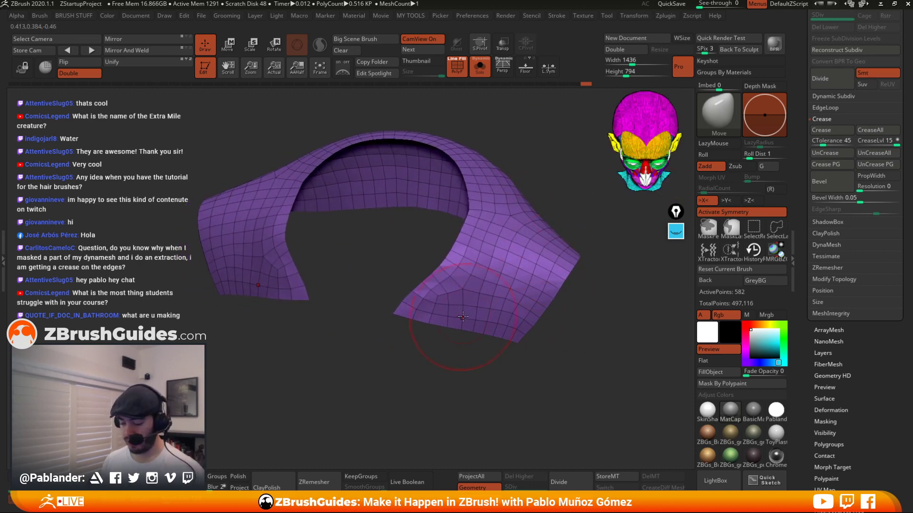
Assign the cuff's inner faces to a new polygroup, separate from the border edge loops.
click(779, 234)
ctrl+shift+click(410, 306)
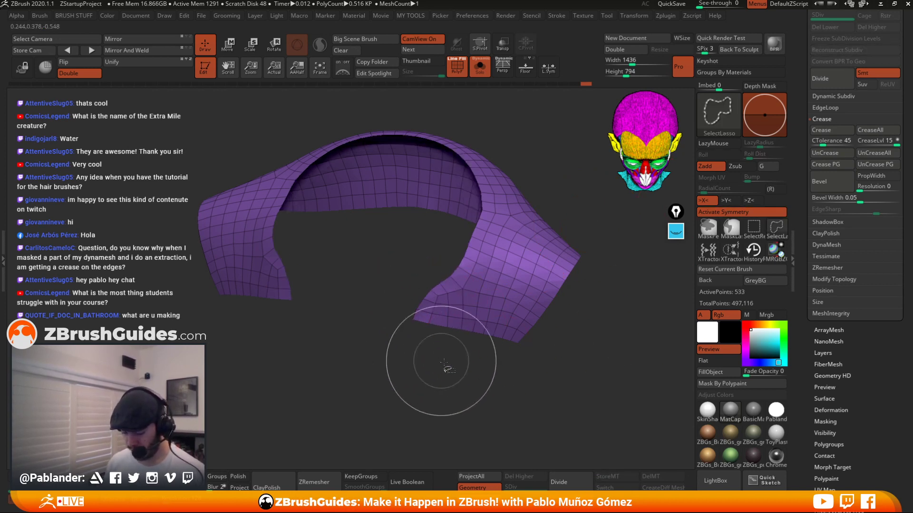
ctrl+shift+click(451, 336)
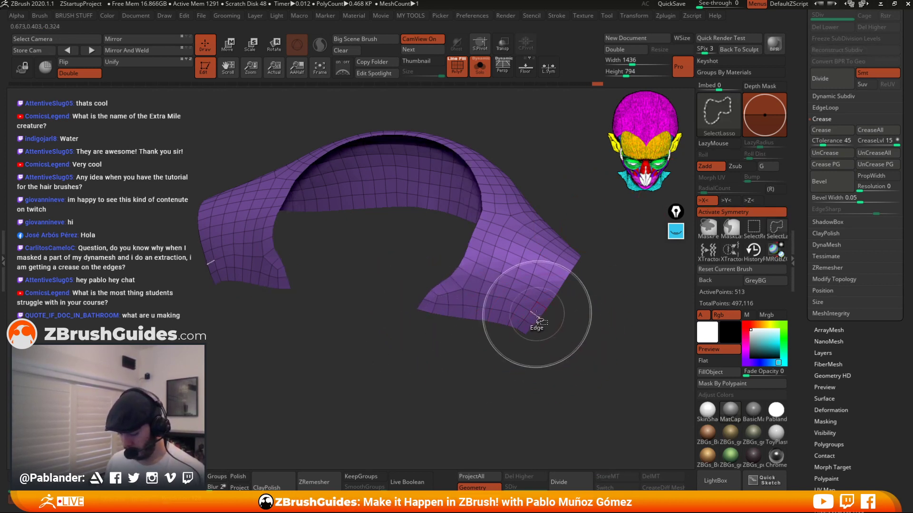
ctrl+shift+click(536, 316)
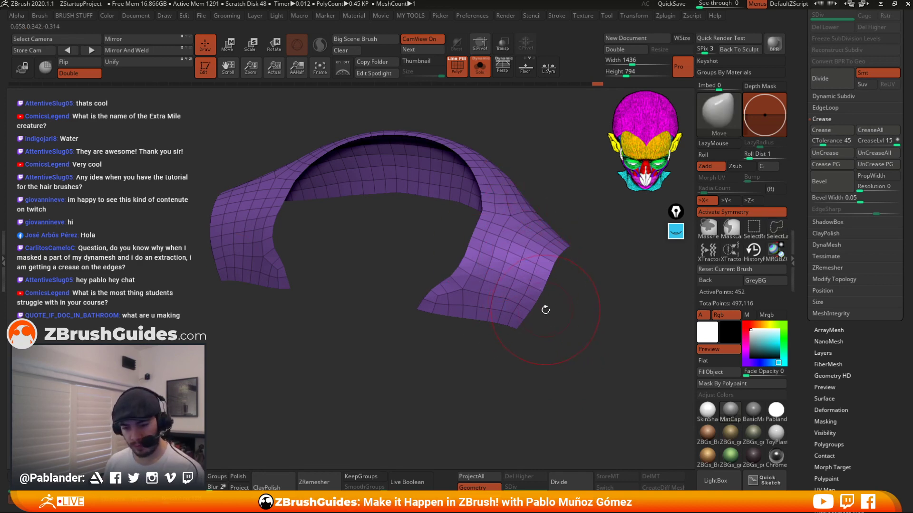
ctrl+shift+click(546, 326)
ctrl+click(577, 320)
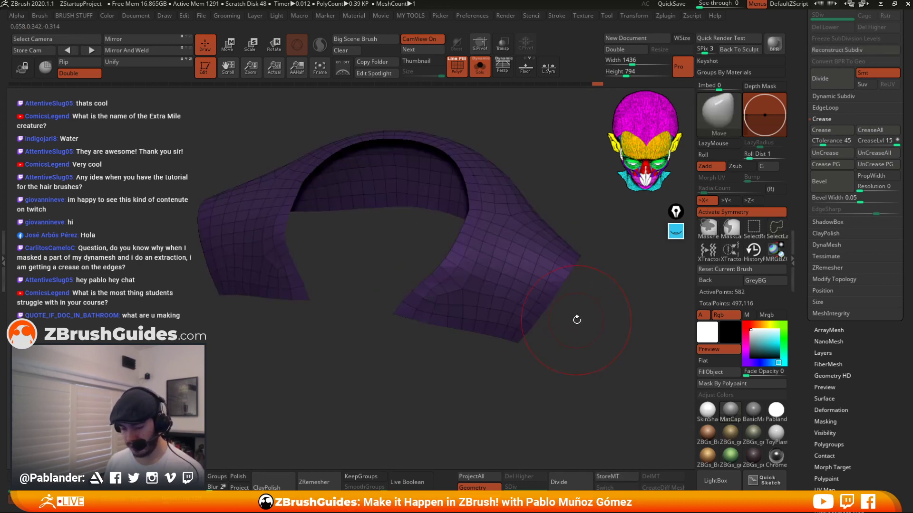
ctrl+click(577, 320)
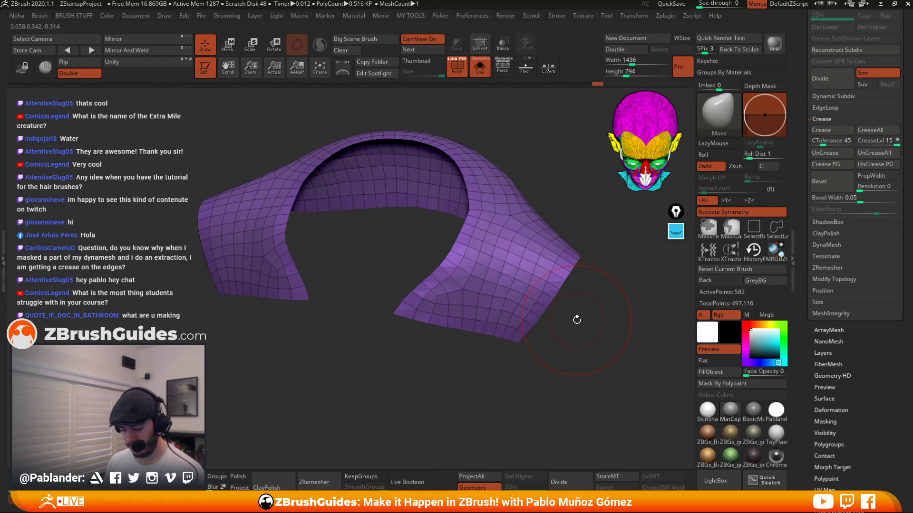
key(ctrl+shift+s)
key(ctrl+w)
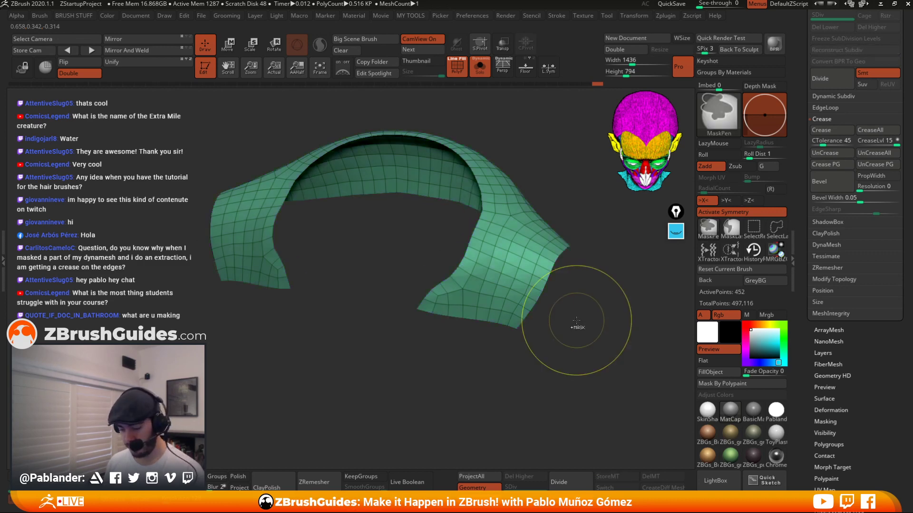
ctrl+shift+click(577, 319)
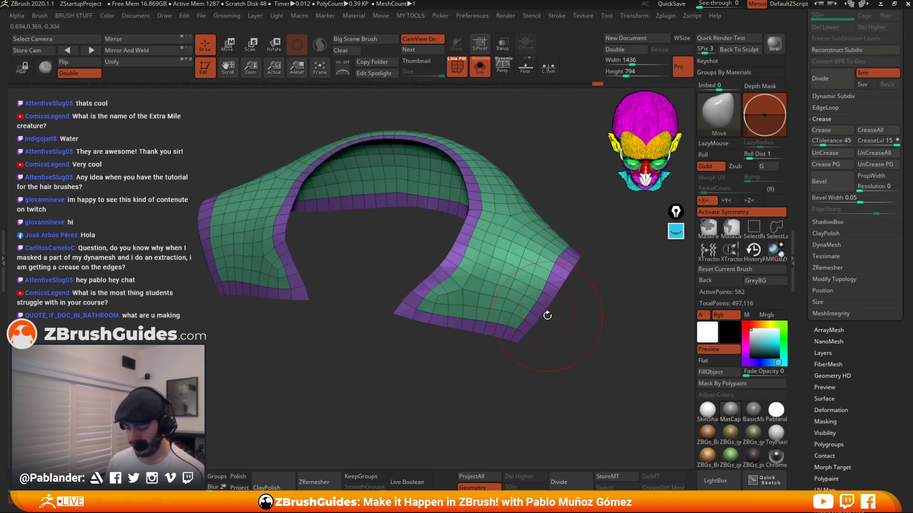
Slide the edge loops beside the cuff's borders toward the edges with ZModeler's Slide action on complete edge loops.
drag(540, 310, 541, 244)
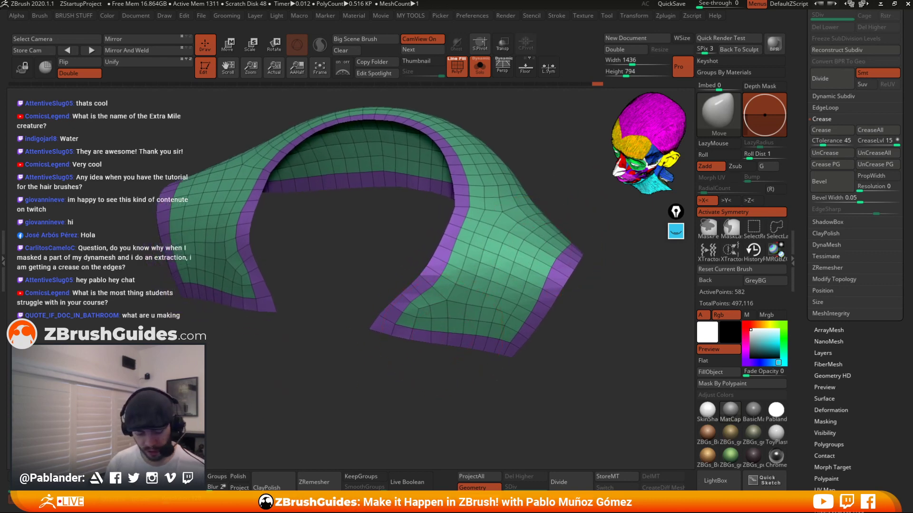
key(b)
key(z)
key(m)
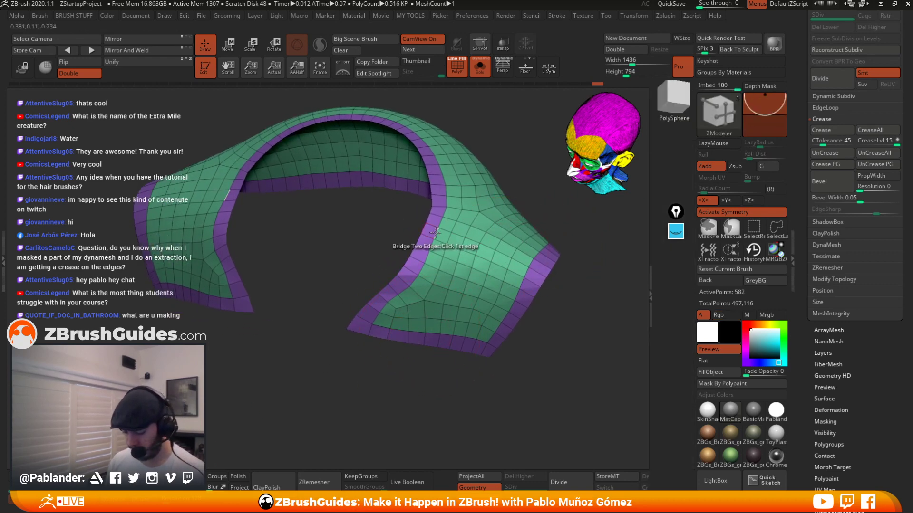
key(space)
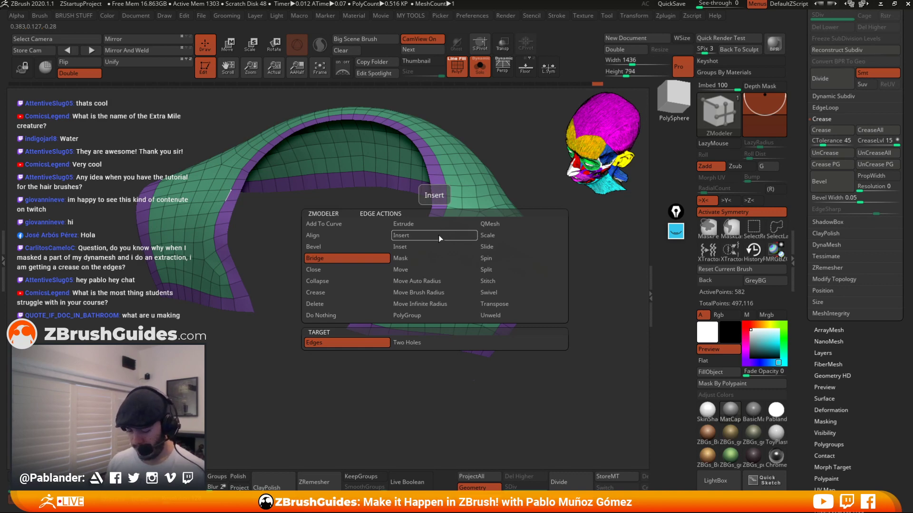
click(506, 247)
click(420, 343)
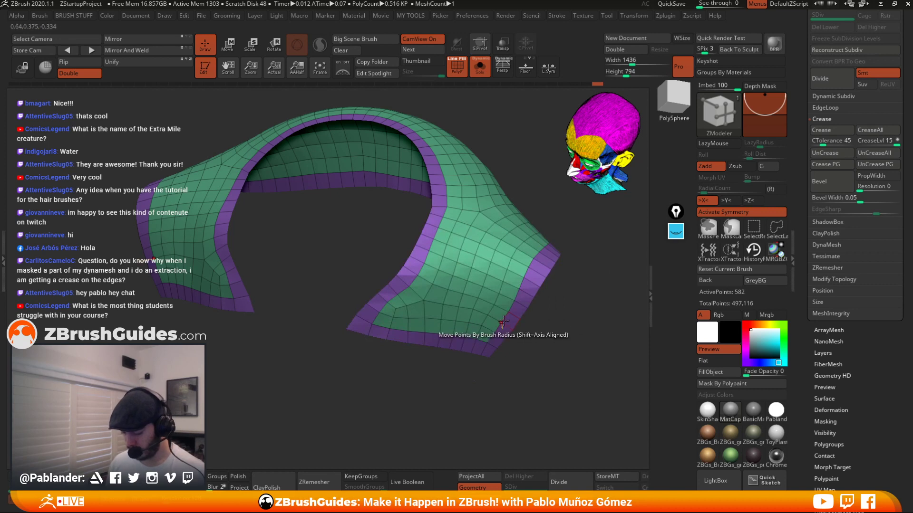
drag(504, 318, 509, 321)
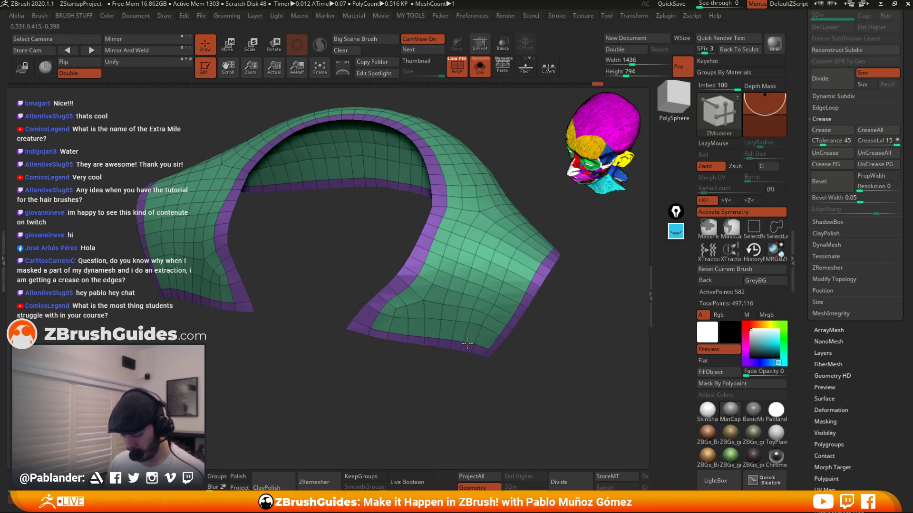
drag(420, 266, 411, 266)
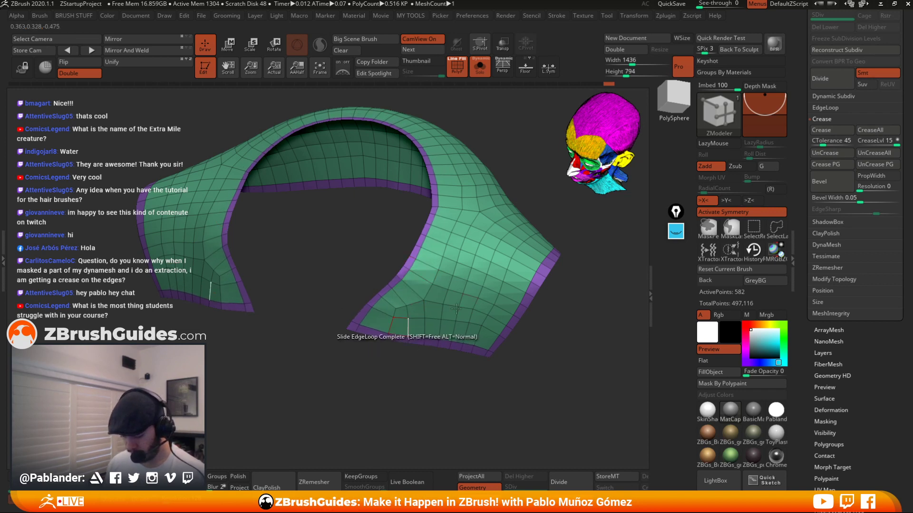
drag(534, 276, 538, 273)
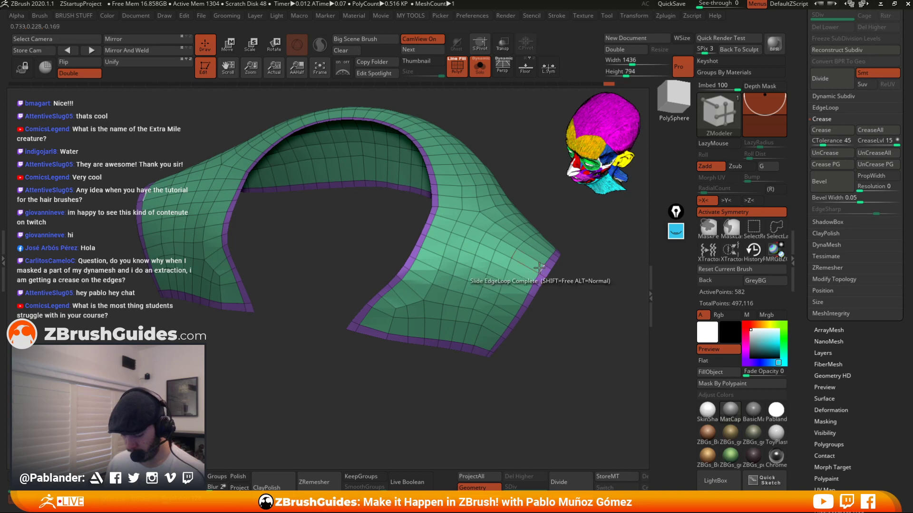
drag(539, 376, 537, 363)
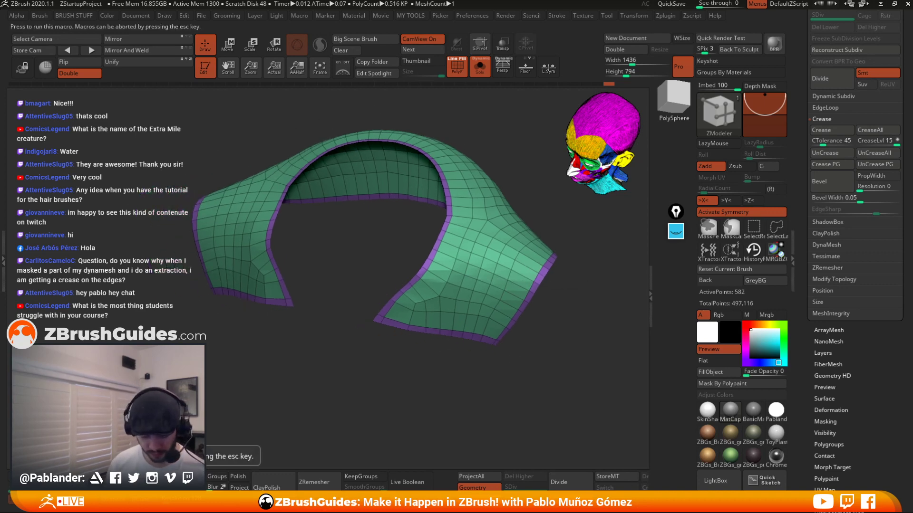
Switch to the Move brush and hide the cuff's border polygroup, leaving only its inner faces visible.
key(b)
key(m)
key(v)
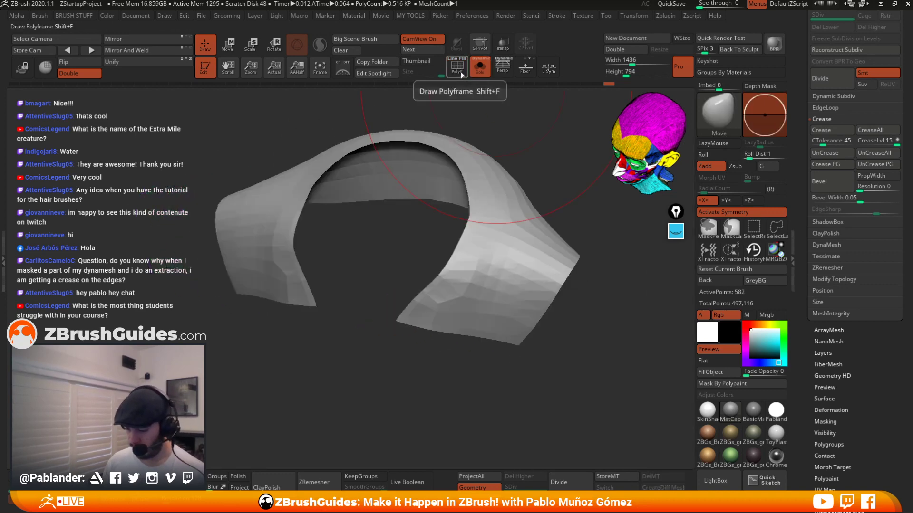
click(456, 65)
drag(536, 198, 516, 224)
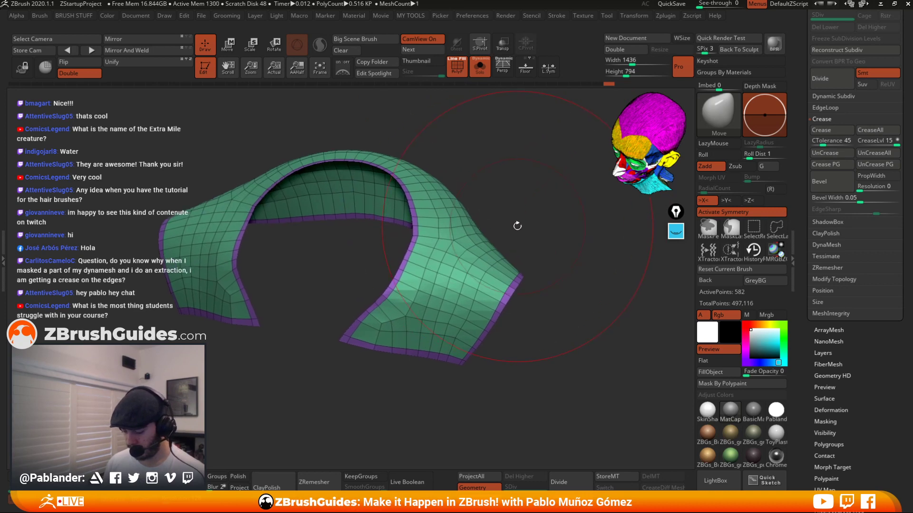
ctrl+shift+click(459, 238)
ctrl+shift+click(569, 247)
ctrl+shift+click(438, 285)
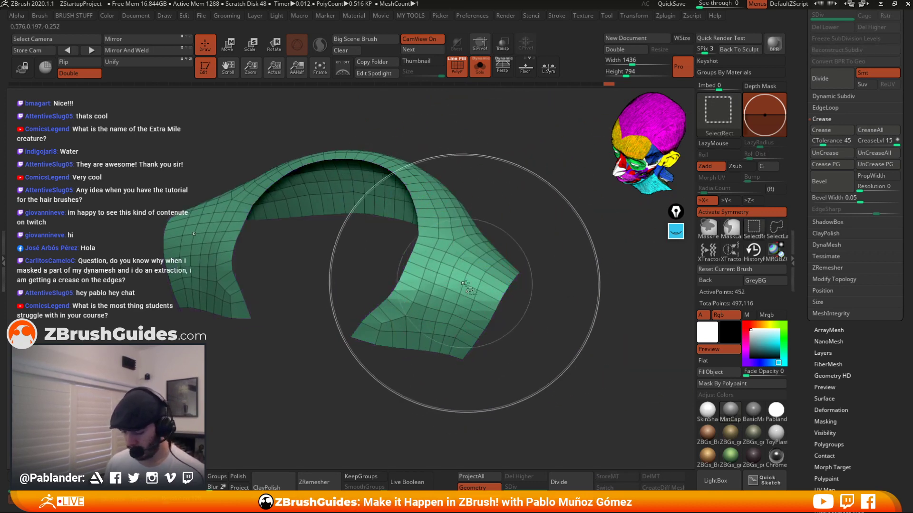
click(502, 72)
click(502, 71)
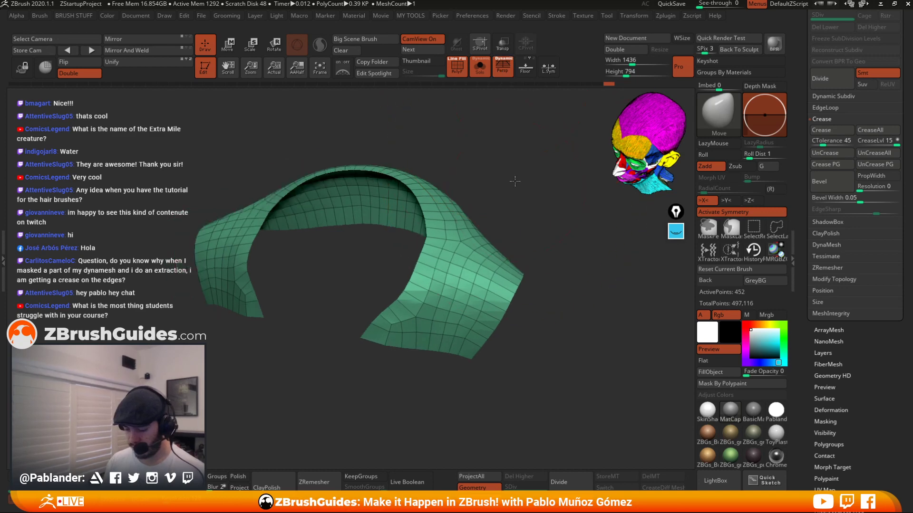
Pick the SliceCurve brush and slice the cuff's inner faces into polygroup strips with several vertical cuts.
mouse_move(457, 179)
shift+mouse_down()
mouse_move(450, 167)
mouse_move(543, 228)
mouse_move(493, 165)
mouse_move(543, 249)
shift+mouse_up()
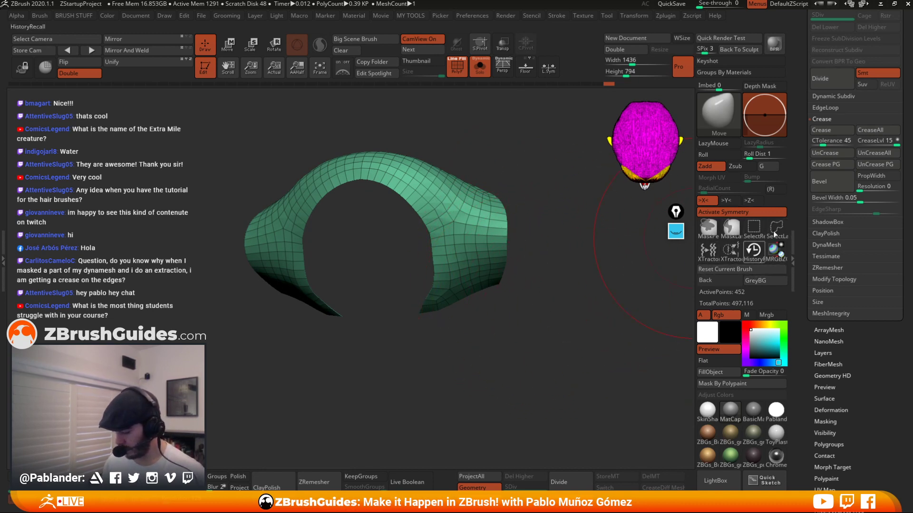
key(ctrl+shift)
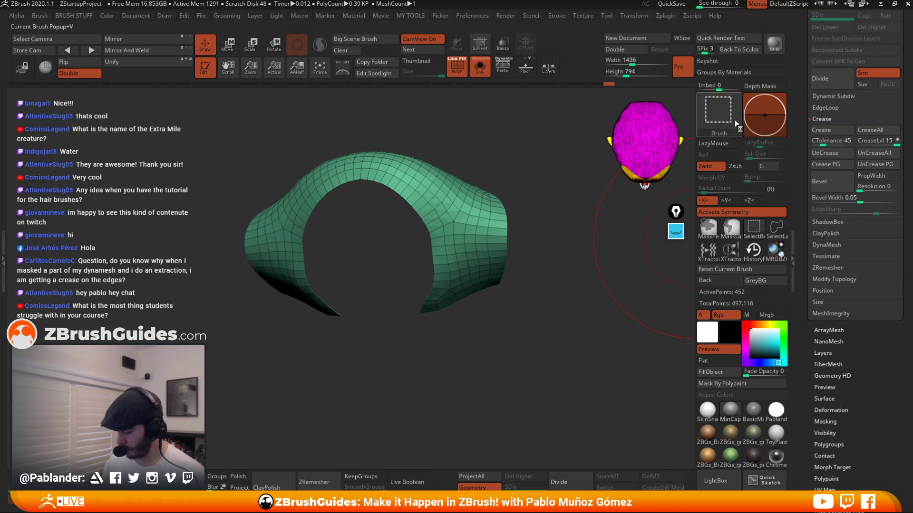
click(719, 114)
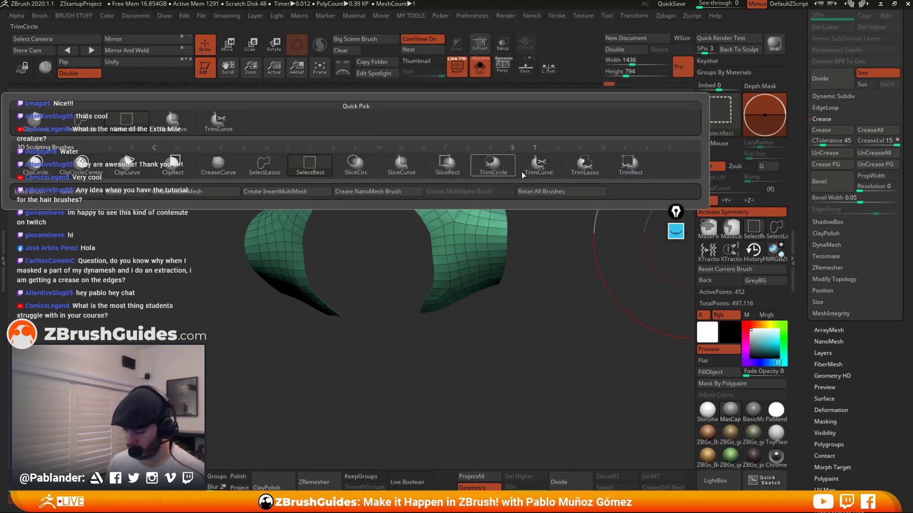
click(401, 164)
right_drag(533, 166, 534, 161)
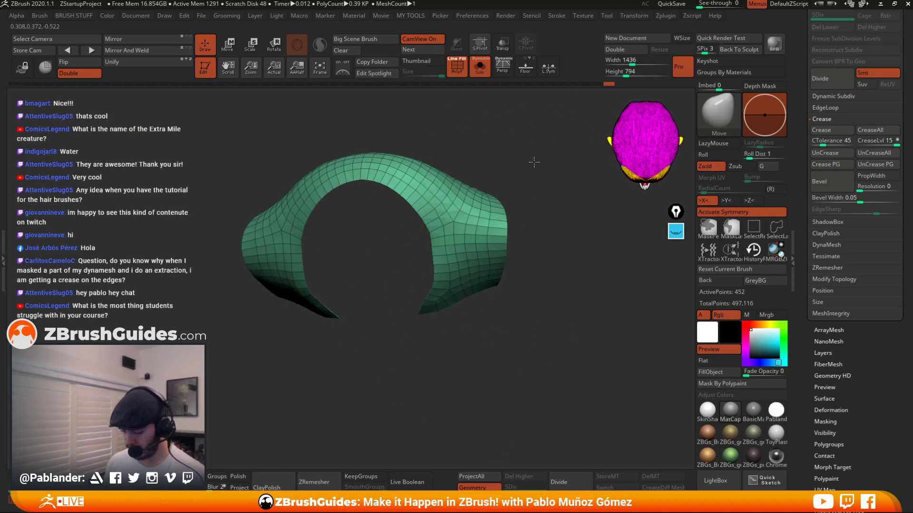
right_click(532, 162)
mouse_move(466, 143)
ctrl+shift+mouse_down()
mouse_move(493, 228)
mouse_move(484, 336)
ctrl+shift+mouse_up()
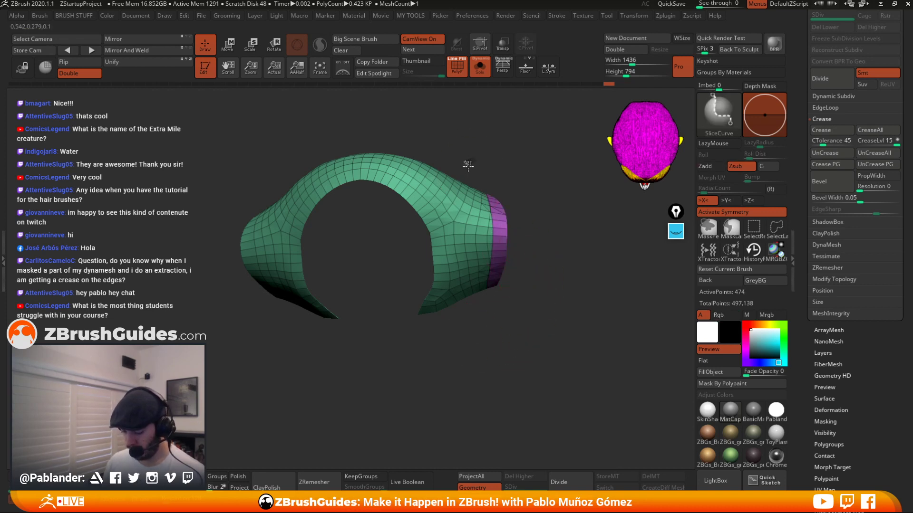
mouse_move(465, 162)
ctrl+shift+mouse_down()
mouse_move(478, 242)
mouse_move(459, 343)
mouse_move(463, 335)
ctrl+shift+mouse_up()
mouse_move(433, 146)
ctrl+shift+mouse_down()
mouse_move(461, 228)
mouse_move(453, 334)
ctrl+shift+mouse_up()
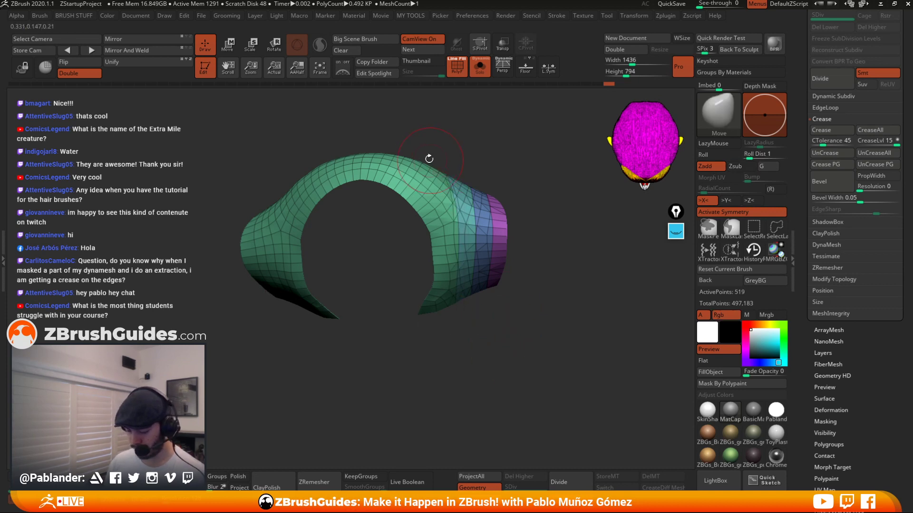
mouse_move(416, 157)
ctrl+shift+mouse_down()
mouse_move(445, 255)
mouse_move(429, 388)
mouse_move(423, 373)
mouse_move(439, 297)
mouse_move(407, 351)
mouse_move(419, 352)
ctrl+shift+mouse_up()
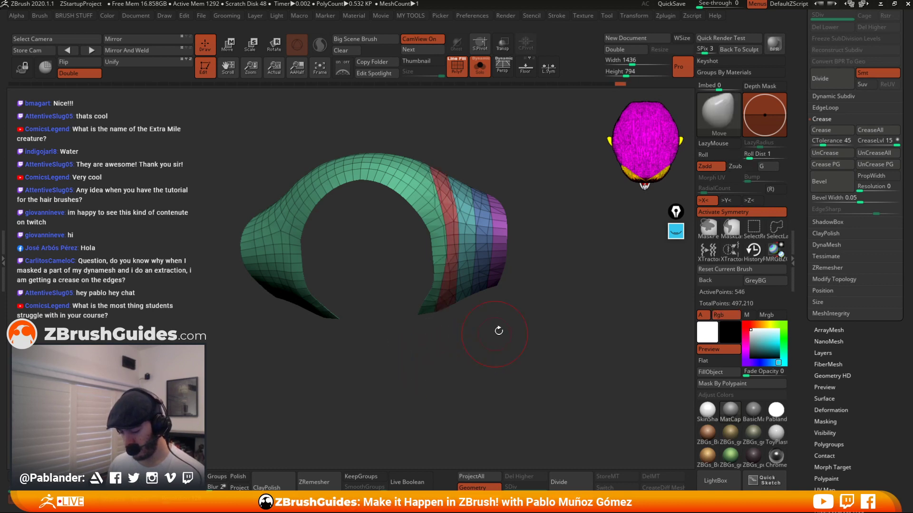
Add more SliceCurve cuts across the cuff's inner faces, orbit to check the strips, and mirror the cuff object.
key(ctrl+shift)
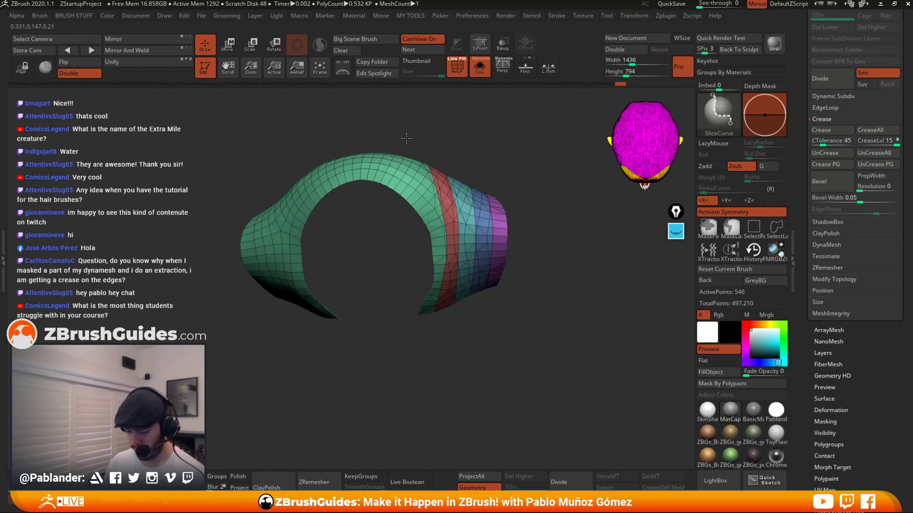
mouse_move(428, 245)
ctrl+shift+mouse_down()
mouse_move(430, 209)
mouse_move(428, 285)
mouse_move(432, 268)
ctrl+shift+mouse_up()
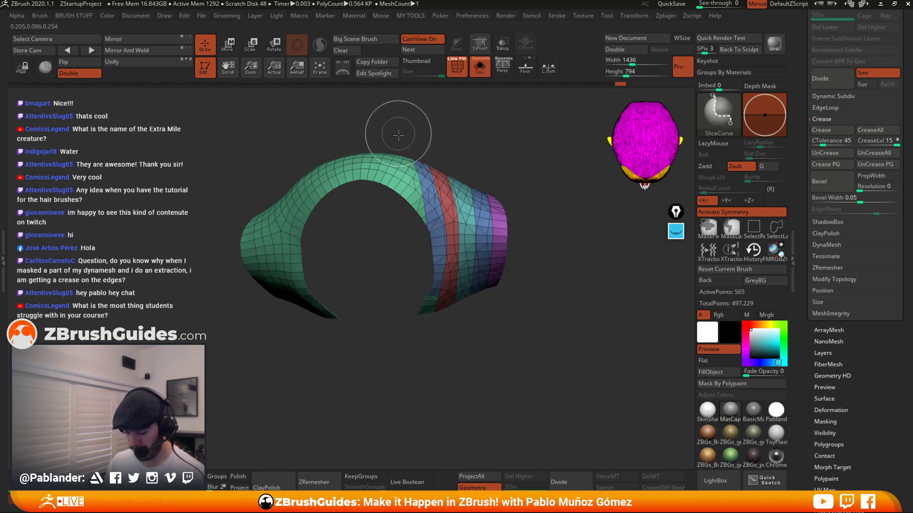
ctrl+shift+drag(399, 134, 406, 221)
drag(501, 156, 496, 152)
mouse_move(386, 136)
ctrl+shift+mouse_down()
mouse_move(386, 215)
mouse_move(368, 202)
mouse_move(367, 255)
ctrl+shift+mouse_up()
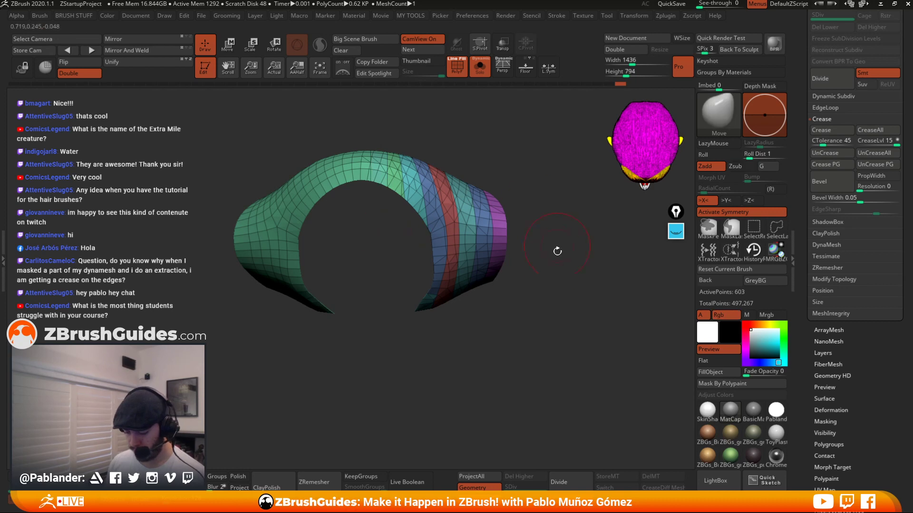
mouse_move(556, 250)
mouse_down()
mouse_move(551, 245)
mouse_move(562, 267)
mouse_move(551, 252)
mouse_move(576, 267)
mouse_up()
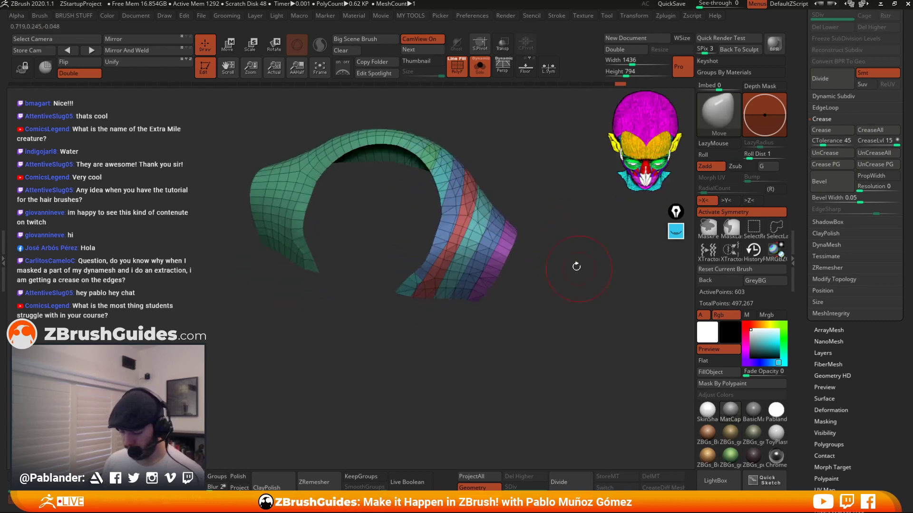
drag(474, 163, 493, 223)
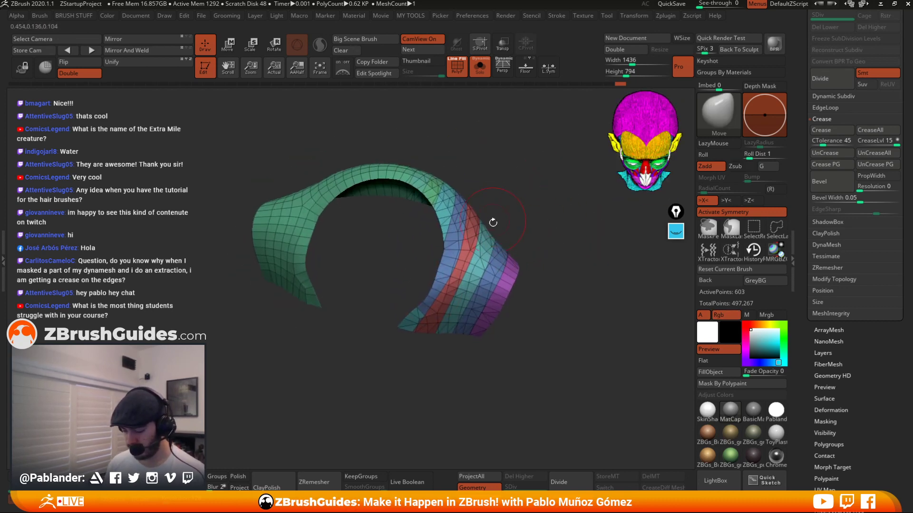
click(146, 39)
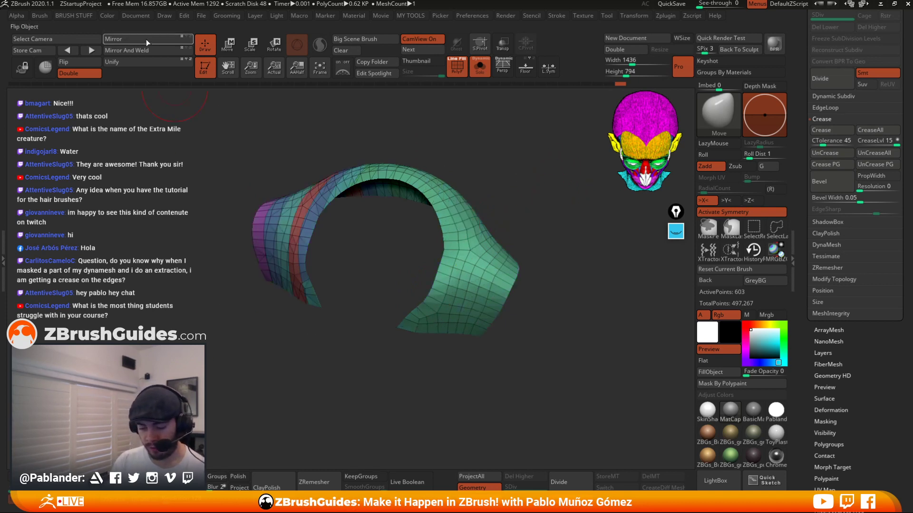
Attempt Mirror And Weld on the partially hidden cuff, then undo the previous SliceCurve cuts on its inner faces.
click(145, 52)
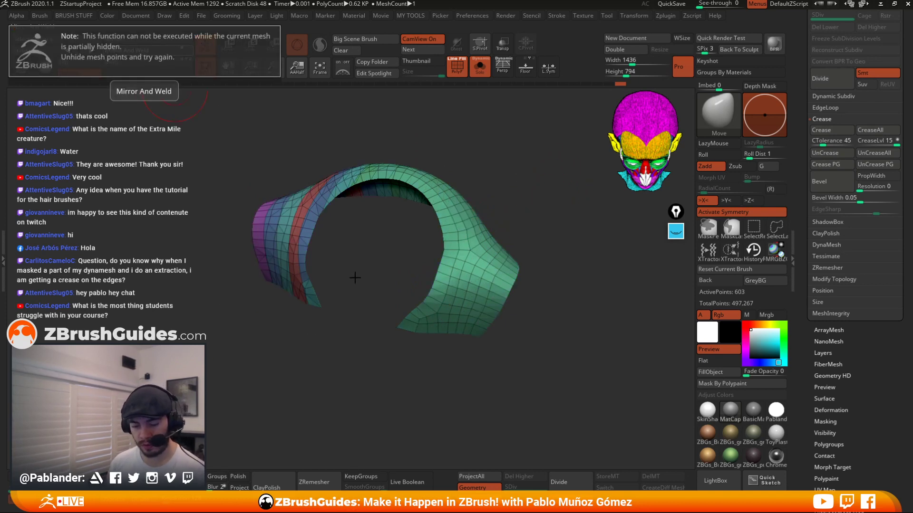
ctrl+shift+click(530, 195)
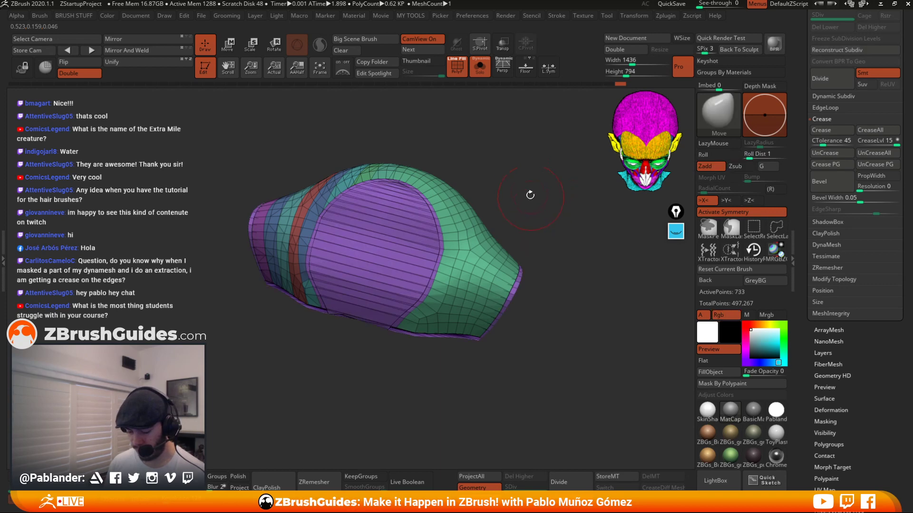
drag(530, 195, 550, 212)
key(ctrl+z)
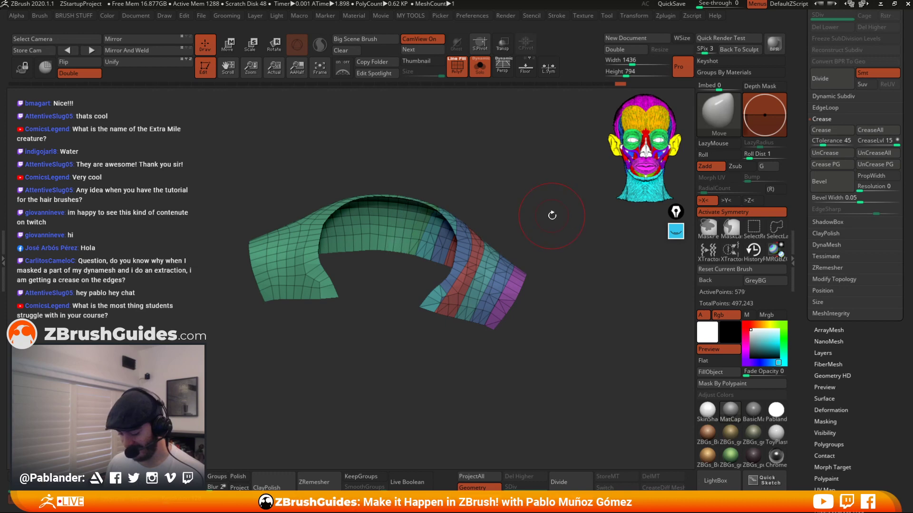
key(ctrl+z)
key(ctrl+z)
key(ctrl+z)
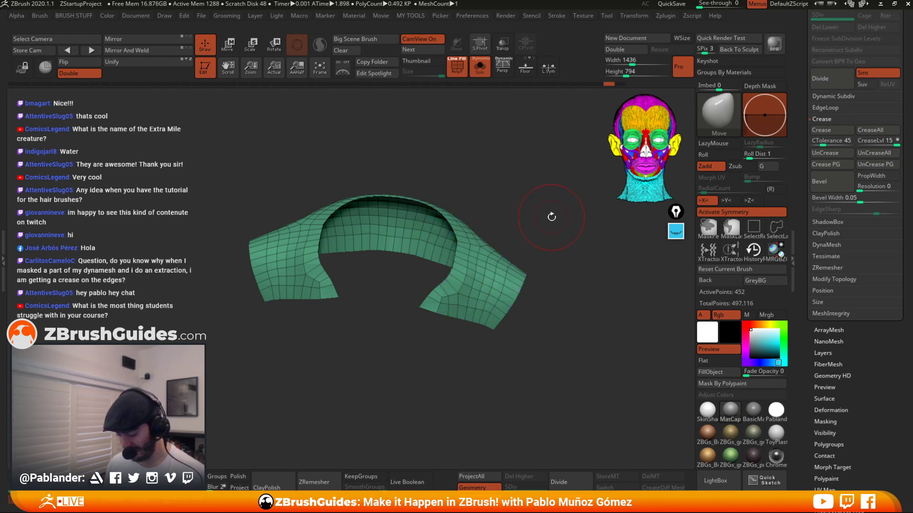
key(ctrl+z)
Slice the cuff's inner faces again with new SliceCurve cuts near its end, undoing the last cut.
drag(548, 203, 518, 204)
mouse_move(492, 158)
ctrl+shift+mouse_down()
mouse_move(495, 281)
mouse_move(444, 388)
mouse_move(444, 368)
ctrl+shift+mouse_up()
drag(523, 214, 525, 234)
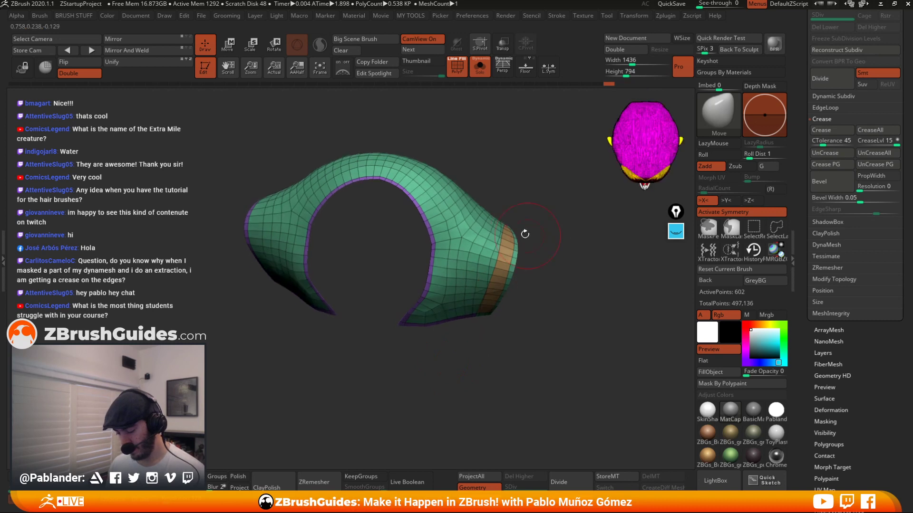
mouse_move(482, 169)
ctrl+shift+mouse_down()
mouse_move(488, 224)
mouse_move(446, 354)
mouse_move(474, 207)
mouse_move(434, 309)
mouse_move(426, 359)
mouse_move(417, 347)
mouse_move(399, 381)
mouse_move(403, 366)
ctrl+shift+mouse_up()
mouse_move(452, 171)
ctrl+shift+mouse_down()
mouse_move(446, 259)
mouse_move(421, 285)
ctrl+shift+mouse_up()
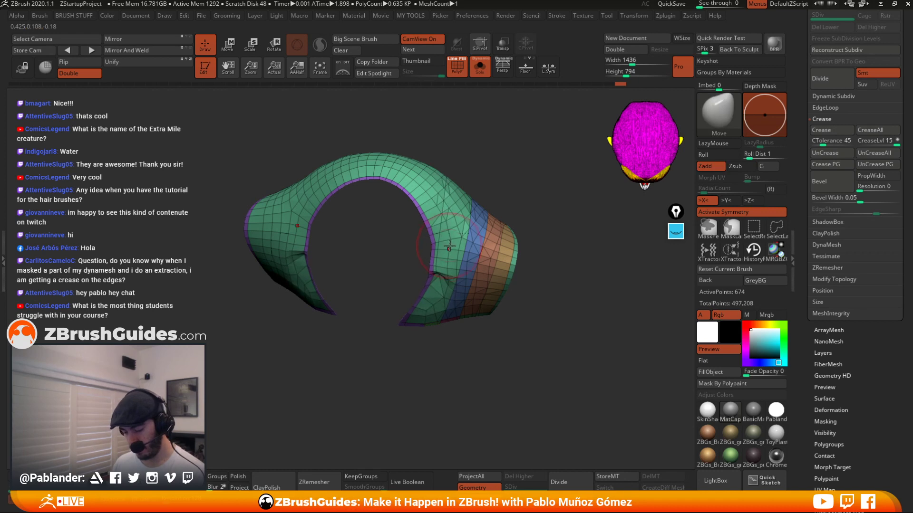
key(ctrl+z)
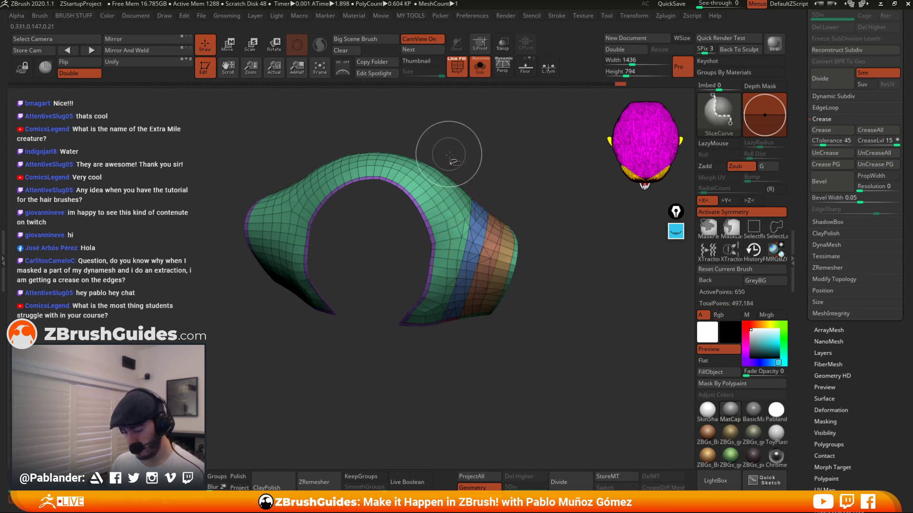
Add further vertical SliceCurve cuts across the cuff's inner faces, undoing the misplaced ones.
mouse_move(453, 164)
ctrl+shift+mouse_down()
mouse_move(449, 229)
mouse_move(418, 350)
mouse_move(429, 309)
mouse_move(378, 365)
mouse_move(399, 358)
ctrl+shift+mouse_up()
ctrl+shift+drag(441, 153, 434, 239)
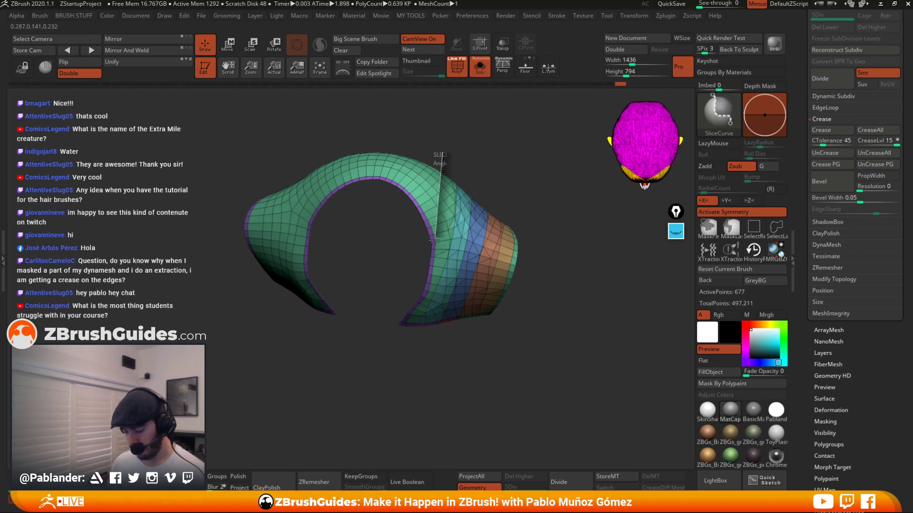
ctrl+shift+drag(441, 203, 440, 209)
key(ctrl+z)
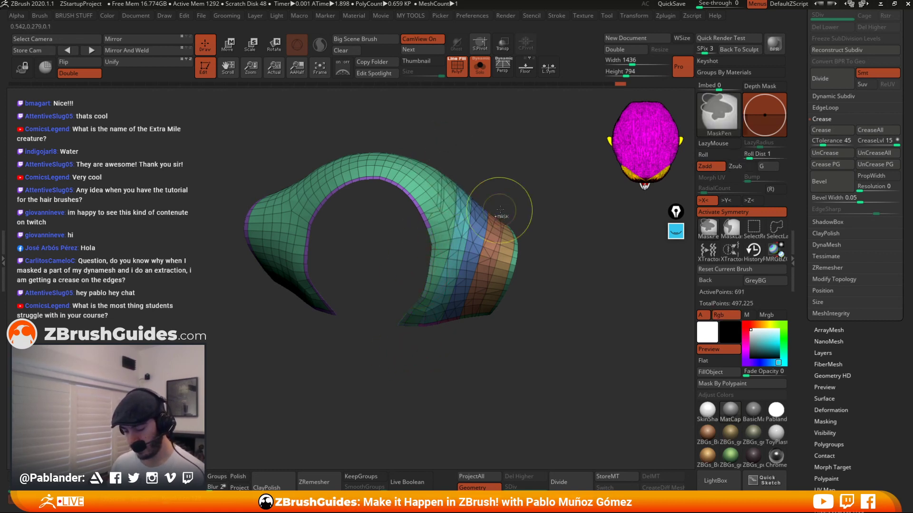
ctrl+shift+drag(444, 154, 441, 211)
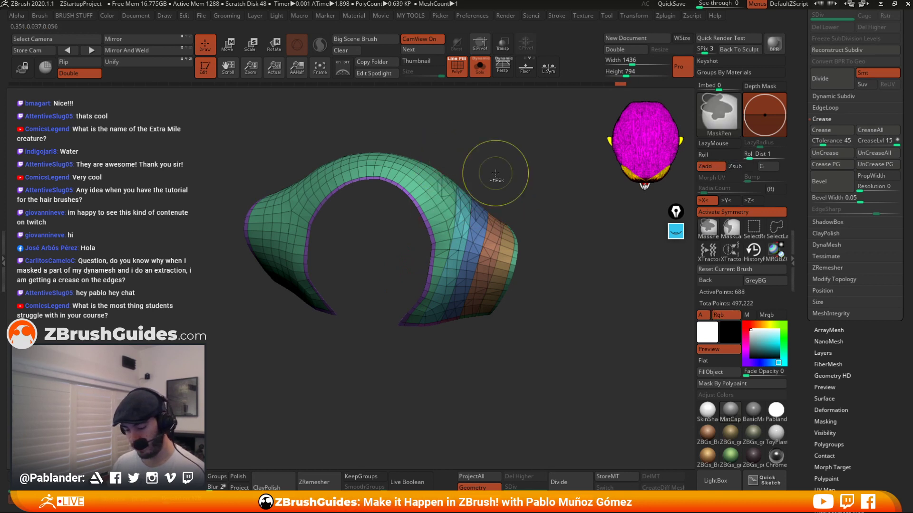
key(ctrl+z)
ctrl+shift+drag(443, 146, 444, 190)
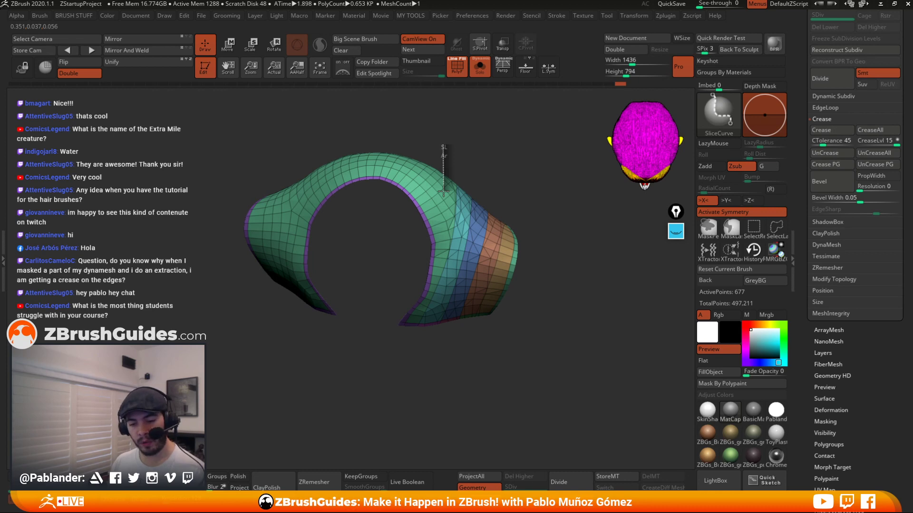
ctrl+shift+drag(444, 192, 422, 283)
ctrl+shift+drag(424, 151, 414, 232)
mouse_move(505, 152)
mouse_down()
mouse_move(418, 151)
mouse_move(398, 220)
mouse_up()
ctrl+shift+drag(410, 136, 386, 197)
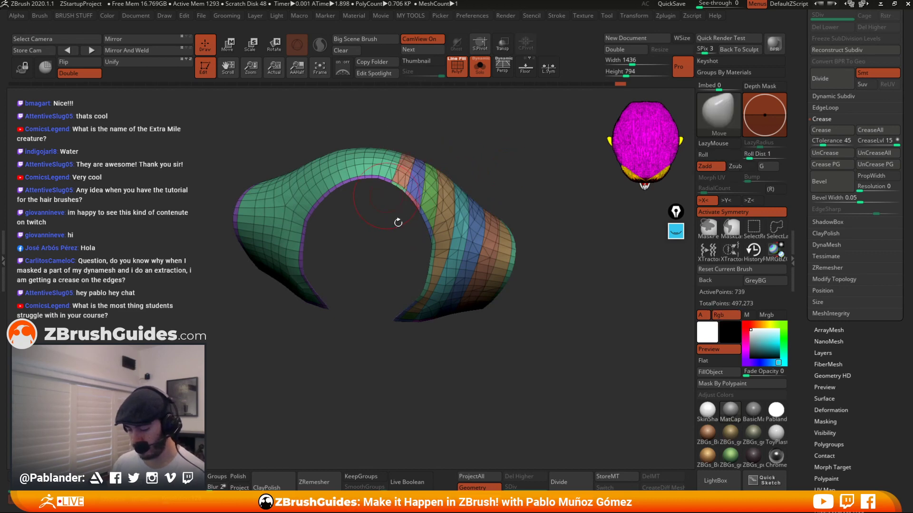
Mirror and weld the sliced cuff so both halves get matching polygroup strips.
mouse_move(516, 337)
mouse_down()
mouse_move(536, 322)
mouse_move(556, 267)
mouse_move(528, 321)
mouse_move(546, 293)
mouse_move(542, 230)
mouse_move(499, 175)
mouse_up()
click(135, 51)
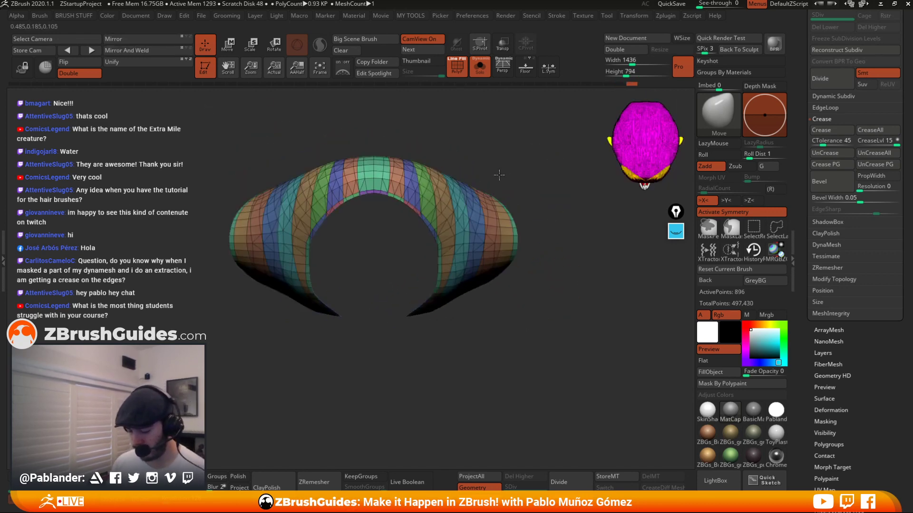
alt+drag(478, 146, 505, 165)
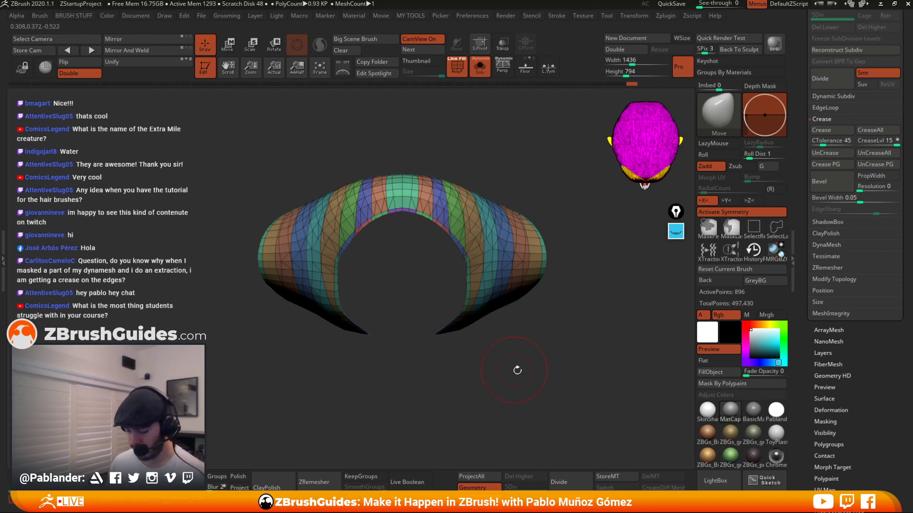
drag(516, 369, 459, 242)
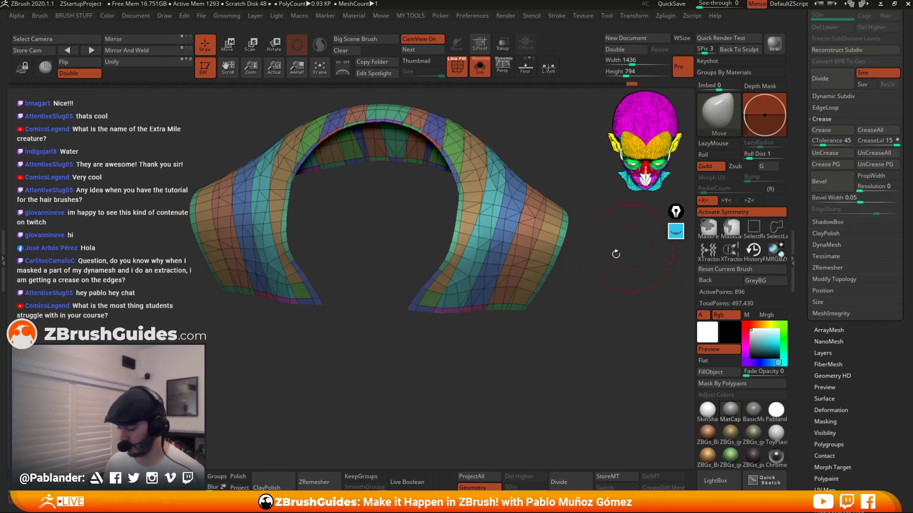
drag(615, 254, 588, 283)
drag(597, 322, 584, 313)
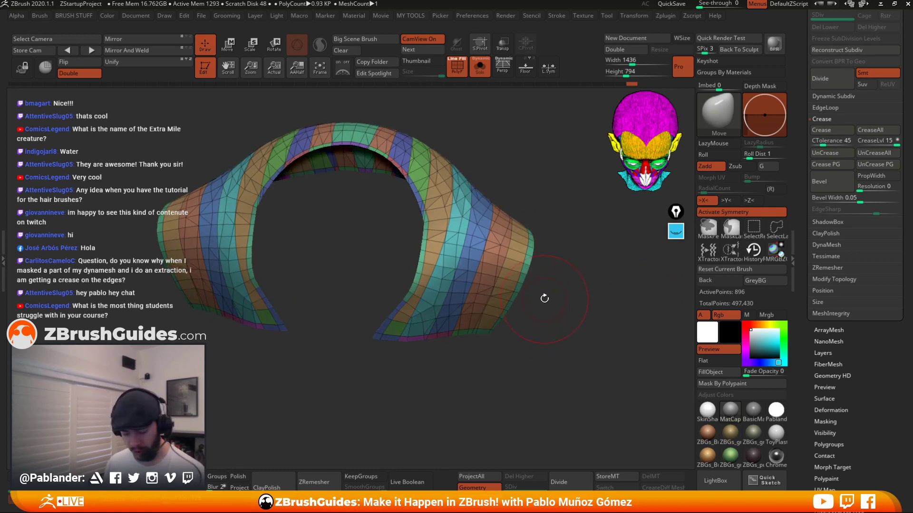
Isolate and hide individual polygroup strips to examine the cuff's border and inner strips, then unhide everything.
ctrl+shift+click(526, 263)
ctrl+shift+drag(549, 272, 551, 288)
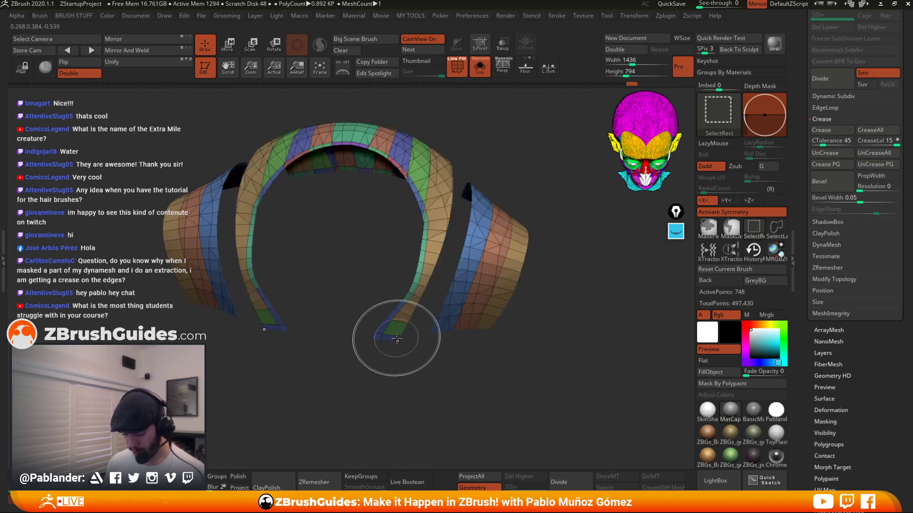
key(ctrl+z)
ctrl+shift+click(379, 341)
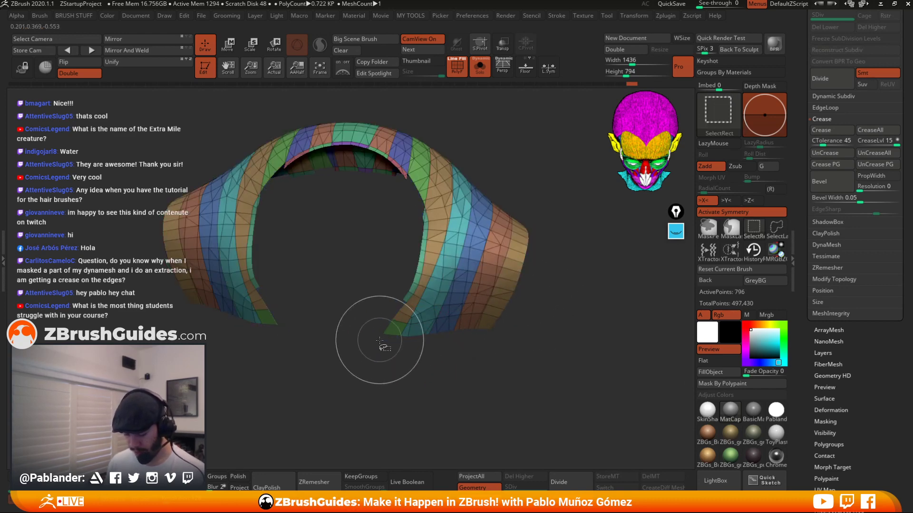
ctrl+shift+click(410, 293)
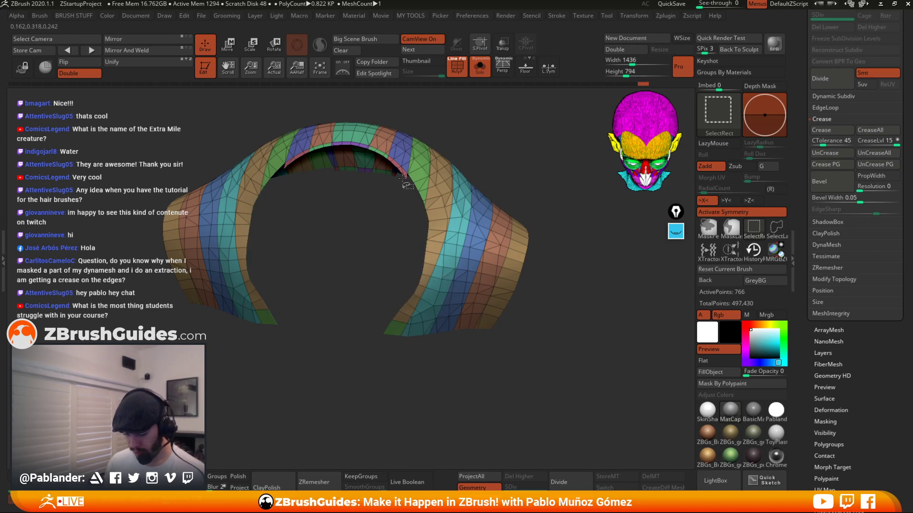
ctrl+shift+click(406, 183)
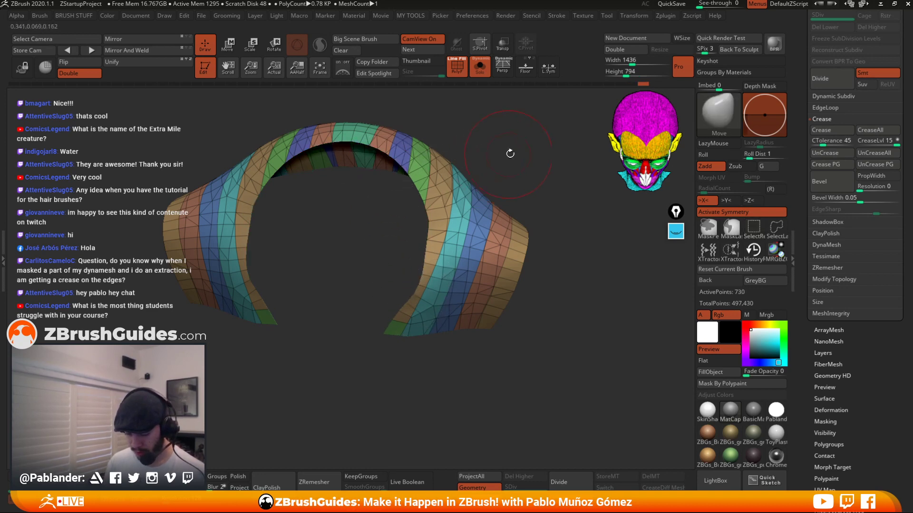
drag(510, 153, 540, 186)
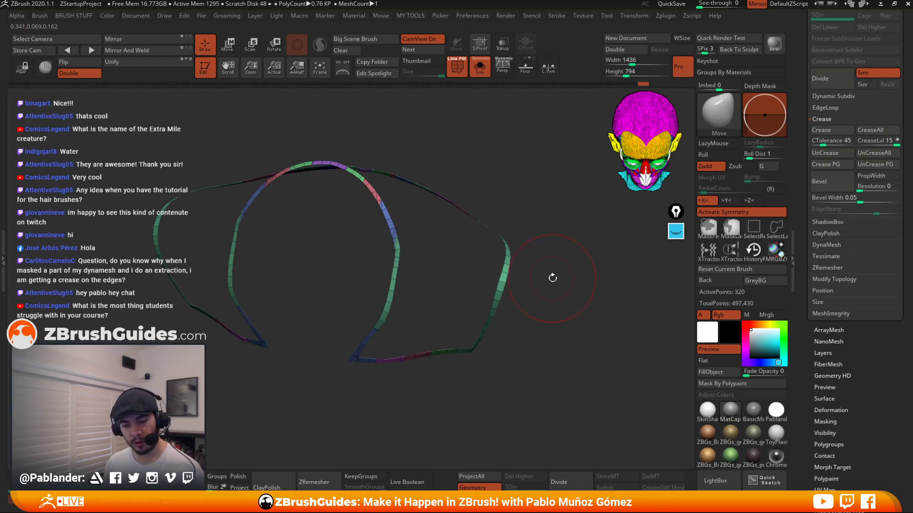
ctrl+shift+click(551, 280)
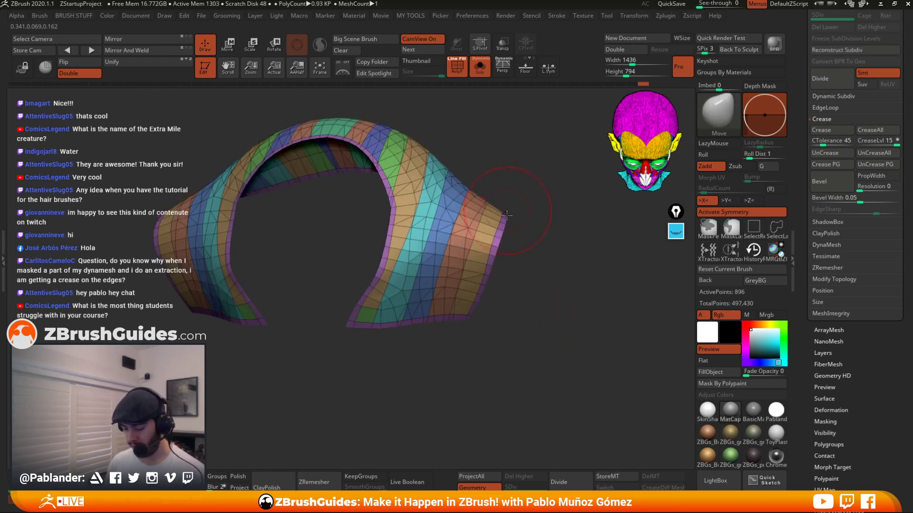
Examine the cuff's strips by hiding polygroups one by one from different angles, then unhide the mesh.
drag(527, 164, 544, 162)
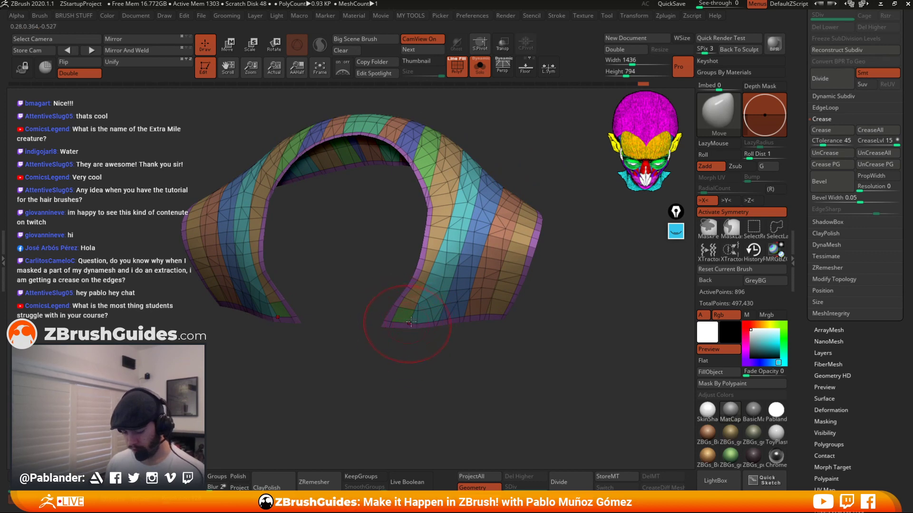
alt+right_drag(411, 322, 456, 302)
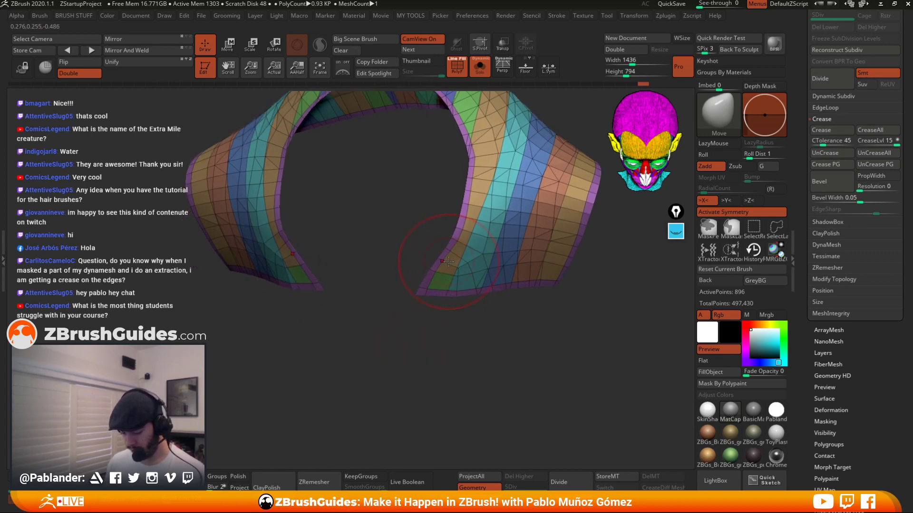
ctrl+shift+click(449, 261)
ctrl+shift+drag(456, 322, 452, 330)
ctrl+shift+click(443, 286)
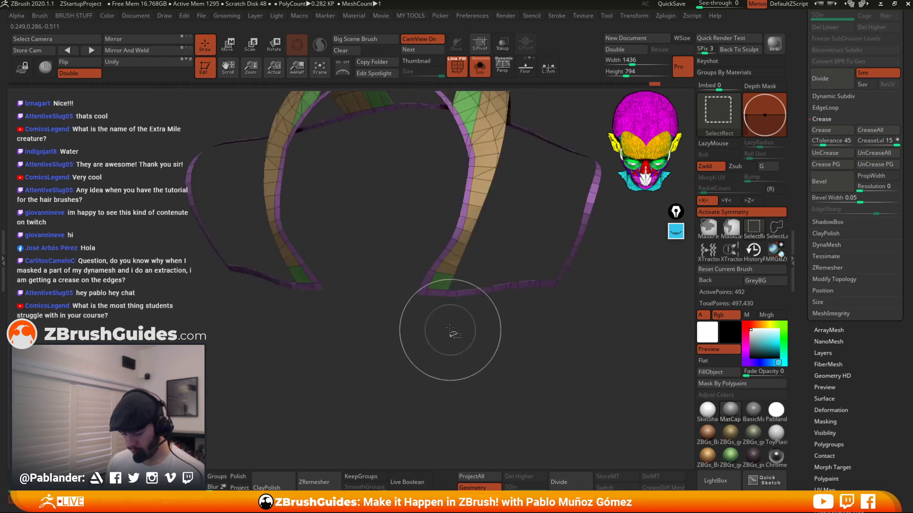
ctrl+shift+click(471, 289)
drag(514, 271, 509, 229)
ctrl+shift+click(479, 242)
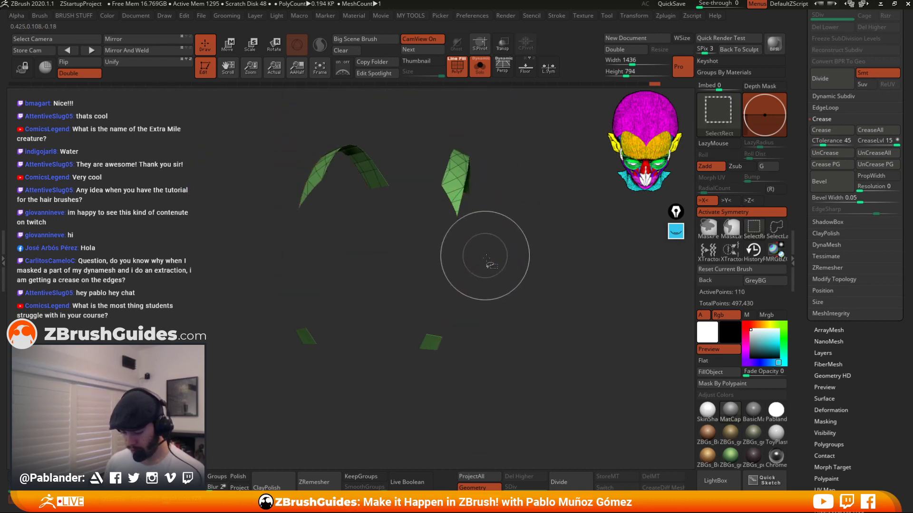
ctrl+shift+drag(502, 296, 400, 378)
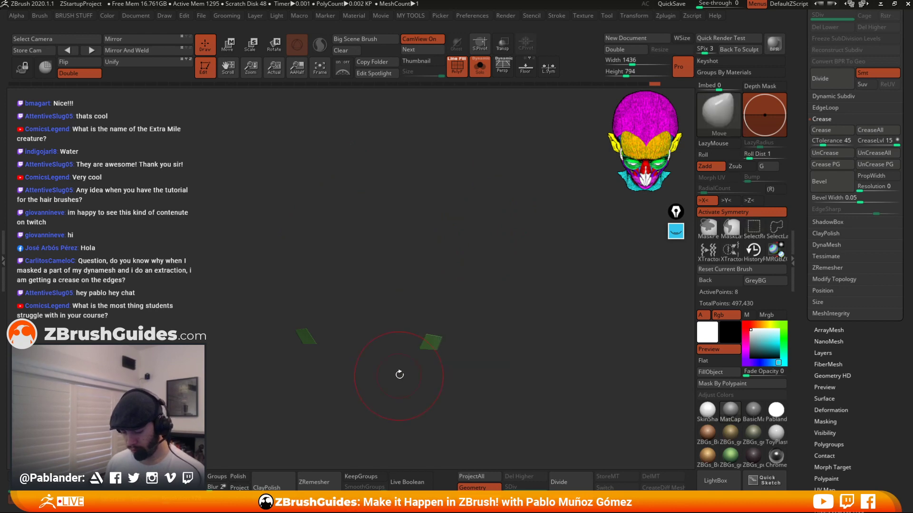
ctrl+shift+click(442, 335)
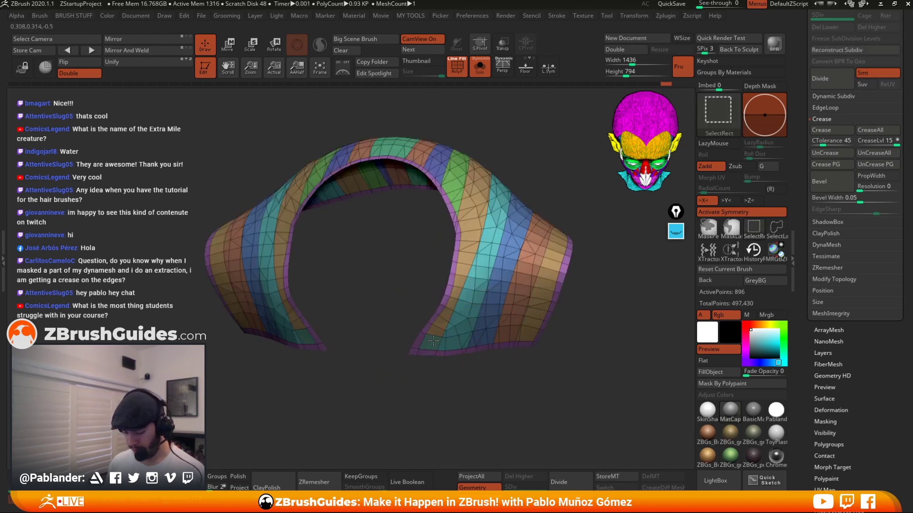
Isolate the upper strips of the cuff and group the visible faces into one polygroup, then unhide all.
ctrl+shift+click(444, 366)
key(shift+f)
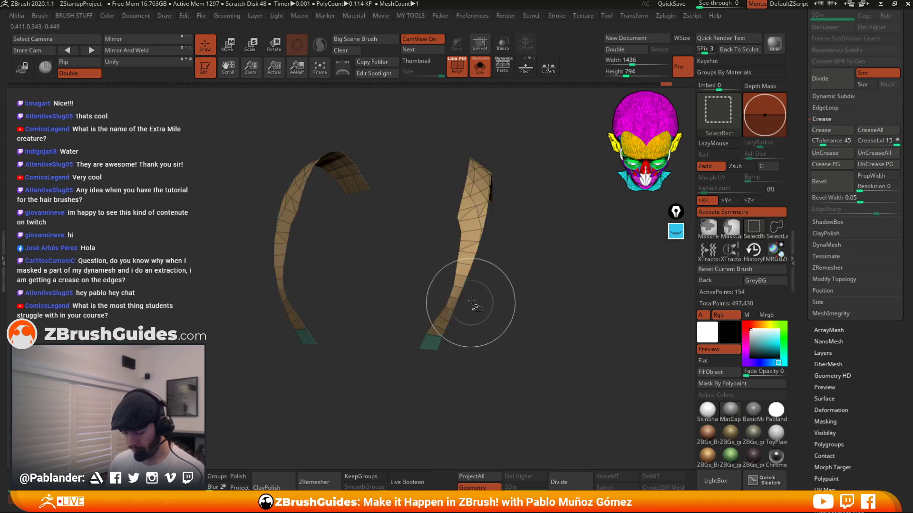
key(ctrl+w)
ctrl+shift+click(537, 305)
Inspect the regrouped cuff from several angles with the polyframe display toggled.
drag(561, 152, 439, 218)
drag(547, 271, 548, 207)
click(458, 65)
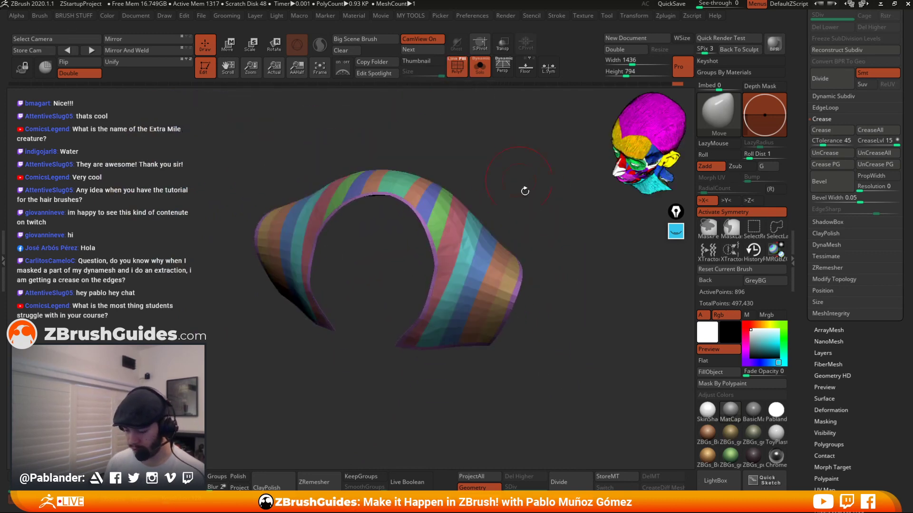
drag(435, 176, 529, 313)
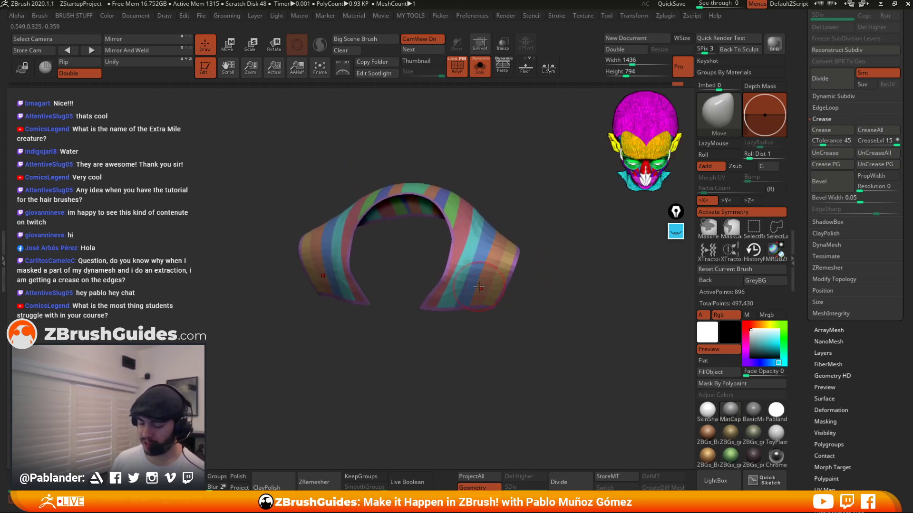
drag(479, 286, 603, 222)
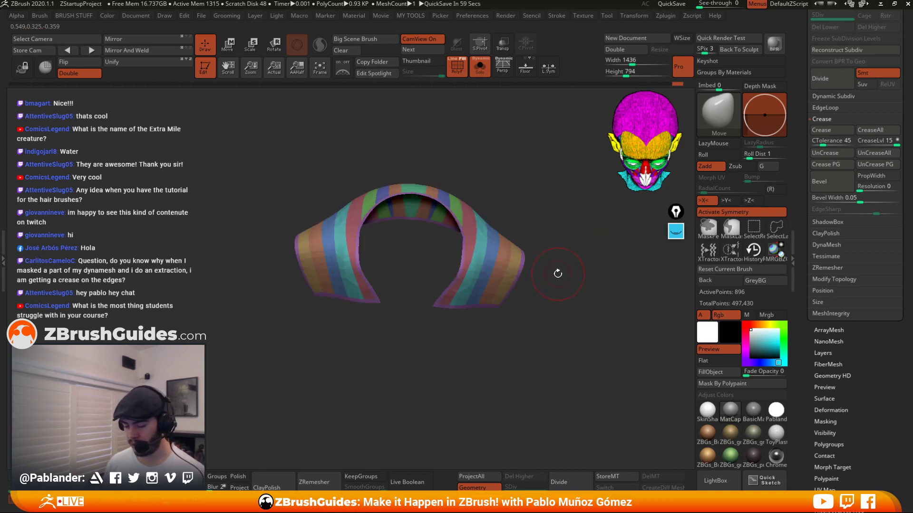
drag(558, 273, 518, 356)
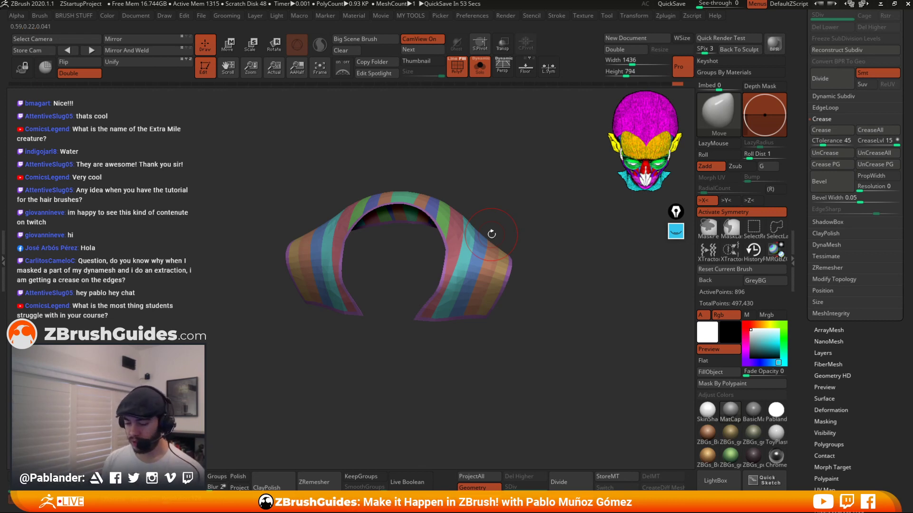
drag(491, 234, 322, 298)
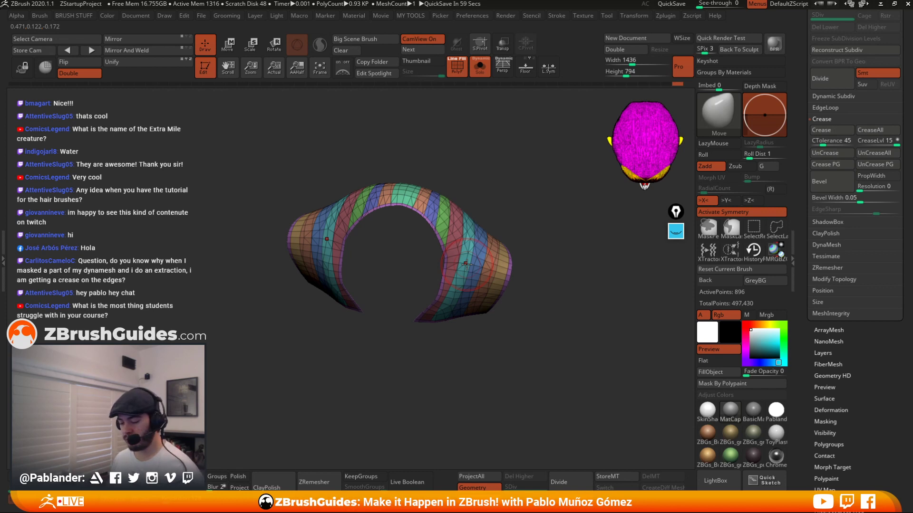
drag(262, 258, 468, 236)
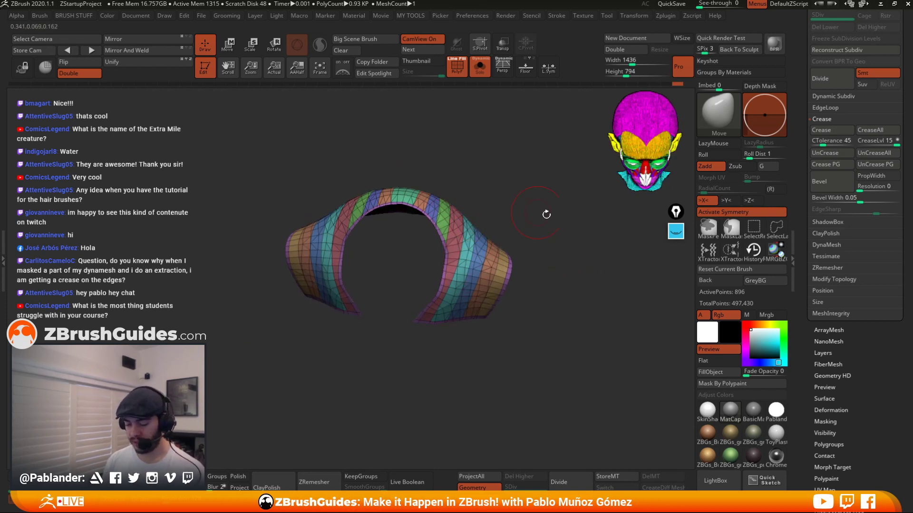
Try ZRemeshing the cuff with the Double polygon count option, then undo the remesh.
drag(546, 214, 577, 309)
key(space)
drag(905, 195, 901, 174)
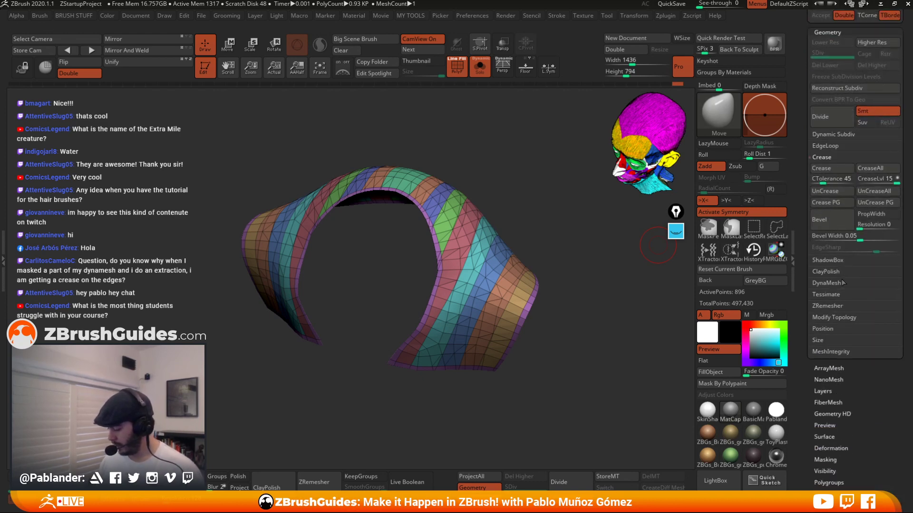
click(827, 306)
drag(590, 307, 538, 394)
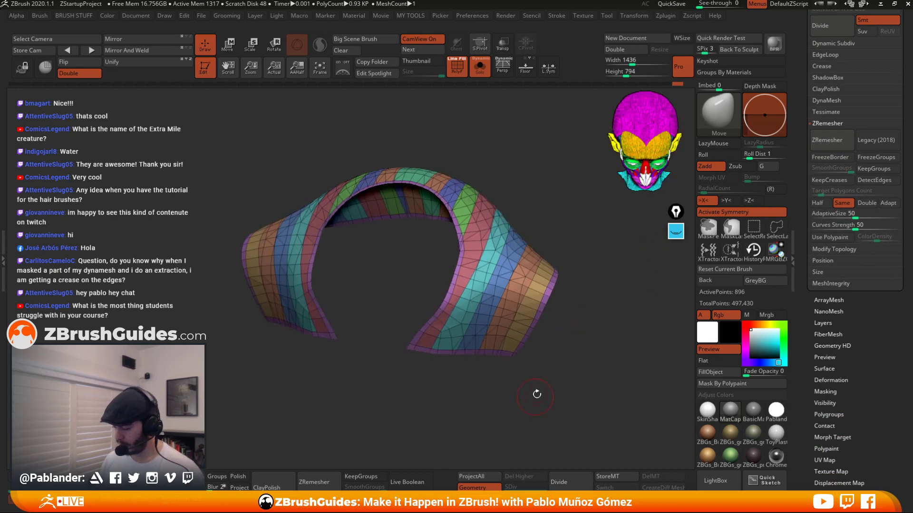
click(861, 204)
drag(557, 363, 556, 354)
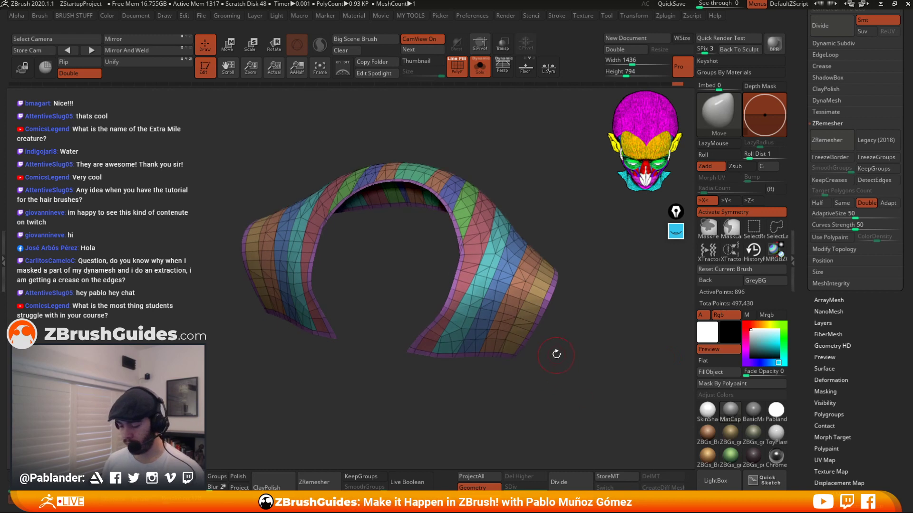
click(832, 139)
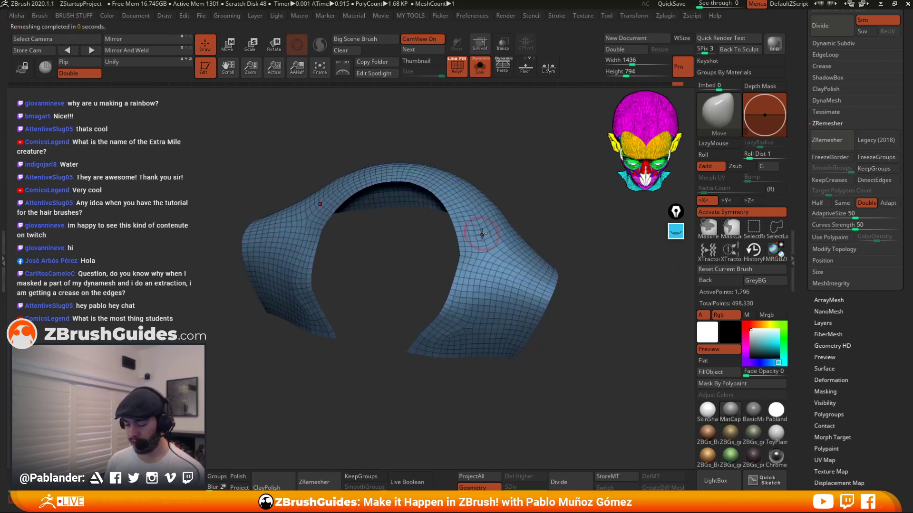
key(ctrl+z)
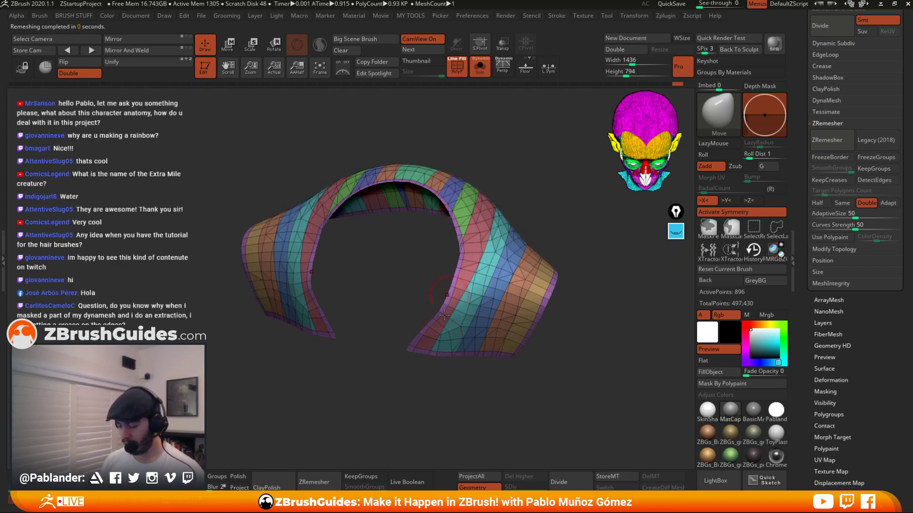
Enable KeepGroups for ZRemesher and set SmoothGroups to 0 while orbiting the cuff.
click(881, 170)
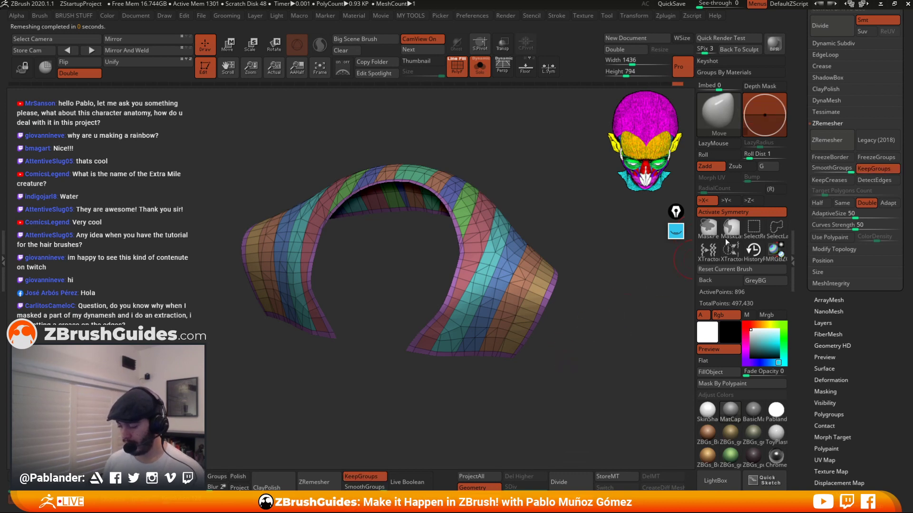
click(880, 168)
click(877, 168)
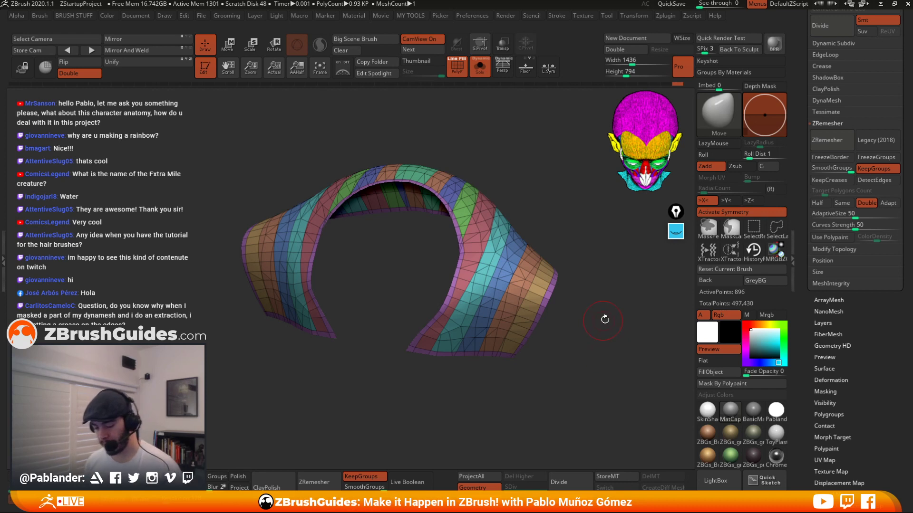
drag(604, 319, 675, 271)
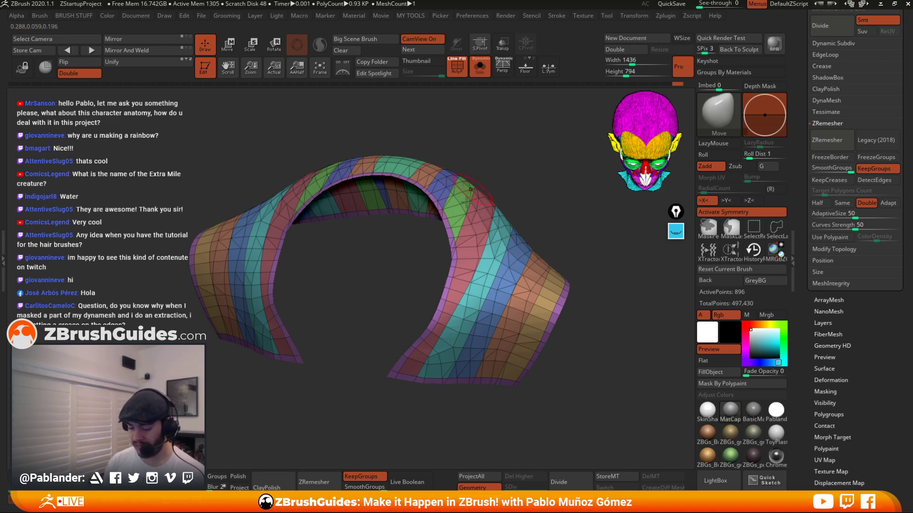
mouse_move(551, 221)
mouse_down()
mouse_move(560, 227)
mouse_move(537, 215)
mouse_move(466, 216)
mouse_move(473, 188)
mouse_move(463, 203)
mouse_move(490, 223)
mouse_move(457, 247)
mouse_move(433, 181)
mouse_move(451, 204)
mouse_up()
mouse_move(527, 190)
mouse_down()
mouse_move(561, 184)
mouse_move(525, 209)
mouse_up()
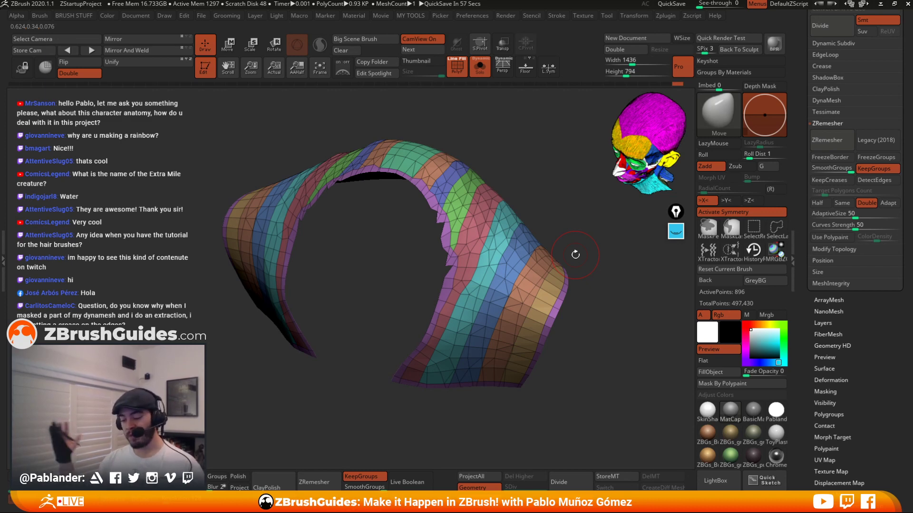
drag(576, 255, 672, 256)
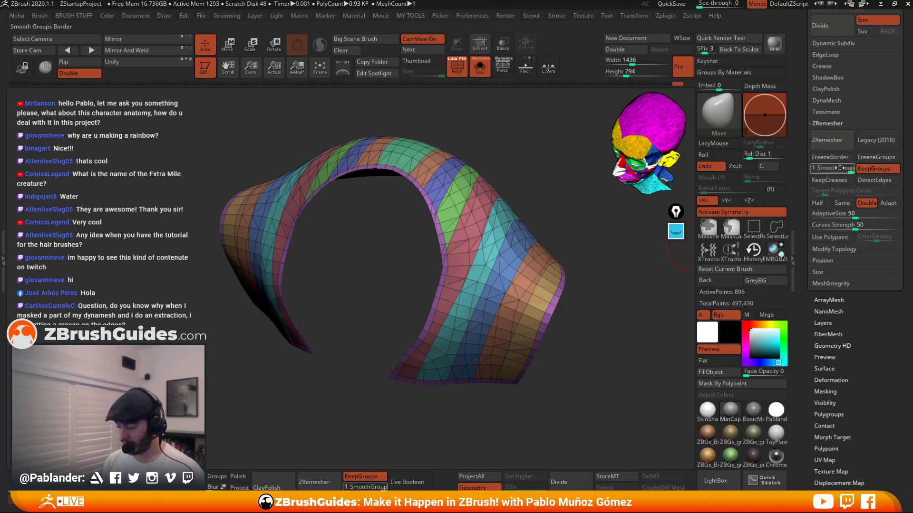
drag(844, 168, 839, 167)
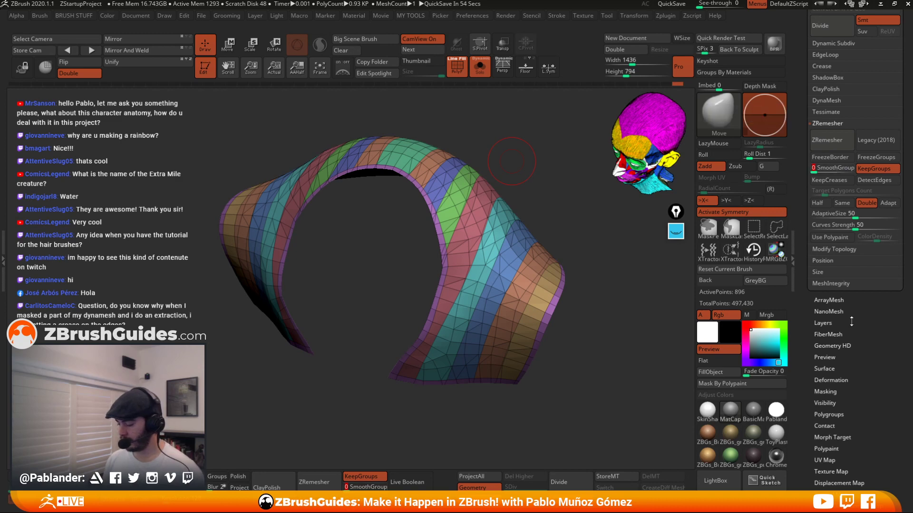
Switch to a PolySphere tool and scale the sphere down with the transform gizmo.
scroll(801, 140, up, 5)
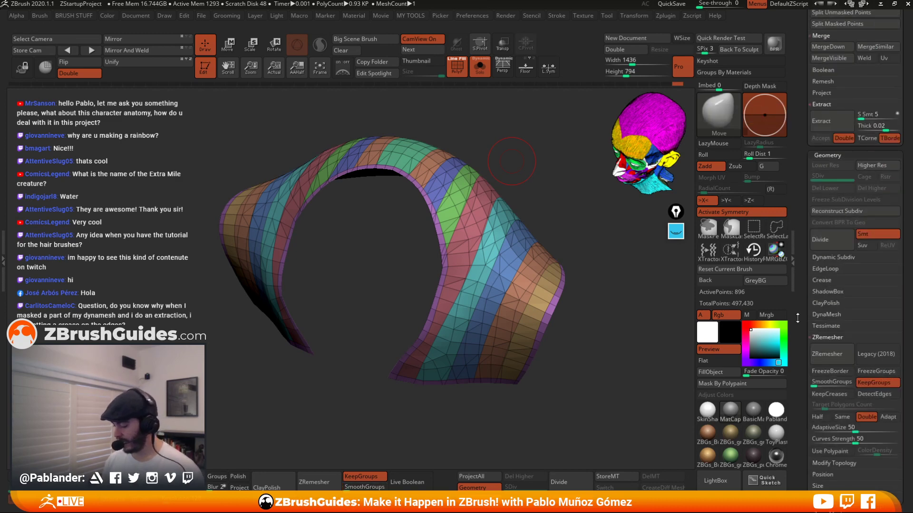
drag(801, 141, 806, 504)
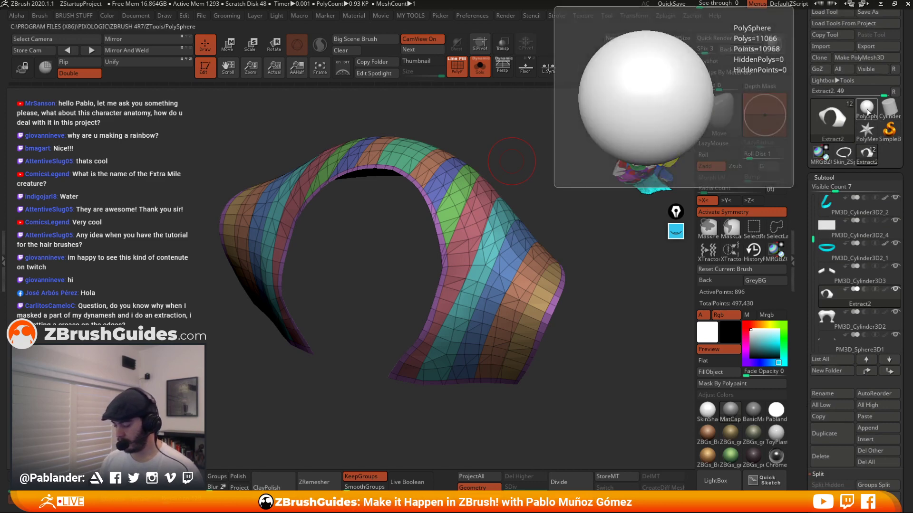
click(866, 109)
alt+right_drag(567, 276, 535, 272)
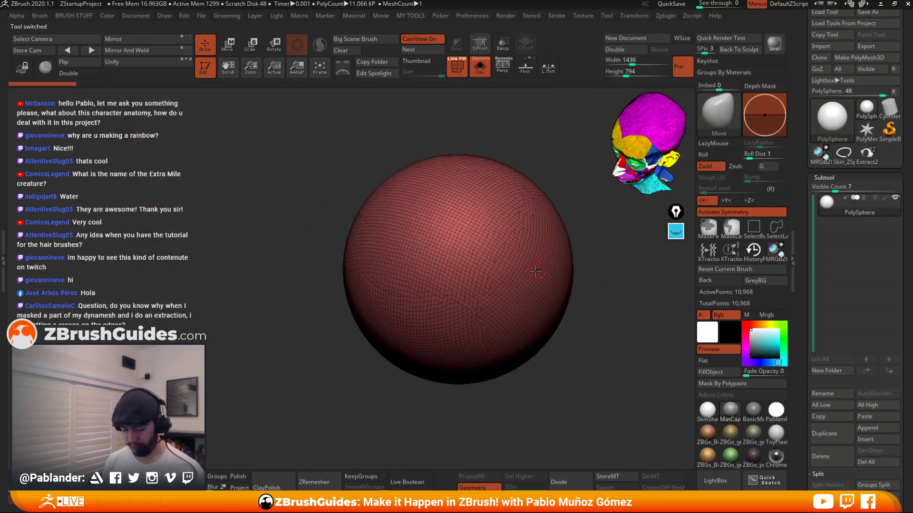
key(w)
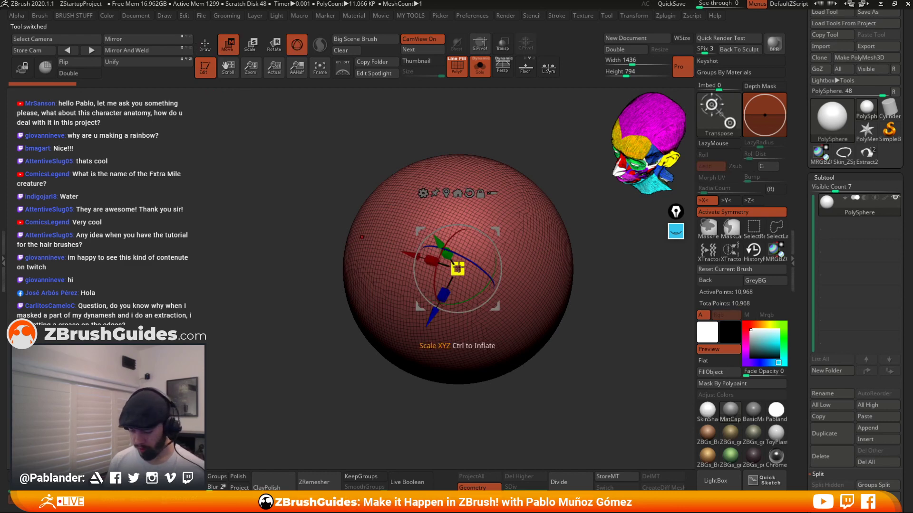
drag(457, 270, 396, 336)
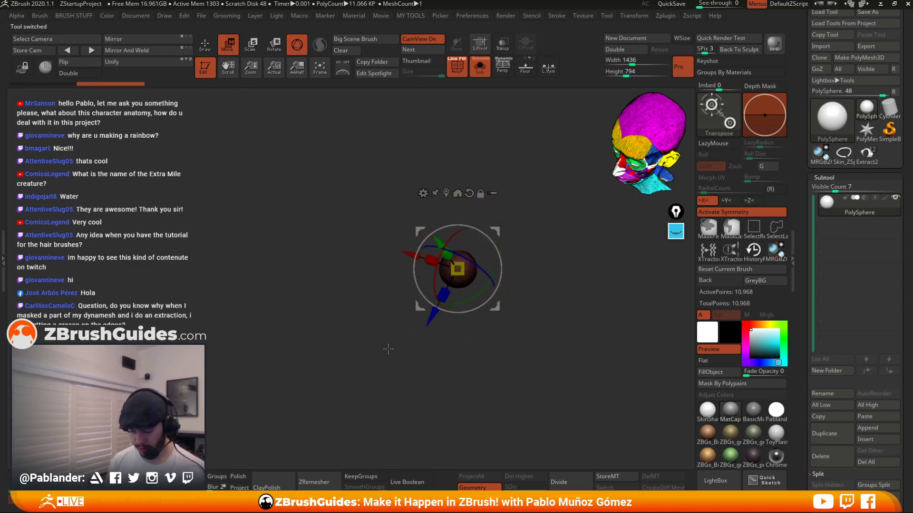
ctrl+drag(382, 373, 395, 398)
key(q)
alt+right_drag(475, 314, 531, 358)
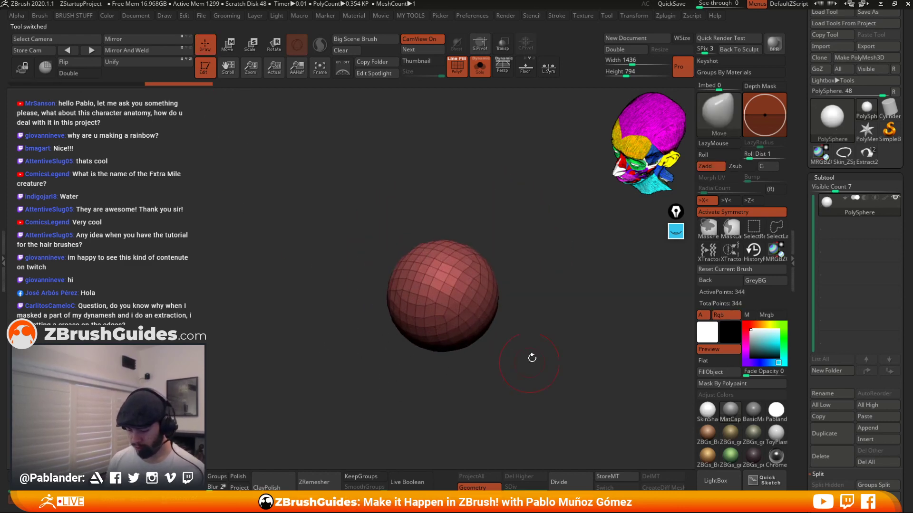
Slice the sphere into several polygroups with the SliceCurve brush, undoing the last slice.
mouse_move(534, 333)
alt+mouse_down()
mouse_move(548, 284)
mouse_move(553, 322)
mouse_move(546, 287)
alt+mouse_up()
ctrl+shift+drag(544, 154, 398, 351)
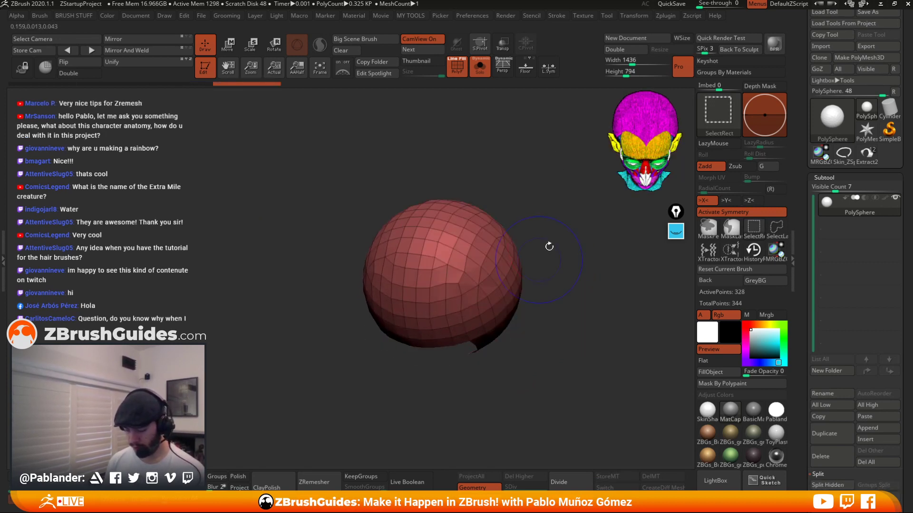
ctrl+shift+click(549, 246)
ctrl+shift+click(719, 114)
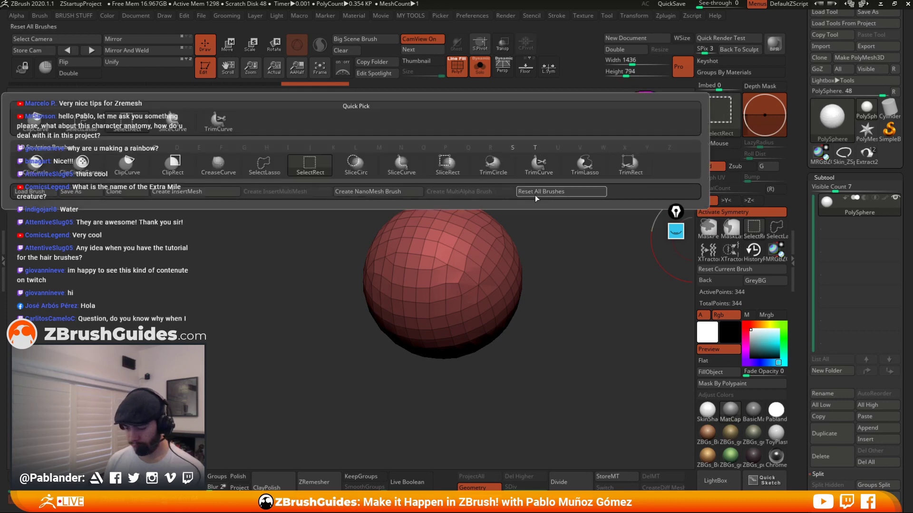
click(401, 166)
ctrl+shift+drag(559, 183, 339, 384)
ctrl+shift+drag(346, 159, 534, 387)
mouse_move(556, 322)
mouse_down()
mouse_move(564, 302)
mouse_move(556, 326)
mouse_move(538, 286)
mouse_move(511, 387)
mouse_up()
key(ctrl+z)
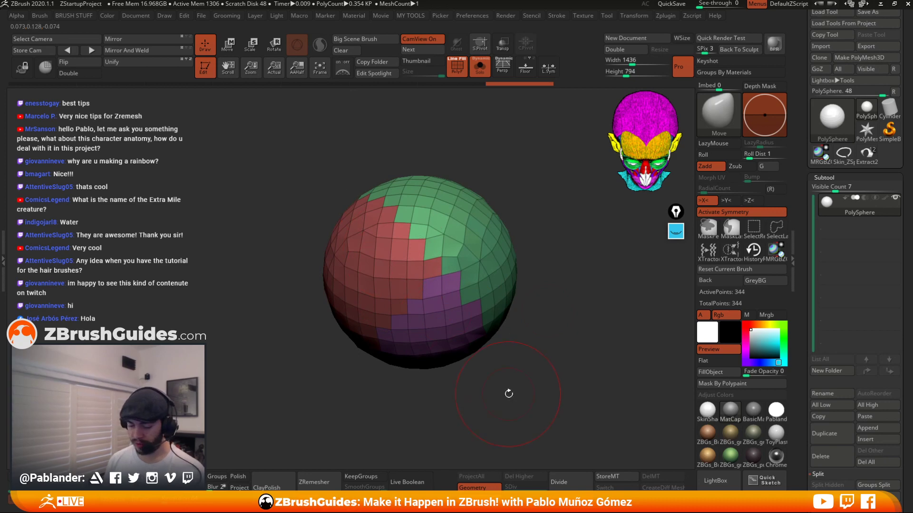
Try ZRemeshing the sliced sphere with KeepGroups enabled, then undo the remesh.
drag(854, 299, 867, 175)
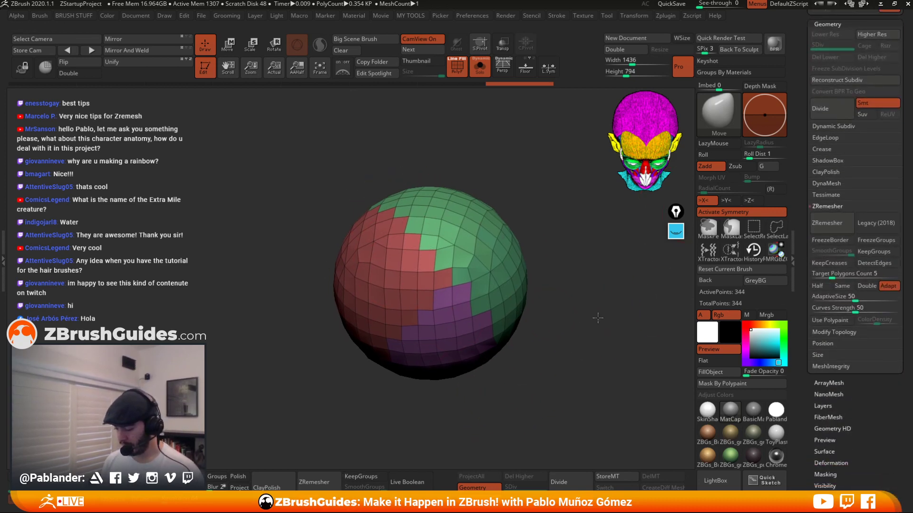
click(880, 252)
click(880, 253)
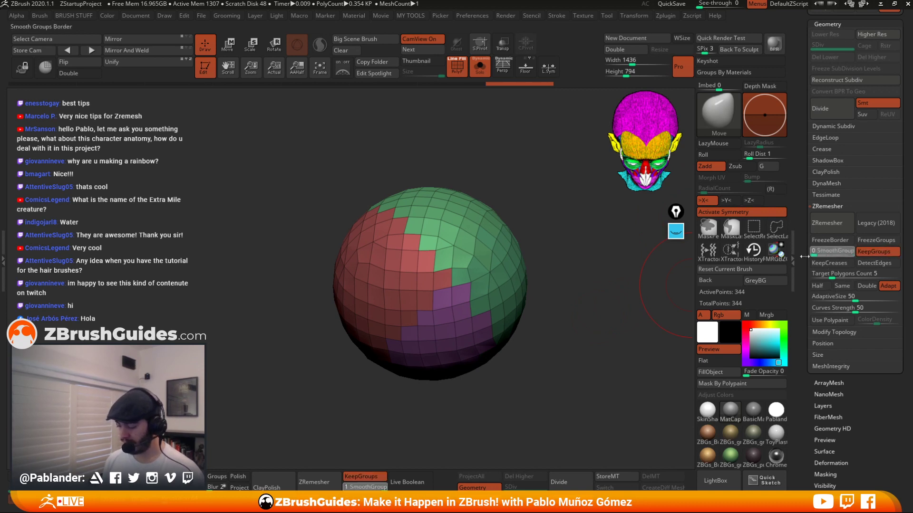
drag(550, 420, 589, 344)
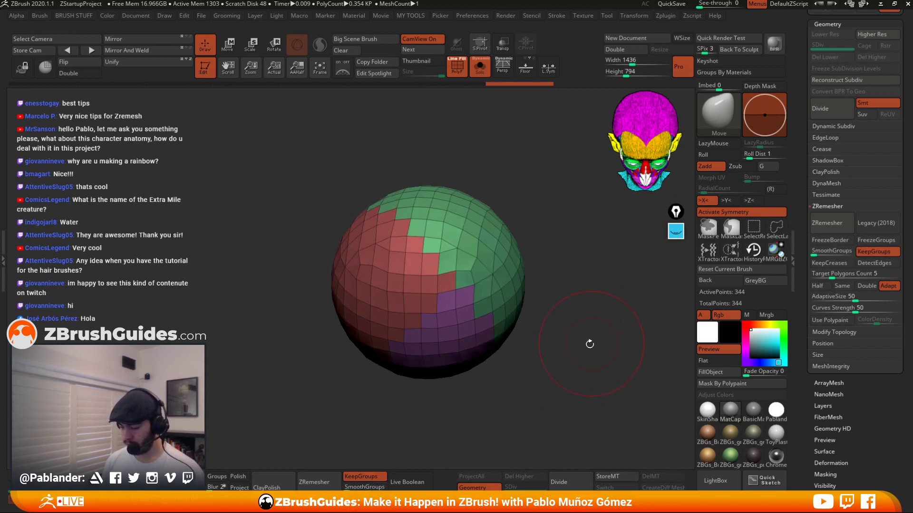
click(840, 224)
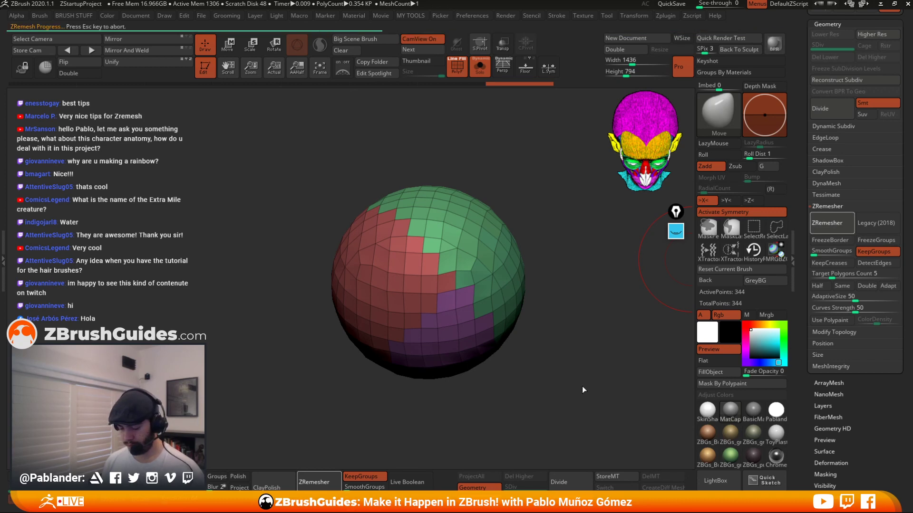
drag(584, 359, 581, 362)
key(ctrl+z)
Turn off symmetry and ZRemesh the sphere keeping its polygroups, then undo the remesh.
click(743, 211)
click(831, 227)
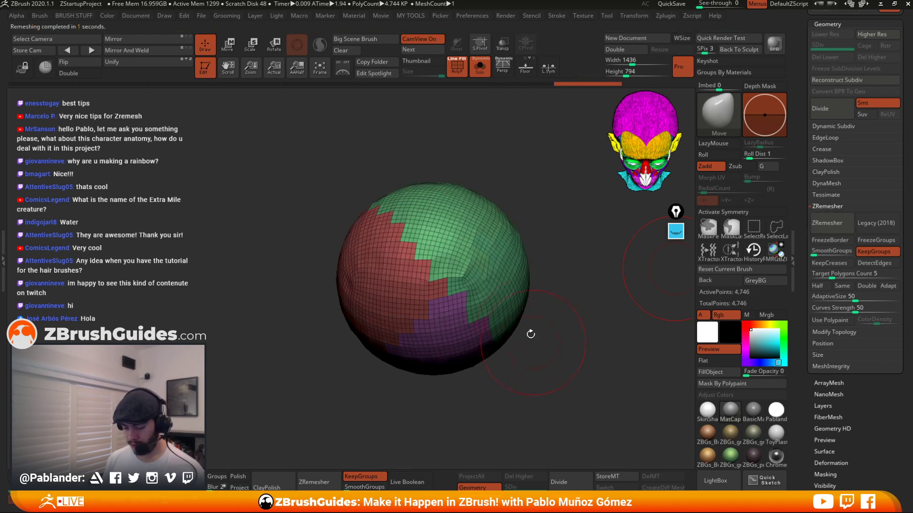
ctrl+right_drag(479, 317, 486, 334)
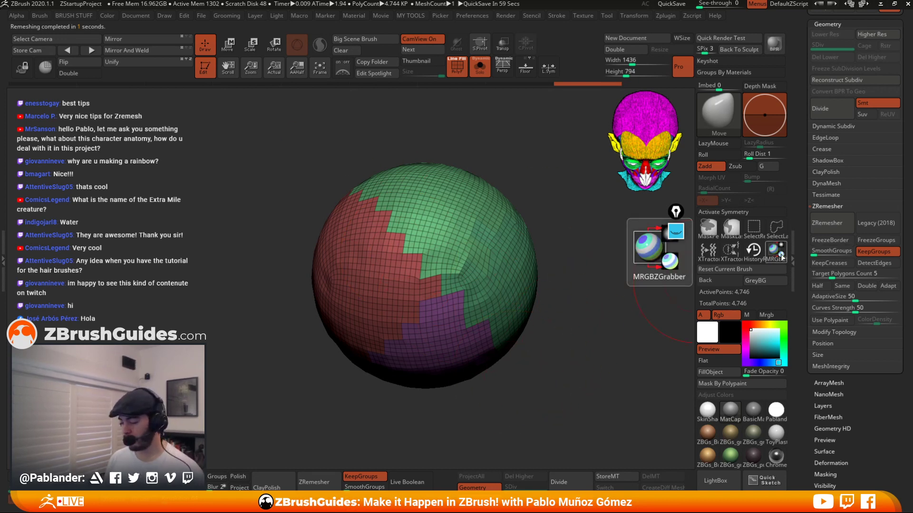
key(ctrl+z)
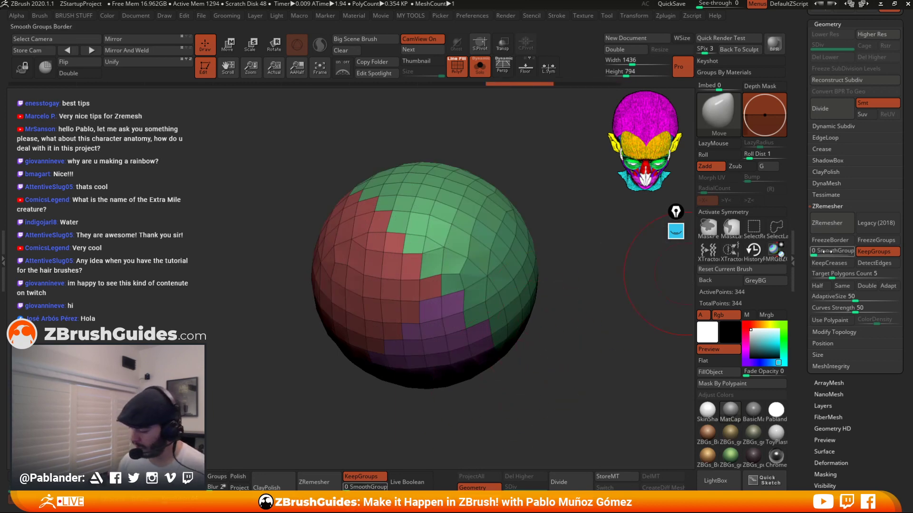
Raise the SmoothGroups value, then try Polish By Groups on the sphere and undo the polish.
drag(826, 253, 854, 255)
drag(512, 337, 559, 341)
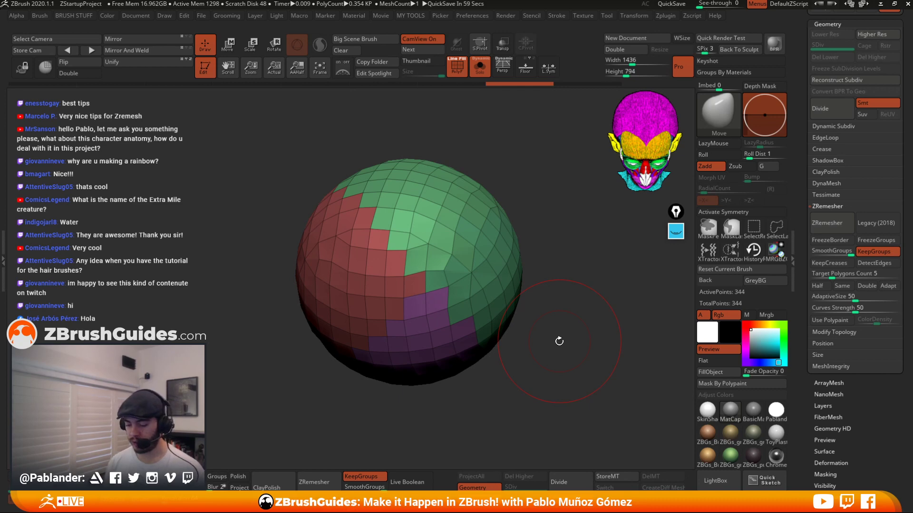
key(m)
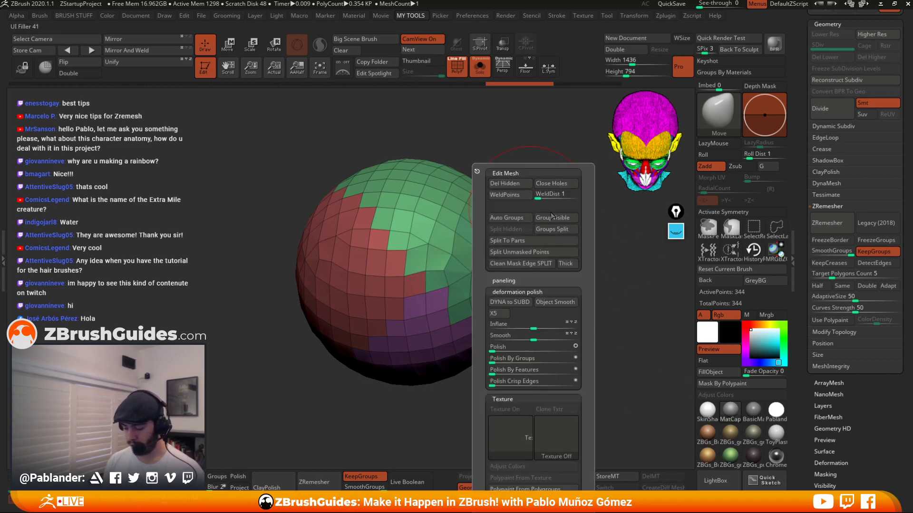
drag(499, 363, 508, 360)
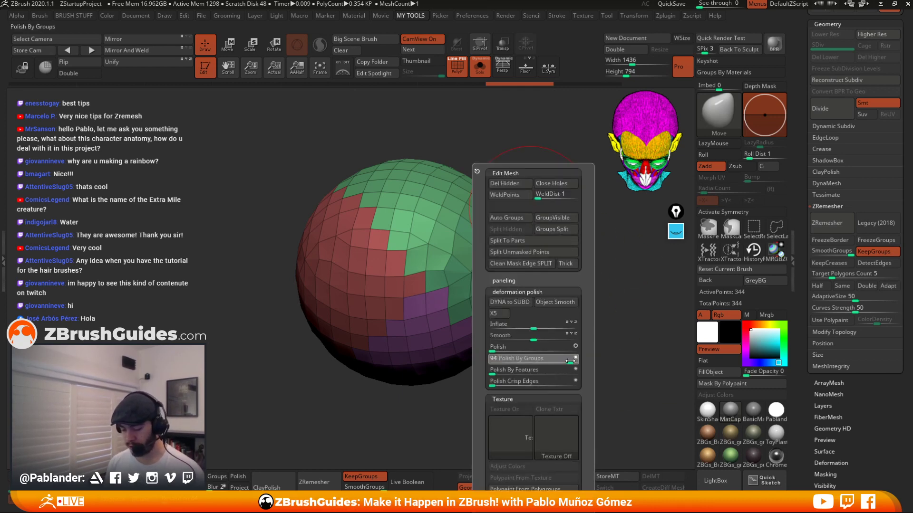
drag(569, 361, 573, 361)
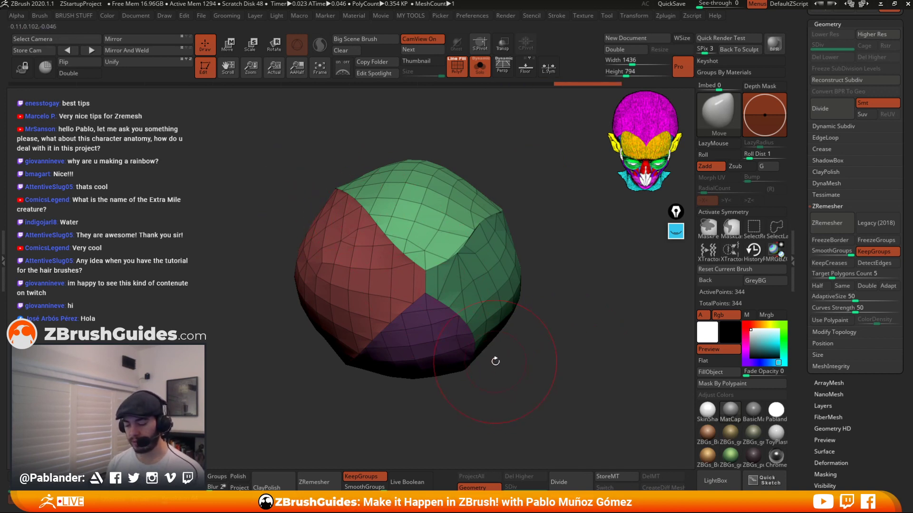
key(ctrl+z)
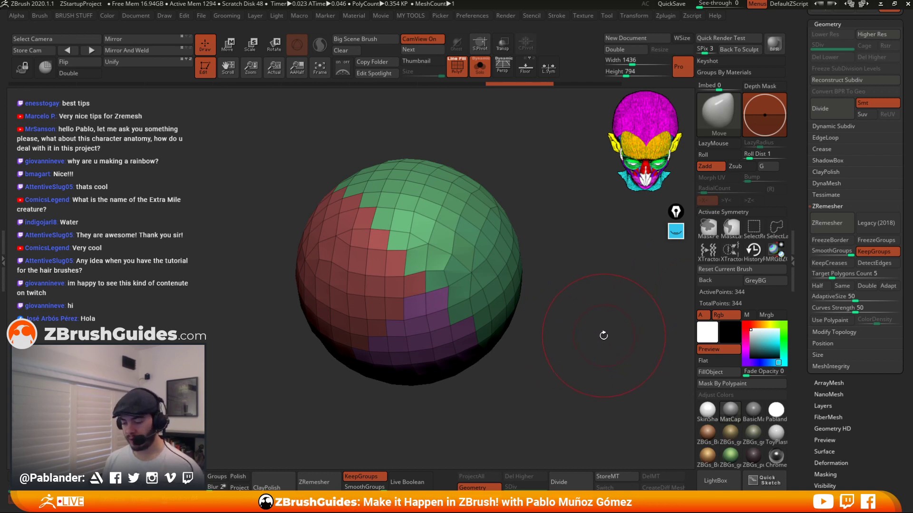
ZRemesh the sphere with the smoothed group borders, then switch back to the cuff extraction tool.
click(832, 223)
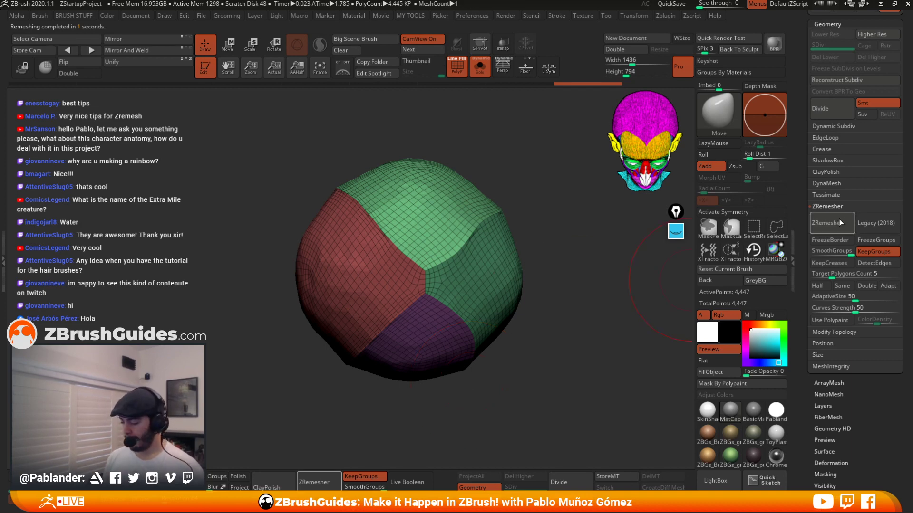
scroll(811, 179, up, 10)
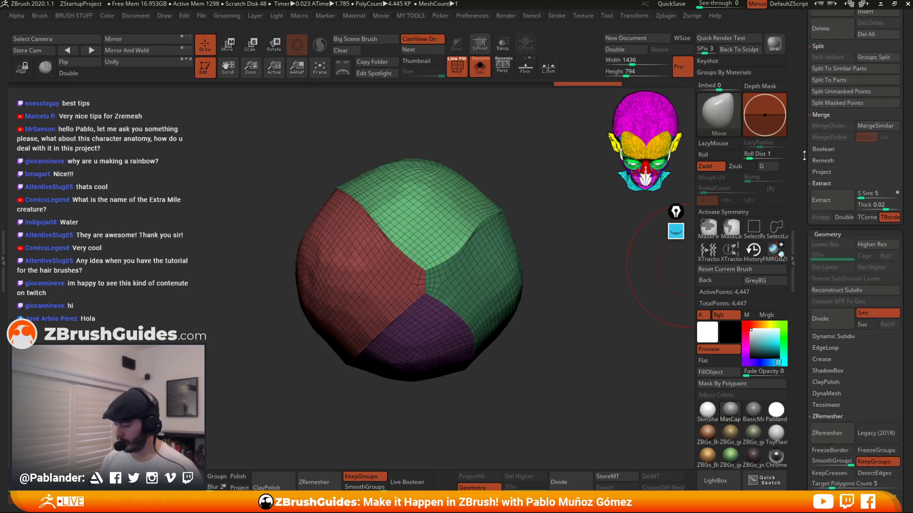
click(866, 117)
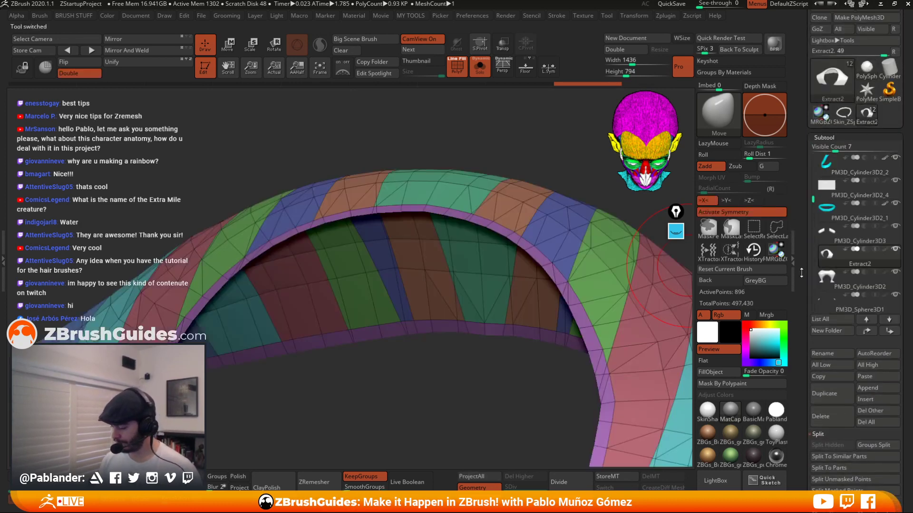
ZRemesh the extracted cuff piece with KeepGroups, then undo the remesh.
scroll(870, 161, down, 10)
ctrl+right_drag(628, 273, 484, 286)
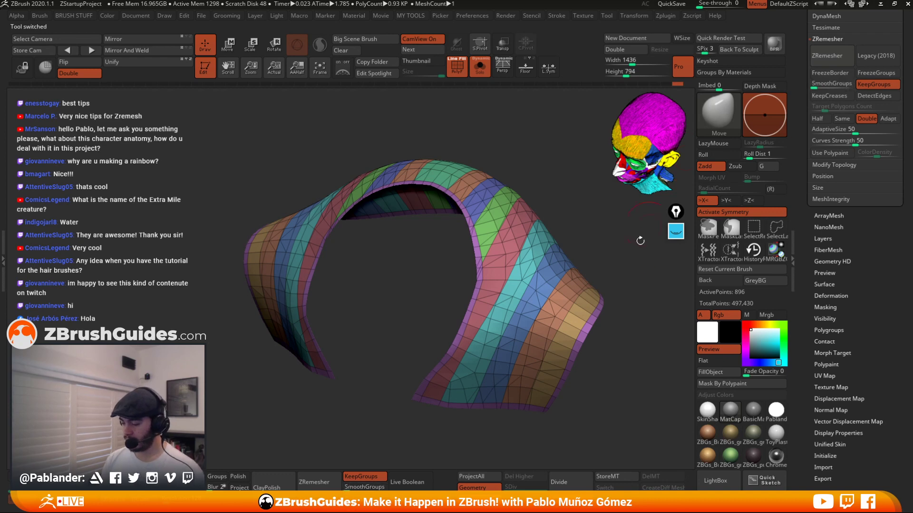
drag(878, 235, 877, 331)
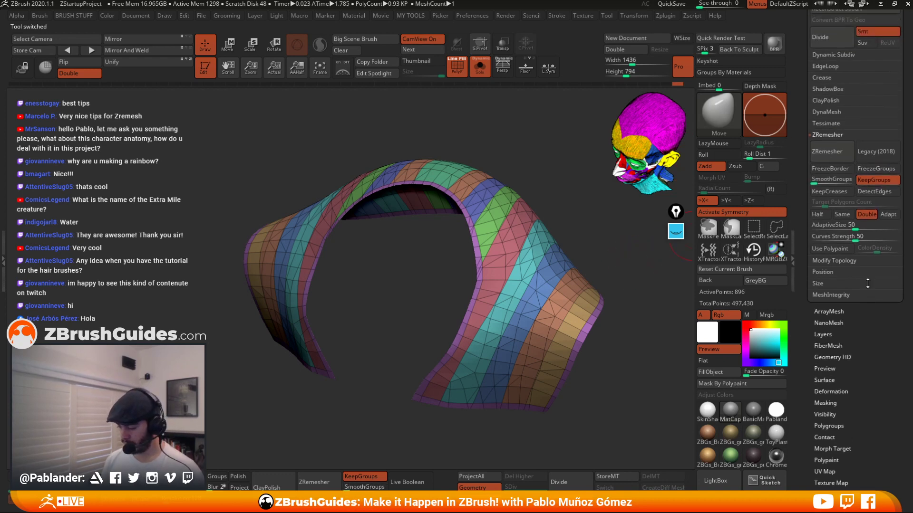
click(841, 150)
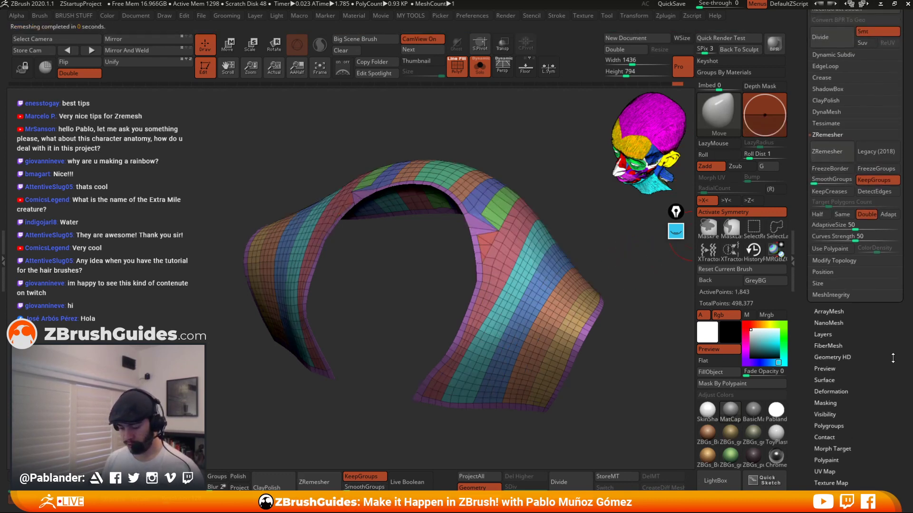
drag(595, 342, 483, 231)
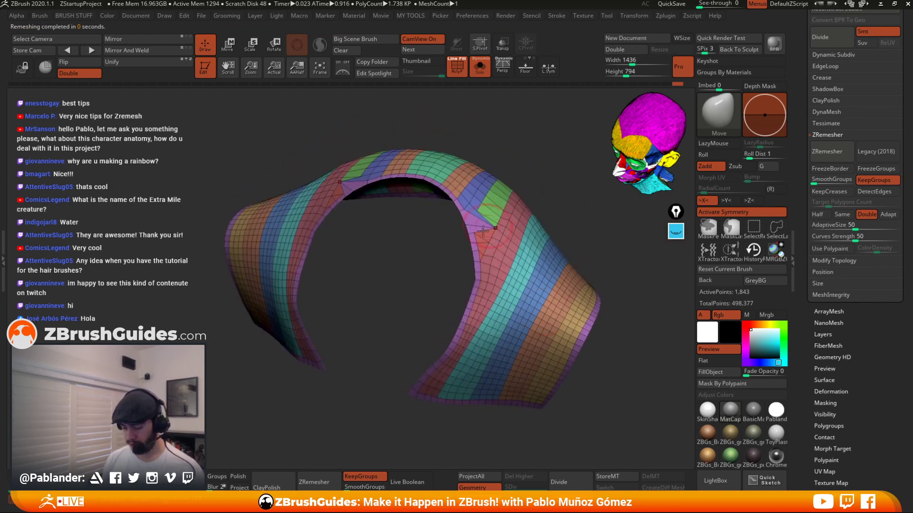
key(ctrl+z)
Try smoothing the cuff's surface with brush strokes.
mouse_move(516, 263)
ctrl+right_down()
mouse_move(513, 285)
mouse_move(503, 266)
mouse_move(508, 239)
mouse_move(494, 245)
ctrl+right_up()
right_click(507, 237)
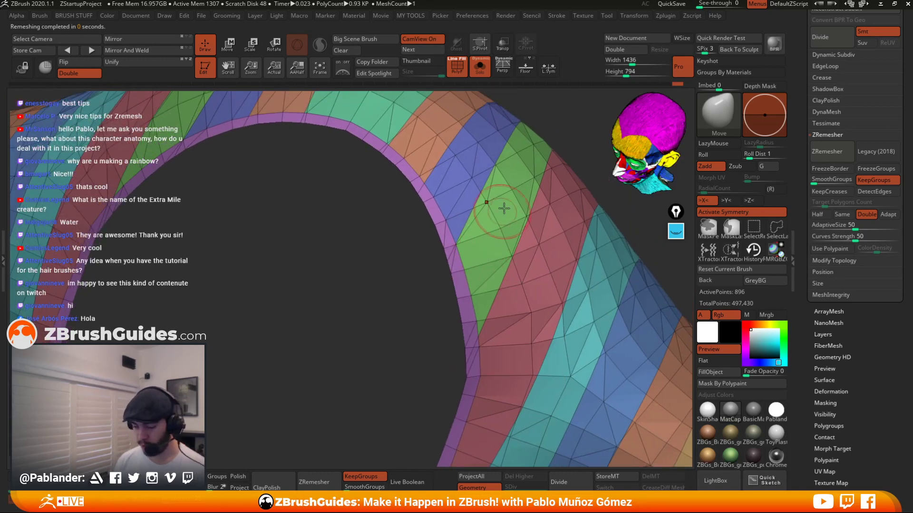
key(shift)
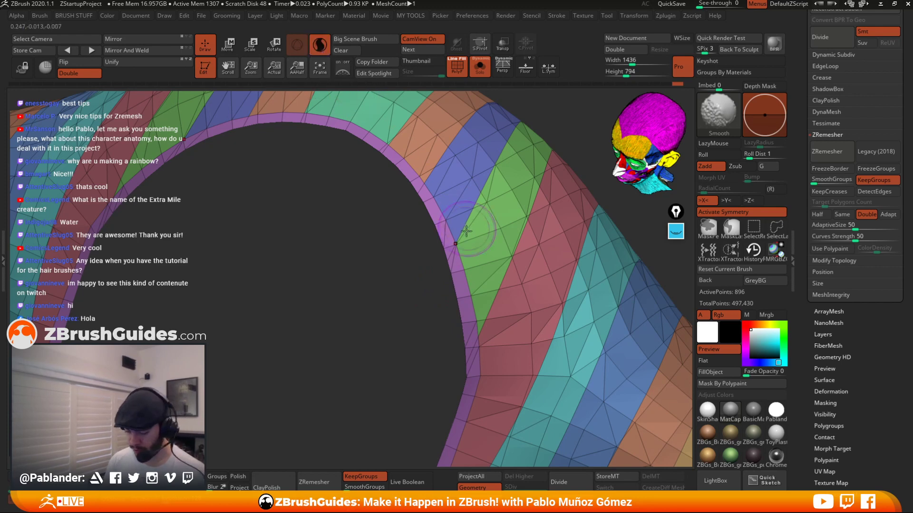
right_click(473, 209)
drag(474, 220, 472, 220)
key(shift)
right_click(473, 208)
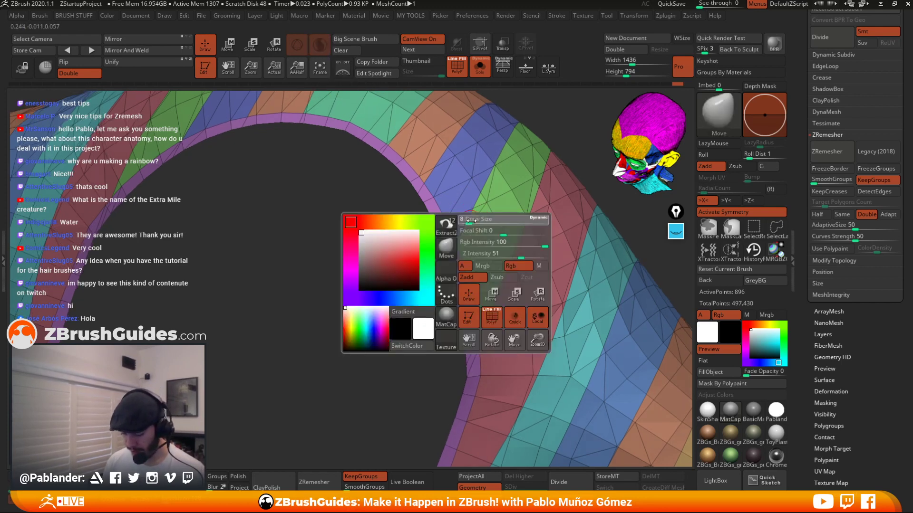
key(shift)
mouse_move(460, 242)
mouse_down()
mouse_move(490, 193)
mouse_move(469, 281)
mouse_move(483, 321)
mouse_up()
drag(428, 307, 447, 267)
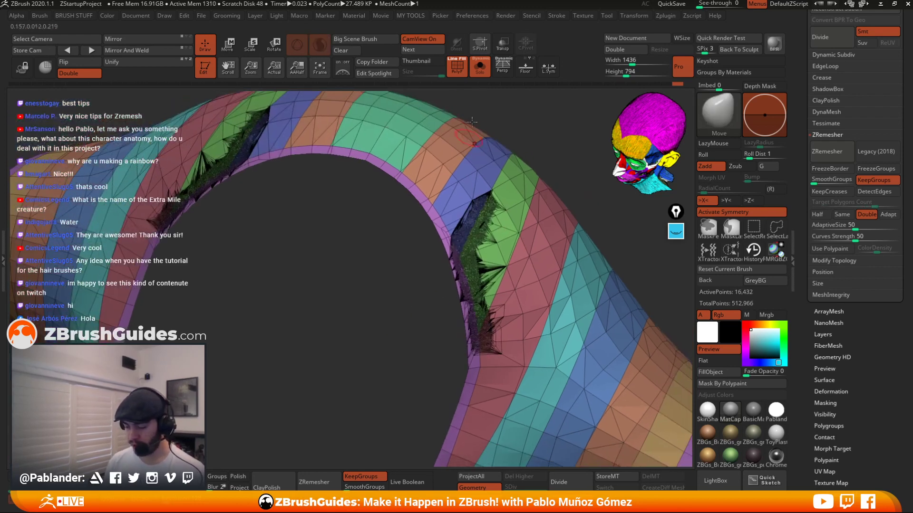
Toggle the polyframe display on and off to inspect the cuff's wireframe from several angles.
click(462, 64)
click(462, 64)
click(462, 64)
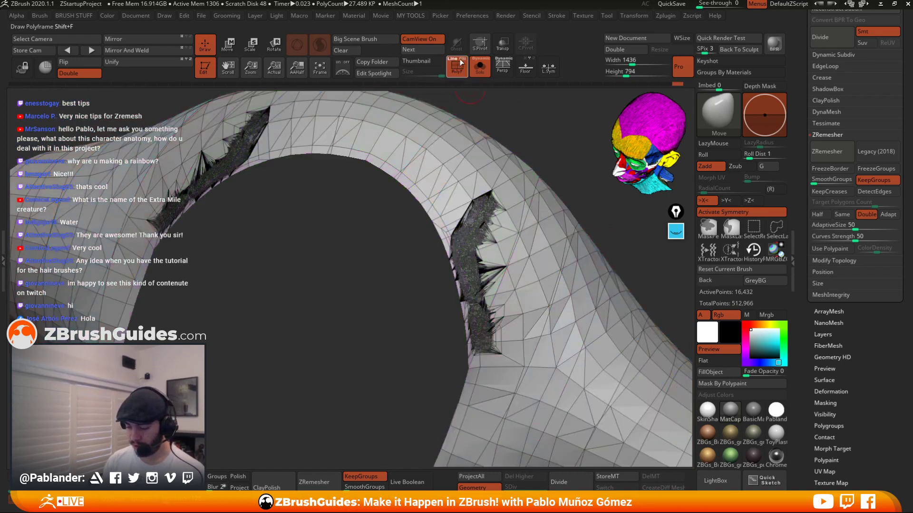
click(462, 64)
click(463, 64)
click(464, 64)
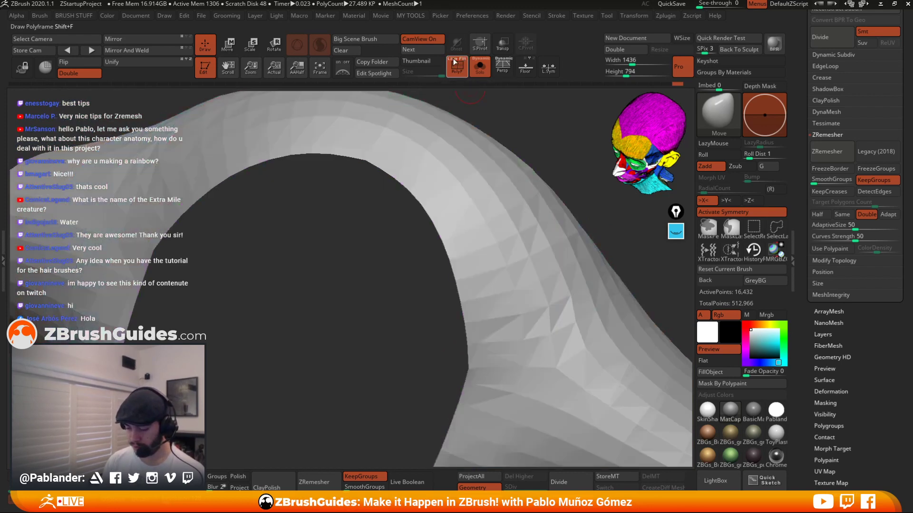
click(463, 64)
click(461, 65)
alt+drag(544, 181, 534, 119)
click(459, 65)
drag(540, 168, 618, 209)
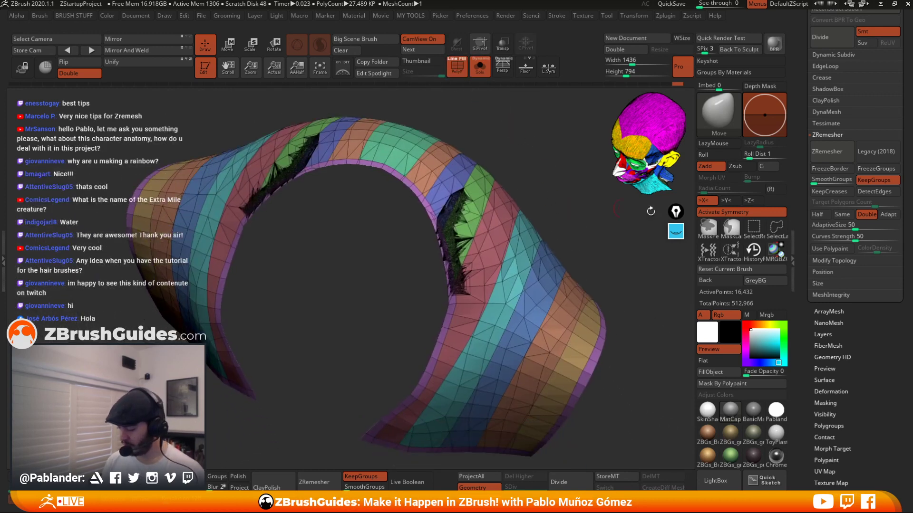
ZRemesh the cuff, then undo the remesh.
click(846, 158)
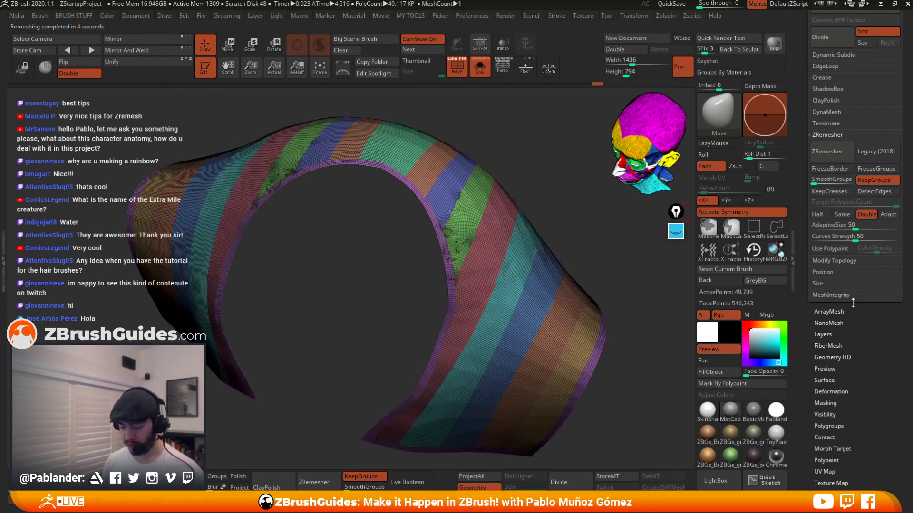
ctrl+right_drag(470, 266, 464, 233)
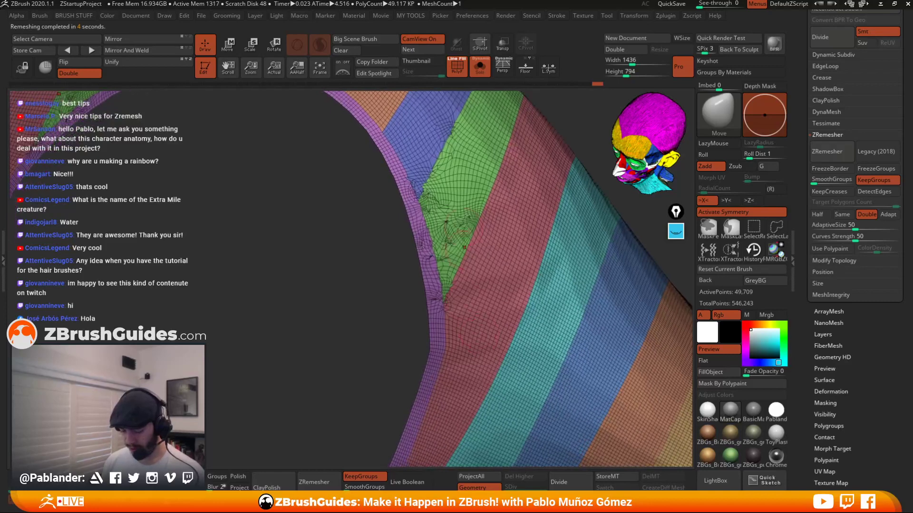
key(ctrl+z)
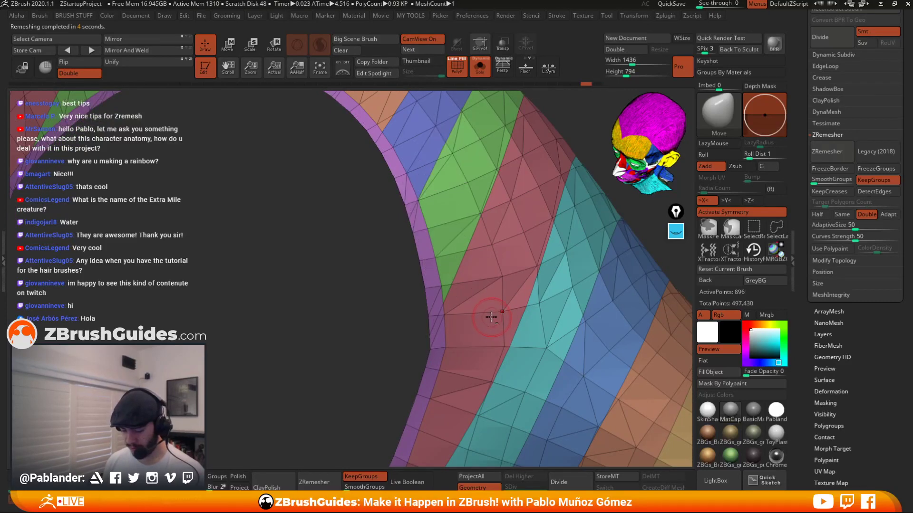
ZRemesh the cuff with the current ZRemesher settings and orbit around the result.
ctrl+right_drag(491, 317, 575, 209)
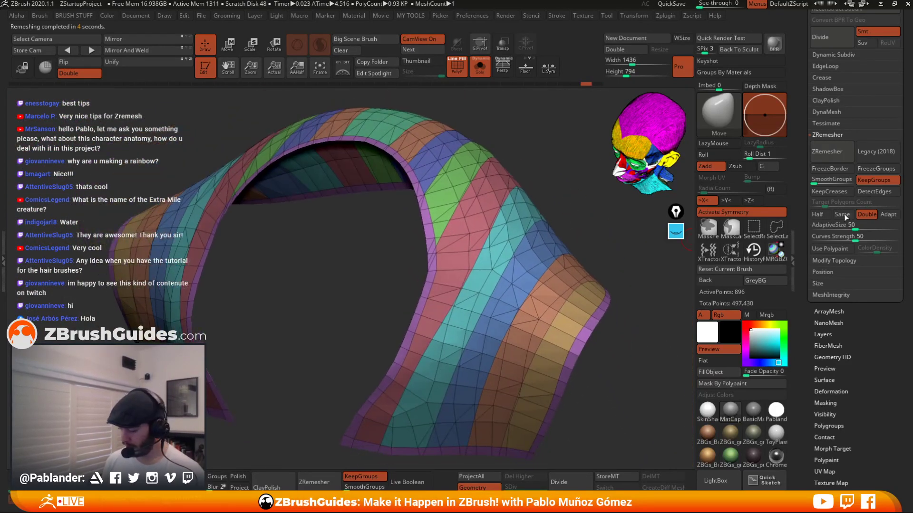
click(851, 152)
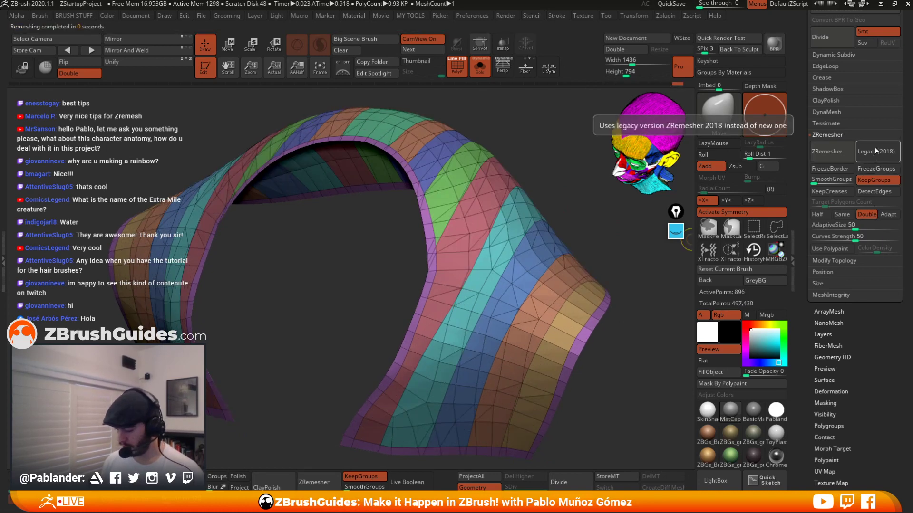
click(850, 151)
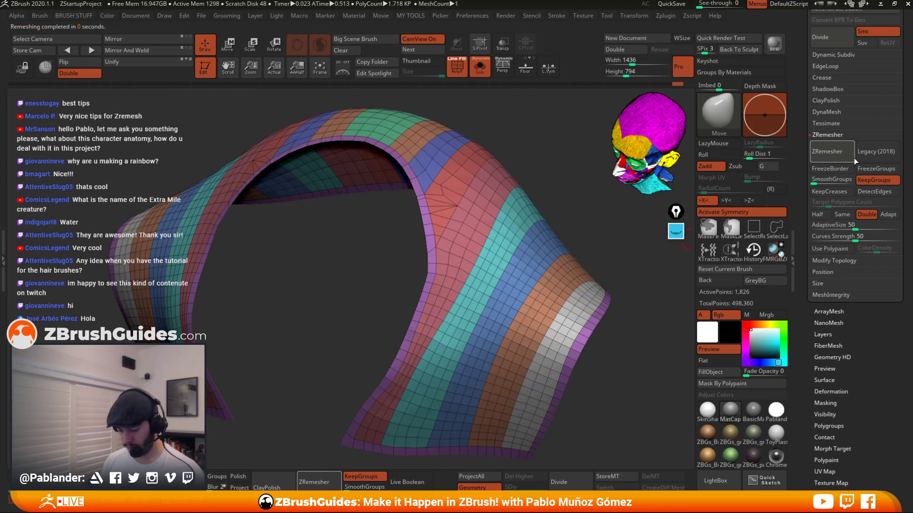
drag(627, 301, 637, 278)
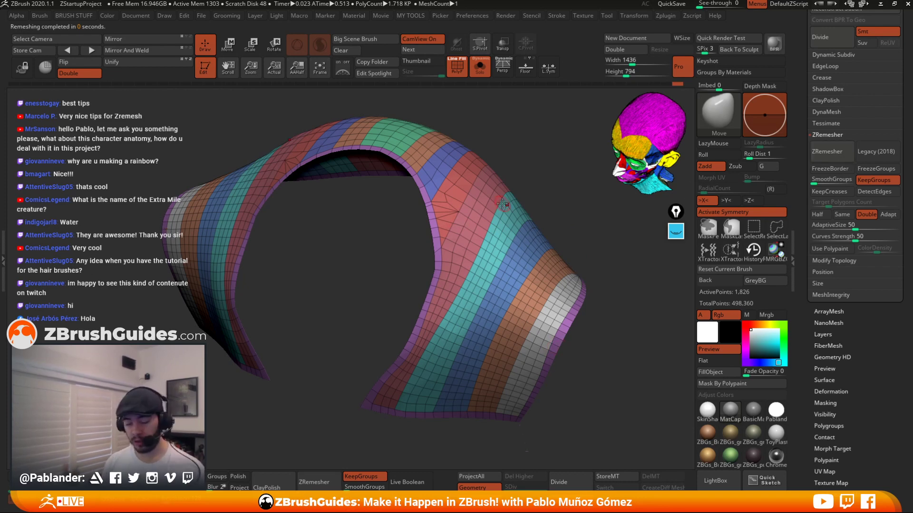
drag(589, 247, 489, 202)
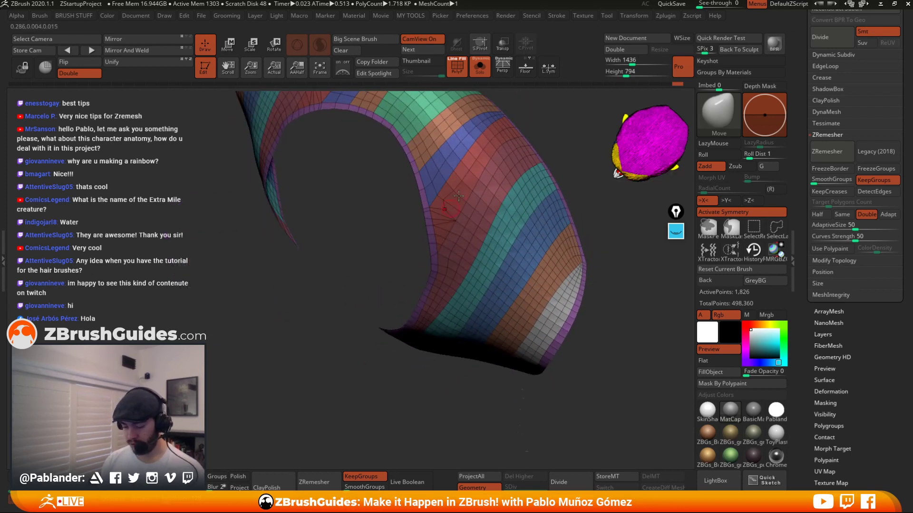
drag(461, 233, 564, 213)
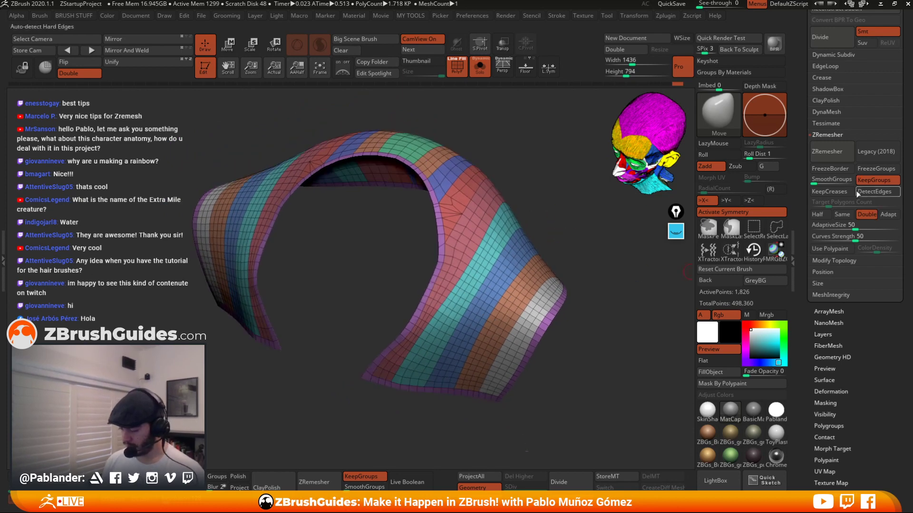
Set ZRemesher to Double polygon count and remesh the cuff twice, undoing each result.
click(865, 215)
click(827, 151)
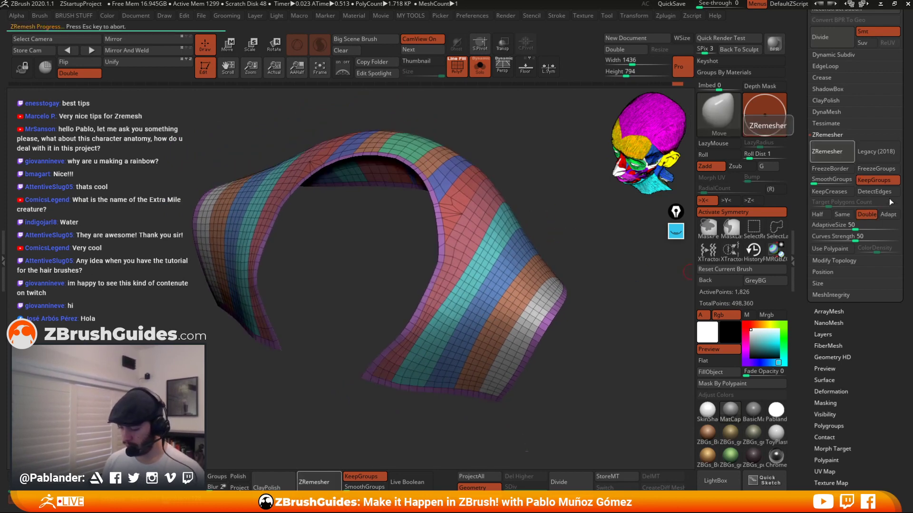
click(836, 156)
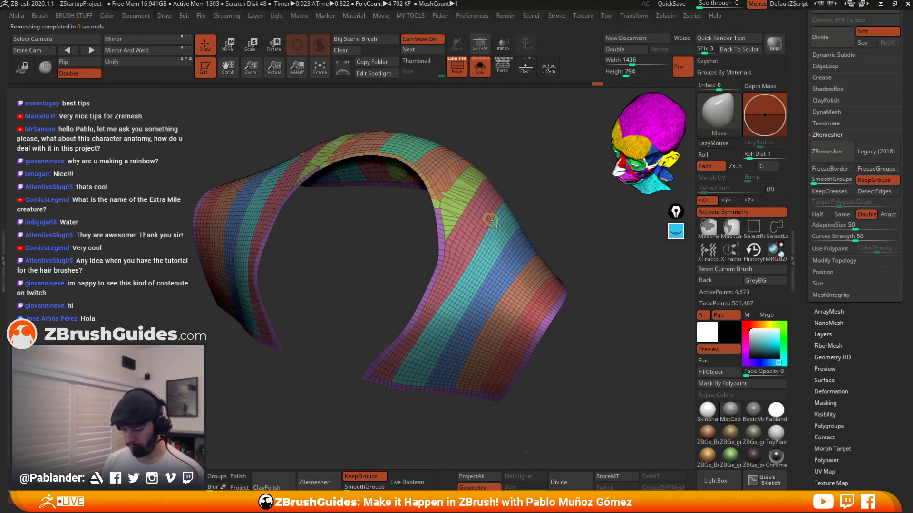
key(ctrl+z)
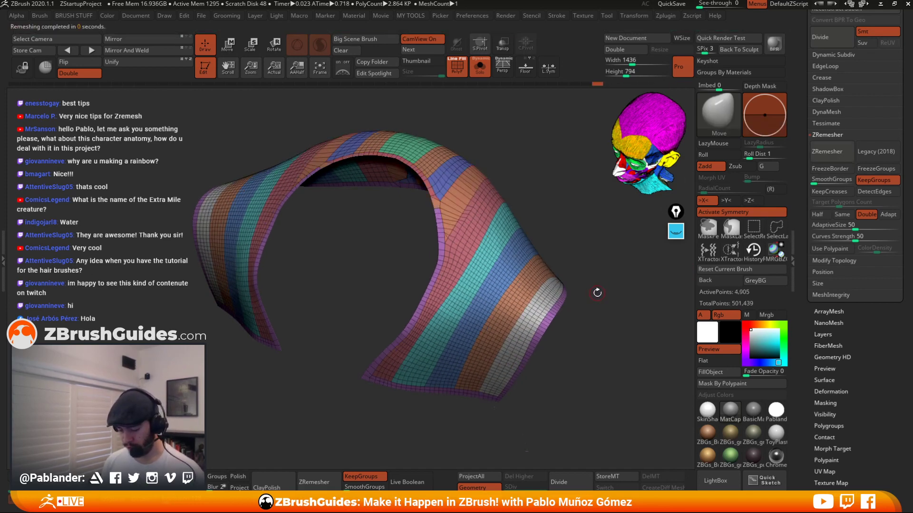
click(831, 159)
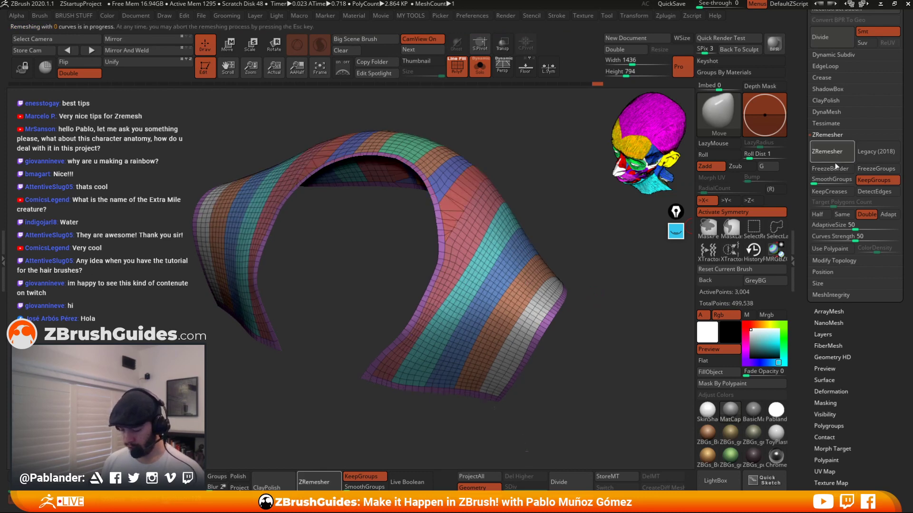
key(ctrl+z)
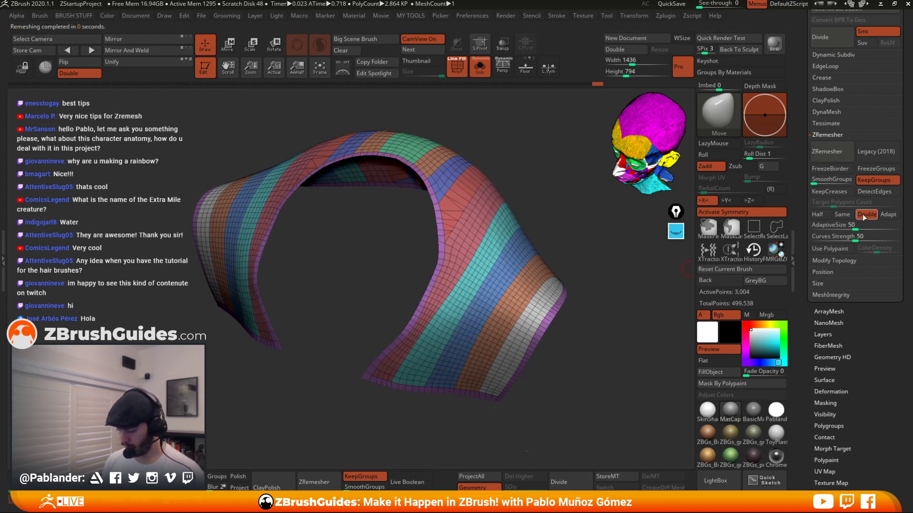
Switch ZRemesher to Same polygon count, remesh the cuff, adjust SmoothGroups, and undo the remeshes.
click(842, 214)
click(831, 152)
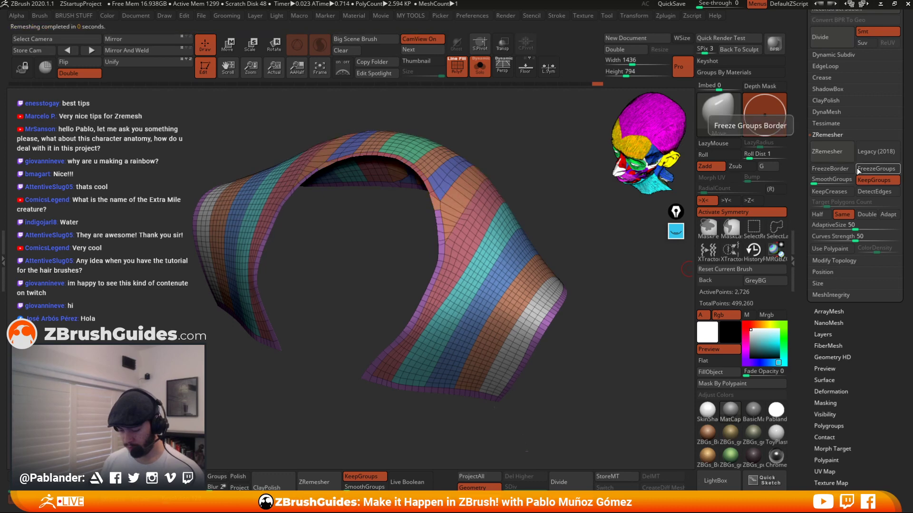
key(ctrl+z)
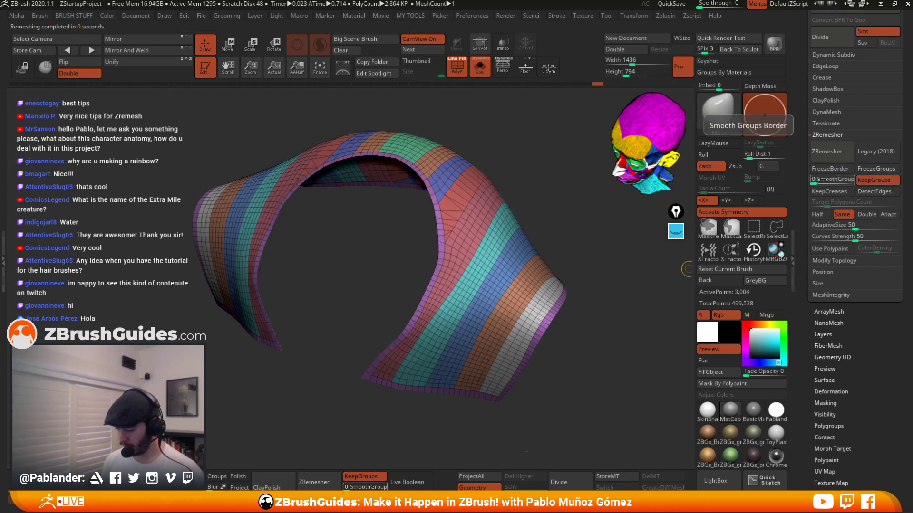
click(841, 155)
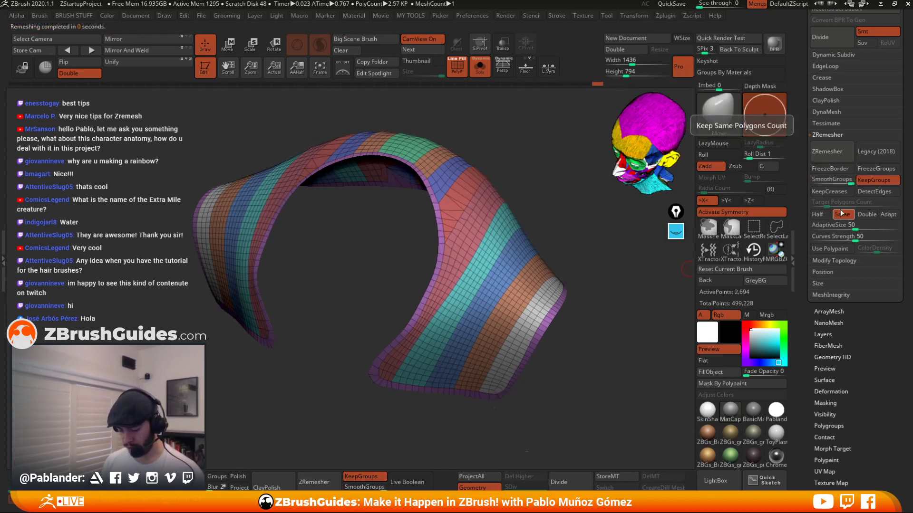
drag(843, 182, 809, 182)
key(ctrl+z)
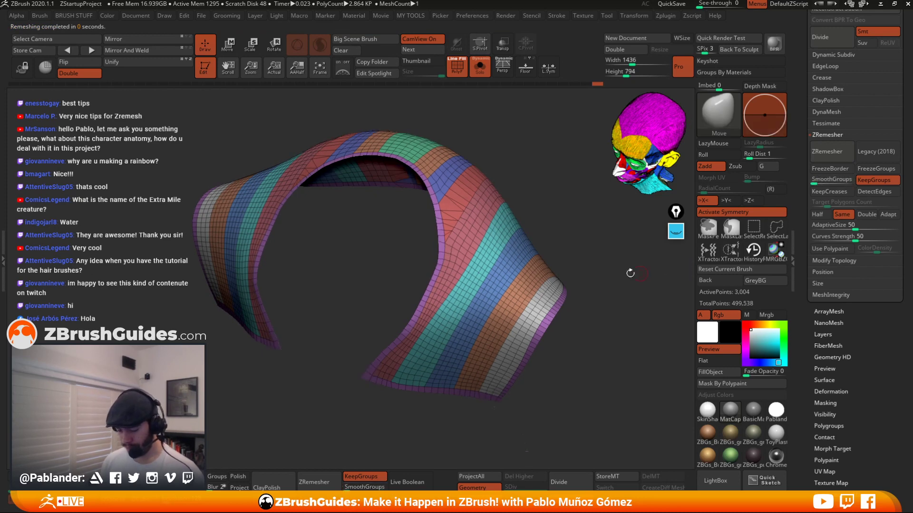
Orbit around the remeshed cuff to examine its edge loops and group borders.
ctrl+right_drag(566, 283, 570, 301)
drag(570, 301, 570, 302)
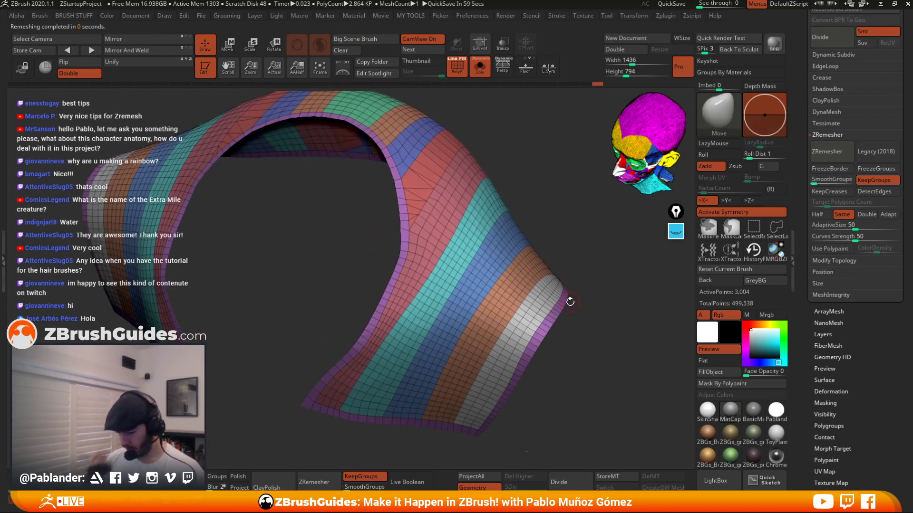
drag(555, 226, 587, 248)
ctrl+right_drag(445, 267, 482, 233)
mouse_move(587, 302)
mouse_down()
mouse_move(552, 296)
mouse_move(566, 290)
mouse_move(572, 303)
mouse_up()
drag(561, 224, 525, 298)
drag(376, 331, 483, 199)
right_drag(483, 199, 485, 194)
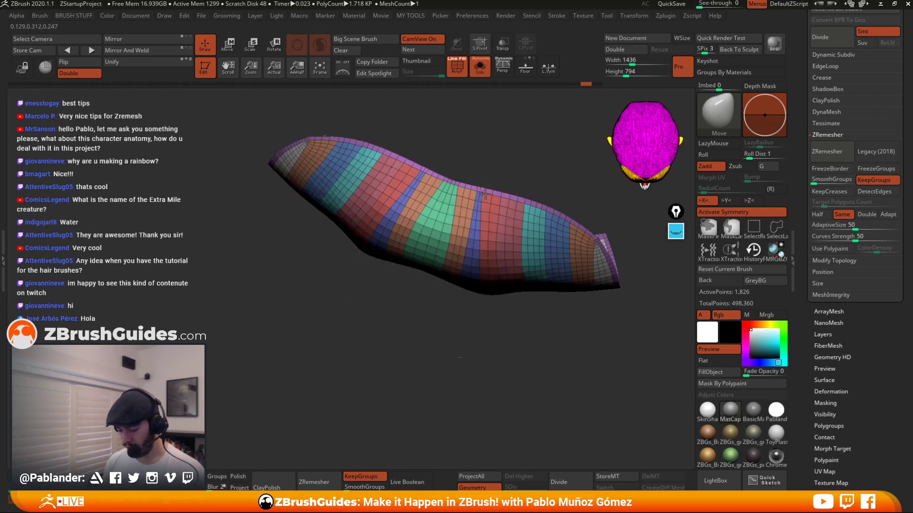
shift+drag(486, 198, 480, 202)
key(ctrl+z)
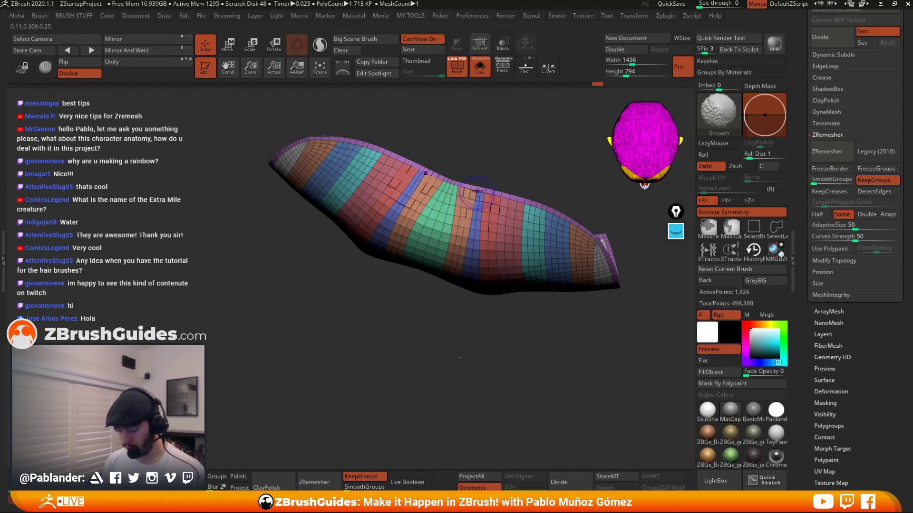
mouse_move(477, 191)
right_down()
mouse_move(542, 254)
mouse_move(525, 248)
right_up()
shift+drag(523, 245, 511, 241)
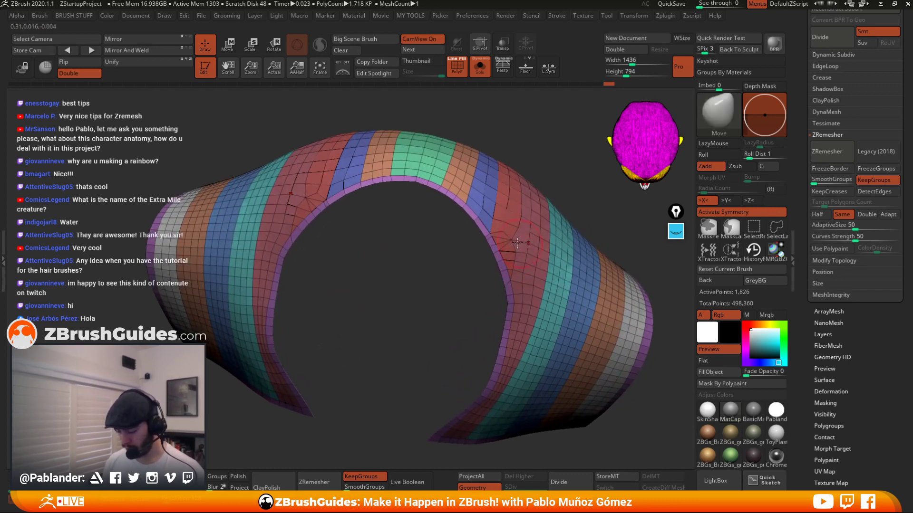
mouse_move(521, 241)
right_down()
mouse_move(503, 252)
mouse_move(510, 290)
mouse_move(500, 329)
right_up()
key(ctrl+z)
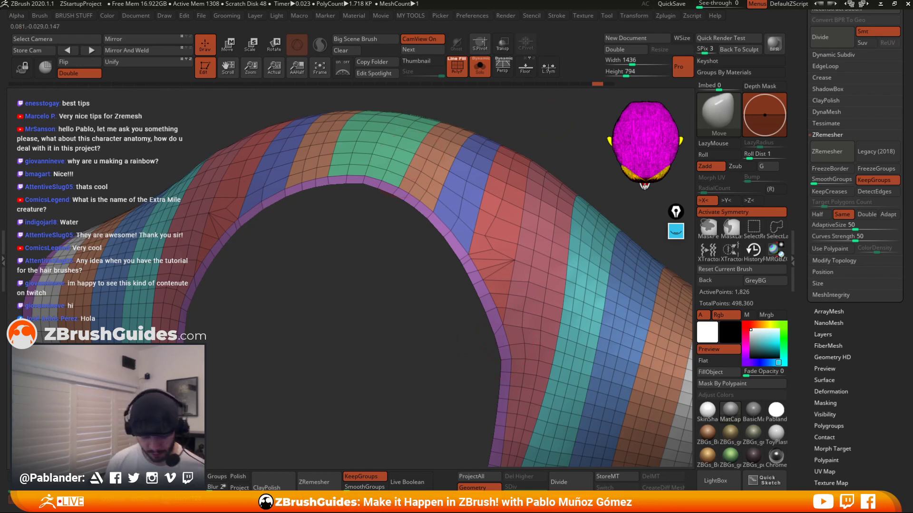
Switch to the ZModeler brush and delete a polygon on the cuff's inner edge.
key(b)
key(z)
key(m)
drag(481, 248, 483, 277)
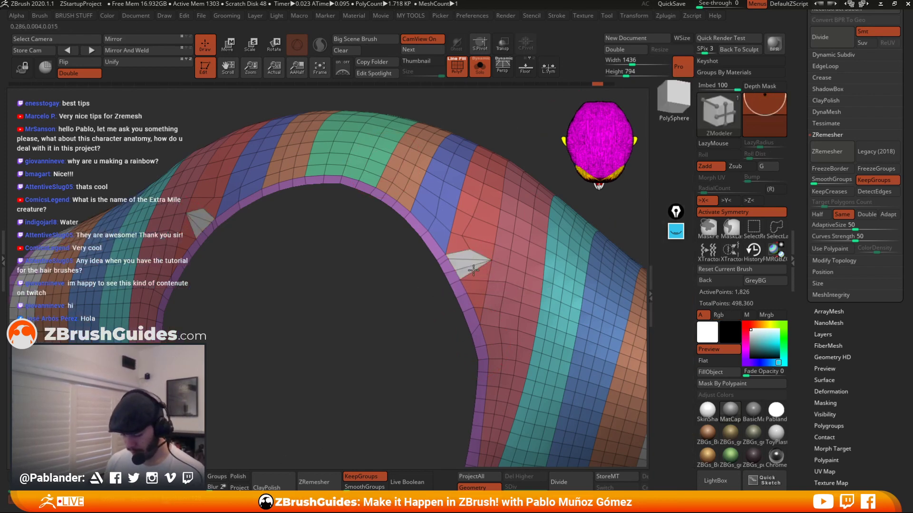
alt+click(475, 272)
mouse_move(478, 267)
ctrl+right_down()
mouse_move(488, 295)
mouse_move(489, 287)
mouse_move(479, 302)
ctrl+right_up()
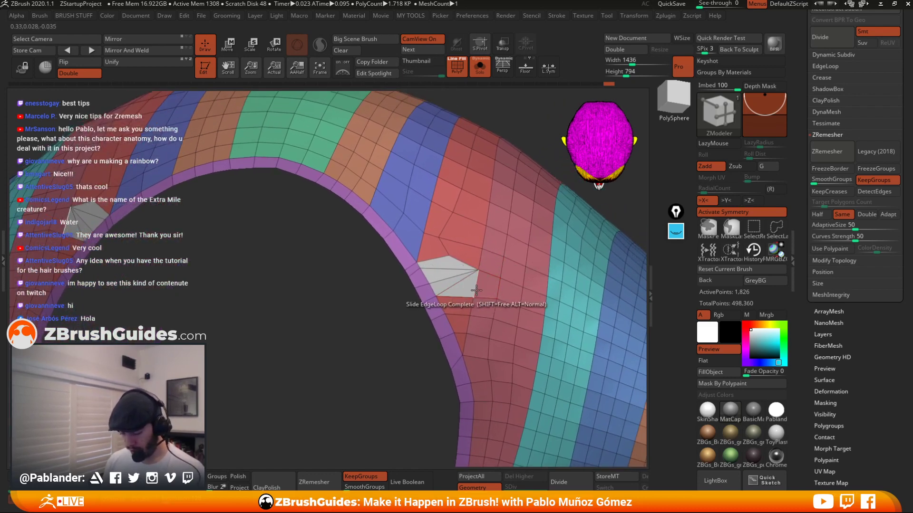
key(space)
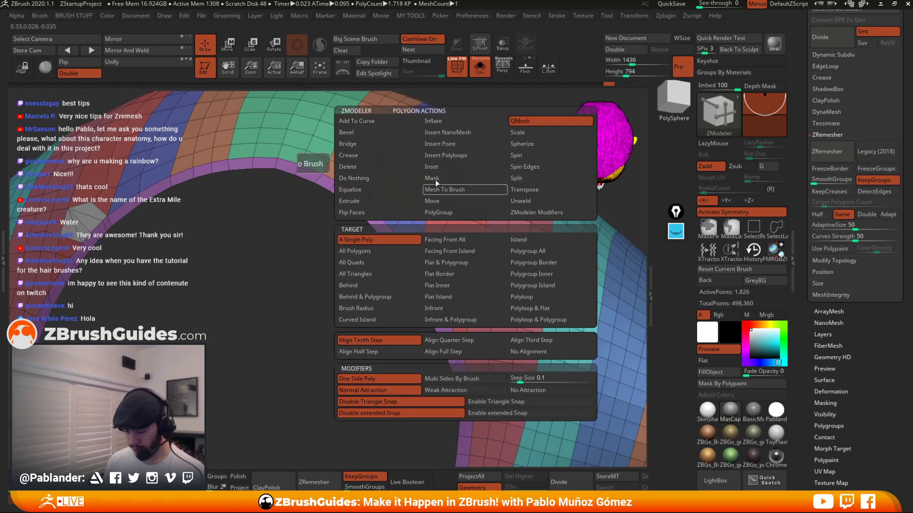
click(364, 165)
click(447, 276)
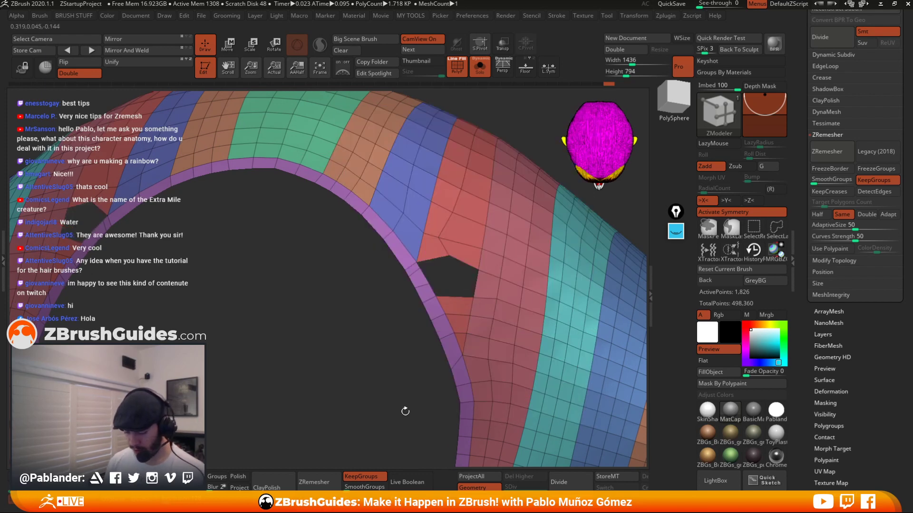
Delete an adjacent polygon to widen the hole in the cuff.
right_drag(393, 383, 393, 397)
key(space)
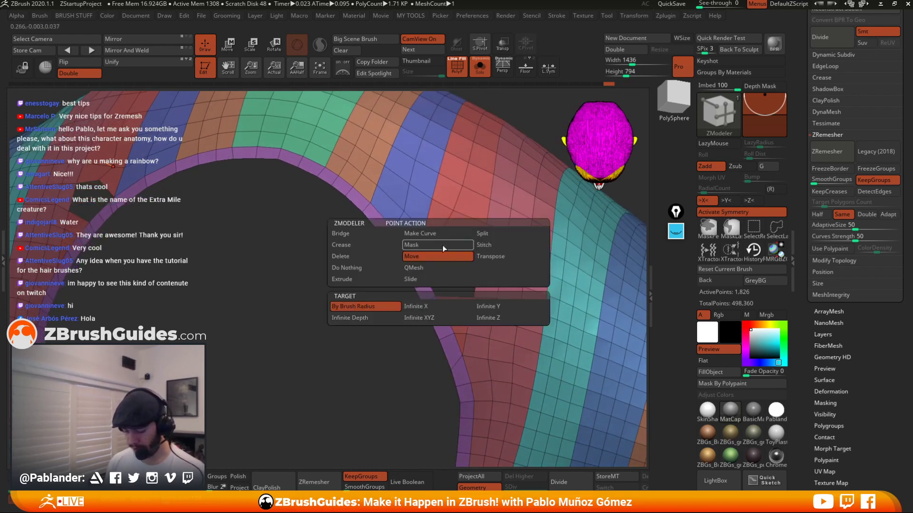
click(411, 280)
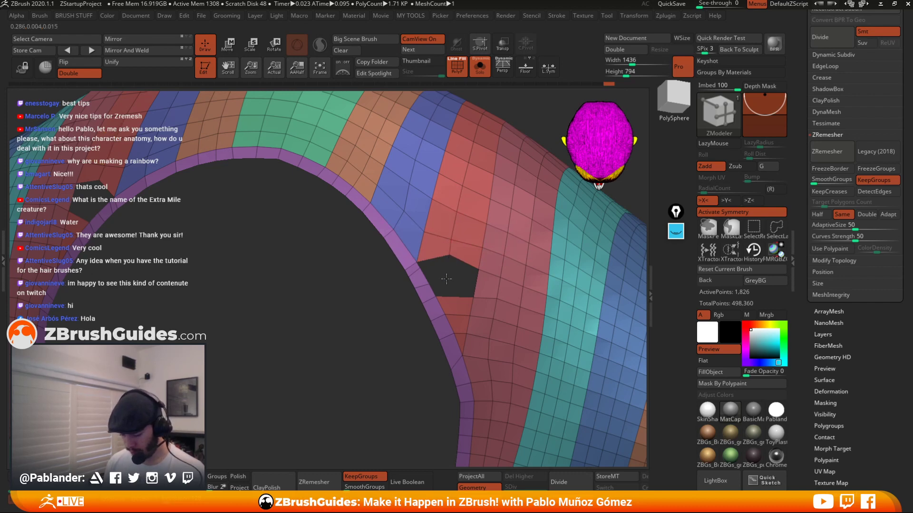
ctrl+right_drag(493, 280, 497, 282)
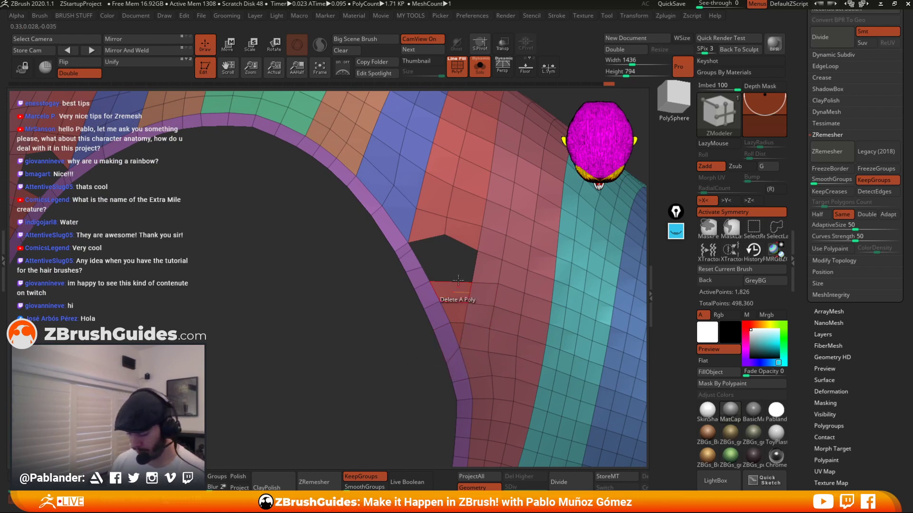
Bridge two edges across the hole with the ZModeler Bridge edge action.
key(space)
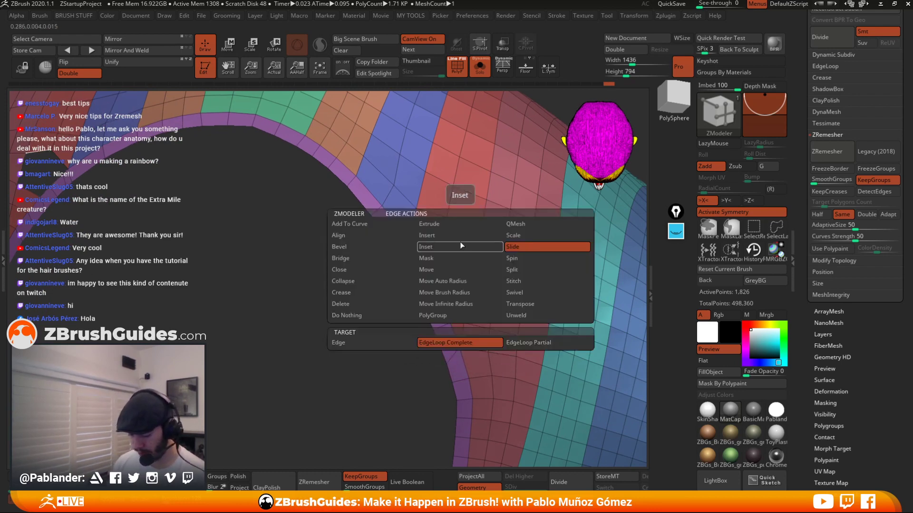
click(366, 261)
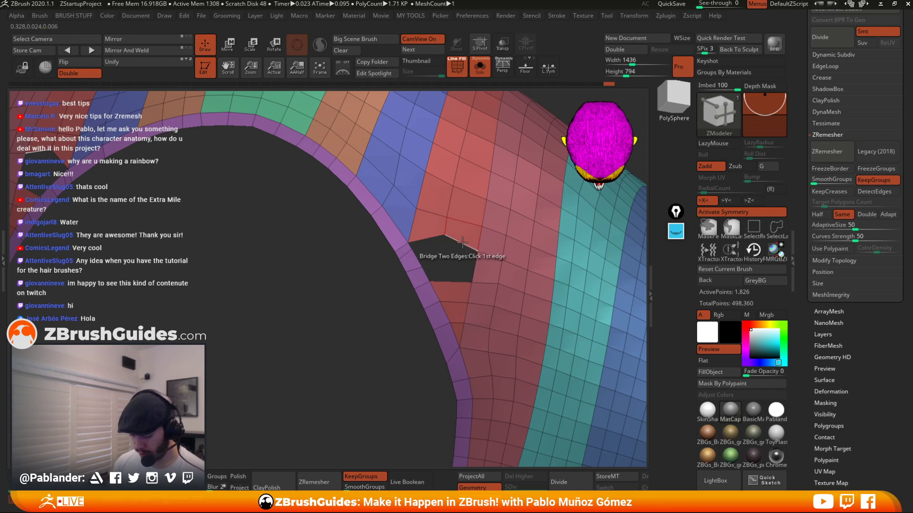
click(463, 243)
click(451, 280)
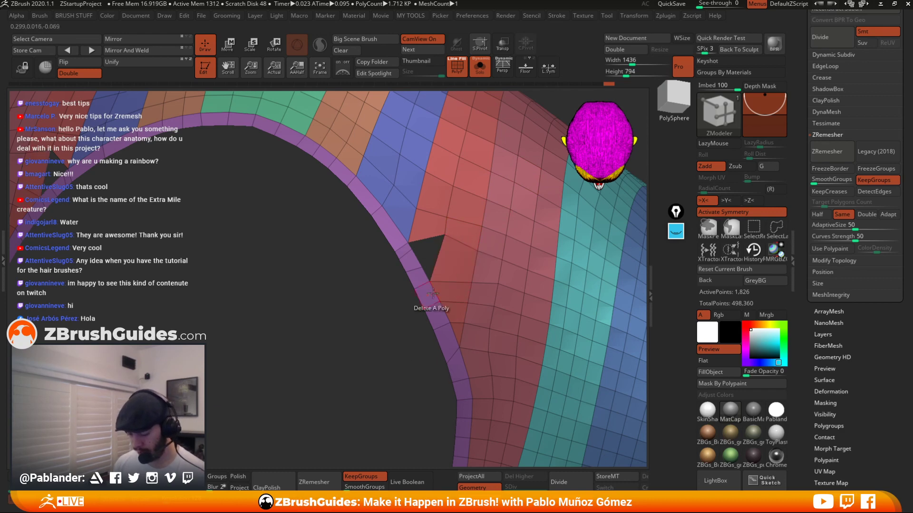
Rebuild the polygons across the hole with Delete and Bridge edge actions until the cuff's gap is closed.
ctrl+right_drag(433, 293, 437, 237)
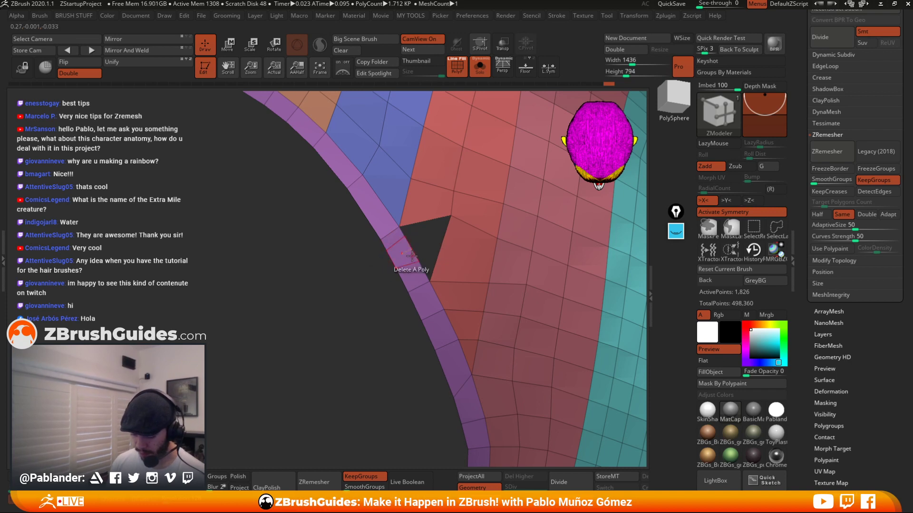
key(space)
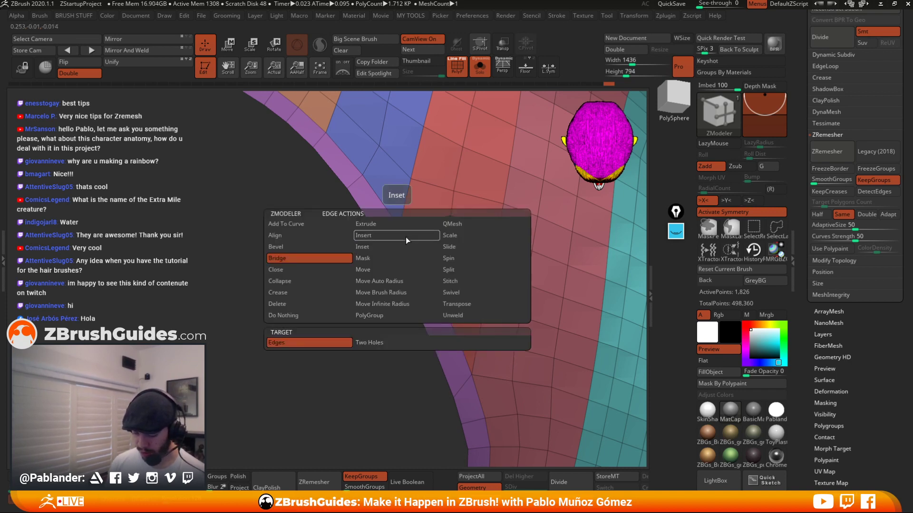
click(278, 304)
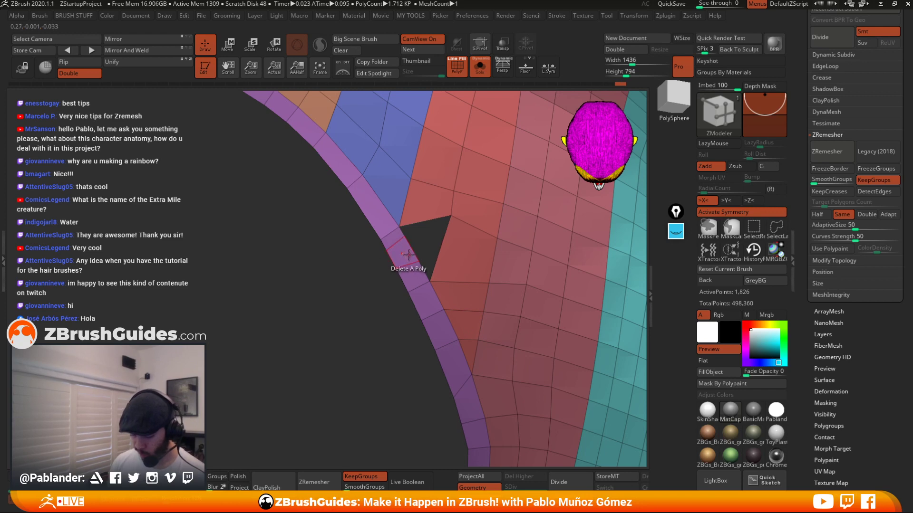
key(space)
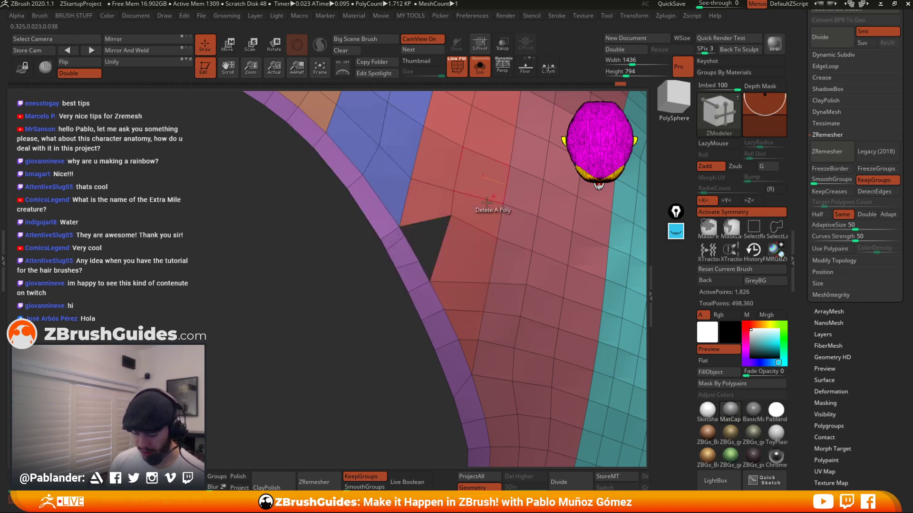
alt+drag(393, 236, 403, 253)
alt+right_drag(454, 264, 432, 294)
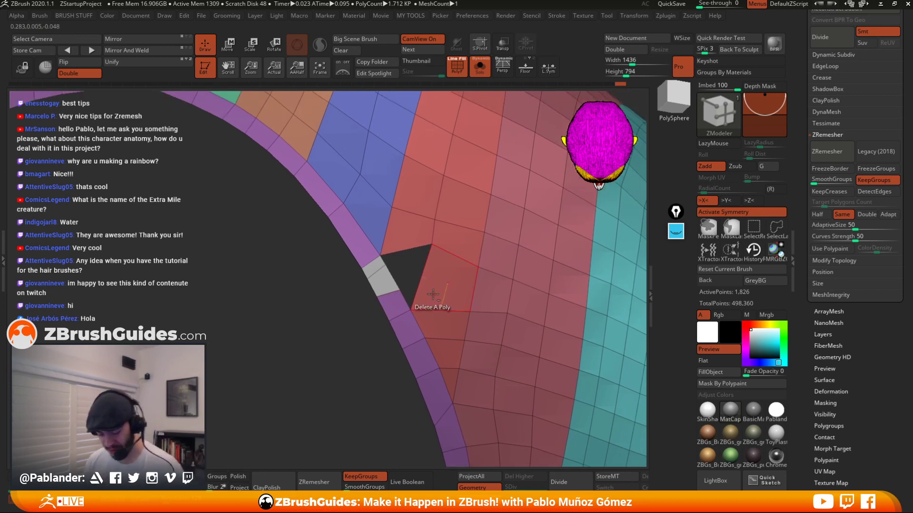
key(space)
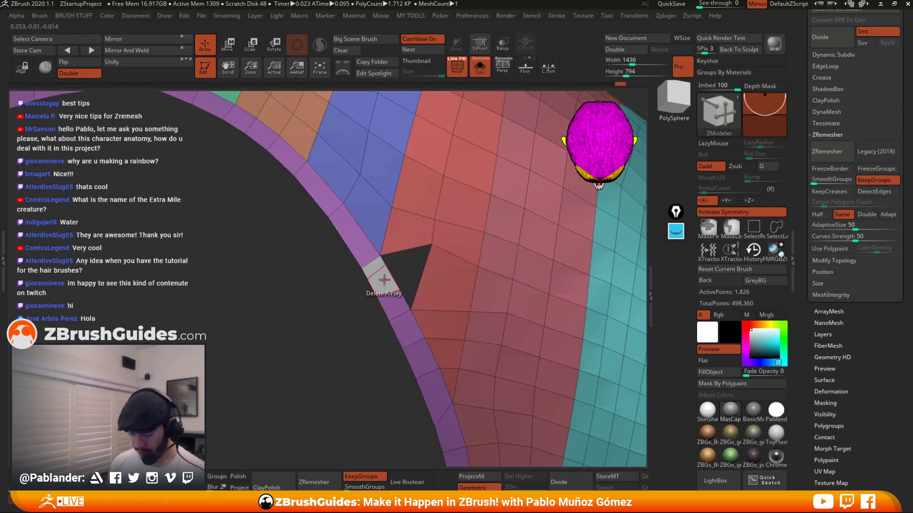
click(386, 281)
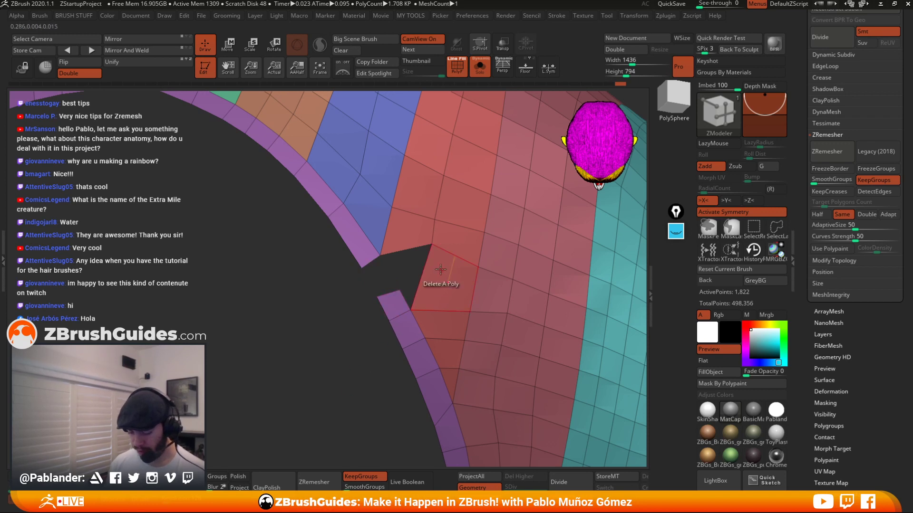
key(space)
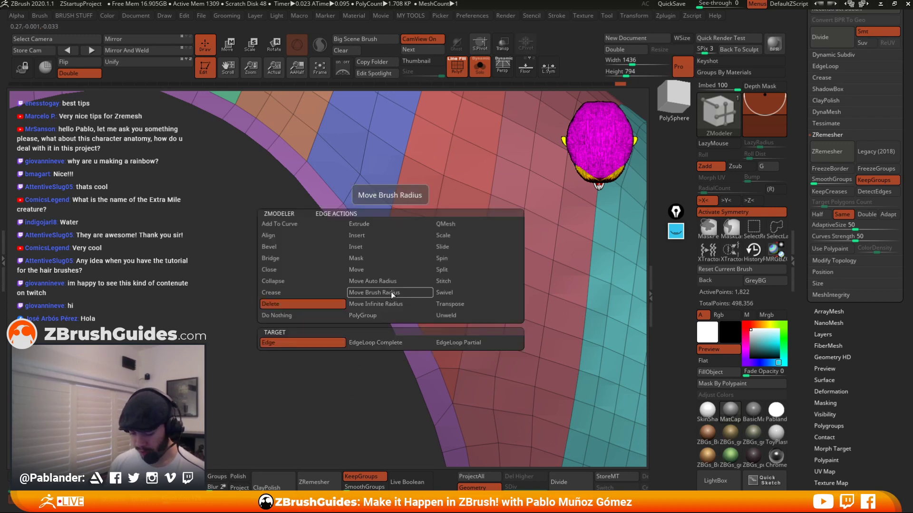
click(281, 259)
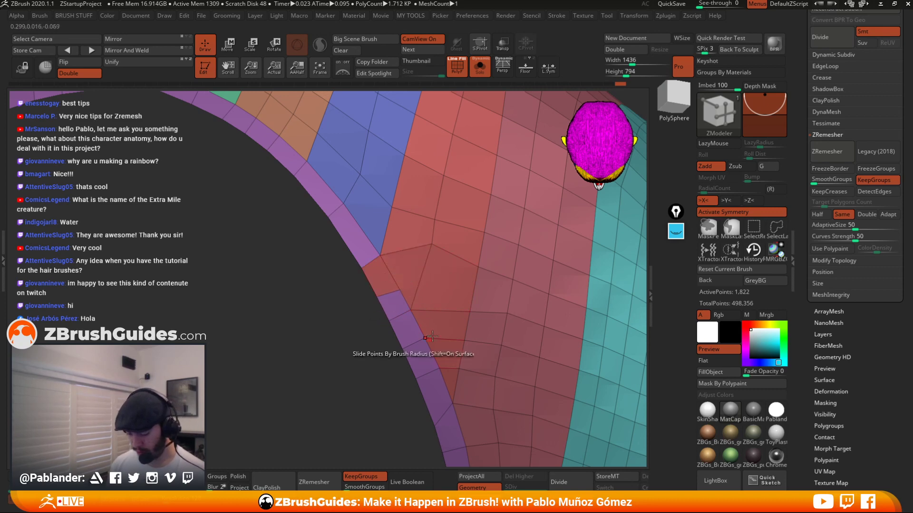
Switch to the Move brush and adjust the patched vertices on the cuff's inner edge.
key(1)
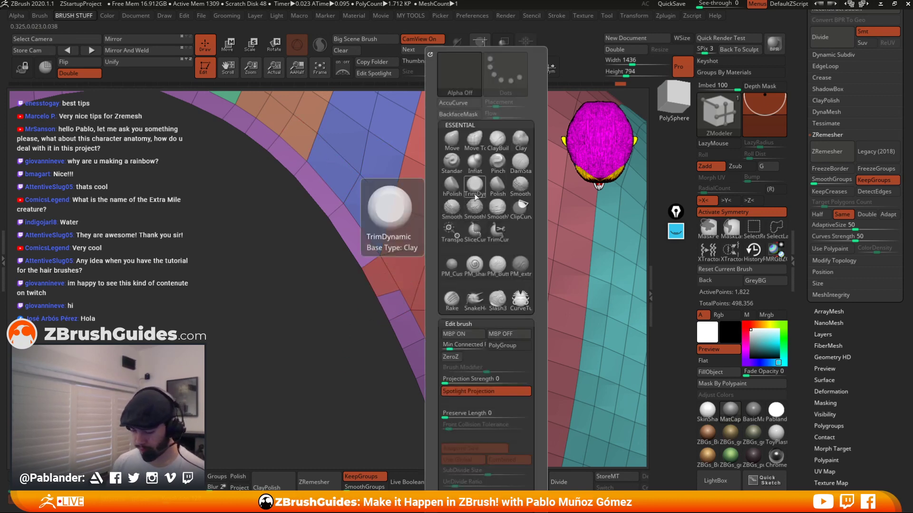
click(453, 142)
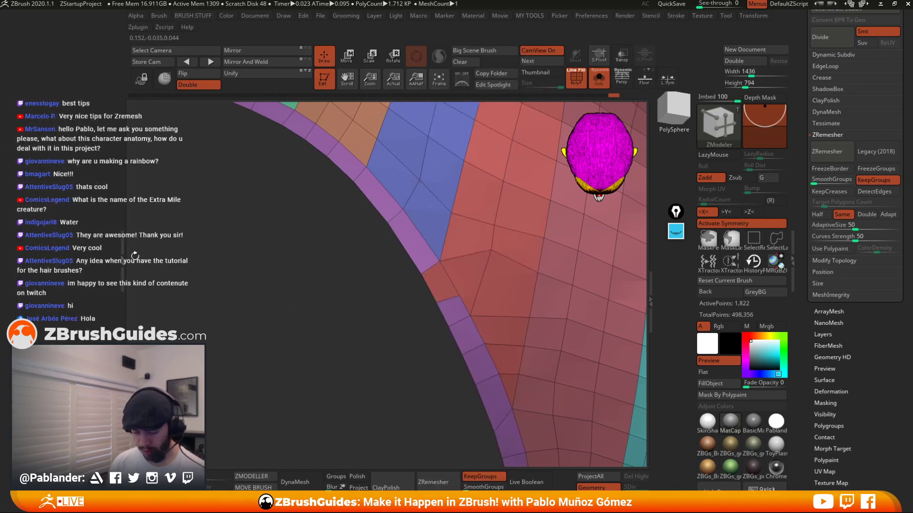
click(123, 253)
key(1)
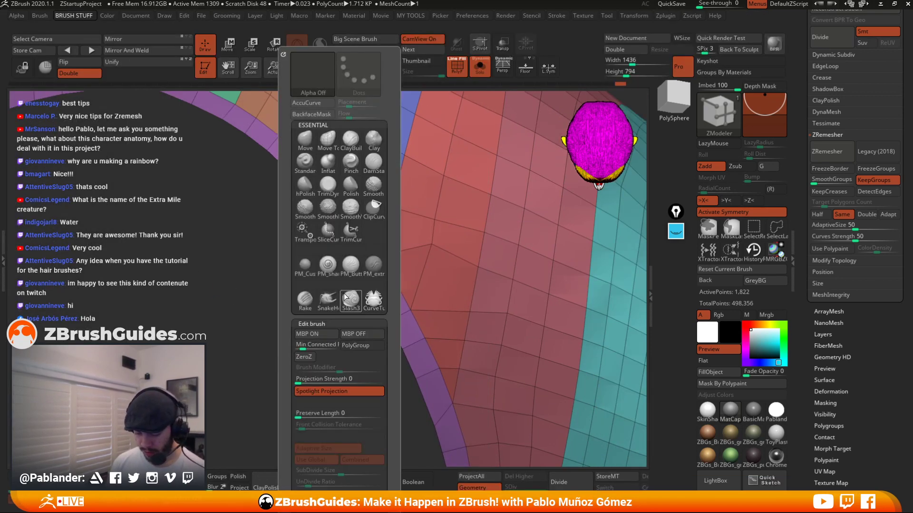
click(306, 140)
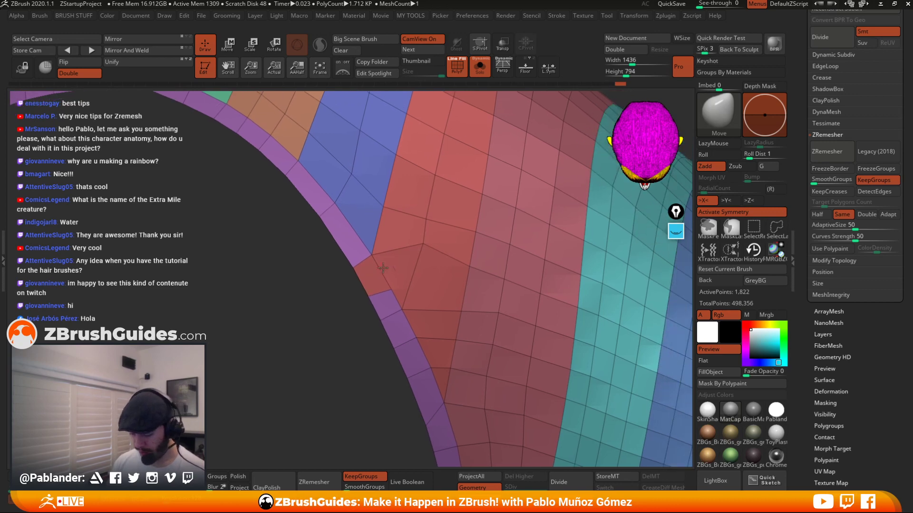
key(space)
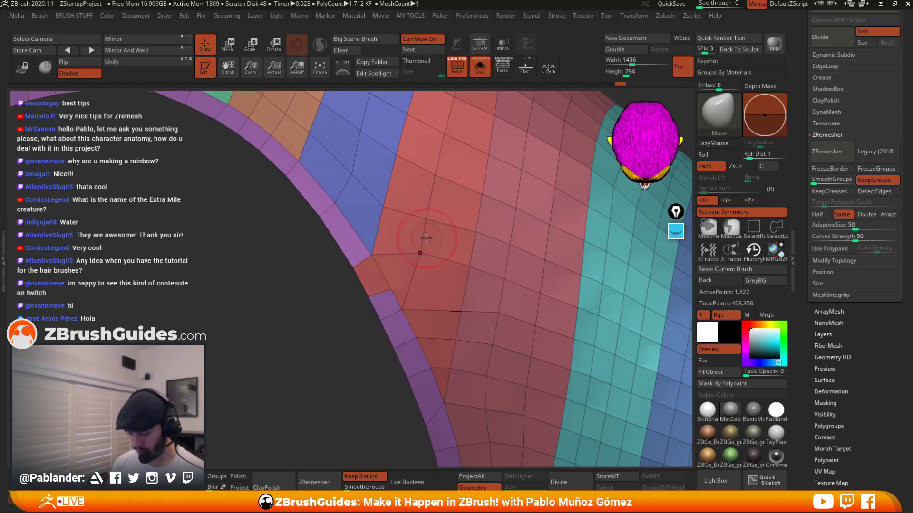
drag(424, 250, 422, 256)
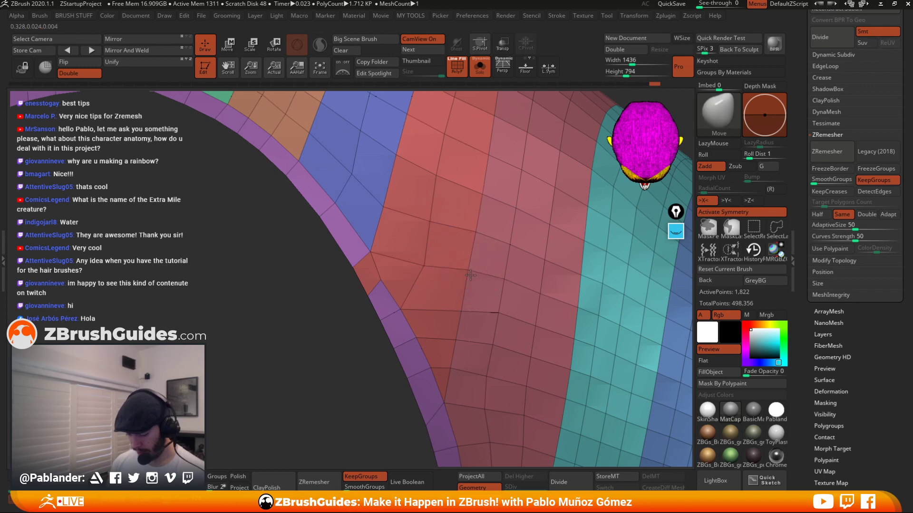
alt+right_drag(436, 325, 445, 280)
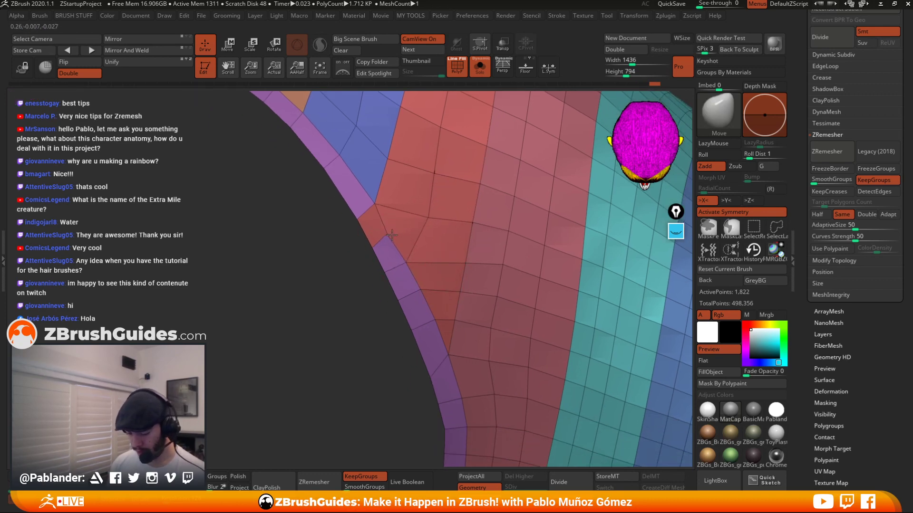
right_drag(411, 225, 387, 306)
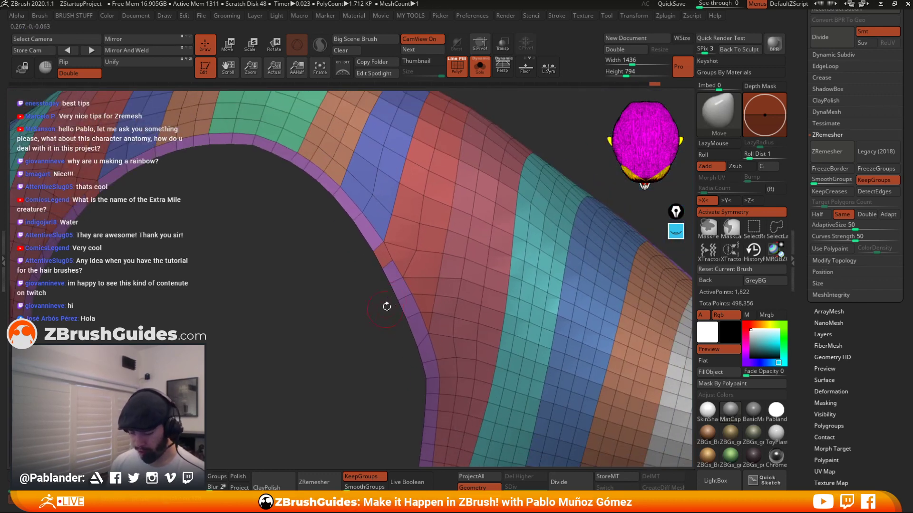
Isolate individual polygroups of the cuff to inspect them, undoing the visibility changes.
ctrl+shift+click(386, 270)
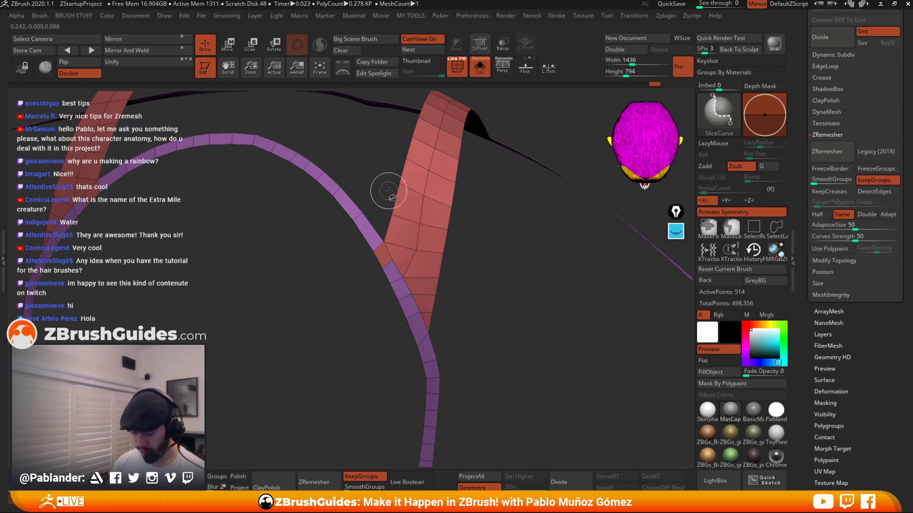
right_drag(464, 311, 552, 318)
ctrl+shift+drag(448, 333, 413, 274)
ctrl+shift+click(413, 273)
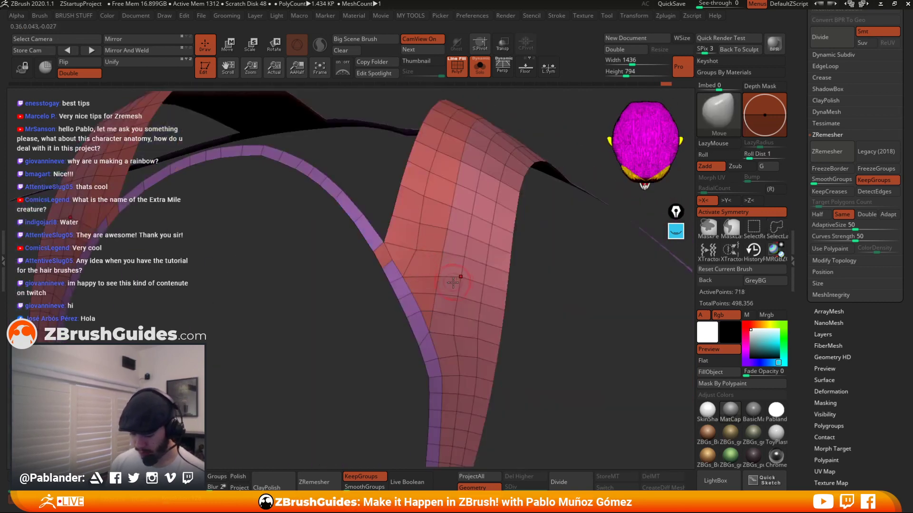
ctrl+right_drag(544, 297, 529, 282)
key(ctrl+z)
key(ctrl+z)
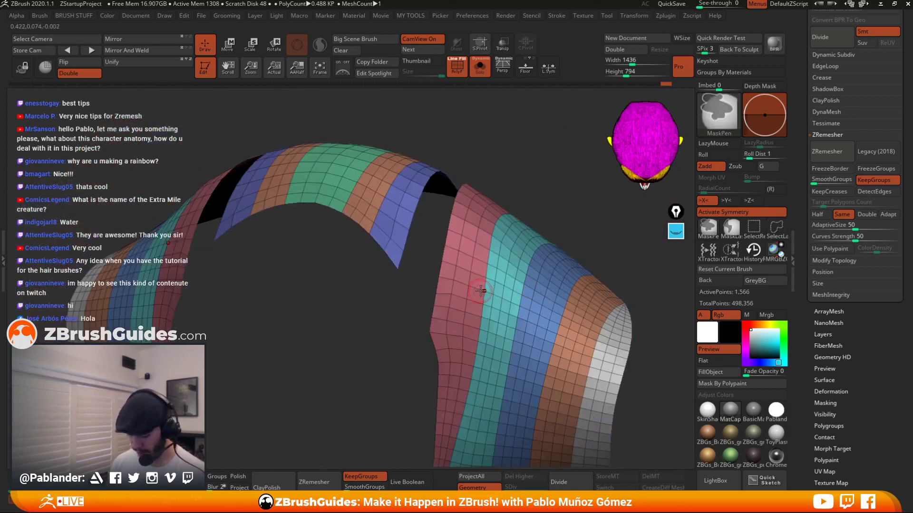
key(ctrl+z)
ctrl+shift+click(457, 345)
ctrl+shift+click(456, 346)
ctrl+shift+drag(455, 343, 447, 323)
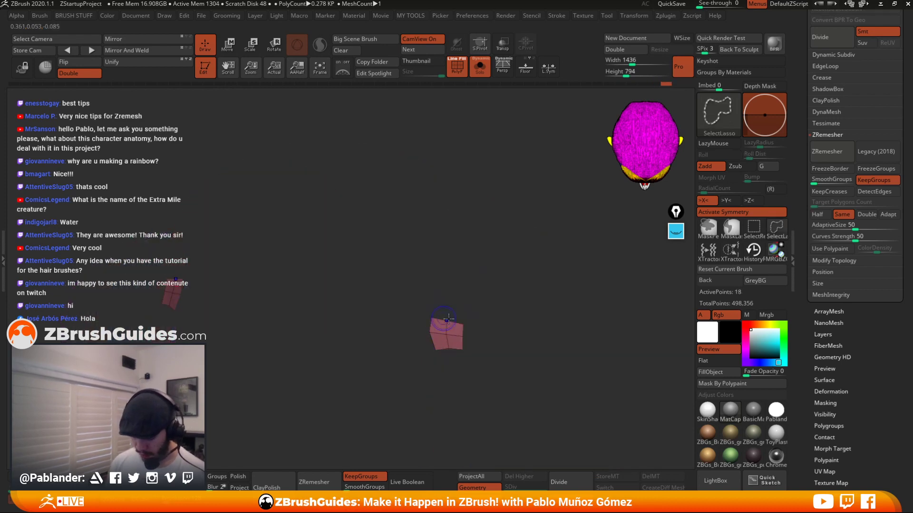
key(ctrl+z)
Isolate the cuff's purple border polygroup.
drag(523, 288, 468, 231)
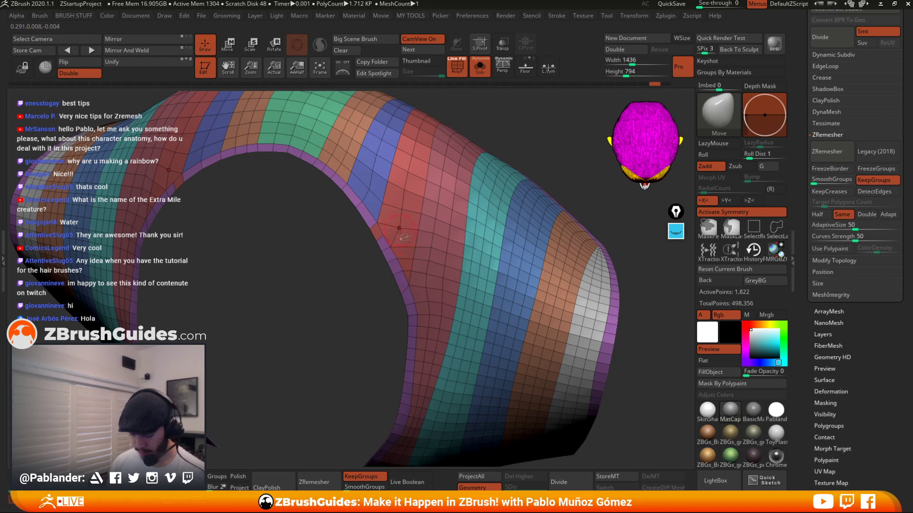
ctrl+shift+click(414, 279)
ctrl+shift+click(379, 256)
ctrl+shift+click(376, 230)
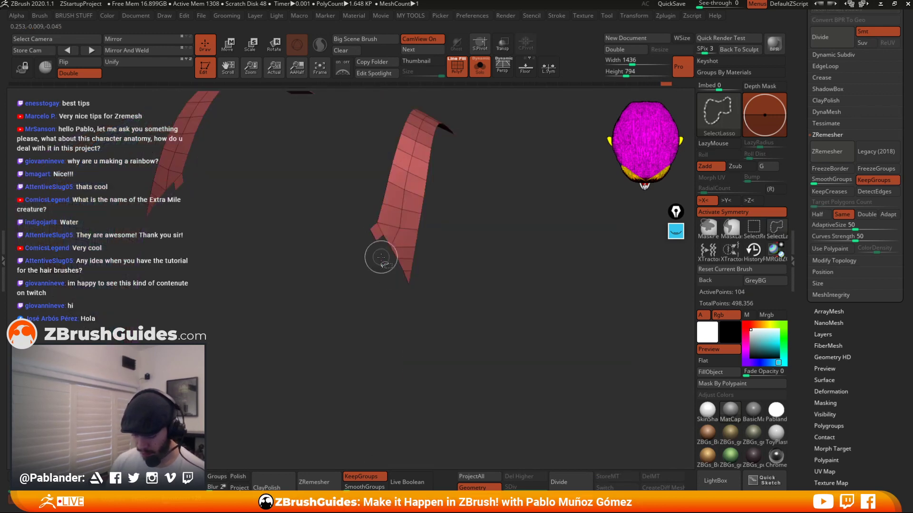
mouse_move(387, 300)
ctrl+shift+mouse_down()
mouse_move(382, 248)
mouse_move(332, 242)
ctrl+shift+mouse_up()
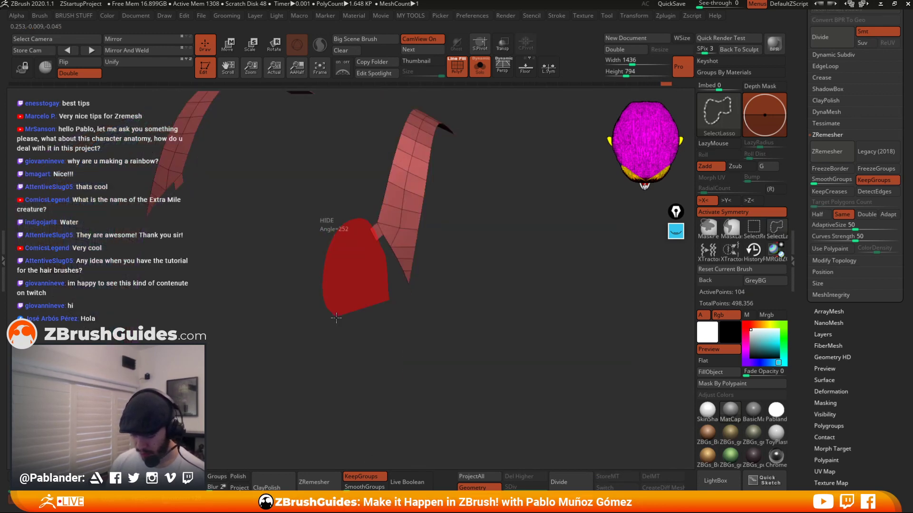
ctrl+shift+click(494, 227)
ctrl+shift+click(386, 247)
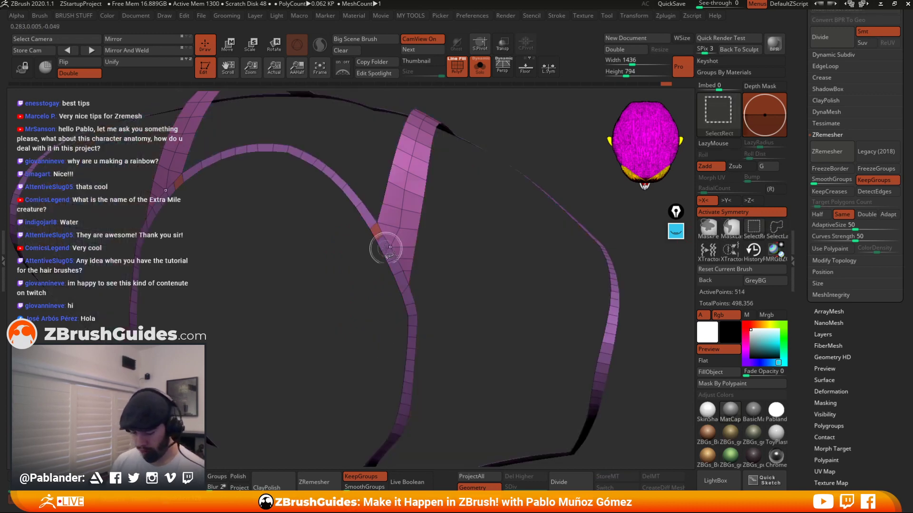
Unhide the rest of the cuff's polygroups so the whole sleeve cuff is visible again.
ctrl+shift+click(378, 239)
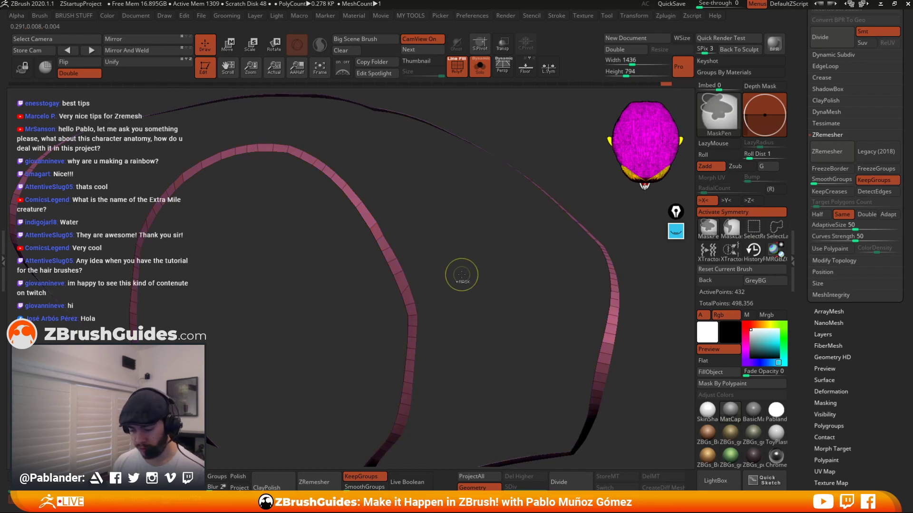
ctrl+shift+click(461, 275)
drag(526, 332, 597, 161)
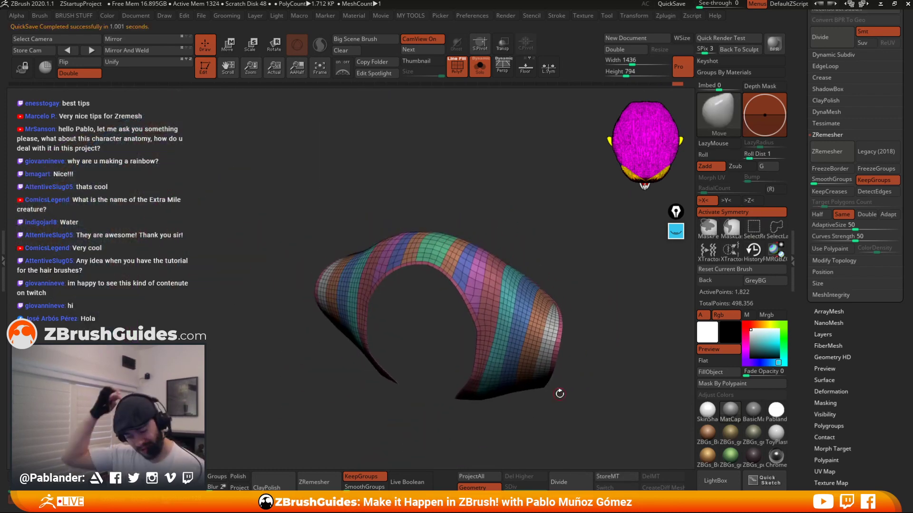
Smooth the cuff's surface with the Smooth brush to even out the patched area.
drag(553, 278, 577, 326)
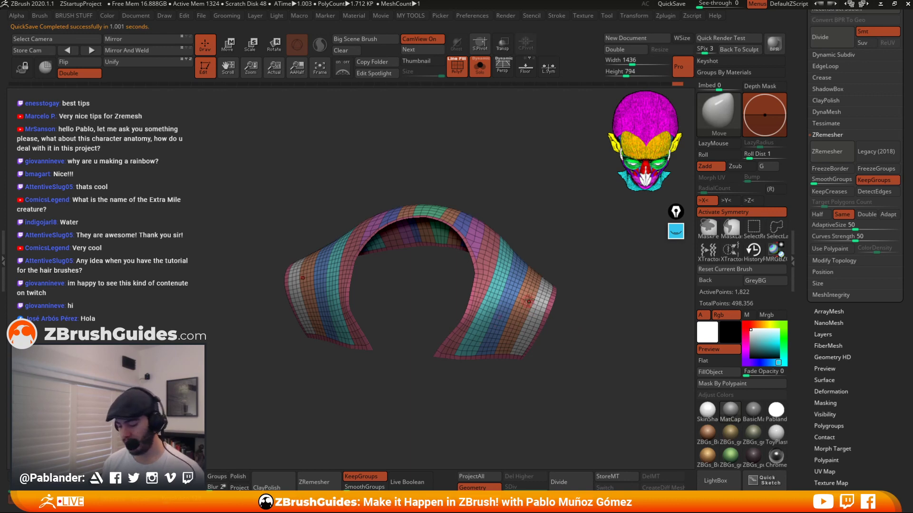
key(space)
drag(507, 281, 521, 281)
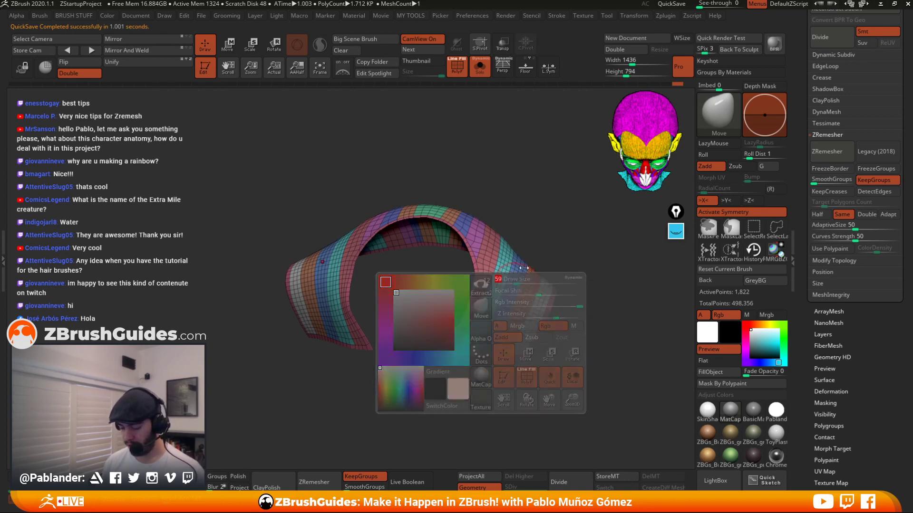
alt+drag(563, 254, 570, 221)
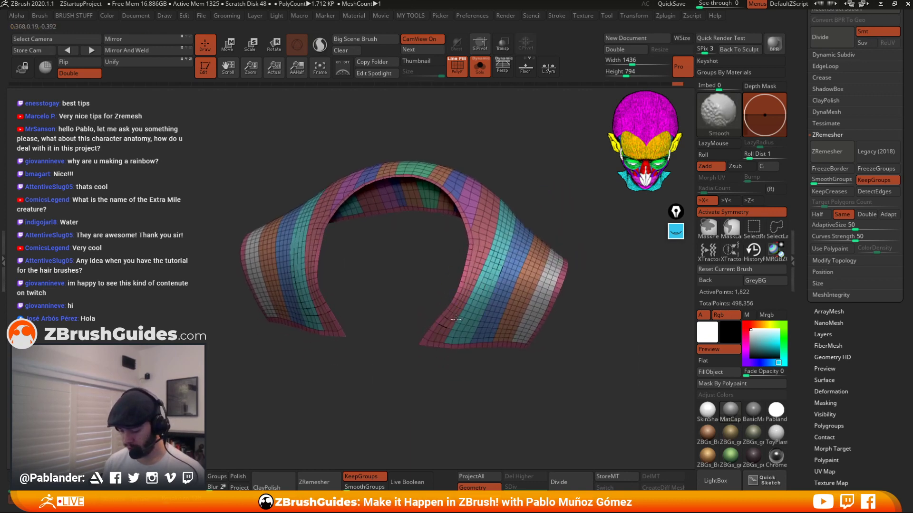
mouse_move(504, 220)
mouse_down()
mouse_move(569, 206)
mouse_move(563, 197)
mouse_up()
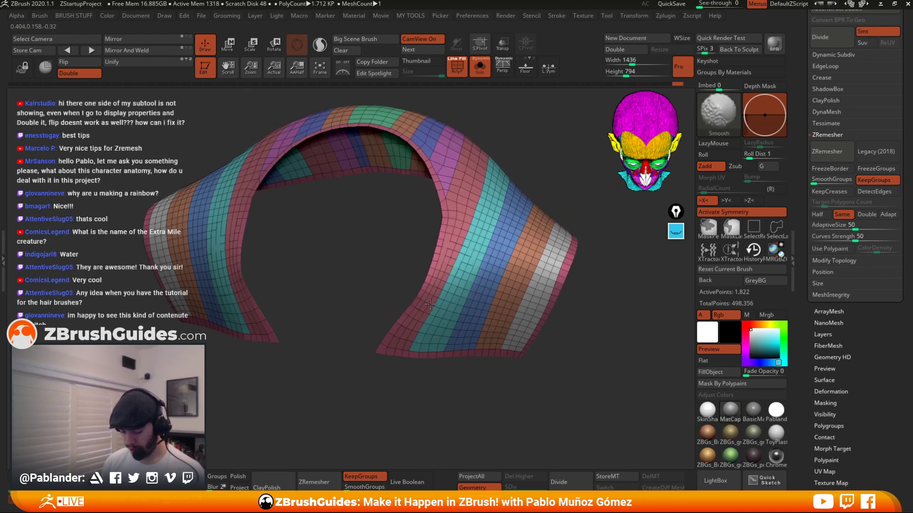
Reshape the cuff's edges and curvature with the Move brush.
mouse_move(466, 260)
shift+mouse_down()
mouse_move(433, 315)
mouse_move(484, 211)
mouse_move(542, 262)
shift+mouse_up()
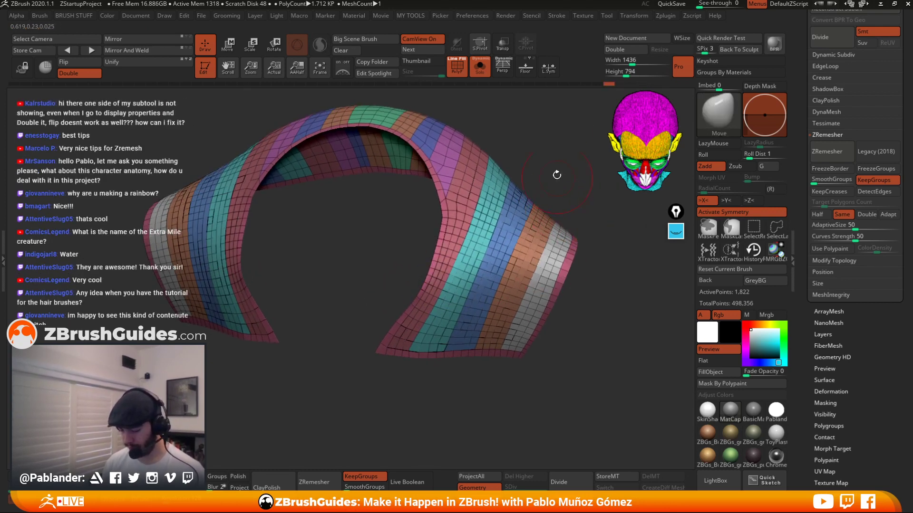
drag(556, 173, 557, 233)
shift+drag(483, 209, 452, 129)
alt+drag(546, 124, 539, 186)
mouse_move(449, 224)
shift+mouse_down()
mouse_move(400, 167)
mouse_move(333, 128)
shift+mouse_up()
mouse_move(568, 190)
mouse_down()
mouse_move(529, 210)
mouse_move(456, 157)
mouse_move(528, 209)
mouse_move(554, 257)
mouse_move(567, 230)
mouse_move(565, 280)
mouse_move(468, 183)
mouse_move(453, 250)
mouse_move(450, 214)
mouse_up()
drag(425, 333, 468, 316)
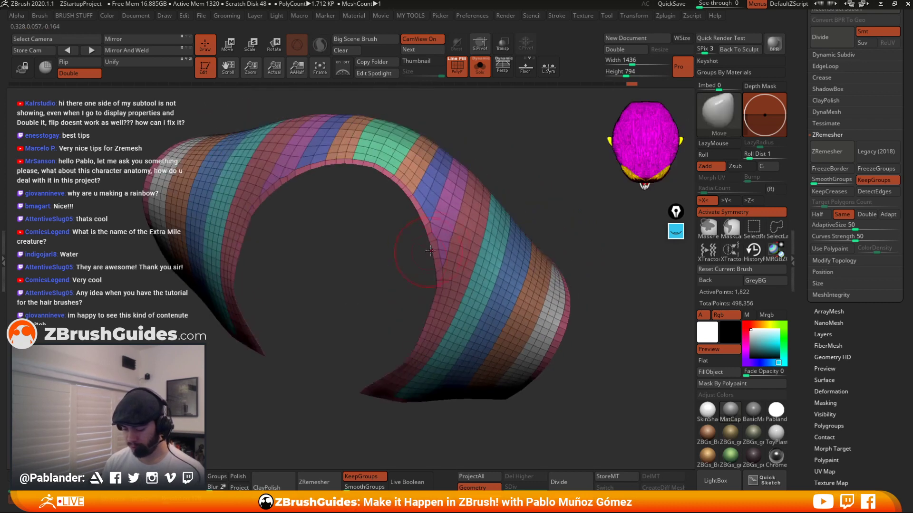
right_click(388, 301)
alt+drag(390, 286, 404, 311)
drag(450, 266, 424, 234)
ctrl+right_drag(464, 296, 475, 214)
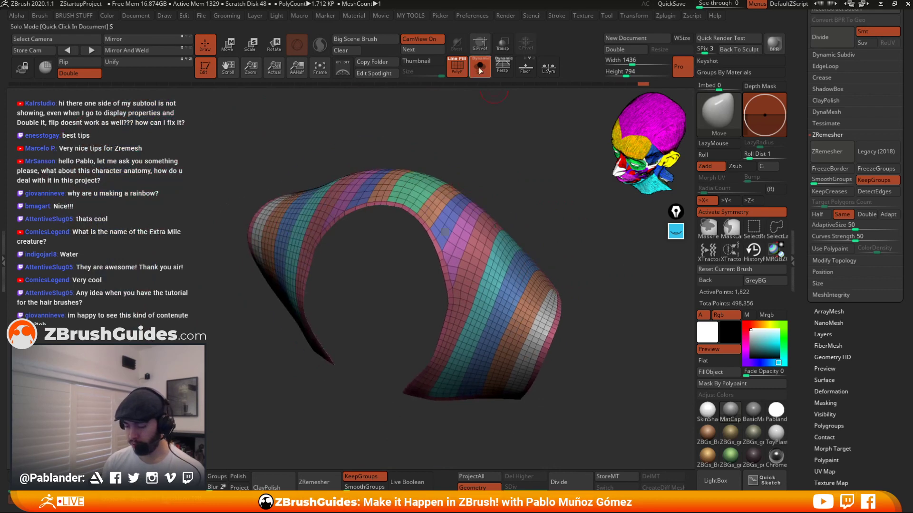
Leave Solo mode and adjust the cuff's fit over the shoulder and sleeve with the Move and Smooth brushes.
click(480, 67)
mouse_move(504, 190)
mouse_down()
mouse_move(521, 210)
mouse_move(525, 188)
mouse_move(549, 232)
mouse_move(539, 183)
mouse_move(547, 214)
mouse_move(543, 196)
mouse_move(556, 168)
mouse_up()
alt+drag(546, 374, 544, 367)
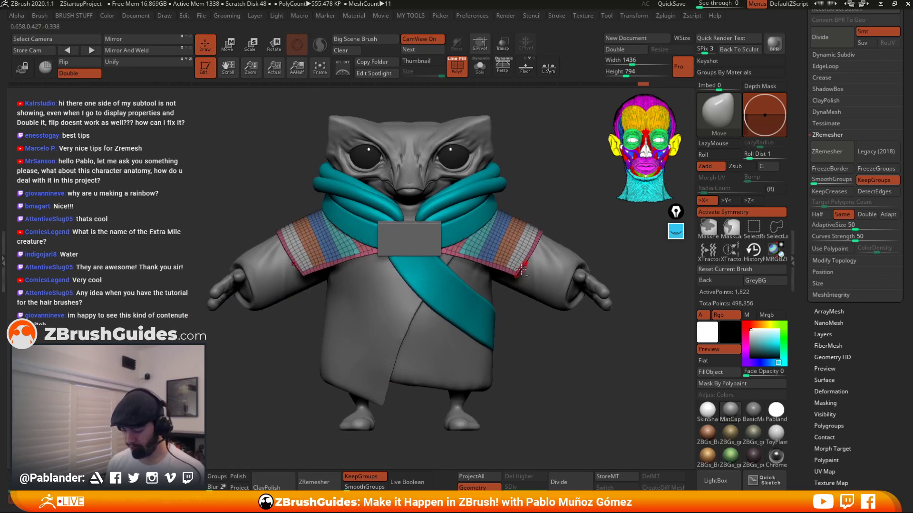
mouse_move(517, 274)
ctrl+right_down()
mouse_move(523, 333)
mouse_move(525, 290)
mouse_move(511, 284)
mouse_move(518, 259)
ctrl+right_up()
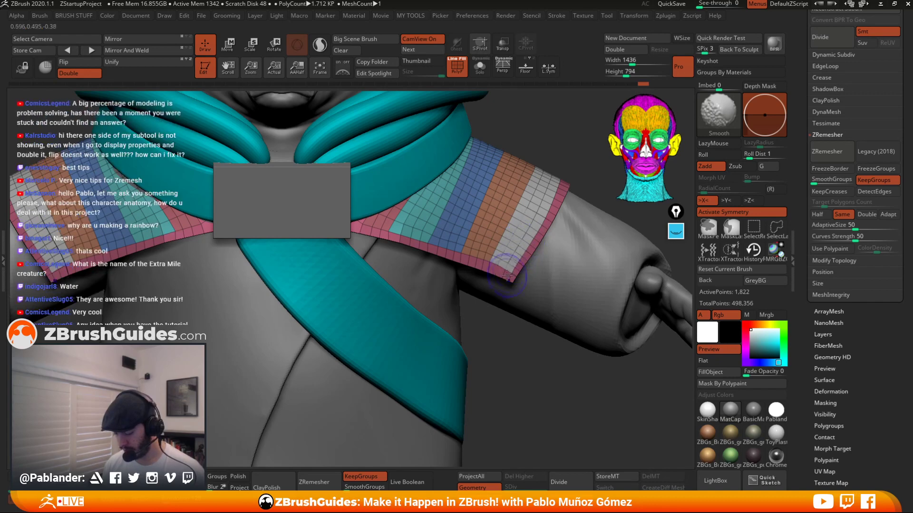
mouse_move(551, 199)
shift+mouse_down()
mouse_move(527, 248)
mouse_move(504, 263)
mouse_move(425, 239)
mouse_move(503, 258)
mouse_move(434, 223)
mouse_move(457, 212)
mouse_move(509, 221)
mouse_move(552, 183)
shift+mouse_up()
mouse_move(403, 239)
shift+mouse_down()
mouse_move(376, 229)
mouse_move(421, 236)
shift+mouse_up()
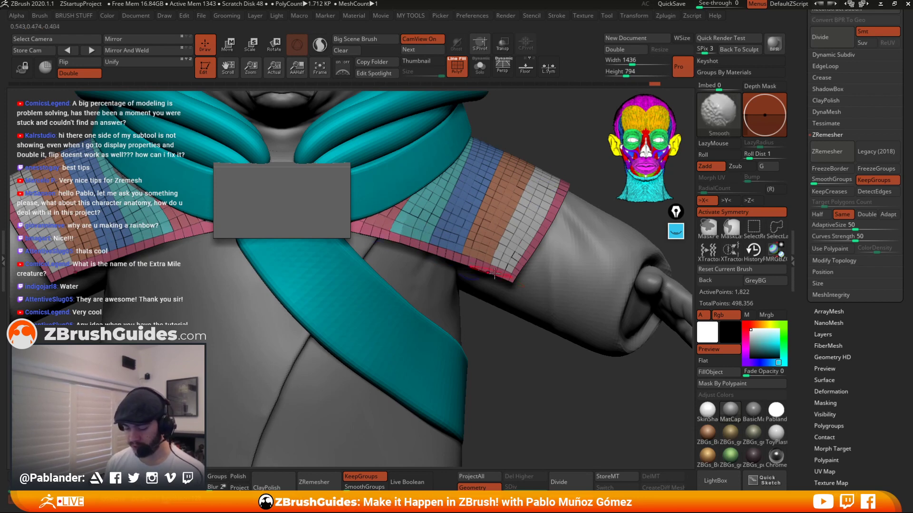
mouse_move(555, 284)
right_down()
mouse_move(537, 300)
mouse_move(576, 240)
right_up()
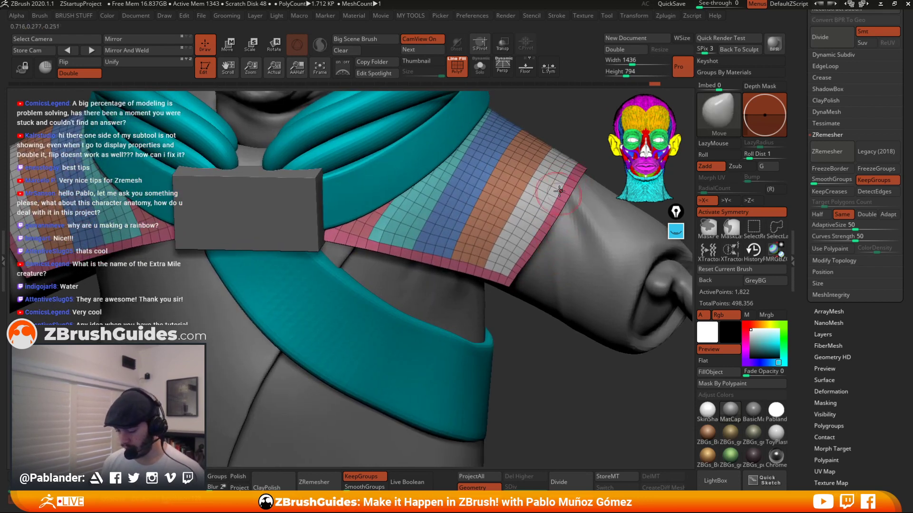
right_drag(554, 188, 534, 212)
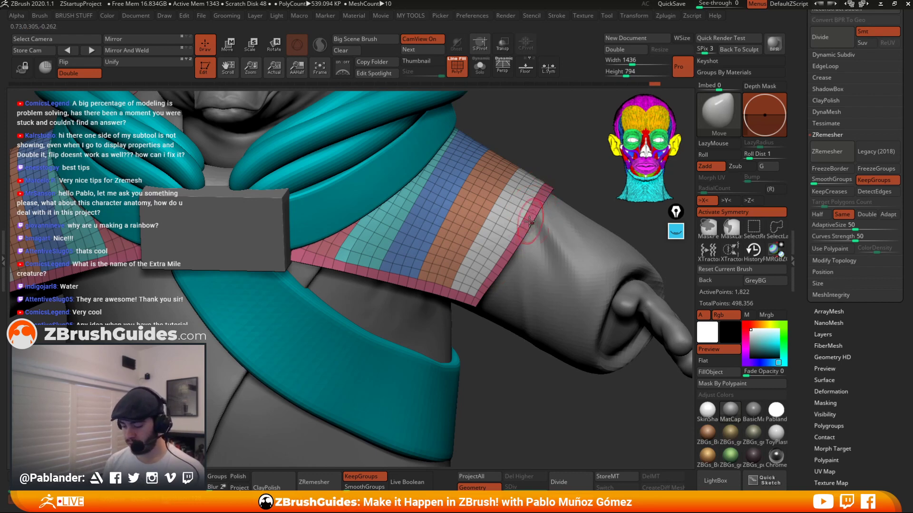
mouse_move(540, 190)
shift+mouse_down()
mouse_move(481, 285)
mouse_move(494, 222)
mouse_move(546, 176)
mouse_move(477, 303)
shift+mouse_up()
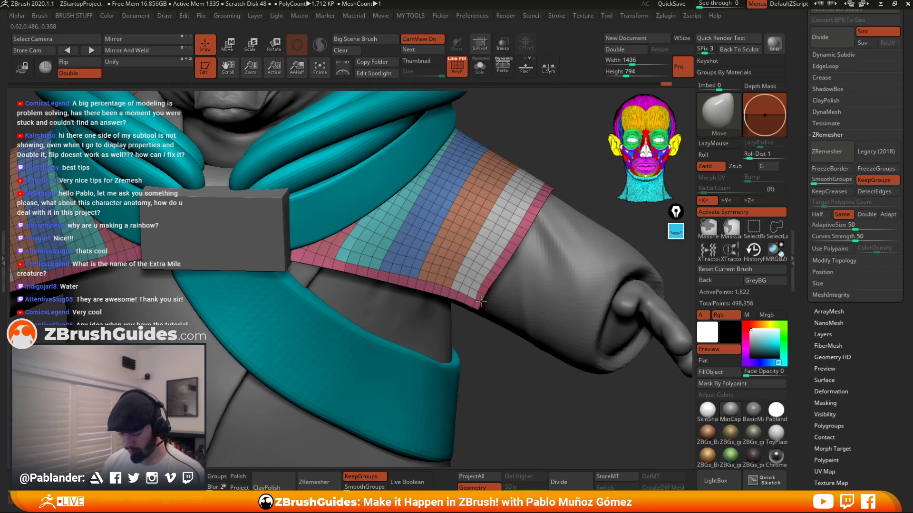
shift+drag(477, 283, 479, 306)
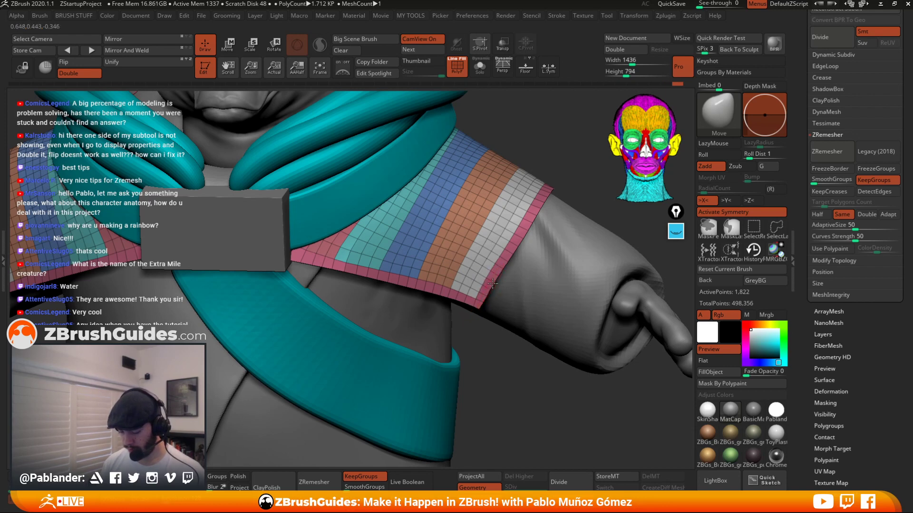
Turn off the polyframe display and frame the whole character to review it.
key(f)
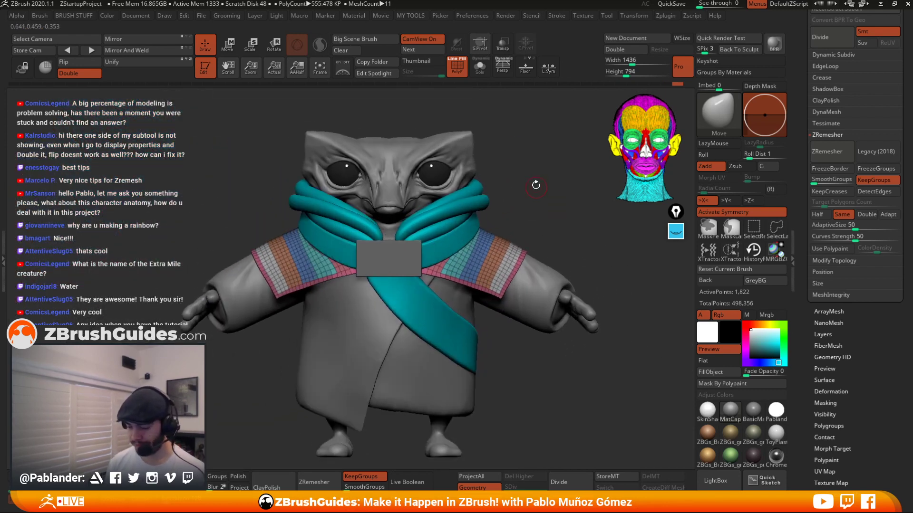
click(456, 69)
mouse_move(553, 205)
alt+mouse_down()
mouse_move(570, 210)
mouse_move(533, 204)
mouse_move(550, 214)
mouse_move(556, 200)
alt+mouse_up()
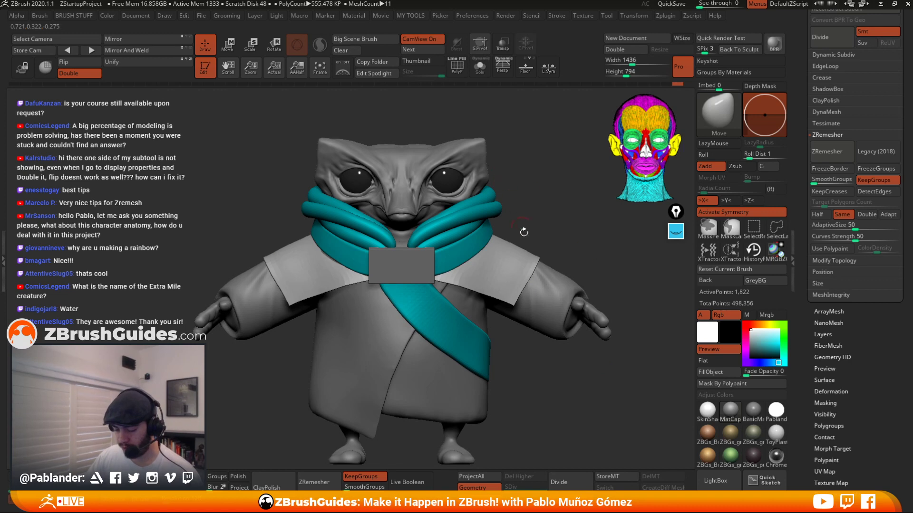
alt+drag(524, 232, 542, 180)
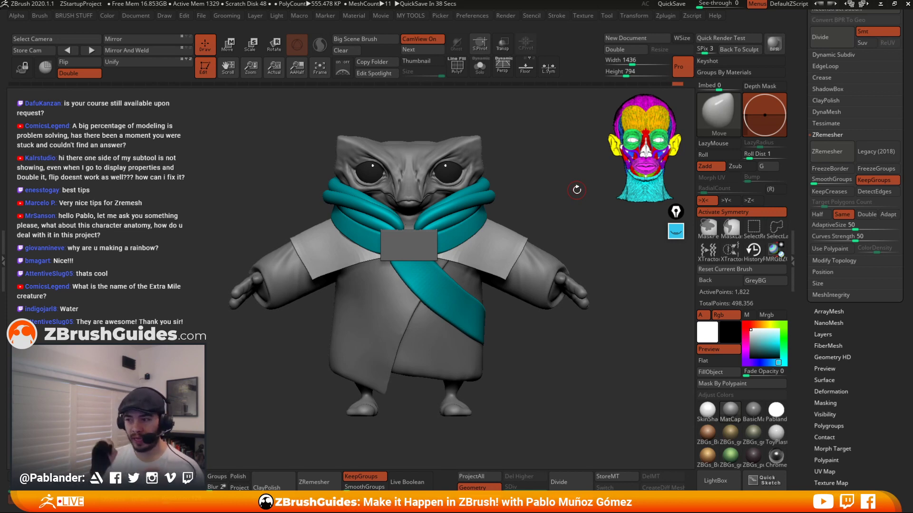
Open the screen annotation pen, draw a trial stroke around the eyes and clear it.
click(675, 231)
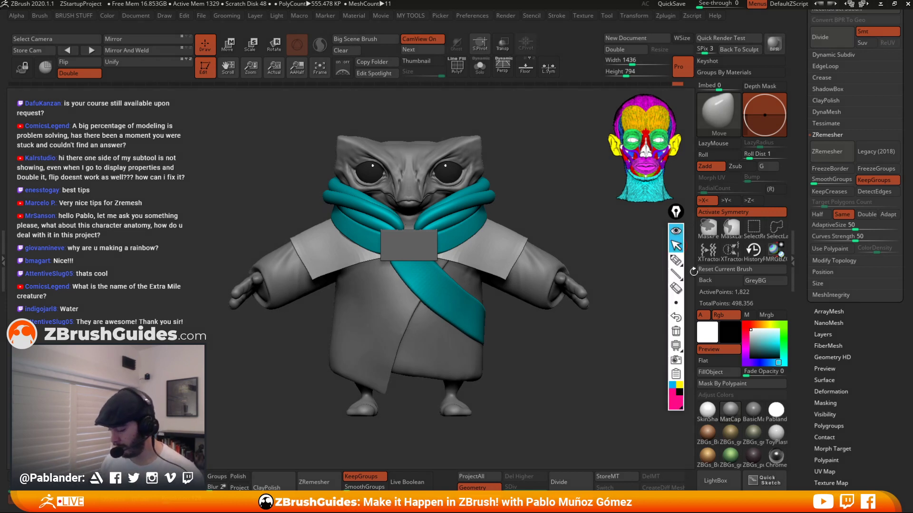
click(675, 260)
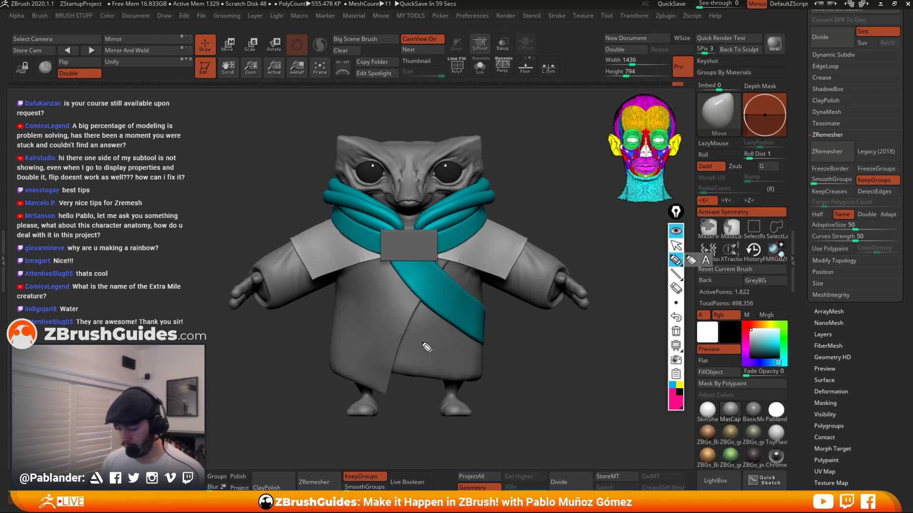
mouse_move(468, 177)
mouse_down()
mouse_move(433, 186)
mouse_move(447, 194)
mouse_move(473, 180)
mouse_move(390, 198)
mouse_move(351, 175)
mouse_up()
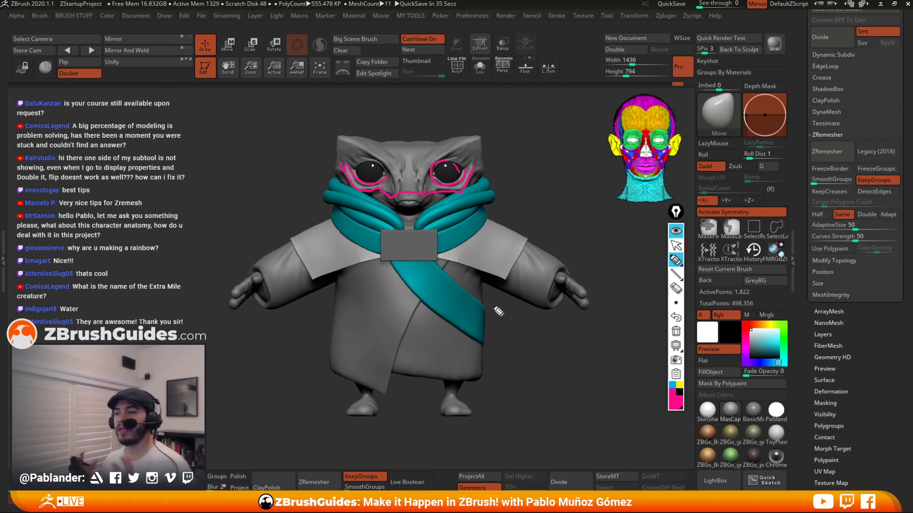
click(675, 331)
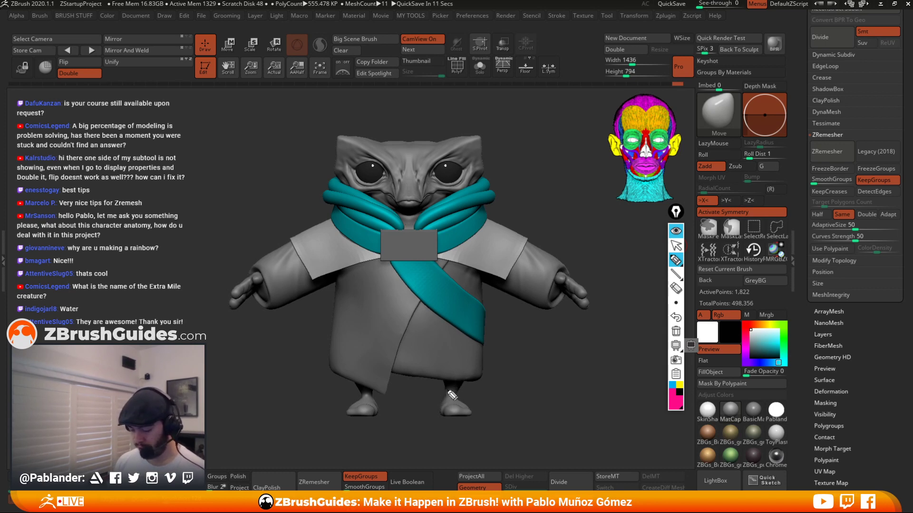
Sketch planned robe fold and seam lines over the torso, sleeve and hem with the annotation pen, then close the annotation tool.
mouse_move(444, 393)
mouse_down()
mouse_move(436, 366)
mouse_move(392, 360)
mouse_move(365, 397)
mouse_move(343, 316)
mouse_move(349, 271)
mouse_up()
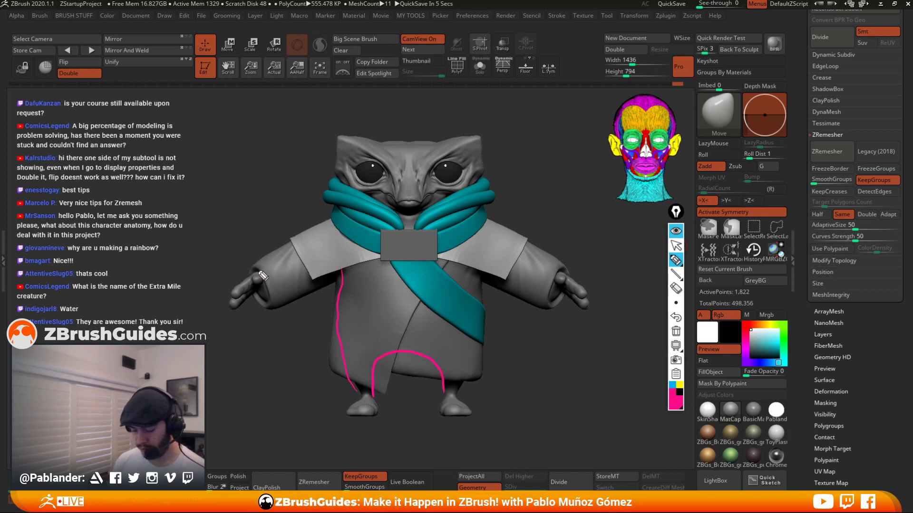
drag(260, 271, 291, 248)
mouse_move(261, 286)
mouse_down()
mouse_move(298, 274)
mouse_move(323, 239)
mouse_move(316, 236)
mouse_move(304, 245)
mouse_move(309, 266)
mouse_move(342, 257)
mouse_move(374, 275)
mouse_move(341, 276)
mouse_move(399, 274)
mouse_up()
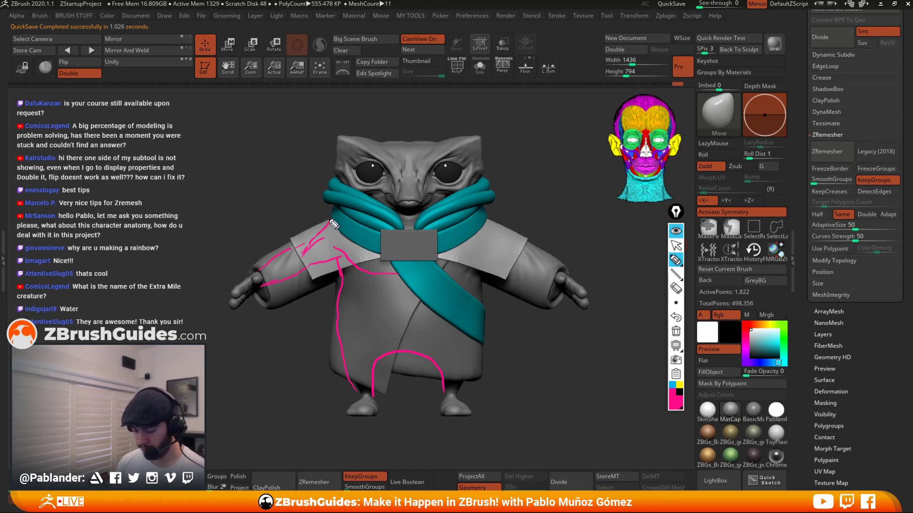
mouse_move(342, 178)
mouse_down()
mouse_move(355, 212)
mouse_move(332, 220)
mouse_move(394, 240)
mouse_up()
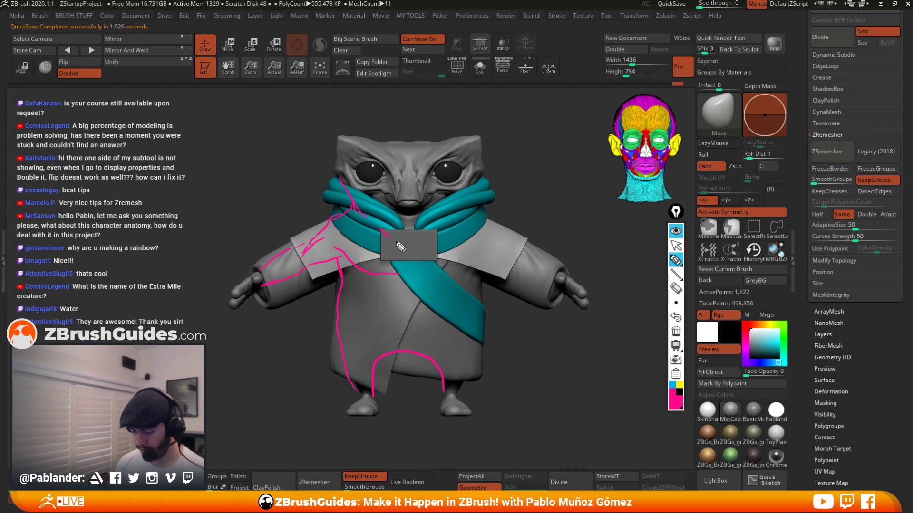
mouse_move(374, 210)
mouse_down()
mouse_move(406, 226)
mouse_move(340, 217)
mouse_up()
drag(349, 260, 402, 276)
mouse_move(327, 260)
mouse_down()
mouse_move(336, 249)
mouse_move(268, 280)
mouse_up()
mouse_move(334, 225)
mouse_down()
mouse_move(276, 266)
mouse_move(259, 291)
mouse_move(353, 260)
mouse_move(367, 269)
mouse_move(336, 313)
mouse_move(362, 403)
mouse_up()
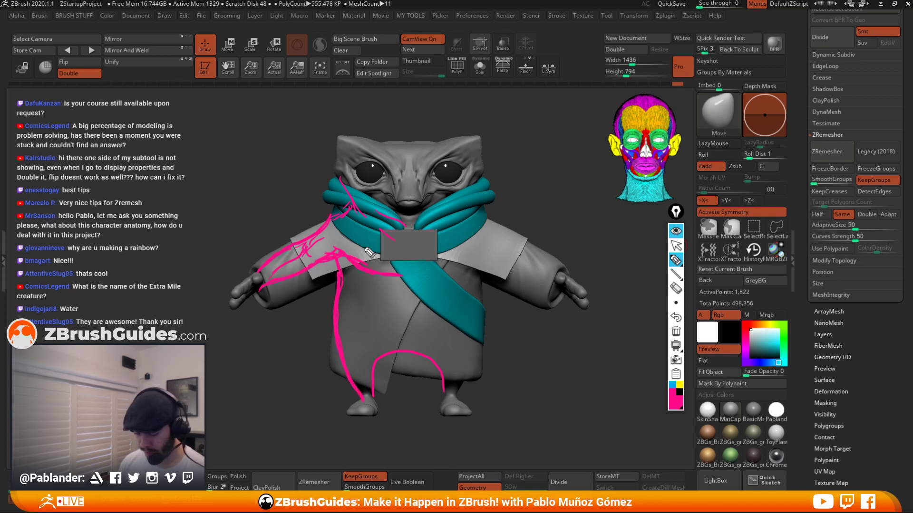
mouse_move(336, 175)
mouse_down()
mouse_move(357, 209)
mouse_move(315, 241)
mouse_move(398, 278)
mouse_up()
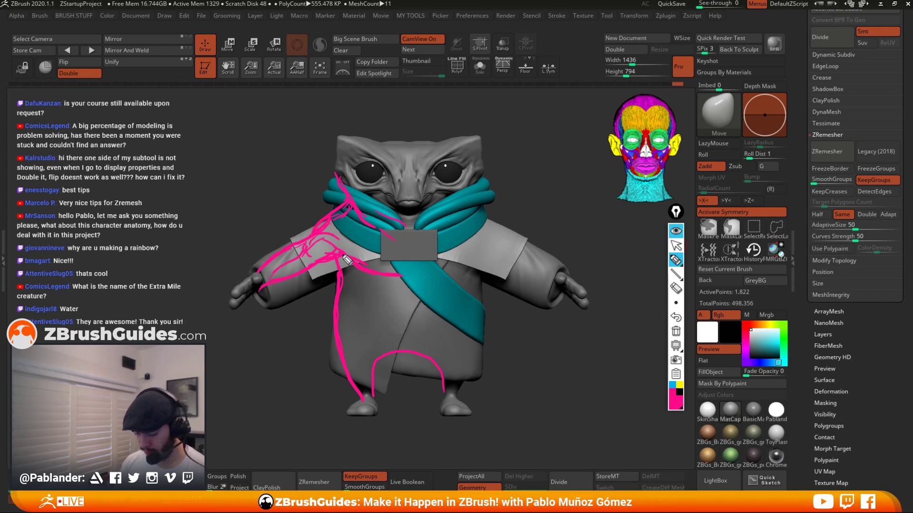
mouse_move(342, 254)
mouse_down()
mouse_move(411, 276)
mouse_move(411, 295)
mouse_up()
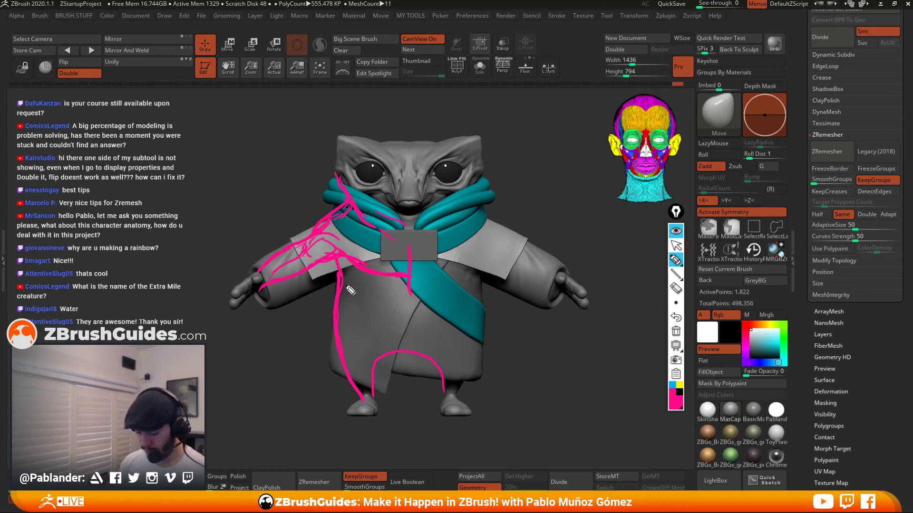
mouse_move(345, 286)
mouse_down()
mouse_move(374, 346)
mouse_move(443, 353)
mouse_up()
mouse_move(387, 376)
mouse_down()
mouse_move(376, 405)
mouse_move(354, 412)
mouse_move(378, 414)
mouse_up()
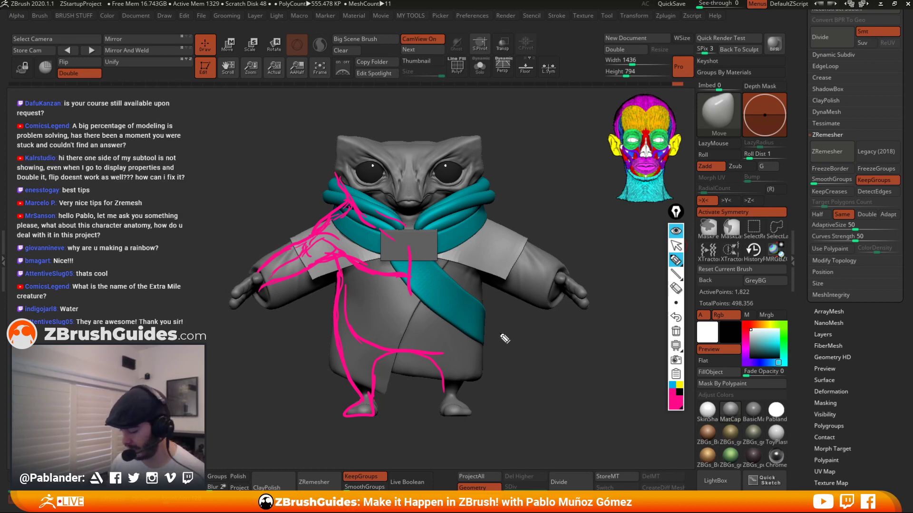
click(676, 232)
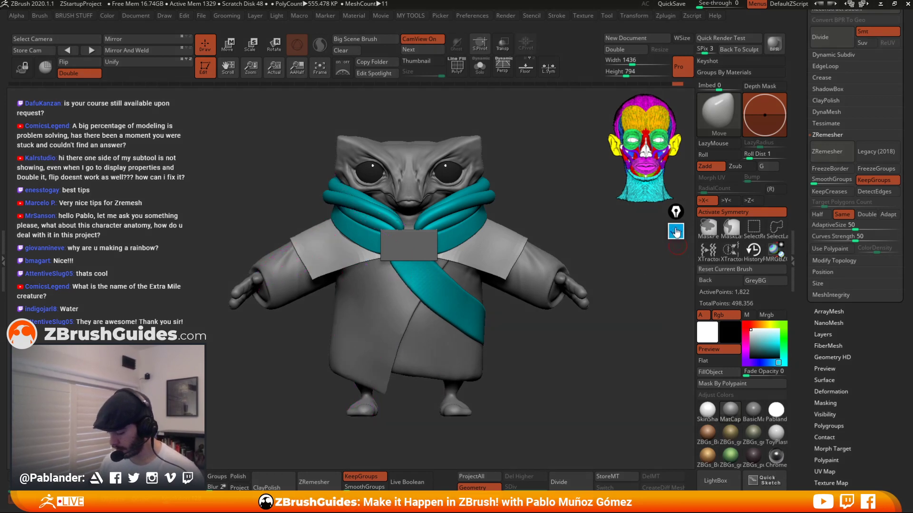
click(675, 231)
click(675, 231)
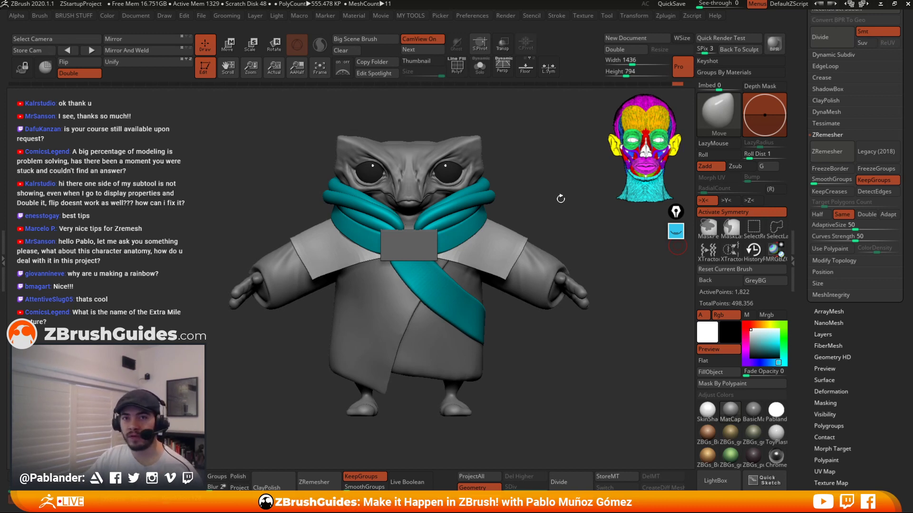
Isolate the collar subtool in Solo mode.
click(545, 166)
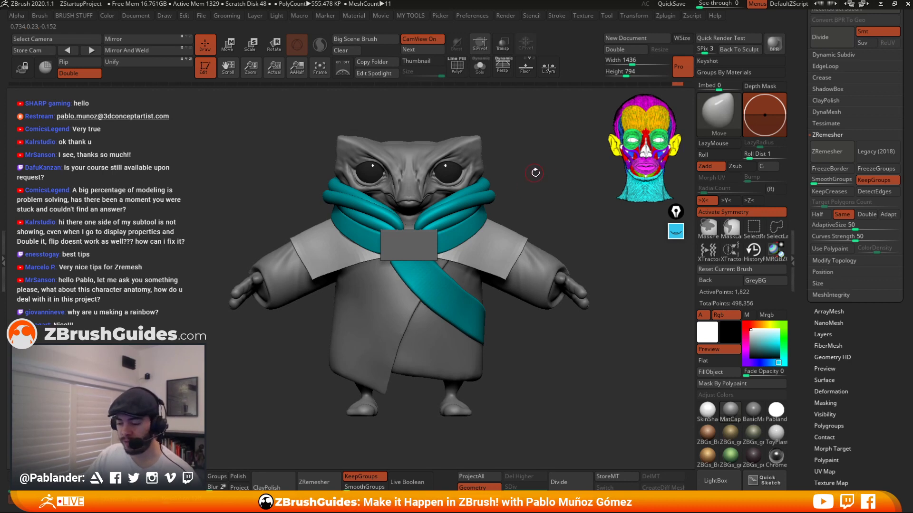
drag(540, 173, 535, 167)
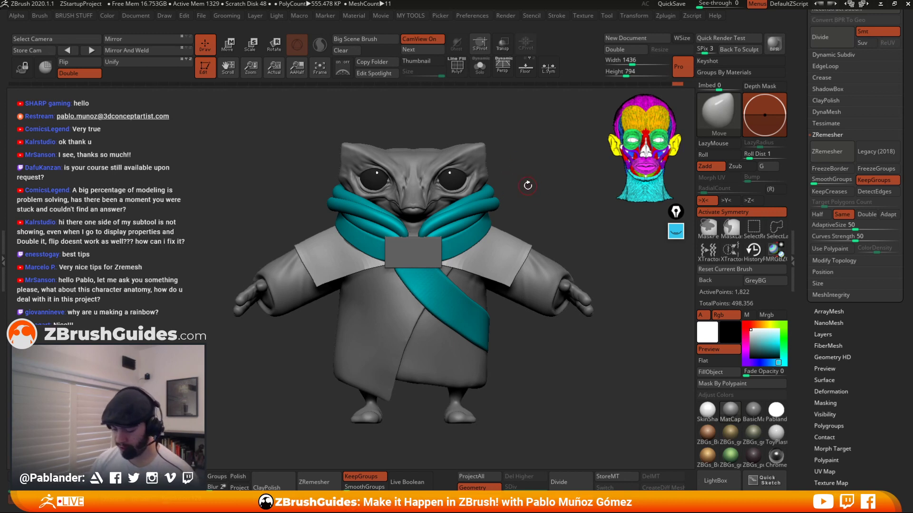
click(480, 67)
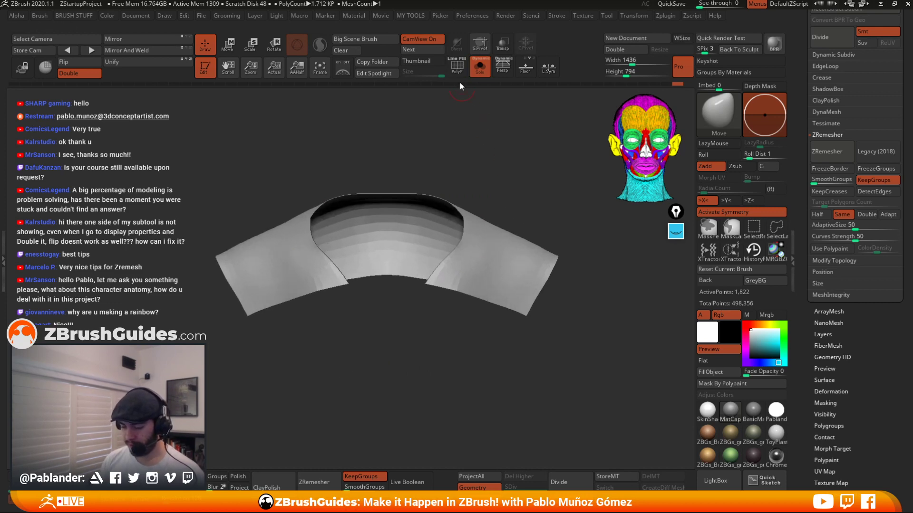
Create a new subtool folder from the eyes subtool.
click(456, 67)
drag(470, 124, 575, 185)
drag(803, 125, 800, 272)
drag(812, 180, 812, 139)
click(851, 158)
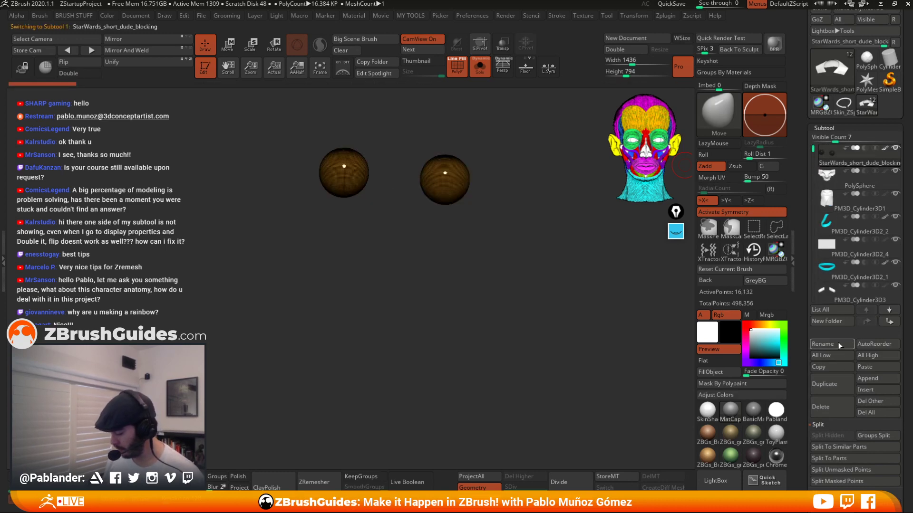
click(832, 321)
text(1)
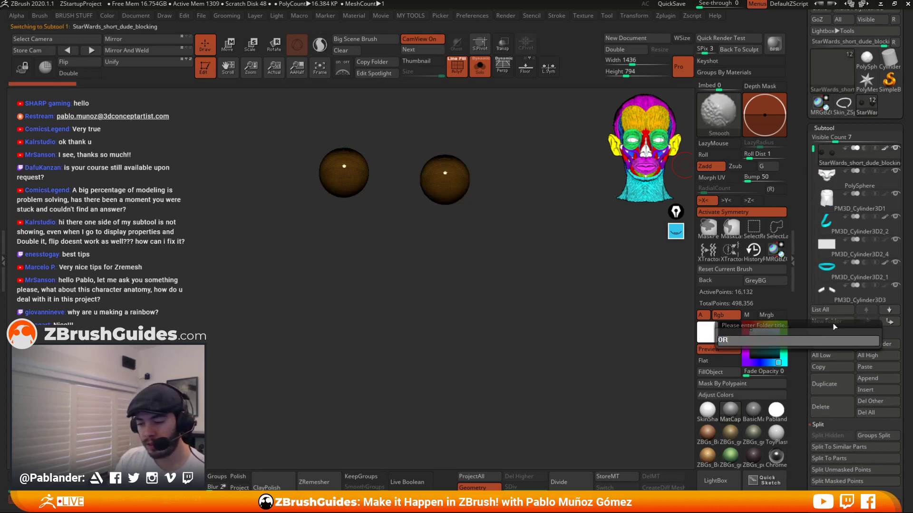
key(Return)
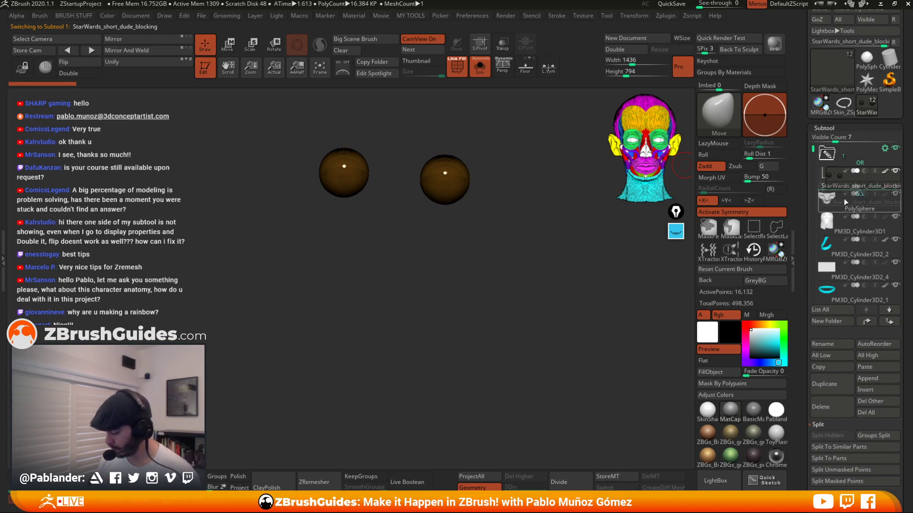
Duplicate the collar extract subtool.
mouse_move(828, 196)
drag(813, 150, 813, 248)
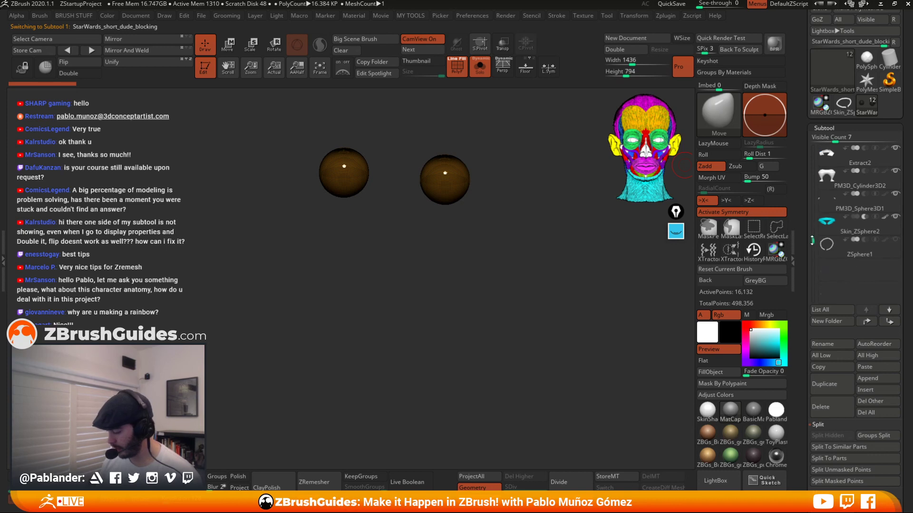
click(857, 228)
mouse_move(857, 229)
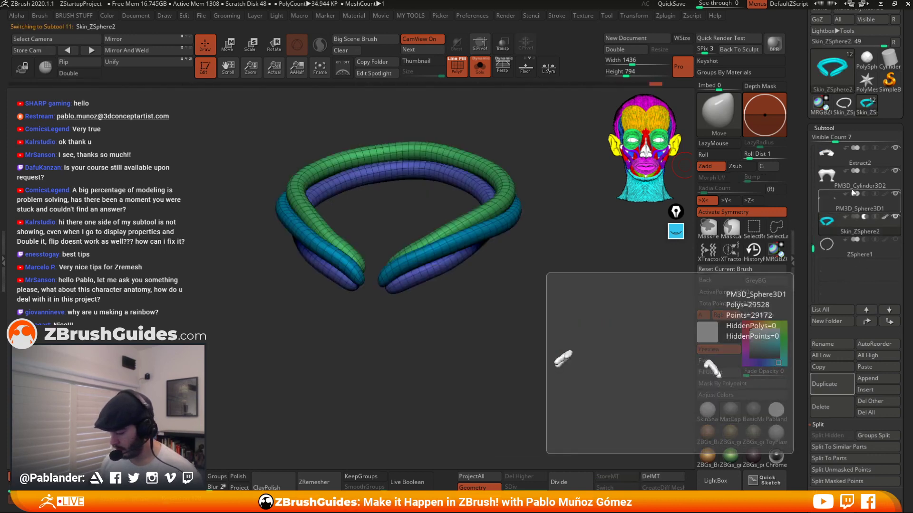
click(857, 163)
click(841, 380)
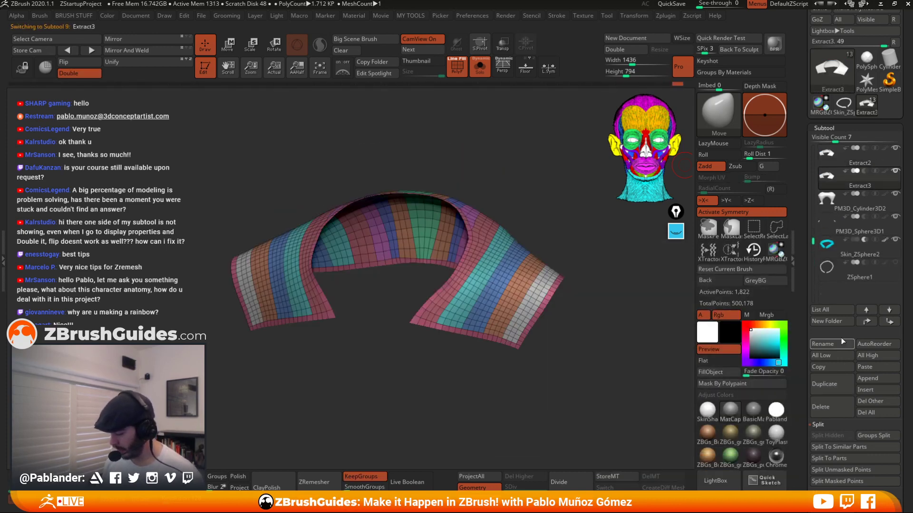
Rearrange subtools in the list around the new folder.
drag(811, 235, 803, 188)
drag(867, 251, 854, 161)
drag(858, 203, 860, 217)
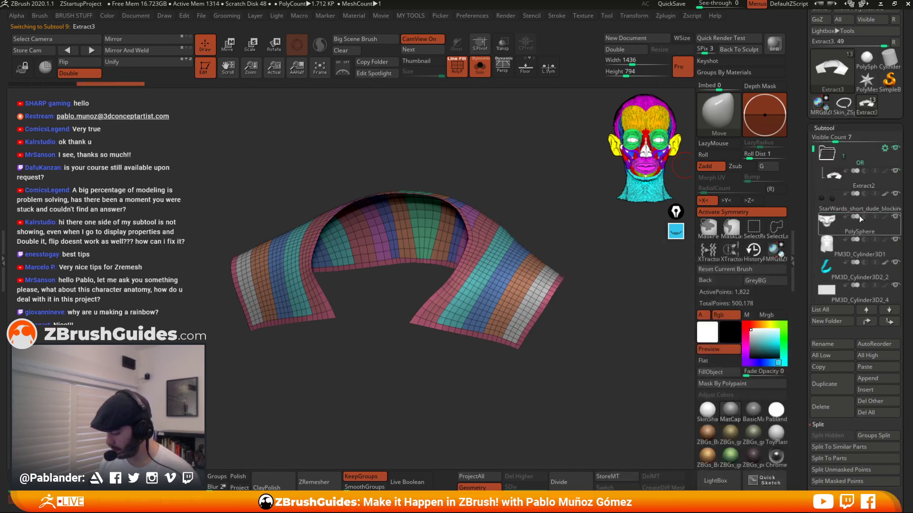
click(828, 153)
click(895, 148)
click(877, 179)
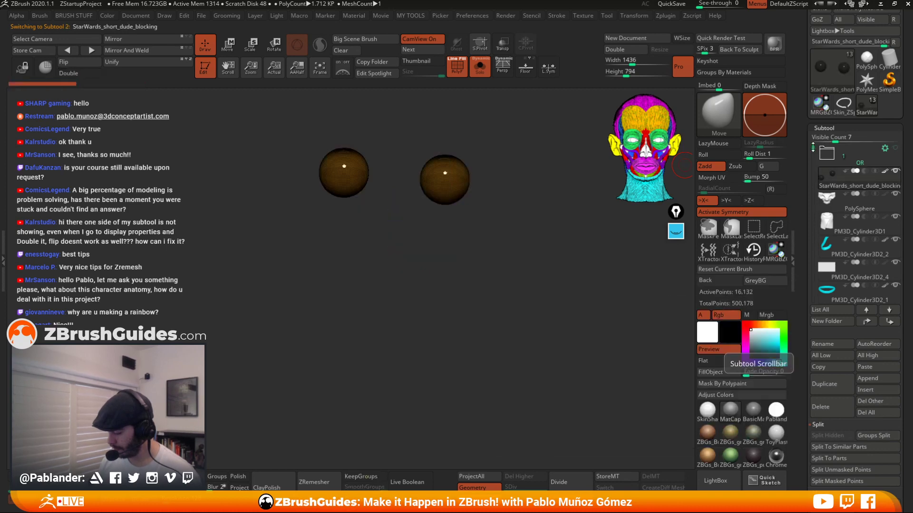
Select the duplicated collar on the character, isolate it in Solo mode and orbit around it.
click(475, 70)
alt+click(501, 285)
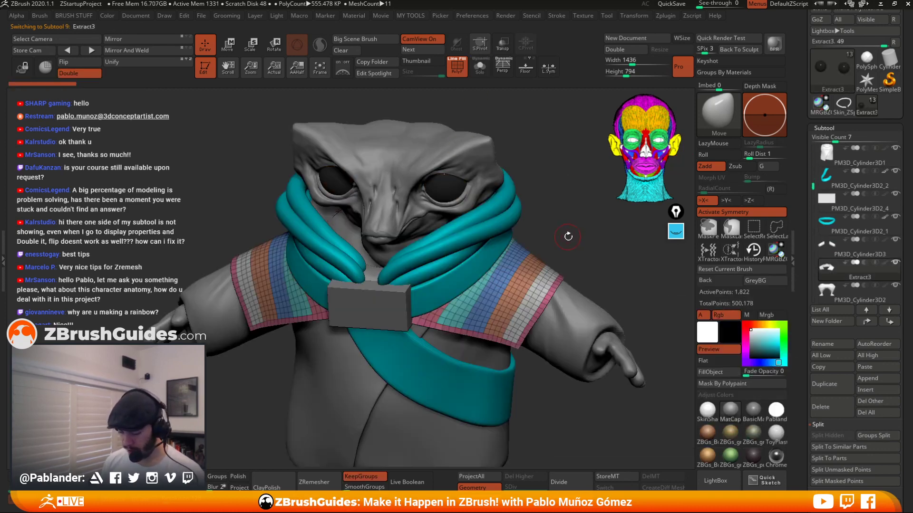
drag(569, 236, 541, 277)
click(480, 68)
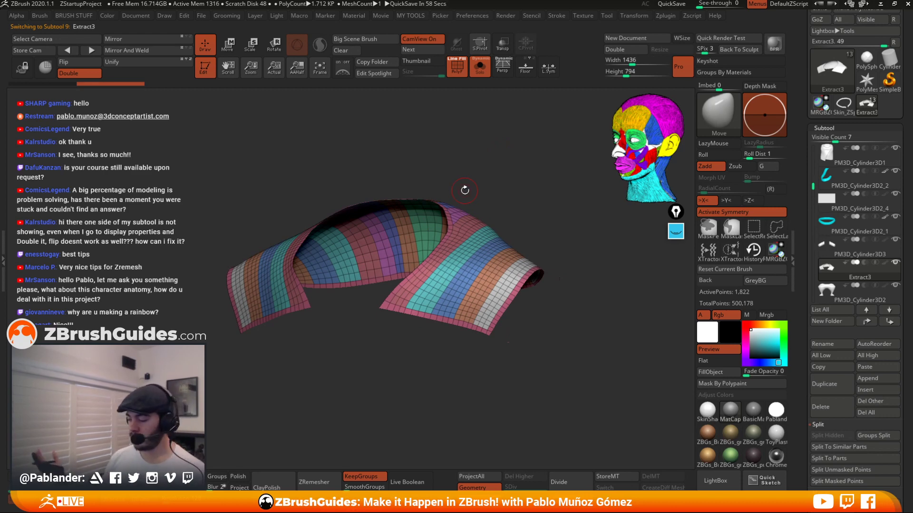
drag(464, 190, 553, 278)
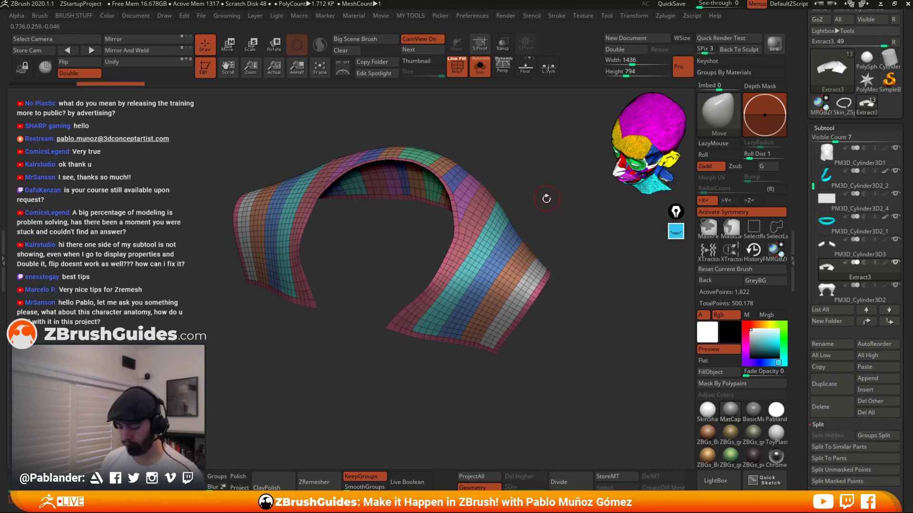
drag(546, 199, 545, 316)
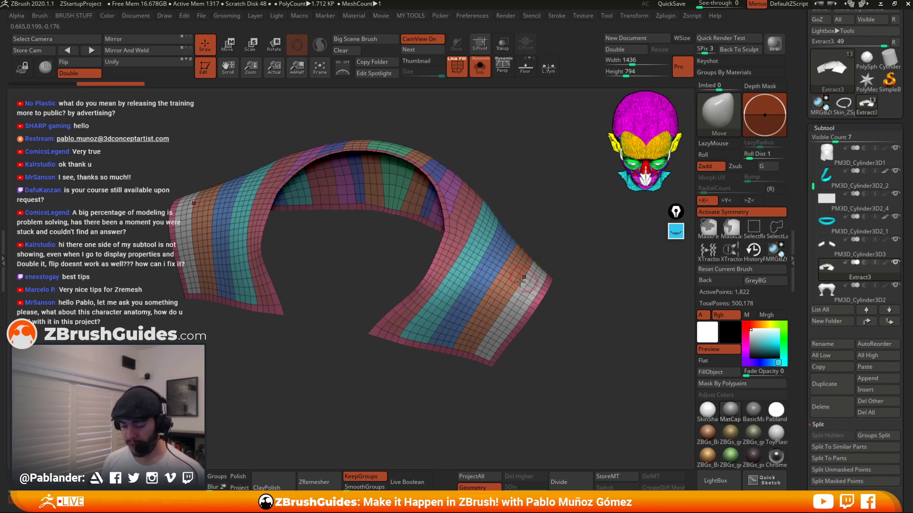
drag(566, 228, 547, 315)
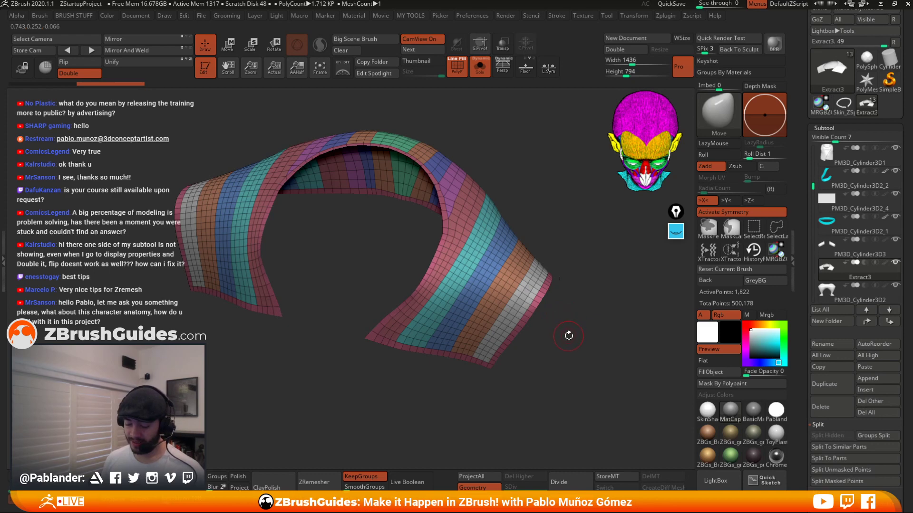
drag(571, 346, 566, 328)
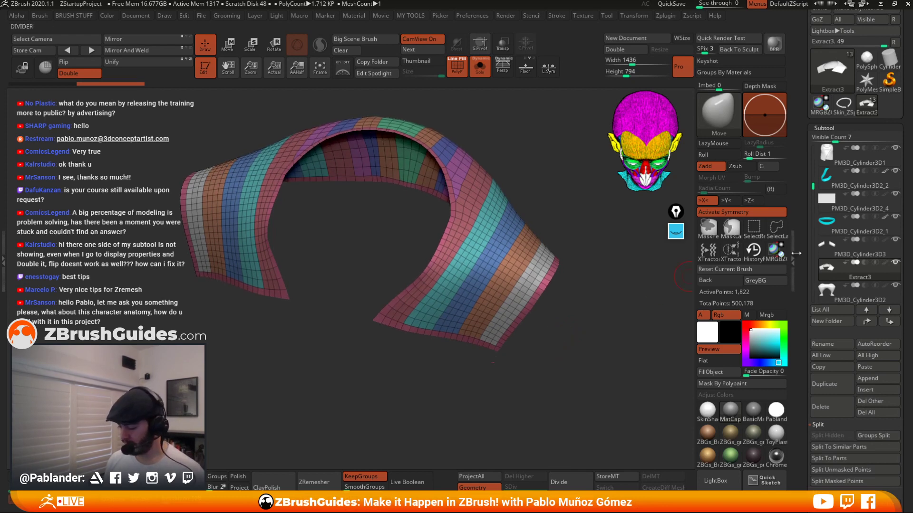
Try Panel Loops on the duplicated collar at default settings, review the panels and undo them.
drag(801, 450, 801, 173)
drag(799, 139, 800, 59)
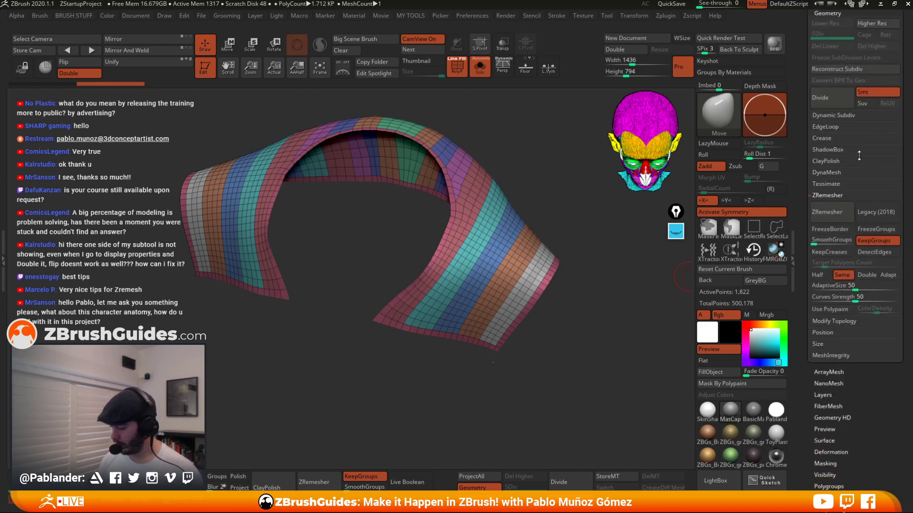
click(840, 123)
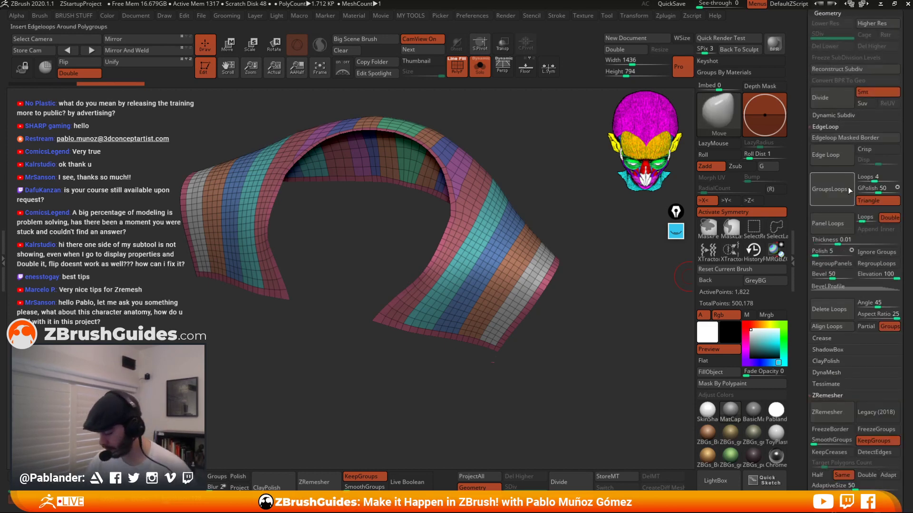
drag(547, 283, 600, 249)
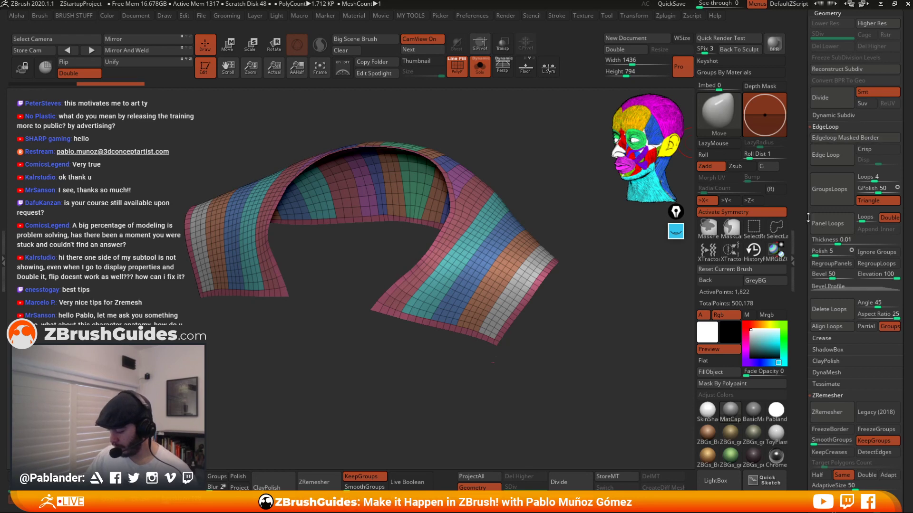
scroll(808, 217, down, 3)
mouse_move(556, 200)
mouse_down()
mouse_move(581, 162)
mouse_move(573, 201)
mouse_up()
click(827, 161)
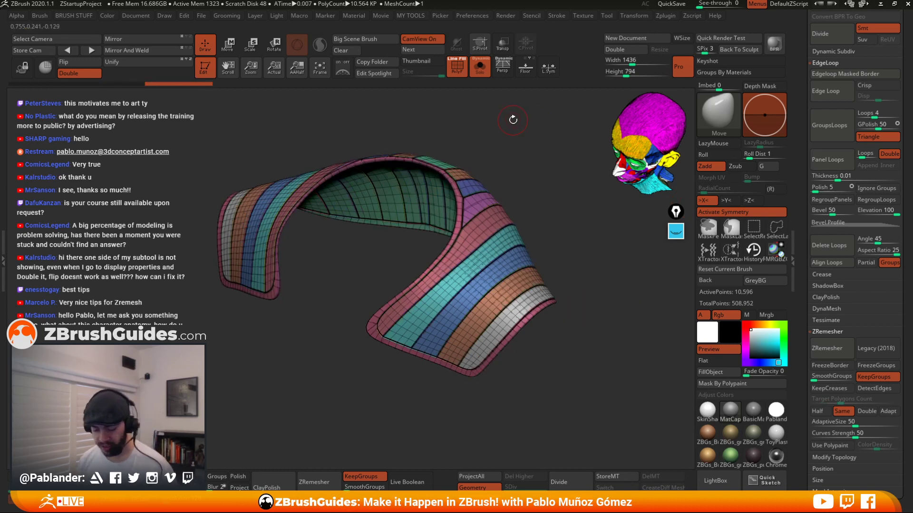
key(space)
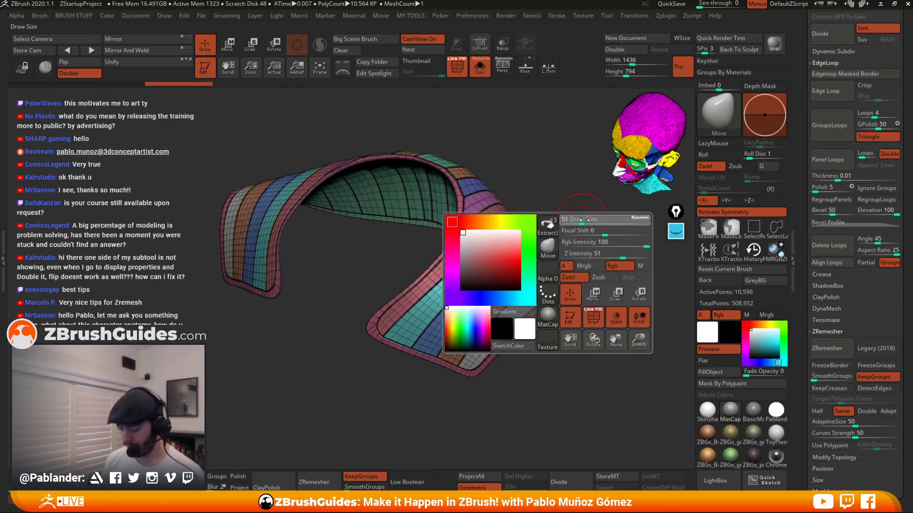
mouse_move(577, 219)
mouse_down()
mouse_move(525, 276)
mouse_move(447, 238)
mouse_move(449, 299)
mouse_move(433, 267)
mouse_move(457, 167)
mouse_move(414, 305)
mouse_move(489, 333)
mouse_up()
click(480, 67)
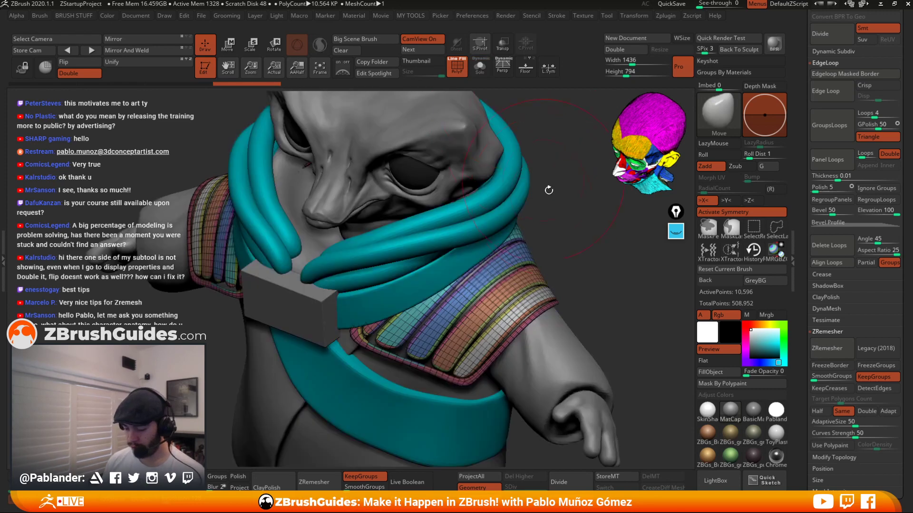
click(480, 67)
click(457, 67)
drag(585, 317, 582, 332)
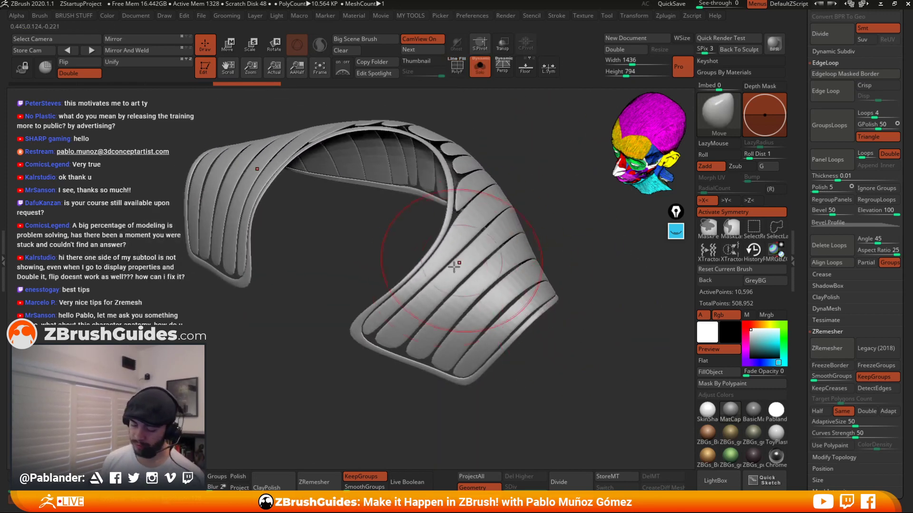
key(ctrl+z)
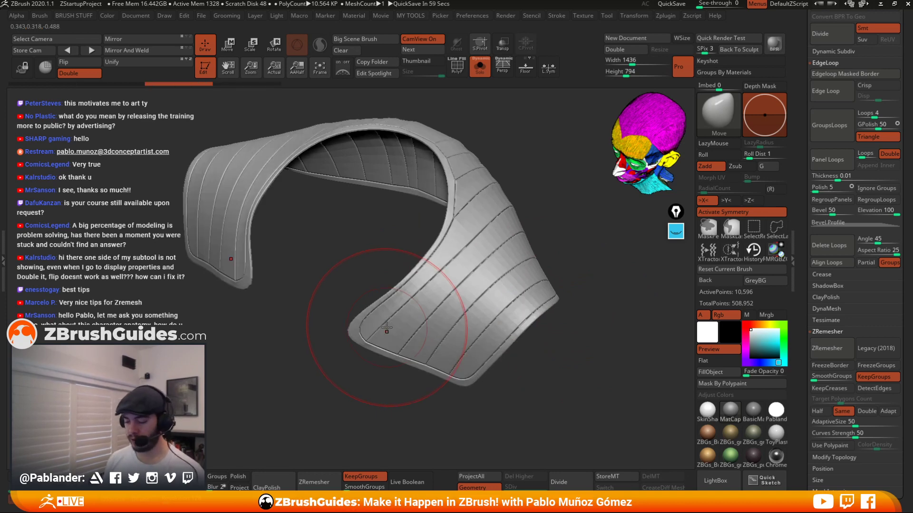
Set the Panel Loops thickness to 0.03925, apply it to the collar and undo it.
key(shift+f)
click(460, 73)
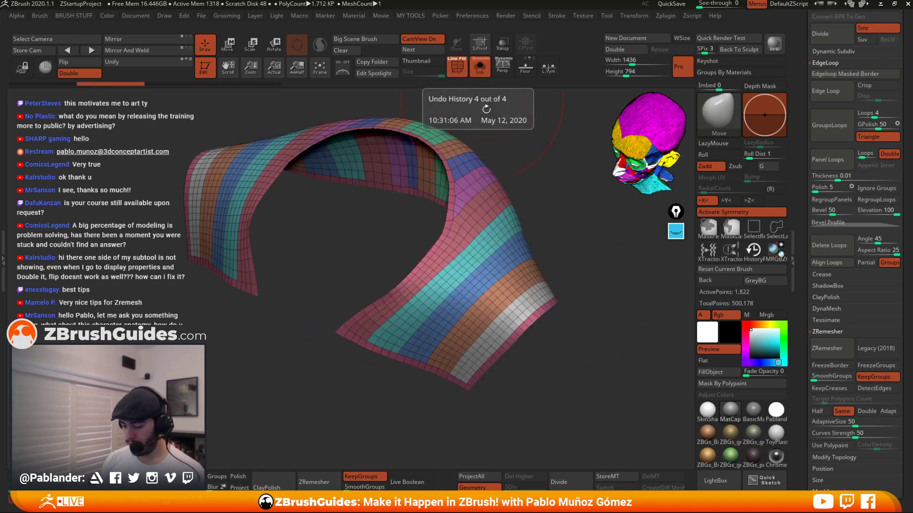
alt+drag(541, 257, 545, 240)
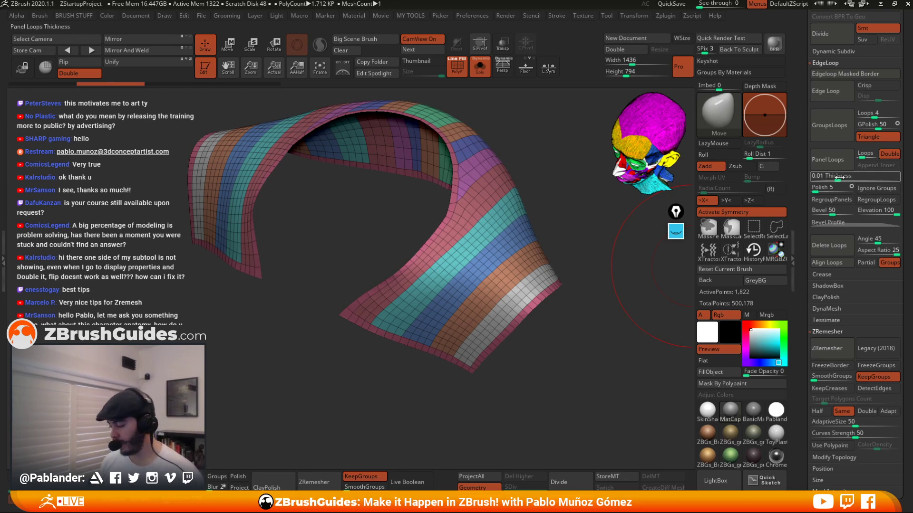
drag(835, 176, 843, 176)
click(828, 160)
drag(577, 321, 536, 204)
key(shift+f)
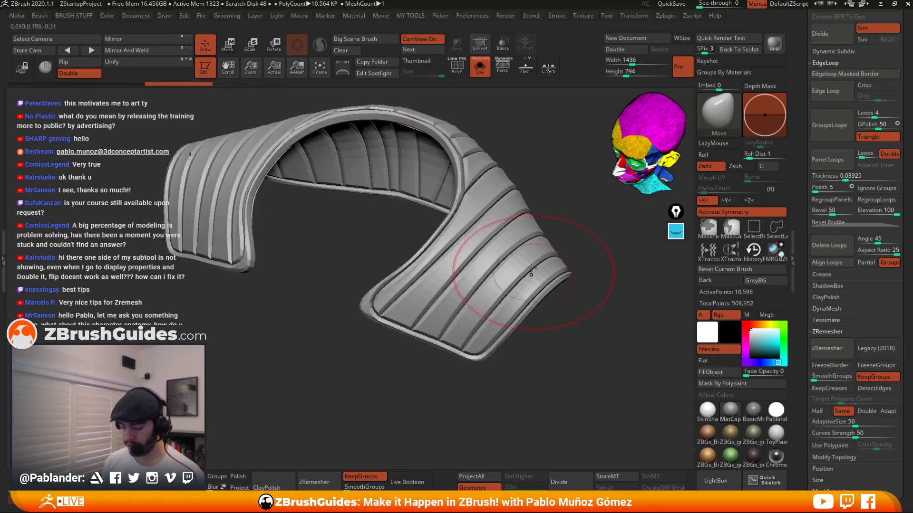
mouse_move(533, 271)
shift+mouse_down()
mouse_move(477, 243)
mouse_move(454, 195)
mouse_move(465, 134)
mouse_move(451, 323)
mouse_move(546, 303)
mouse_move(533, 304)
shift+mouse_up()
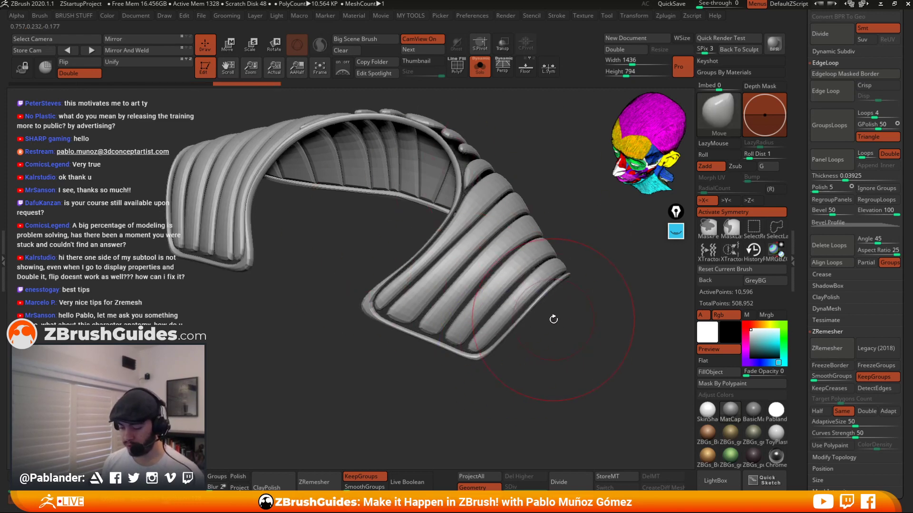
key(shift+d)
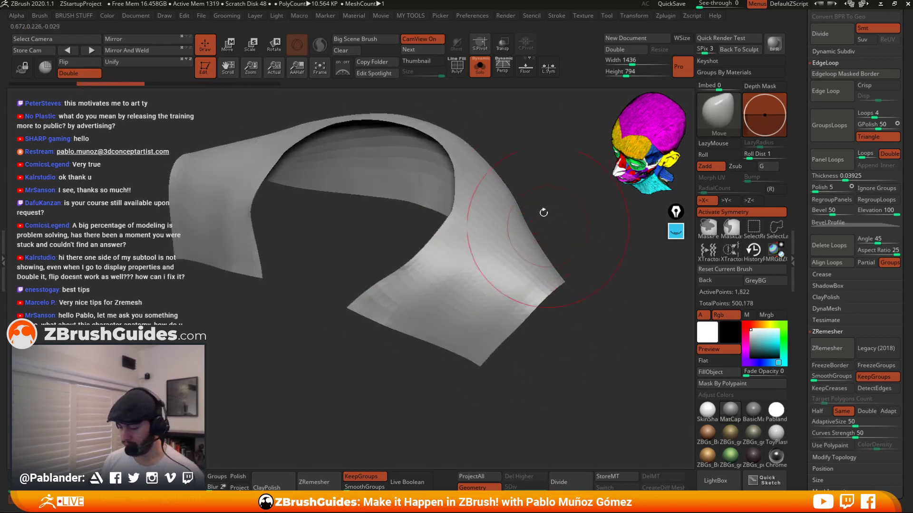
Set the Panel Loops polish to 47, apply it to the collar and undo it.
key(shift+f)
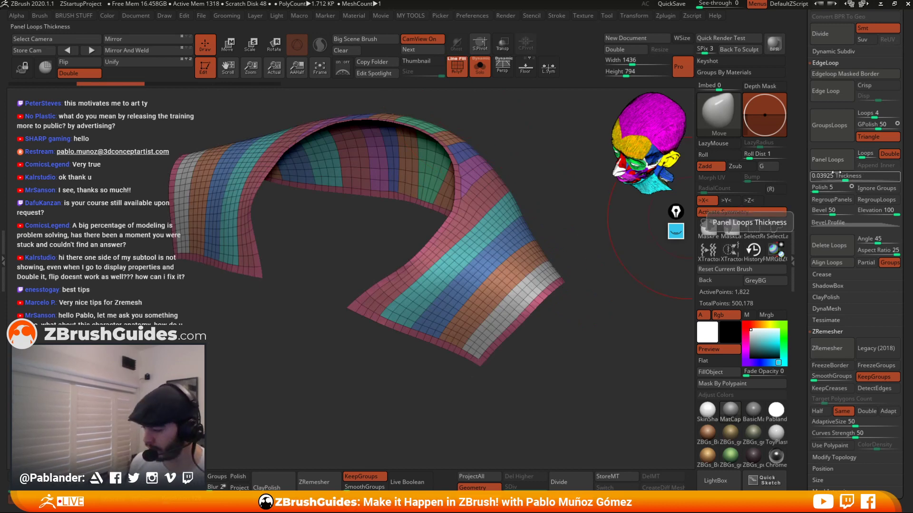
alt+drag(582, 316, 580, 331)
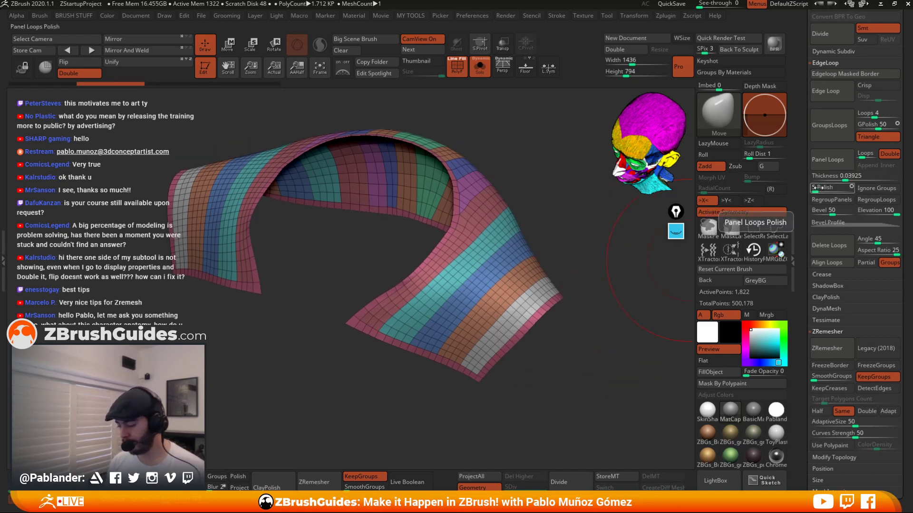
drag(827, 187, 839, 188)
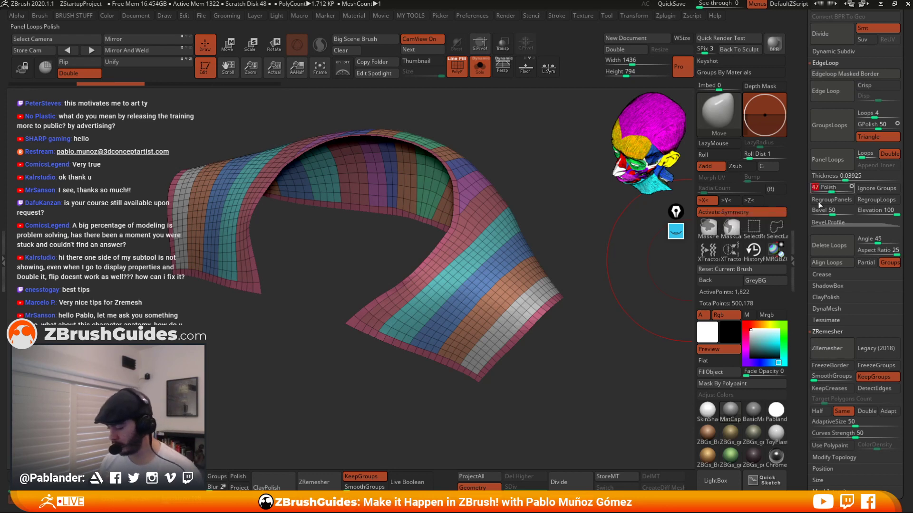
click(830, 159)
drag(590, 333, 547, 328)
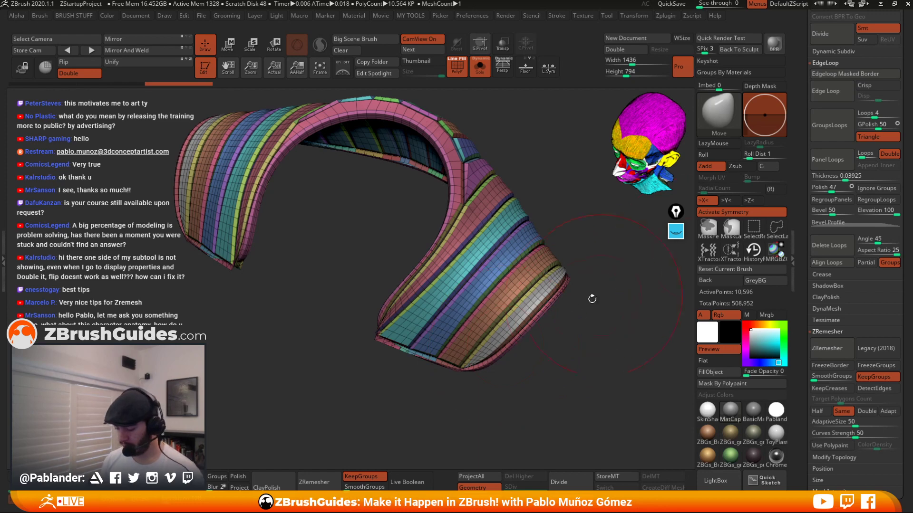
key(ctrl+z)
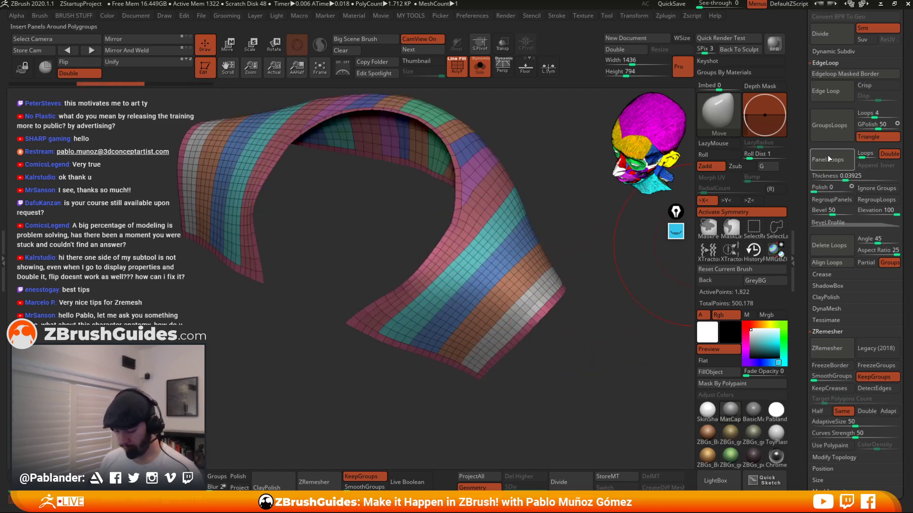
Try Panel Loops with zero polish and undo it.
click(828, 157)
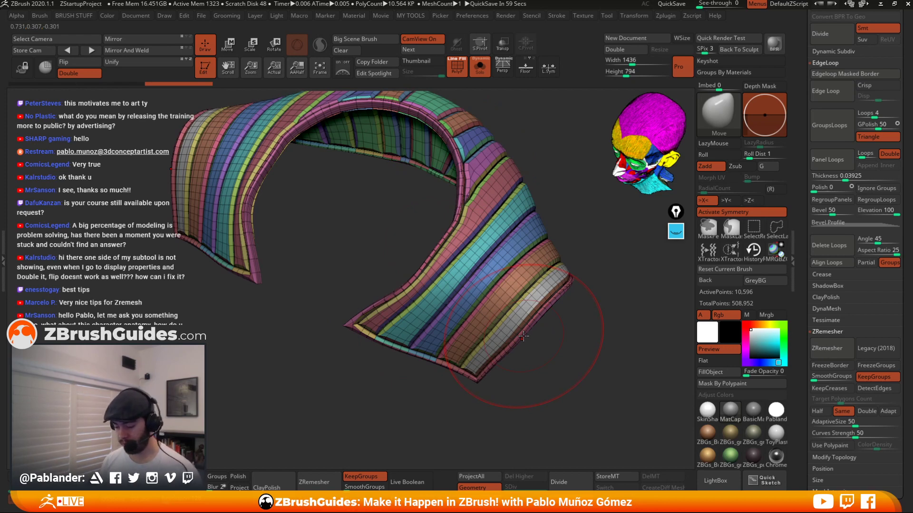
key(ctrl+z)
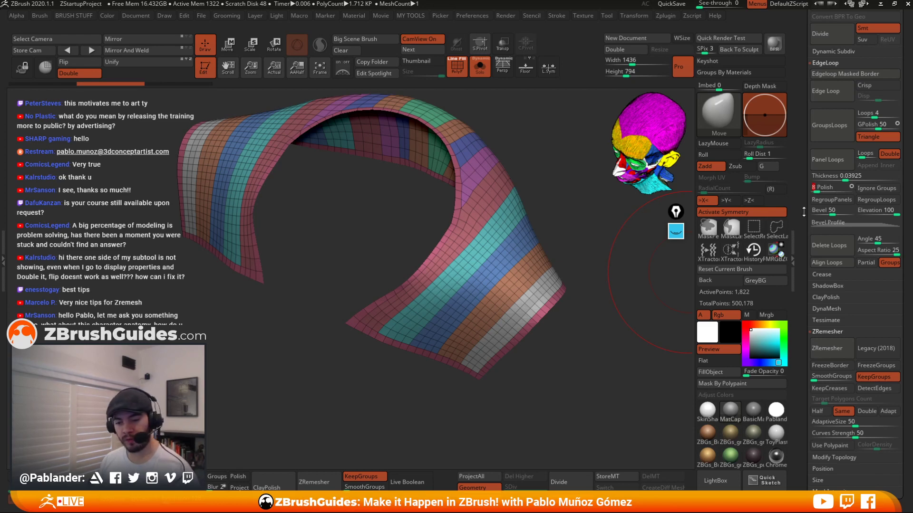
Try Panel Loops on the collar with Ignore Groups enabled, review the panels and undo them.
drag(612, 302, 584, 326)
click(879, 190)
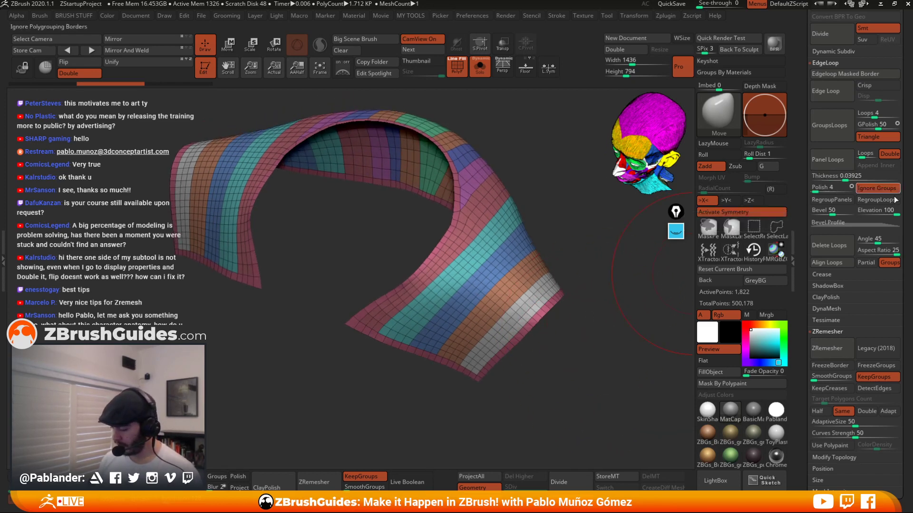
click(833, 160)
mouse_move(599, 342)
mouse_down()
mouse_move(606, 316)
mouse_move(601, 343)
mouse_up()
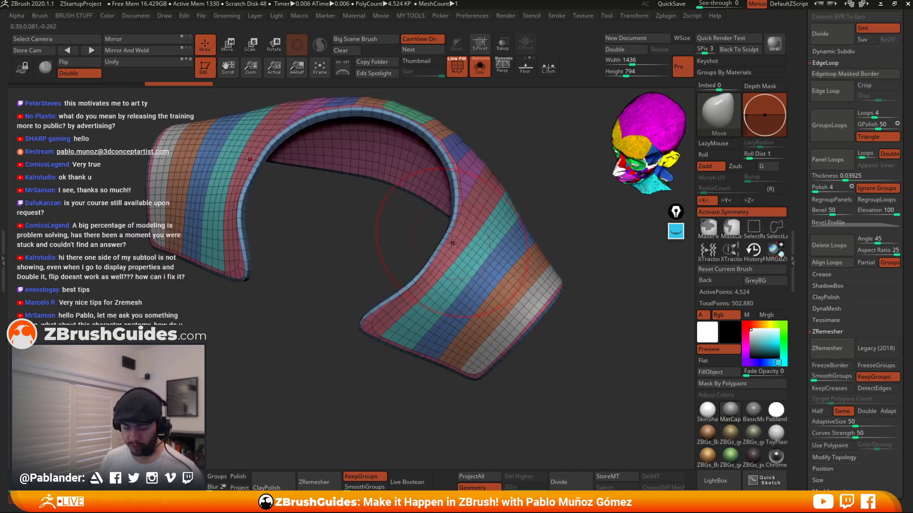
drag(564, 238, 556, 243)
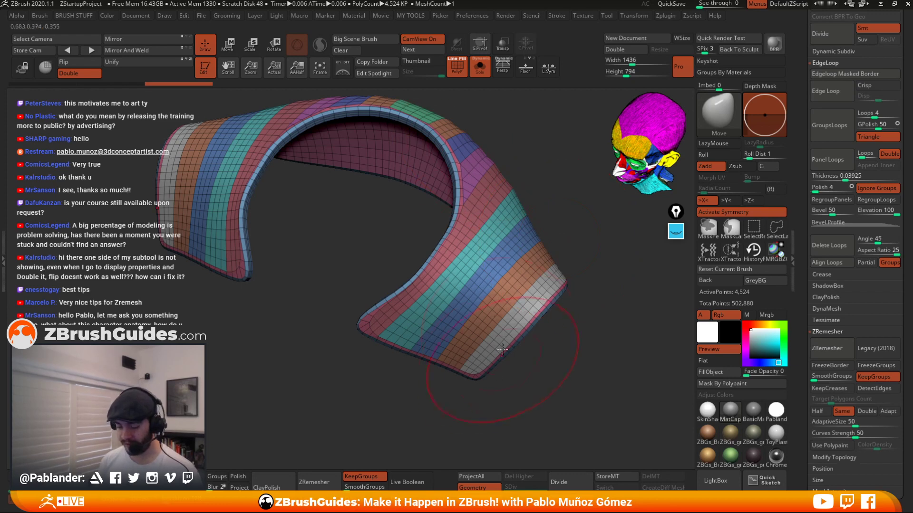
drag(535, 345, 559, 330)
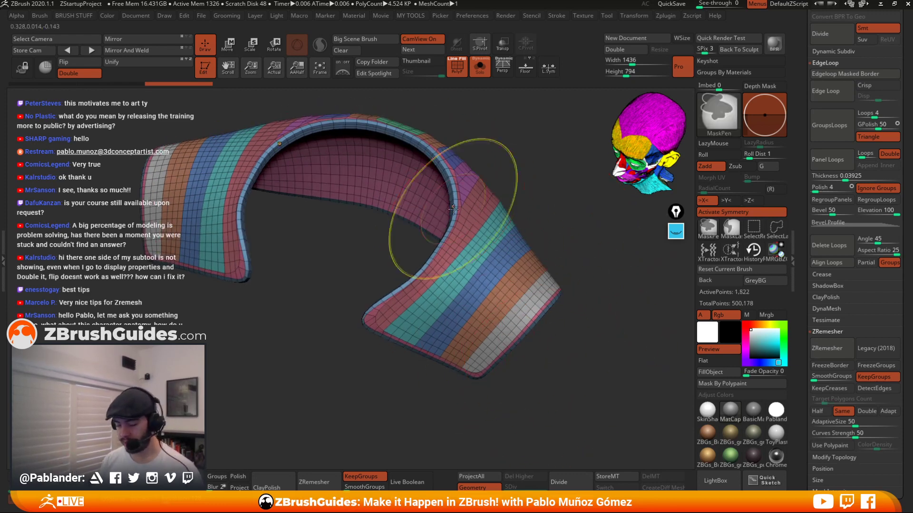
key(ctrl+z)
mouse_move(594, 295)
mouse_down()
mouse_move(582, 281)
mouse_move(584, 307)
mouse_move(590, 284)
mouse_up()
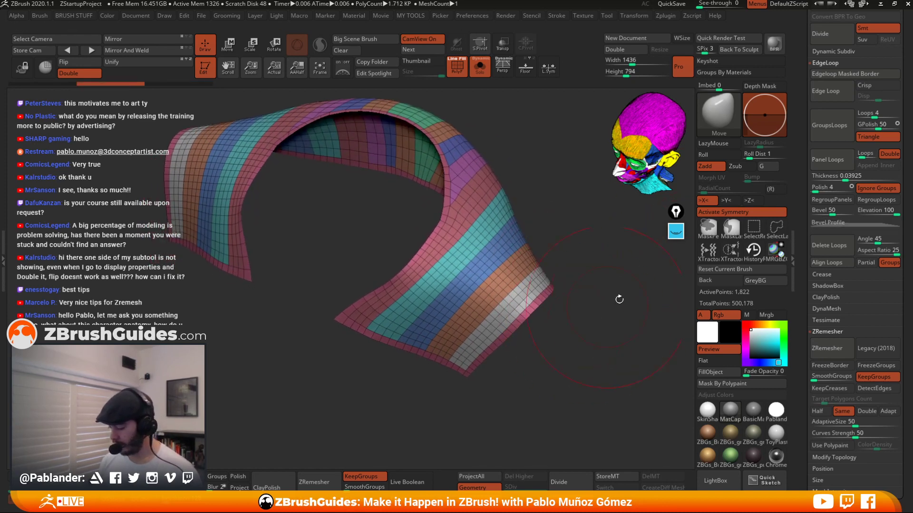
Turn off Ignore Groups and Double, then apply Panel Loops to the collar.
click(877, 187)
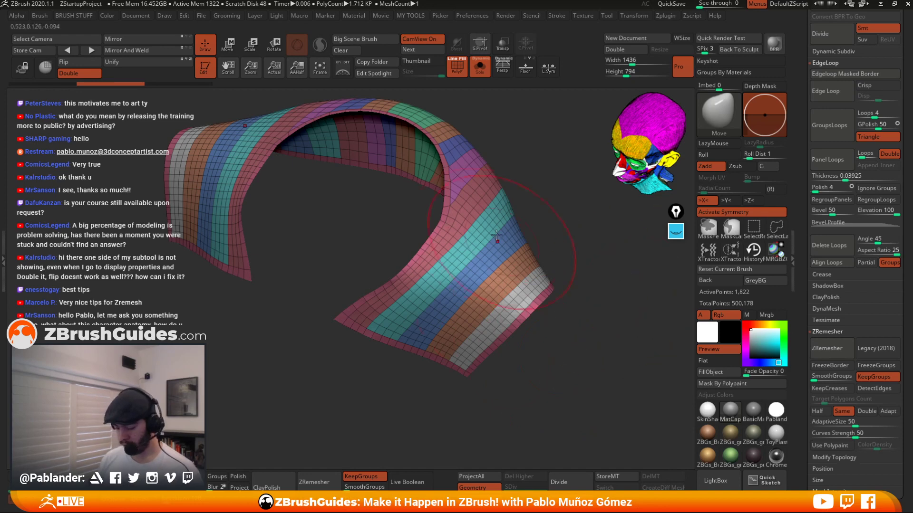
click(892, 154)
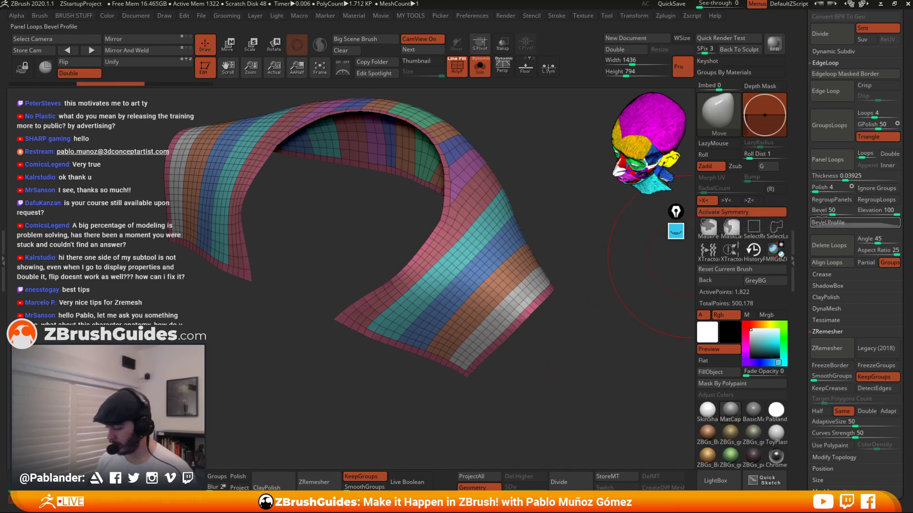
click(829, 159)
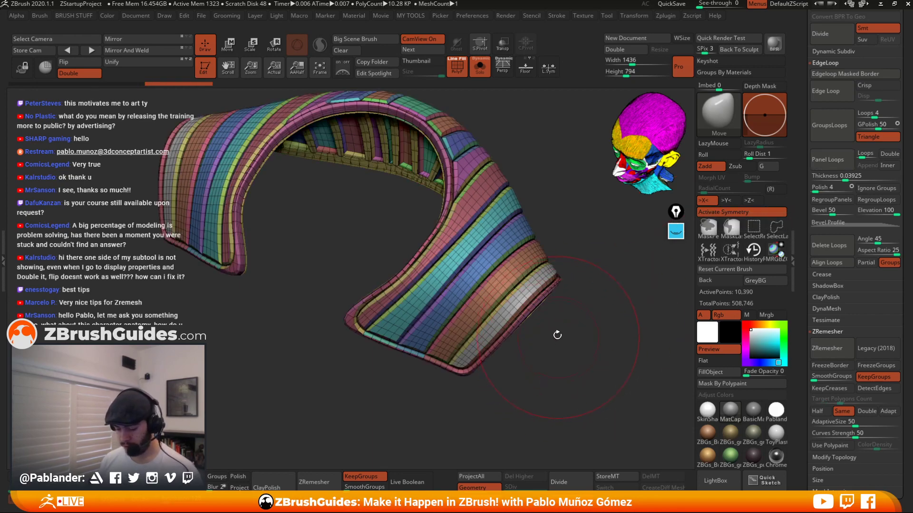
drag(558, 336, 557, 313)
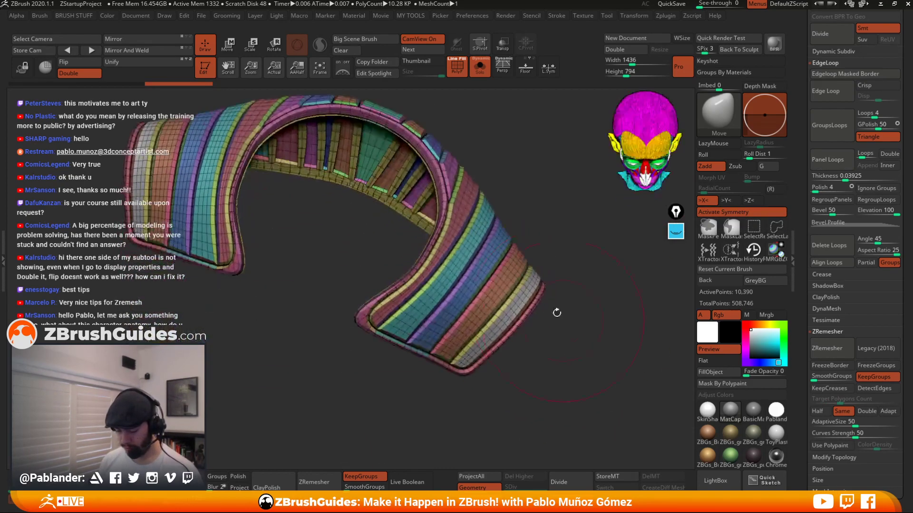
mouse_move(444, 228)
shift+mouse_down()
mouse_move(399, 311)
mouse_move(410, 339)
mouse_move(485, 328)
mouse_move(518, 295)
shift+mouse_up()
Review the single-sided panels with polyframe toggled off and on, then undo the Panel Loops.
key(shift+f)
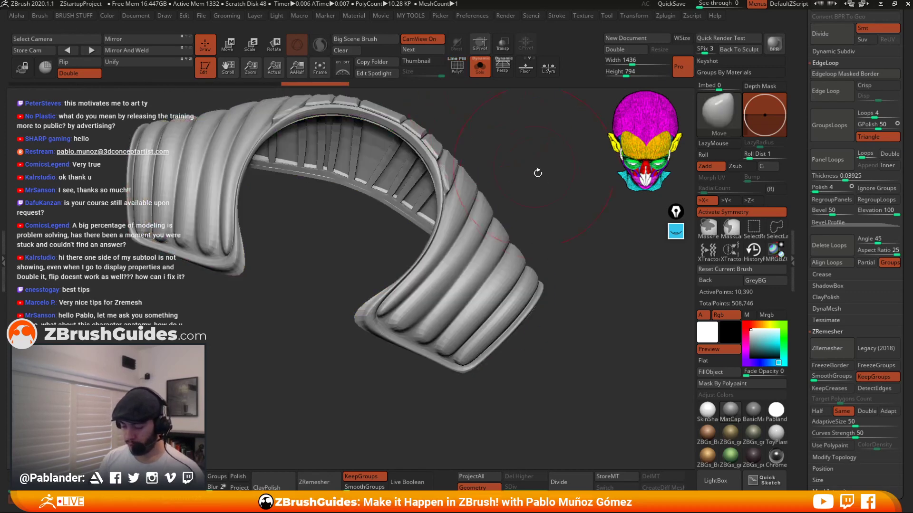
mouse_move(537, 173)
mouse_down()
mouse_move(547, 208)
mouse_move(471, 238)
mouse_up()
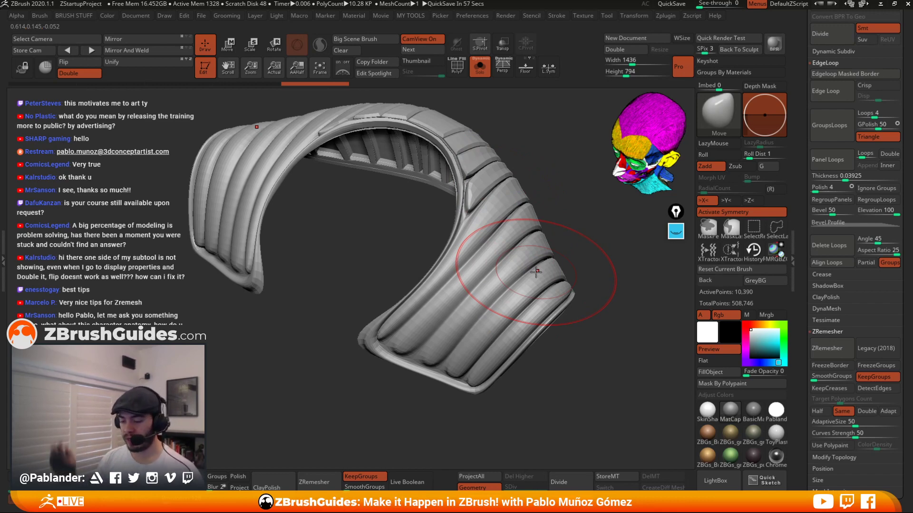
mouse_move(475, 192)
shift+mouse_down()
mouse_move(452, 145)
mouse_move(477, 127)
mouse_move(304, 133)
mouse_move(418, 176)
mouse_move(361, 159)
mouse_move(258, 271)
mouse_move(333, 135)
mouse_move(209, 255)
mouse_move(305, 124)
mouse_move(385, 147)
shift+mouse_up()
key(shift+f)
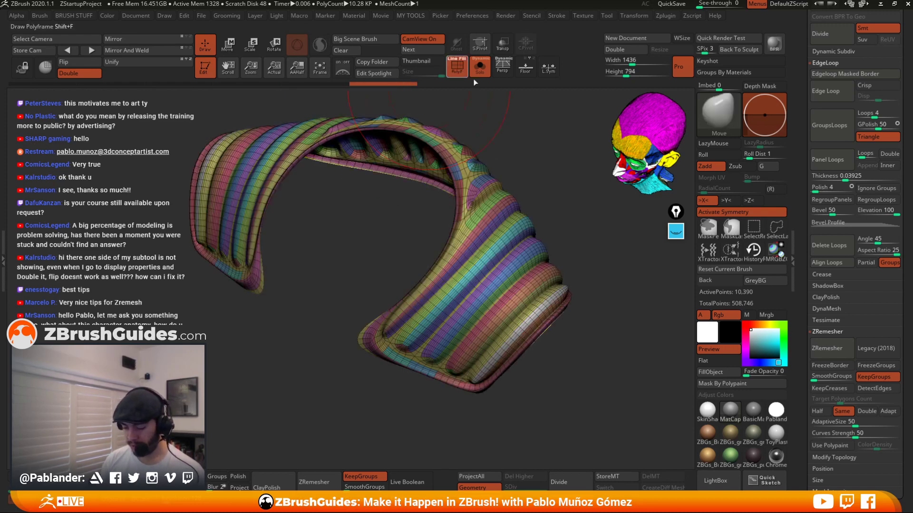
drag(599, 166, 558, 188)
mouse_move(597, 306)
mouse_down()
mouse_move(605, 318)
mouse_move(607, 308)
mouse_move(601, 322)
mouse_move(595, 295)
mouse_move(607, 301)
mouse_up()
click(458, 67)
key(ctrl+z)
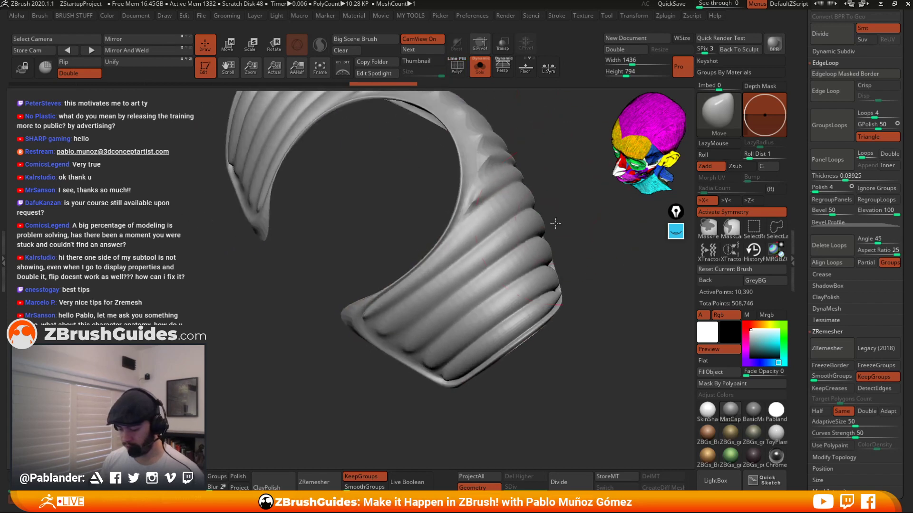
key(ctrl+z)
key(ctrl+z)
key(ctrl+z)
key(ctrl+z)
key(ctrl+z)
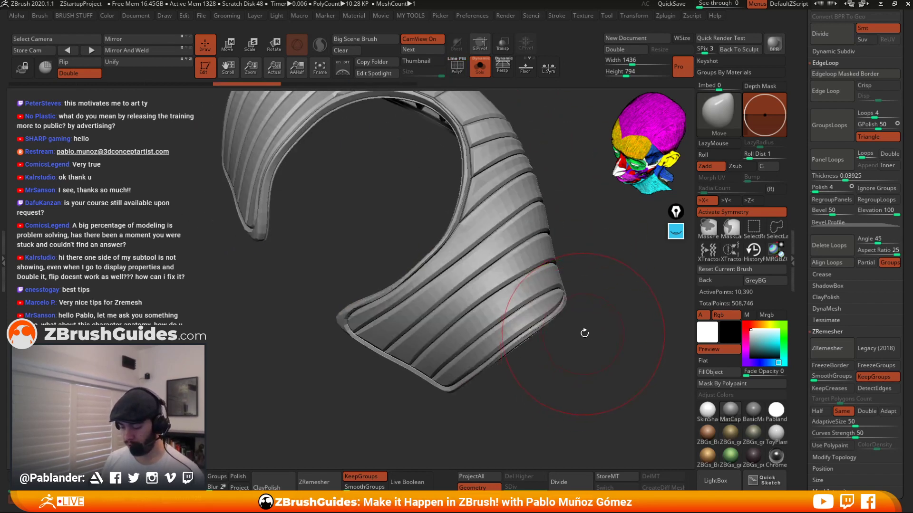
click(461, 71)
mouse_move(560, 260)
mouse_down()
mouse_move(569, 243)
mouse_move(520, 320)
mouse_up()
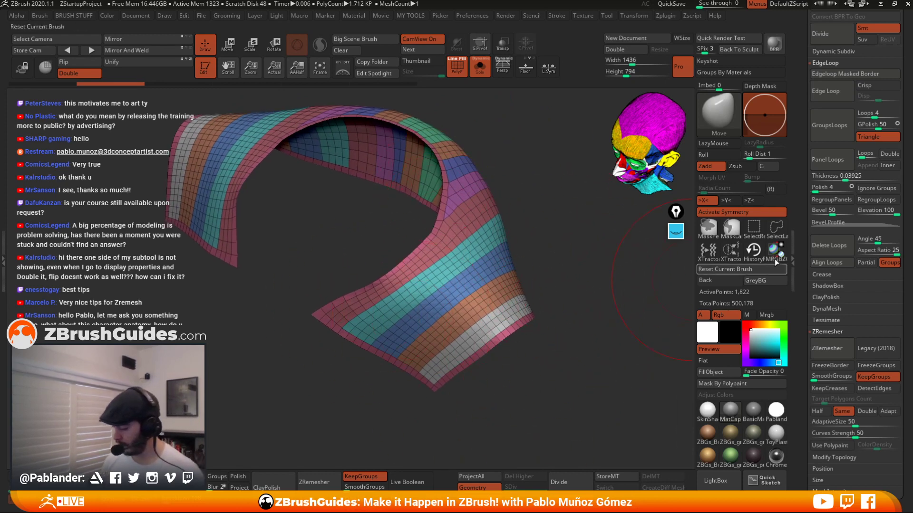
Scroll the geometry settings and apply Panel Loops to the collar again.
drag(909, 152, 908, 147)
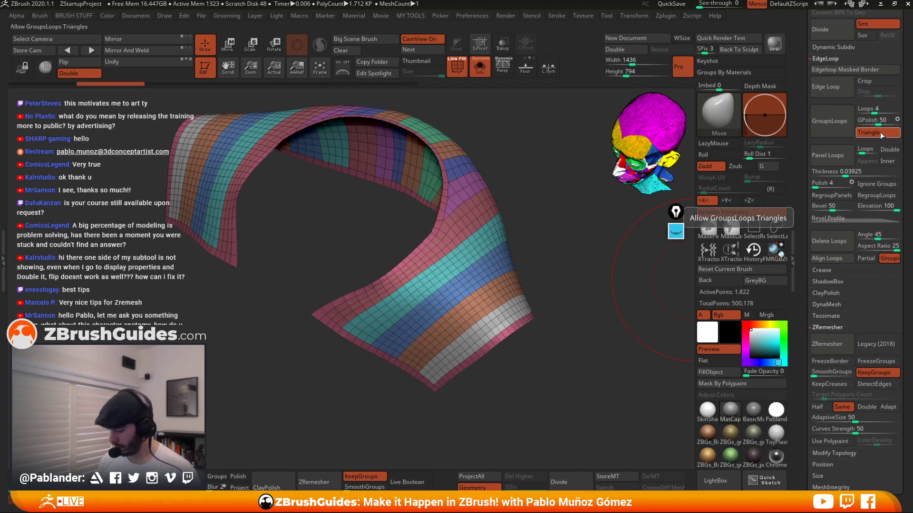
scroll(897, 141, down, 2)
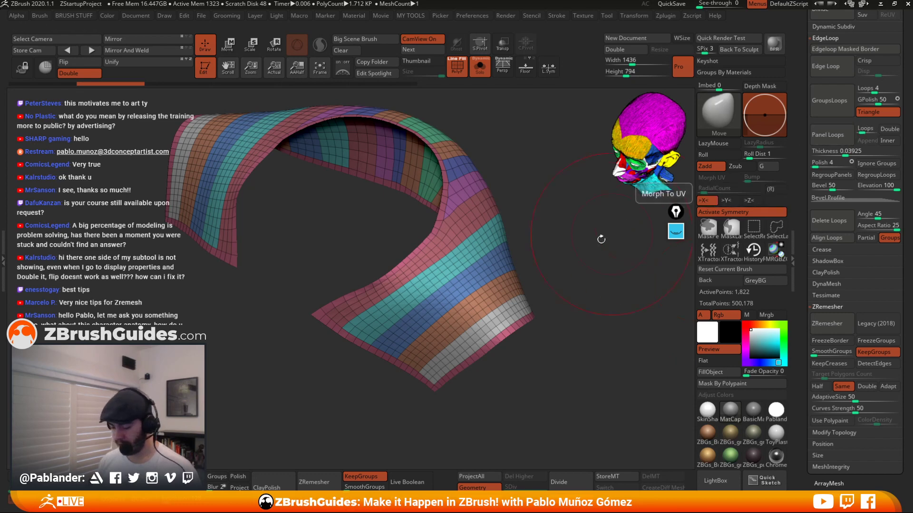
alt+drag(600, 238, 599, 261)
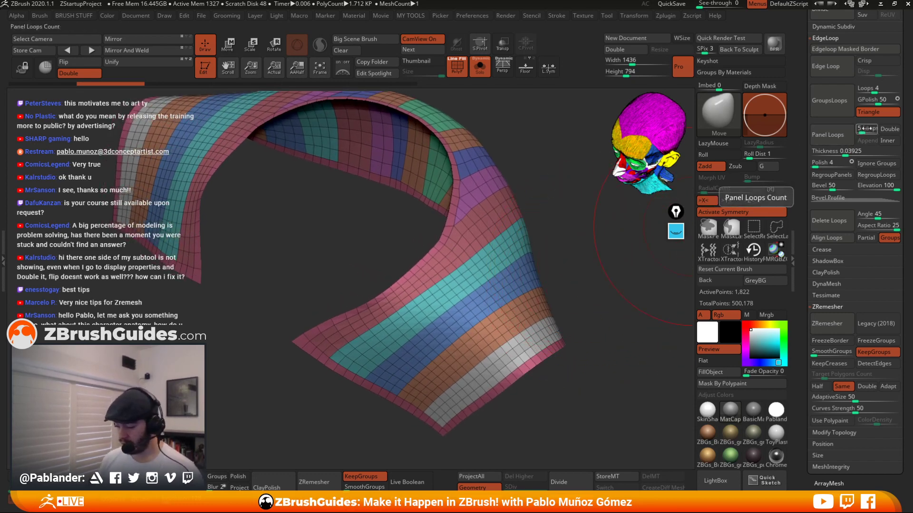
key(ctrl)
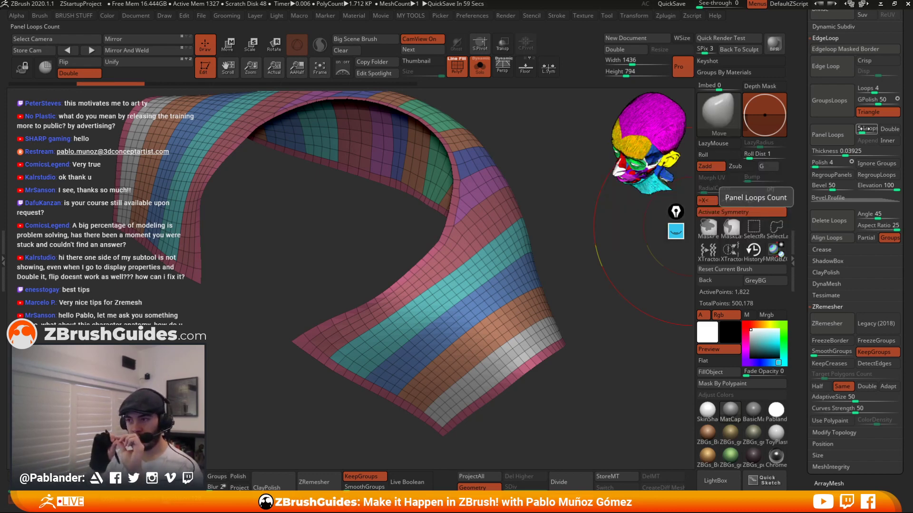
click(827, 135)
right_drag(355, 125, 459, 199)
click(676, 232)
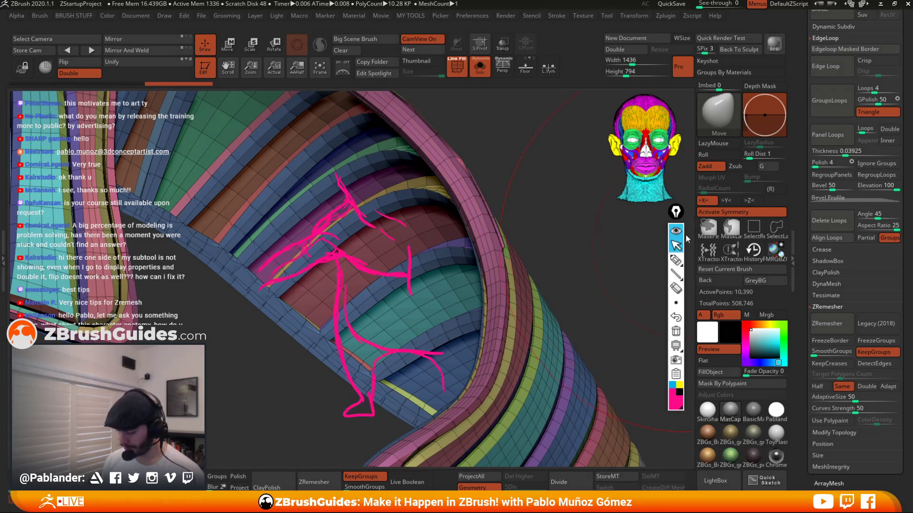
click(676, 346)
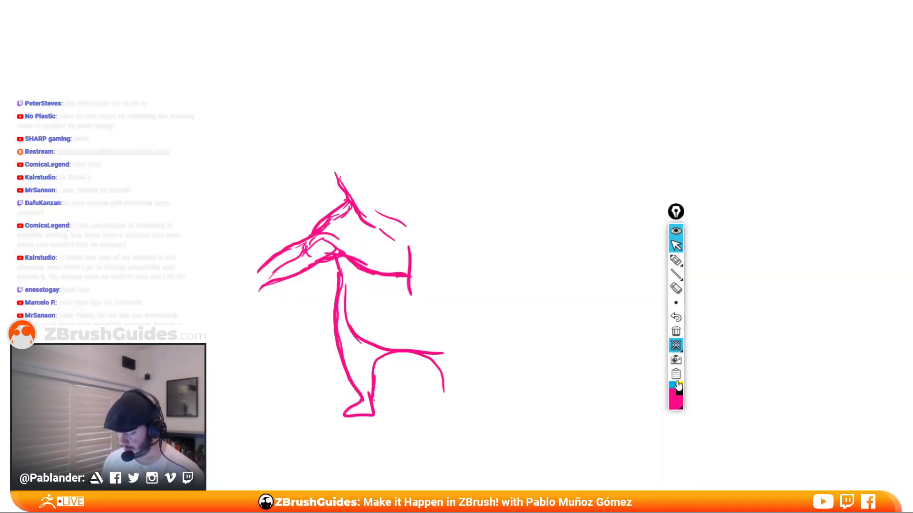
click(675, 331)
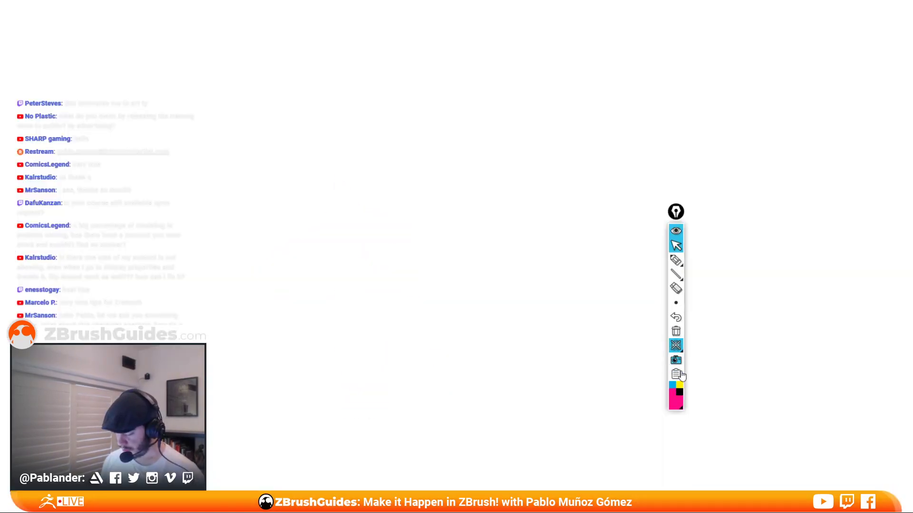
click(676, 348)
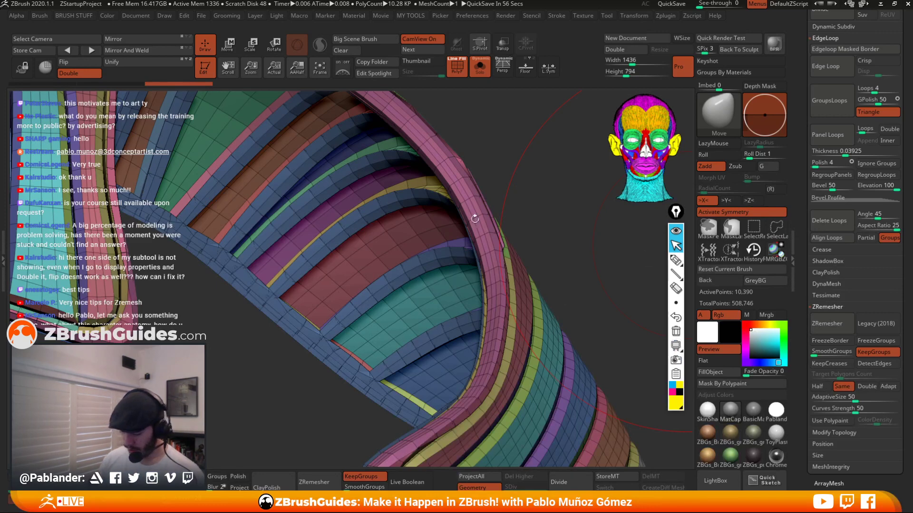
click(676, 260)
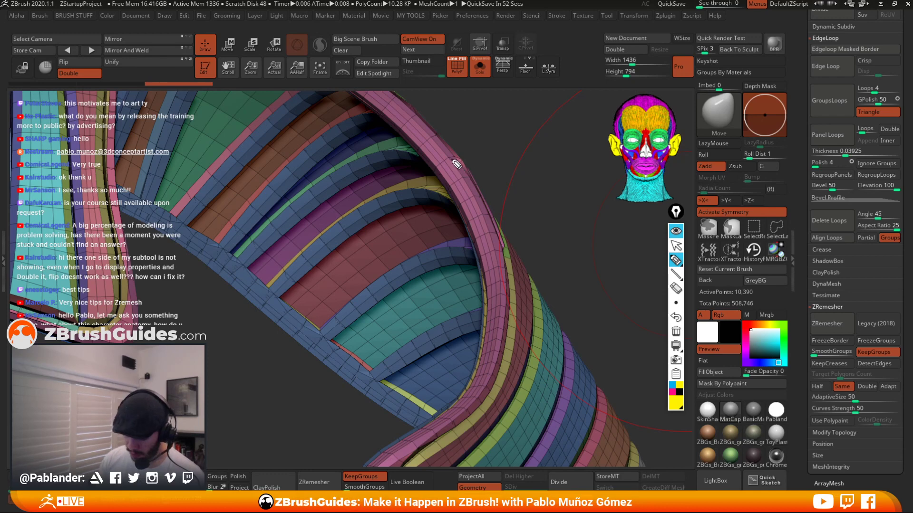
drag(449, 158, 450, 166)
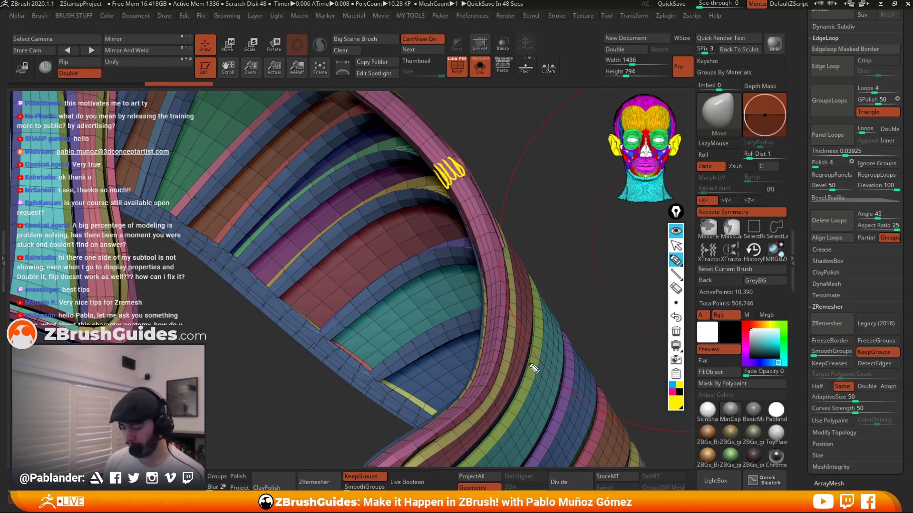
mouse_move(874, 124)
mouse_down()
mouse_move(853, 129)
mouse_move(874, 121)
mouse_up()
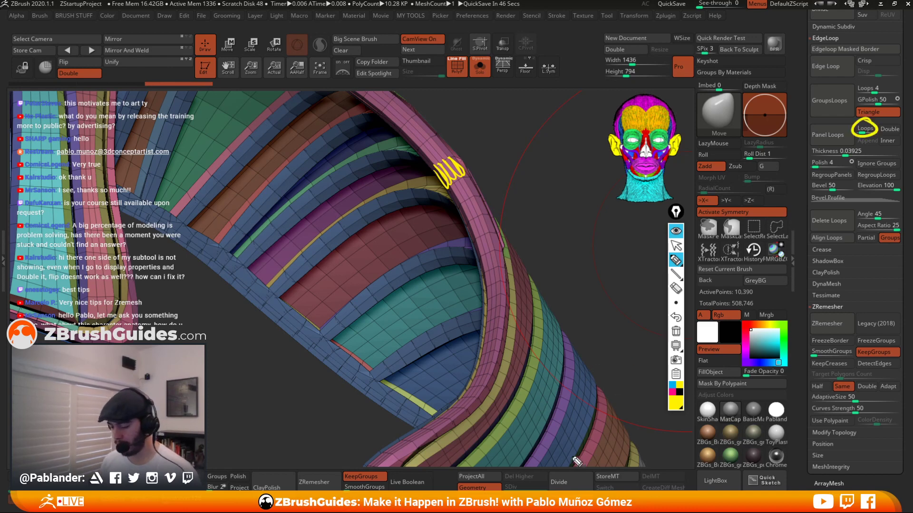
click(675, 331)
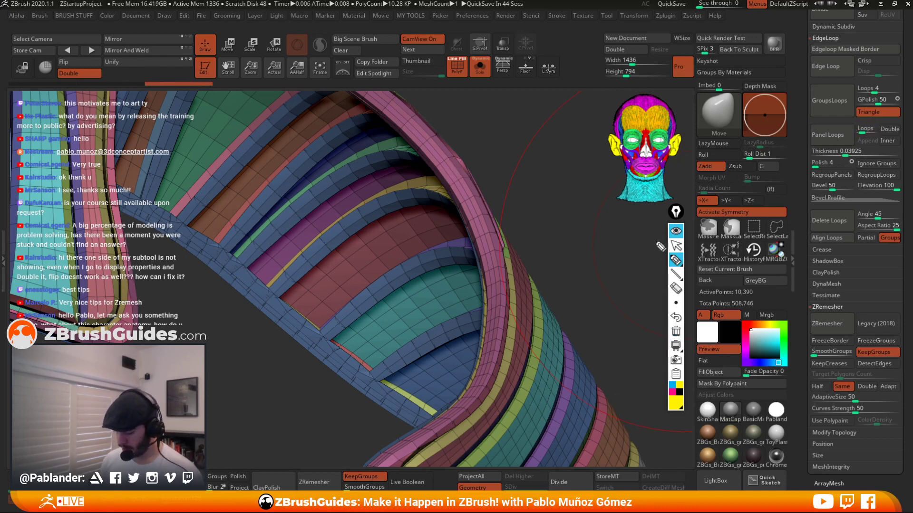
click(675, 232)
Undo and reapply Panel Loops to the collar, review the result and undo it again.
key(ctrl+z)
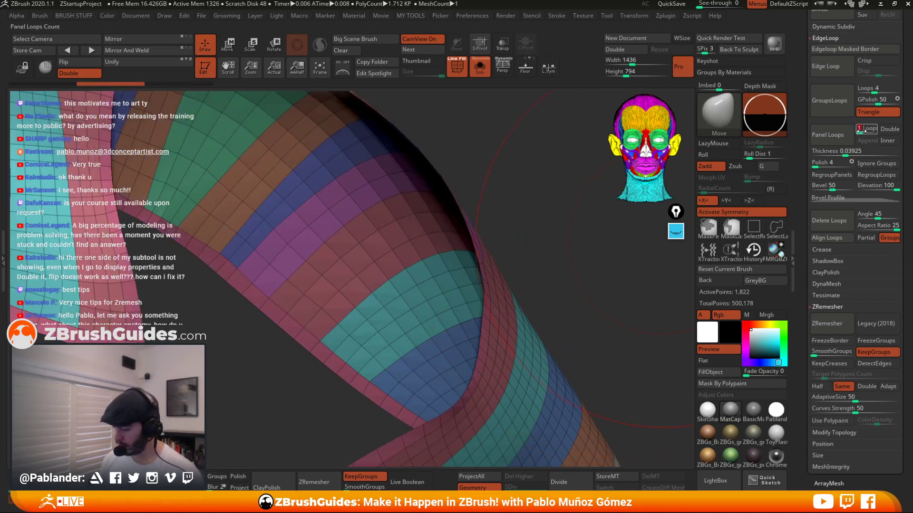
click(834, 135)
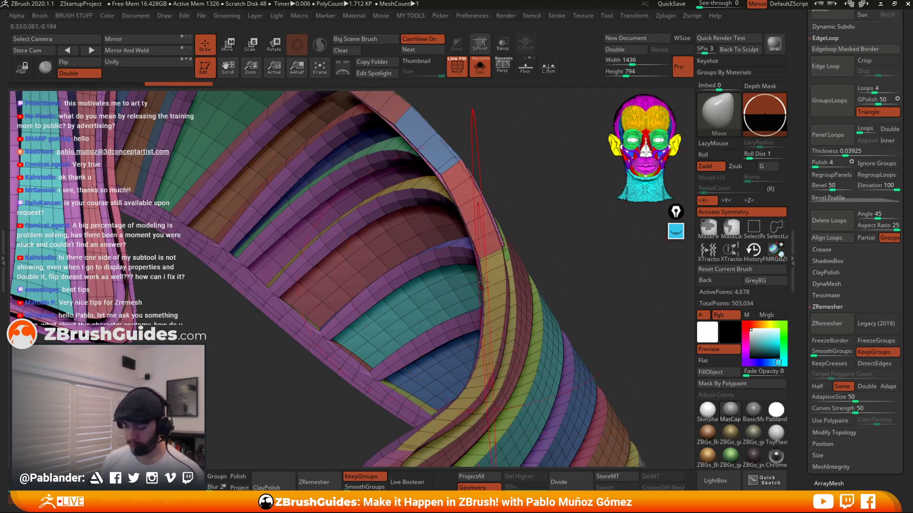
ctrl+right_drag(538, 302, 553, 209)
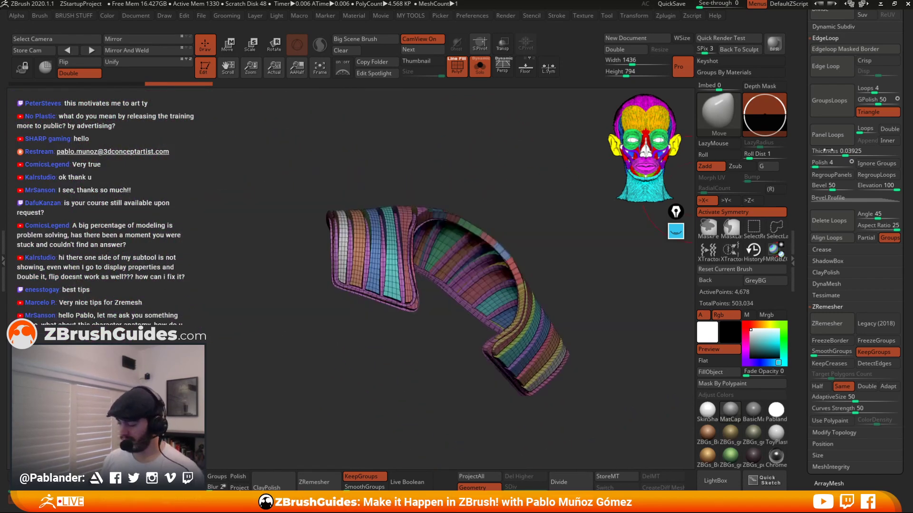
right_drag(564, 255, 556, 287)
mouse_move(568, 183)
ctrl+right_down()
mouse_move(578, 222)
mouse_move(557, 239)
mouse_move(582, 227)
mouse_move(567, 219)
mouse_move(578, 264)
mouse_move(557, 247)
mouse_move(569, 227)
mouse_move(557, 253)
mouse_move(533, 230)
mouse_move(547, 225)
mouse_move(478, 314)
mouse_move(539, 325)
ctrl+right_up()
key(space)
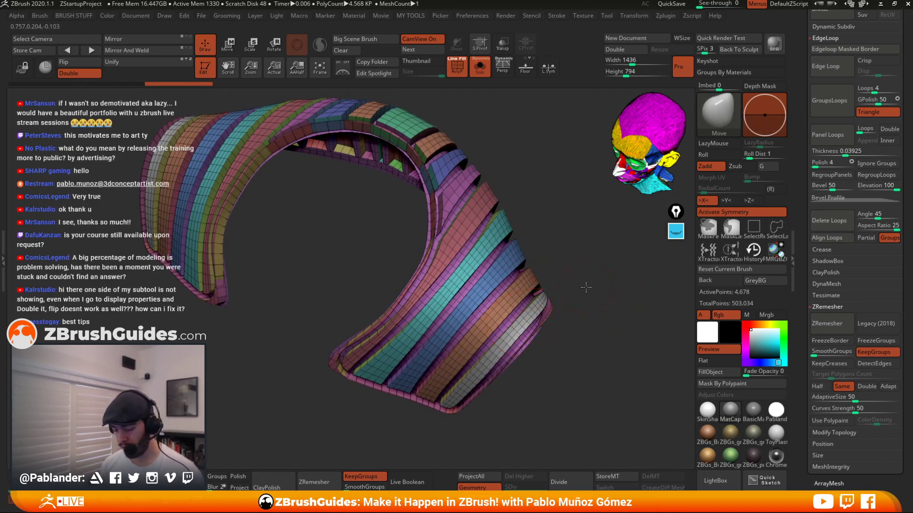
mouse_move(586, 287)
right_down()
mouse_move(583, 294)
mouse_move(606, 283)
mouse_move(558, 292)
mouse_move(530, 333)
right_up()
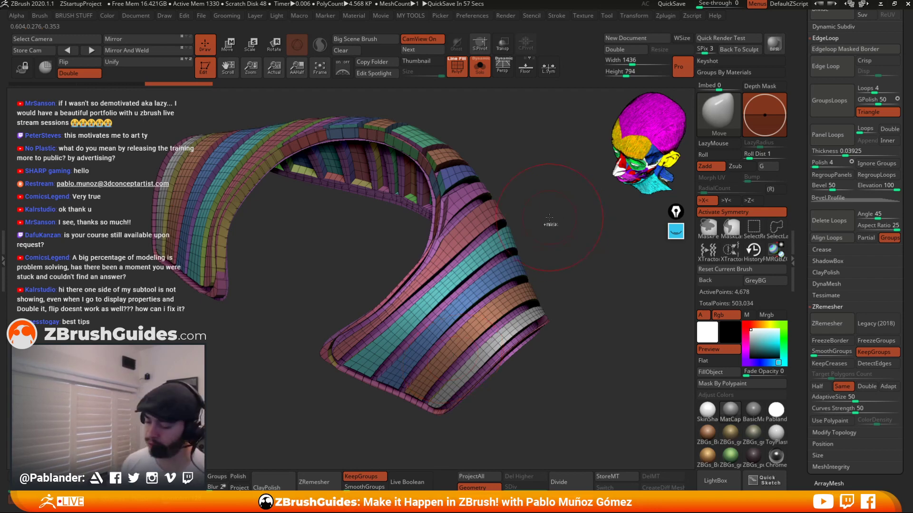
key(ctrl+z)
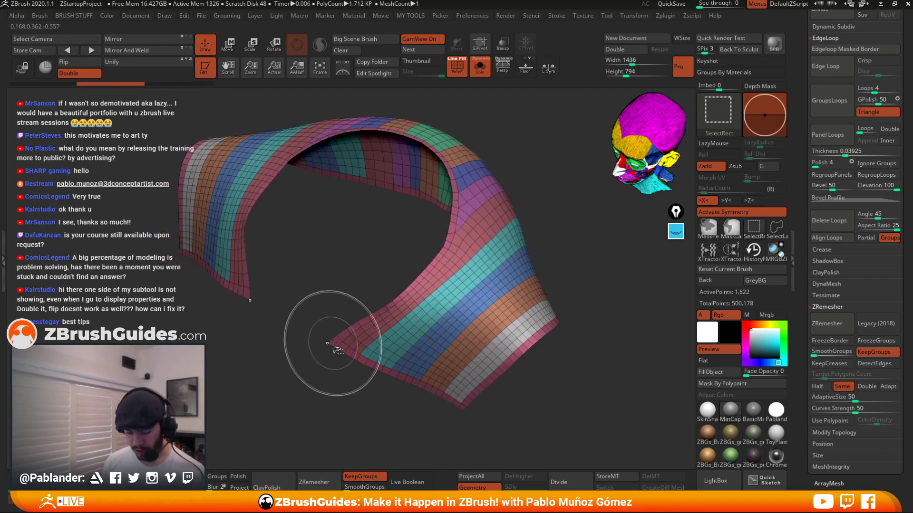
Delete the hidden geometry from the collar extract.
ctrl+shift+click(333, 343)
ctrl+shift+drag(576, 239, 584, 263)
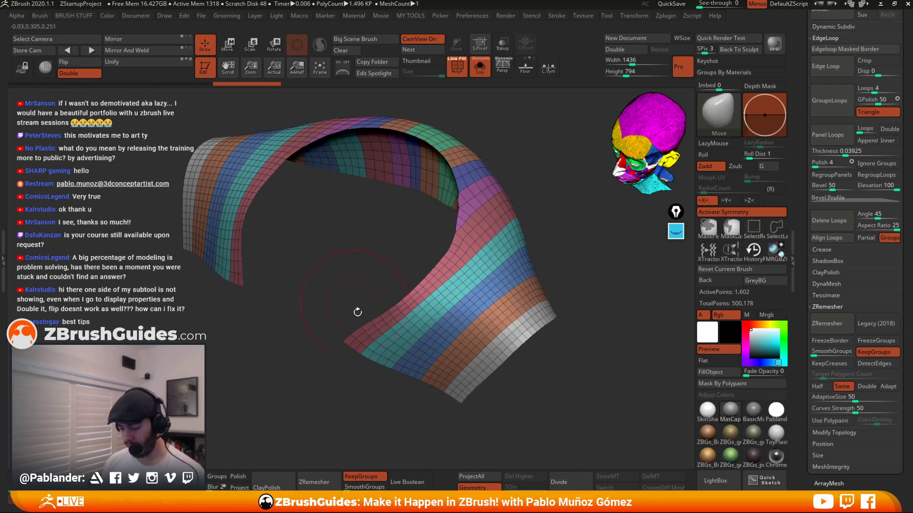
key(1)
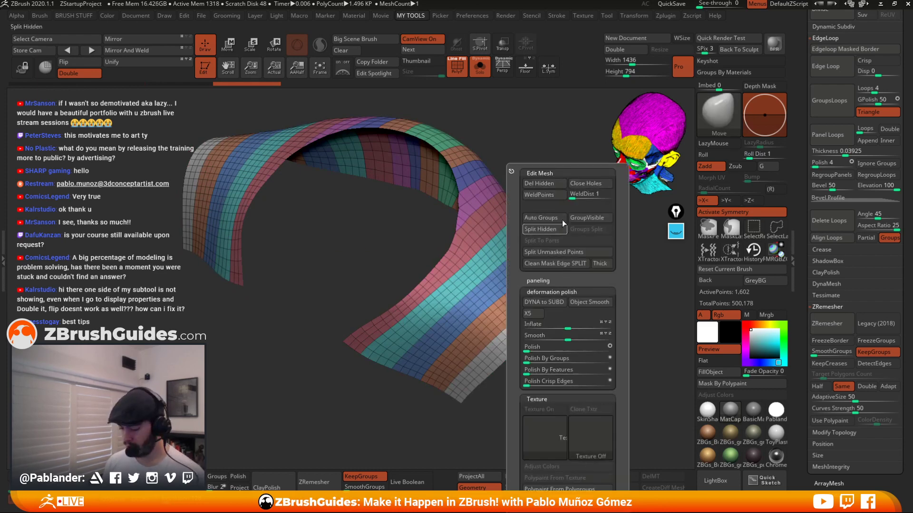
click(555, 186)
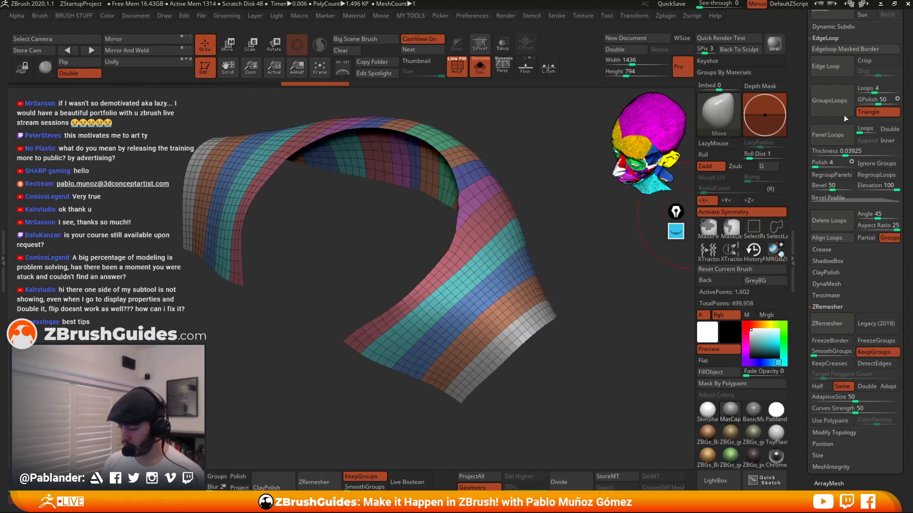
Apply Panel Loops to the collar, review the panels from several angles, and undo it.
click(862, 149)
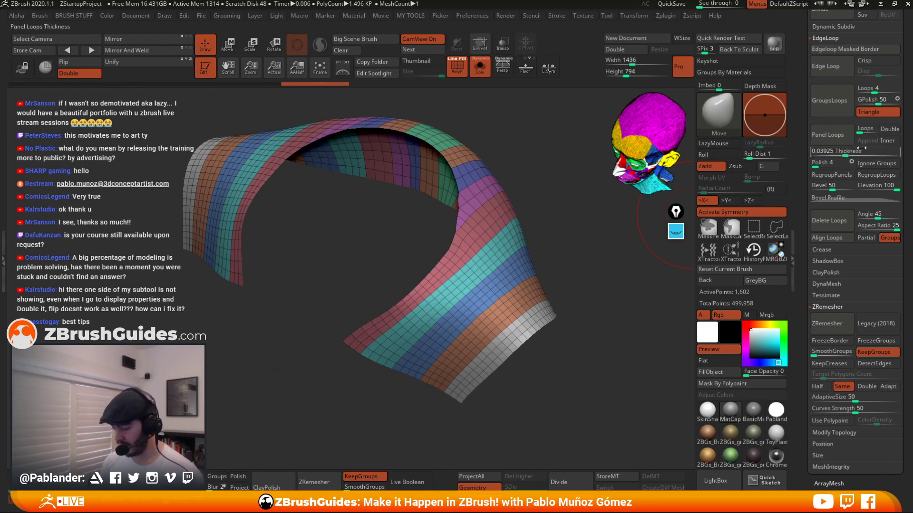
click(835, 137)
drag(562, 368, 541, 372)
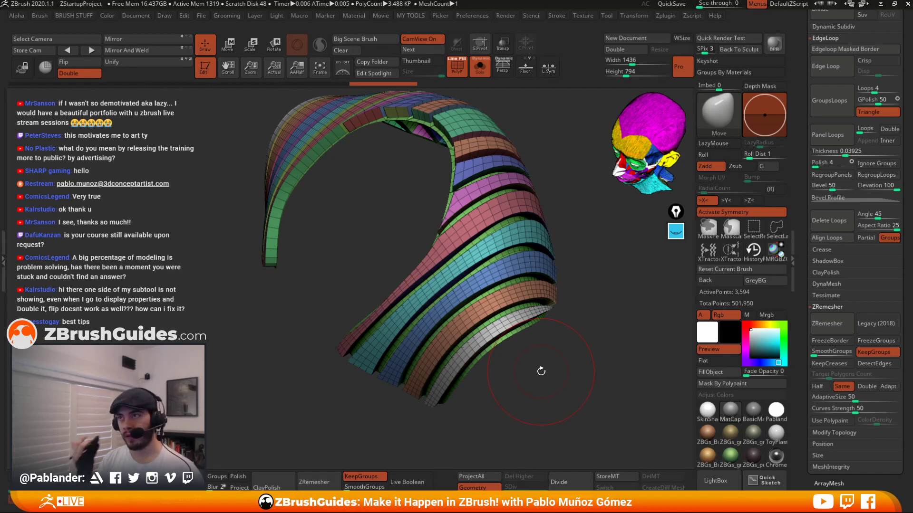
drag(549, 369, 545, 314)
right_click(542, 320)
ctrl+right_drag(542, 320, 587, 267)
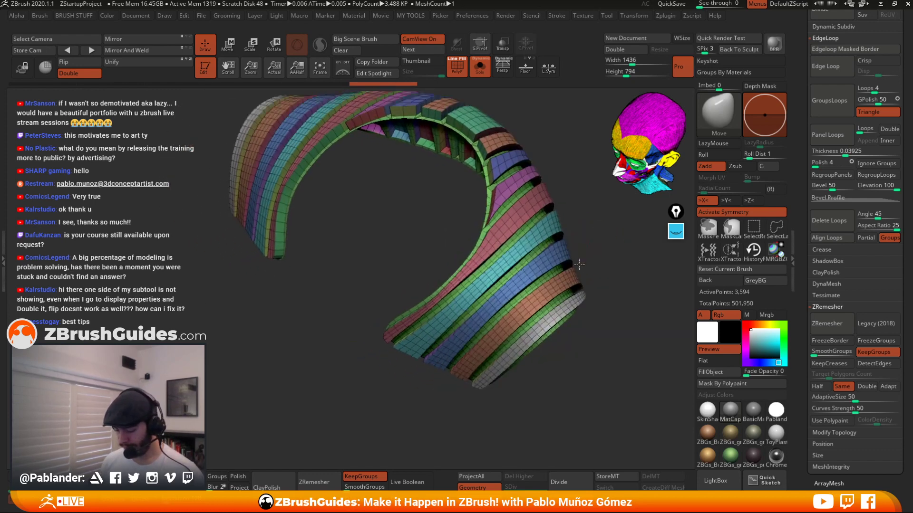
mouse_move(588, 266)
mouse_down()
mouse_move(605, 246)
mouse_move(589, 257)
mouse_up()
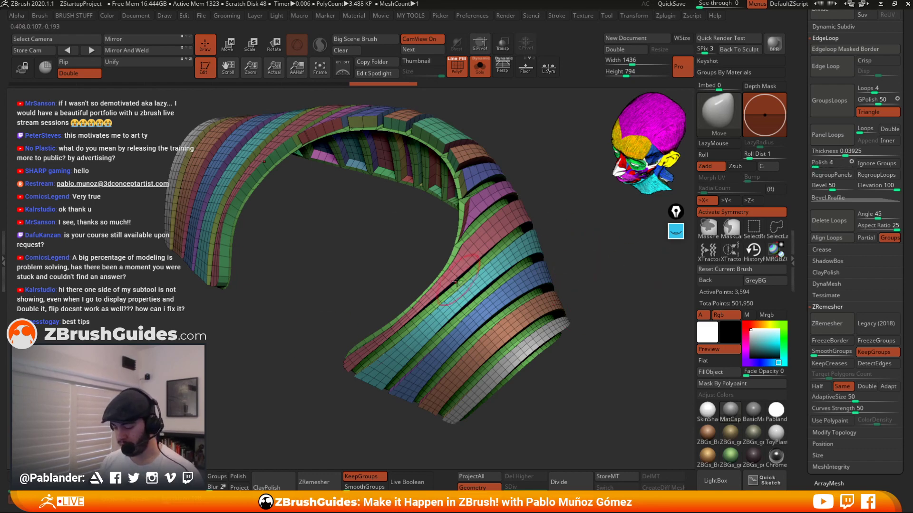
key(ctrl+z)
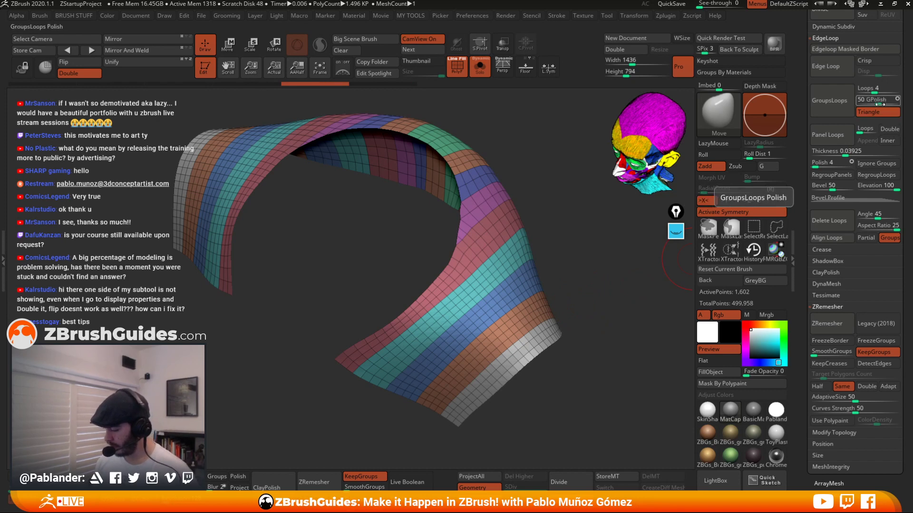
Turn on Inner, apply Panel Loops to the collar again, and undo it.
click(888, 140)
click(834, 132)
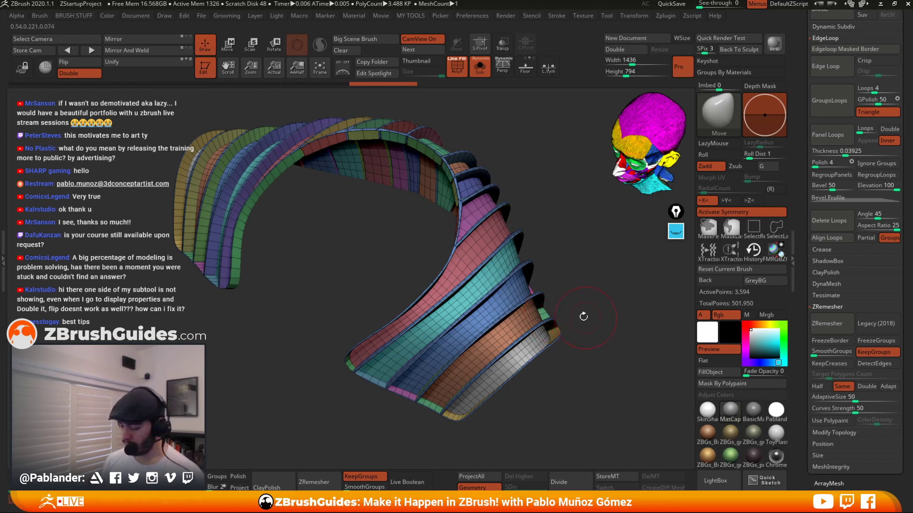
key(ctrl+z)
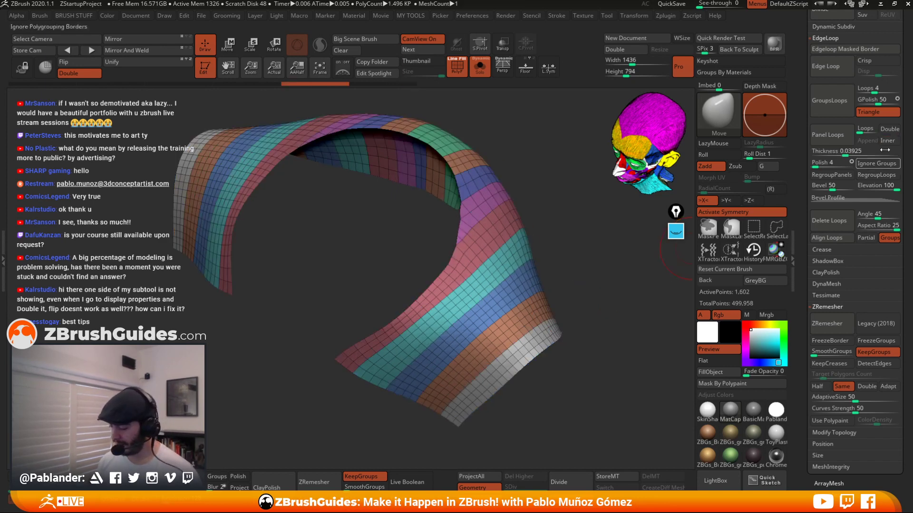
drag(547, 277, 529, 270)
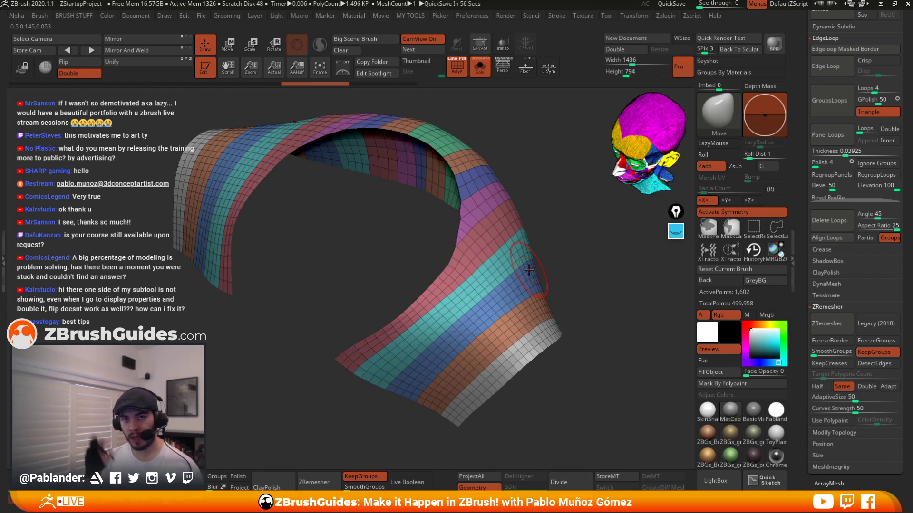
key(ctrl)
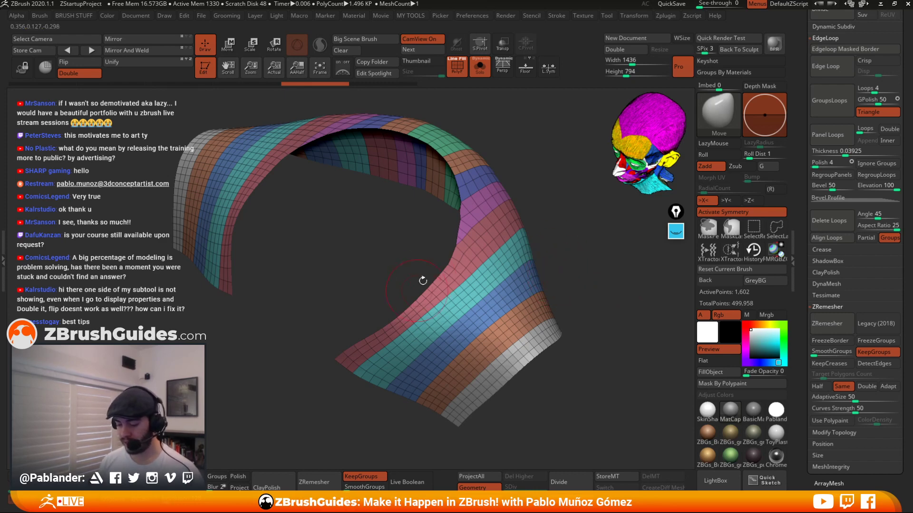
drag(581, 299, 638, 293)
drag(904, 146, 903, 151)
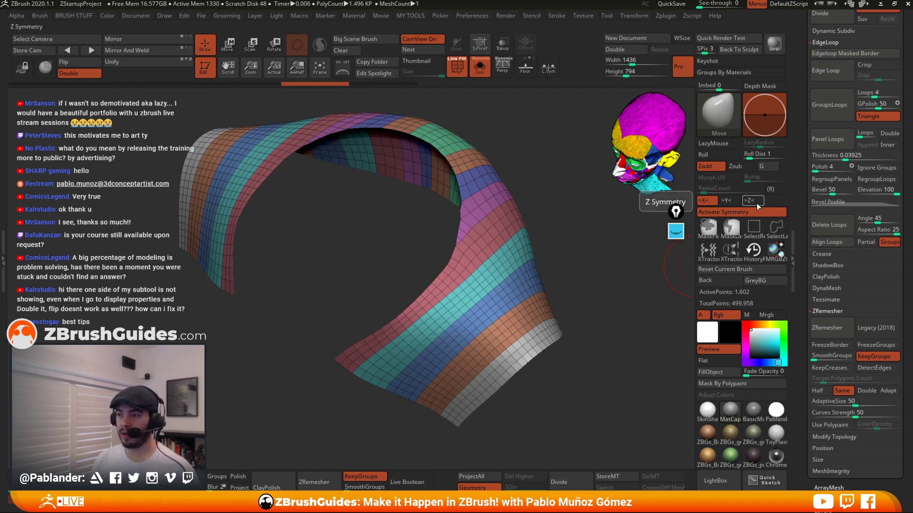
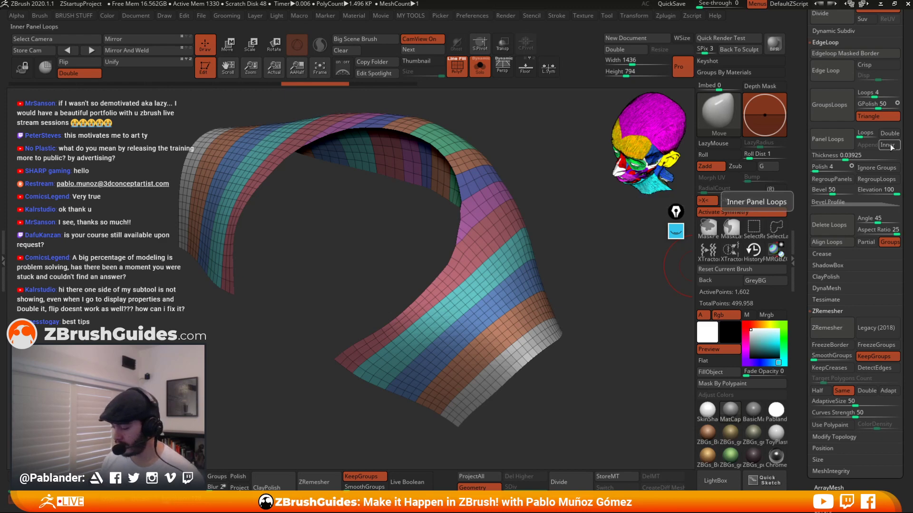
Set the Panel Loops thickness to about 0.03366.
drag(903, 142, 903, 135)
scroll(908, 252, down, 1)
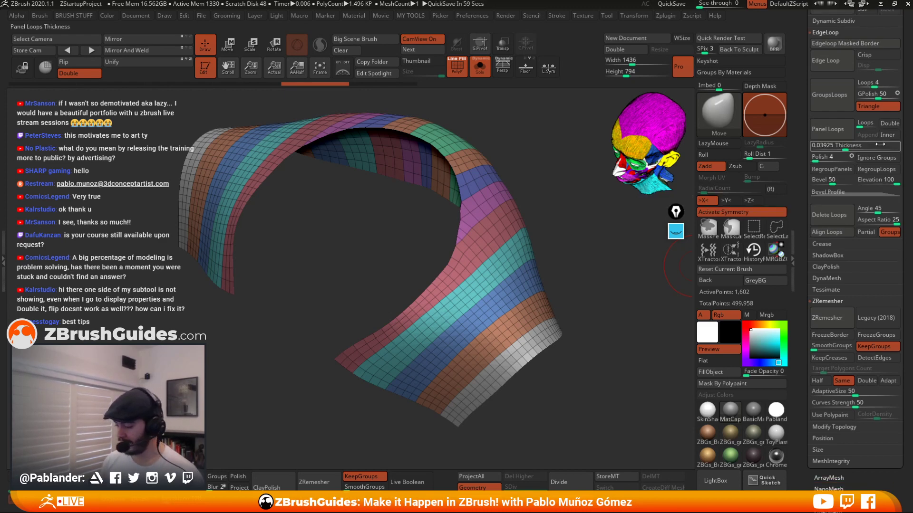
scroll(908, 163, down, 2)
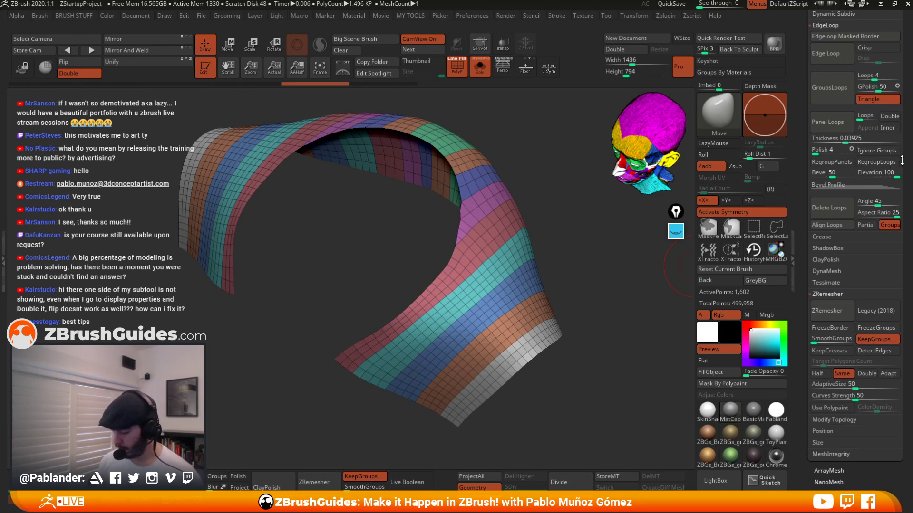
click(848, 138)
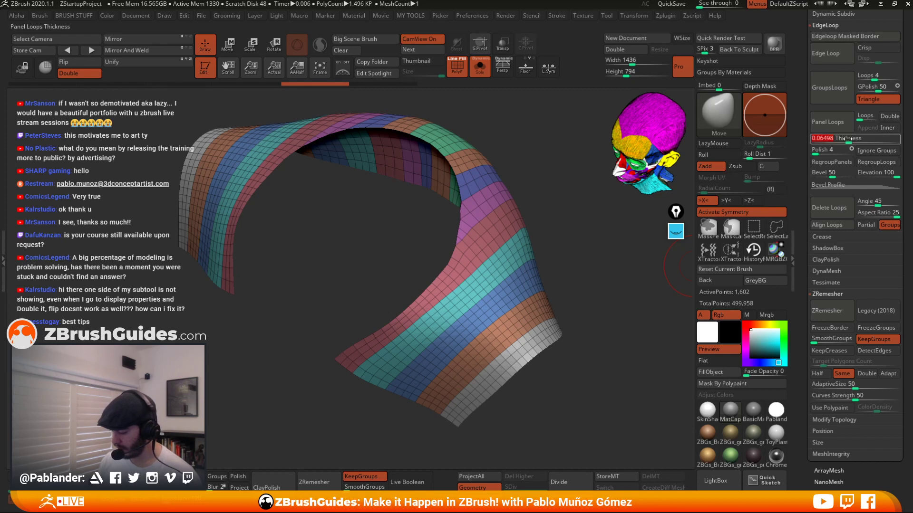
drag(848, 139, 844, 142)
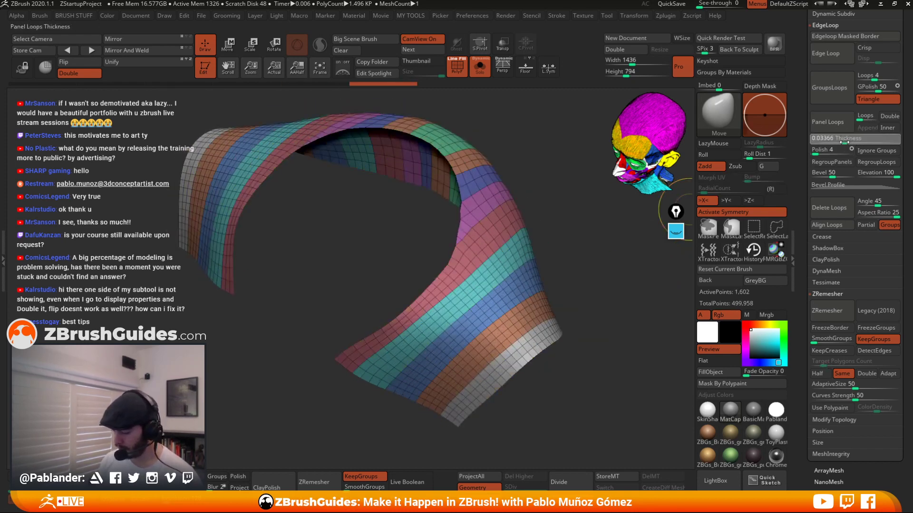
Apply Panel Loops to the polygrouped surface, then undo it.
click(848, 124)
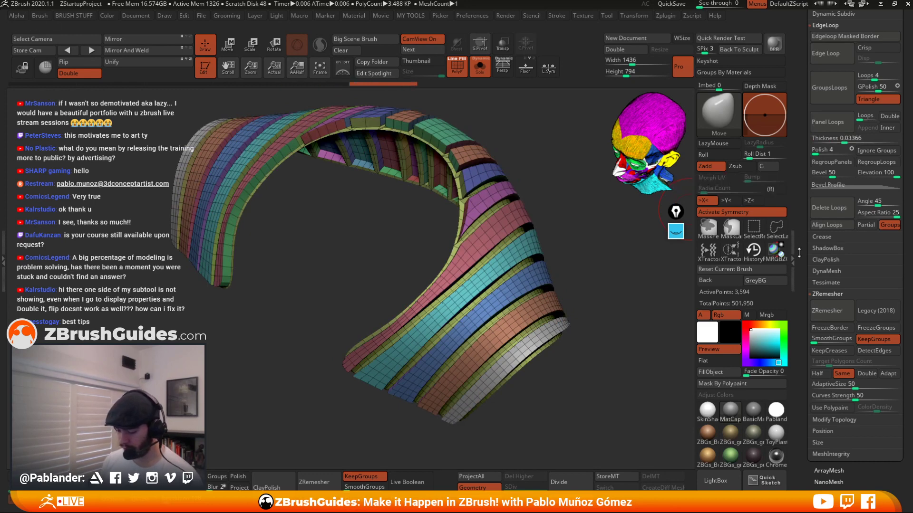
key(ctrl+z)
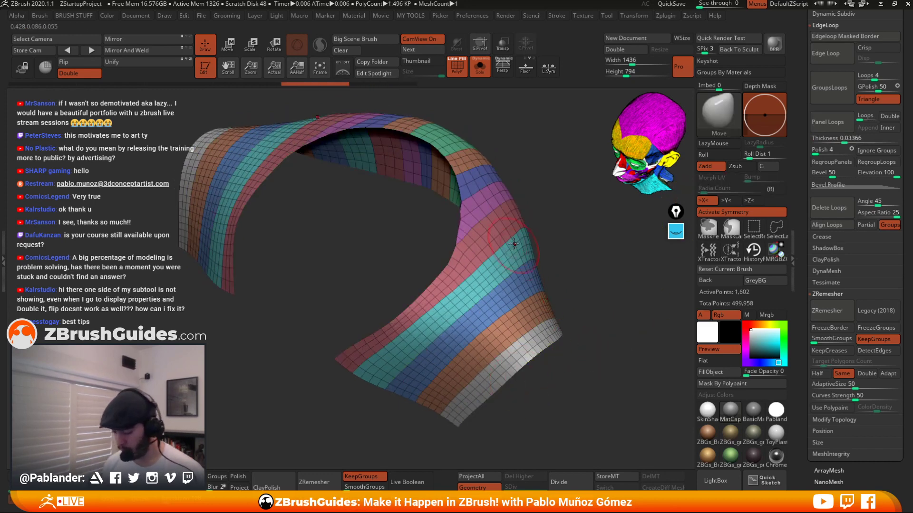
Apply Panel Loops to the surface again.
drag(627, 246, 586, 264)
click(832, 123)
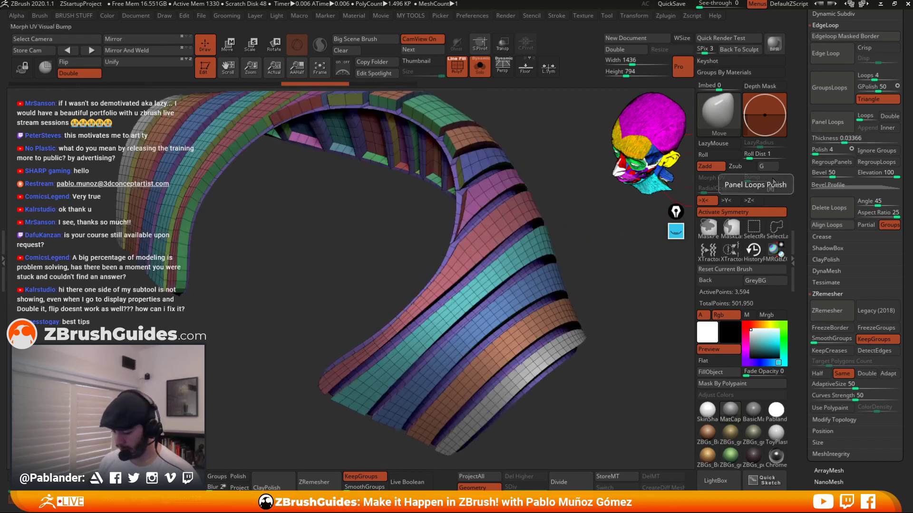
click(675, 231)
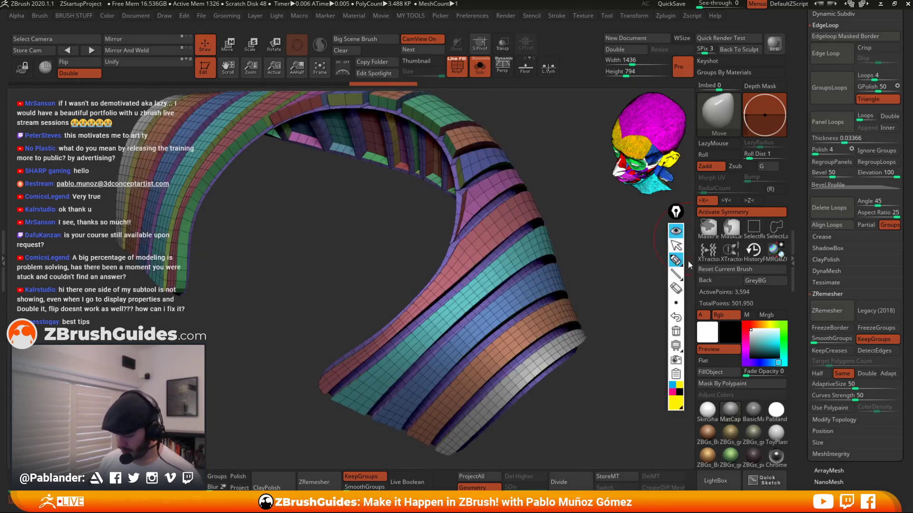
click(676, 260)
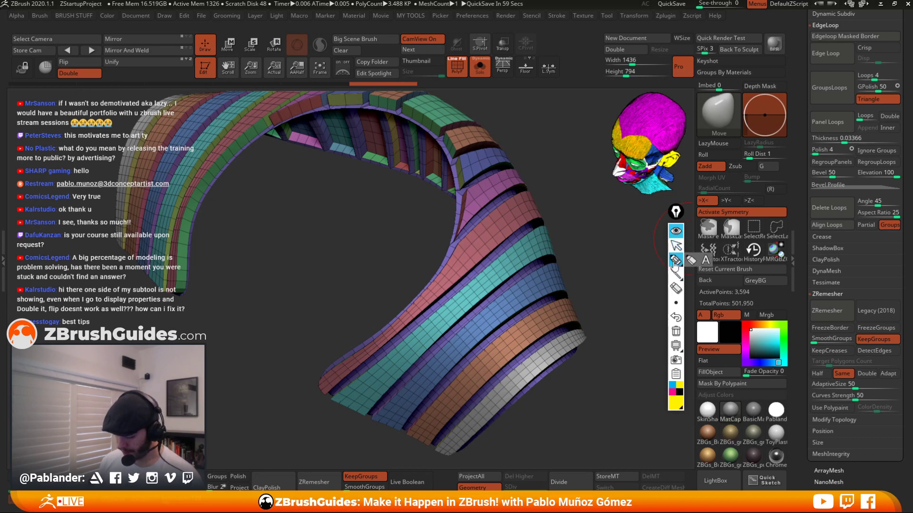
mouse_move(522, 185)
mouse_down()
mouse_move(541, 168)
mouse_move(537, 181)
mouse_up()
mouse_move(529, 222)
mouse_down()
mouse_move(469, 281)
mouse_move(544, 227)
mouse_move(399, 333)
mouse_move(338, 389)
mouse_move(476, 281)
mouse_move(354, 388)
mouse_move(335, 395)
mouse_up()
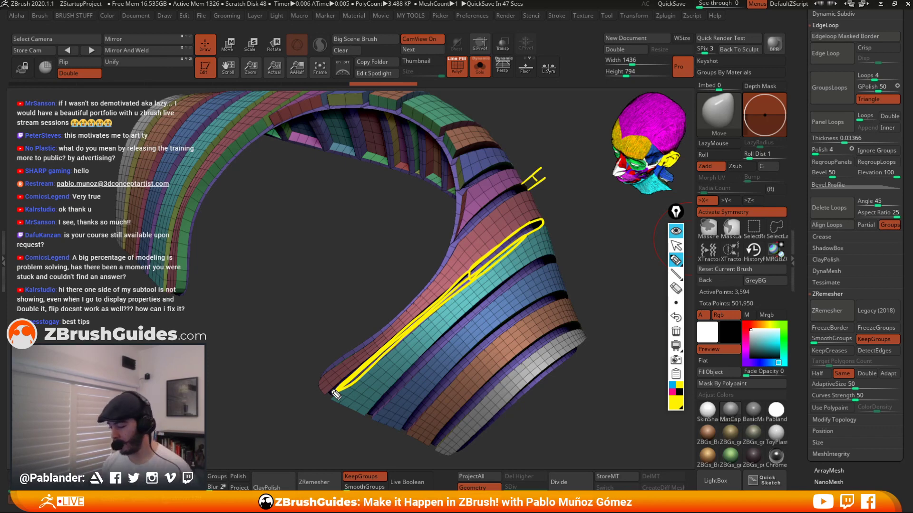
mouse_move(905, 108)
mouse_down()
mouse_move(804, 117)
mouse_move(798, 188)
mouse_move(816, 230)
mouse_move(889, 238)
mouse_move(908, 109)
mouse_up()
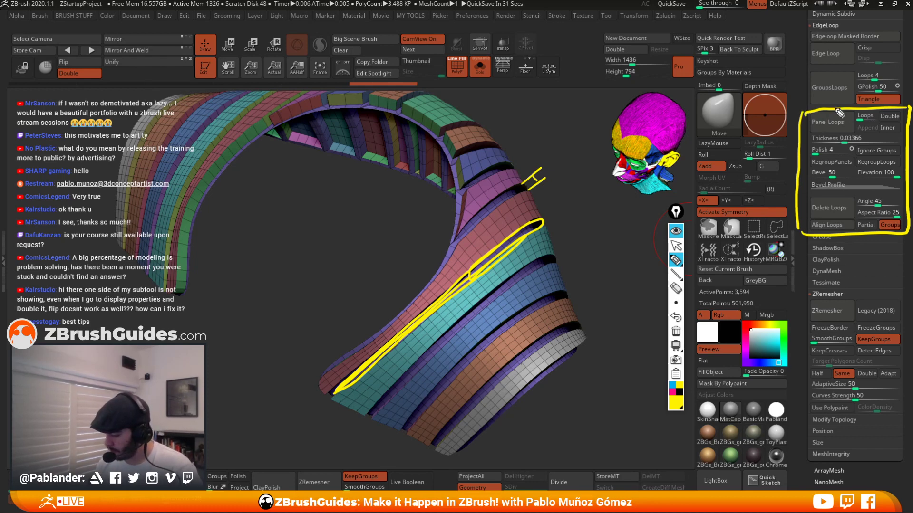
mouse_move(840, 112)
mouse_down()
mouse_move(810, 127)
mouse_move(870, 121)
mouse_up()
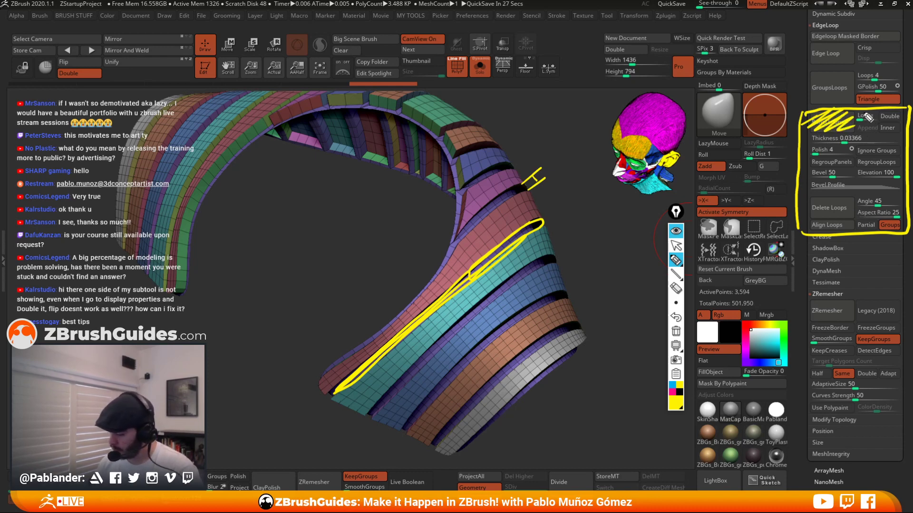
mouse_move(866, 116)
mouse_down()
mouse_move(905, 117)
mouse_move(887, 131)
mouse_move(904, 135)
mouse_up()
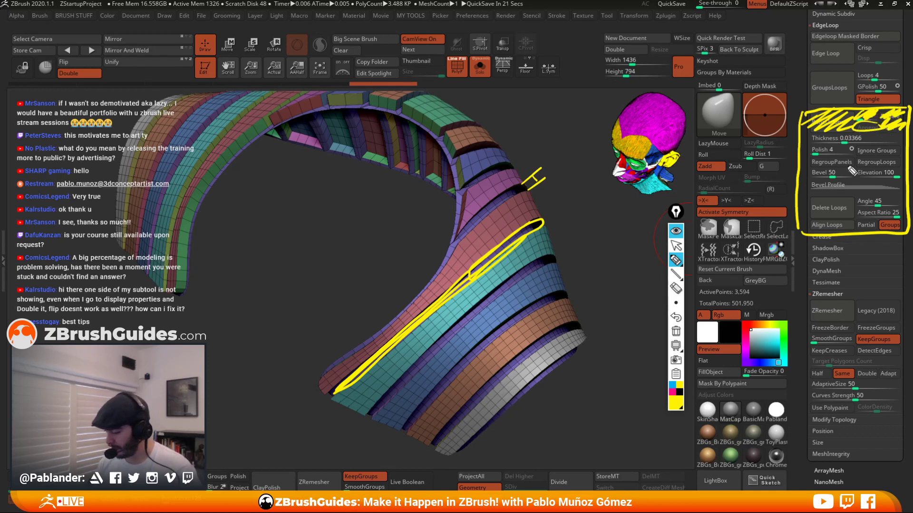
drag(819, 139, 904, 143)
drag(814, 160, 858, 149)
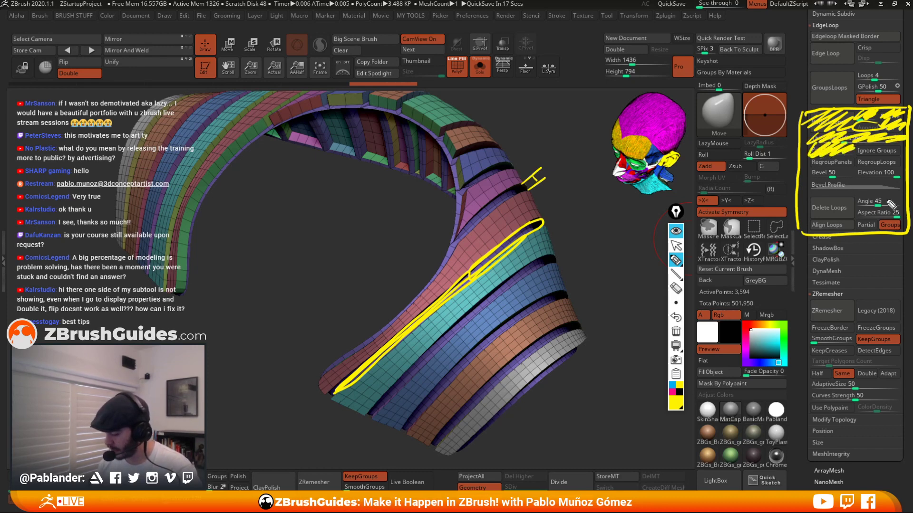
mouse_move(879, 154)
mouse_down()
mouse_move(901, 155)
mouse_move(846, 140)
mouse_move(908, 126)
mouse_move(838, 120)
mouse_up()
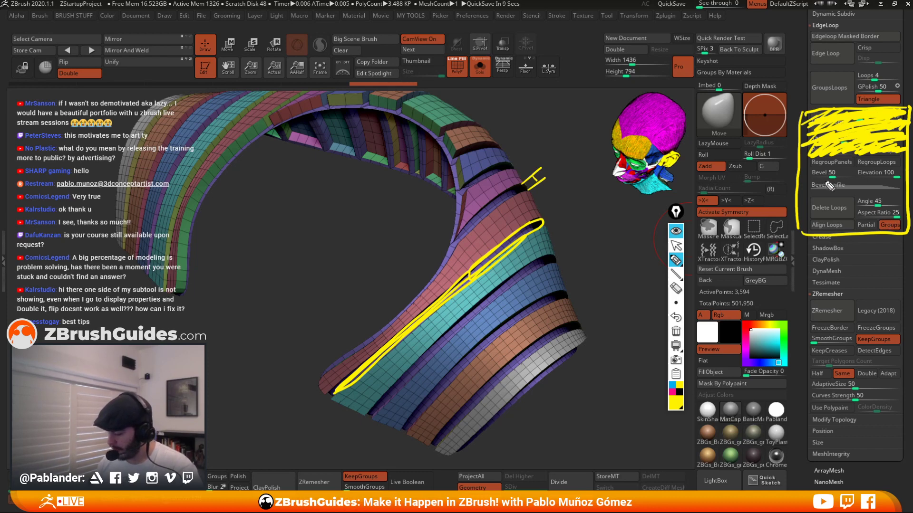
mouse_move(860, 156)
mouse_down()
mouse_move(817, 159)
mouse_move(863, 146)
mouse_move(911, 161)
mouse_up()
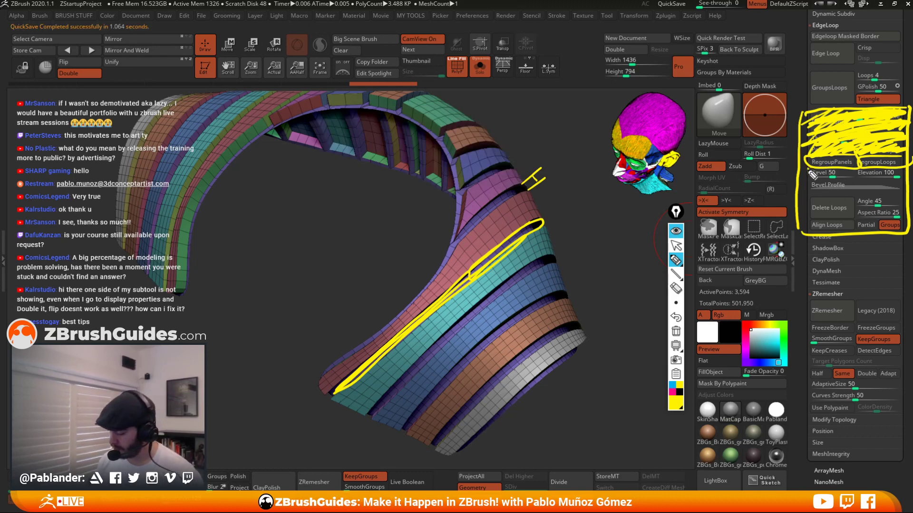
click(673, 391)
mouse_move(807, 176)
mouse_down()
mouse_move(903, 167)
mouse_move(854, 174)
mouse_up()
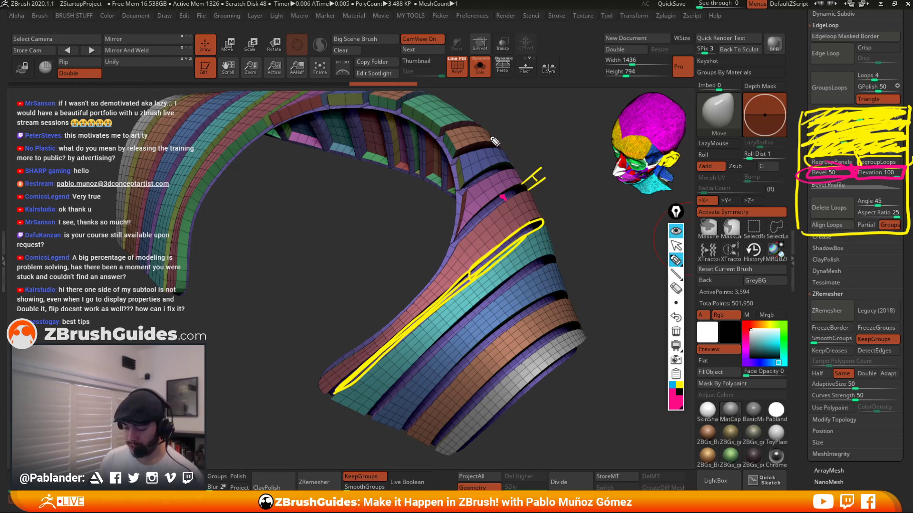
drag(493, 142, 510, 123)
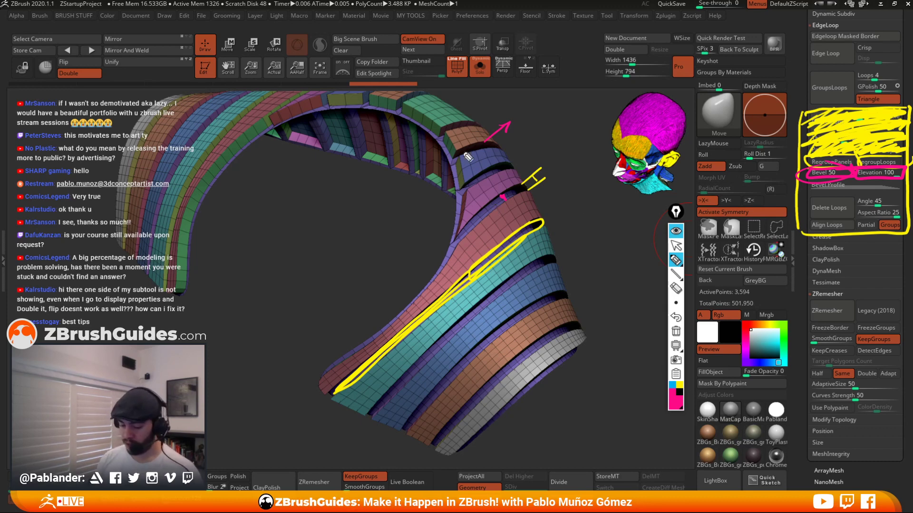
drag(449, 141, 456, 155)
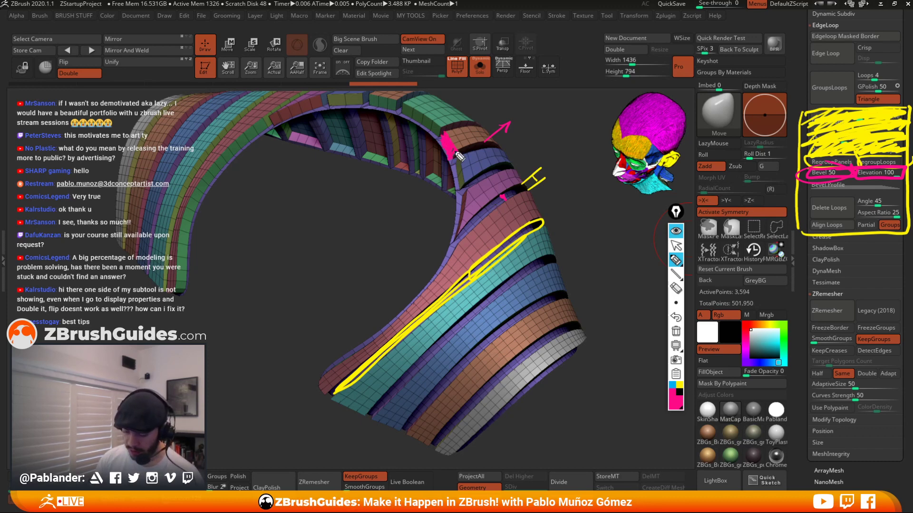
drag(525, 101, 527, 131)
drag(506, 108, 554, 101)
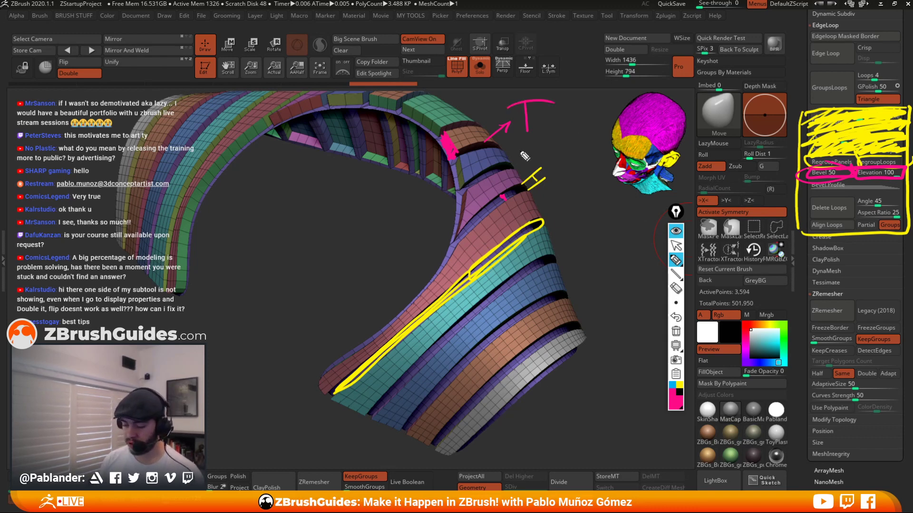
drag(517, 156, 565, 119)
drag(553, 121, 563, 134)
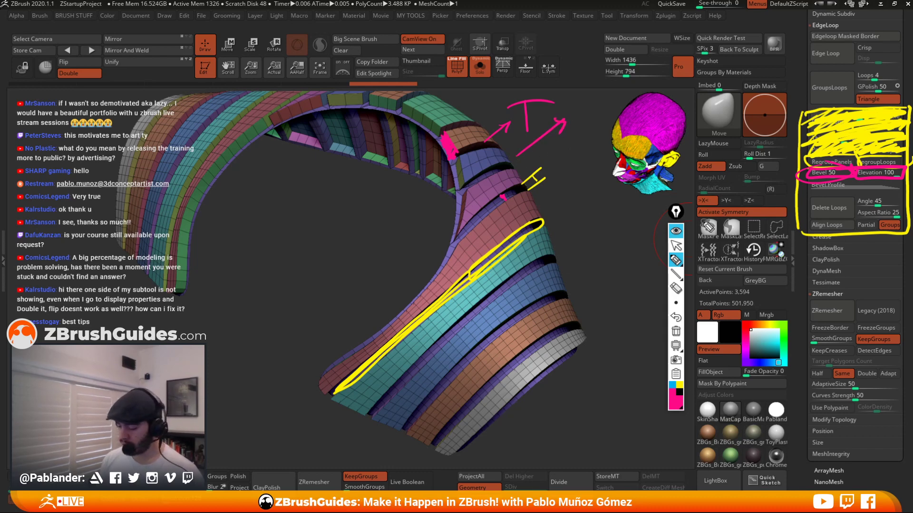
drag(461, 187, 402, 235)
drag(410, 223, 422, 231)
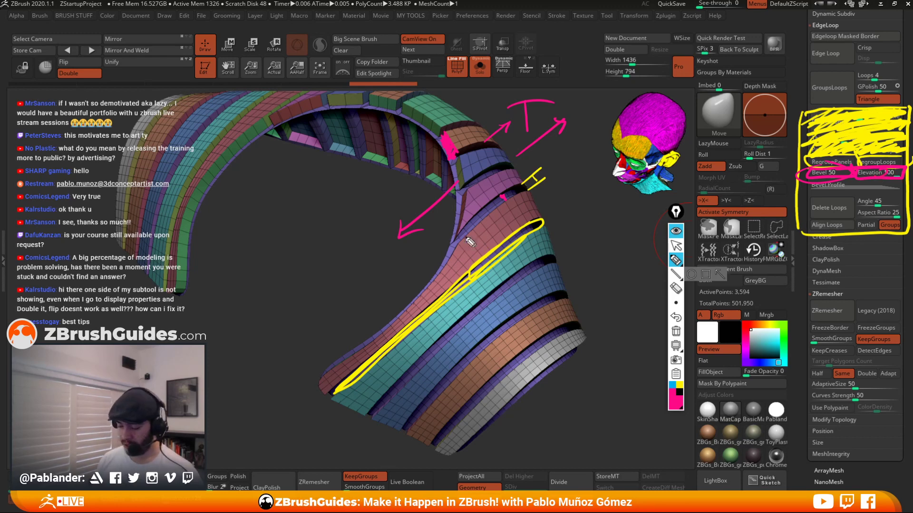
click(676, 232)
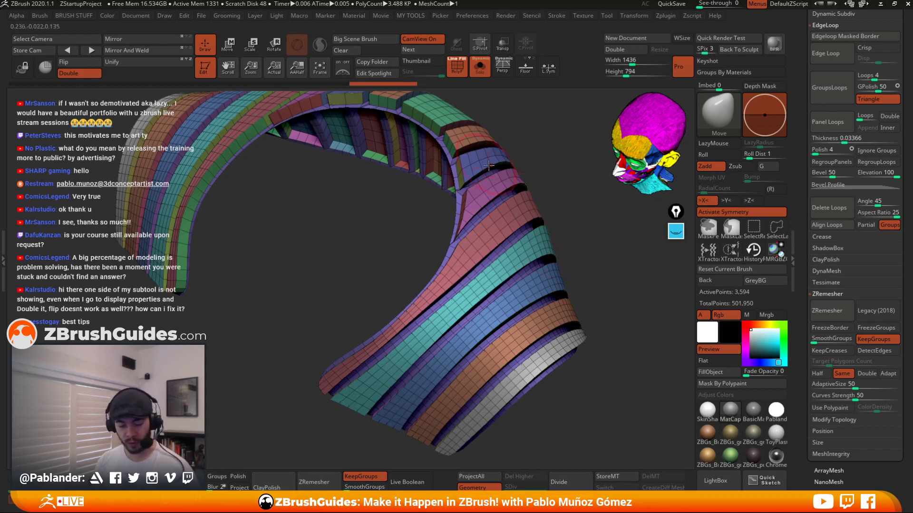
Undo the panel loops, set the Panel Loops bevel to 9 and apply Panel Loops again.
key(ctrl+z)
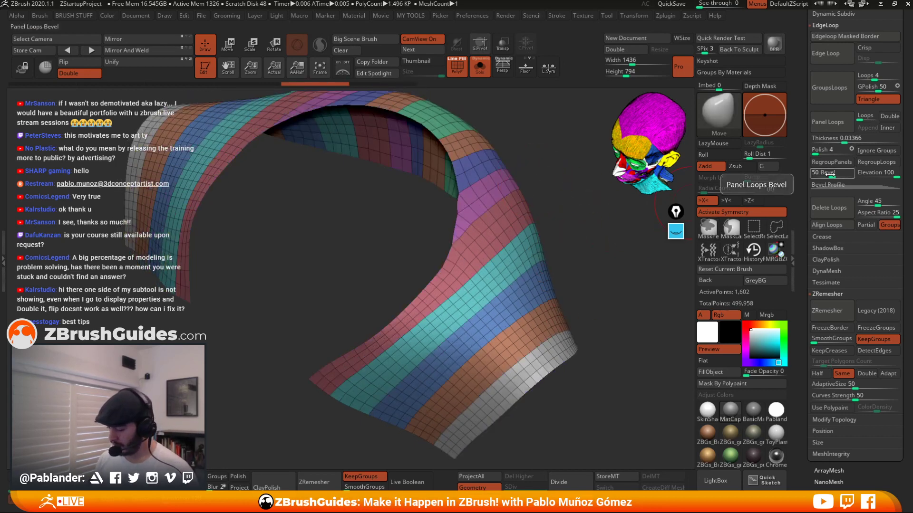
drag(829, 174, 818, 176)
click(836, 124)
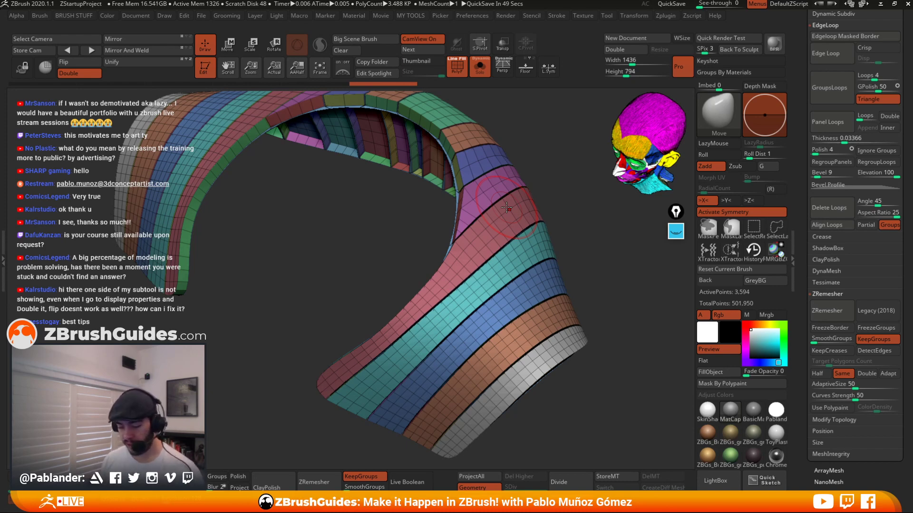
Turn on dynamic subdivision for the panel mesh and show it without polyframe alongside the whole character.
key(d)
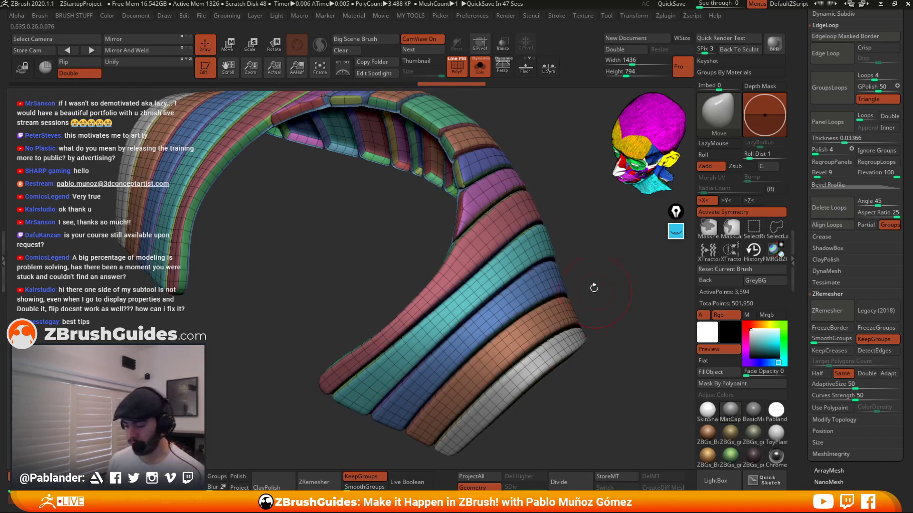
click(464, 72)
drag(616, 340, 585, 311)
click(480, 68)
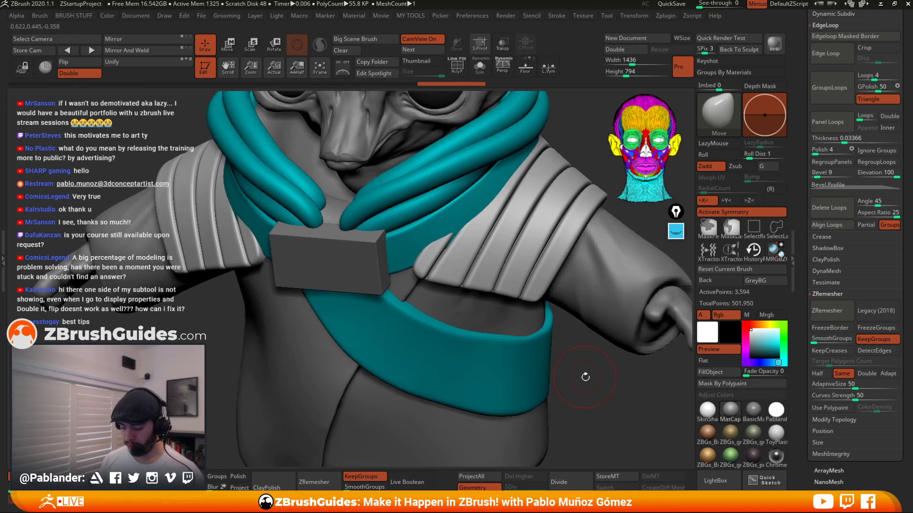
Examine the paneled piece on the character from several angles.
mouse_move(584, 377)
alt+mouse_down()
mouse_move(558, 390)
mouse_move(547, 258)
mouse_move(555, 171)
mouse_move(528, 305)
mouse_move(500, 323)
alt+mouse_up()
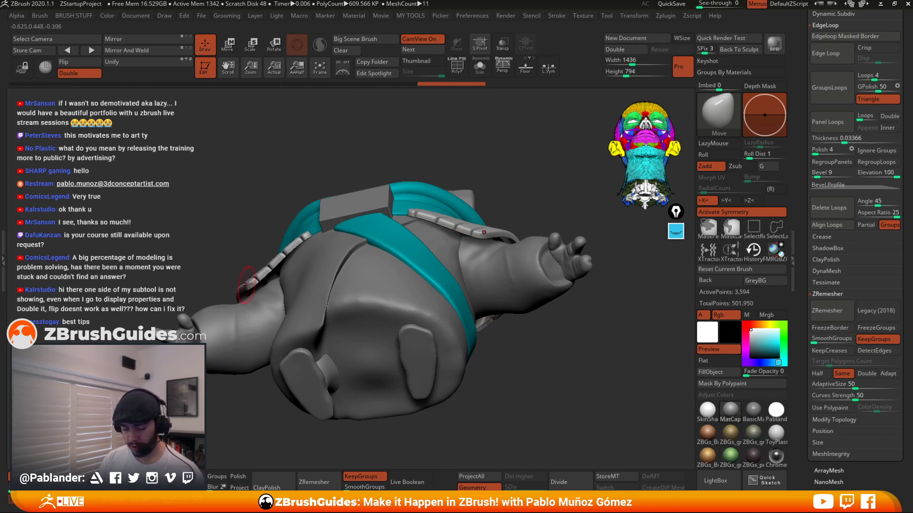
drag(528, 178, 525, 219)
shift+drag(534, 169, 534, 228)
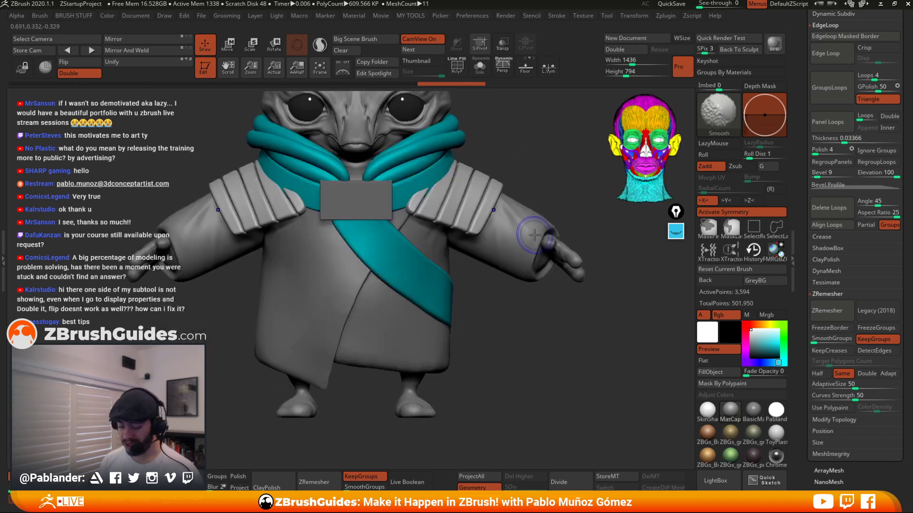
alt+drag(511, 317, 538, 347)
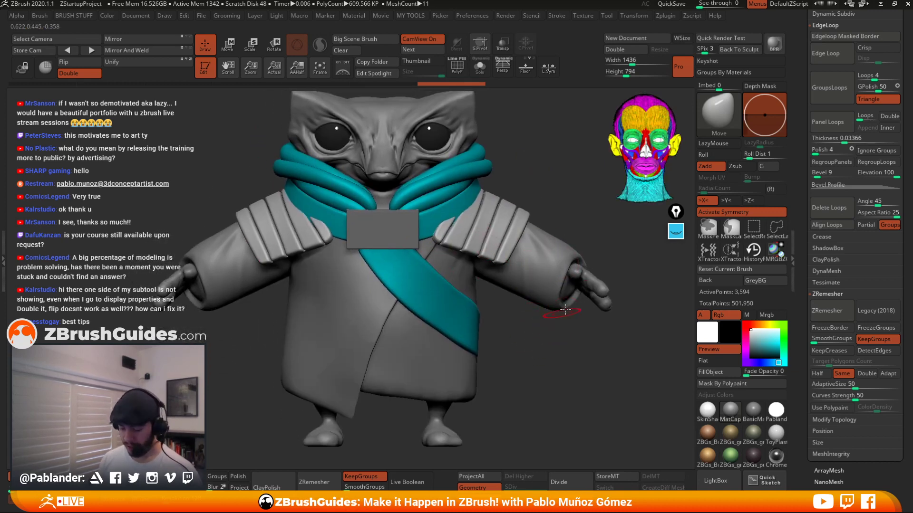
key(ctrl+z)
Return to the solo polyframe view of the panel mesh and undo the panel loops.
click(458, 69)
click(479, 68)
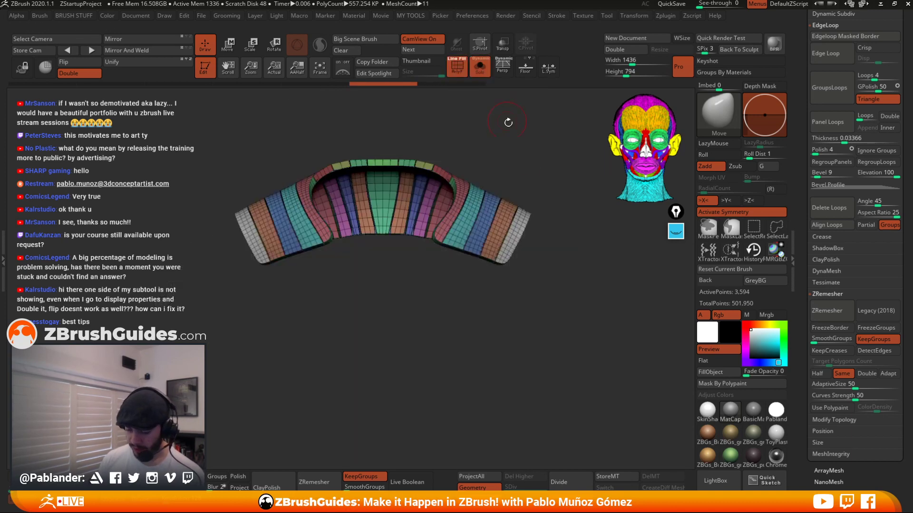
drag(561, 185, 584, 281)
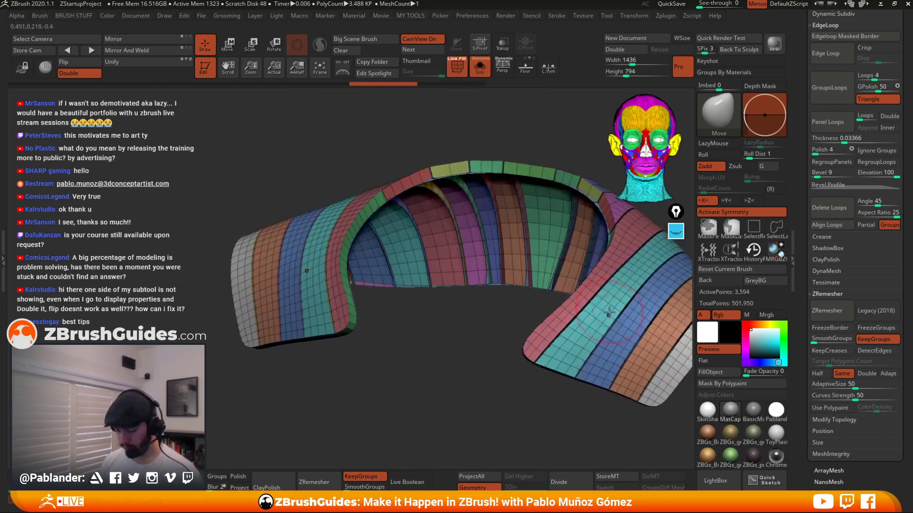
key(ctrl+z)
Enable Double for Panel Loops and set the loop count to 2.
alt+right_drag(609, 313, 479, 298)
mouse_move(587, 250)
right_down()
mouse_move(533, 243)
mouse_move(607, 251)
mouse_move(587, 255)
right_up()
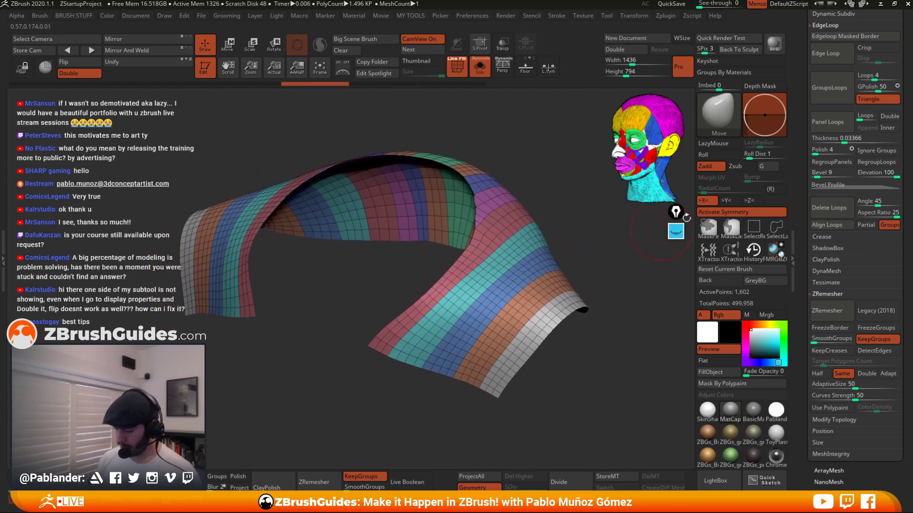
click(889, 116)
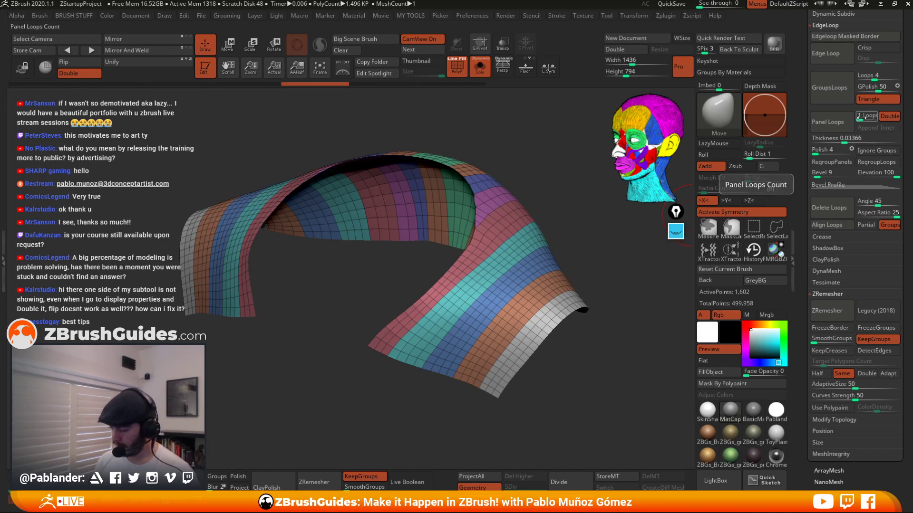
drag(860, 118, 864, 119)
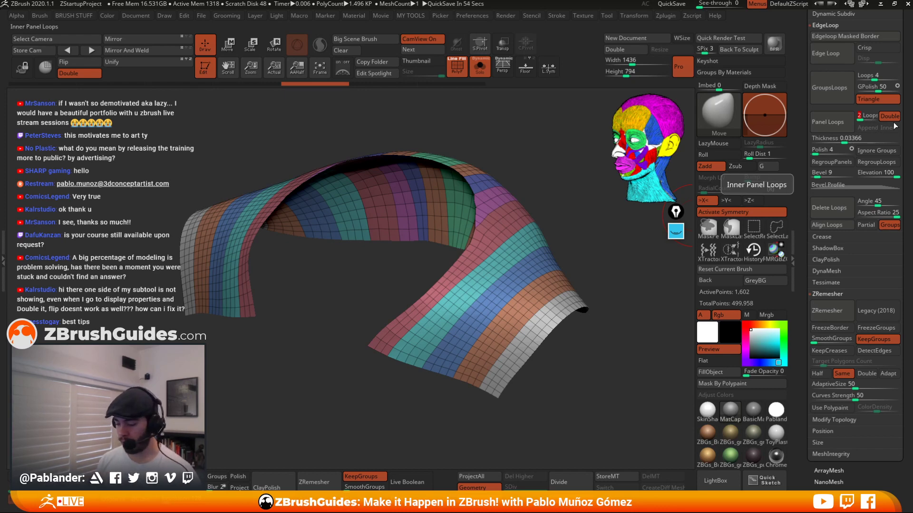
Apply Panel Loops to the panel mesh and turn on dynamic subdivision to preview the doubled strips.
click(838, 124)
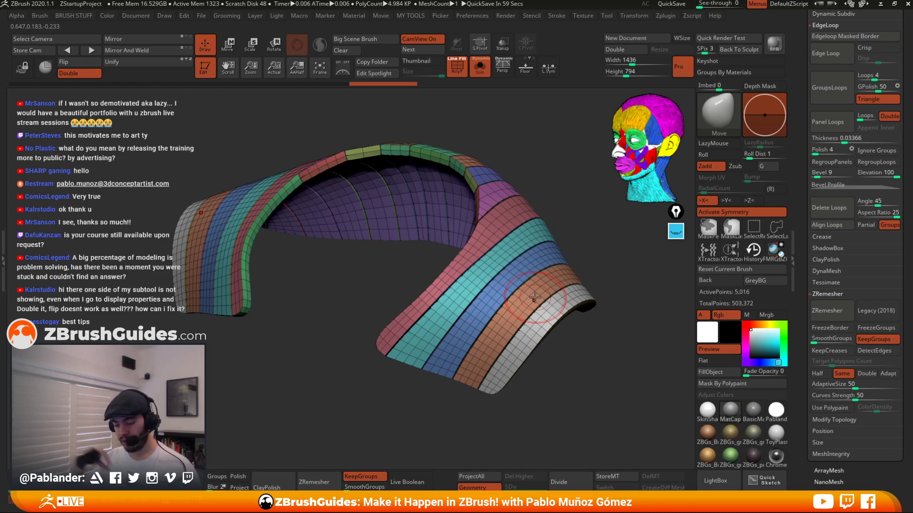
drag(556, 179, 551, 184)
key(space)
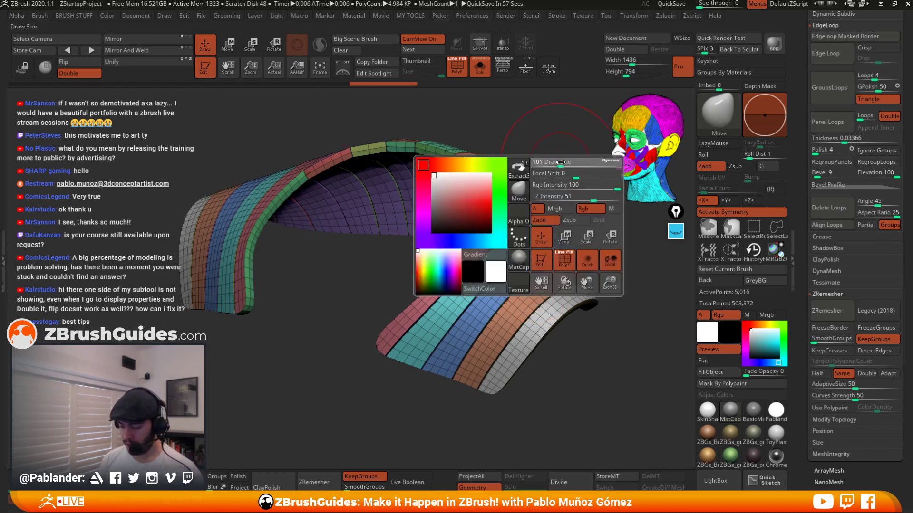
key(d)
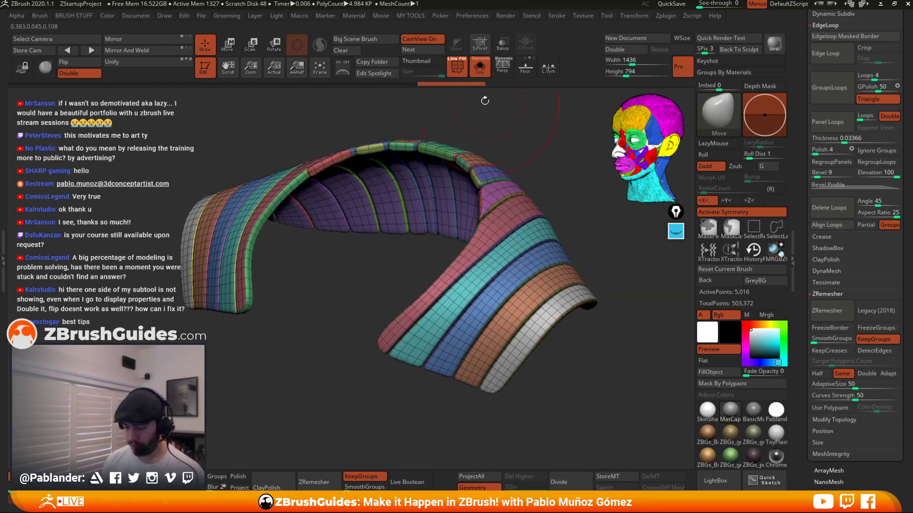
View the doubled panel strips without polyframe, both alone and alongside the whole character.
click(457, 67)
mouse_move(518, 214)
mouse_down()
mouse_move(559, 185)
mouse_move(505, 198)
mouse_move(465, 173)
mouse_move(522, 214)
mouse_move(528, 304)
mouse_move(547, 323)
mouse_move(600, 304)
mouse_move(589, 281)
mouse_move(561, 266)
mouse_up()
key(ctrl+z)
click(456, 70)
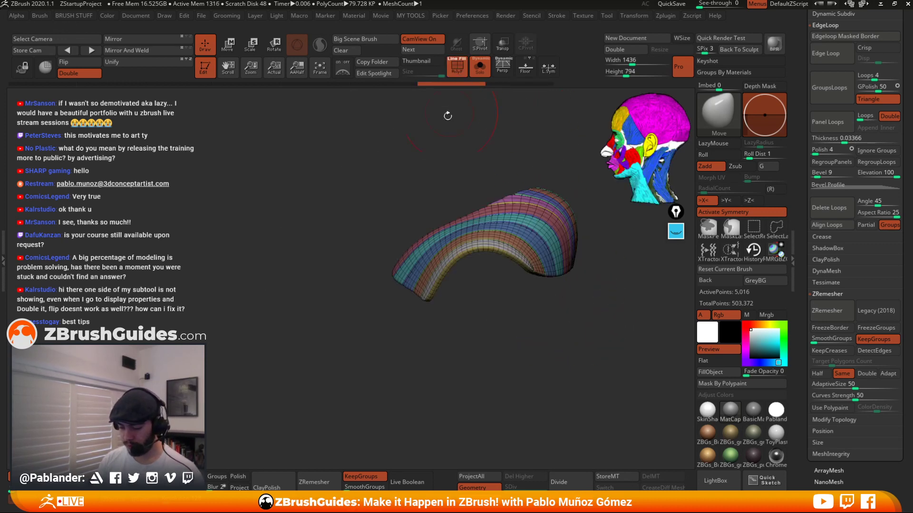
drag(446, 114, 459, 112)
click(480, 69)
shift+drag(544, 147, 562, 142)
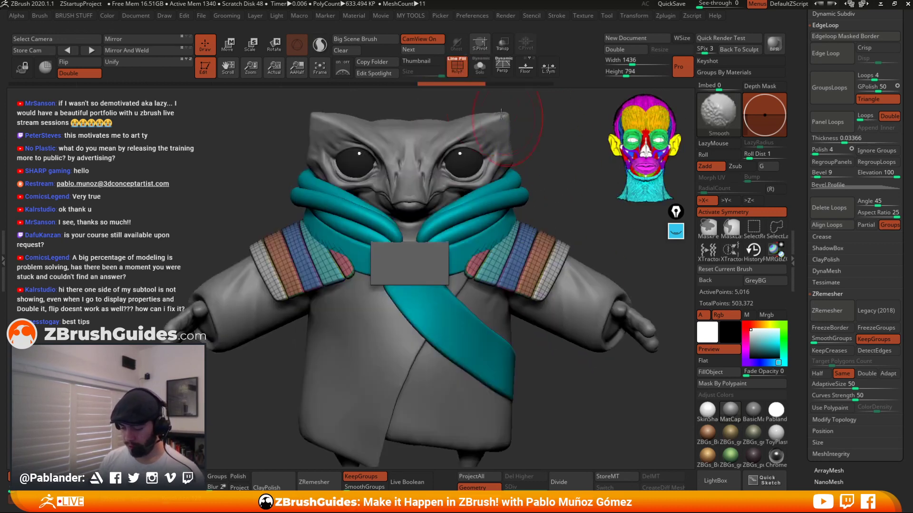
click(458, 70)
drag(557, 379, 549, 225)
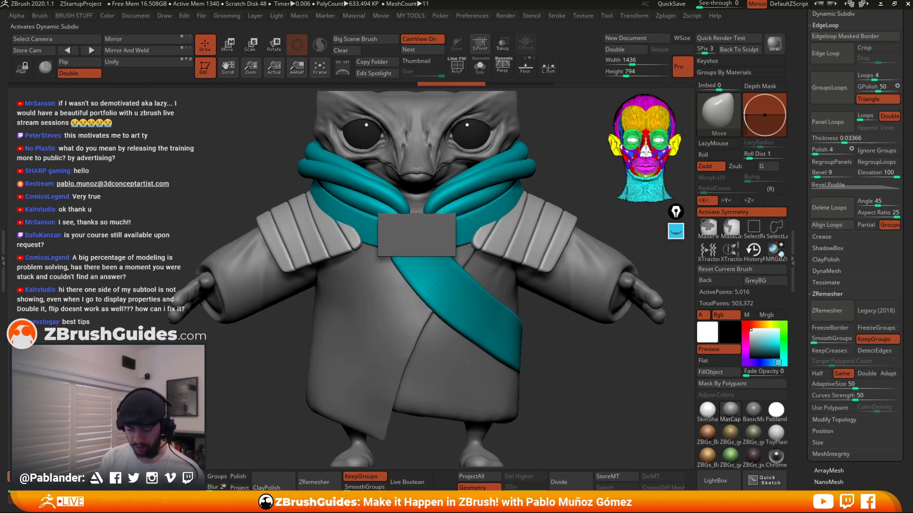
Turn off dynamic subdivision and return to the solo polyframe view of the panel mesh.
key(shift+d)
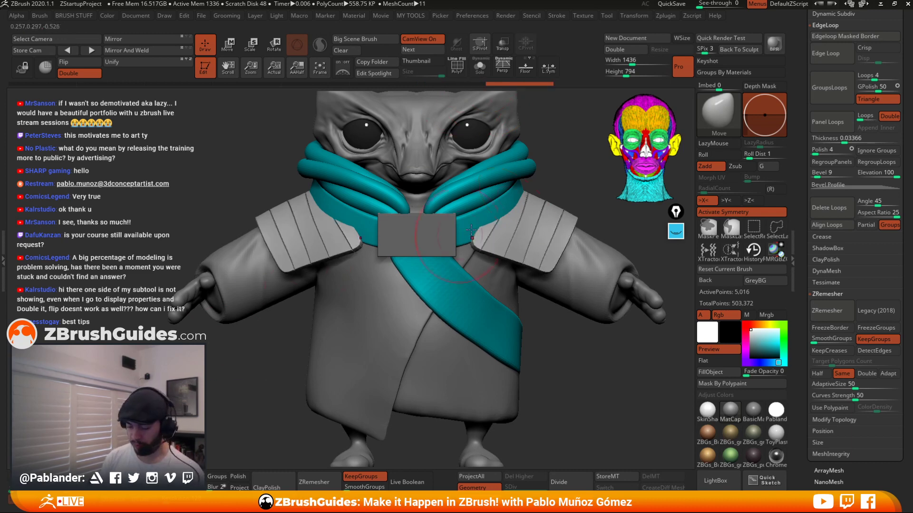
click(480, 66)
click(457, 67)
drag(480, 115, 539, 260)
mouse_move(580, 230)
mouse_down()
mouse_move(546, 220)
mouse_move(536, 281)
mouse_move(562, 301)
mouse_move(540, 321)
mouse_move(615, 298)
mouse_move(614, 248)
mouse_move(590, 353)
mouse_move(569, 350)
mouse_move(582, 353)
mouse_move(574, 340)
mouse_up()
right_click(569, 302)
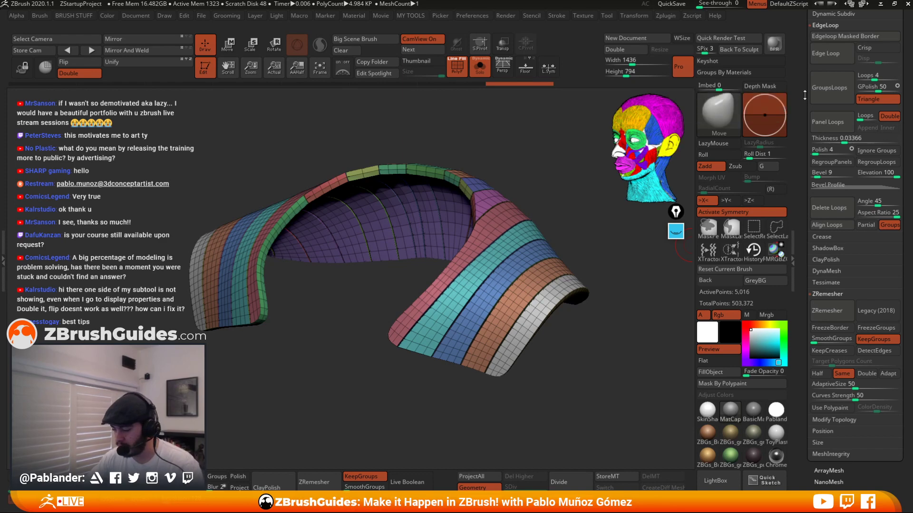
Scroll the Geometry settings to Dynamic Subdiv and switch dynamic subdivision back on.
drag(805, 95, 808, 98)
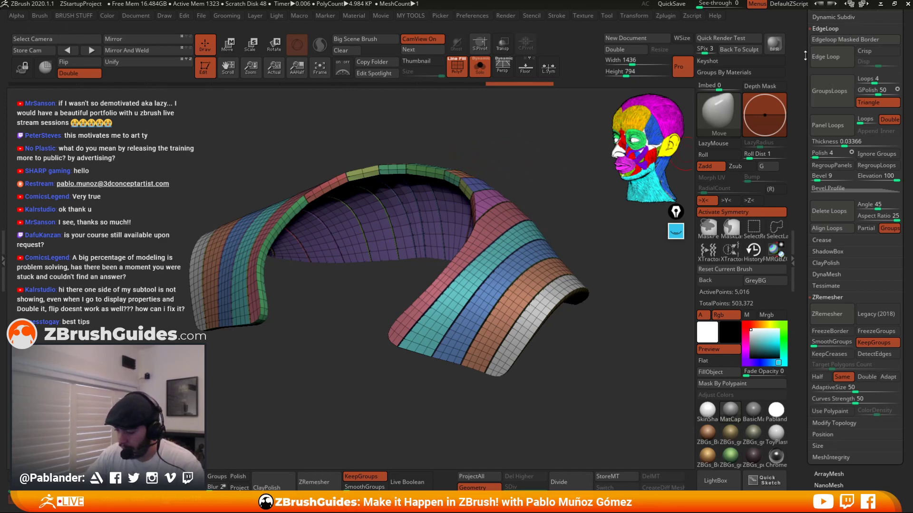
scroll(801, 132, up, 1)
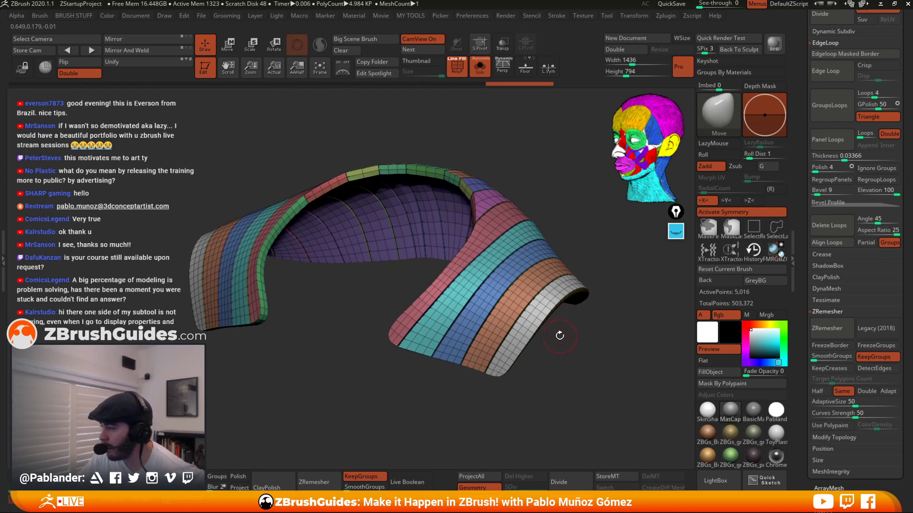
click(668, 3)
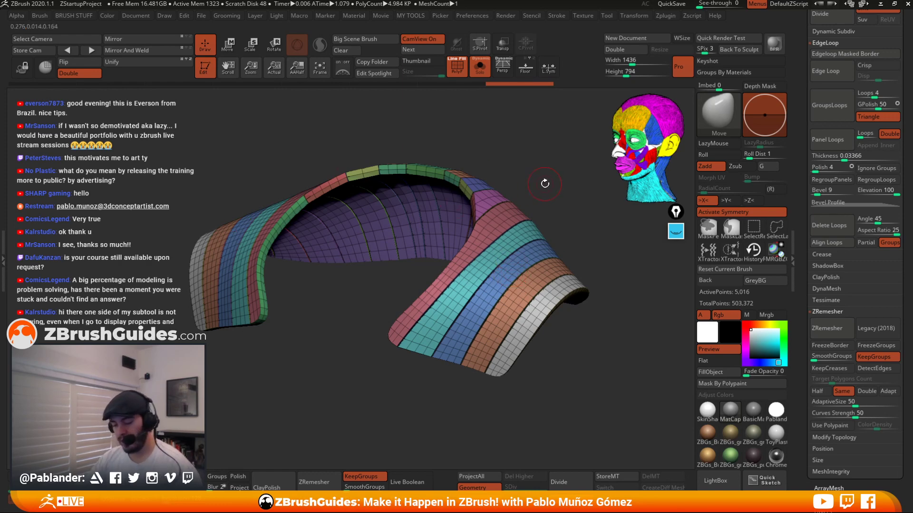
drag(550, 190, 599, 267)
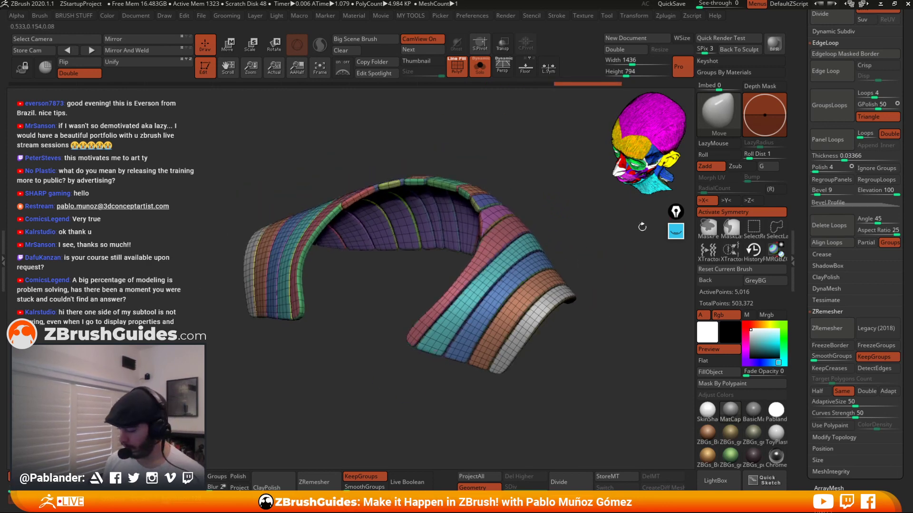
drag(807, 173, 808, 228)
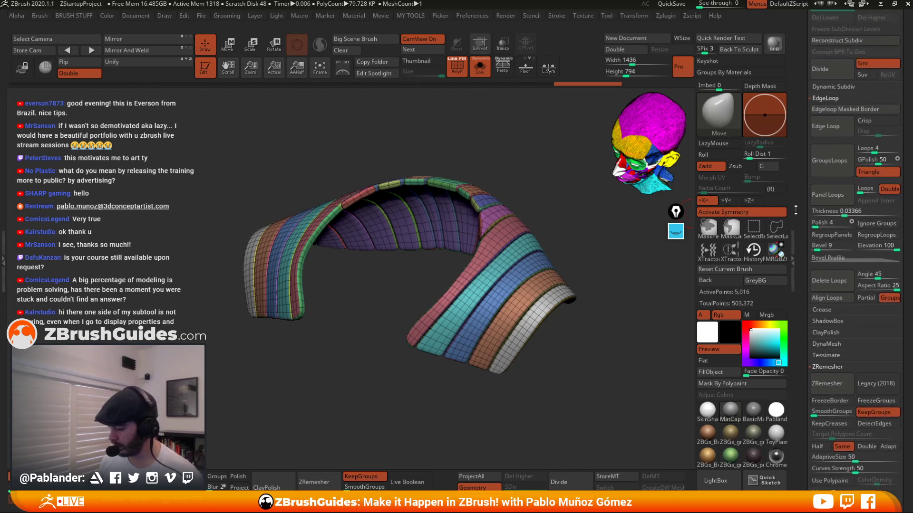
key(d)
click(844, 88)
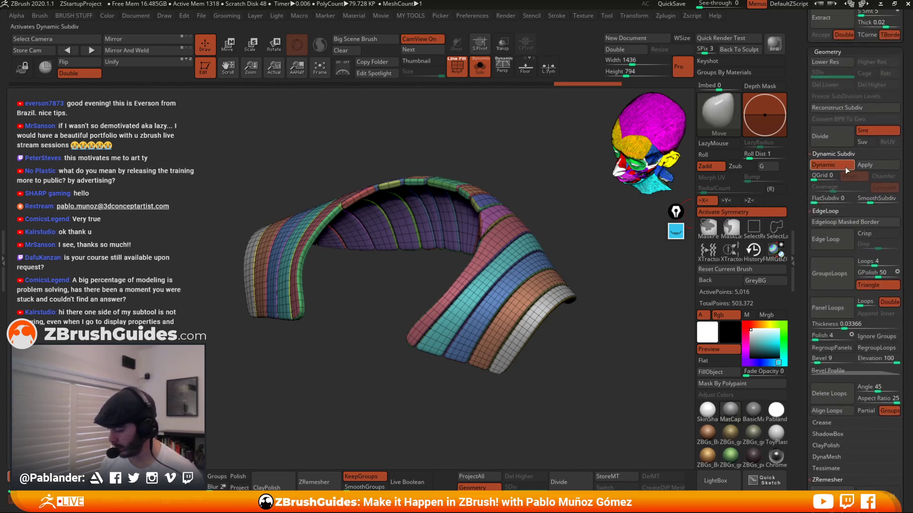
click(833, 165)
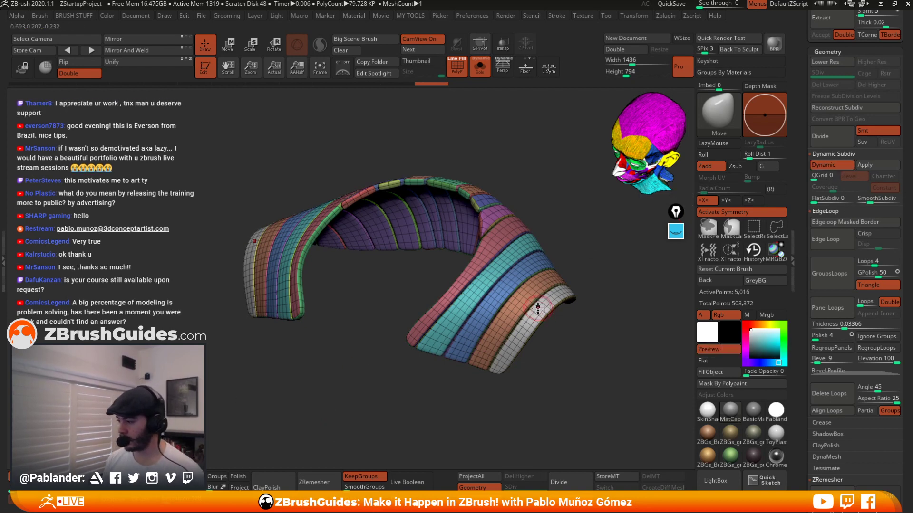
Toggle dynamic subdivision on and off repeatedly to compare the smoothed and raw panel strips.
alt+right_drag(554, 298, 564, 298)
click(831, 165)
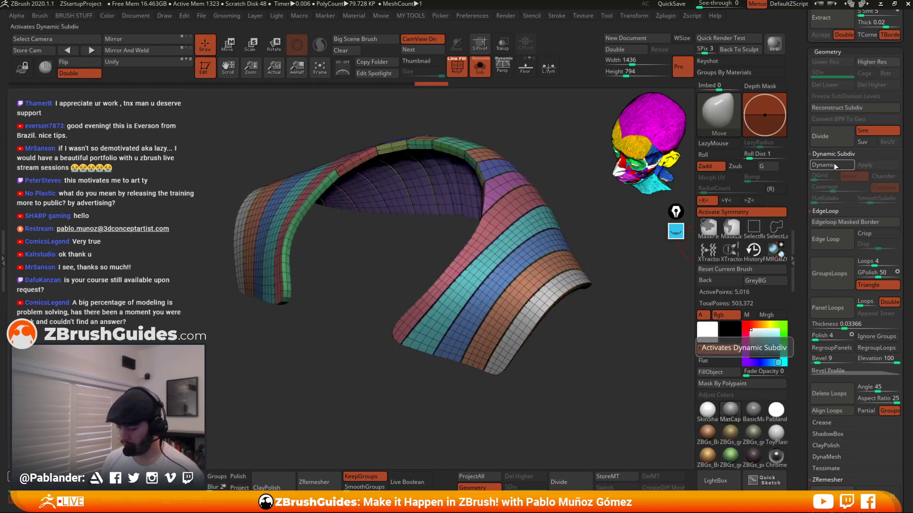
click(831, 166)
click(831, 165)
click(832, 164)
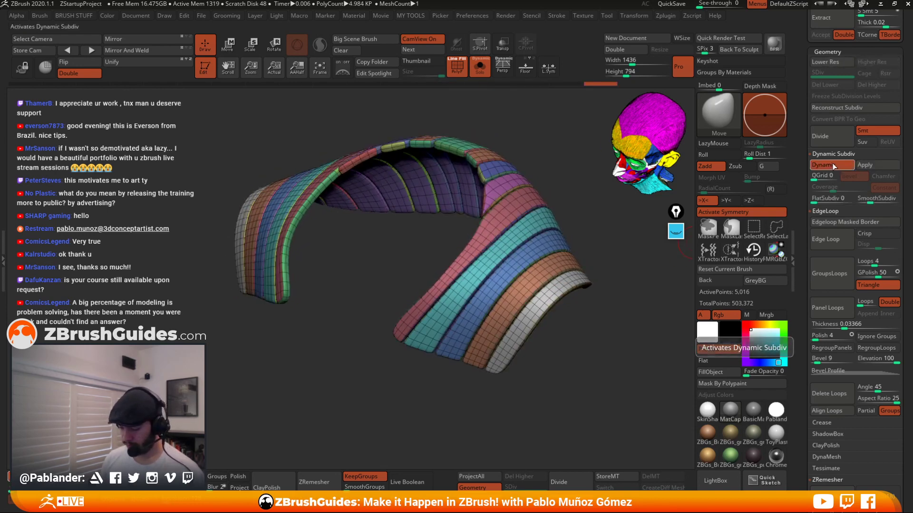
click(832, 164)
click(832, 166)
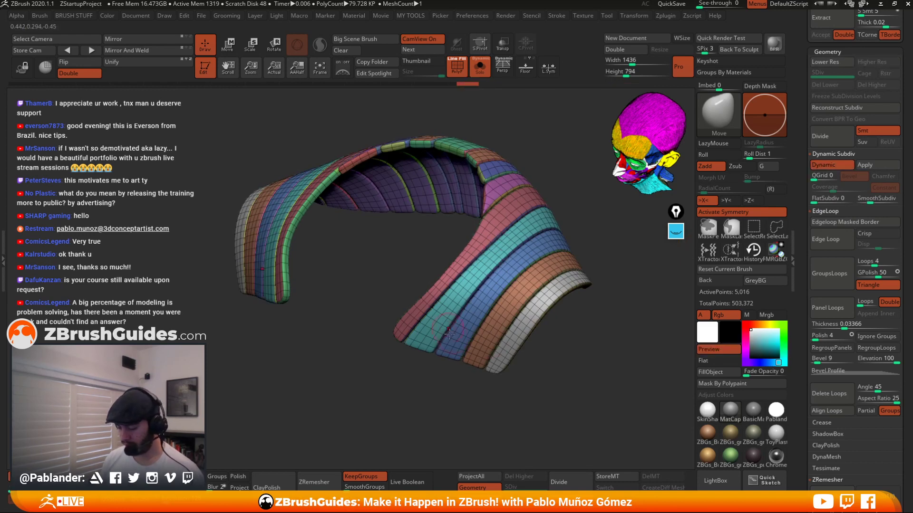
Hide the polyframe to inspect the smoothed strips, then switch dynamic subdivision off.
click(457, 65)
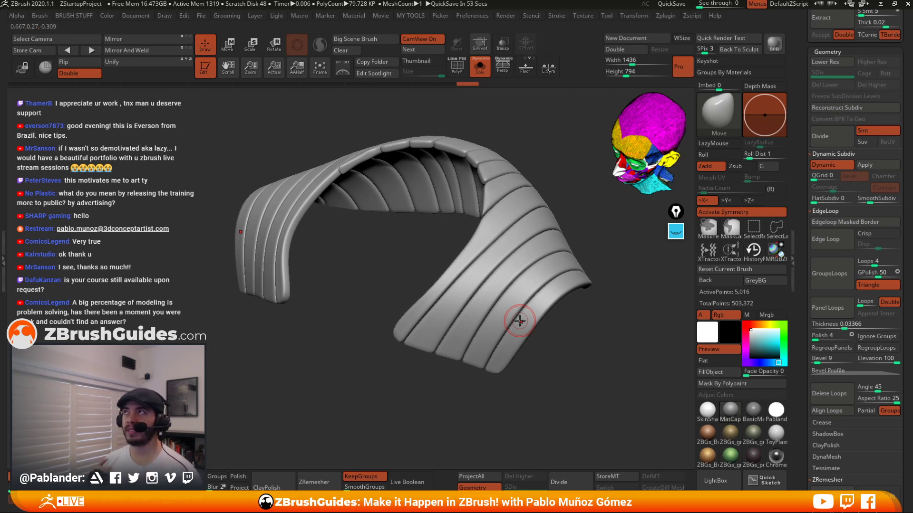
drag(570, 341, 573, 338)
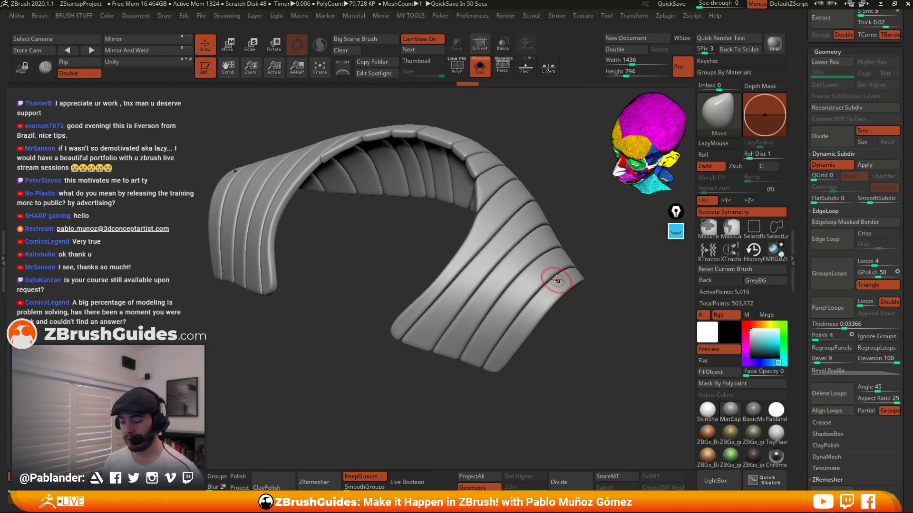
alt+drag(575, 328, 569, 319)
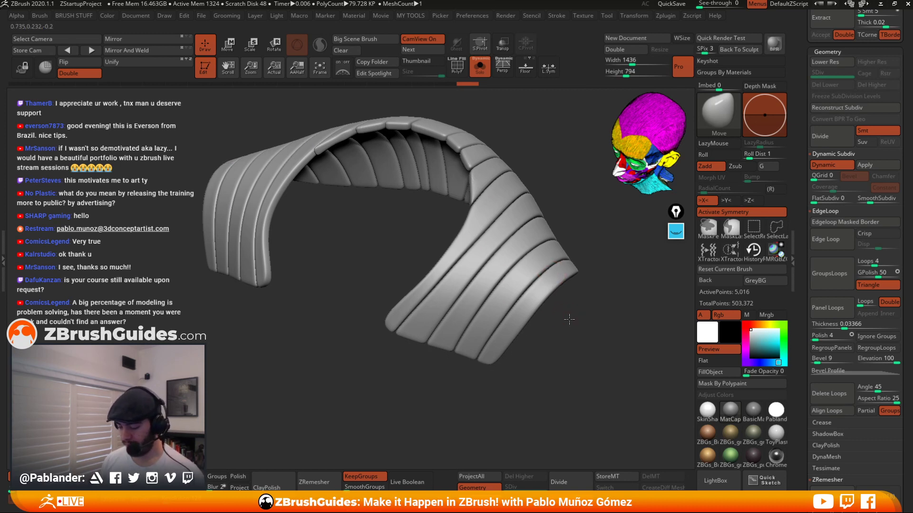
click(837, 163)
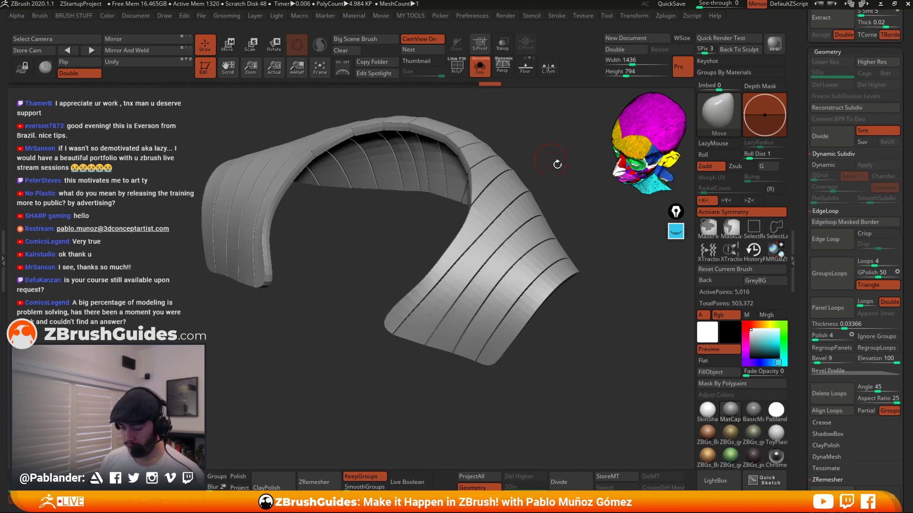
Round the panel strips by raising the Polish deformation slider.
key(space)
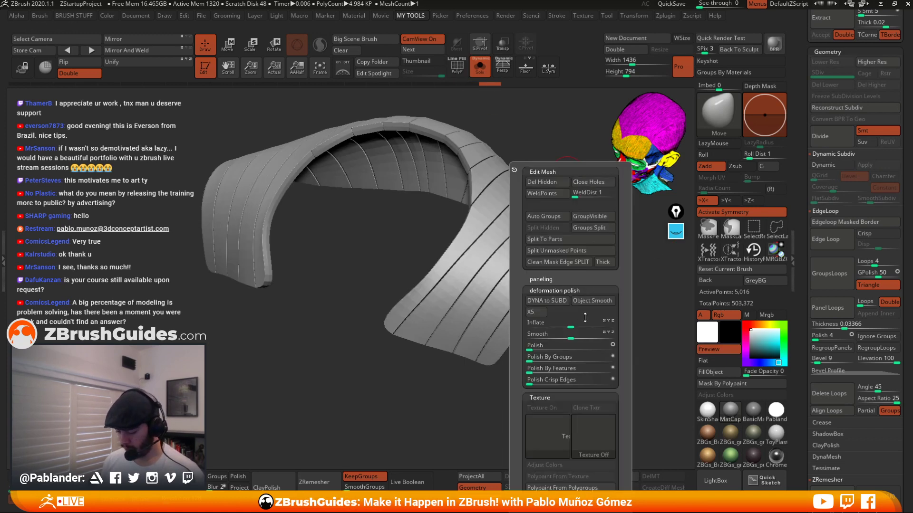
click(532, 348)
drag(532, 348, 584, 286)
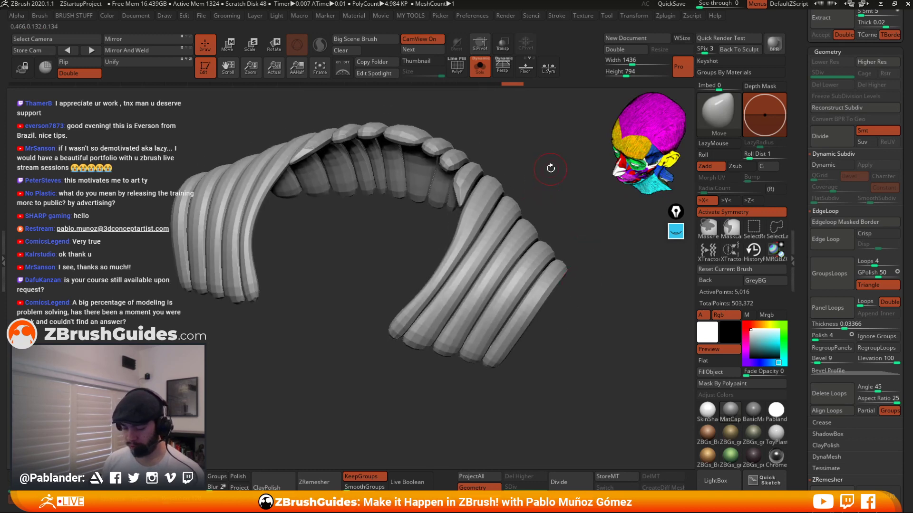
drag(554, 179, 528, 148)
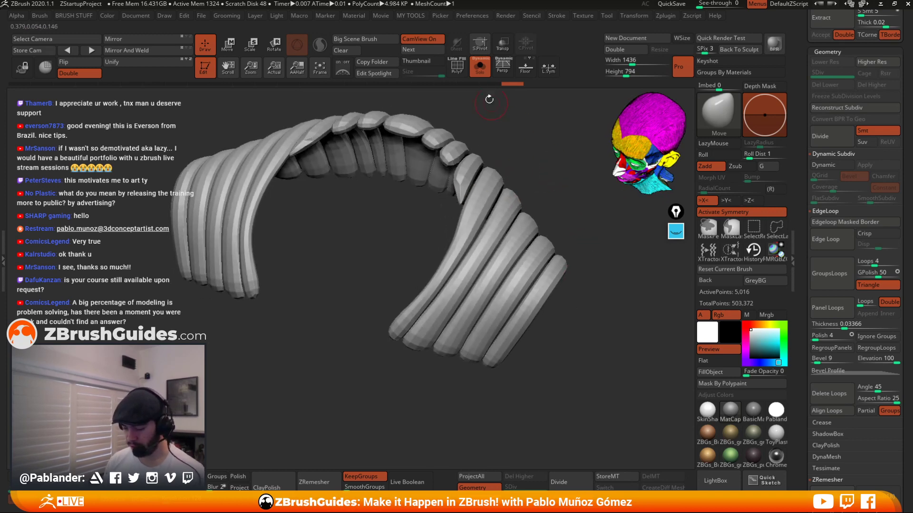
Examine the polished panel strips from several angles, alone and with the rest of the character.
click(460, 70)
click(458, 68)
click(481, 67)
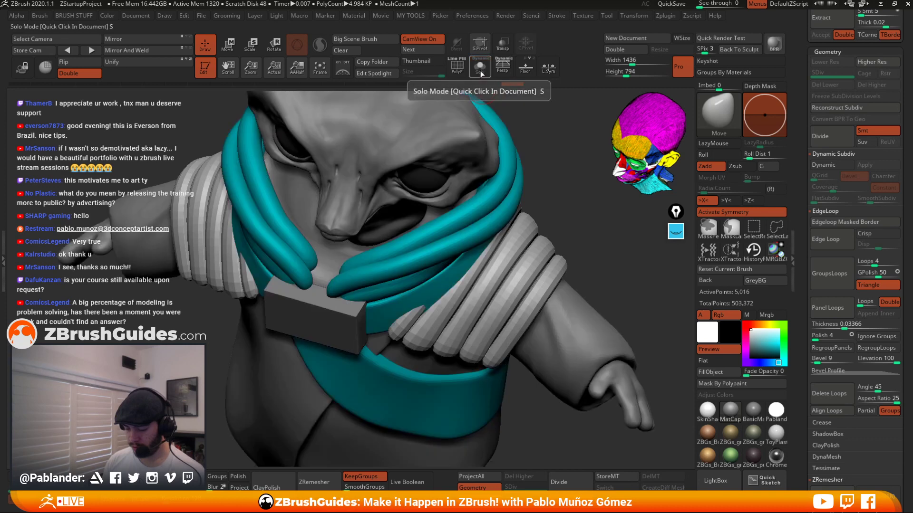
shift+drag(566, 153, 550, 191)
click(473, 71)
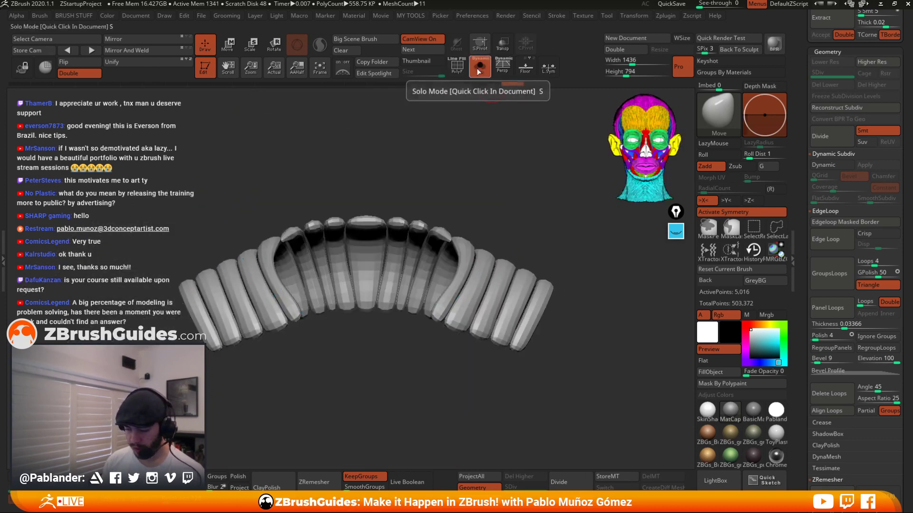
drag(519, 137, 526, 209)
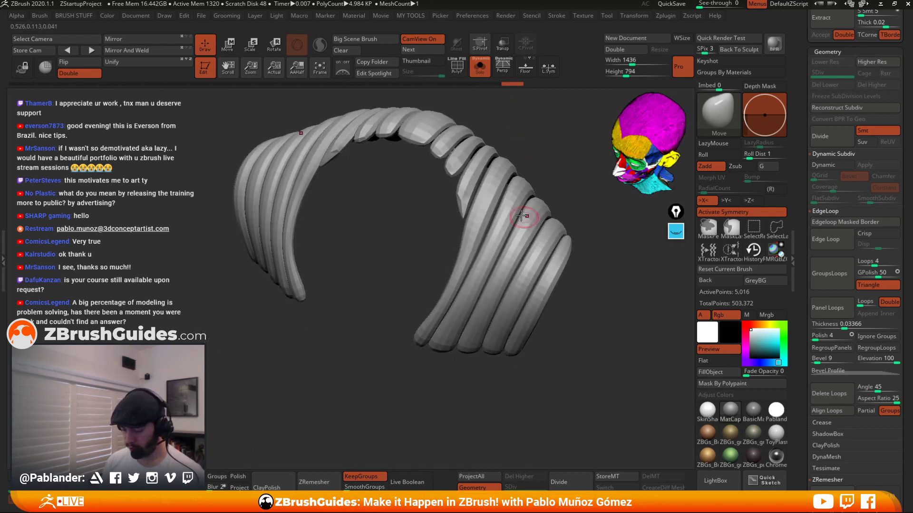
drag(499, 176, 560, 172)
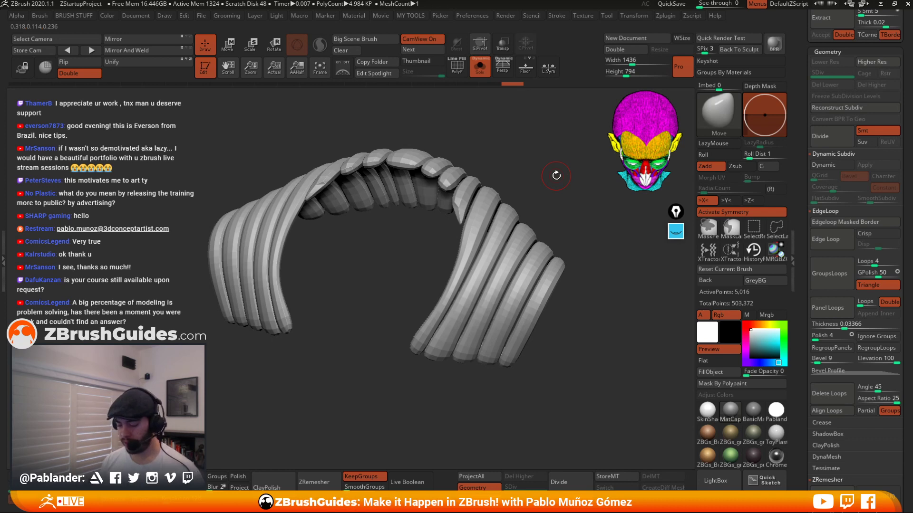
drag(516, 213, 577, 234)
click(456, 66)
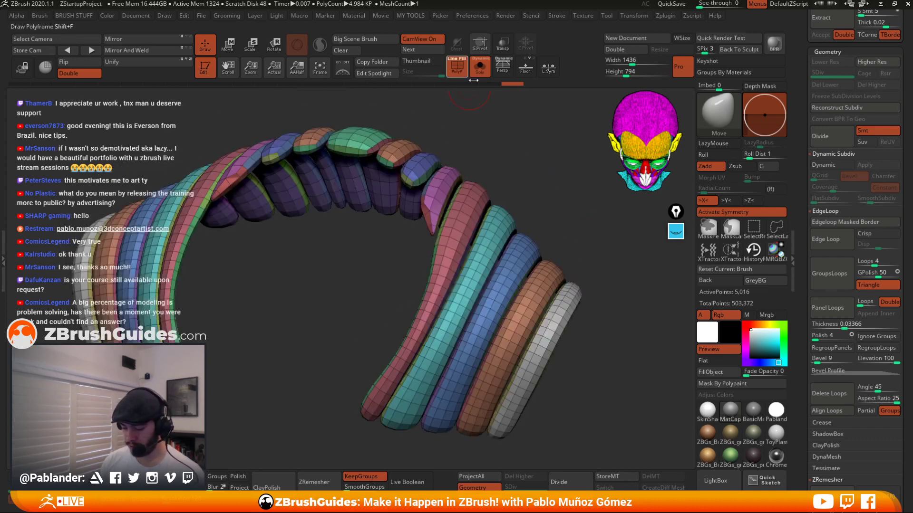
click(676, 231)
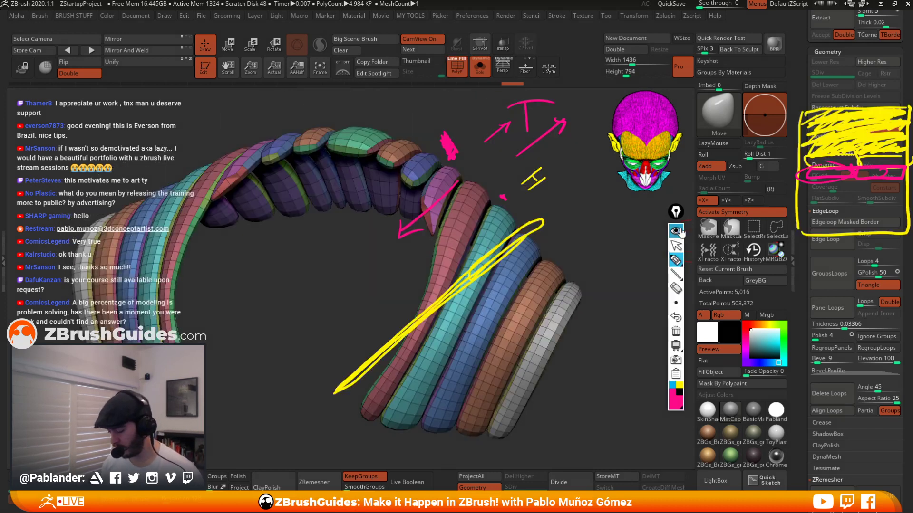
click(682, 336)
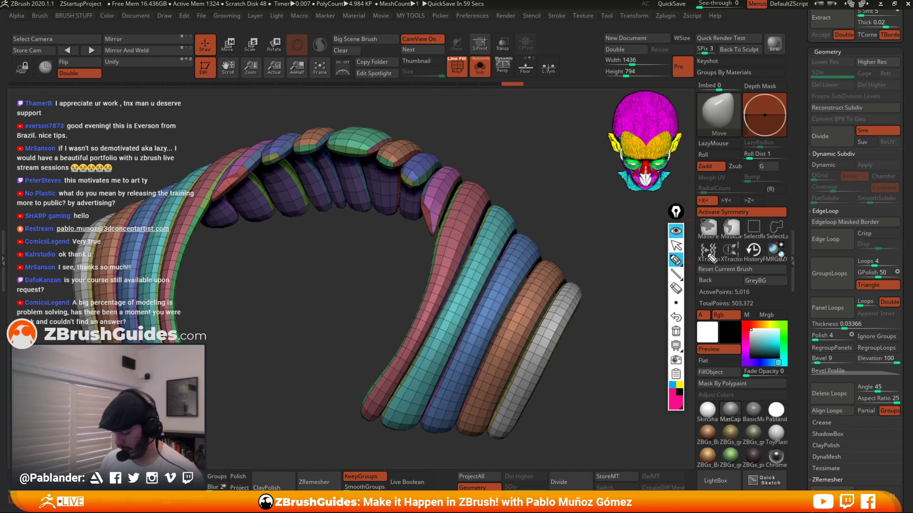
click(675, 403)
click(697, 372)
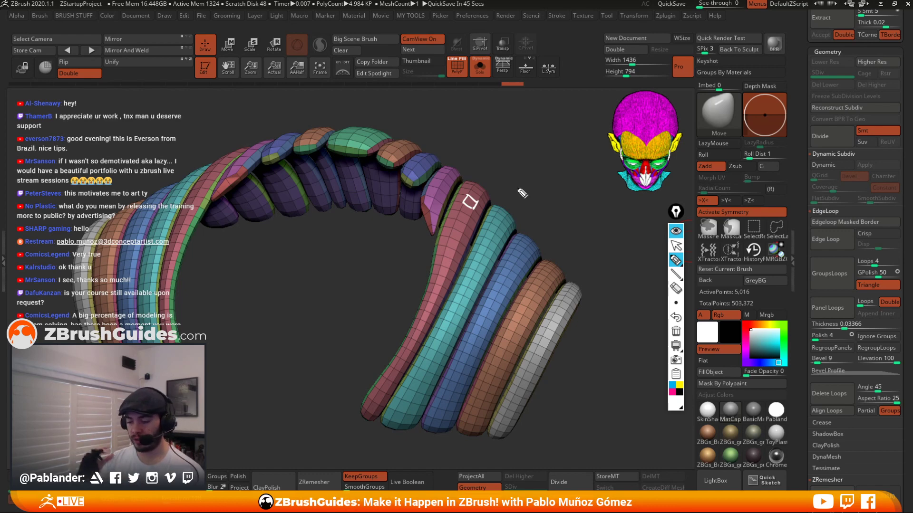
drag(470, 201, 487, 172)
drag(481, 174, 489, 179)
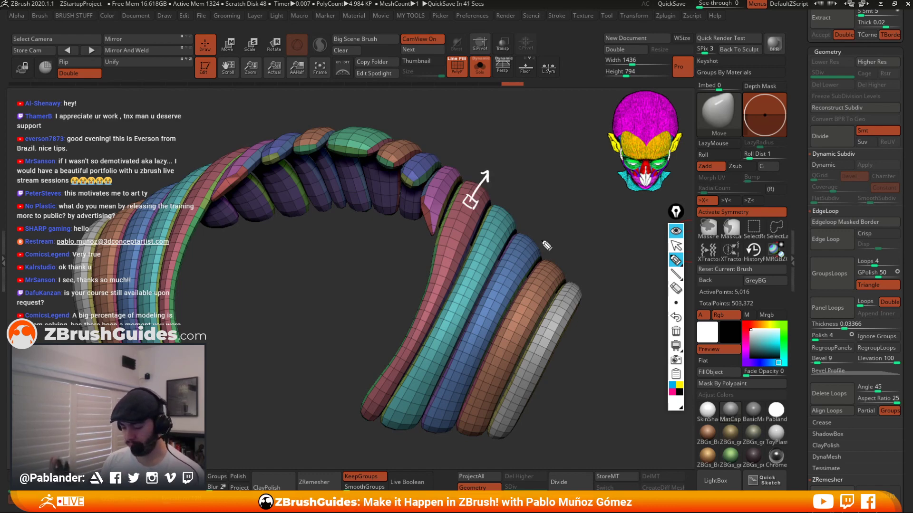
drag(561, 119, 563, 176)
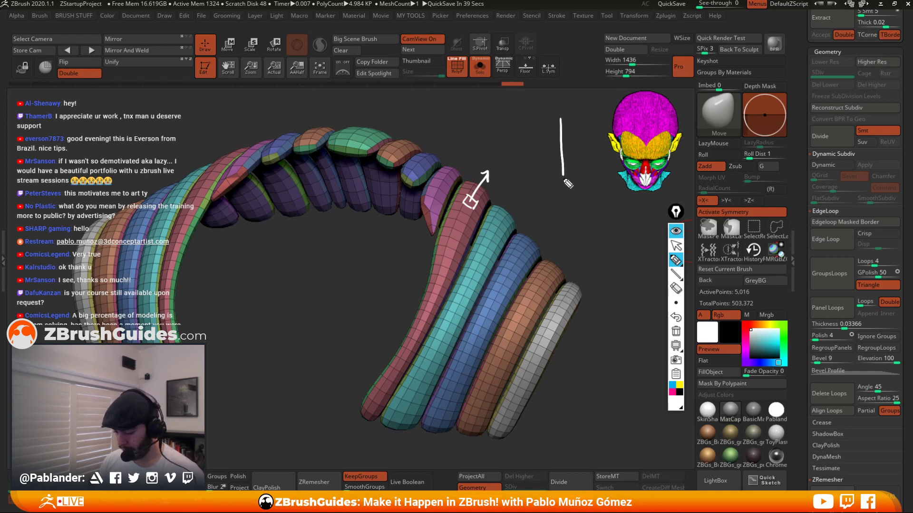
Sketch arrow annotations over the viewport, then clear them and switch to a blank black drawing board.
mouse_move(561, 119)
mouse_down()
mouse_move(562, 185)
mouse_move(560, 118)
mouse_up()
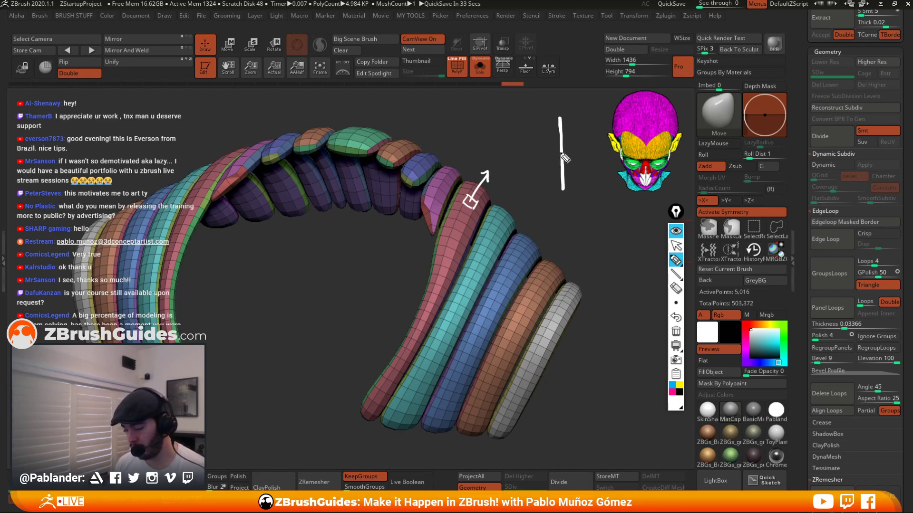
mouse_move(560, 154)
mouse_down()
mouse_move(508, 155)
mouse_move(564, 151)
mouse_move(552, 153)
mouse_up()
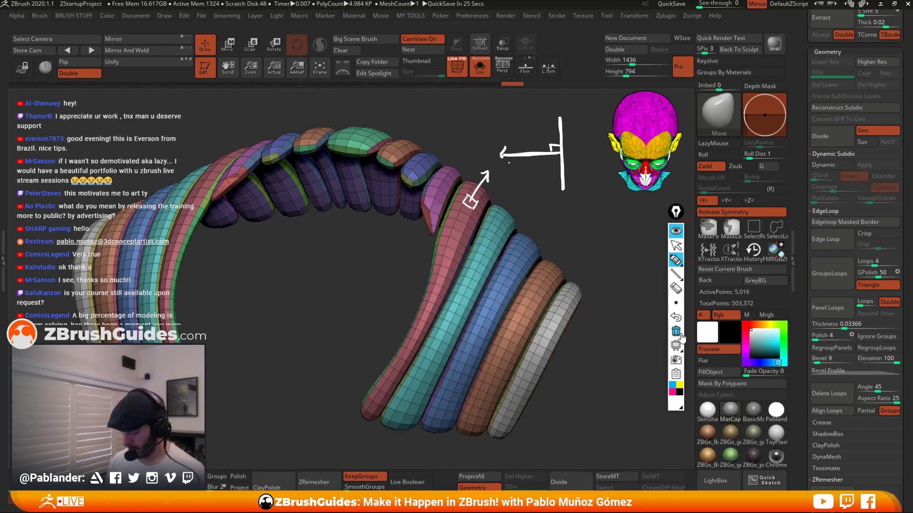
click(677, 349)
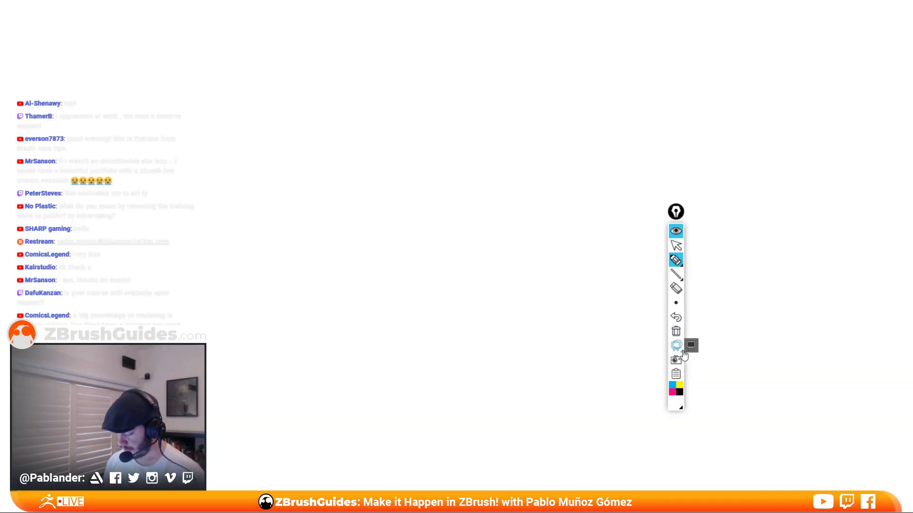
click(677, 348)
click(690, 348)
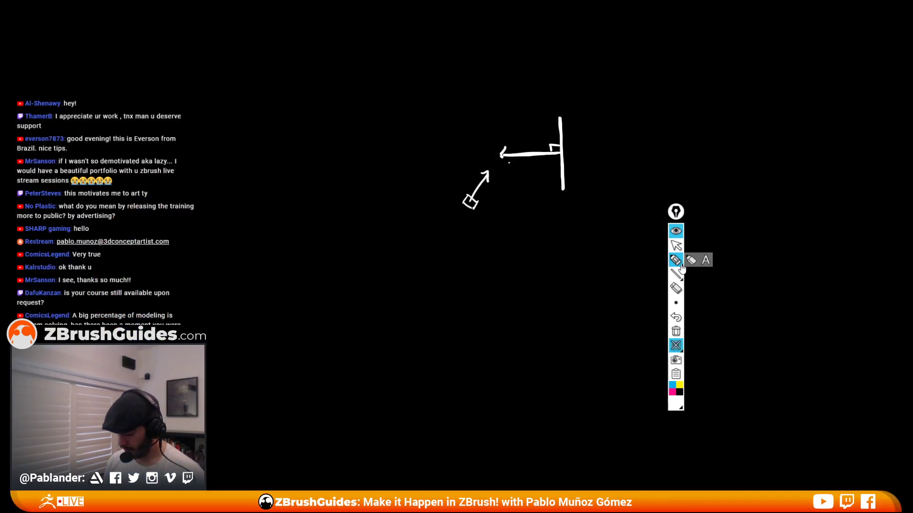
click(678, 346)
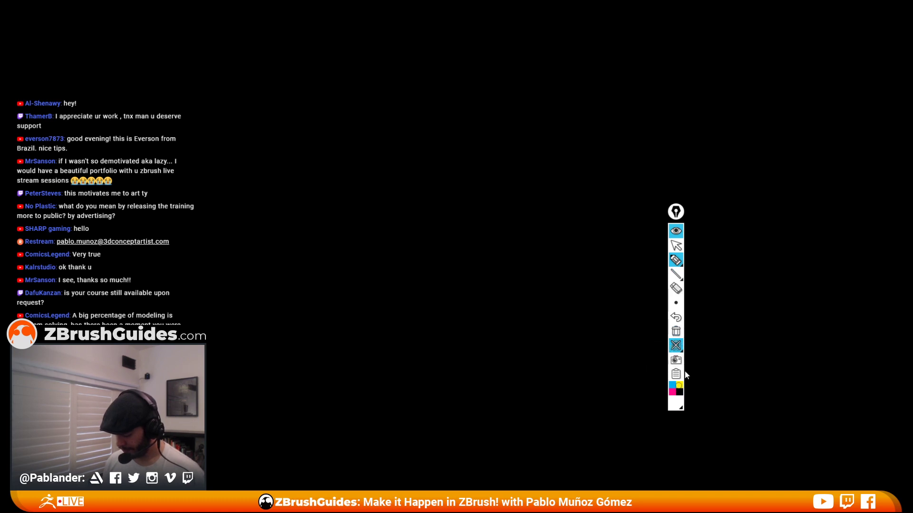
Draw a yellow diagram of a bent panel strip with cross lines marking its segments.
click(679, 385)
mouse_move(476, 113)
mouse_down()
mouse_move(398, 190)
mouse_move(383, 323)
mouse_move(462, 424)
mouse_up()
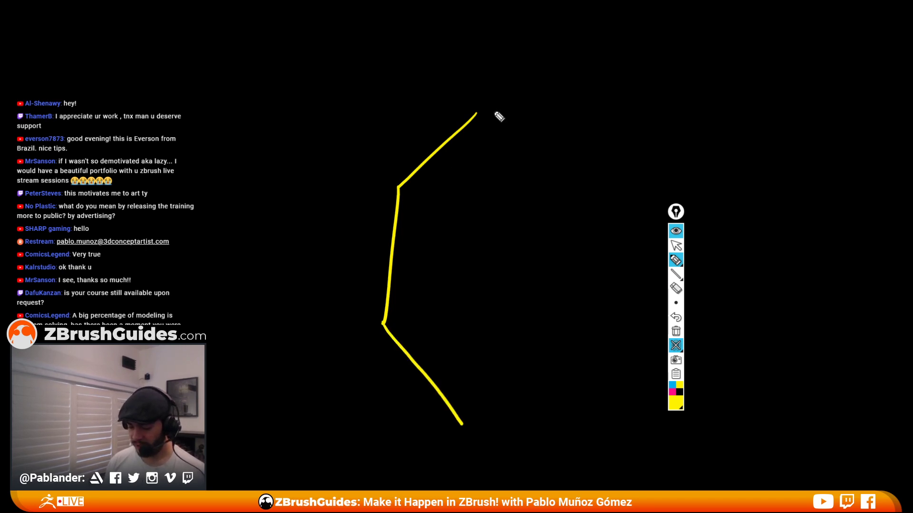
drag(478, 110, 626, 90)
mouse_move(635, 121)
mouse_down()
mouse_move(492, 142)
mouse_move(430, 209)
mouse_move(419, 316)
mouse_move(492, 400)
mouse_up()
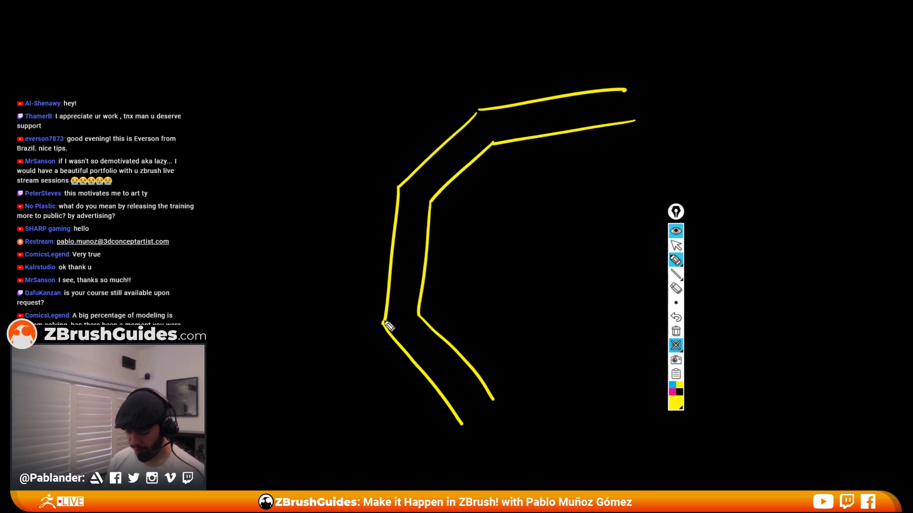
drag(384, 324, 424, 309)
drag(460, 412, 492, 397)
drag(399, 190, 433, 205)
drag(478, 111, 499, 148)
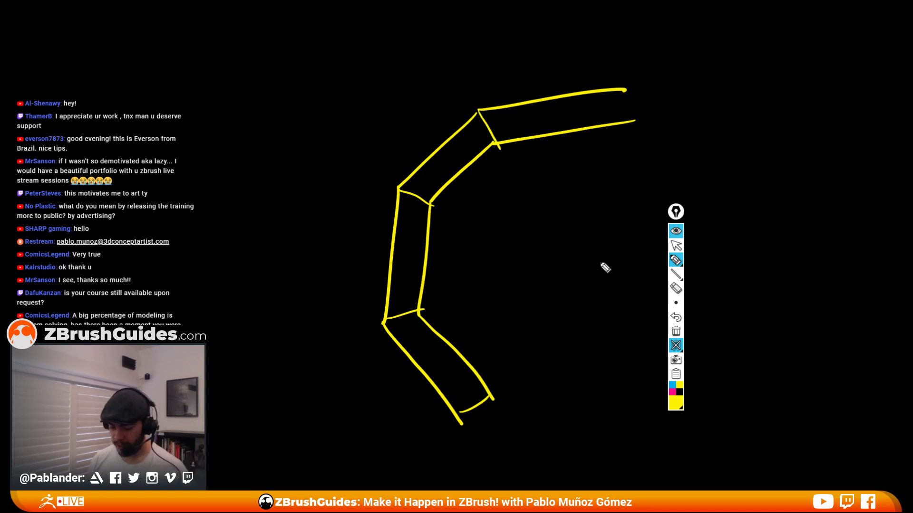
Trace the strip's outer edge in blue on the diagram.
click(672, 384)
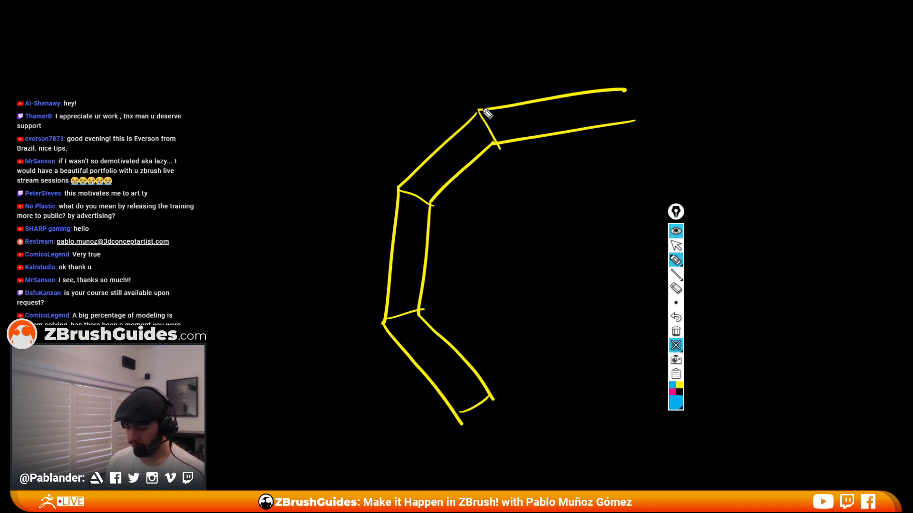
drag(479, 110, 626, 90)
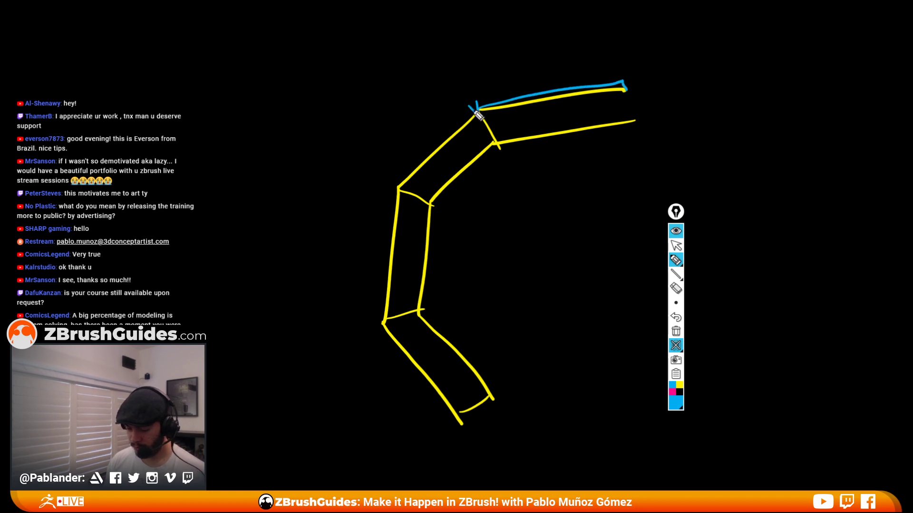
mouse_move(476, 107)
mouse_down()
mouse_move(391, 183)
mouse_move(375, 326)
mouse_move(447, 422)
mouse_move(456, 417)
mouse_up()
Draw pink arrows perpendicular to each outer segment with right-angle marks to show surface normals.
click(672, 392)
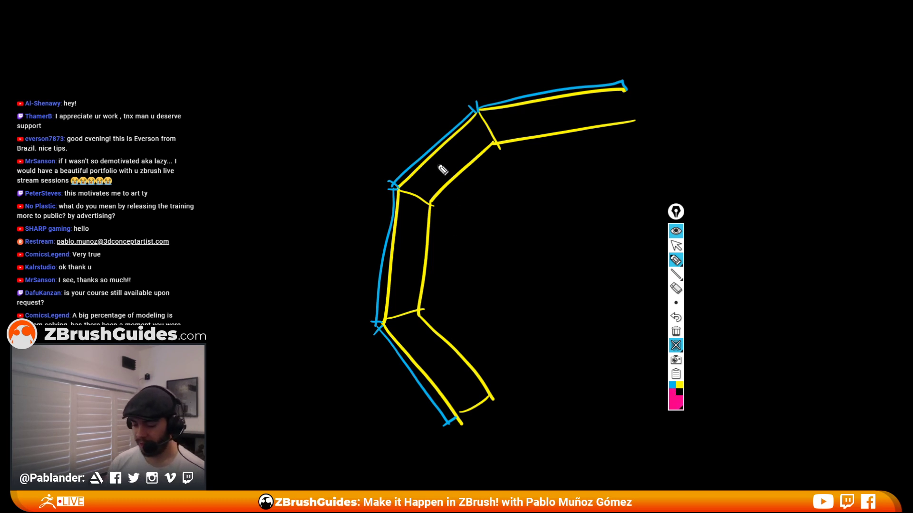
mouse_move(433, 143)
mouse_down()
mouse_move(371, 79)
mouse_move(386, 87)
mouse_up()
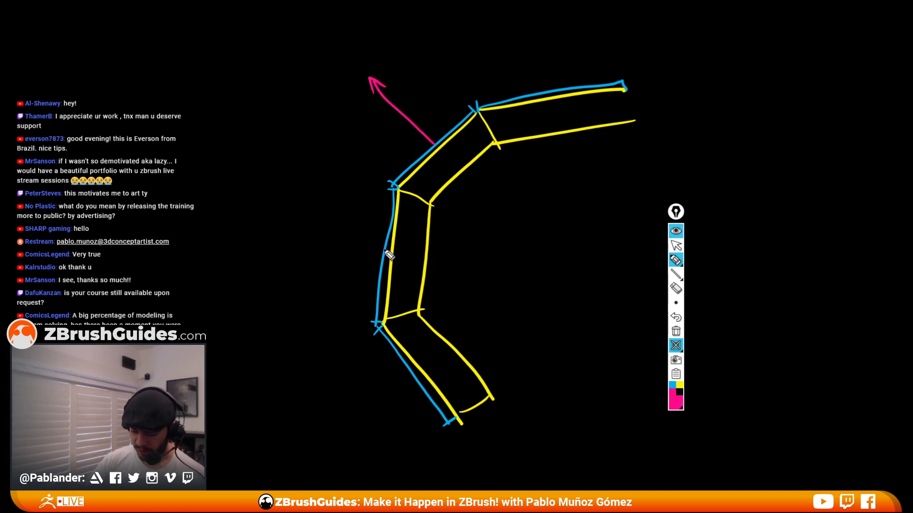
drag(384, 249, 309, 258)
mouse_move(412, 374)
mouse_down()
mouse_move(341, 424)
mouse_move(350, 428)
mouse_up()
mouse_move(544, 91)
mouse_down()
mouse_move(534, 25)
mouse_move(540, 32)
mouse_up()
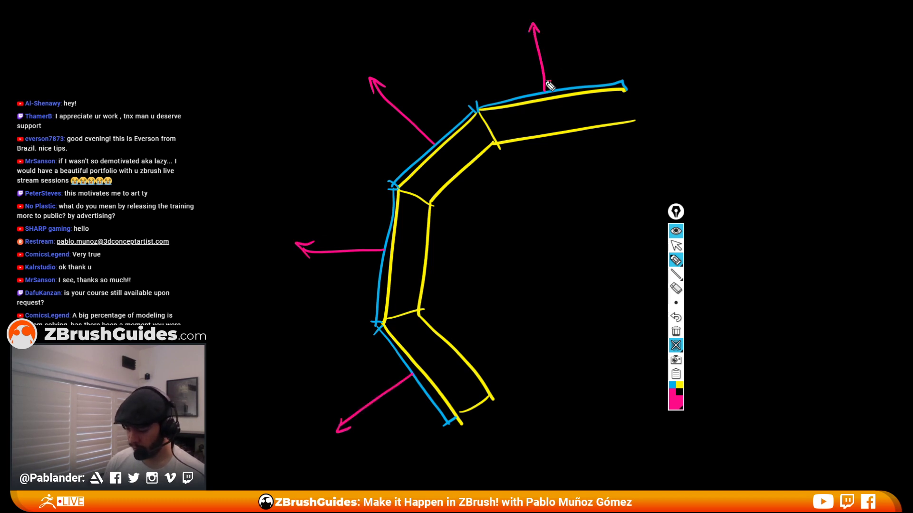
drag(427, 135, 437, 139)
drag(372, 248, 383, 243)
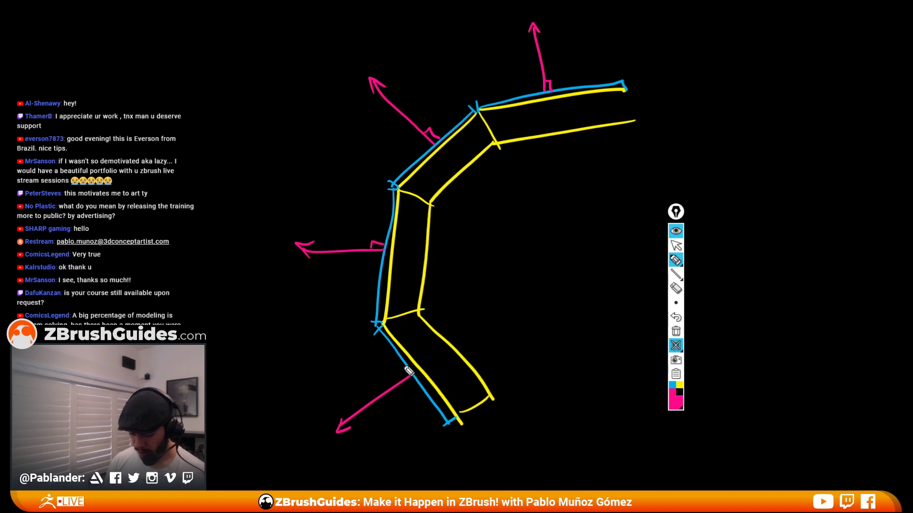
drag(395, 375, 405, 375)
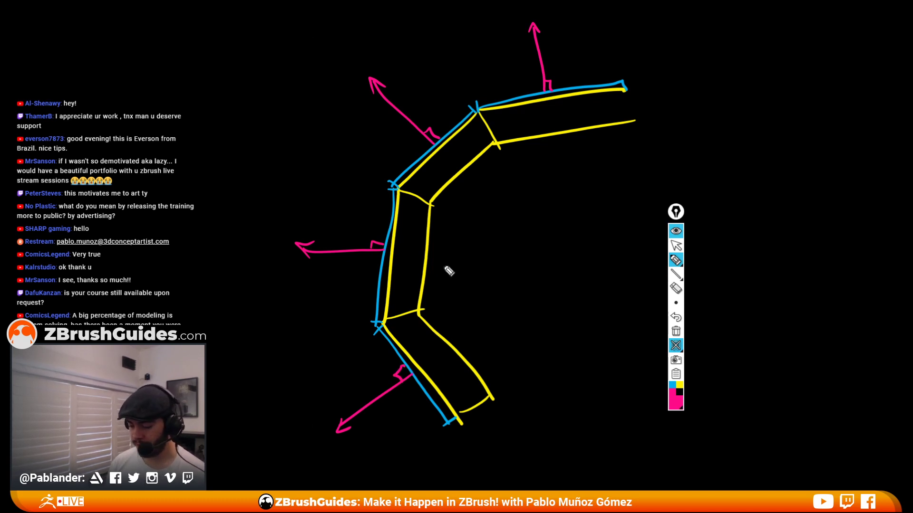
Write the word "Inflate" beside the diagram and underline it.
mouse_move(481, 248)
mouse_down()
mouse_move(523, 240)
mouse_move(540, 261)
mouse_move(554, 237)
mouse_move(570, 261)
mouse_up()
mouse_move(565, 219)
mouse_down()
mouse_move(569, 261)
mouse_move(589, 252)
mouse_up()
drag(505, 291, 594, 264)
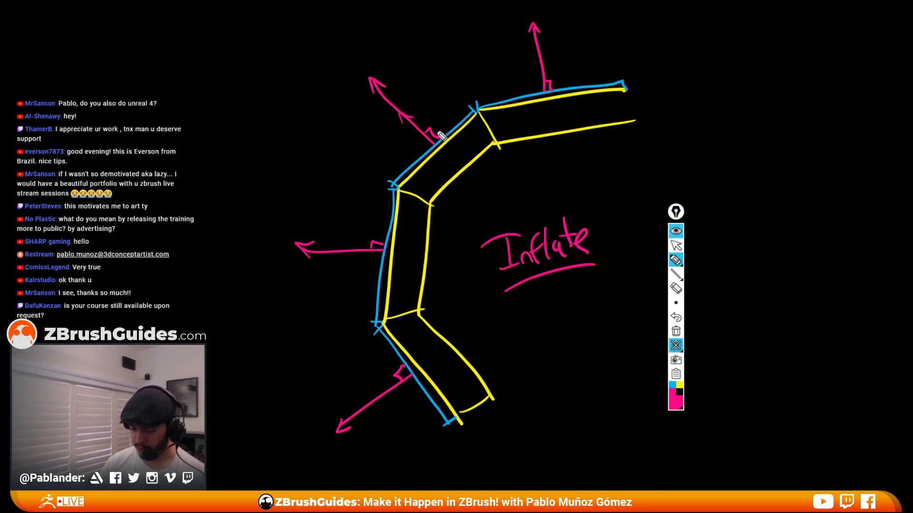
Sketch pink lines pushing outward into an inflated outline, then close the drawing board and clear the annotations.
drag(475, 108, 423, 20)
drag(391, 182, 272, 114)
drag(384, 317, 241, 356)
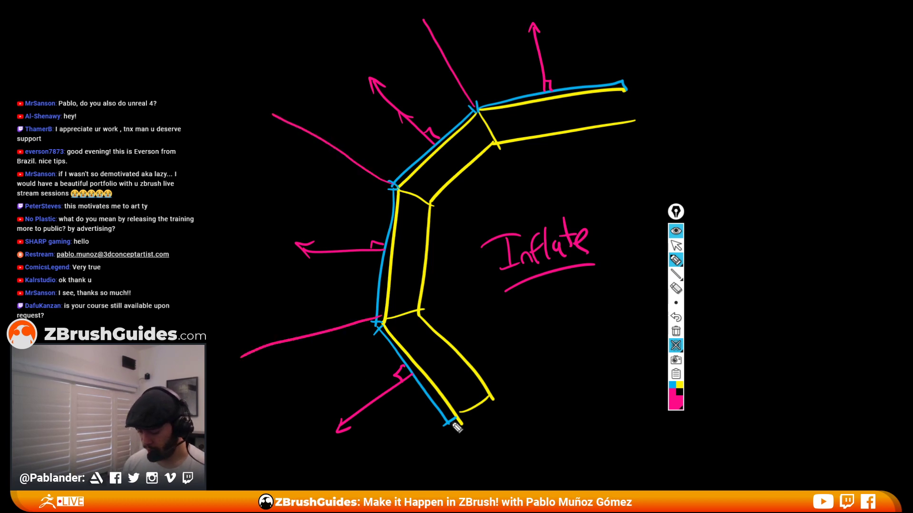
drag(448, 420, 388, 483)
drag(624, 87, 634, 14)
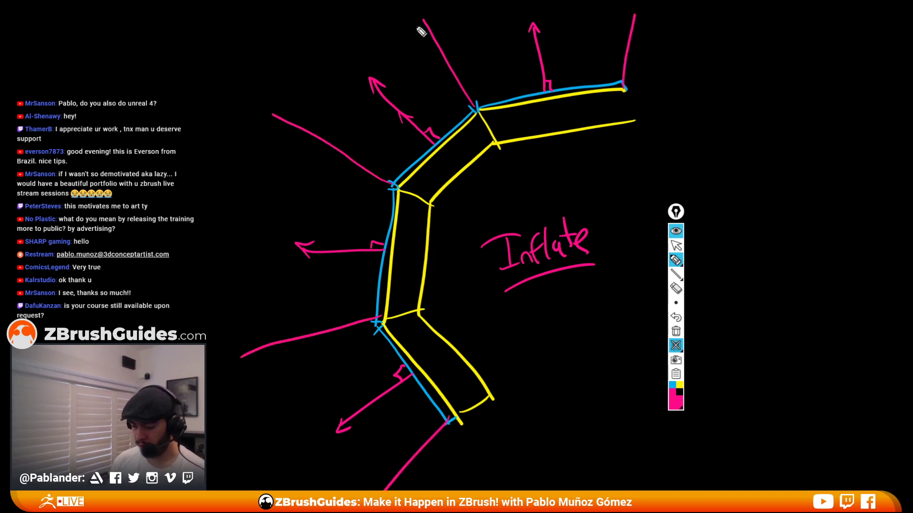
mouse_move(421, 15)
mouse_down()
mouse_move(261, 114)
mouse_move(238, 367)
mouse_move(339, 489)
mouse_up()
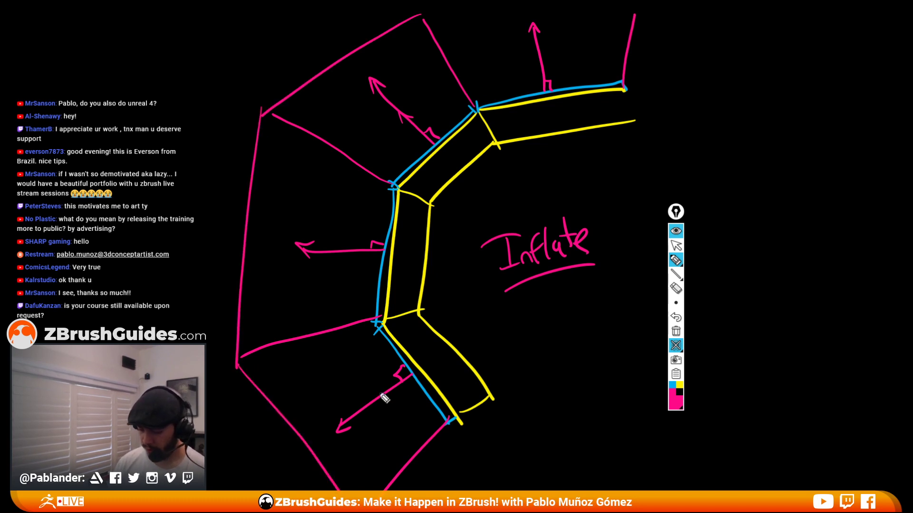
drag(420, 15, 452, 3)
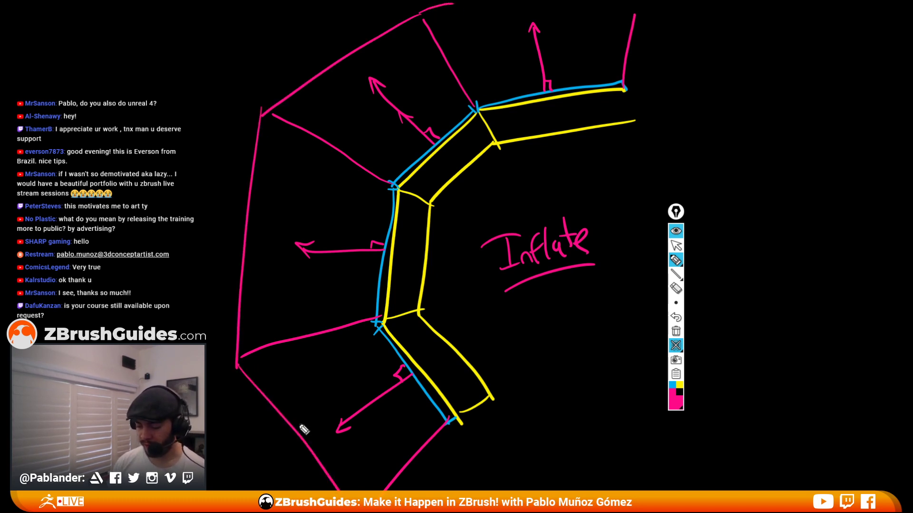
click(675, 346)
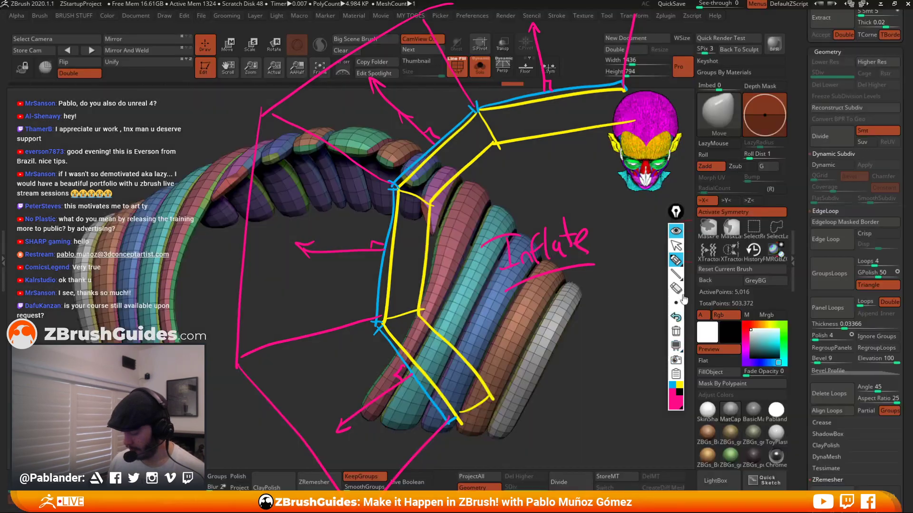
click(676, 331)
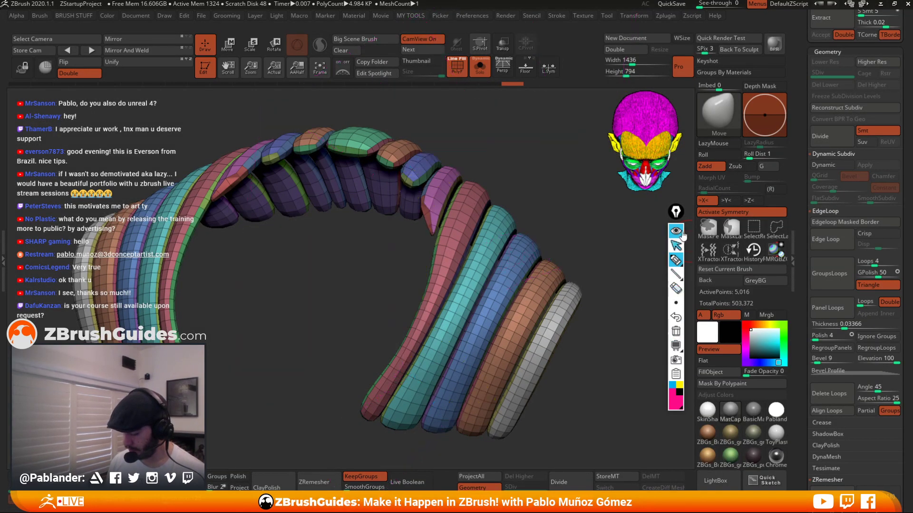
Reapply the last deformation to the panel strips and undo it.
click(671, 236)
mouse_move(606, 285)
mouse_down()
mouse_move(556, 290)
mouse_move(519, 257)
mouse_move(483, 192)
mouse_up()
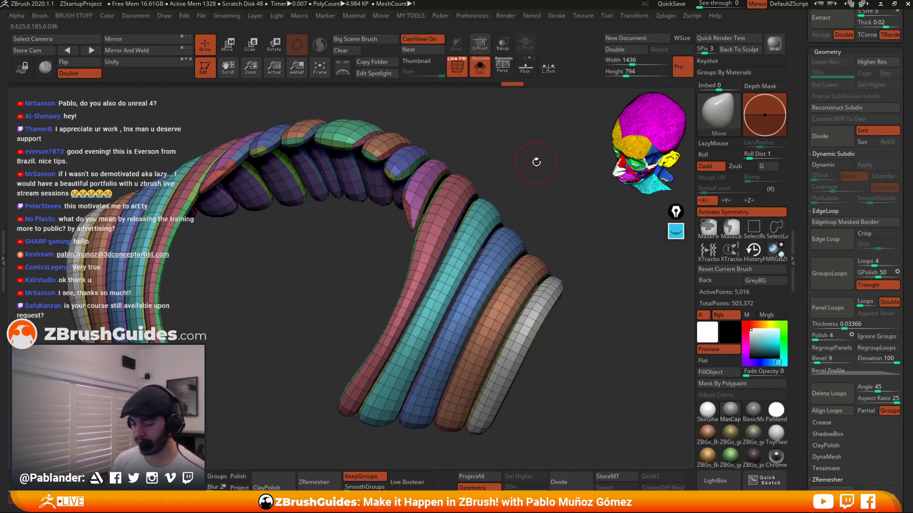
key(1)
drag(540, 313, 546, 313)
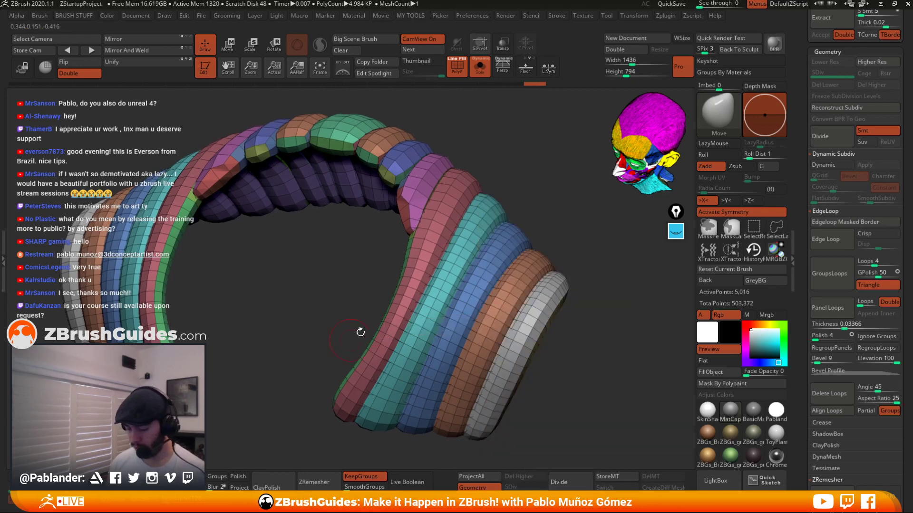
key(ctrl+z)
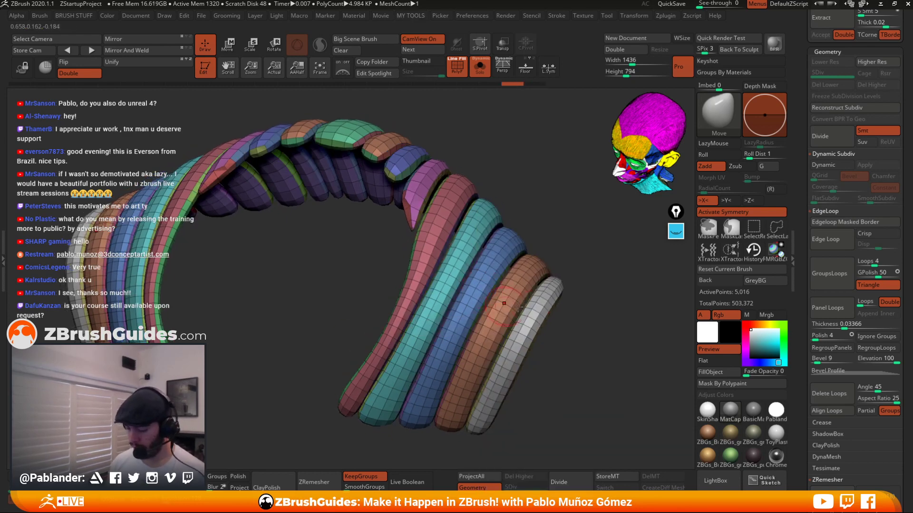
Subdivide the panel strips and hide the polyframe.
click(833, 138)
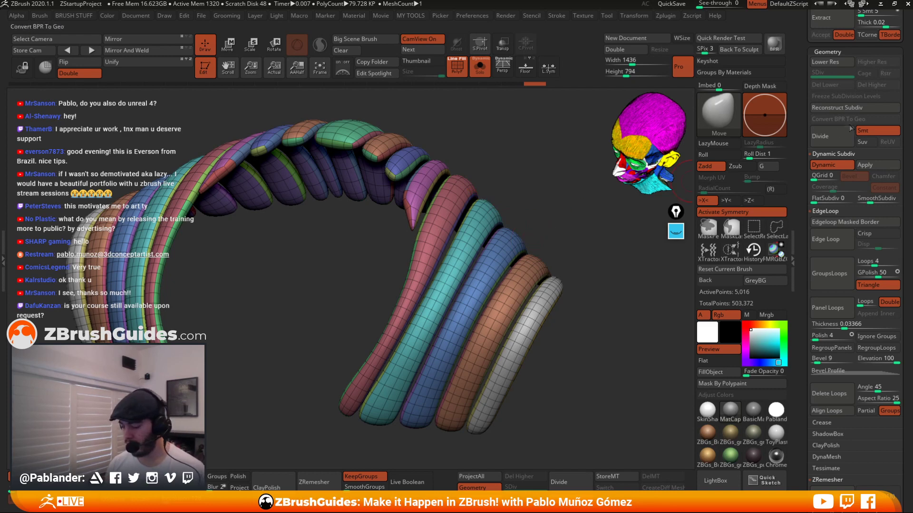
click(457, 67)
drag(567, 243, 559, 227)
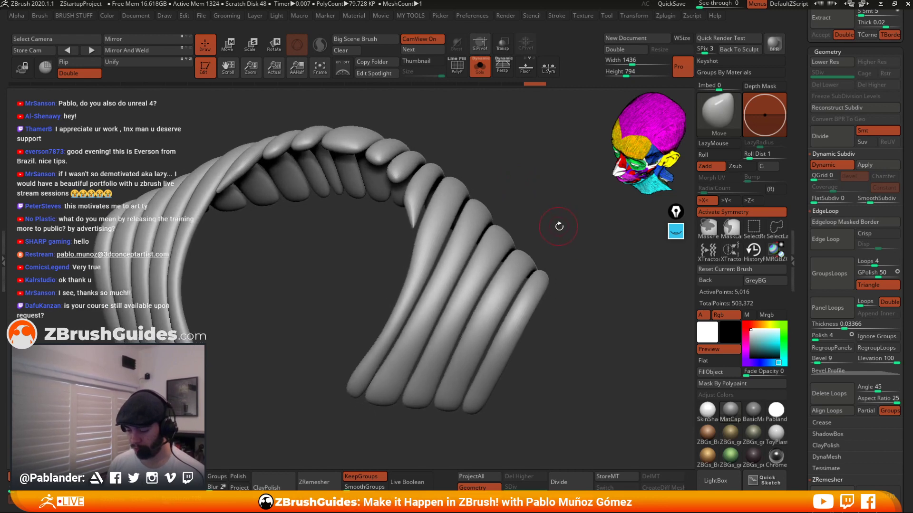
Inflate the panel strips with the Inflate deformation slider.
key(1)
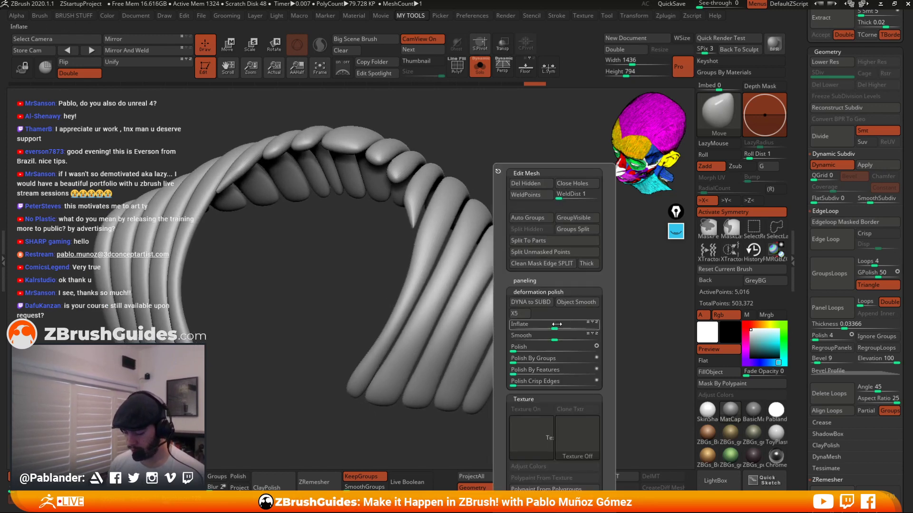
mouse_move(555, 327)
mouse_down()
mouse_move(564, 327)
mouse_move(564, 306)
mouse_up()
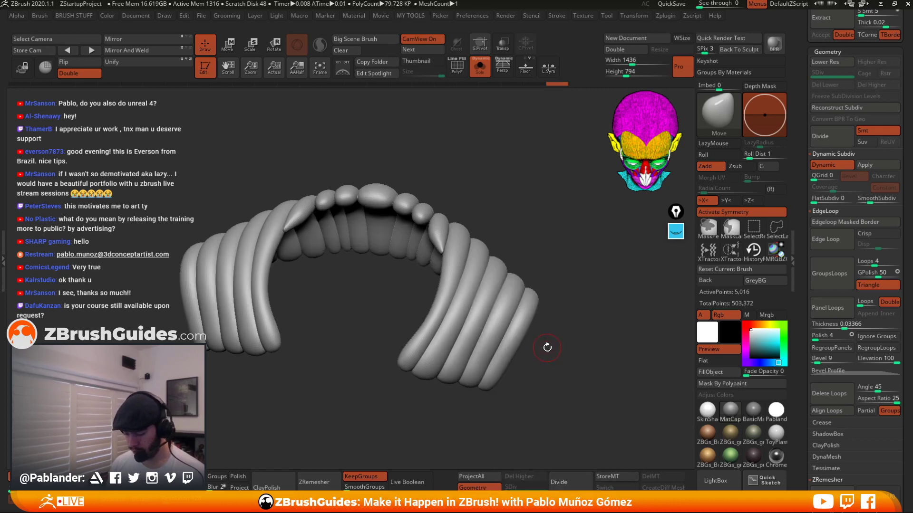
drag(545, 346, 559, 289)
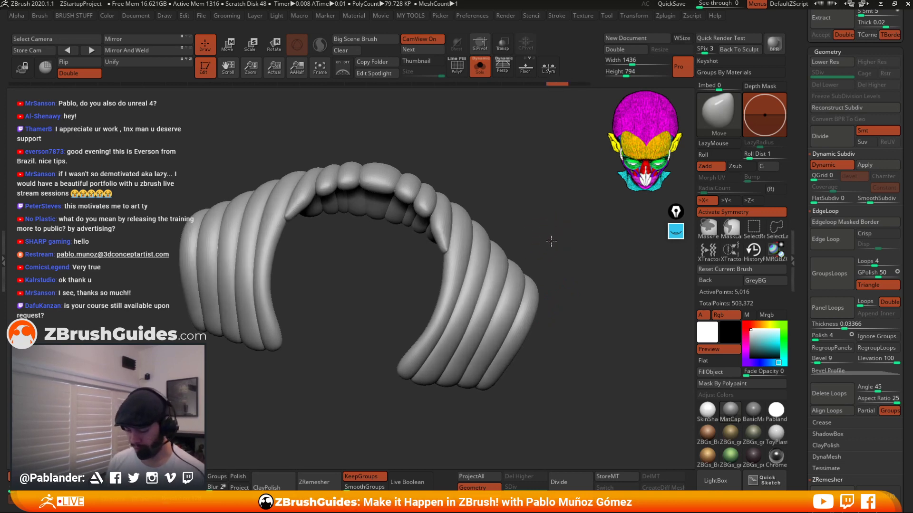
drag(549, 239, 532, 200)
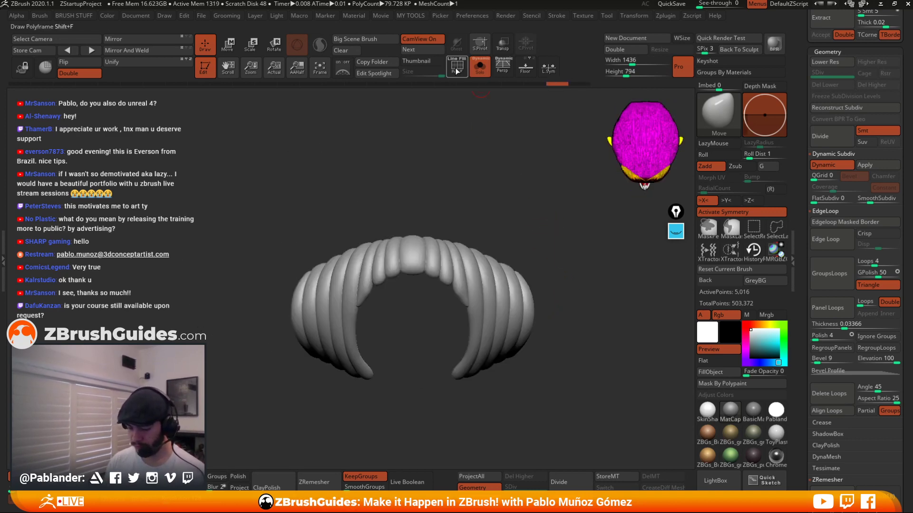
Turn off solo mode and examine the inflated strips on the whole character without the polyframe.
click(457, 66)
click(479, 67)
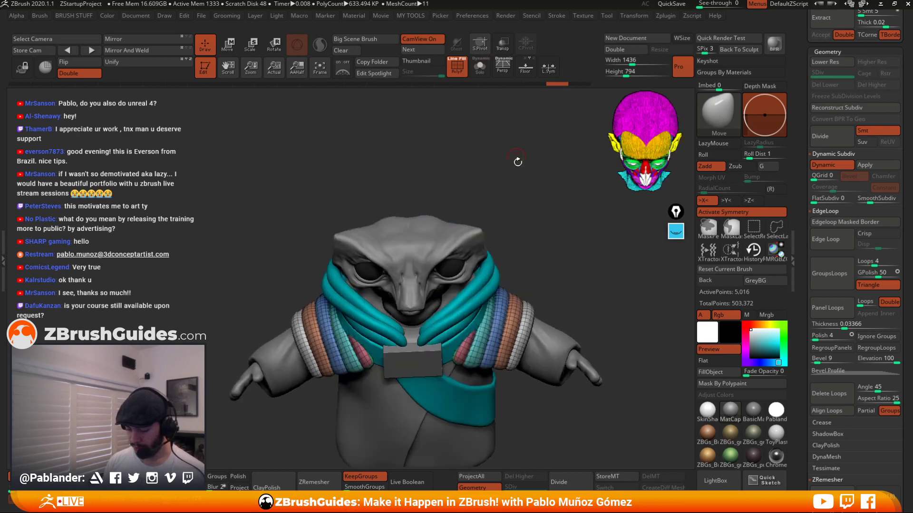
key(shift+f)
shift+drag(522, 175, 540, 187)
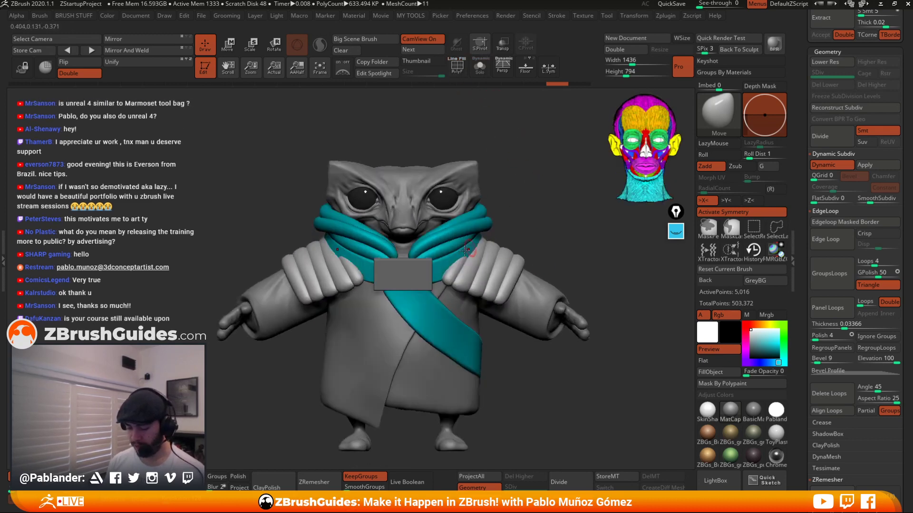
shift+drag(575, 244, 566, 216)
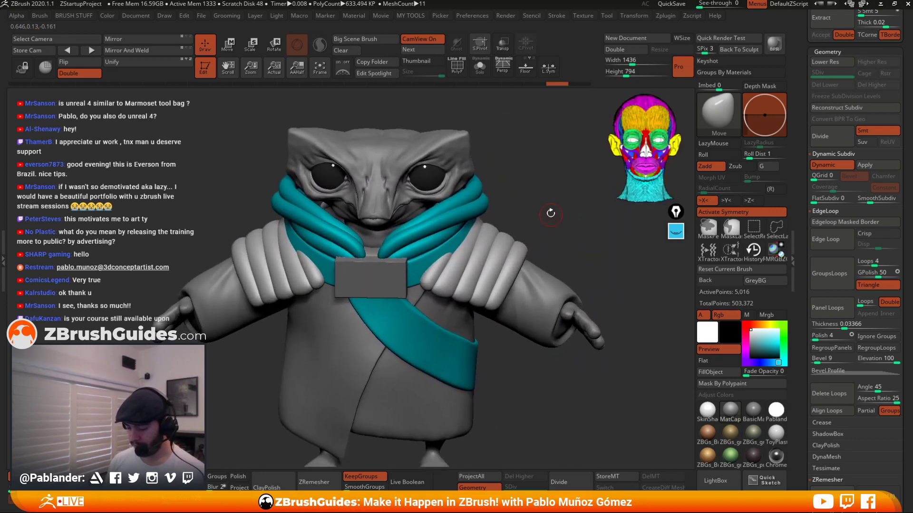
key(space)
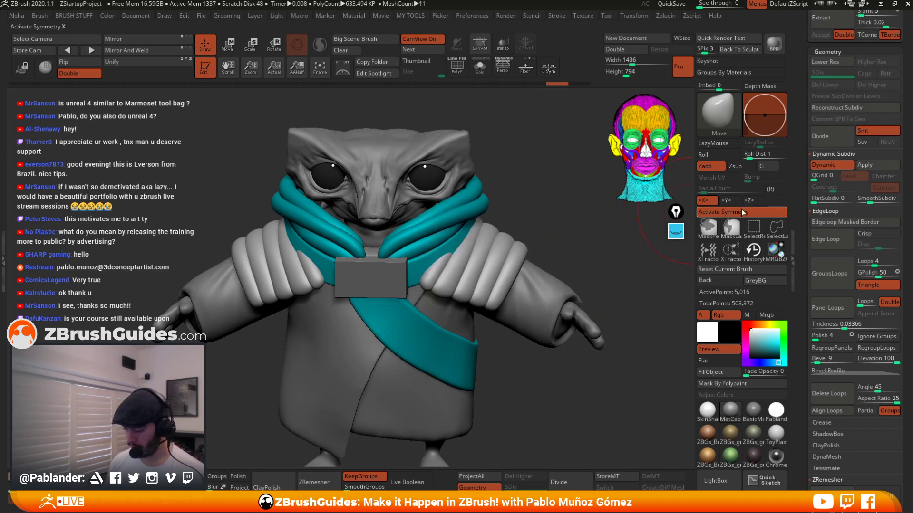
Orbit around the character to examine the inflated panel strips on the clothing.
mouse_move(436, 281)
right_down()
mouse_move(430, 299)
mouse_move(425, 288)
right_up()
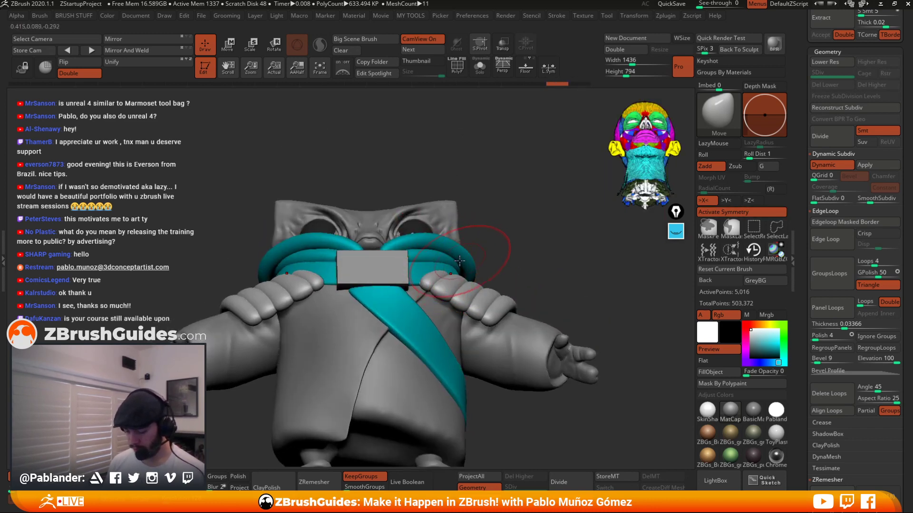
key(space)
key(space)
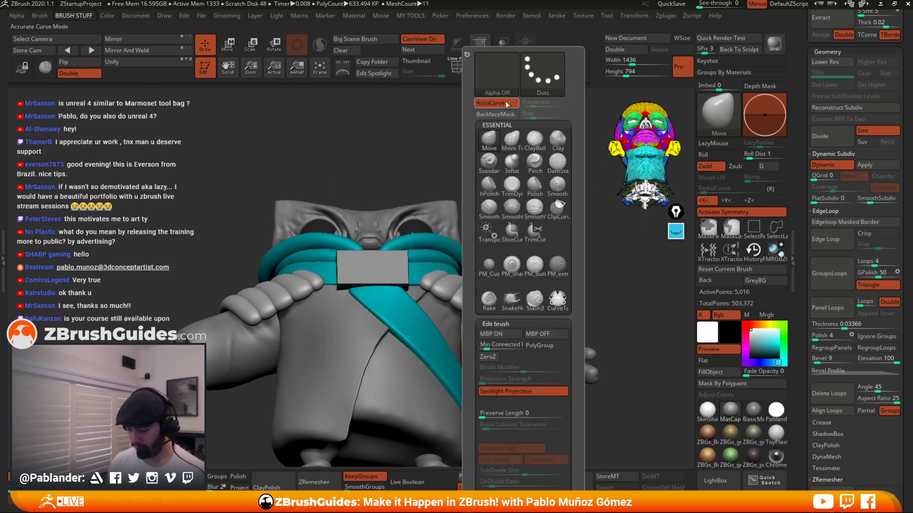
mouse_move(374, 269)
right_down()
mouse_move(420, 290)
mouse_move(494, 283)
mouse_move(519, 269)
mouse_move(518, 250)
right_up()
mouse_move(485, 290)
mouse_down()
mouse_move(506, 307)
mouse_move(518, 298)
mouse_up()
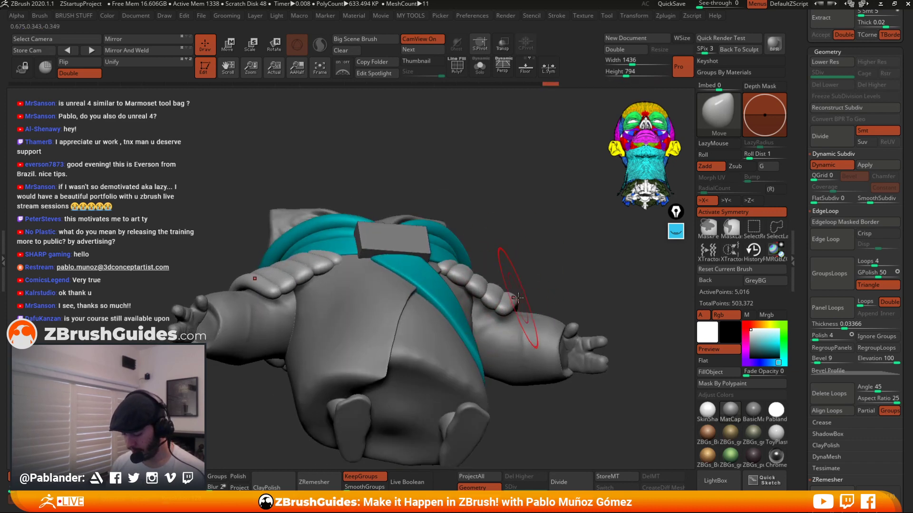
shift+right_drag(552, 247, 540, 230)
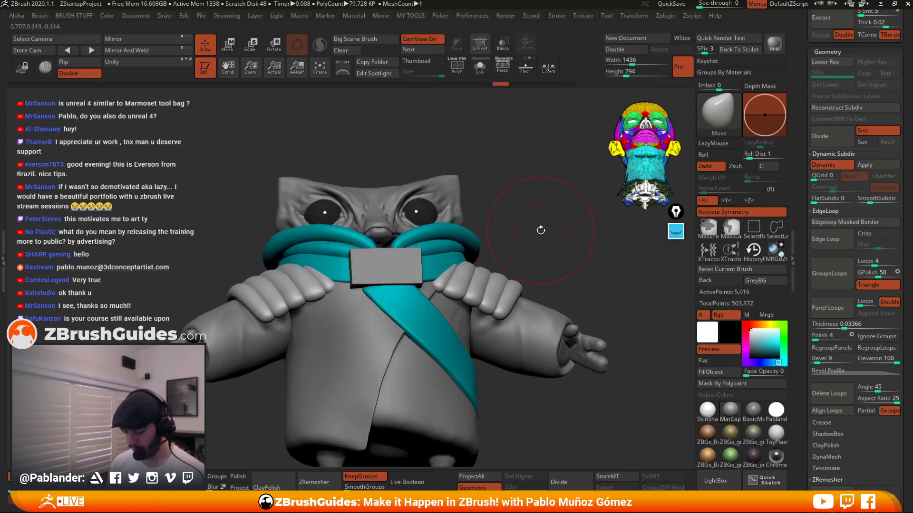
Undo the last four operations on the character.
key(ctrl+z)
key(ctrl+z)
key(ctrl+z)
key(ctrl+z)
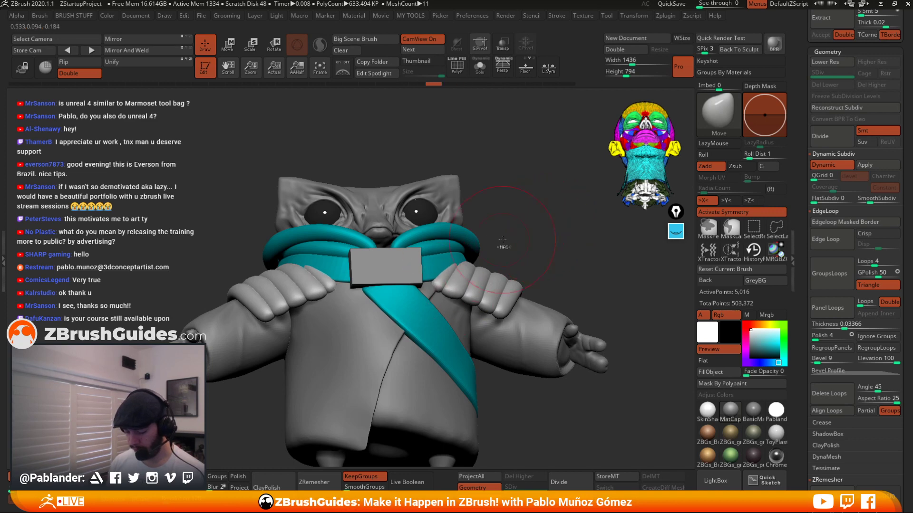
key(ctrl+z)
shift+right_drag(510, 229, 517, 246)
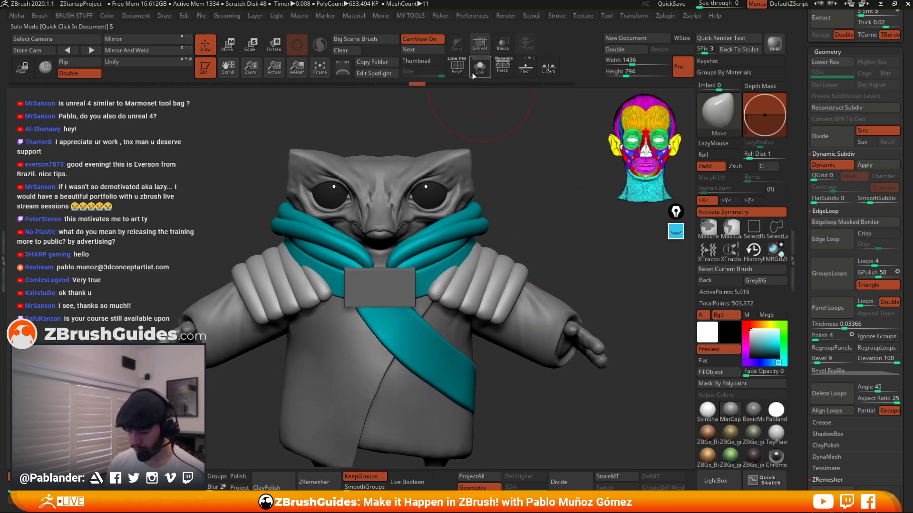
ctrl+right_drag(521, 175, 535, 208)
alt+right_drag(557, 269, 541, 239)
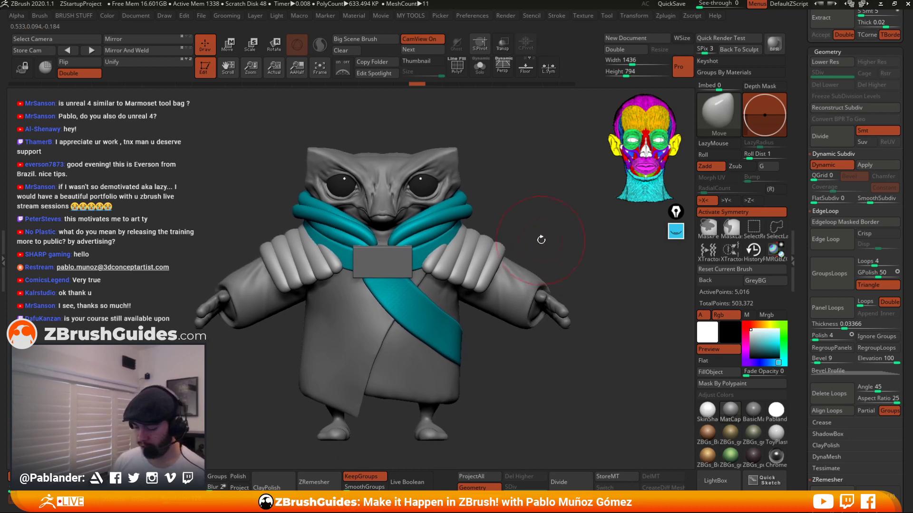
Select the Extract2 subtool in the subtool list.
scroll(800, 123, up, 5)
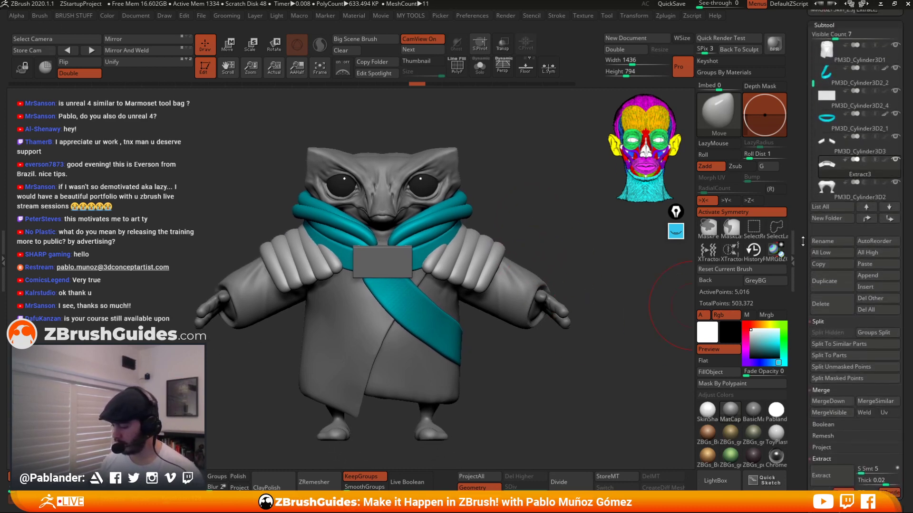
drag(812, 87, 812, 72)
click(894, 80)
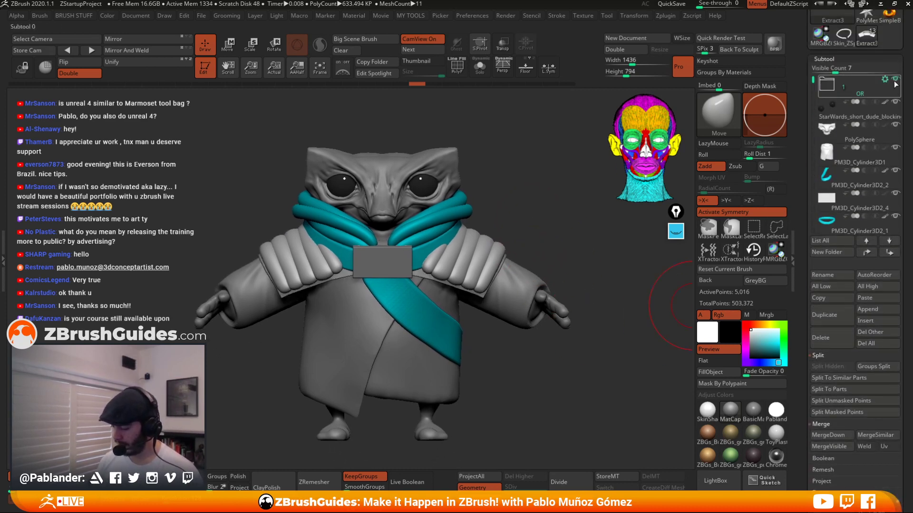
click(827, 88)
click(832, 110)
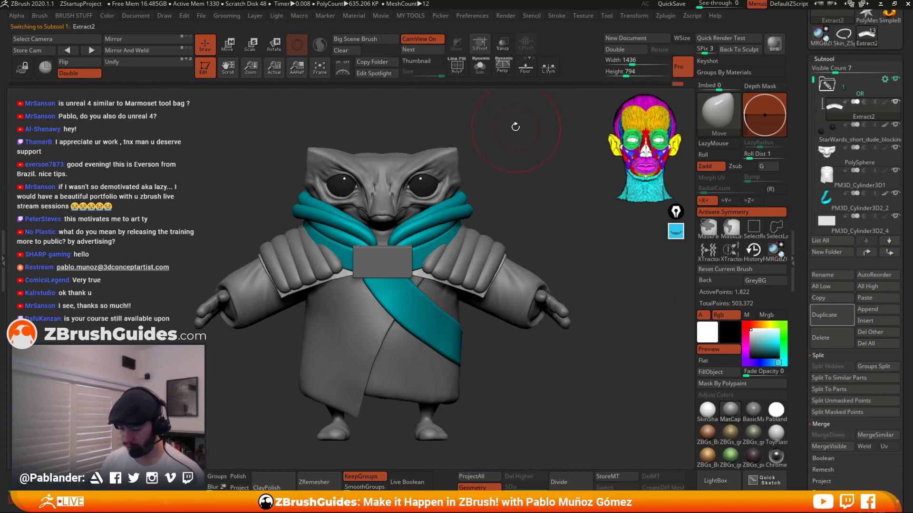
Isolate the Extract2 subtool in solo mode and display its polyframe.
click(480, 66)
drag(514, 224, 541, 194)
click(457, 68)
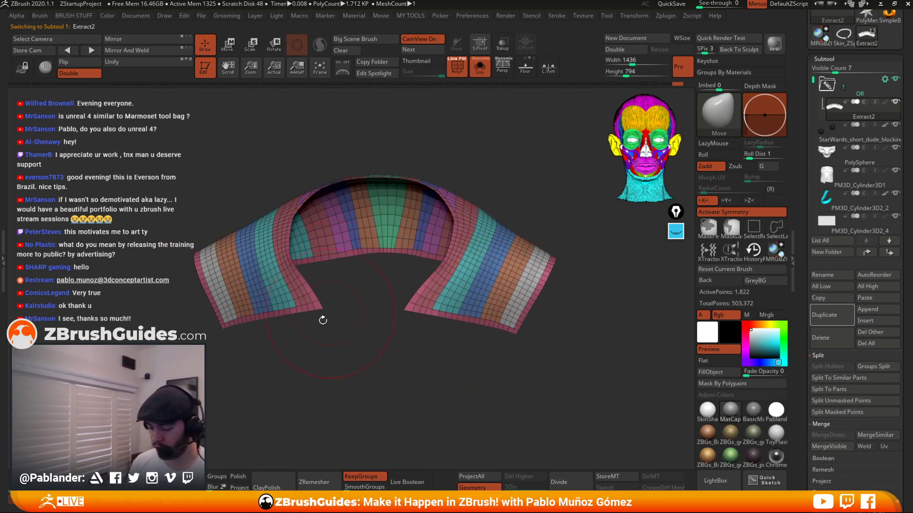
drag(376, 129, 550, 182)
key(space)
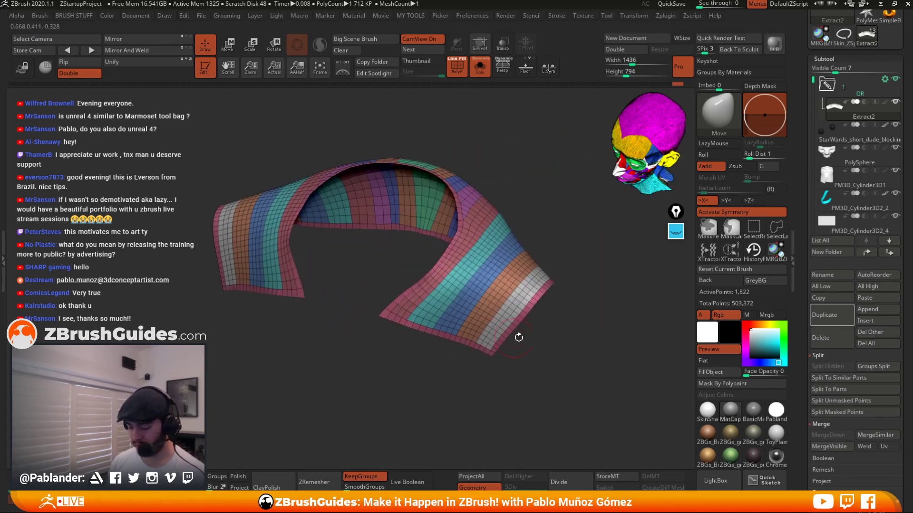
drag(519, 337, 560, 328)
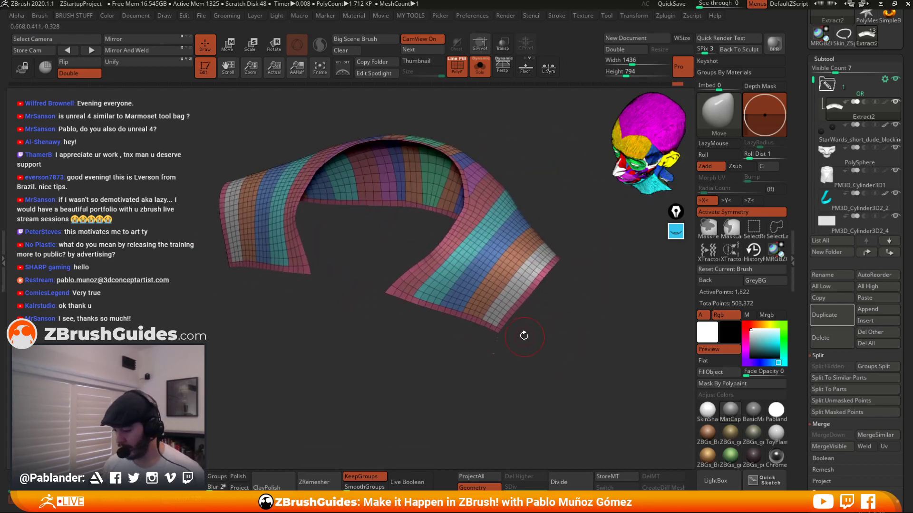
Try framing the mesh with curves along its polygroups, then undo it.
click(557, 16)
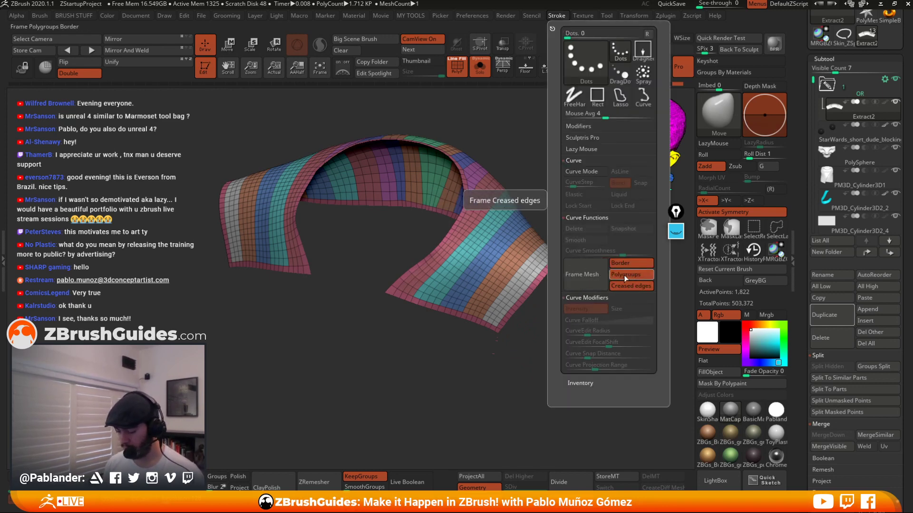
click(589, 270)
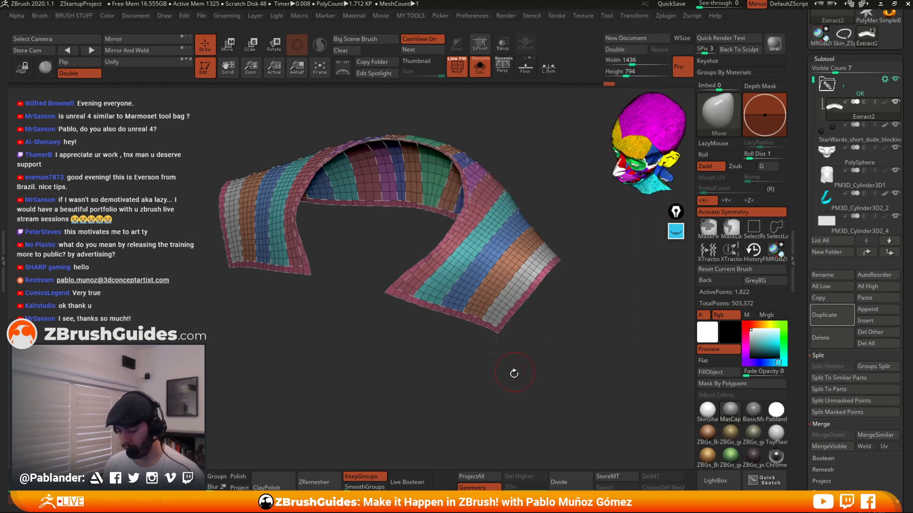
key(ctrl+z)
Toggle the Frame Mesh Polygroups option and select the CurveTube brush.
click(558, 17)
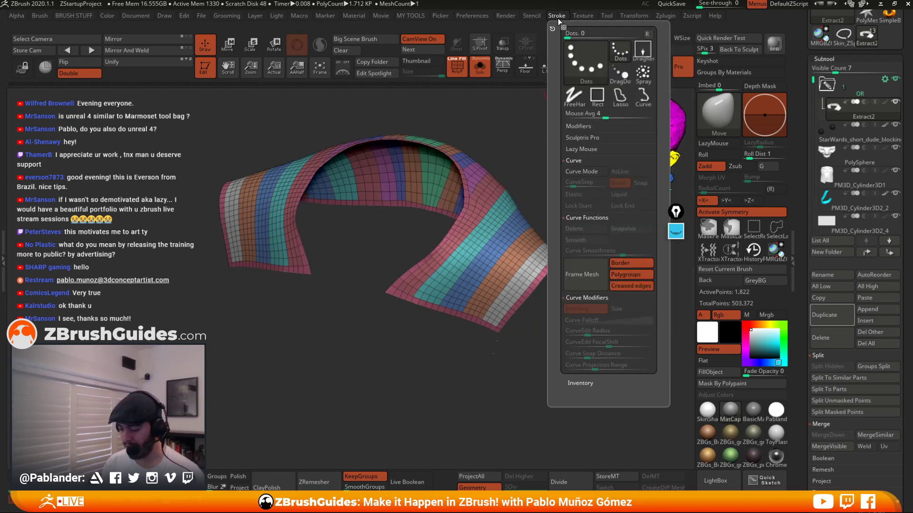
click(633, 273)
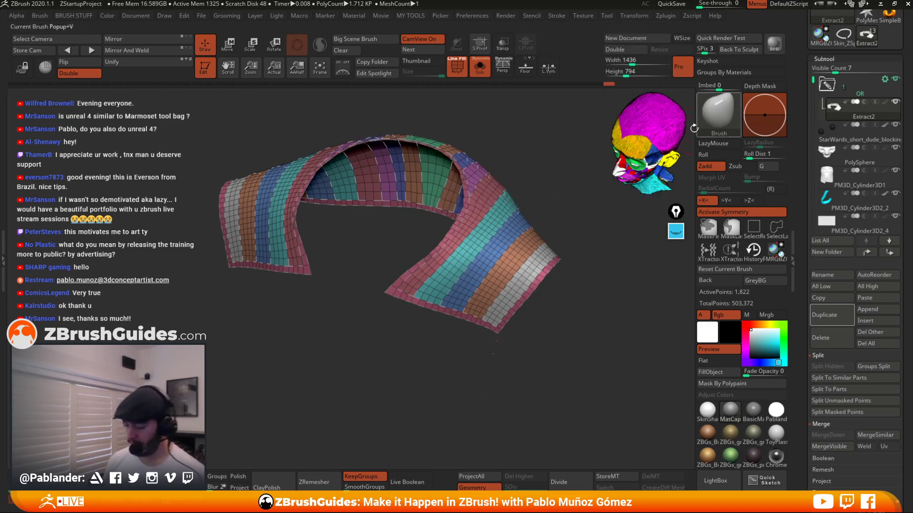
key(b)
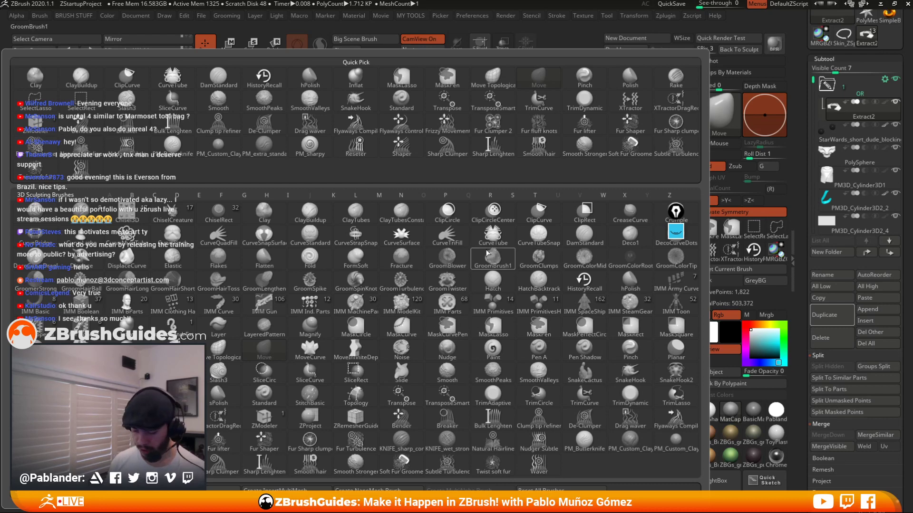
click(493, 233)
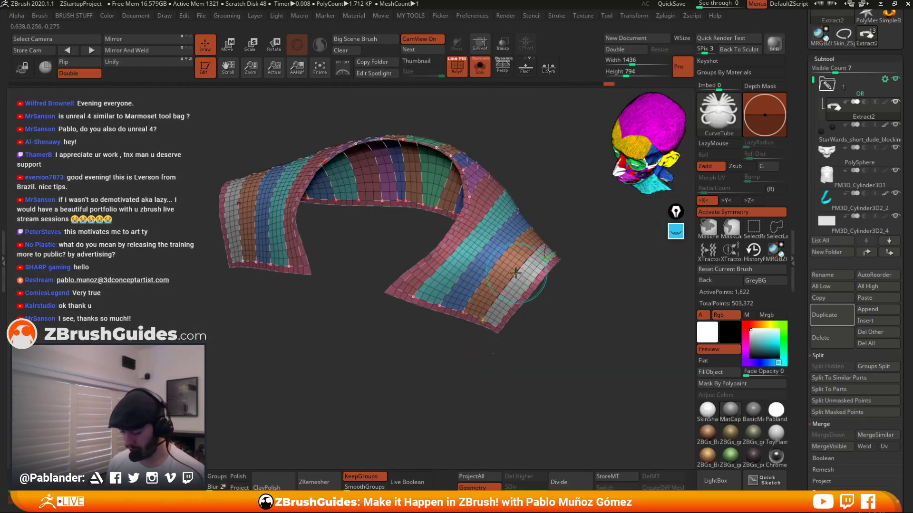
Apply the CurveTube brush to the framed curves, then undo the resulting tubes.
click(542, 276)
click(493, 262)
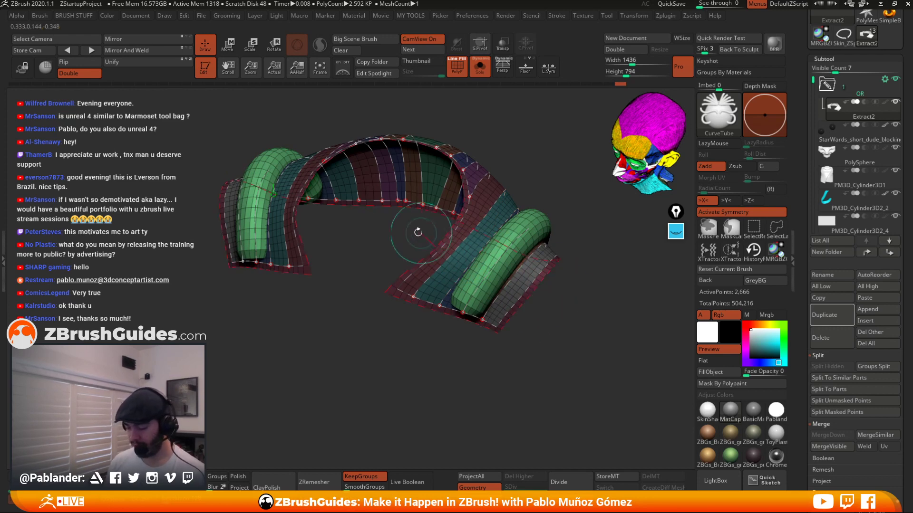
drag(418, 230, 567, 323)
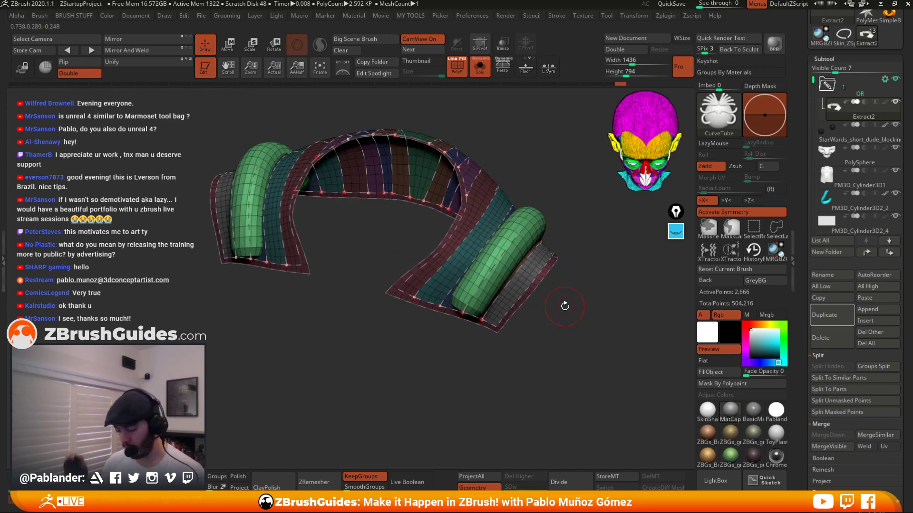
key(ctrl+z)
key(ctrl+z)
key(ctrl+z)
key(ctrl+z)
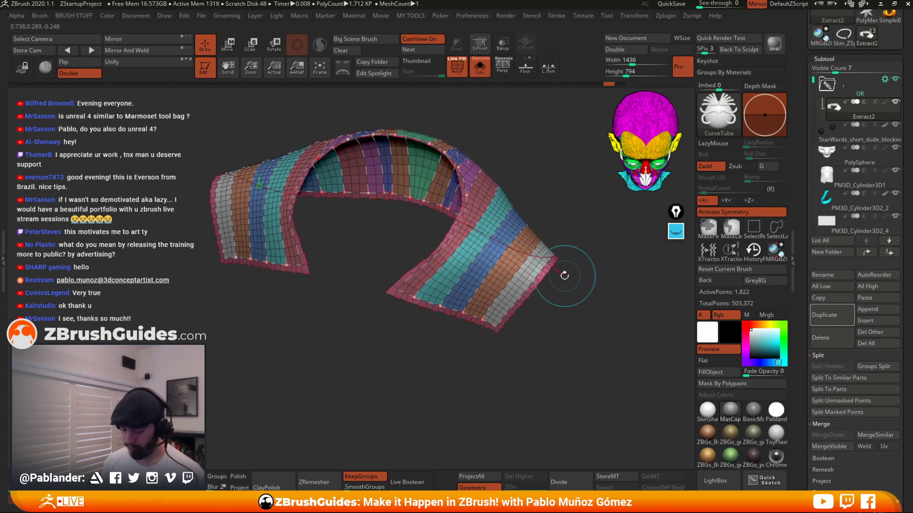
Frame the mesh with curves using only the Border option.
click(557, 16)
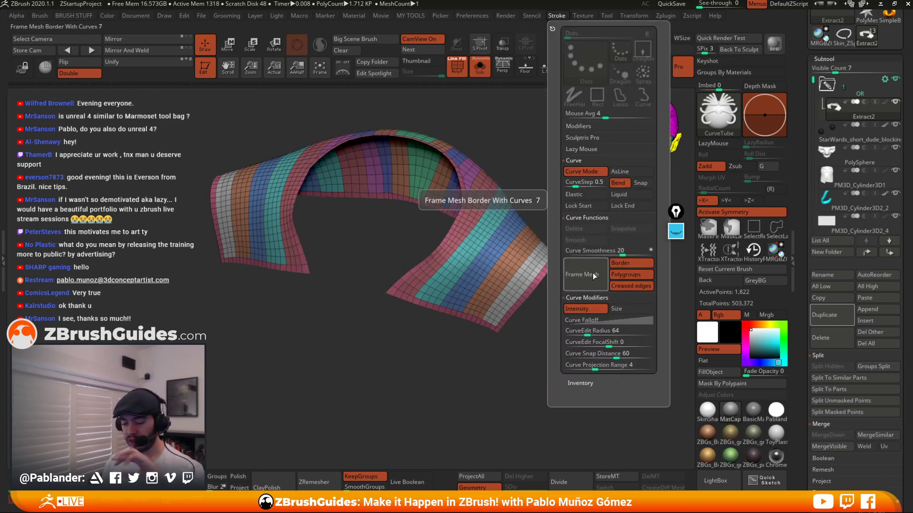
click(637, 274)
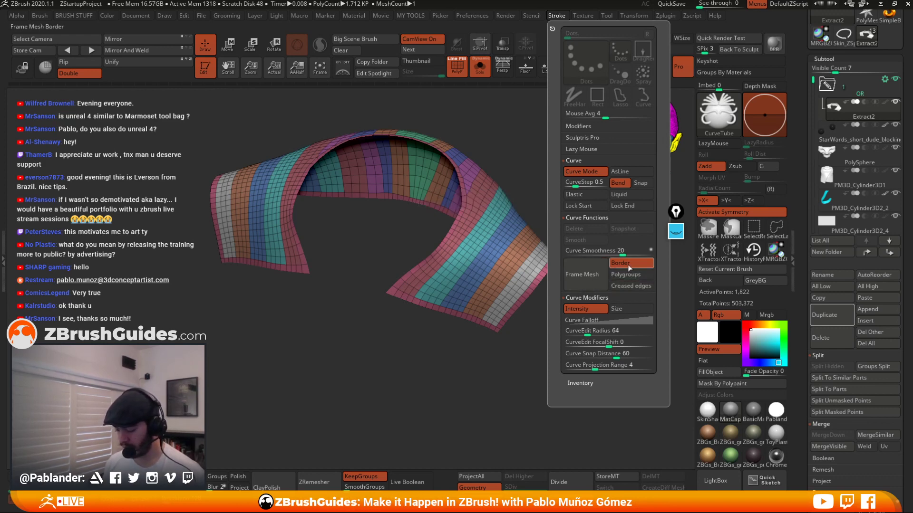
click(592, 274)
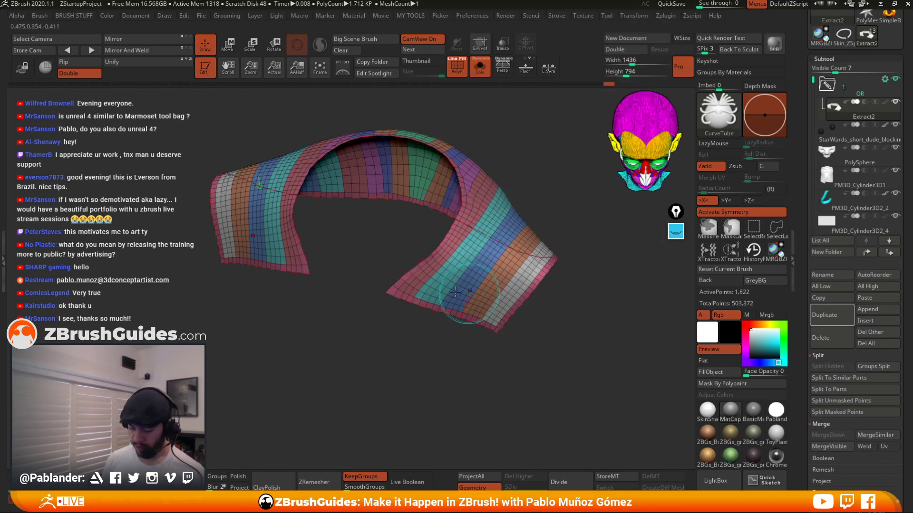
Lower the CurveTube brush draw size.
drag(502, 168, 588, 316)
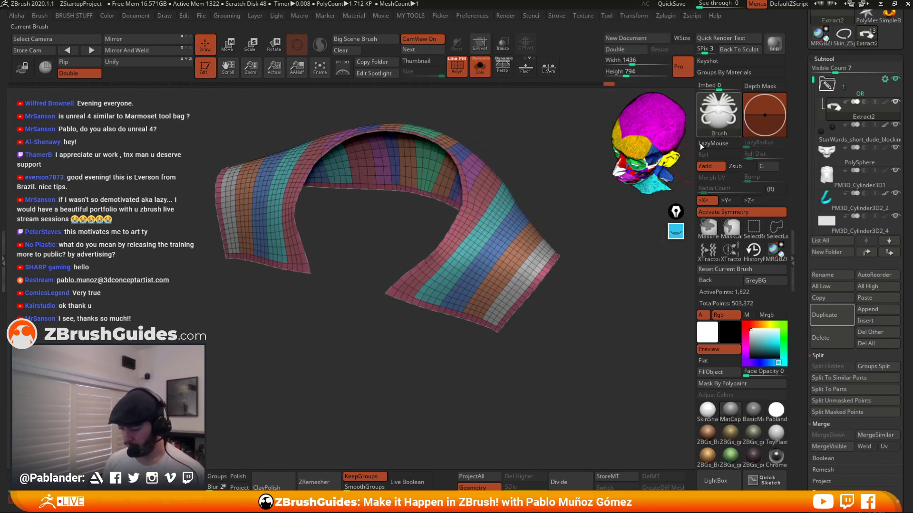
key(space)
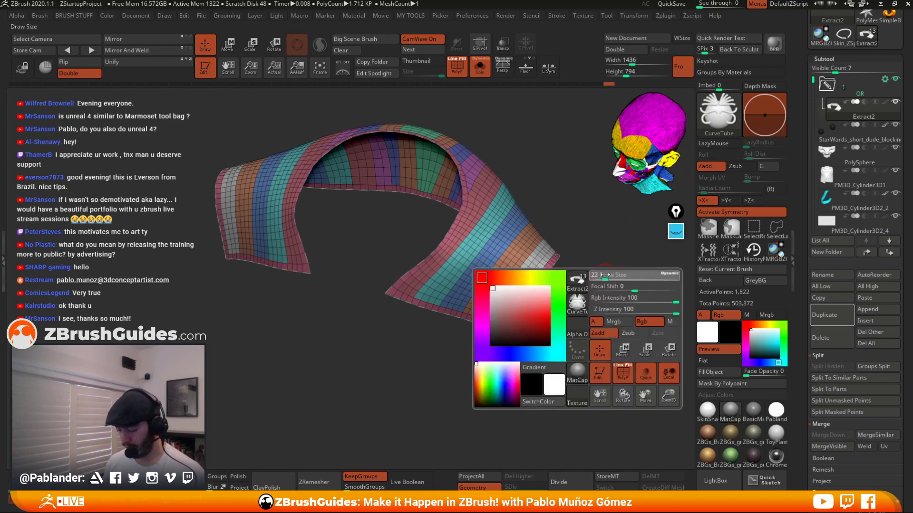
drag(605, 275, 586, 288)
key(space)
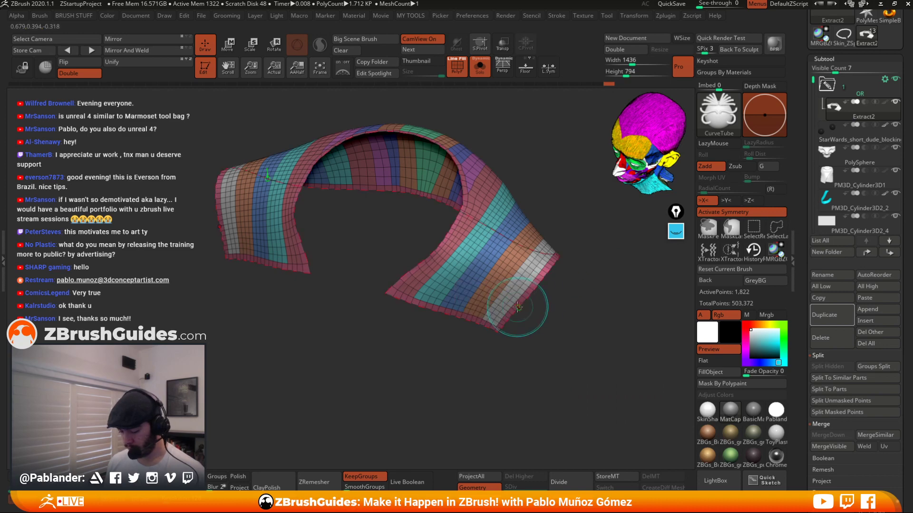
Apply the CurveTube along the border curve, then undo it.
click(521, 303)
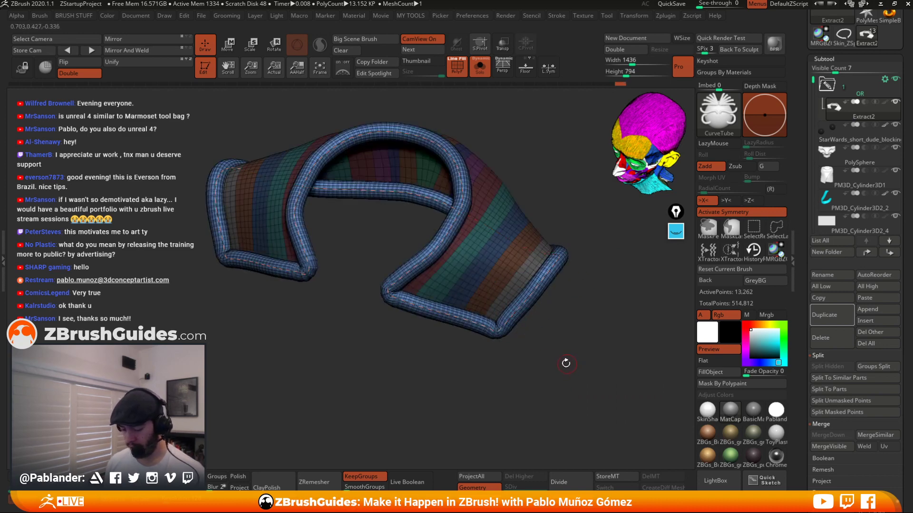
drag(371, 330, 450, 328)
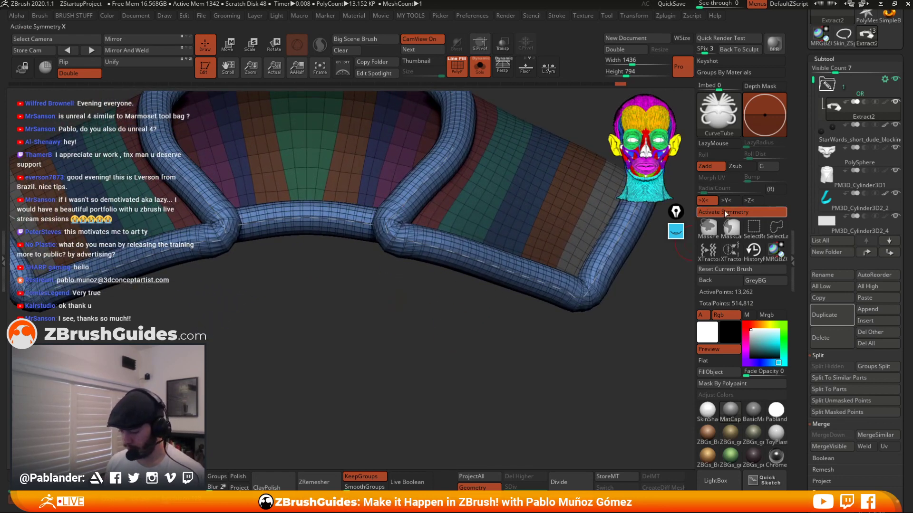
key(ctrl+z)
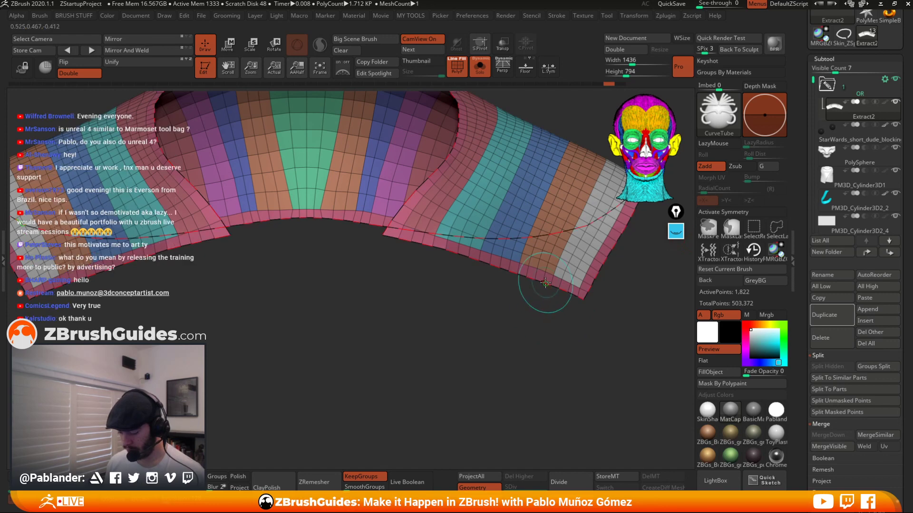
Apply the CurveTube along the border curve to create a rounded rim around the collar piece.
click(544, 288)
alt+drag(518, 341, 496, 330)
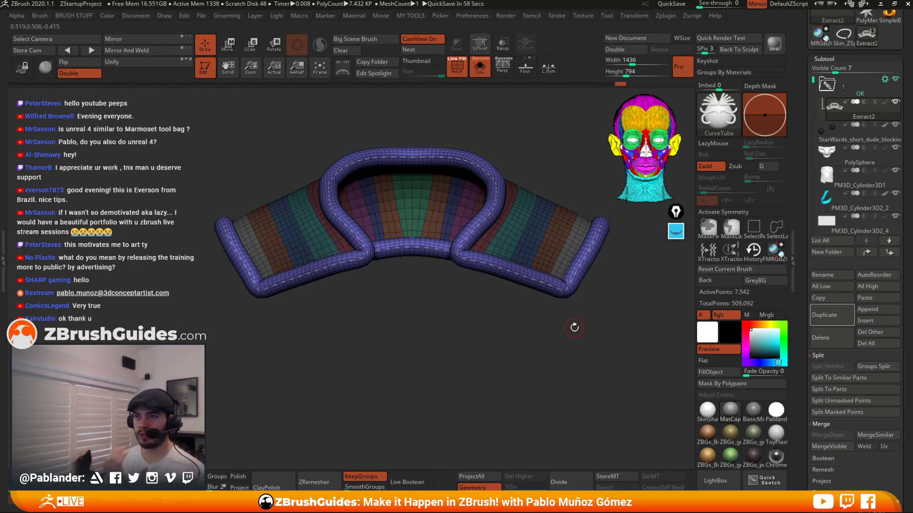
drag(497, 342, 479, 358)
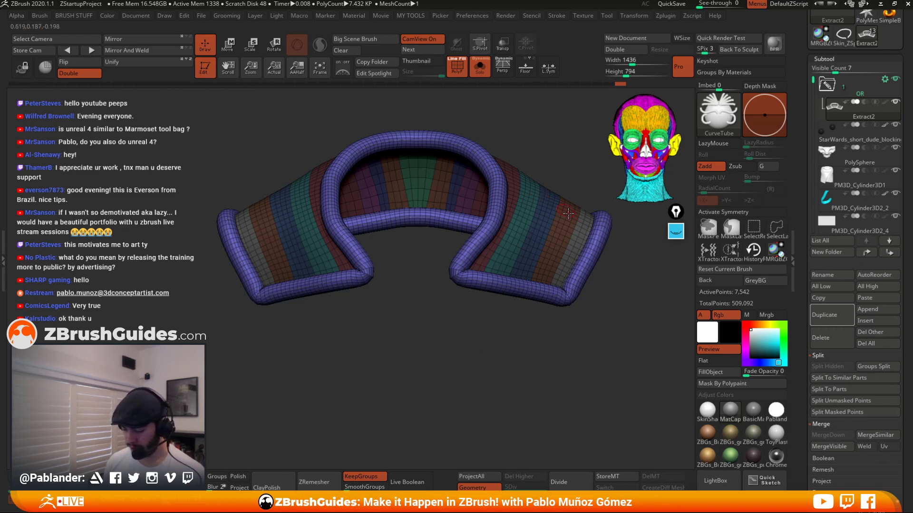
drag(586, 174, 569, 327)
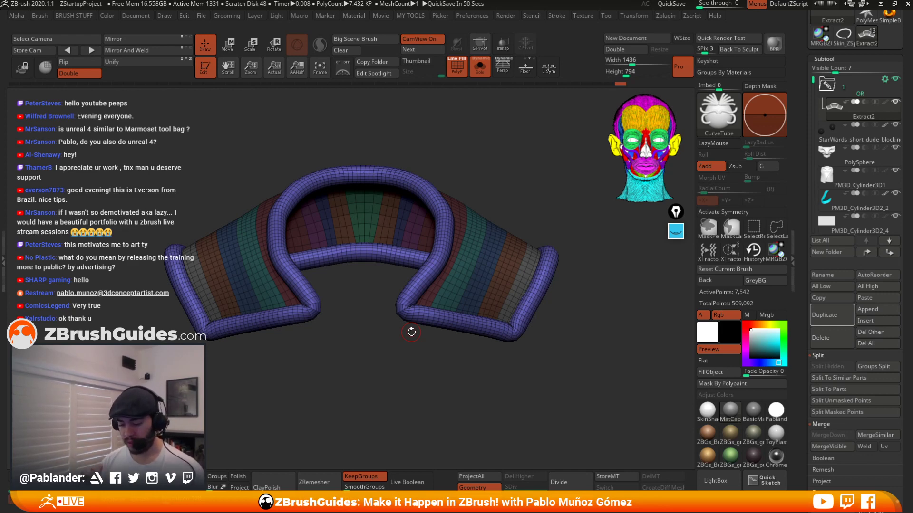
key(space)
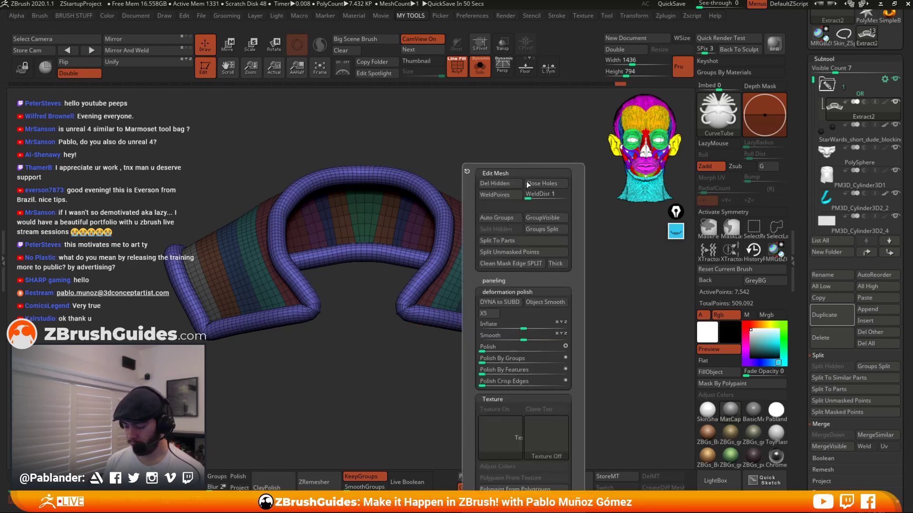
Split the CurveTube rim off the collar into its own subtool and select that new rim subtool.
click(522, 250)
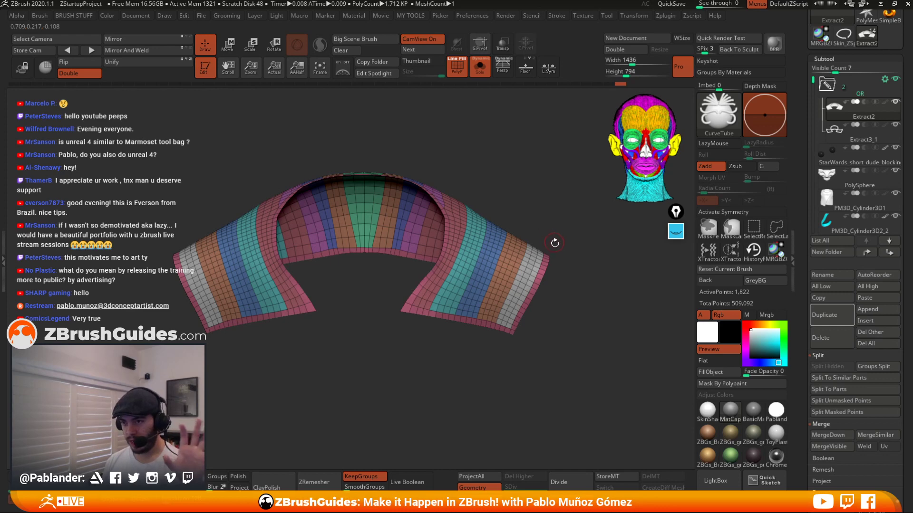
mouse_move(867, 141)
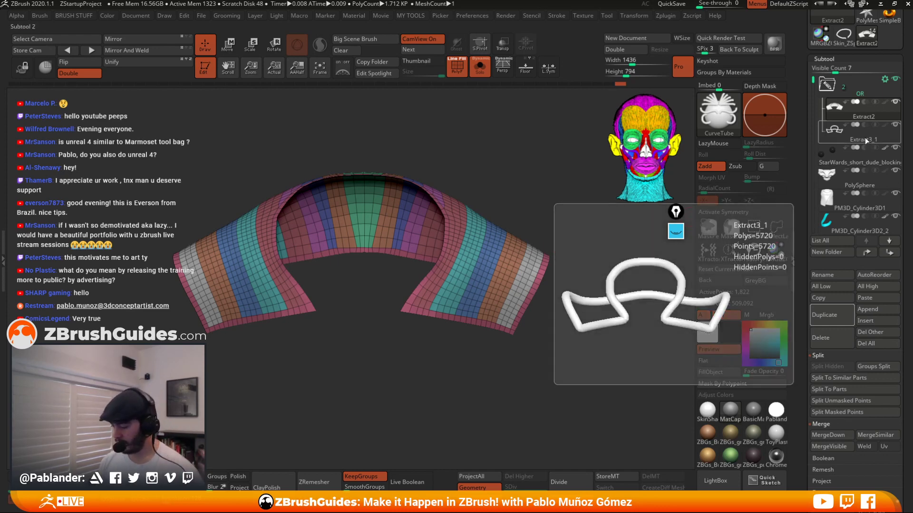
drag(866, 138, 863, 96)
drag(813, 187, 813, 78)
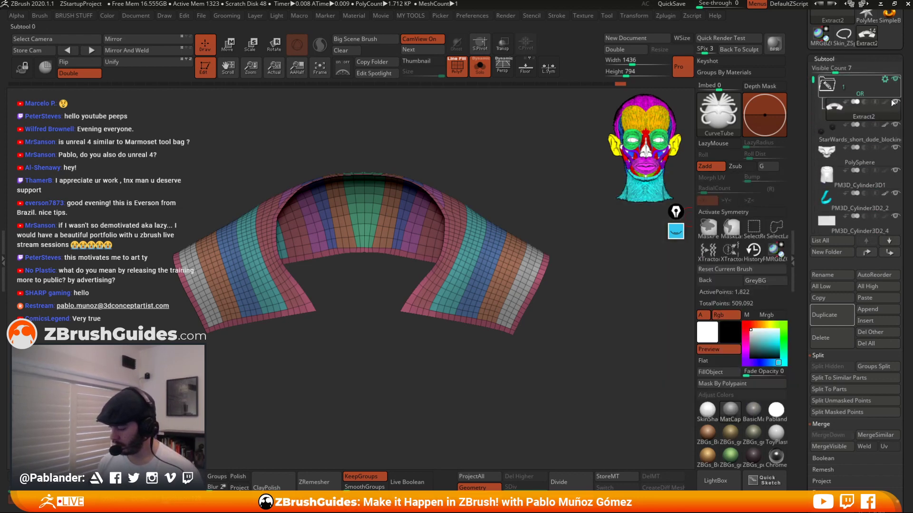
scroll(856, 143, down, 5)
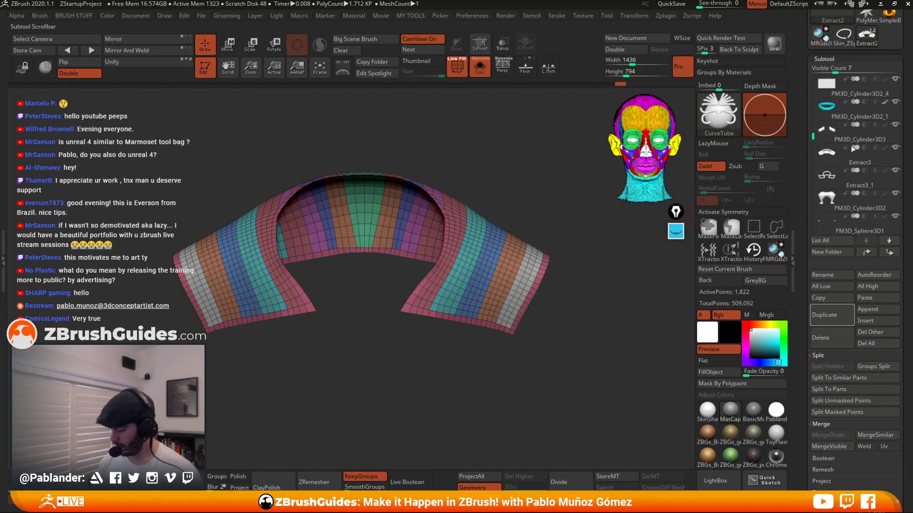
click(859, 183)
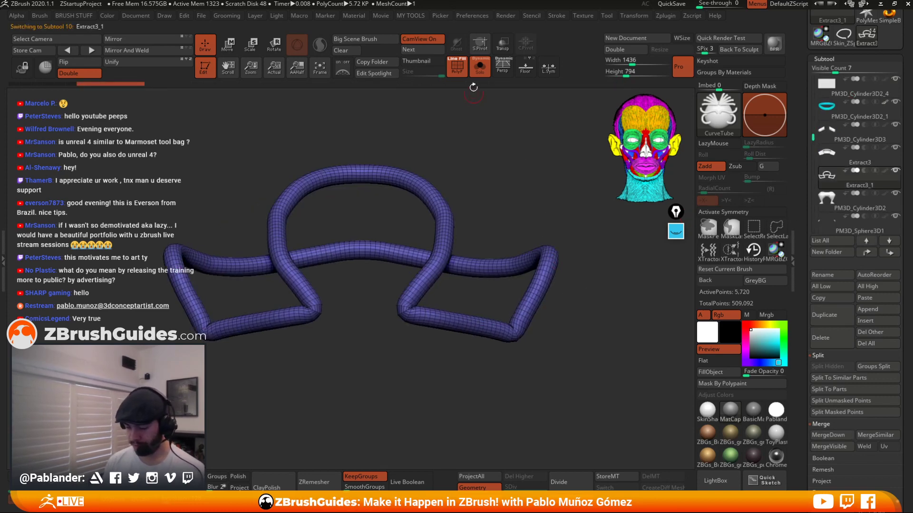
Show the rim tube together with the whole character and apply Mirror And Weld to the tube.
click(479, 67)
drag(543, 173, 530, 270)
mouse_move(513, 241)
ctrl+right_down()
mouse_move(490, 299)
mouse_move(505, 256)
ctrl+right_up()
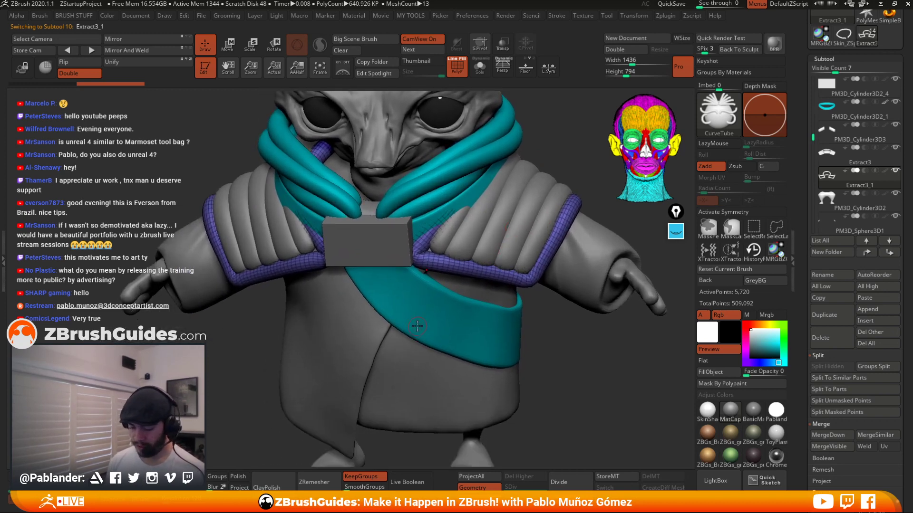
right_drag(484, 227, 521, 246)
right_drag(543, 331, 526, 326)
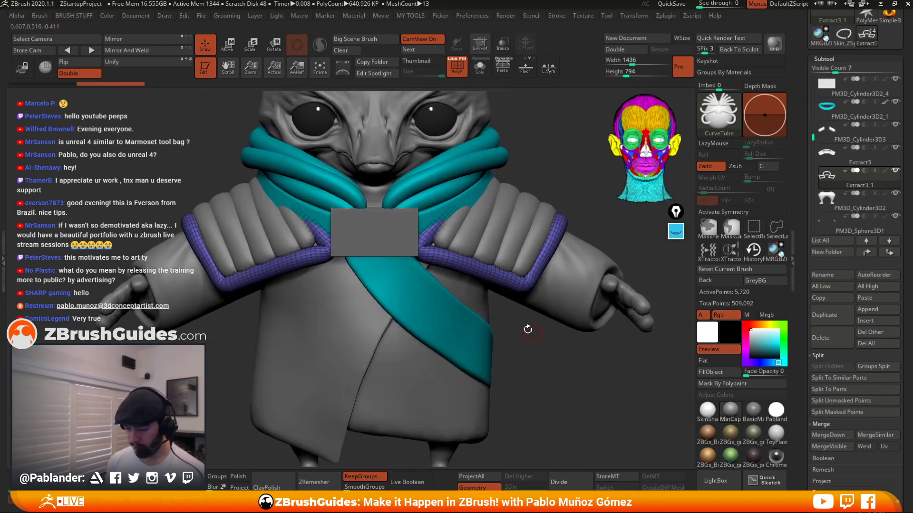
click(150, 49)
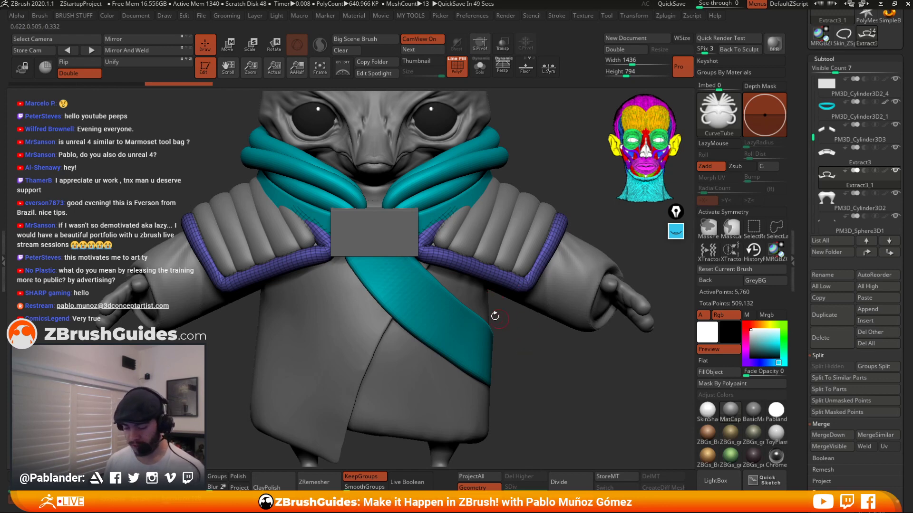
Isolate the rim tube and ZRemesh it with the Half target polygon setting.
alt+drag(534, 358, 548, 333)
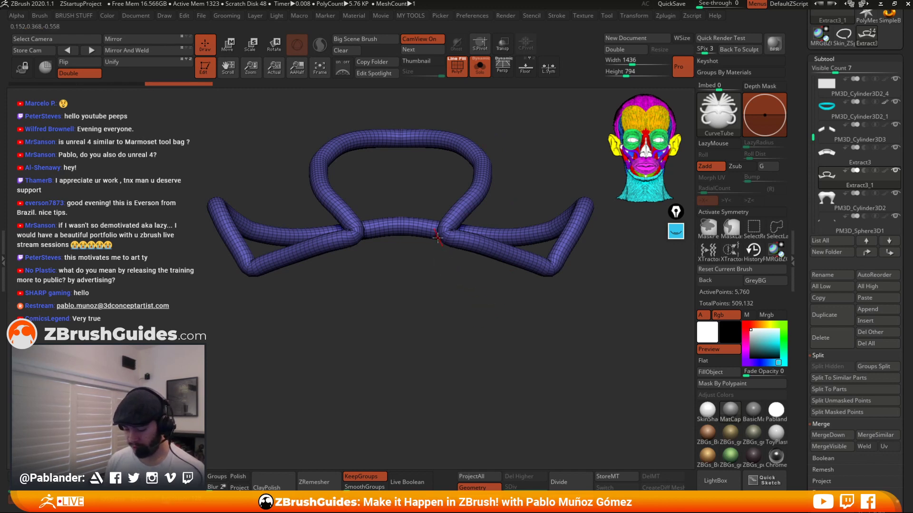
drag(461, 276, 484, 328)
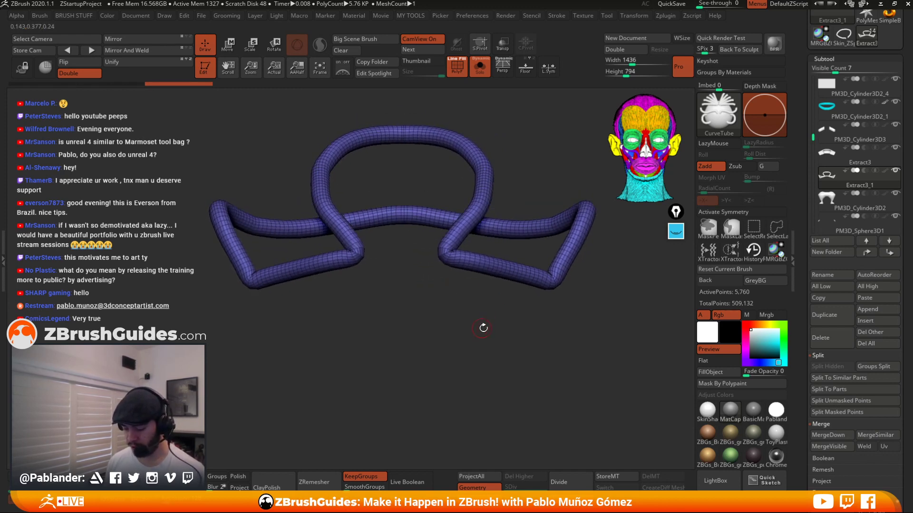
scroll(814, 285, down, 10)
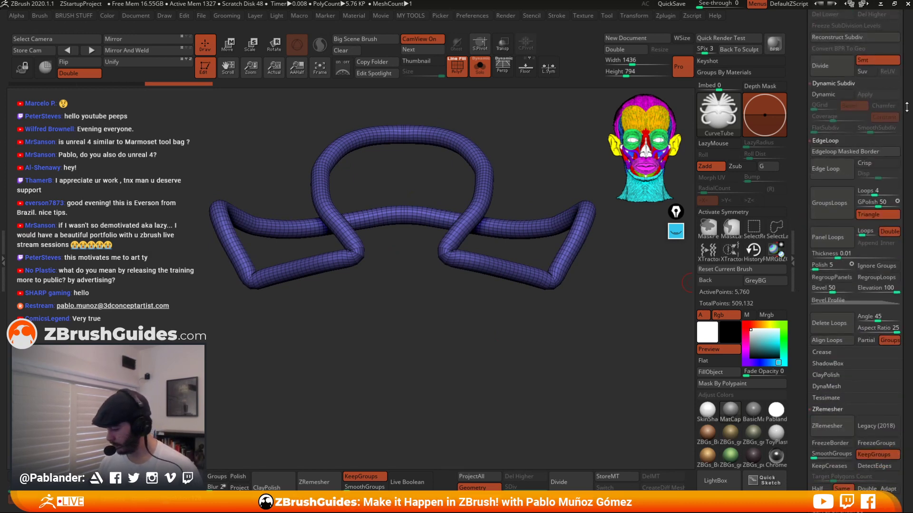
drag(906, 103, 905, 23)
drag(904, 193, 903, 29)
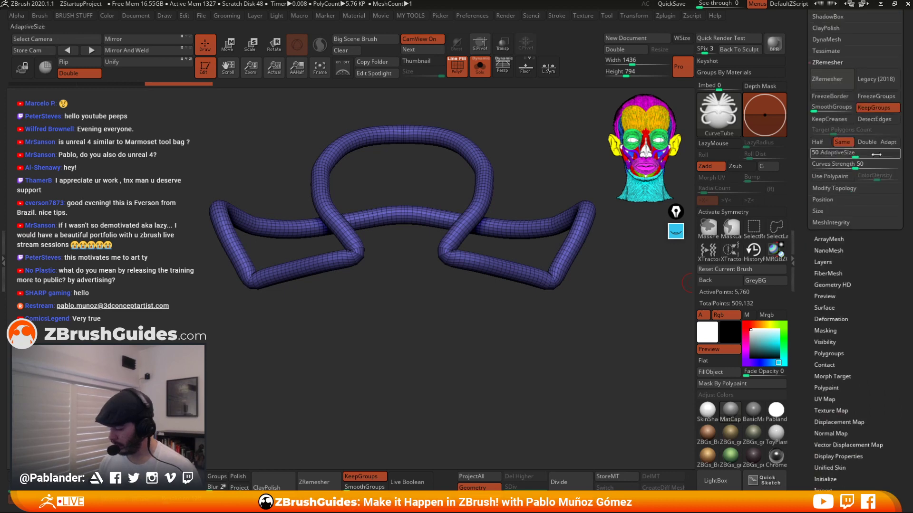
drag(903, 105, 906, 170)
click(880, 152)
click(817, 206)
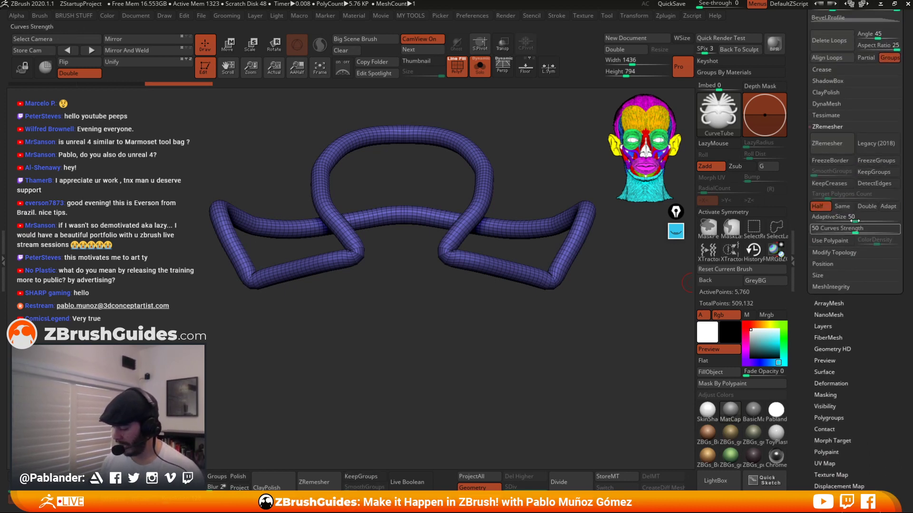
click(837, 144)
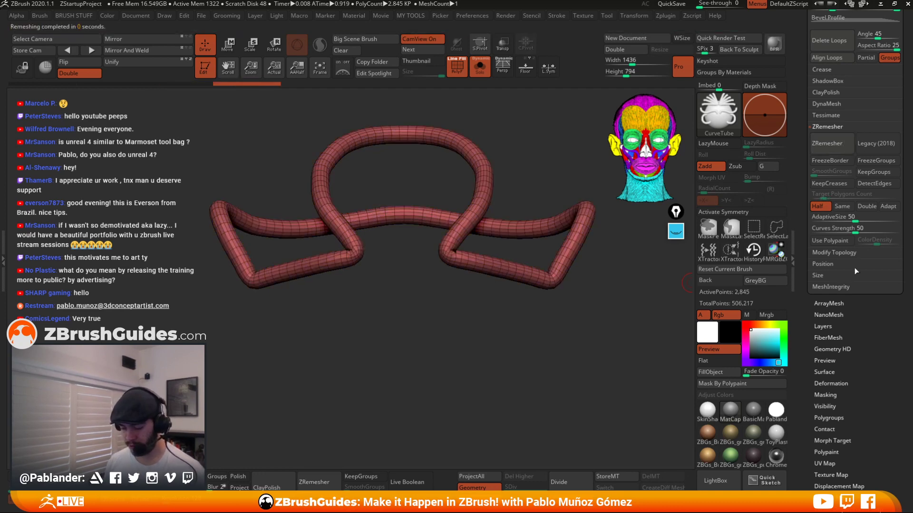
Enable X symmetry and ZRemesh the tube once more, then undo both remeshes.
click(742, 212)
click(837, 142)
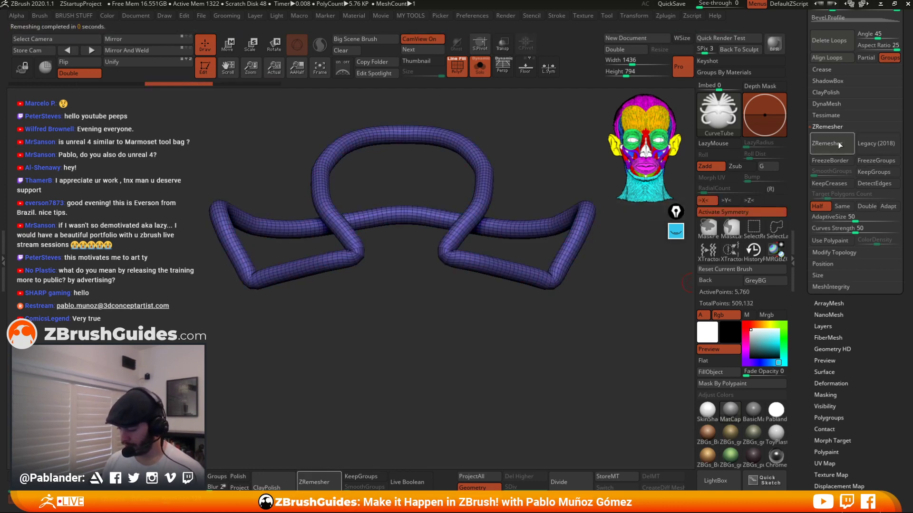
right_click(453, 254)
shift+drag(452, 252, 468, 260)
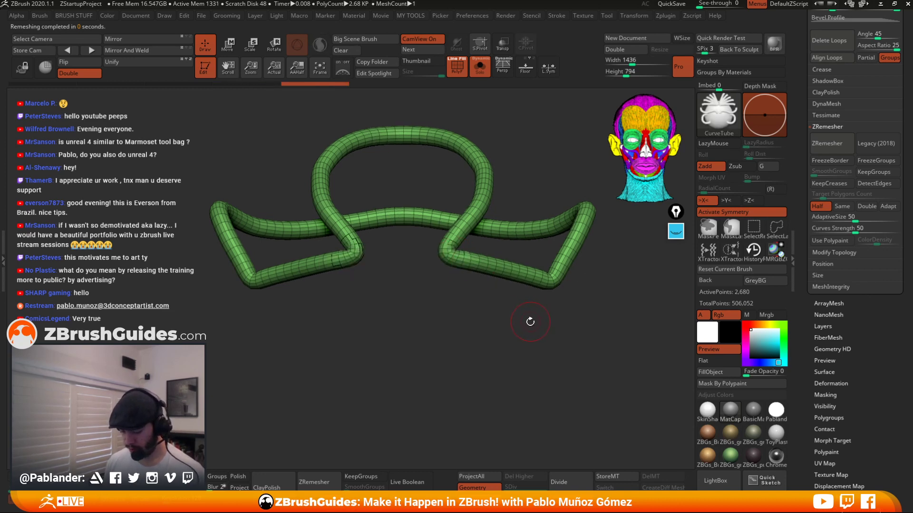
key(ctrl+z)
key(ctrl+z)
Switch to the Move brush and ZRemesh the rim tube again with Half and symmetry active.
drag(492, 312, 462, 324)
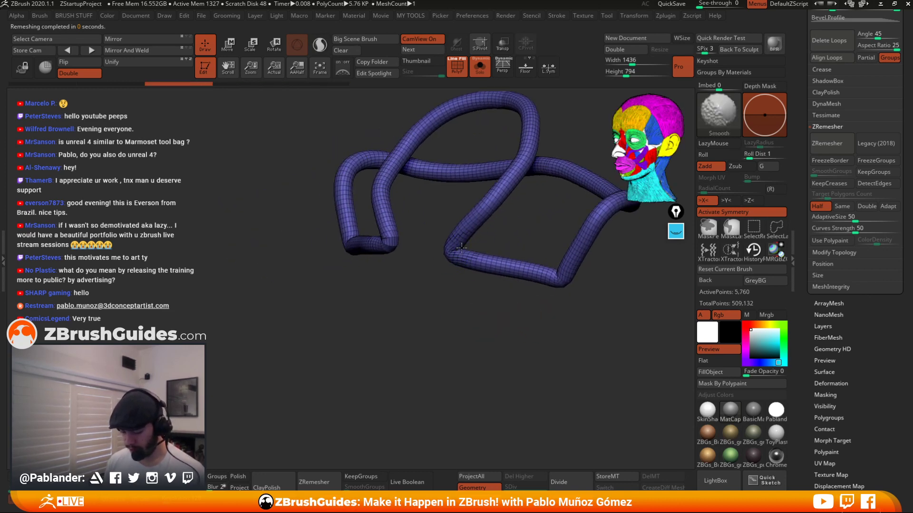
shift+drag(465, 248, 466, 268)
drag(452, 285, 564, 307)
key(b)
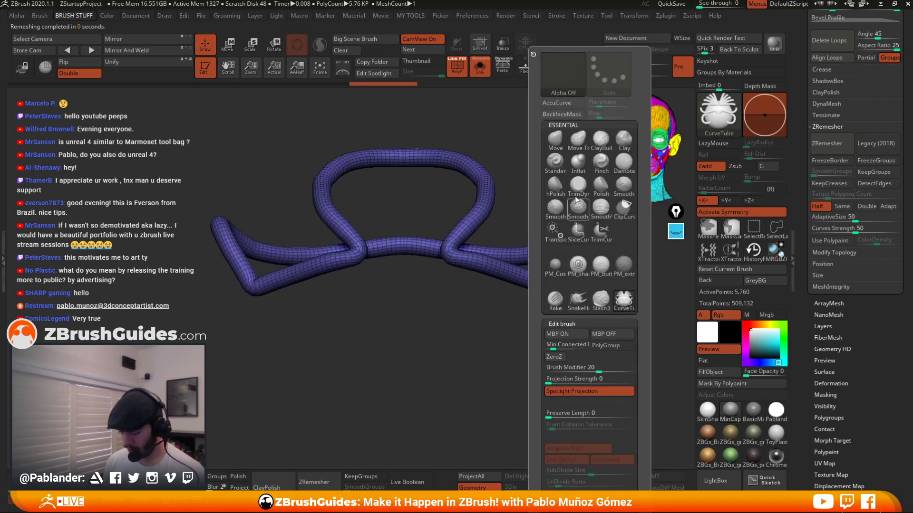
key(m)
key(v)
drag(432, 263, 450, 249)
click(828, 144)
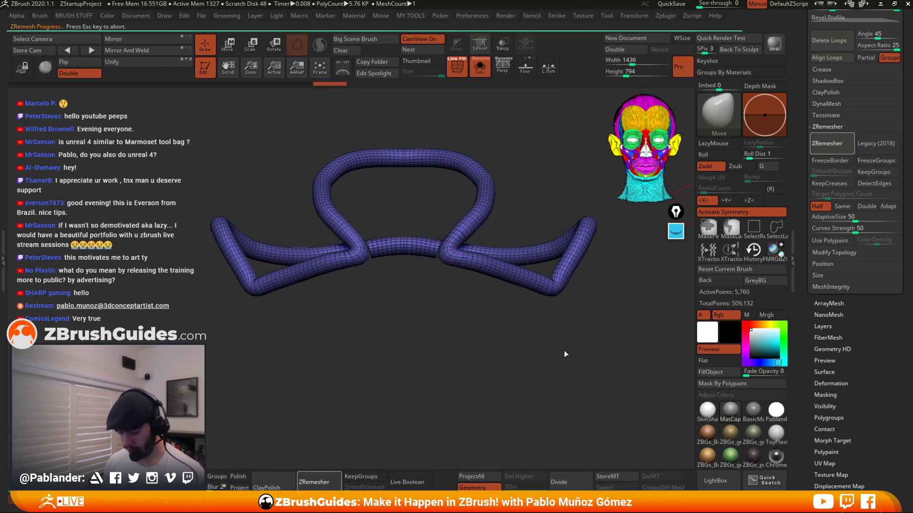
drag(564, 350, 551, 357)
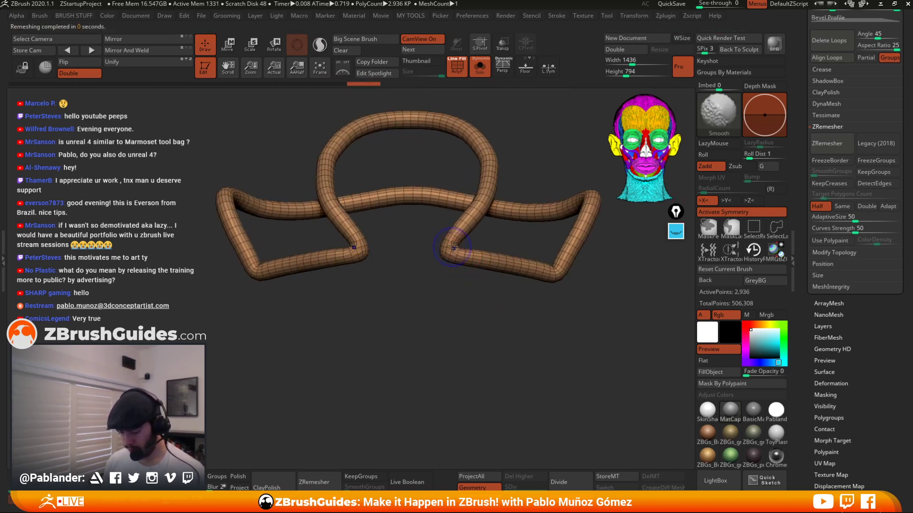
shift+drag(461, 255, 451, 244)
mouse_move(509, 240)
mouse_down()
mouse_move(604, 244)
mouse_move(531, 250)
mouse_up()
mouse_move(568, 320)
mouse_down()
mouse_move(570, 312)
mouse_move(472, 309)
mouse_move(543, 239)
mouse_up()
drag(462, 98, 442, 222)
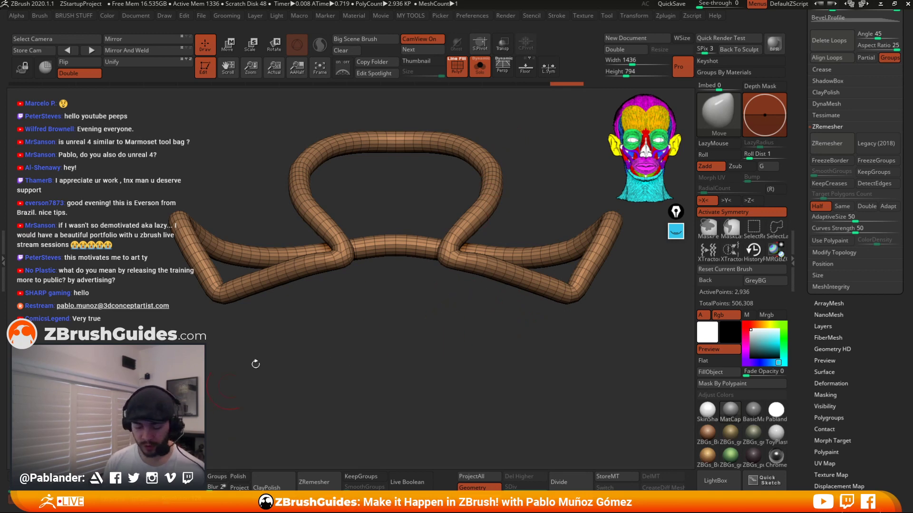
Turn off solo and orbit around the character to inspect the remeshed rim on the shoulder pieces.
click(479, 68)
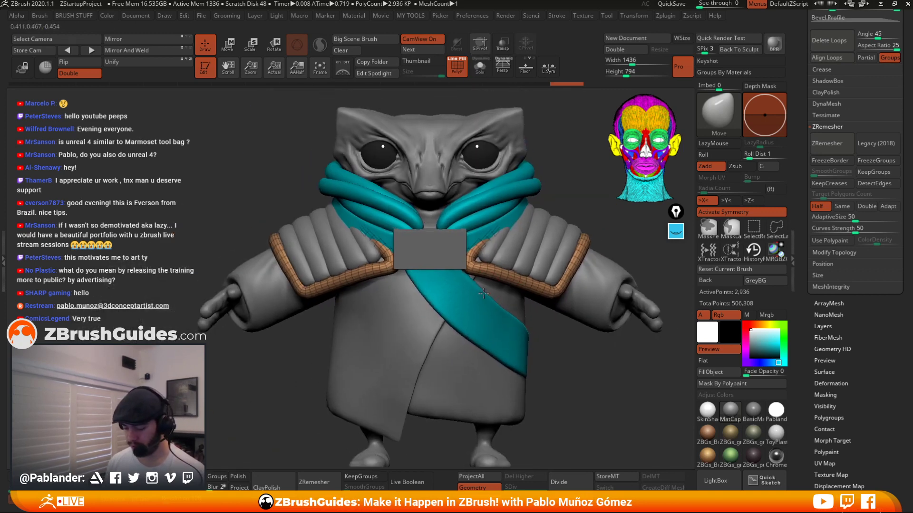
right_click(485, 246)
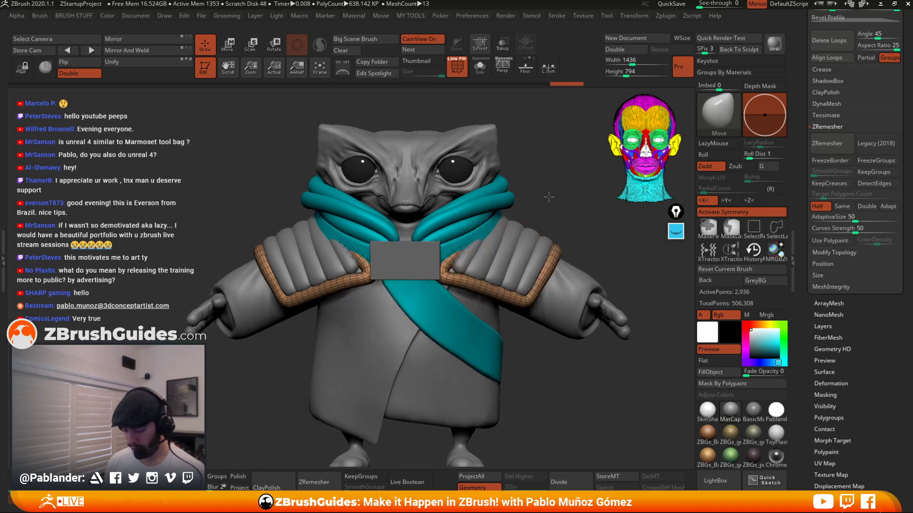
drag(550, 197, 456, 207)
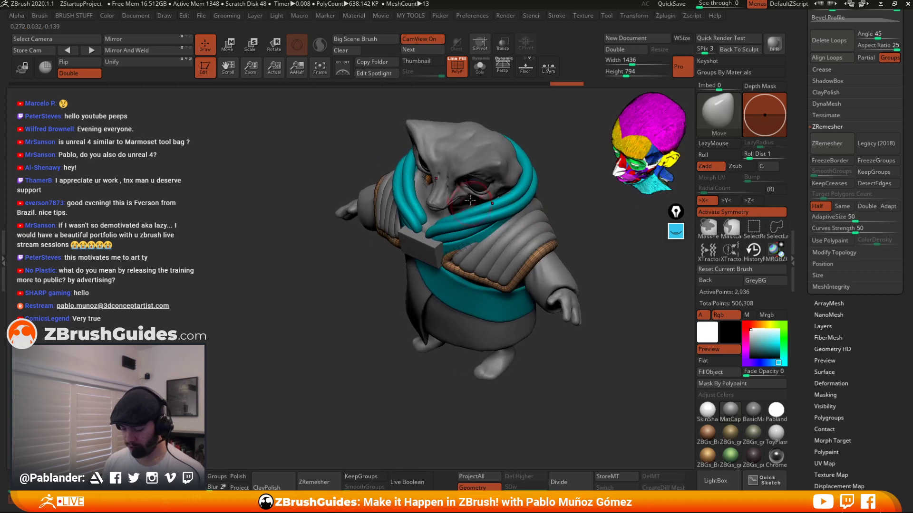
drag(551, 190, 518, 246)
drag(554, 220, 509, 230)
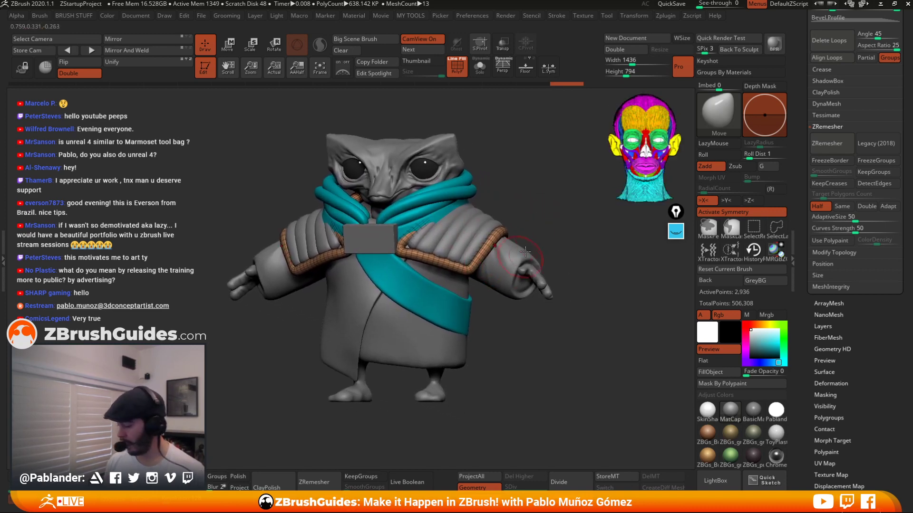
shift+drag(554, 183, 481, 243)
alt+drag(528, 175, 548, 171)
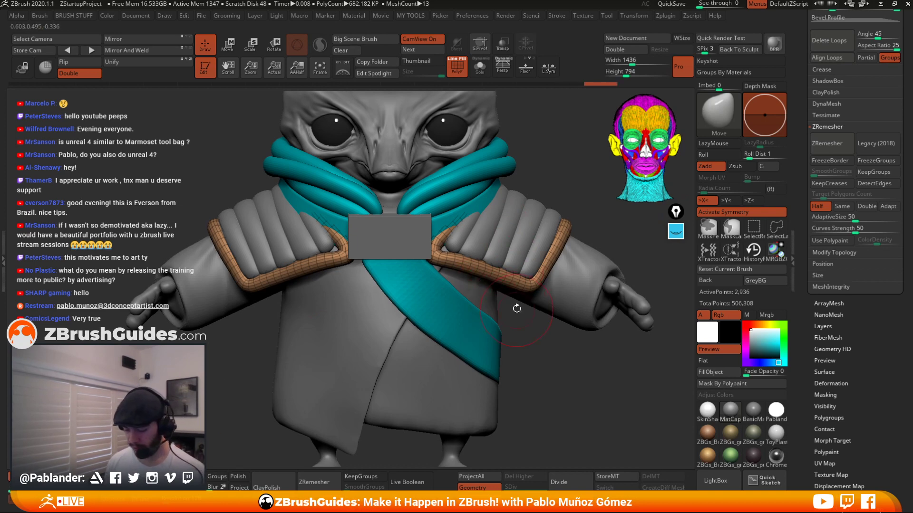
key(space)
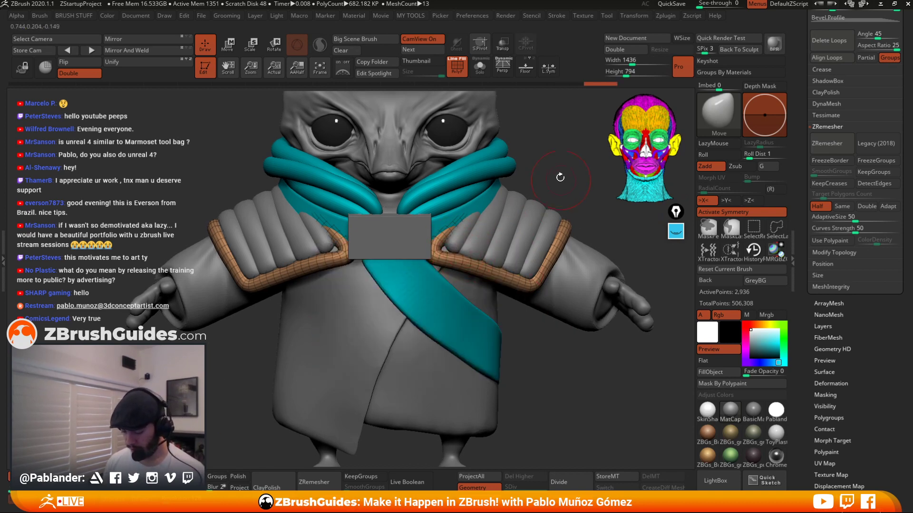
key(1)
key(2)
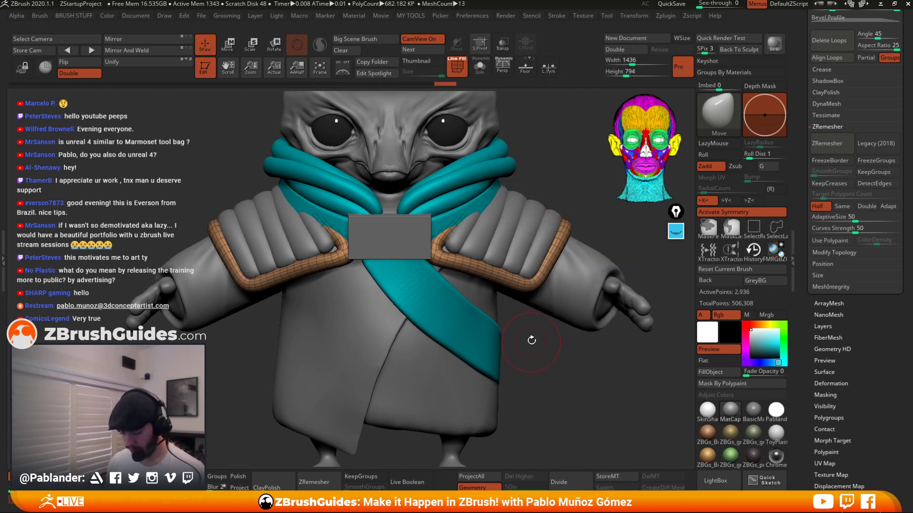
drag(440, 248, 436, 257)
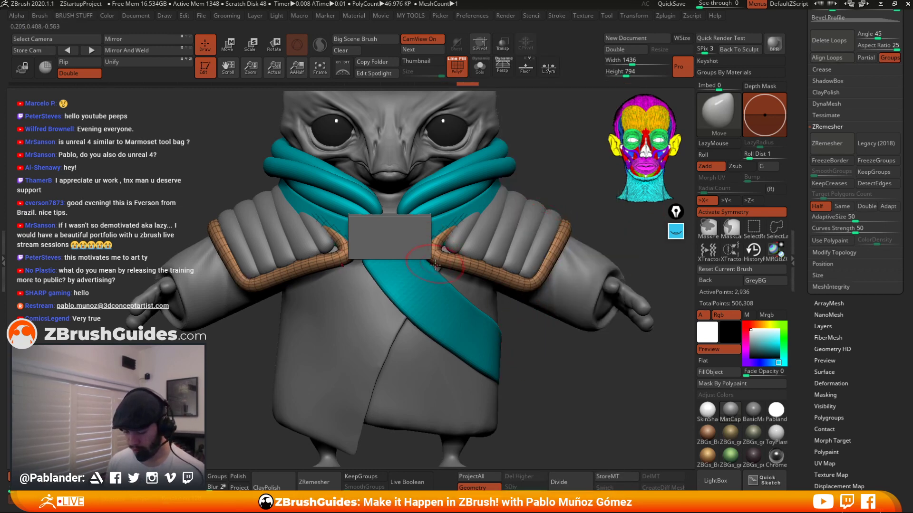
right_drag(435, 266, 404, 248)
drag(440, 256, 432, 264)
mouse_move(432, 264)
right_down()
mouse_move(462, 277)
mouse_move(437, 262)
mouse_move(438, 272)
right_up()
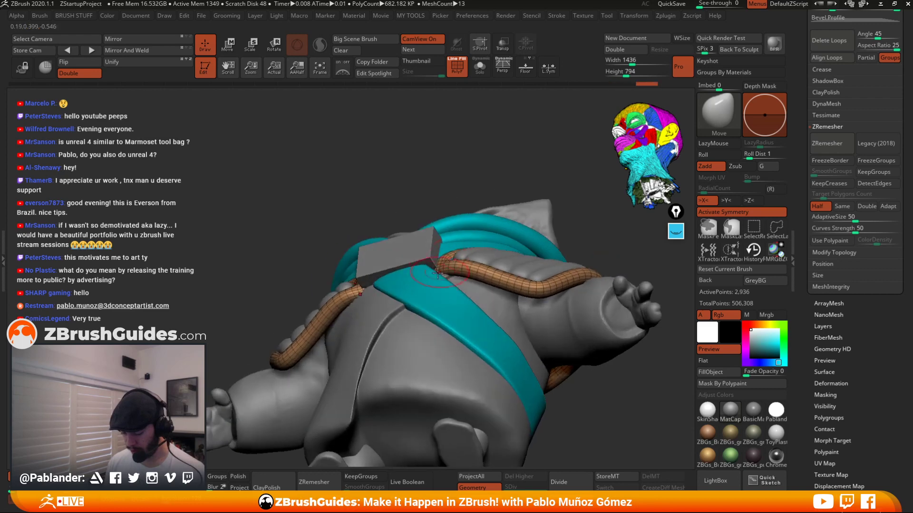
drag(435, 271, 432, 270)
mouse_move(432, 270)
right_down()
mouse_move(448, 275)
mouse_move(457, 252)
mouse_move(409, 240)
right_up()
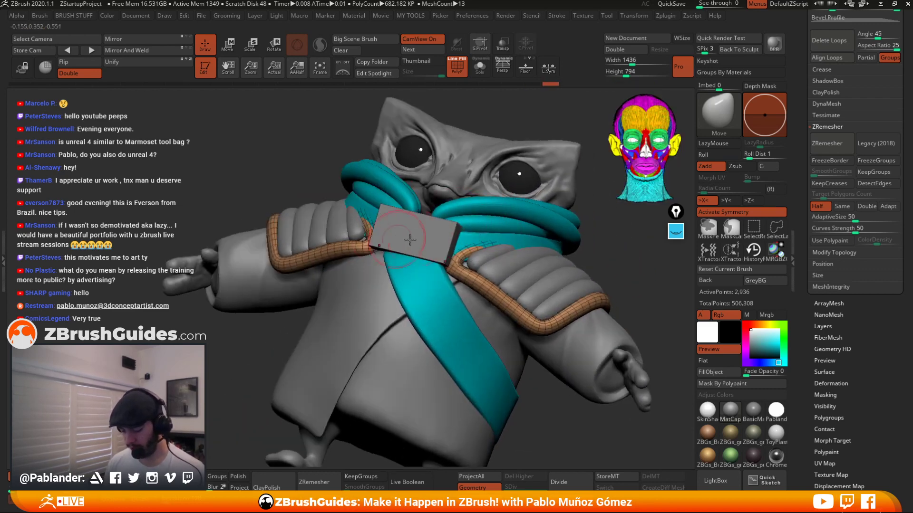
right_drag(580, 256, 648, 277)
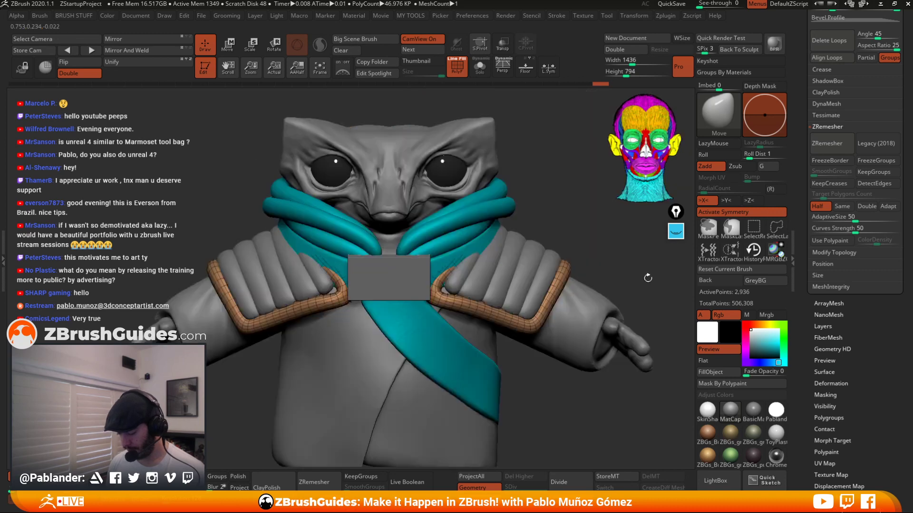
alt+right_drag(542, 278, 556, 268)
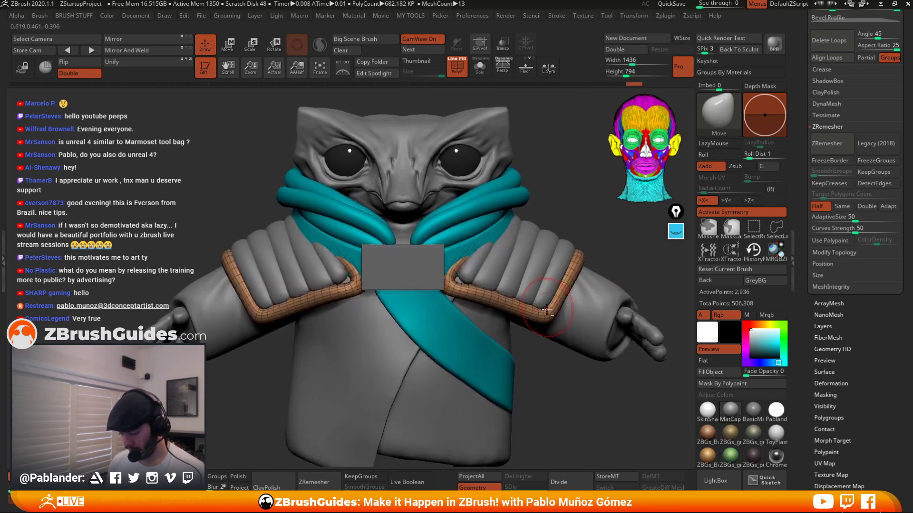
right_click(546, 274)
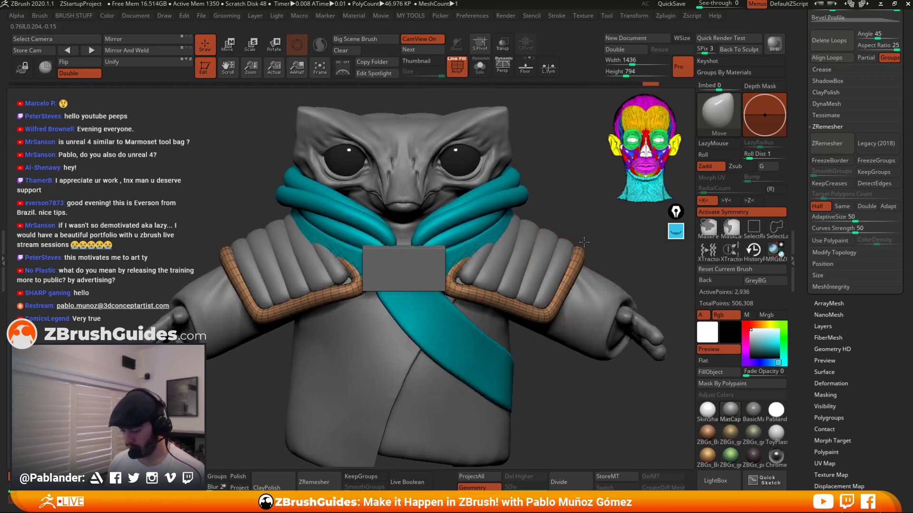
mouse_move(584, 242)
mouse_down()
mouse_move(548, 310)
mouse_move(476, 291)
mouse_up()
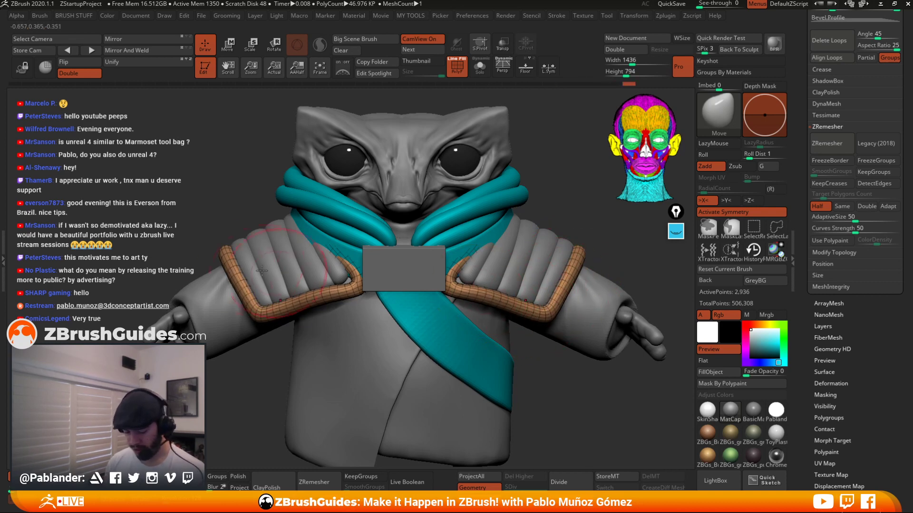
Orbit around the character to examine the remeshed rim tubes on both shoulder pieces.
mouse_move(227, 251)
mouse_down()
mouse_move(390, 226)
mouse_move(362, 200)
mouse_move(315, 201)
mouse_up()
mouse_move(452, 228)
alt+mouse_down()
mouse_move(554, 212)
mouse_move(481, 183)
alt+mouse_up()
drag(388, 220, 350, 247)
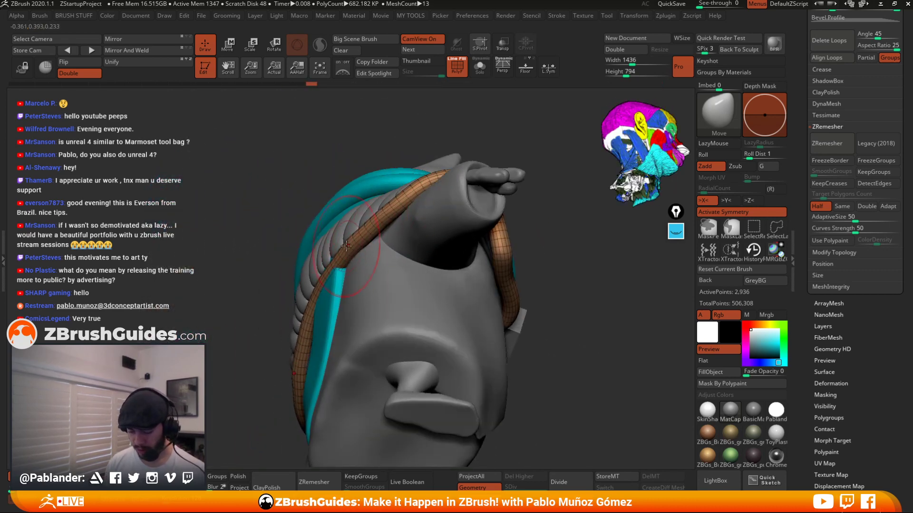
drag(280, 247, 282, 241)
key(space)
mouse_move(303, 247)
mouse_down()
mouse_move(343, 257)
mouse_move(334, 265)
mouse_up()
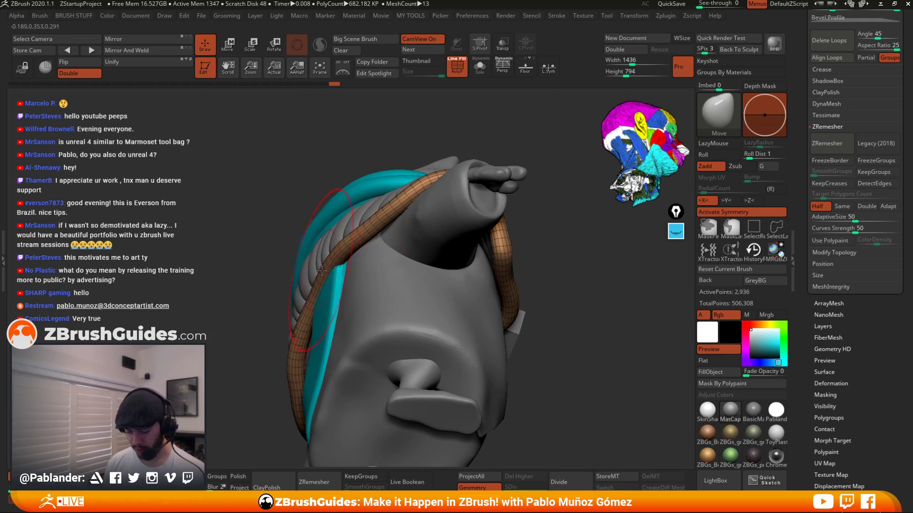
drag(376, 228, 374, 225)
right_drag(366, 227, 411, 208)
drag(298, 304, 299, 306)
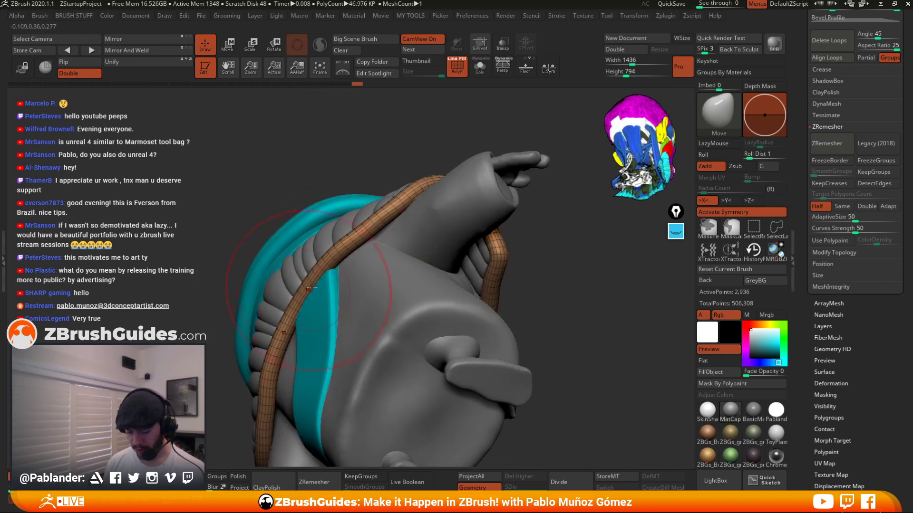
right_drag(371, 249, 548, 250)
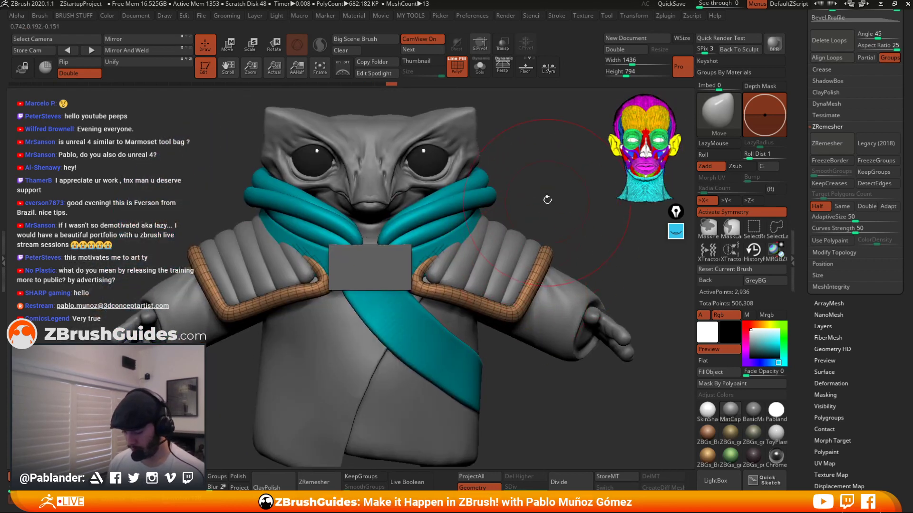
key(space)
ctrl+right_drag(542, 199, 499, 230)
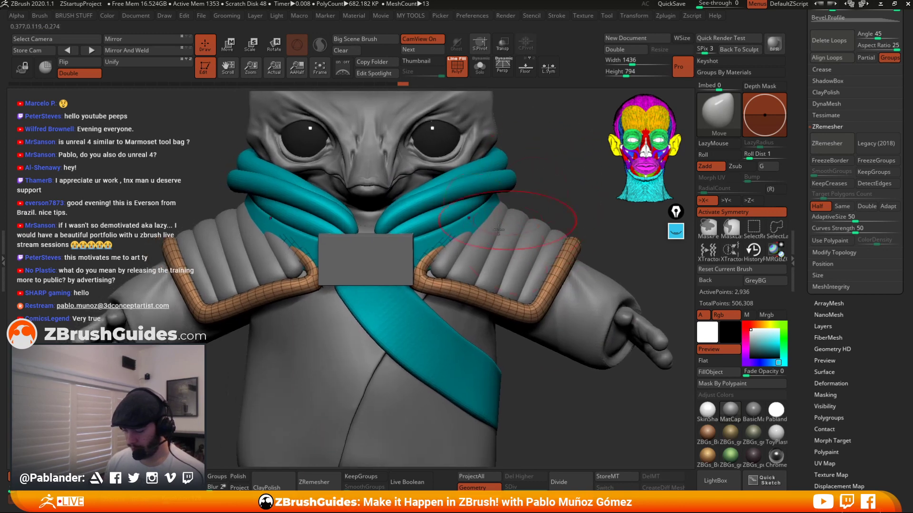
Select the shoulder pad extract subtool and orbit to examine its polygroups.
alt+click(460, 242)
key(space)
key(b)
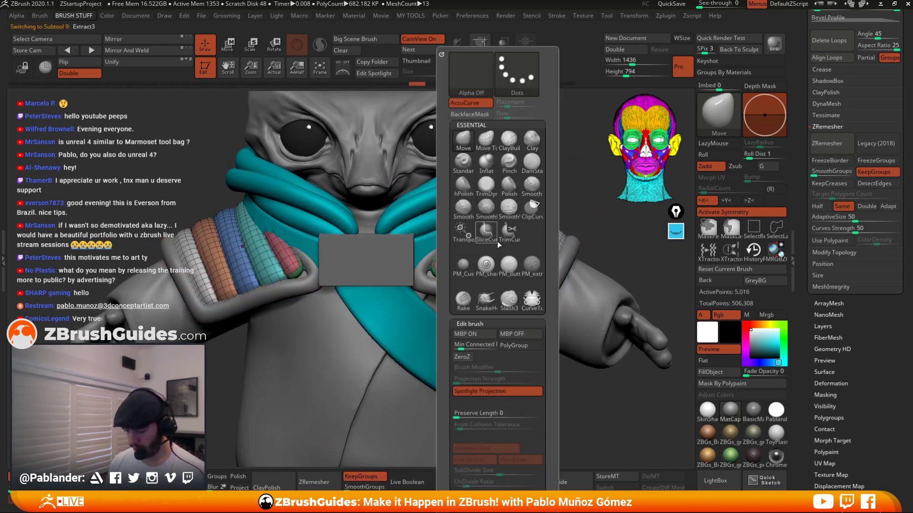
key(space)
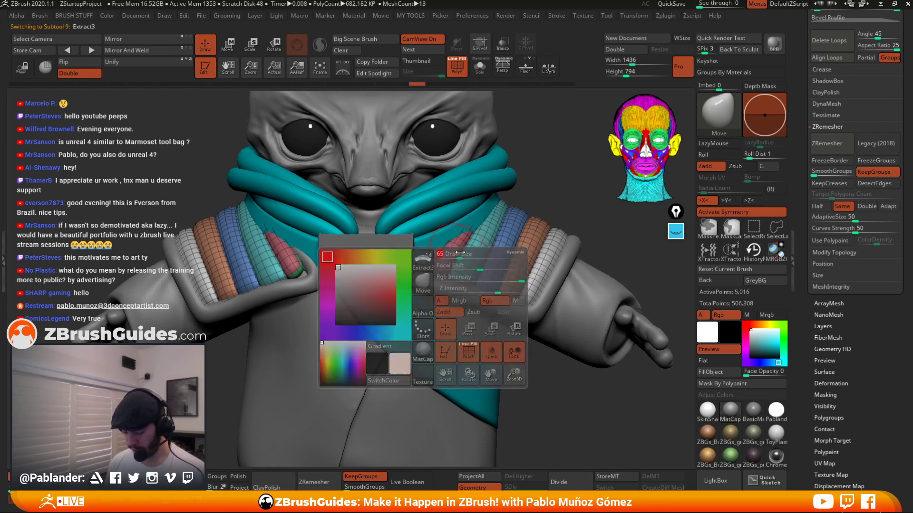
drag(431, 270, 423, 282)
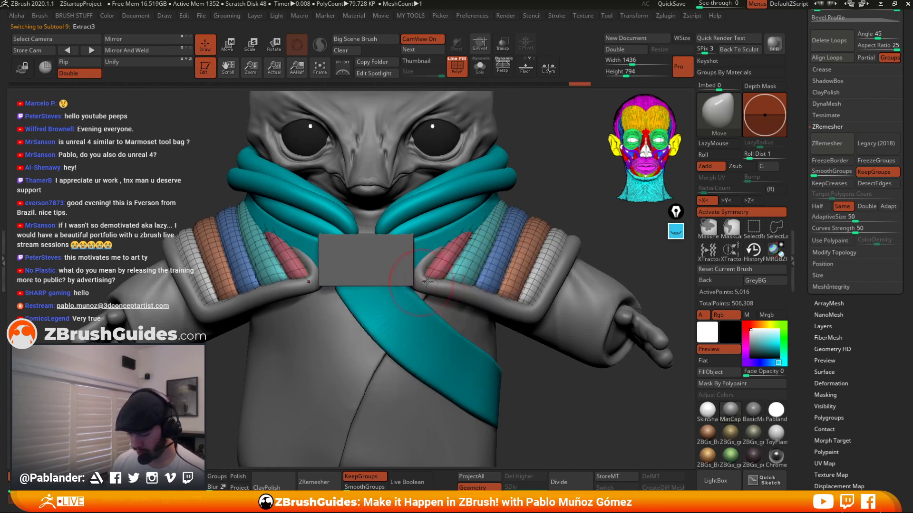
right_drag(470, 245, 514, 291)
right_drag(549, 253, 532, 206)
Select the green neck band tube subtool and isolate it with Solo.
alt+click(459, 233)
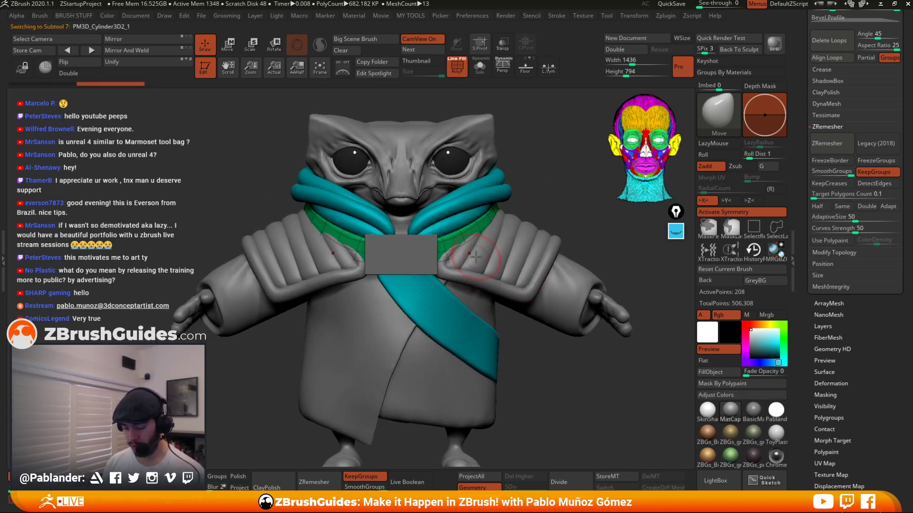
right_click(500, 219)
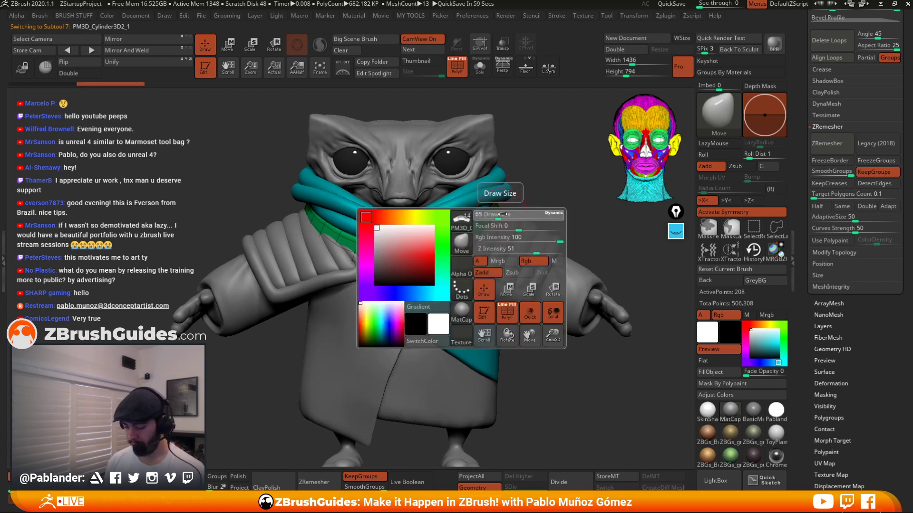
mouse_move(498, 217)
mouse_down()
mouse_move(506, 217)
mouse_move(454, 258)
mouse_up()
right_drag(454, 258, 357, 258)
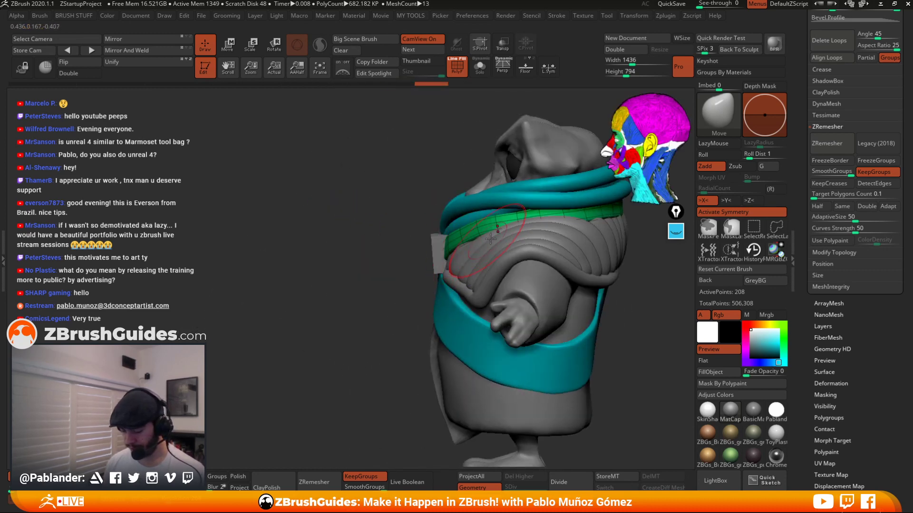
click(480, 67)
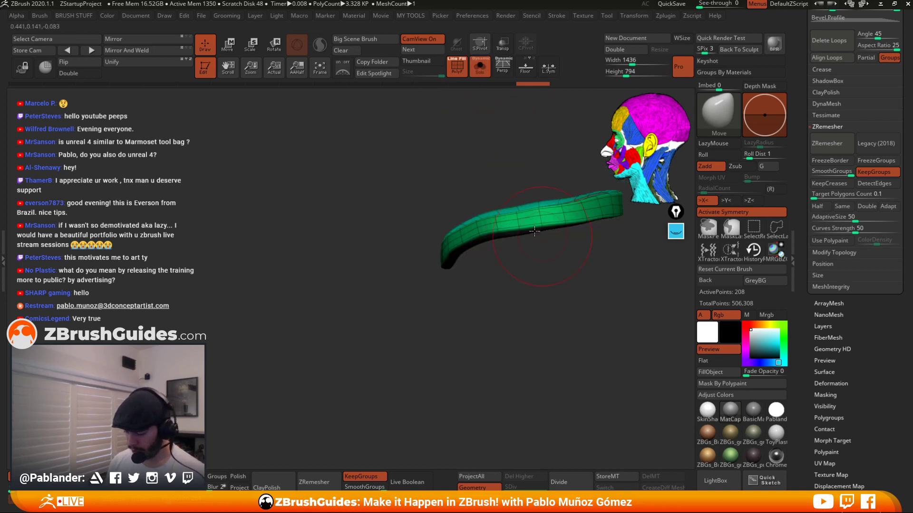
Undo the last three actions on the neck band and redo them.
key(ctrl+z)
key(ctrl+z)
key(ctrl+z)
key(ctrl+z)
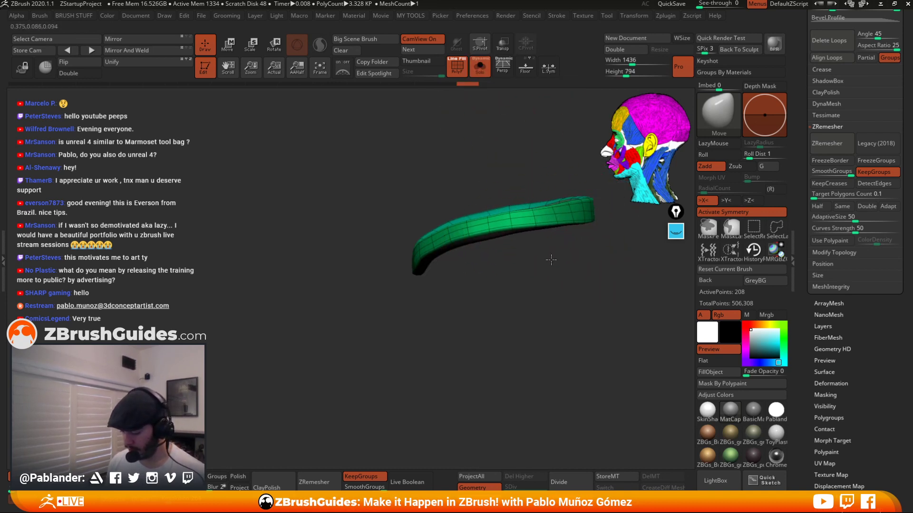
key(ctrl+shift+z)
key(ctrl+shift+z)
key(ctrl+shift+z)
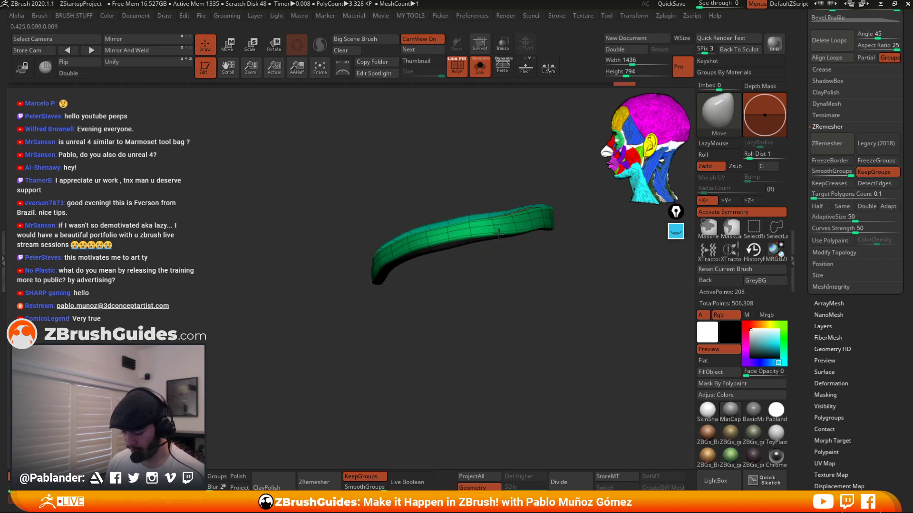
Turn off Solo and orbit around the character to examine how the neck band sits around the collar.
drag(513, 247, 526, 264)
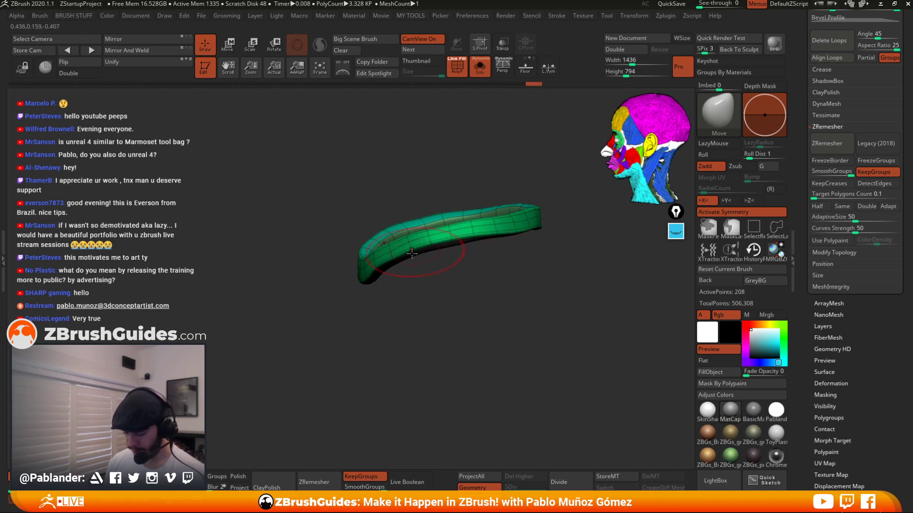
click(481, 68)
drag(509, 118, 561, 147)
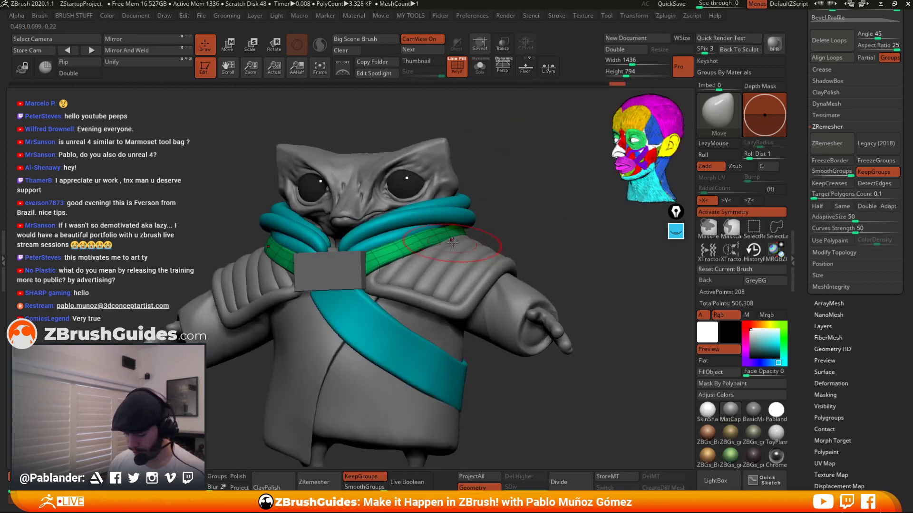
drag(456, 239, 454, 235)
mouse_move(492, 209)
mouse_down()
mouse_move(503, 214)
mouse_move(430, 226)
mouse_up()
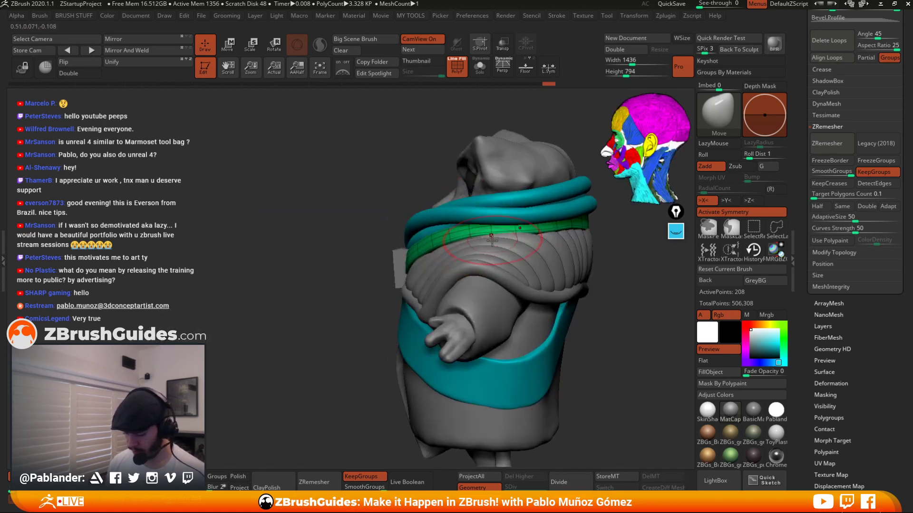
right_drag(490, 239, 423, 233)
drag(507, 228, 506, 223)
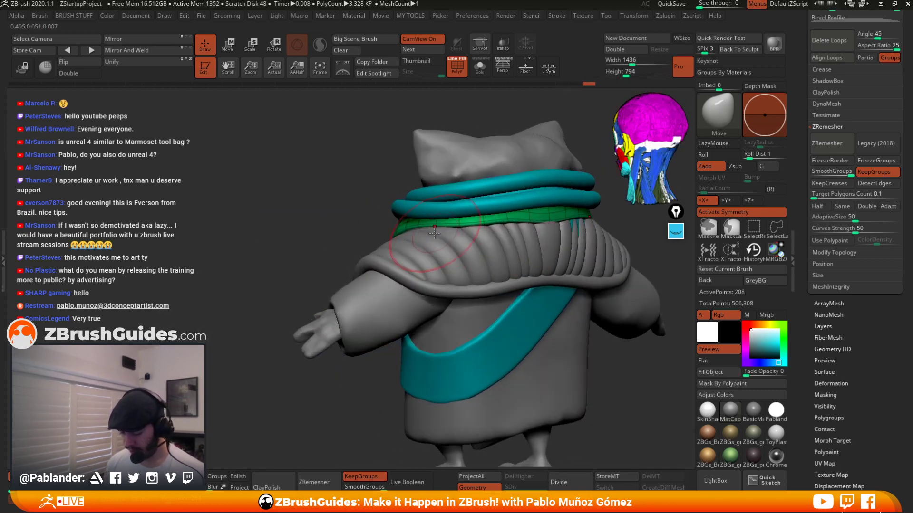
right_drag(469, 226, 446, 232)
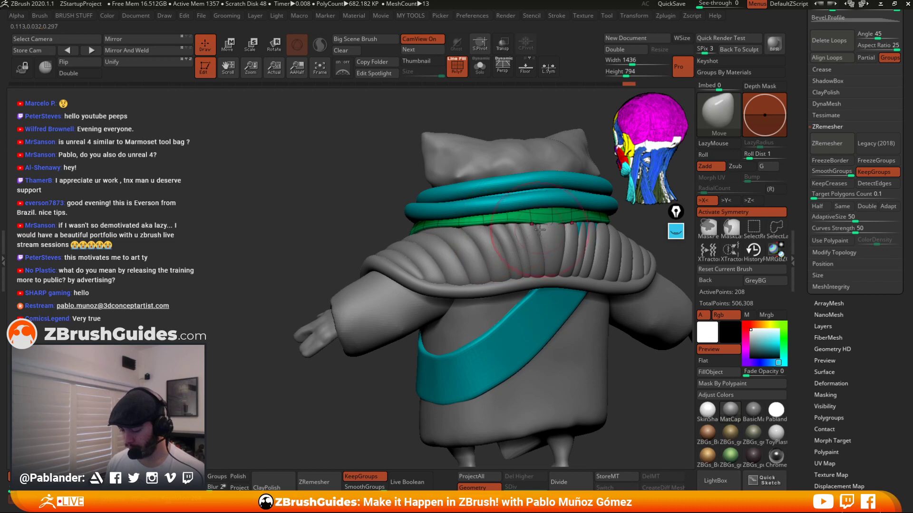
drag(554, 222, 553, 219)
right_drag(526, 225, 532, 223)
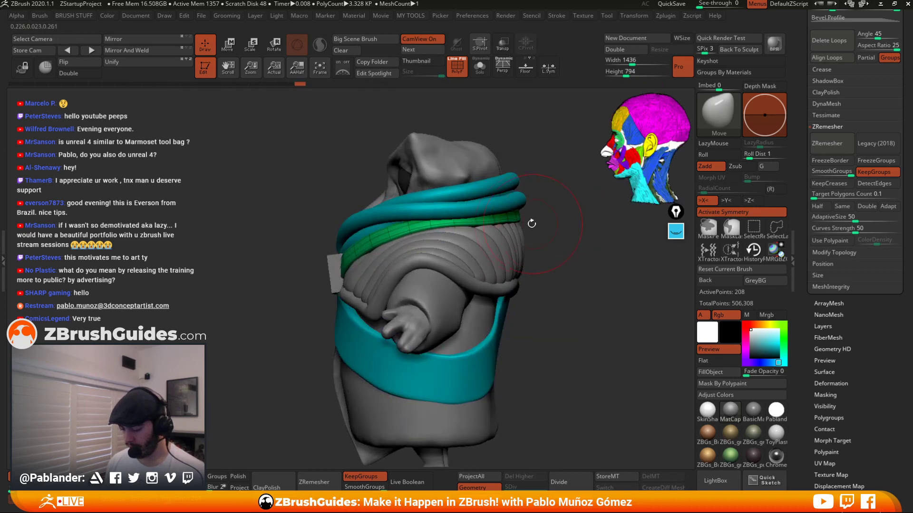
drag(504, 221, 507, 219)
mouse_move(528, 223)
right_down()
mouse_move(587, 223)
mouse_move(531, 214)
mouse_move(536, 204)
right_up()
key(space)
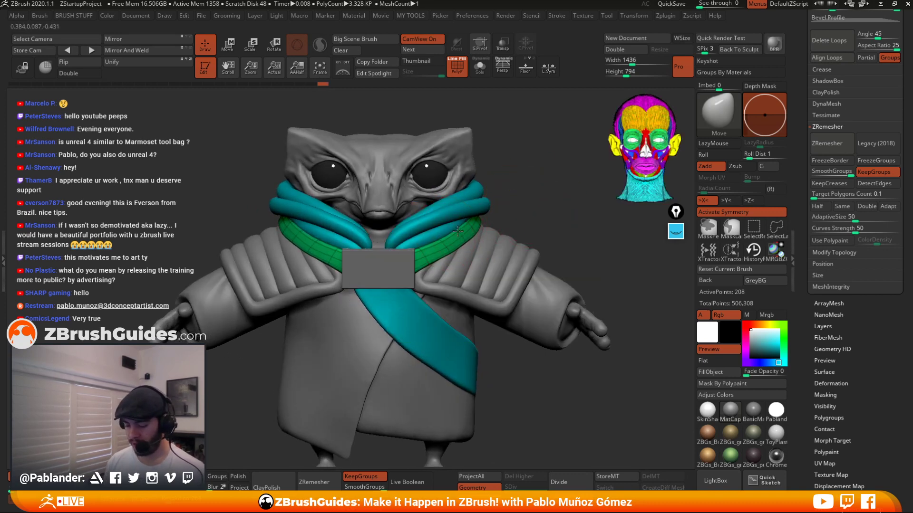
mouse_move(476, 233)
right_down()
mouse_move(516, 208)
mouse_move(471, 242)
right_up()
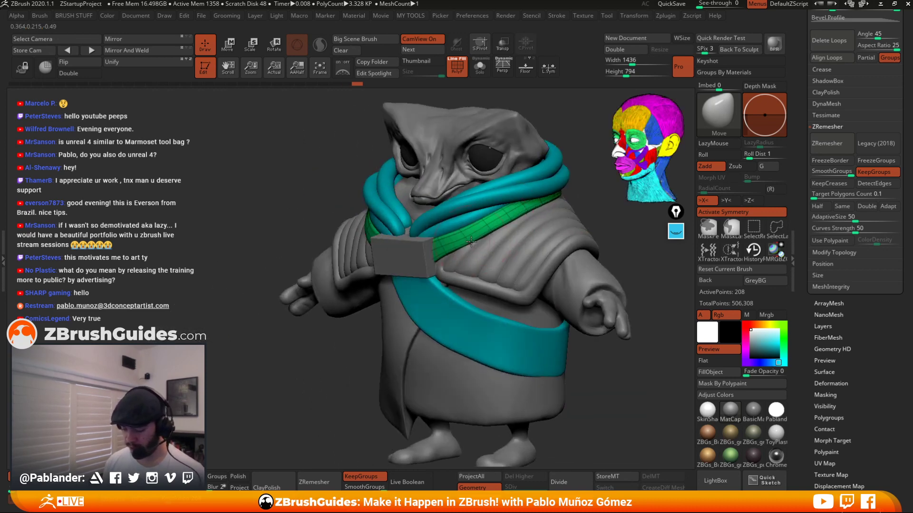
right_drag(517, 206, 470, 207)
Isolate the neck band again, orbit around it, and turn Solo back off.
click(480, 70)
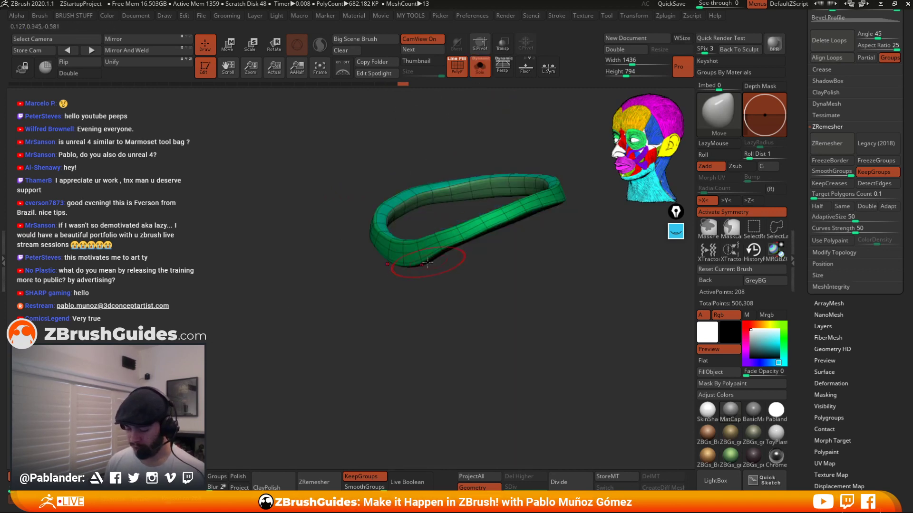
drag(424, 262, 413, 259)
right_drag(413, 266, 454, 279)
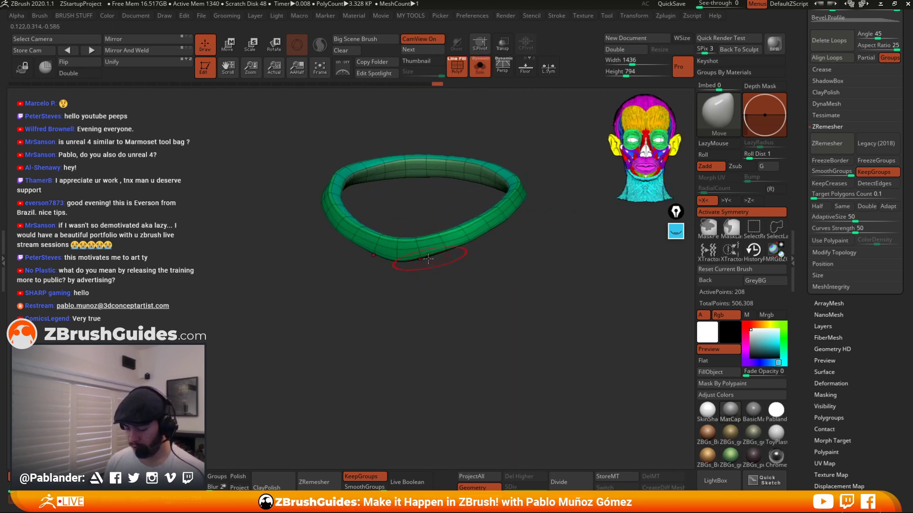
drag(400, 263, 397, 260)
key(shift)
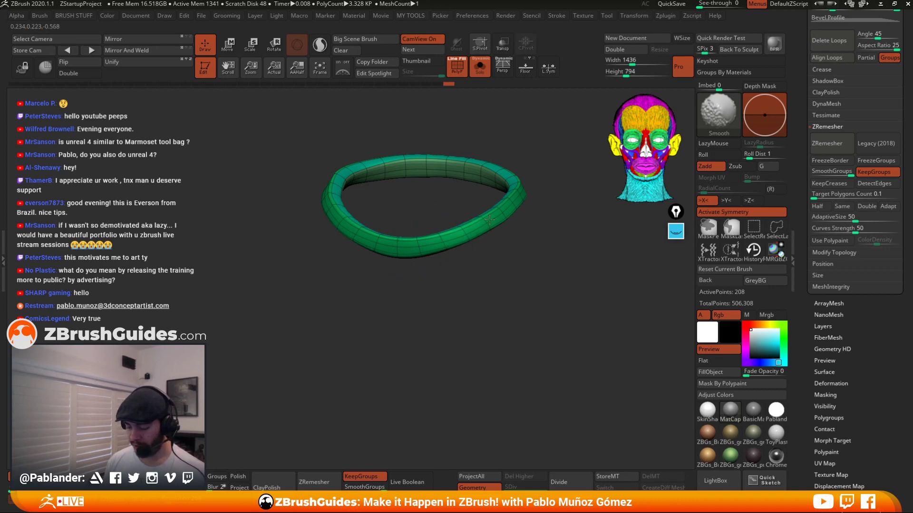
click(480, 71)
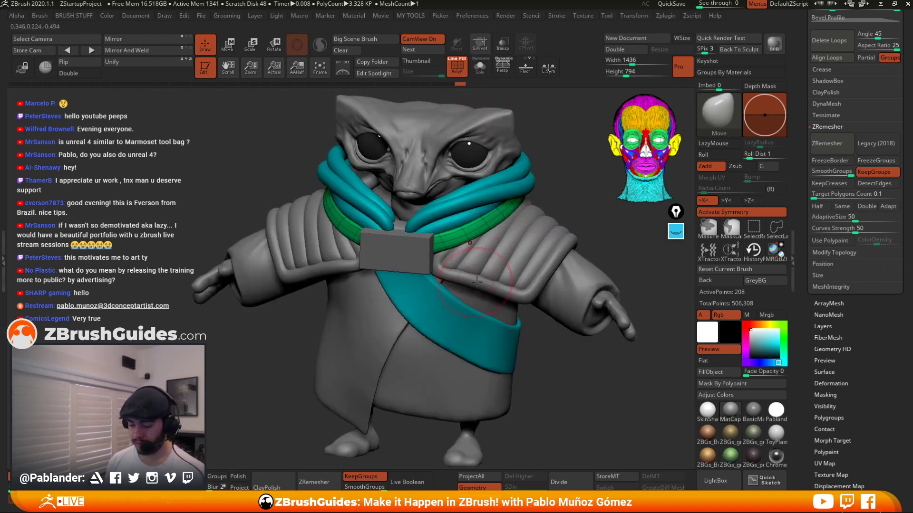
Select the ZSphere skin subtool, orbit to examine its wireframe, and turn off polyframe display.
mouse_move(453, 240)
right_down()
mouse_move(521, 197)
mouse_move(496, 224)
mouse_move(457, 235)
right_up()
alt+click(430, 228)
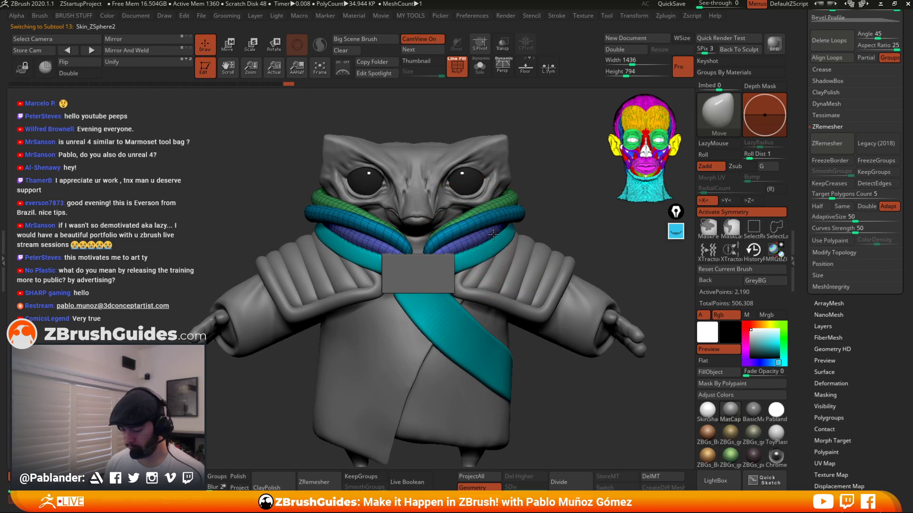
right_drag(494, 233, 524, 221)
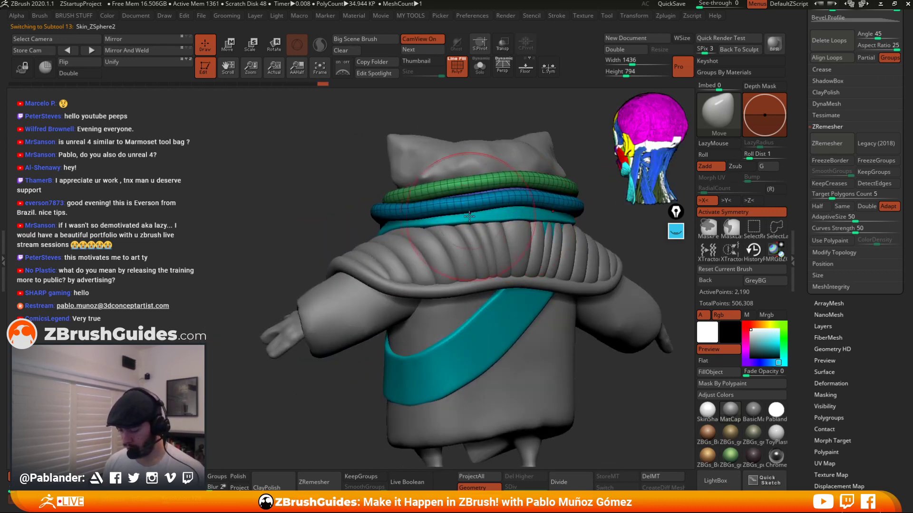
mouse_move(455, 214)
right_down()
mouse_move(500, 209)
mouse_move(546, 222)
mouse_move(485, 180)
mouse_move(512, 178)
right_up()
click(459, 72)
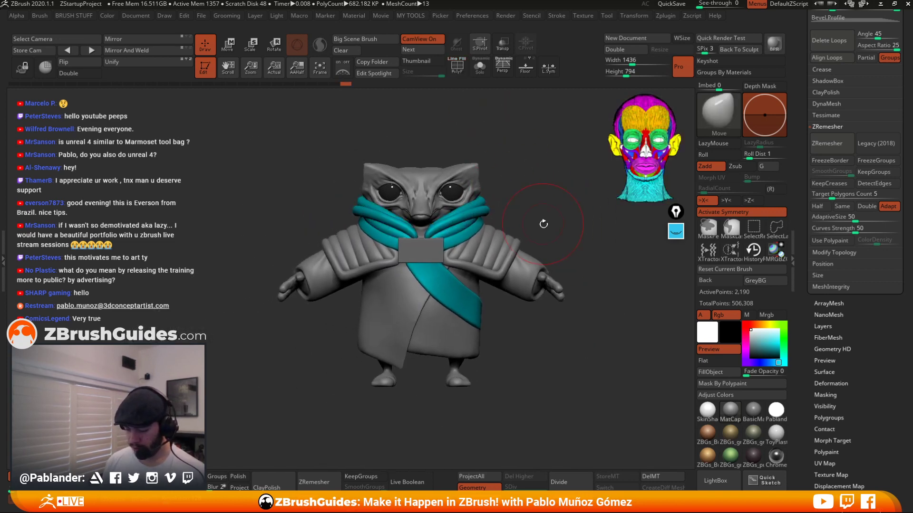
ctrl+right_drag(544, 224, 553, 190)
Quick-save the project.
click(662, 7)
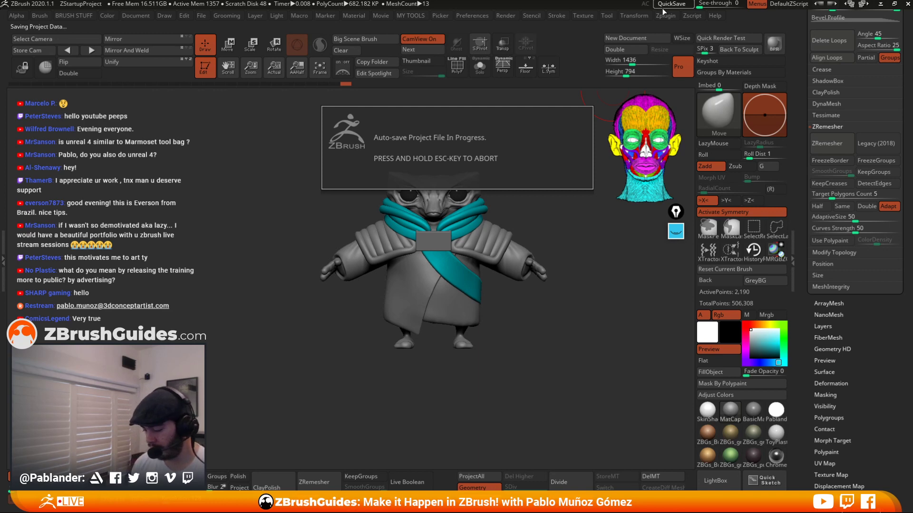
right_drag(466, 316, 598, 303)
Select the shoulder extract, neck cylinder and back extract subtools in turn to examine them from behind.
alt+click(498, 225)
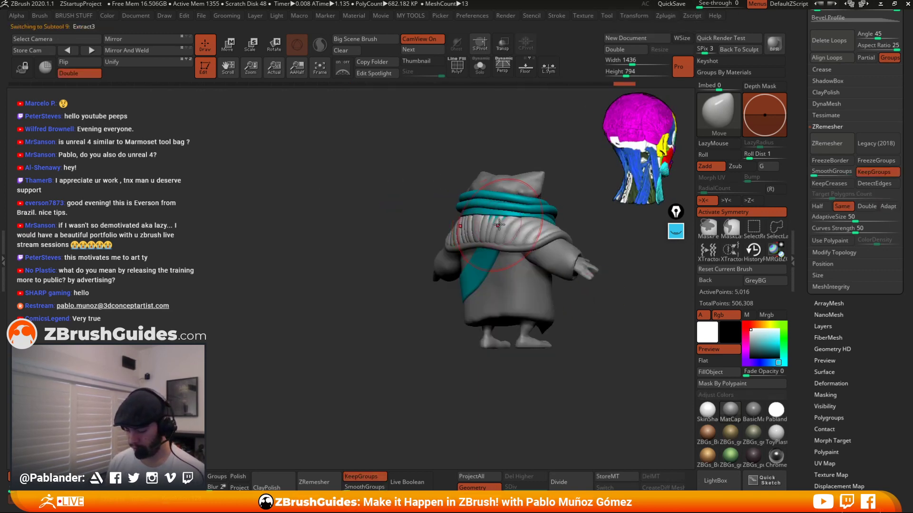
right_drag(498, 225, 516, 246)
alt+click(520, 244)
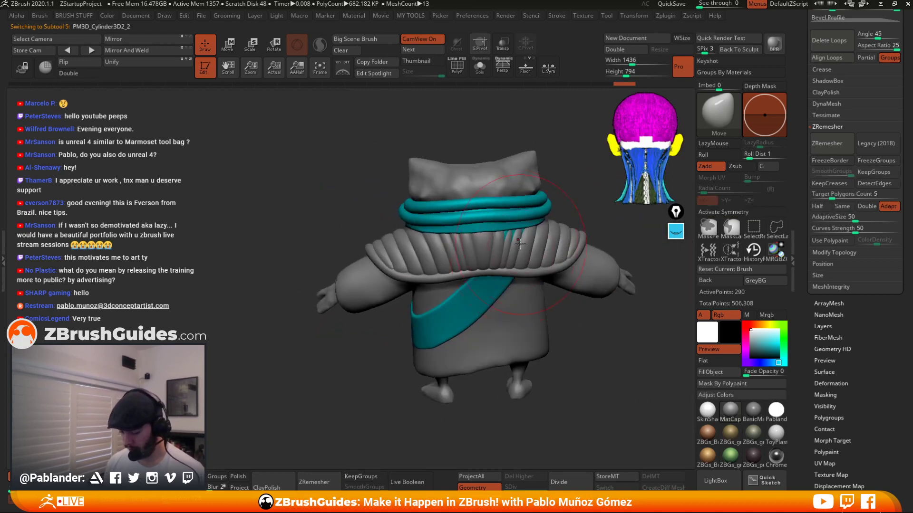
right_drag(517, 229, 515, 246)
alt+click(495, 256)
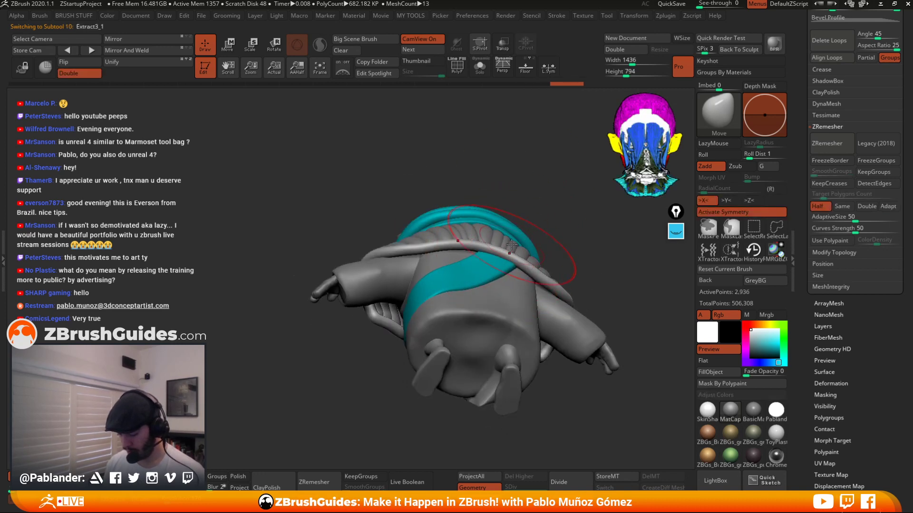
alt+click(510, 247)
right_drag(509, 245, 507, 275)
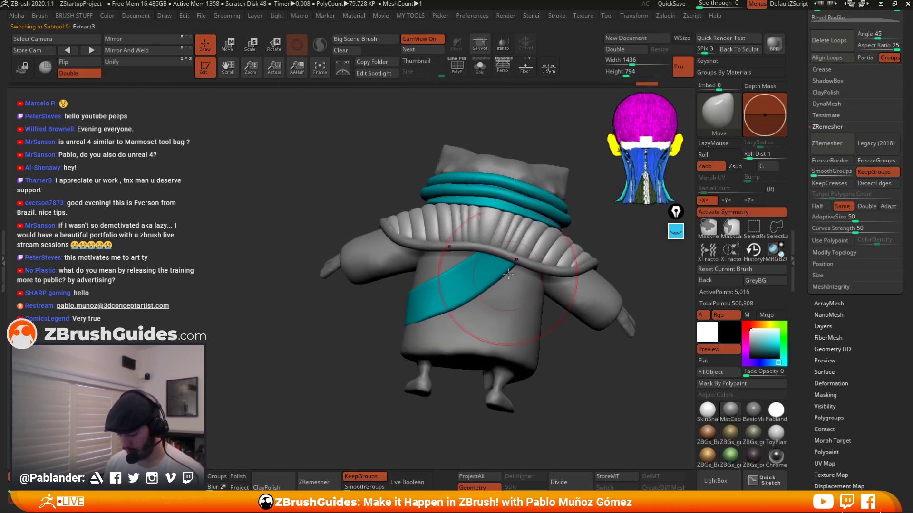
alt+click(486, 247)
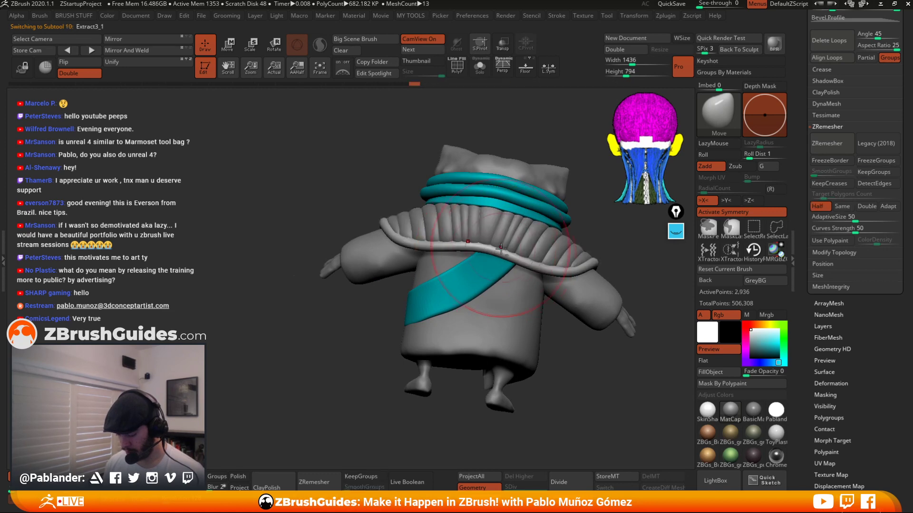
Select the neck cylinder subtool and orbit around the character to inspect it.
alt+click(505, 269)
right_drag(505, 269, 464, 288)
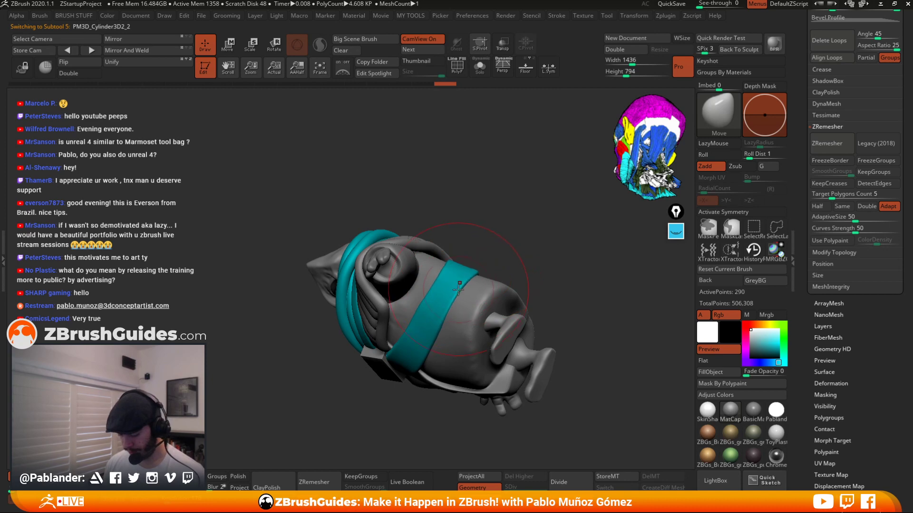
right_drag(477, 256, 528, 300)
right_click(533, 187)
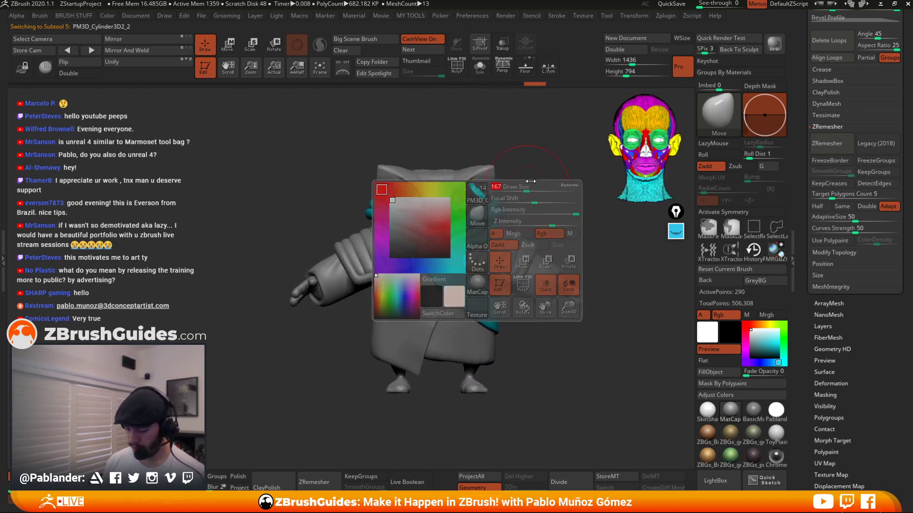
right_drag(534, 186, 533, 238)
right_drag(533, 238, 531, 207)
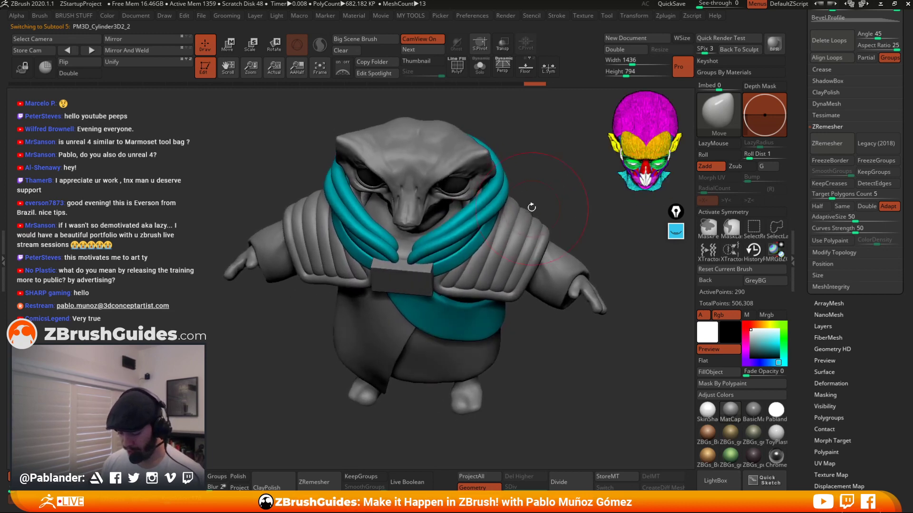
right_drag(416, 269, 456, 280)
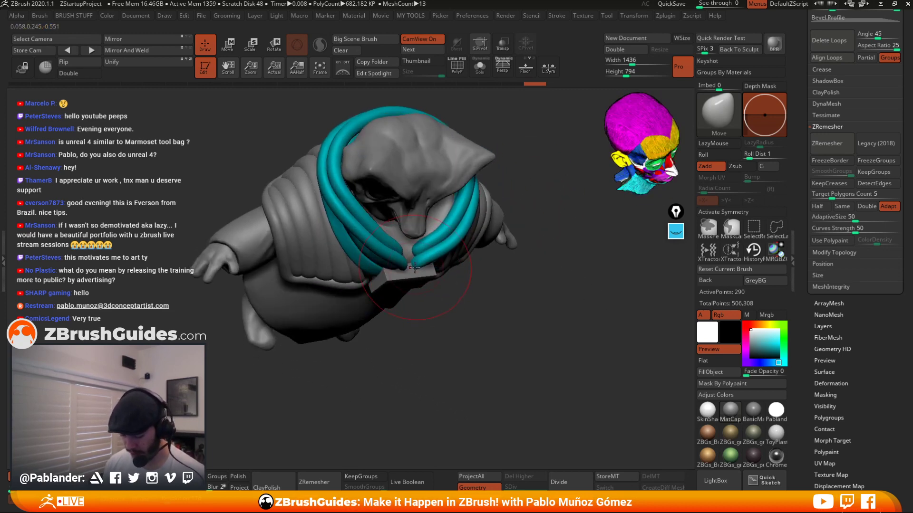
Select the ZSphere skin subtool, orbit around the front of the character, and toggle Solo on and off.
alt+click(417, 266)
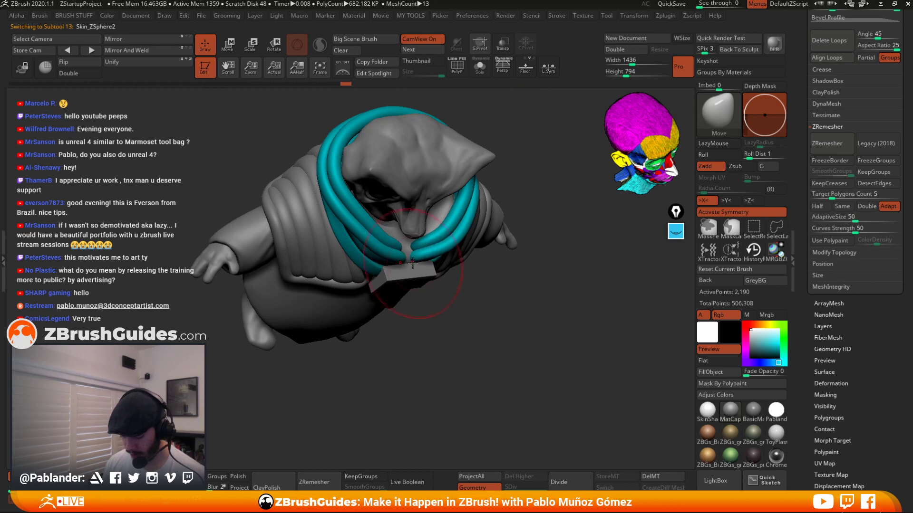
shift+right_drag(506, 201, 524, 209)
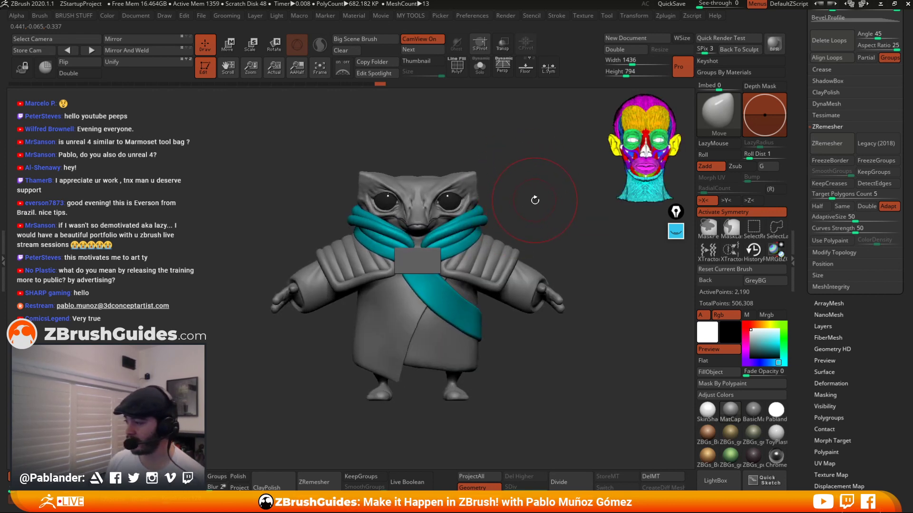
right_drag(538, 209, 550, 224)
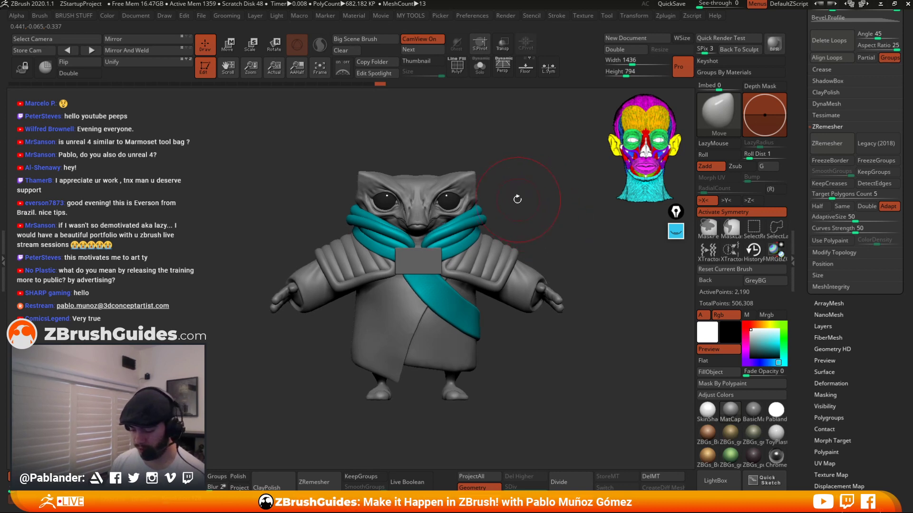
ctrl+right_drag(517, 199, 513, 184)
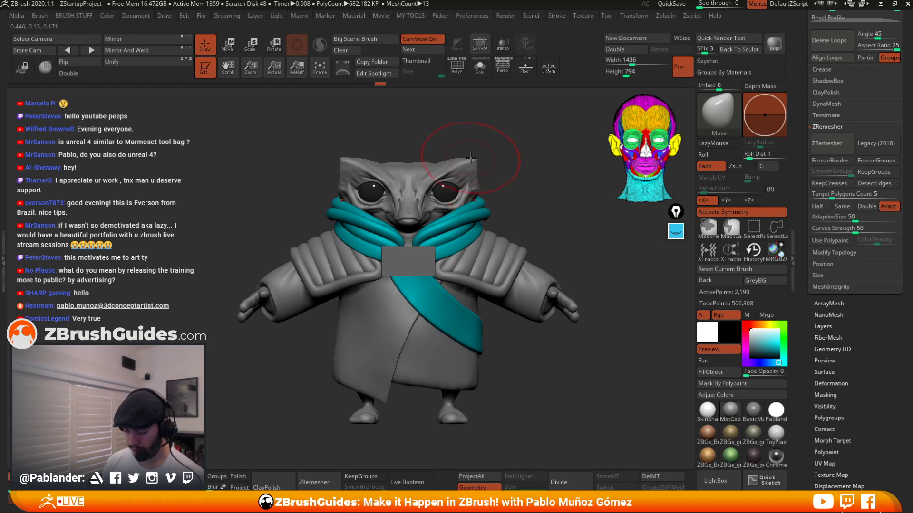
click(480, 68)
click(480, 68)
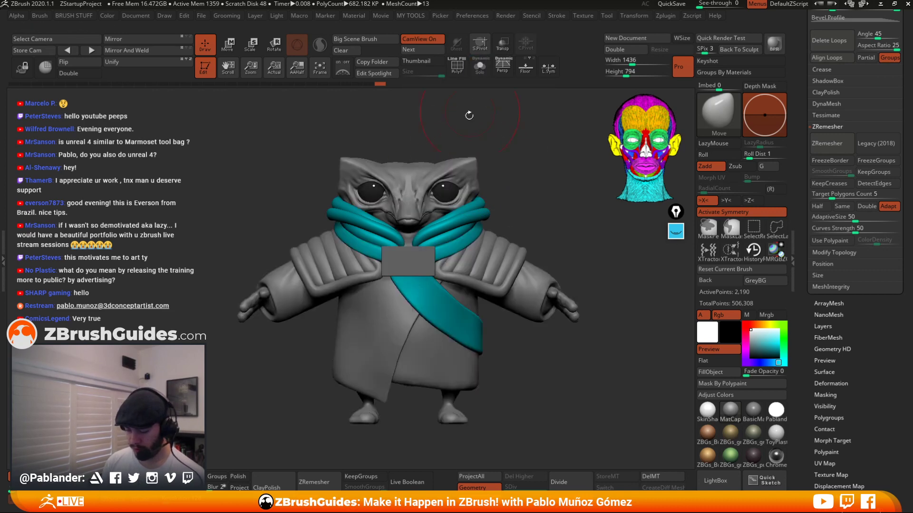
Select the head subtool and switch to the Move gizmo so it transforms only the head.
alt+click(436, 176)
right_click(494, 122)
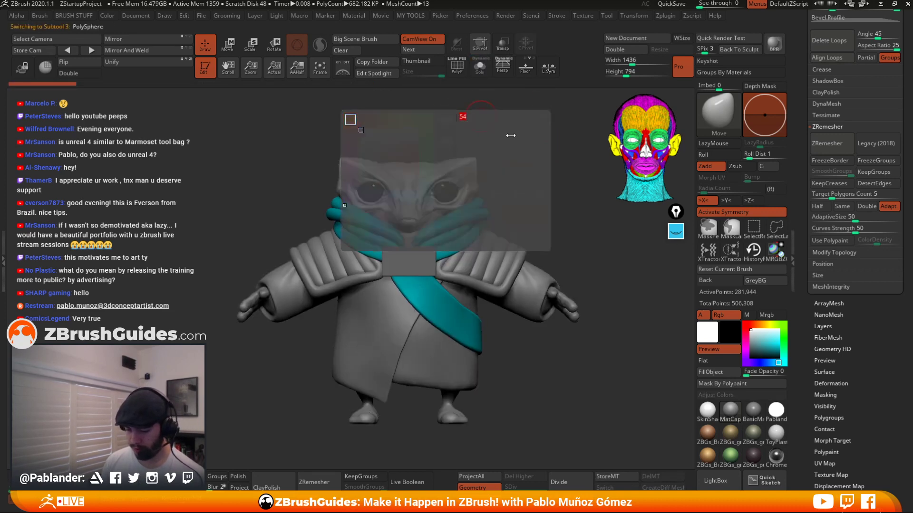
alt+right_drag(511, 135, 508, 151)
click(226, 50)
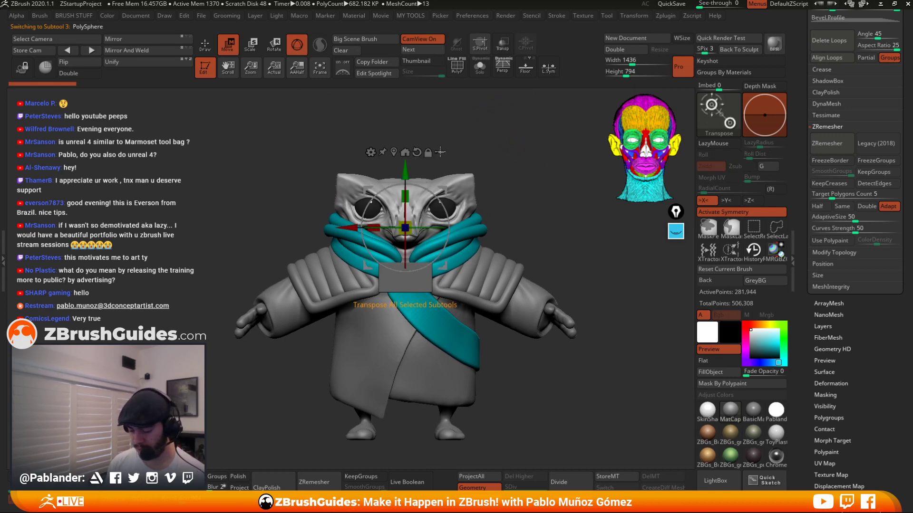
click(440, 152)
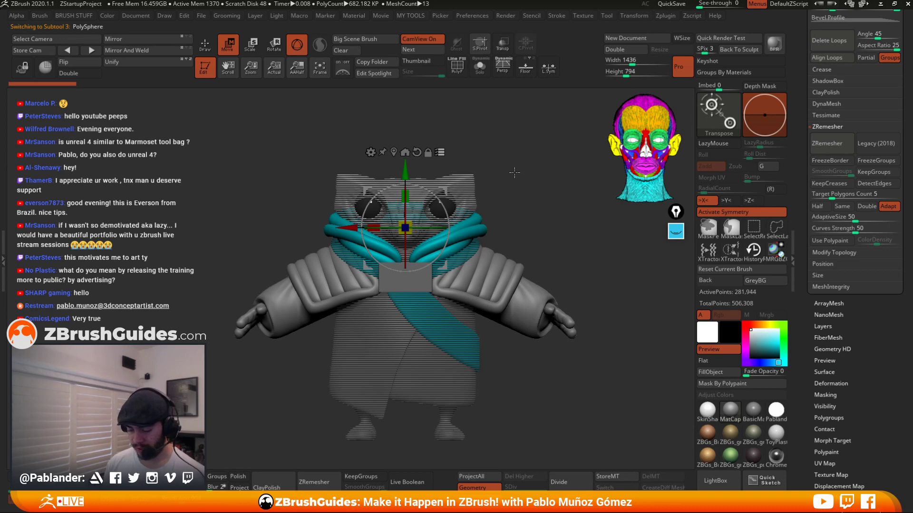
key(ctrl+shift)
ctrl+shift+drag(490, 151, 441, 206)
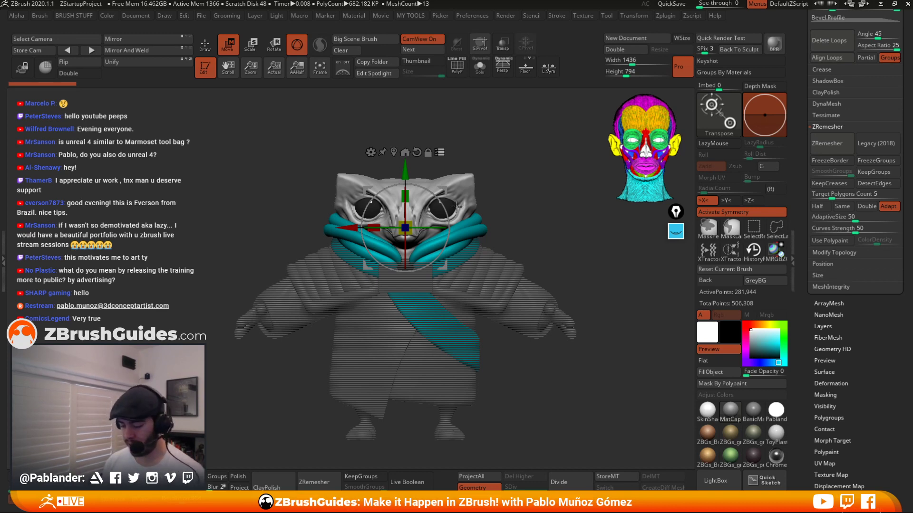
Reposition the head with the Move gizmo, undoing one move, and return to Draw mode.
drag(803, 146, 798, 249)
drag(499, 210, 565, 212)
drag(459, 230, 500, 231)
key(ctrl+z)
ctrl+shift+drag(491, 297, 459, 251)
mouse_move(543, 236)
mouse_down()
mouse_move(469, 228)
mouse_move(538, 199)
mouse_up()
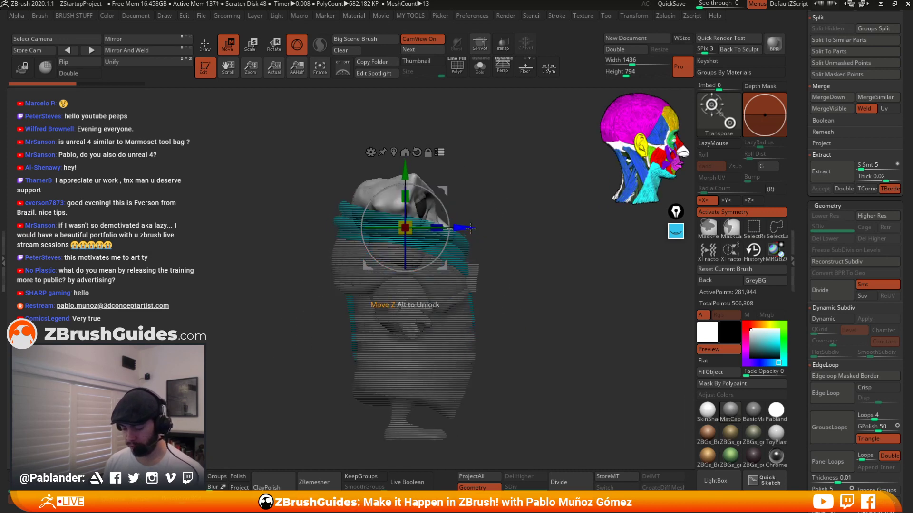
drag(466, 226, 485, 226)
drag(539, 234, 490, 241)
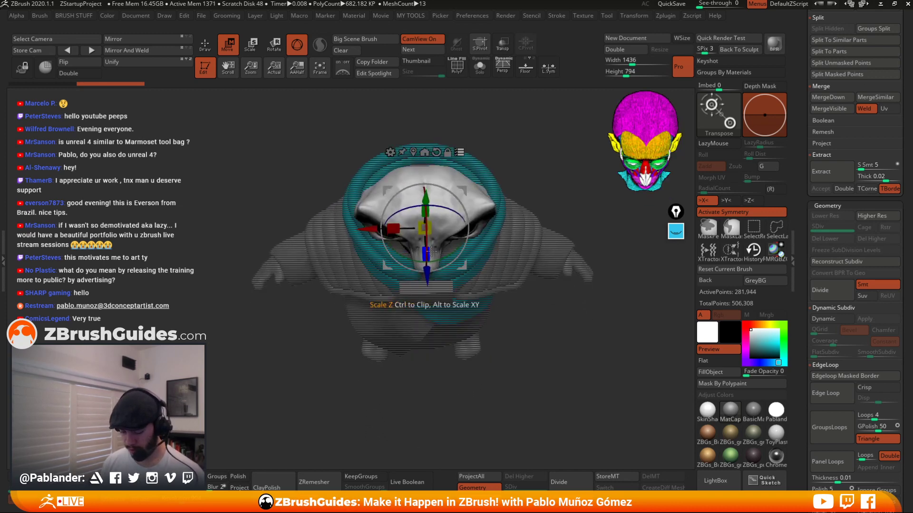
drag(432, 225, 466, 177)
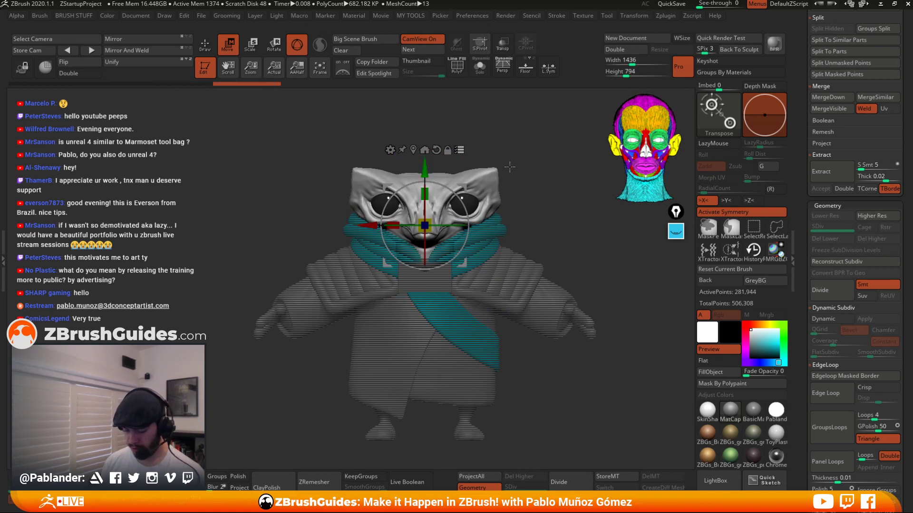
drag(526, 191, 504, 152)
key(q)
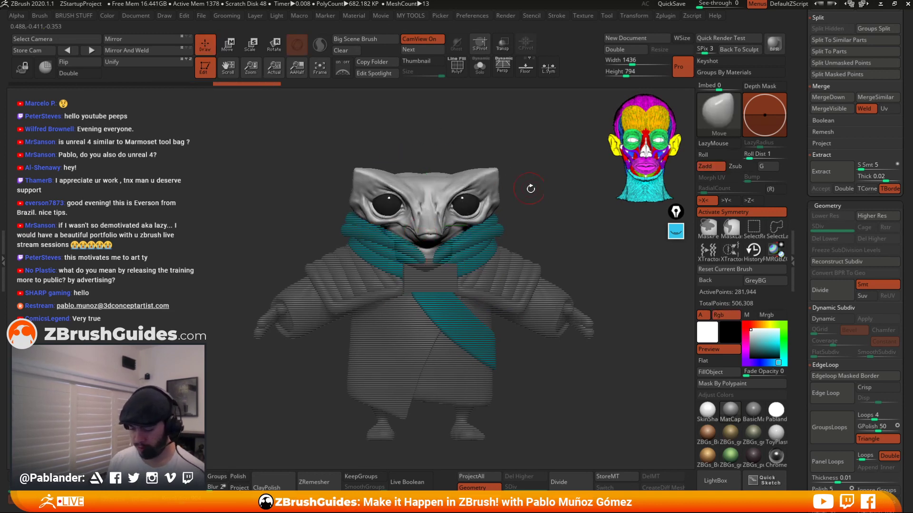
key(w)
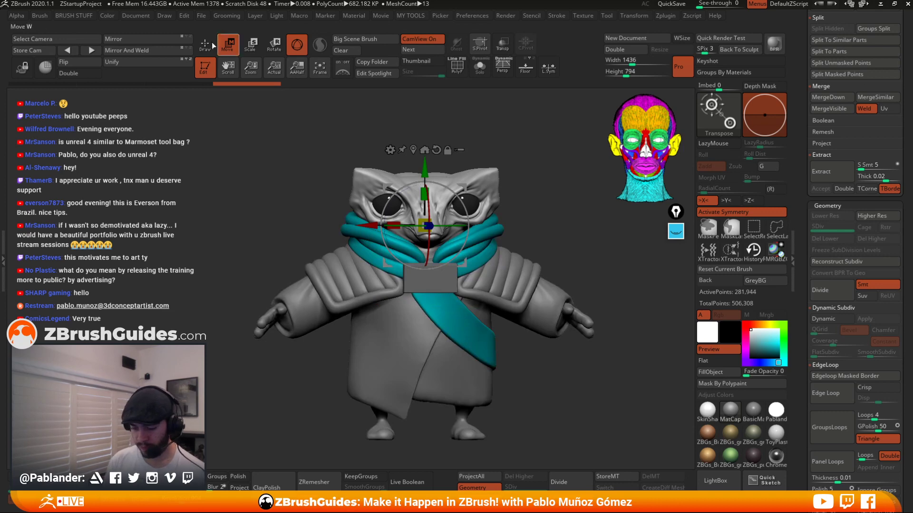
click(212, 42)
mouse_move(526, 152)
mouse_down()
mouse_move(504, 157)
mouse_move(536, 153)
mouse_move(527, 189)
mouse_up()
Toggle Solo on the head subtool and orbit around it to inspect its shape from several sides.
click(480, 68)
click(479, 67)
alt+drag(485, 129, 454, 272)
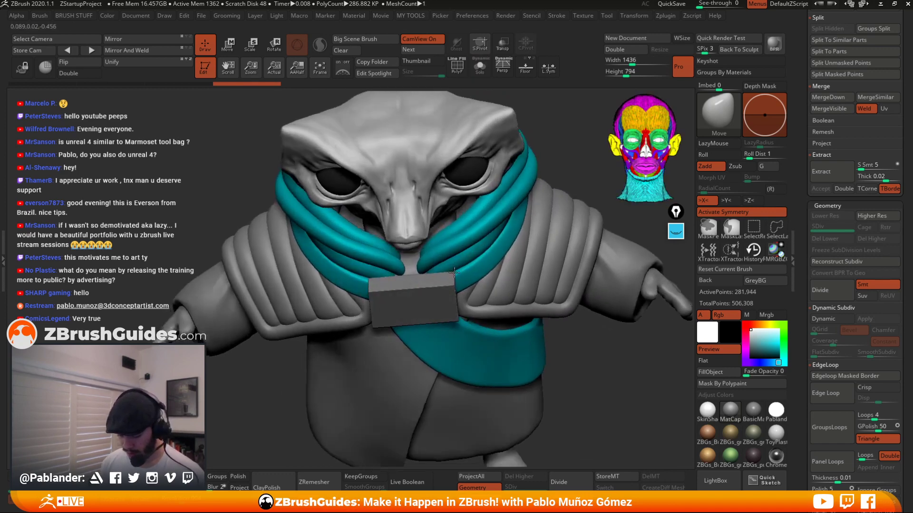
mouse_move(566, 167)
mouse_down()
mouse_move(504, 170)
mouse_move(564, 172)
mouse_up()
click(480, 68)
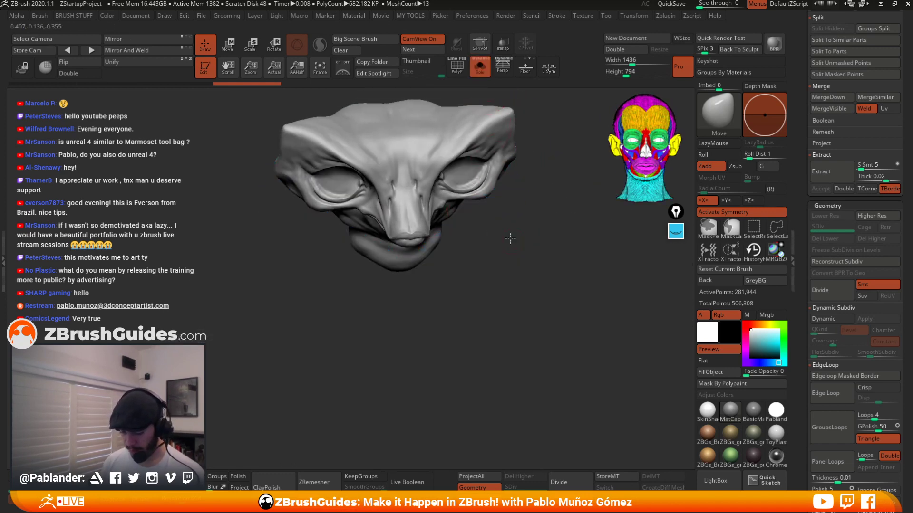
shift+drag(510, 238, 503, 210)
key(space)
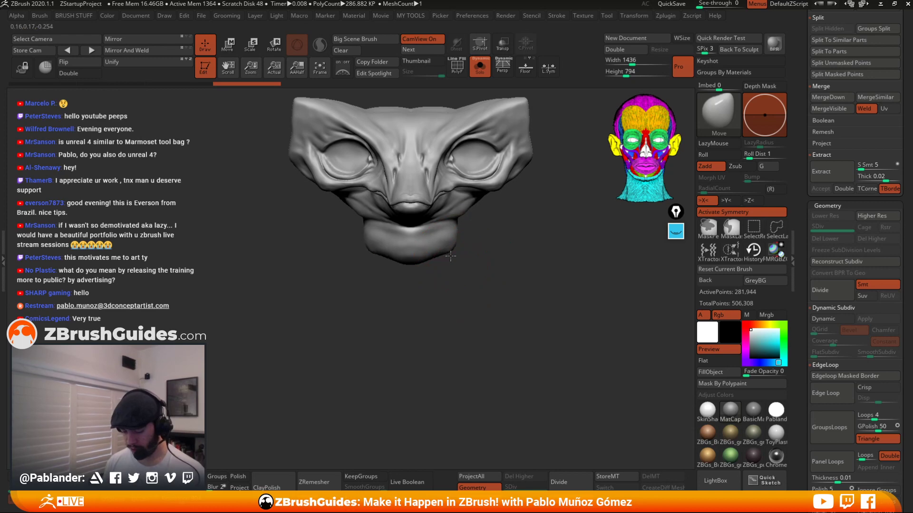
drag(412, 269, 468, 241)
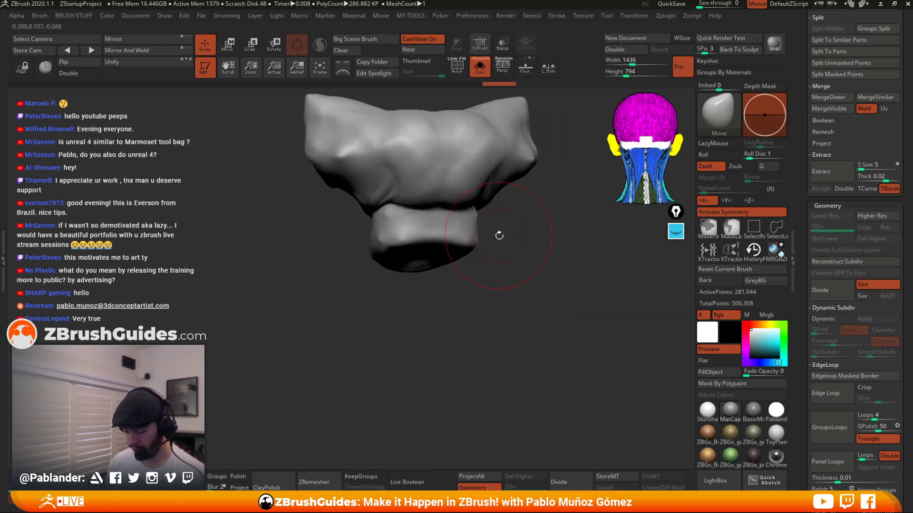
key(shift+b)
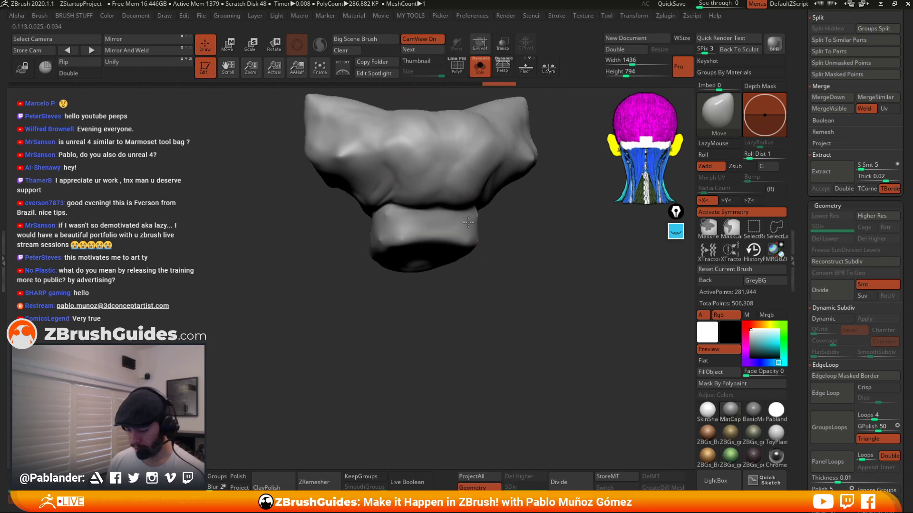
key(space)
key(space)
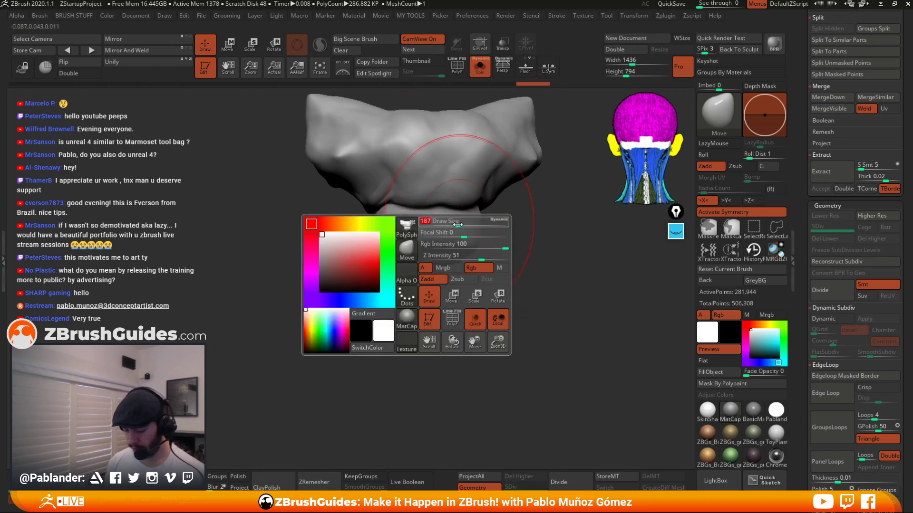
alt+drag(505, 259, 542, 232)
mouse_move(462, 231)
mouse_down()
mouse_move(475, 236)
mouse_move(468, 228)
mouse_move(461, 246)
mouse_move(468, 235)
mouse_up()
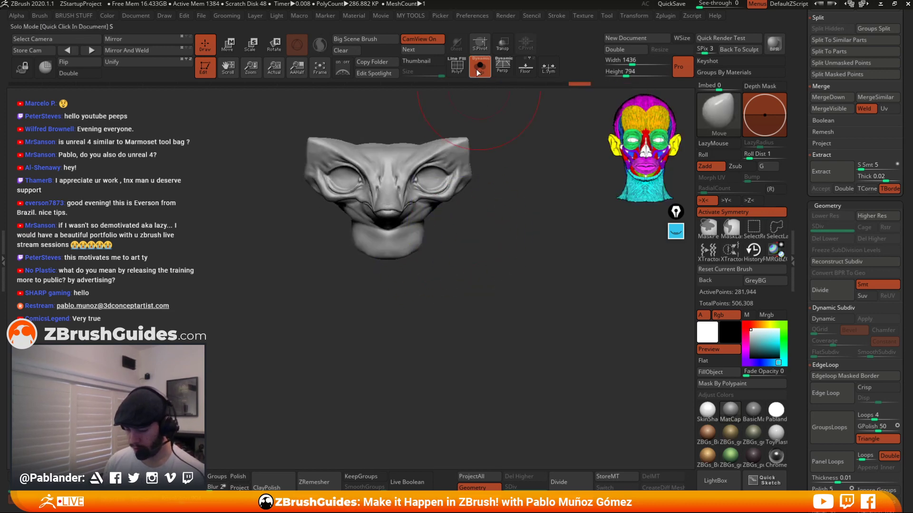
click(477, 69)
mouse_move(499, 177)
mouse_down()
mouse_move(460, 218)
mouse_move(515, 190)
mouse_move(446, 186)
mouse_up()
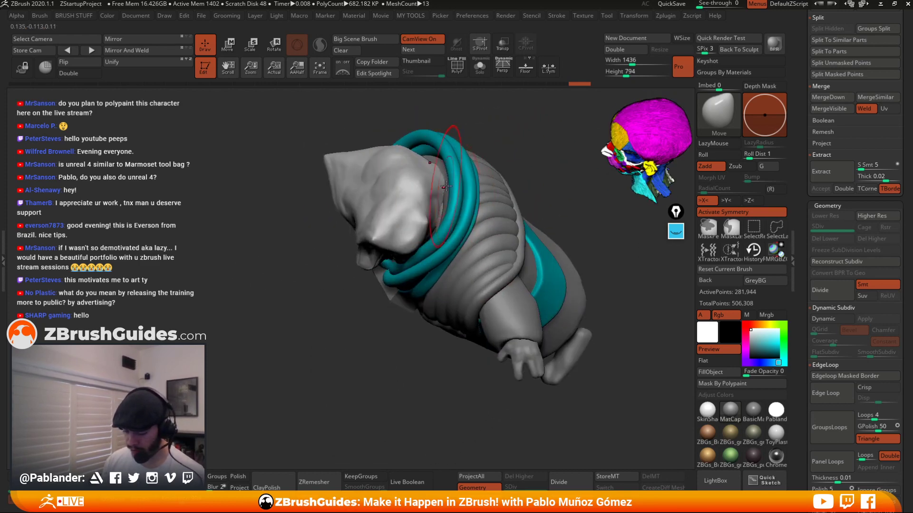
click(481, 69)
right_click(409, 235)
drag(504, 143, 443, 181)
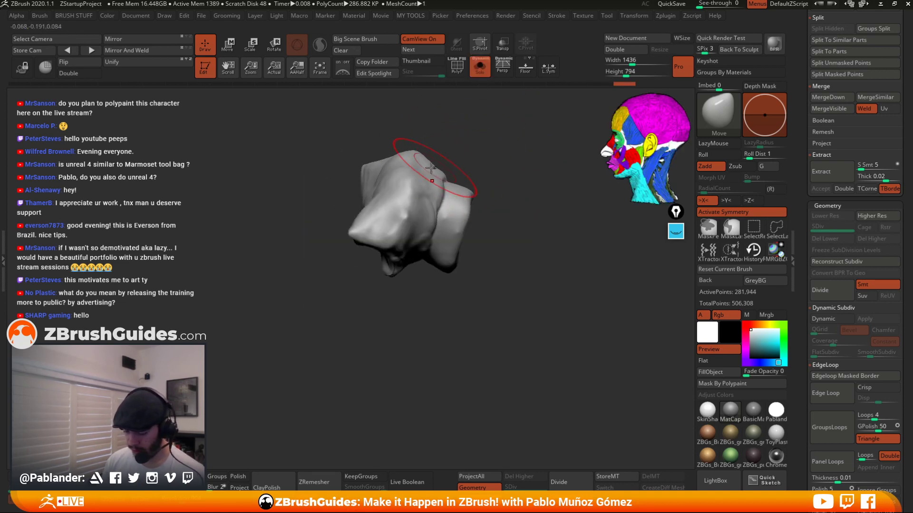
click(480, 68)
Orbit around the whole character to examine the head and neck bands from several angles.
drag(485, 149, 432, 161)
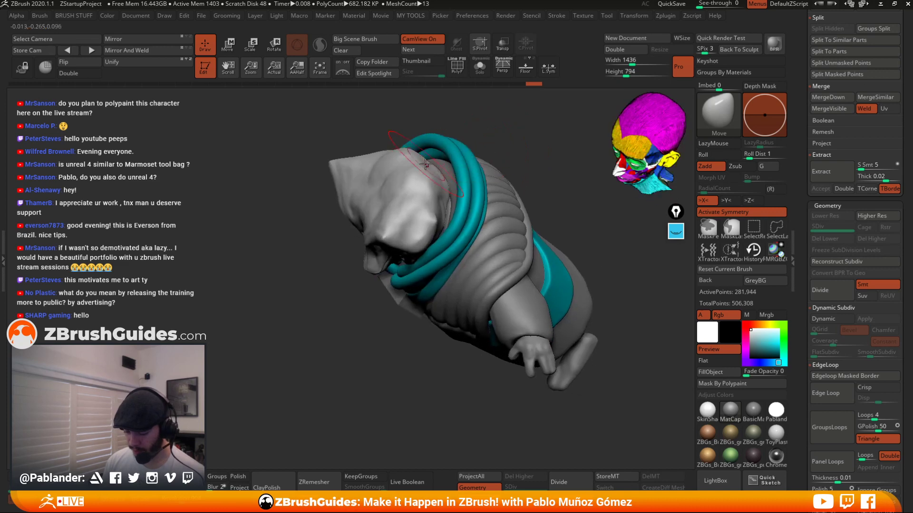
right_drag(434, 191, 452, 198)
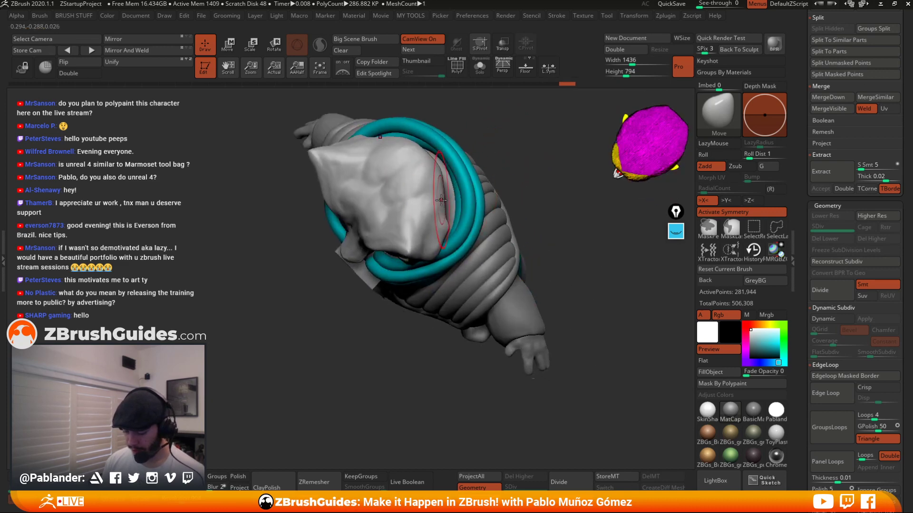
drag(444, 203, 448, 201)
right_drag(448, 201, 428, 153)
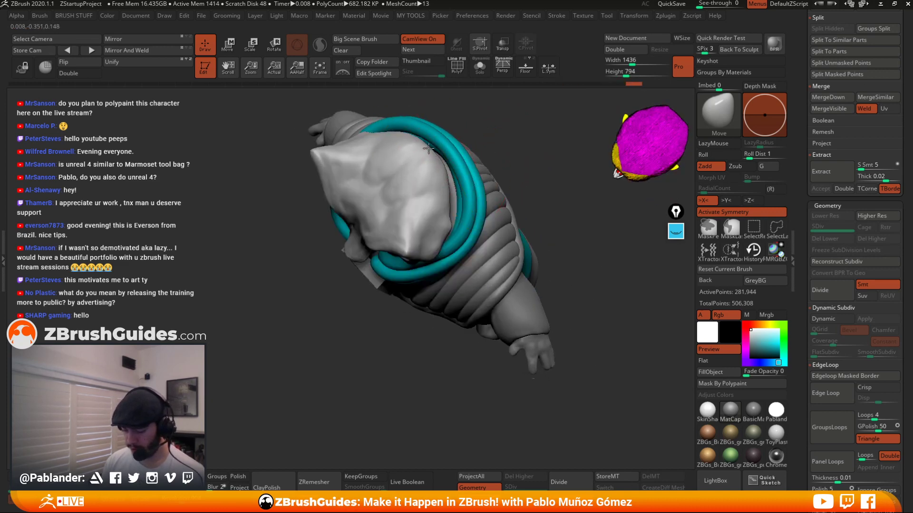
drag(448, 195, 450, 194)
mouse_move(450, 190)
right_down()
mouse_move(454, 130)
mouse_move(485, 155)
mouse_move(480, 167)
mouse_move(410, 167)
right_up()
drag(361, 176, 365, 176)
mouse_move(365, 175)
right_down()
mouse_move(454, 124)
mouse_move(409, 157)
right_up()
mouse_move(468, 140)
right_down()
mouse_move(420, 178)
mouse_move(434, 184)
right_up()
drag(441, 174, 439, 170)
right_drag(438, 170, 473, 187)
drag(469, 194, 467, 191)
right_drag(509, 152, 516, 175)
drag(491, 187, 495, 184)
mouse_move(495, 184)
right_down()
mouse_move(525, 156)
mouse_move(554, 199)
mouse_move(583, 206)
right_up()
alt+right_drag(481, 208, 452, 206)
right_drag(451, 206, 483, 222)
Switch to the Clay brush, adjust its draw size, and sculpt and smooth the back of the head.
key(space)
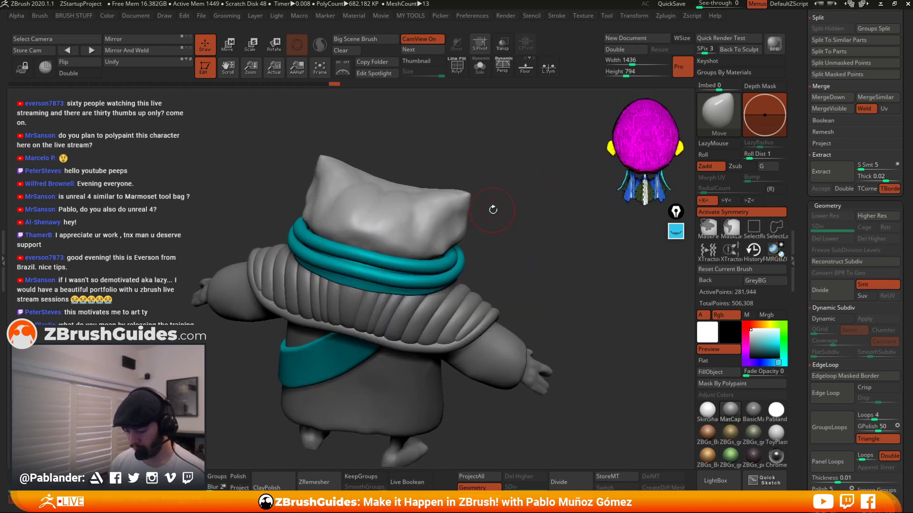
key(b)
click(554, 144)
right_click(470, 250)
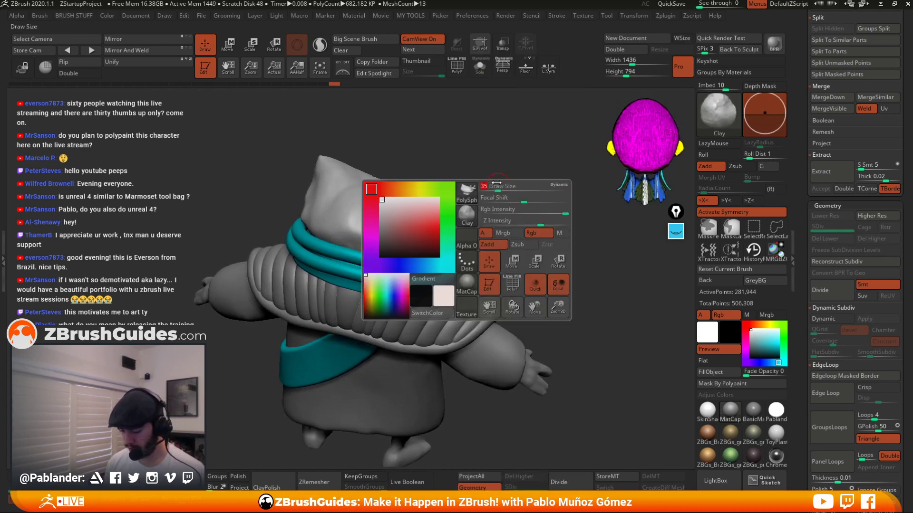
mouse_move(470, 250)
ctrl+right_down()
mouse_move(510, 208)
mouse_move(480, 271)
ctrl+right_up()
right_click(480, 273)
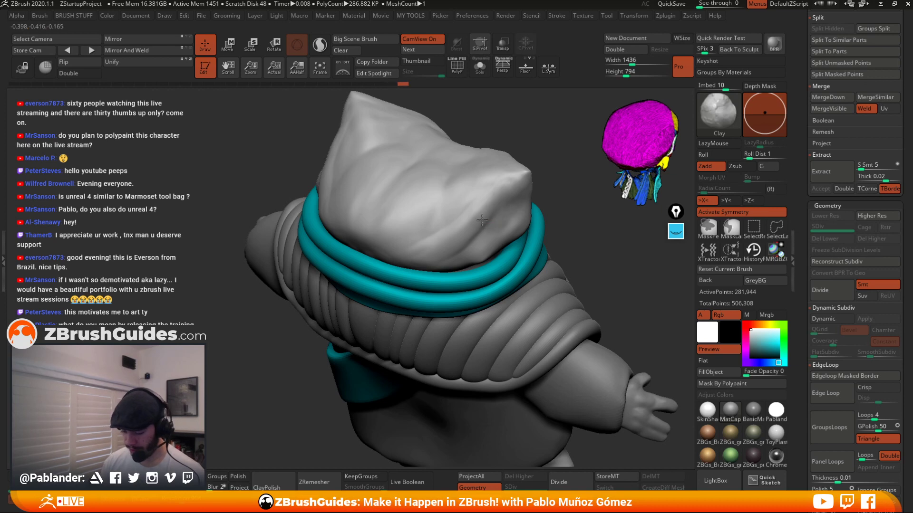
mouse_move(463, 212)
mouse_down()
mouse_move(436, 248)
mouse_move(399, 262)
mouse_up()
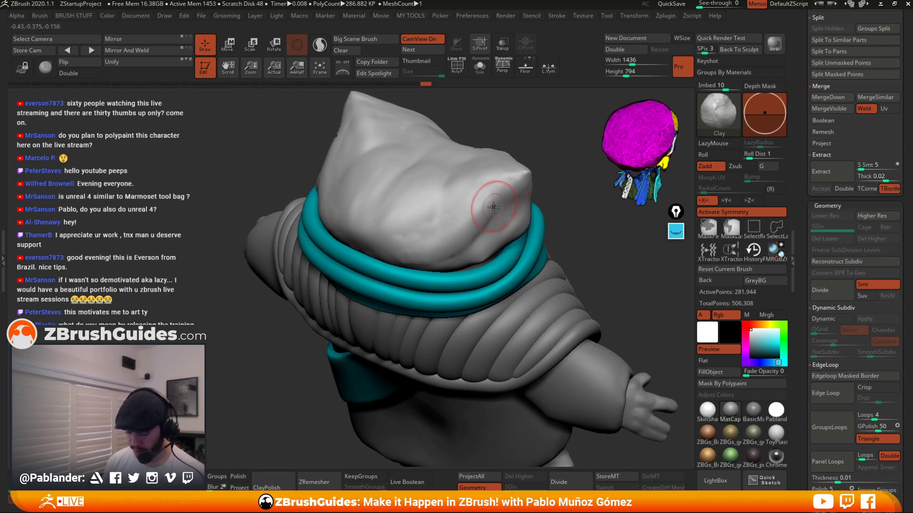
drag(477, 190, 472, 204)
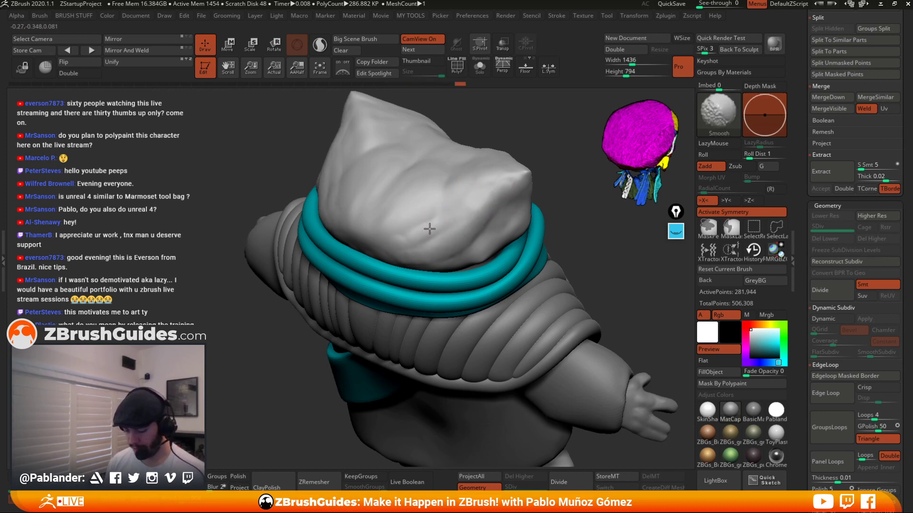
Switch to the Smooth Stronger brush and smooth the side of the head.
key(b)
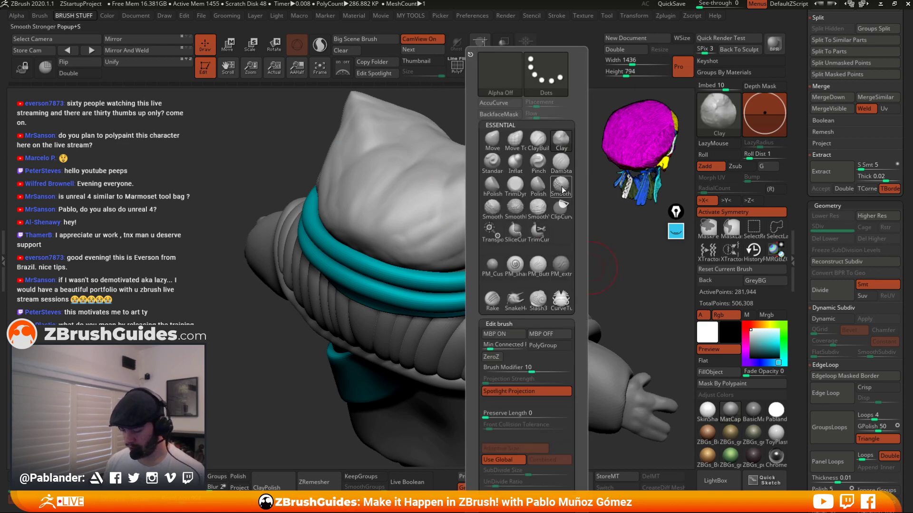
click(561, 187)
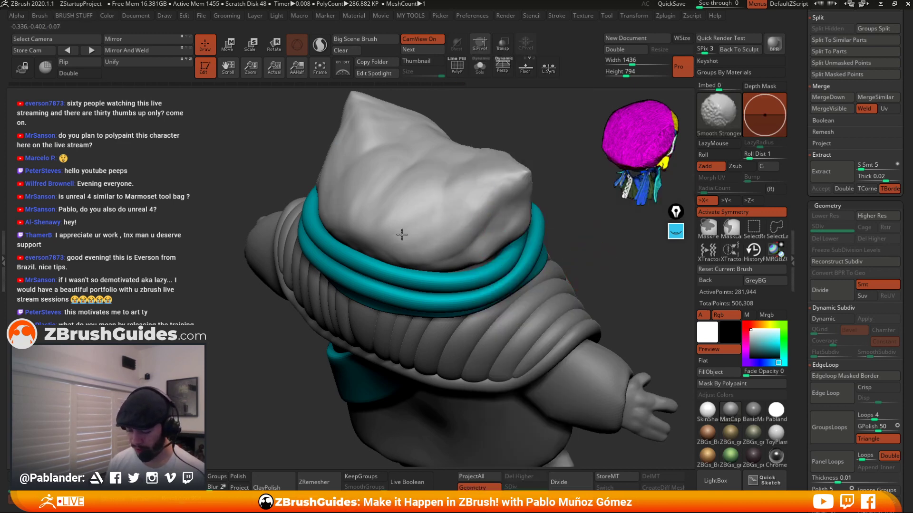
shift+drag(503, 214, 492, 206)
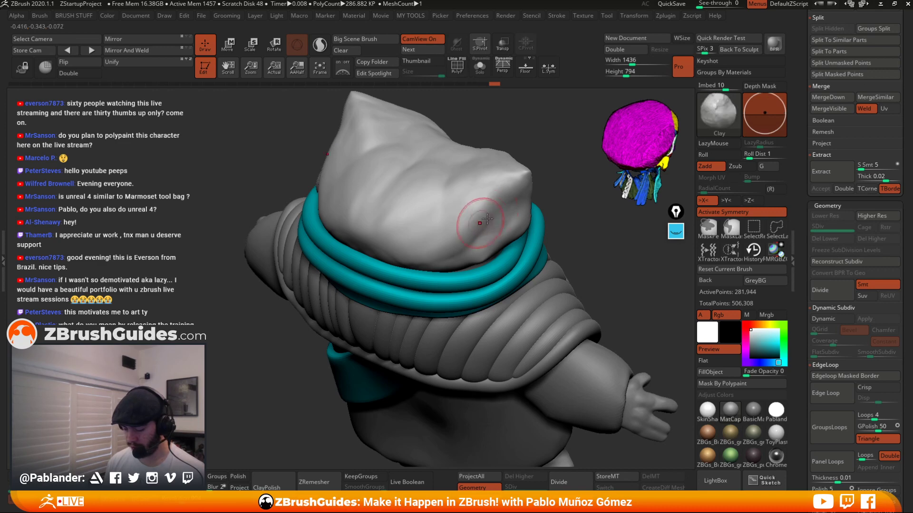
Solo the head subtool, adjust the brush draw size, and smooth the head's surface.
click(480, 68)
drag(542, 171, 547, 114)
key(space)
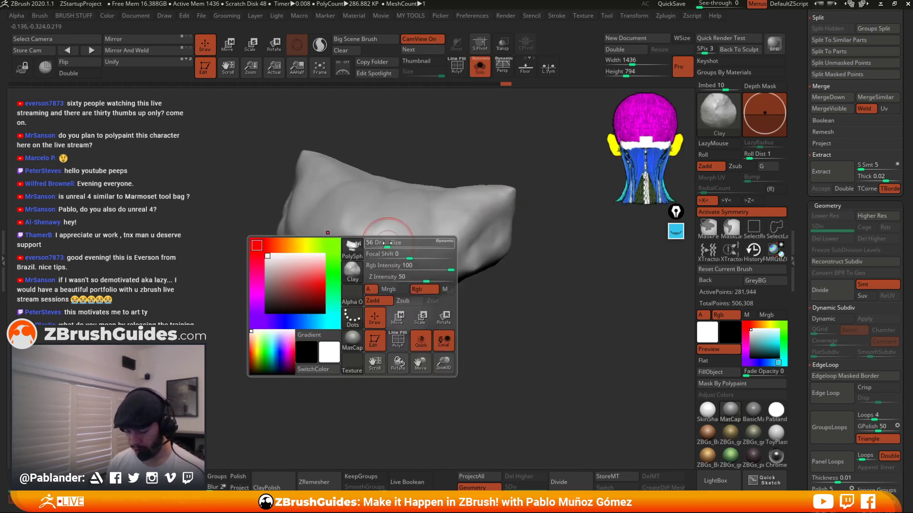
mouse_move(372, 240)
mouse_down()
mouse_move(442, 227)
mouse_move(428, 211)
mouse_move(387, 240)
mouse_move(383, 262)
mouse_up()
shift+drag(421, 225, 440, 227)
mouse_move(531, 228)
mouse_down()
mouse_move(521, 249)
mouse_move(402, 240)
mouse_up()
drag(469, 248, 445, 250)
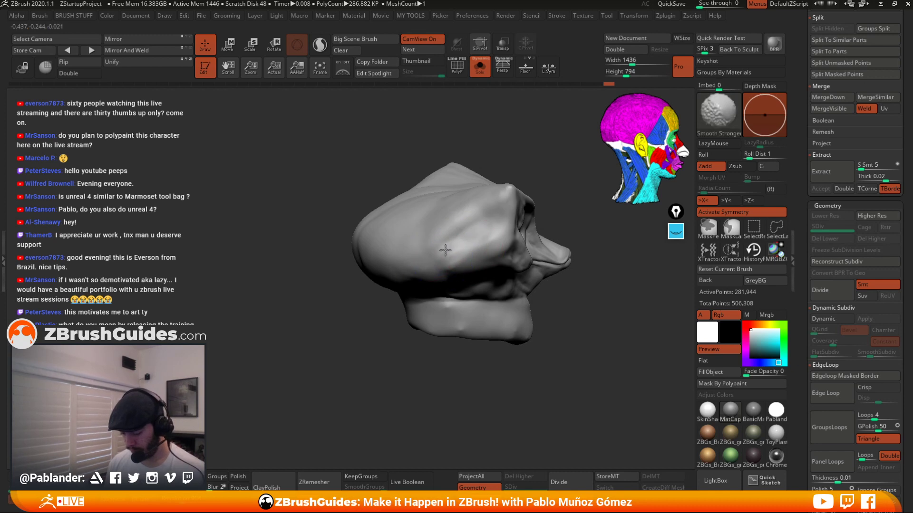
Sculpt and smooth the isolated head from several sides with the Clay and Smooth brushes, then turn Solo off.
shift+drag(389, 225, 413, 195)
mouse_move(451, 143)
mouse_down()
mouse_move(523, 155)
mouse_move(508, 148)
mouse_move(504, 176)
mouse_up()
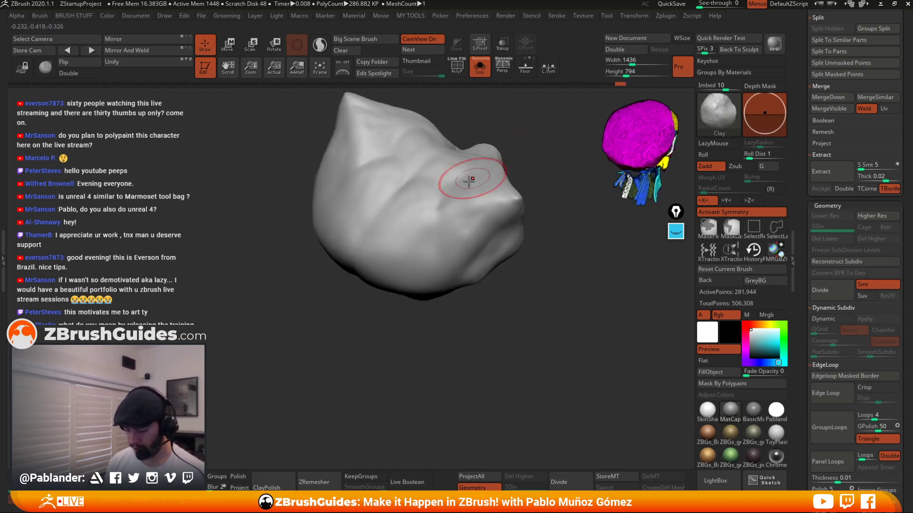
mouse_move(439, 173)
shift+mouse_down()
mouse_move(390, 211)
mouse_move(436, 184)
shift+mouse_up()
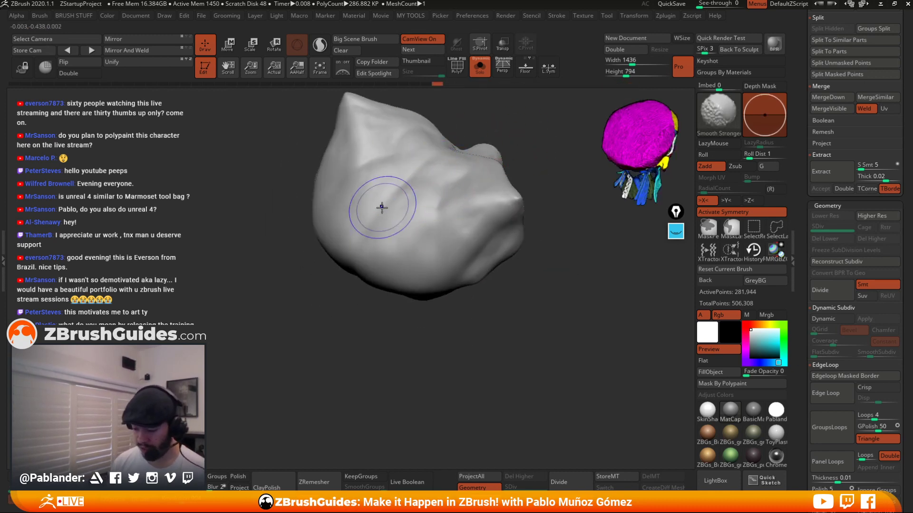
mouse_move(381, 206)
shift+mouse_down()
mouse_move(413, 218)
mouse_move(418, 261)
shift+mouse_up()
drag(516, 316, 504, 275)
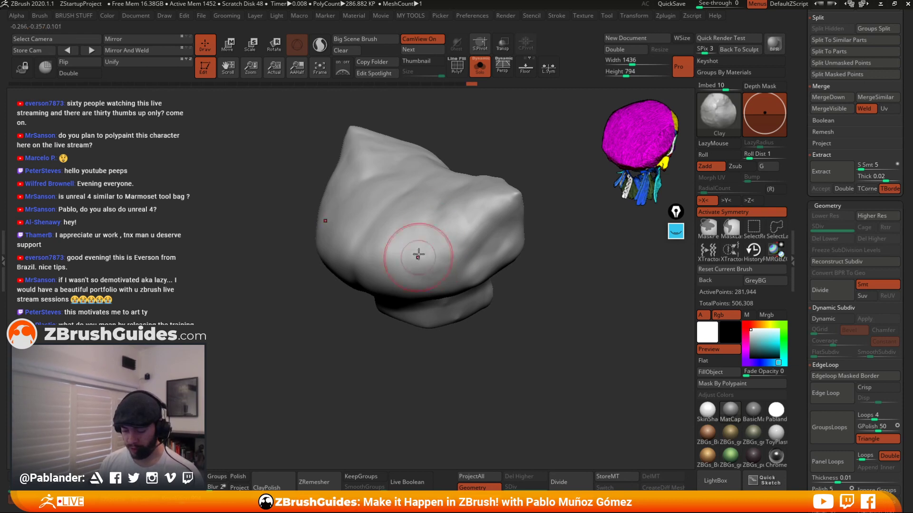
key(shift)
drag(502, 290, 513, 281)
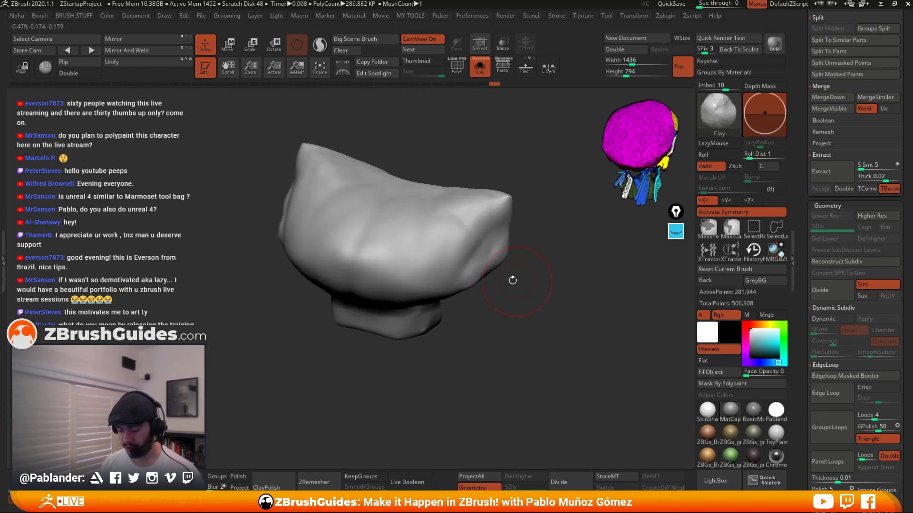
shift+drag(463, 224, 465, 245)
drag(523, 277, 560, 284)
drag(495, 233, 479, 226)
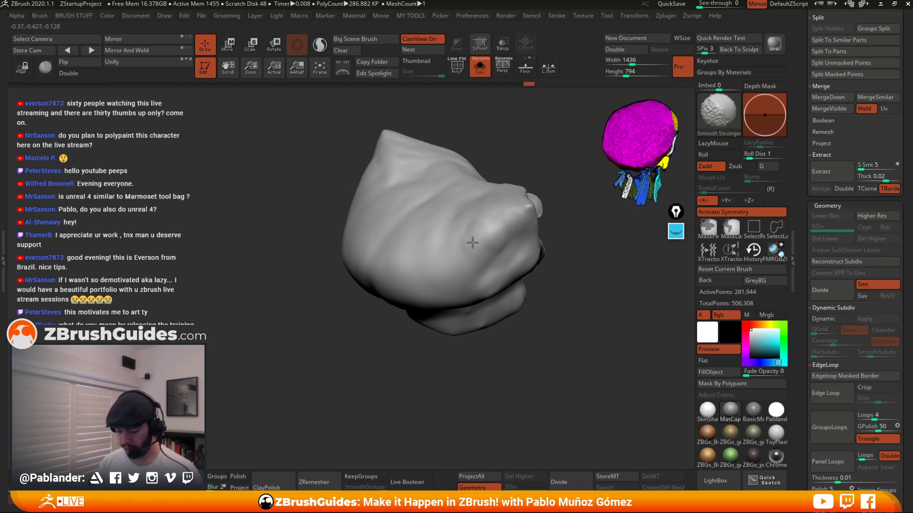
mouse_move(454, 262)
mouse_down()
mouse_move(440, 230)
mouse_move(426, 246)
mouse_move(470, 264)
mouse_up()
click(480, 66)
Refine the top of the head with the Clay brush in the context of the whole character.
drag(540, 193, 499, 180)
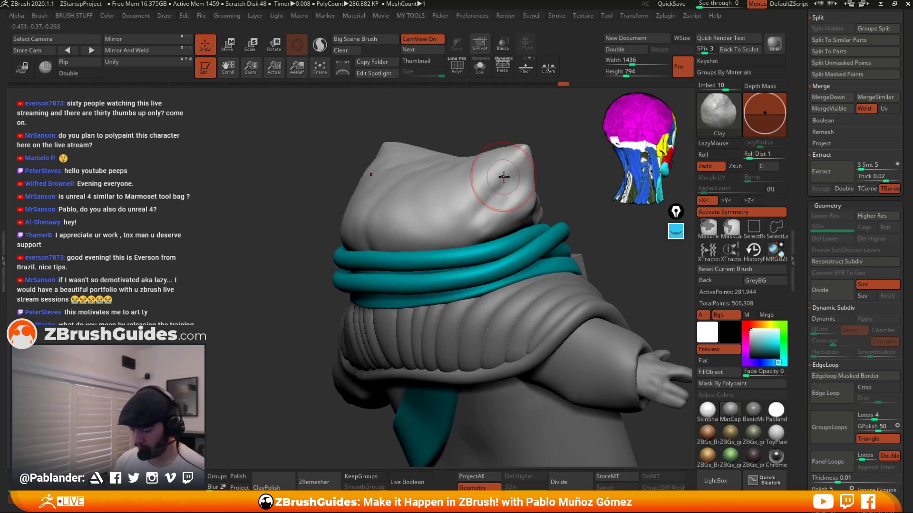
mouse_move(451, 236)
mouse_down()
mouse_move(513, 190)
mouse_move(477, 216)
mouse_up()
alt+drag(561, 195, 542, 167)
mouse_move(509, 219)
mouse_down()
mouse_move(530, 220)
mouse_move(507, 209)
mouse_up()
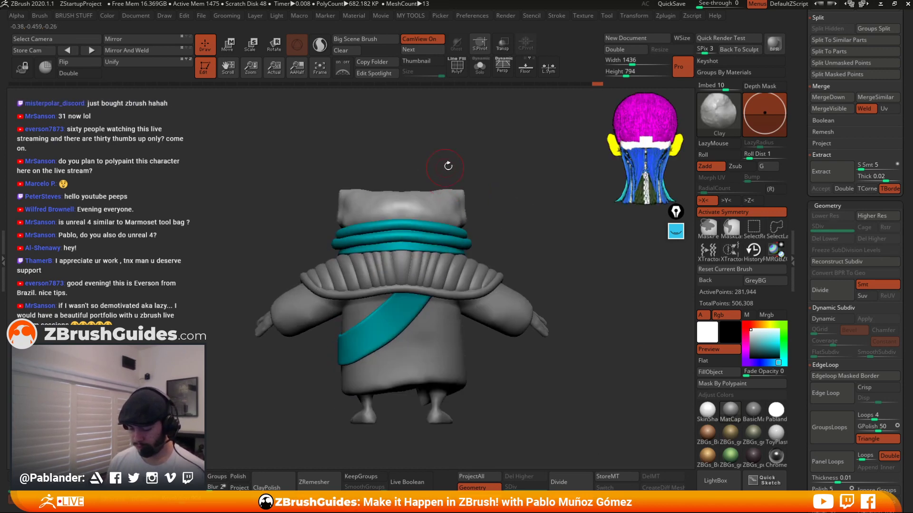
drag(448, 165, 502, 213)
mouse_move(477, 172)
mouse_down()
mouse_move(488, 192)
mouse_move(471, 173)
mouse_move(484, 182)
mouse_move(484, 167)
mouse_up()
mouse_move(509, 167)
mouse_down()
mouse_move(581, 214)
mouse_move(544, 264)
mouse_move(538, 195)
mouse_move(528, 339)
mouse_move(584, 344)
mouse_up()
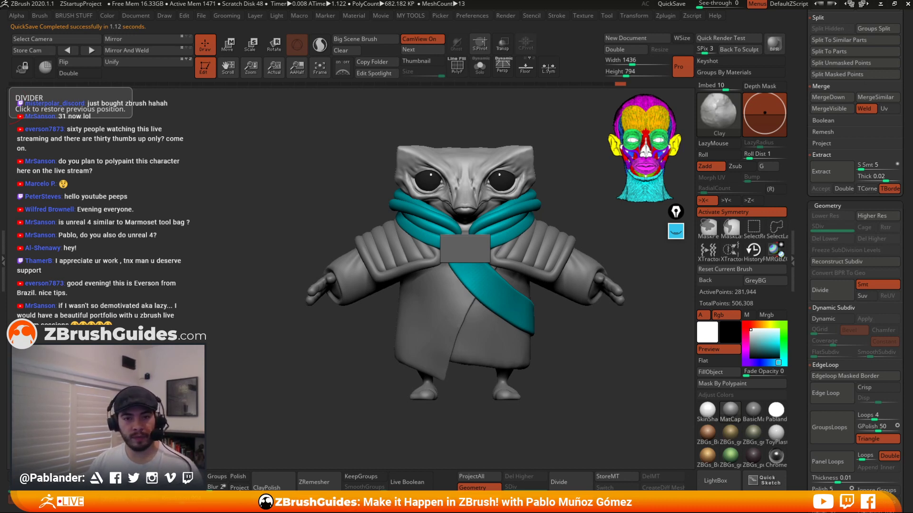
Open the reference board panel and zoom into the rendered concept image of the character.
right_drag(0, 304, 194, 207)
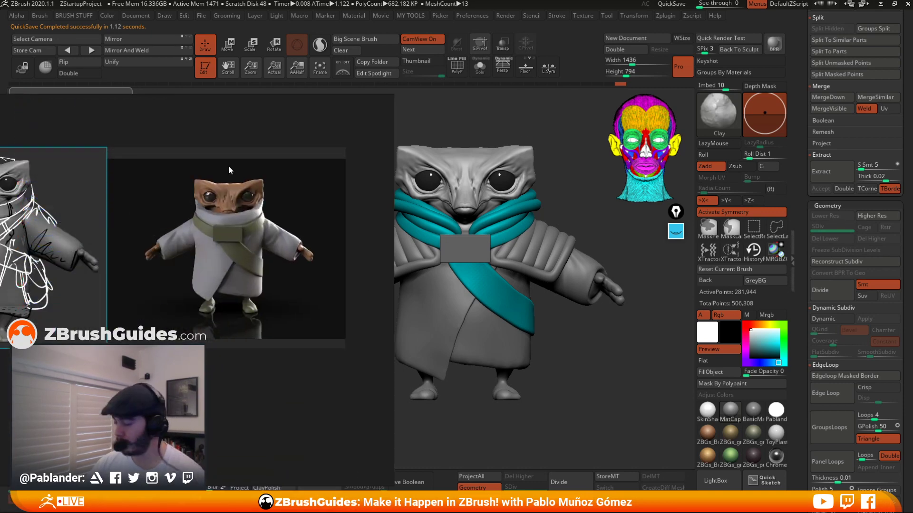
scroll(295, 207, up, 6)
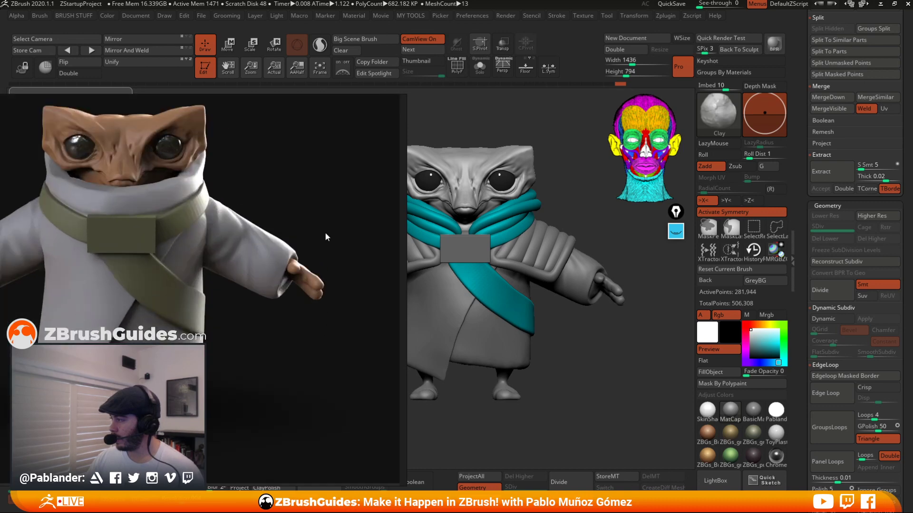
right_drag(324, 232, 1, 166)
scroll(374, 212, down, 2)
scroll(380, 204, down, 4)
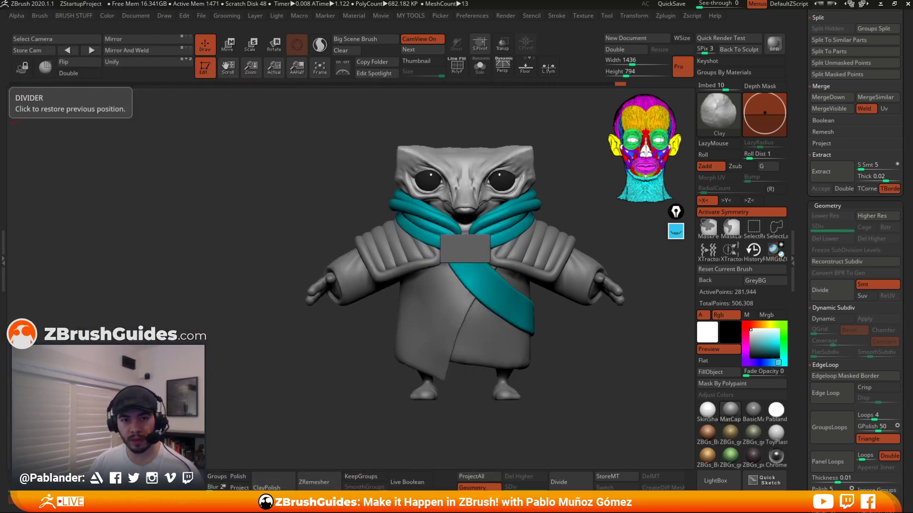
Capture a screenshot of the current model with Snip & Sketch and paste it into the reference board.
drag(568, 198, 506, 200)
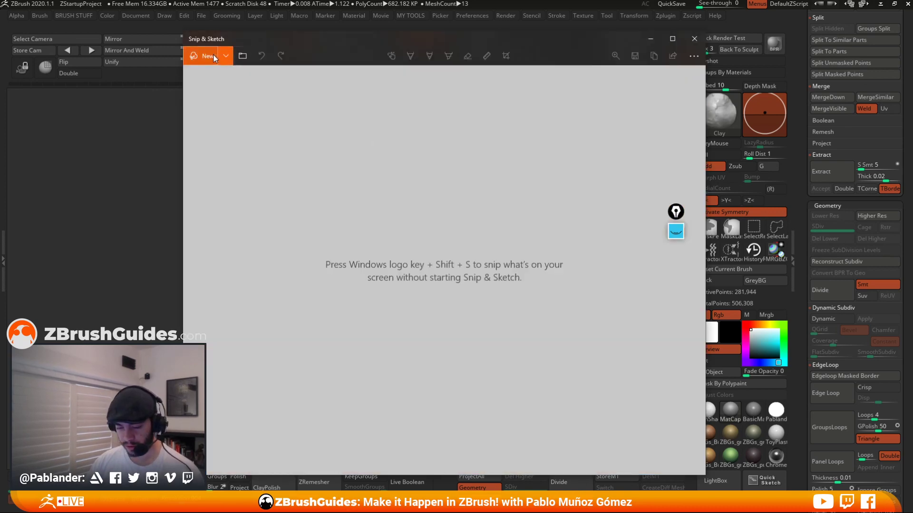
click(213, 55)
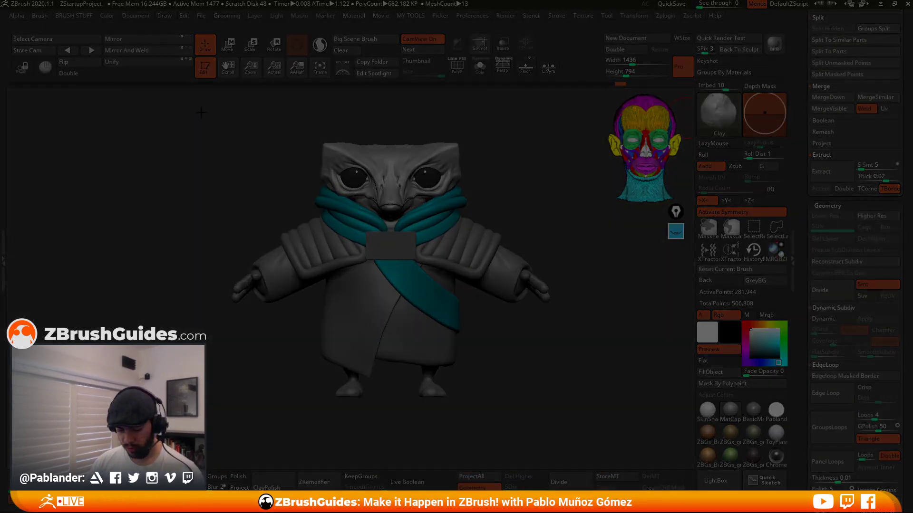
mouse_move(202, 117)
mouse_down()
mouse_move(530, 391)
mouse_move(585, 424)
mouse_move(576, 417)
mouse_up()
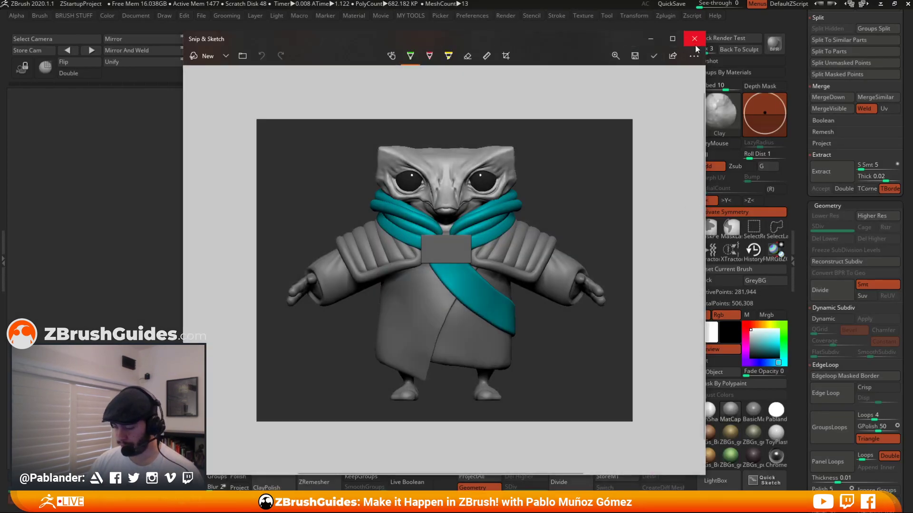
click(694, 38)
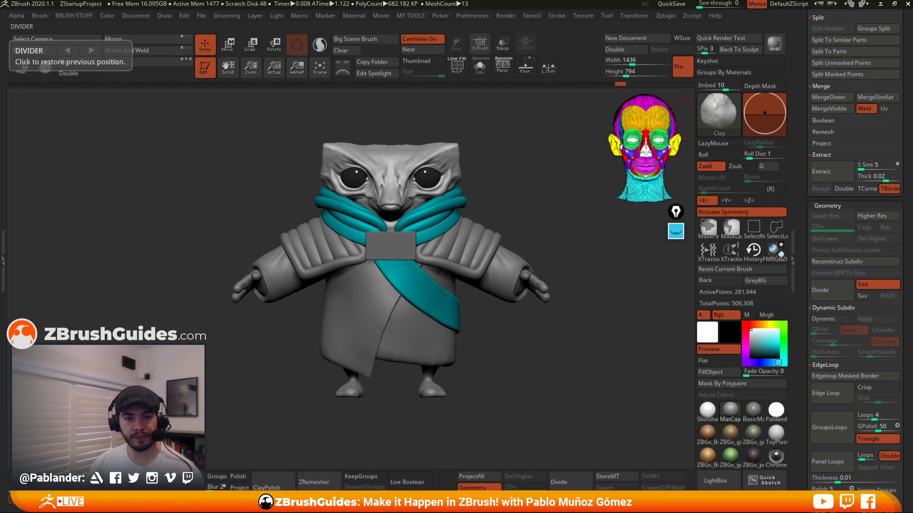
right_drag(0, 404, 530, 218)
Maximize the reference board, place the model screenshot beside the rendered concept, and compare them before collapsing the board.
key(ctrl+f)
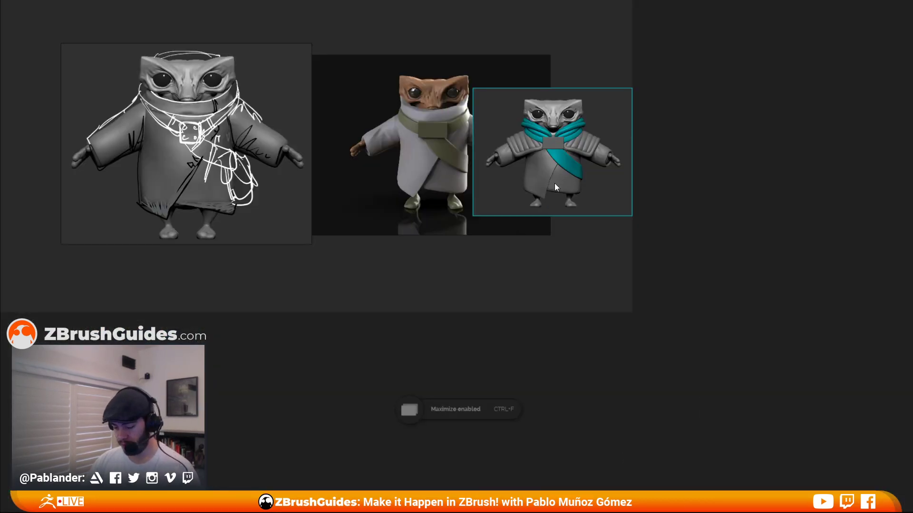
middle_drag(555, 183, 506, 261)
mouse_move(427, 239)
mouse_down()
mouse_move(560, 232)
mouse_move(417, 233)
mouse_up()
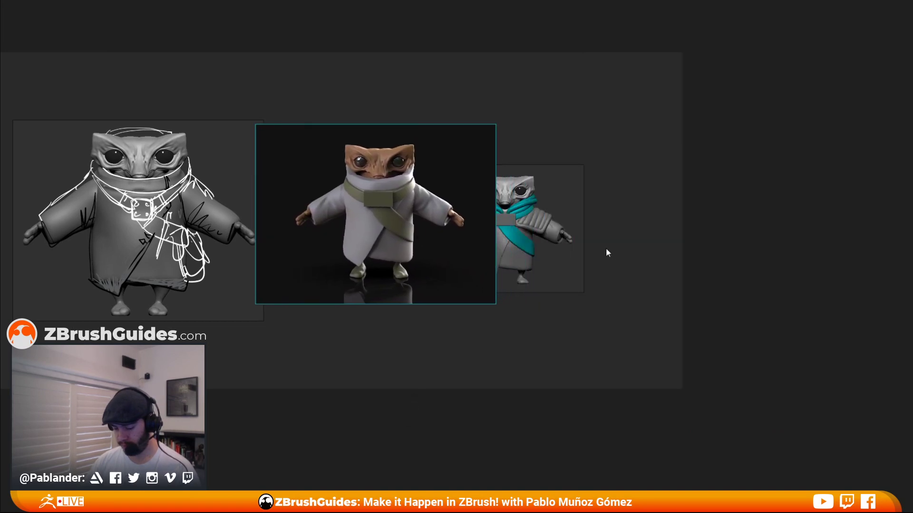
drag(534, 247, 632, 242)
scroll(614, 241, up, 3)
mouse_move(474, 208)
middle_down()
mouse_move(509, 241)
mouse_move(485, 202)
mouse_move(483, 212)
mouse_move(492, 211)
middle_up()
scroll(498, 209, up, 1)
scroll(489, 192, up, 1)
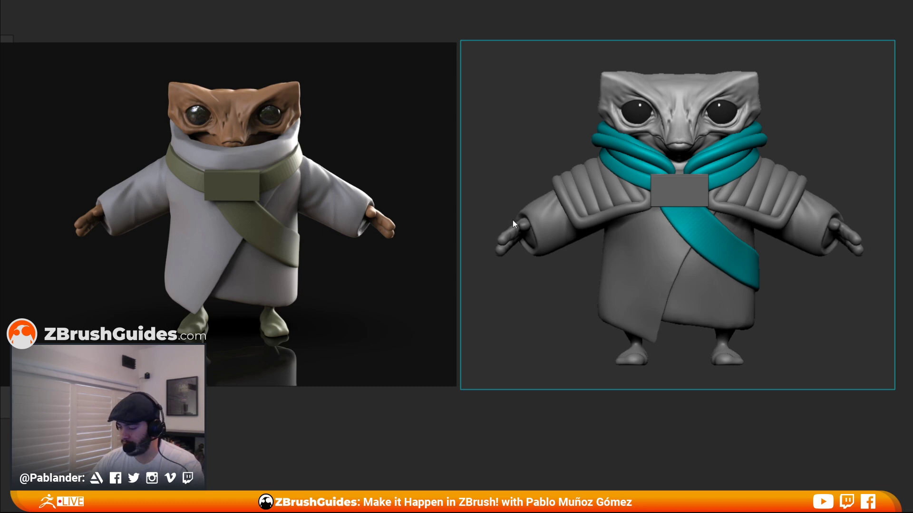
key(ctrl+f)
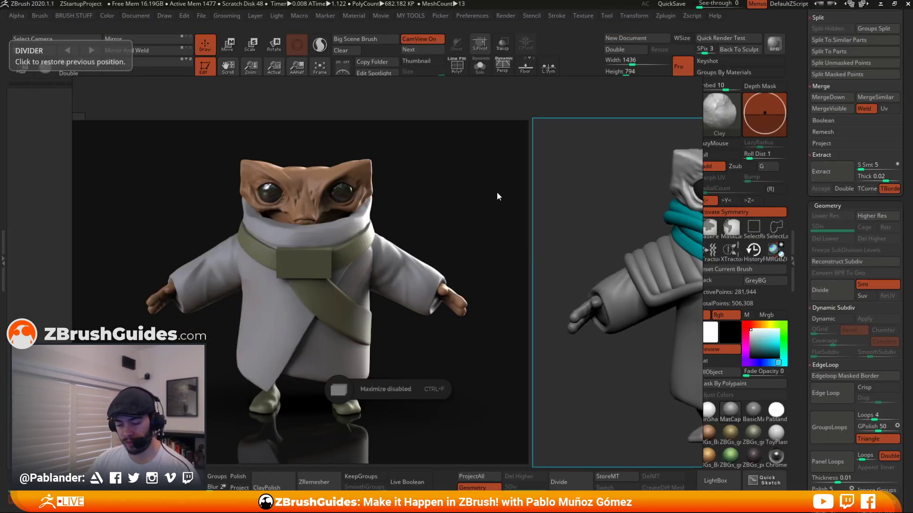
right_drag(635, 250, 0, 214)
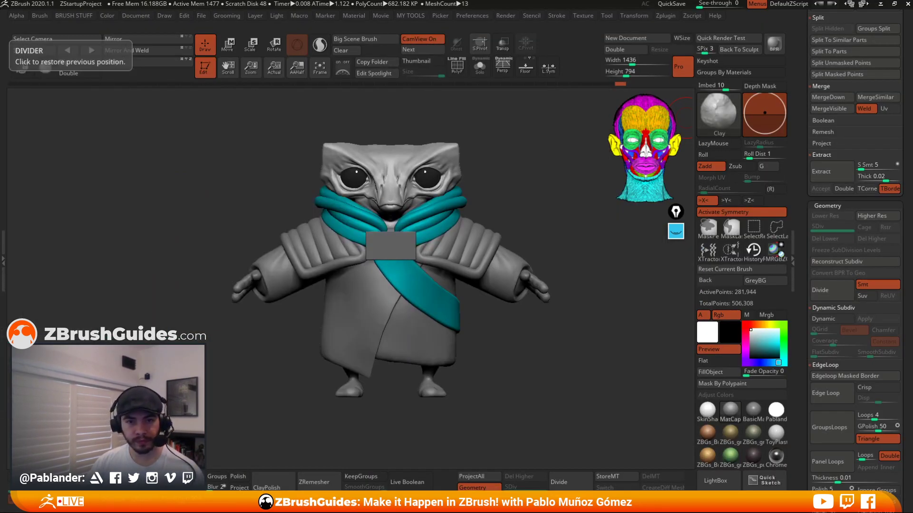
Make a few small Clay brush strokes on the head near the face.
alt+right_drag(485, 149, 518, 170)
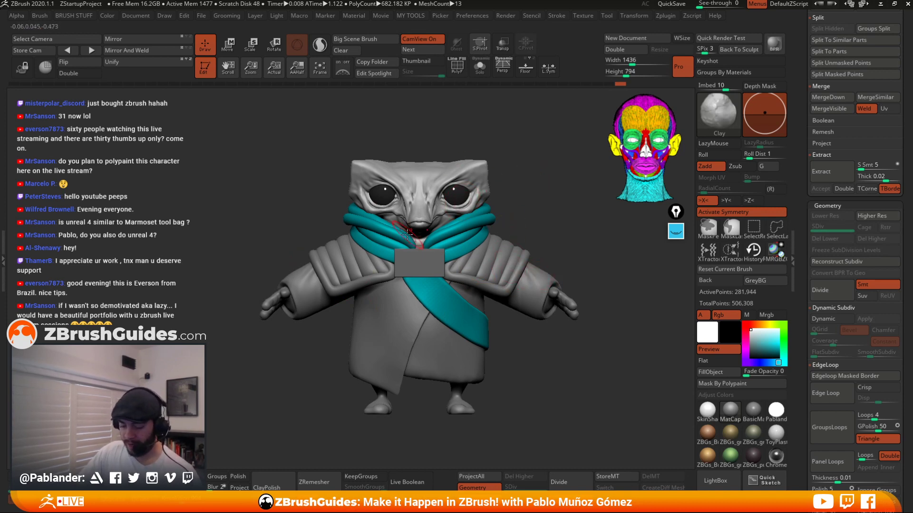
mouse_move(504, 193)
mouse_down()
mouse_move(533, 194)
mouse_move(497, 197)
mouse_up()
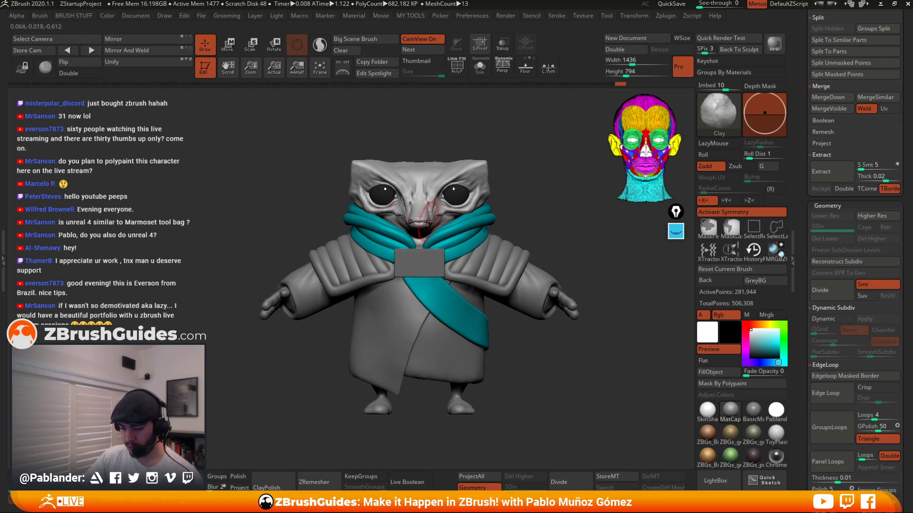
mouse_move(506, 163)
alt+mouse_down()
mouse_move(514, 192)
mouse_move(539, 166)
mouse_move(594, 160)
mouse_move(544, 165)
alt+mouse_up()
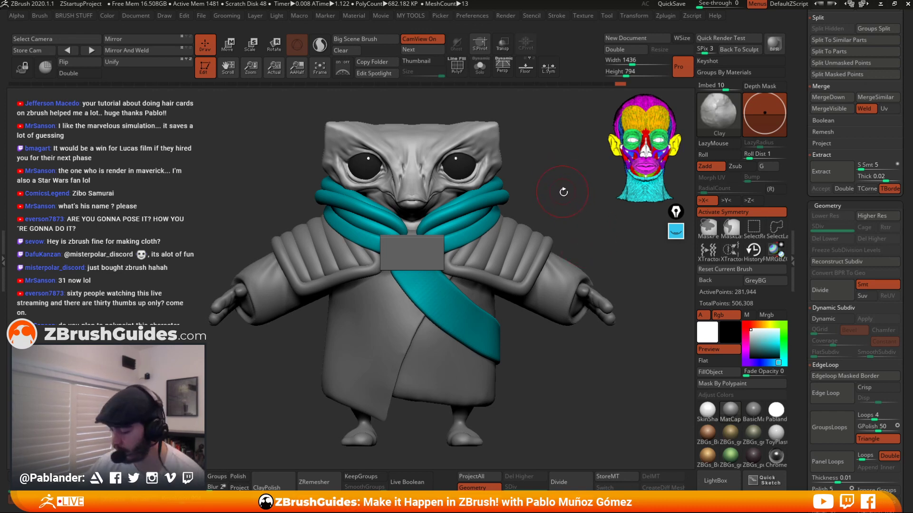
mouse_move(525, 160)
mouse_down()
mouse_move(538, 143)
mouse_move(545, 151)
mouse_up()
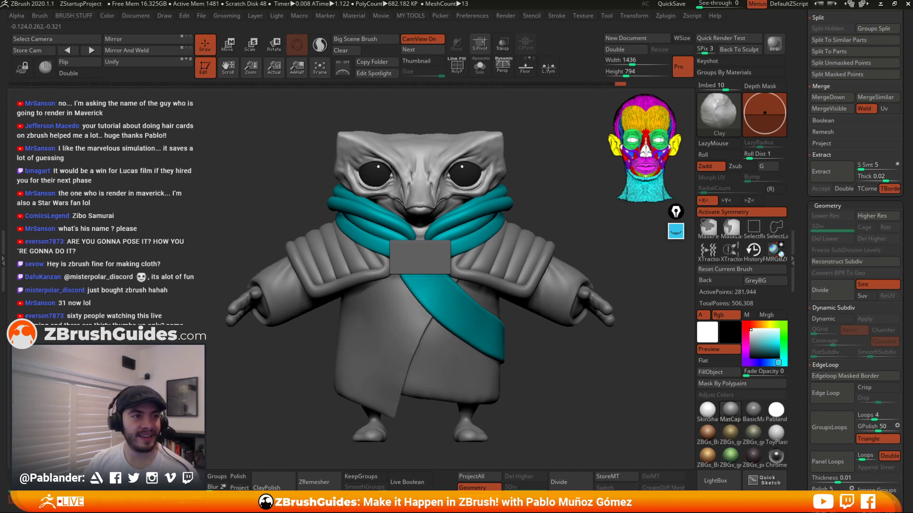
Open the artist's Instagram profile in the browser, view several recent posts, and move the browser away.
drag(328, 512, 470, 30)
scroll(457, 357, down, 3)
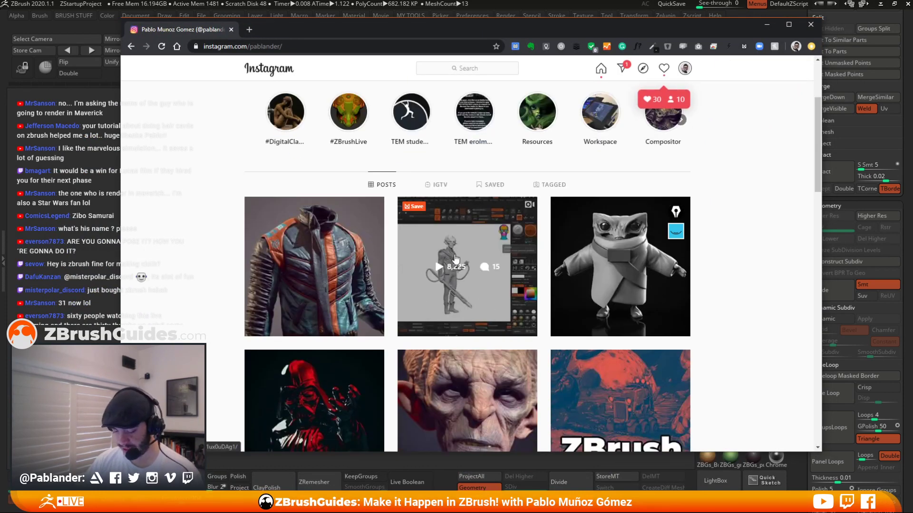
scroll(456, 357, down, 3)
click(468, 333)
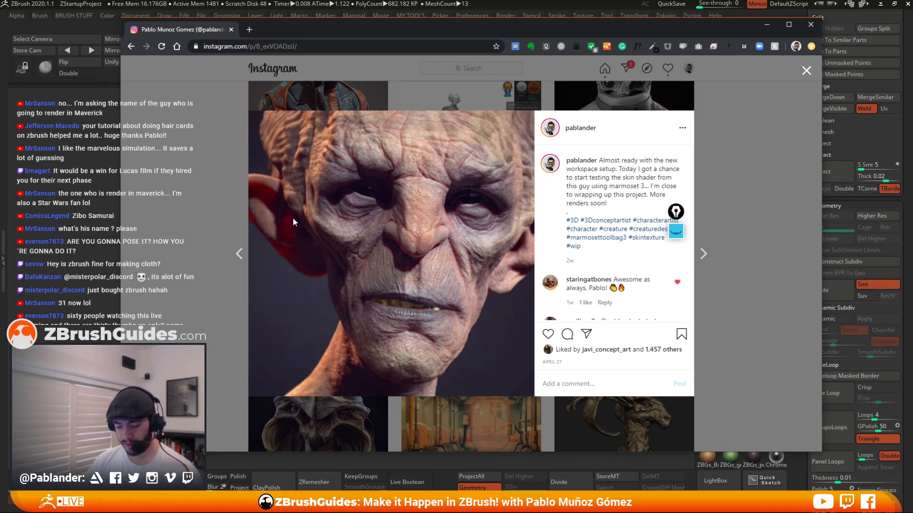
click(233, 189)
click(483, 141)
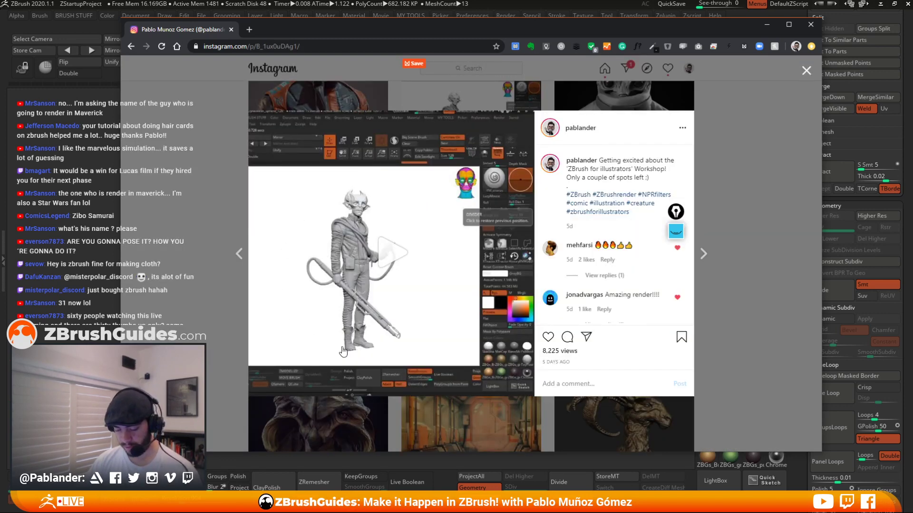
click(207, 163)
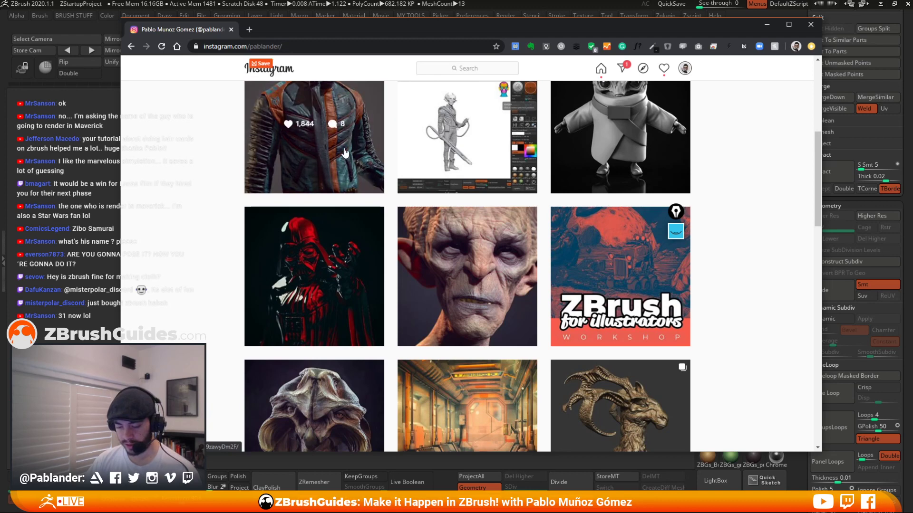
click(312, 163)
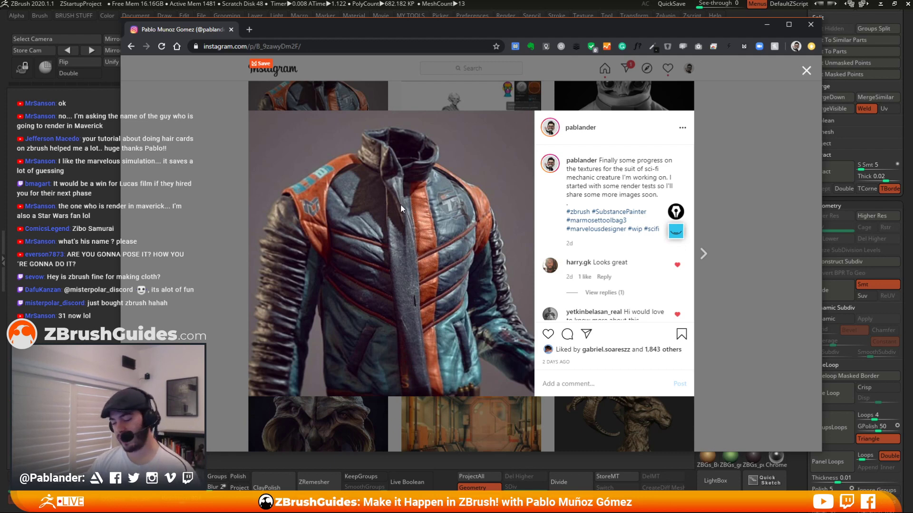
click(221, 163)
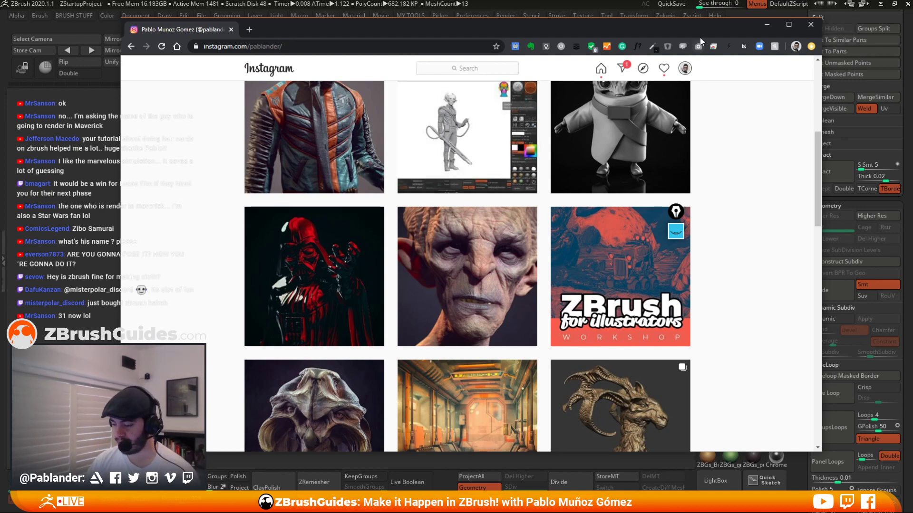
drag(700, 33, 0, 13)
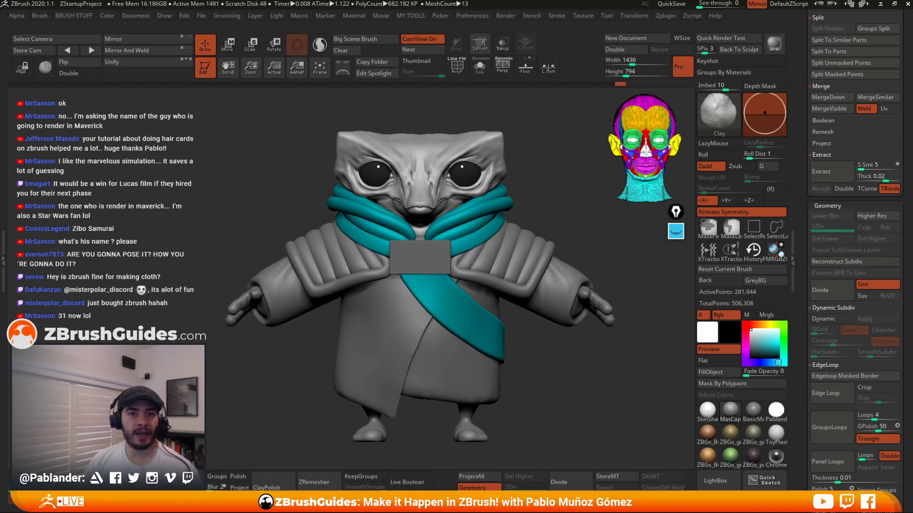